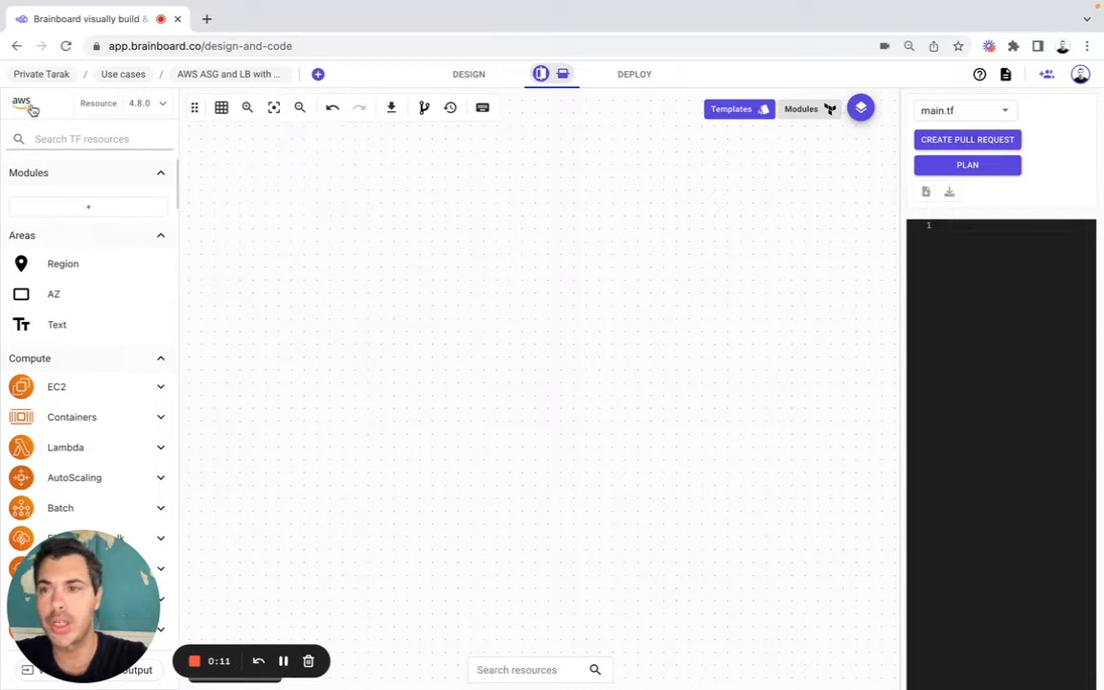
click(23, 102)
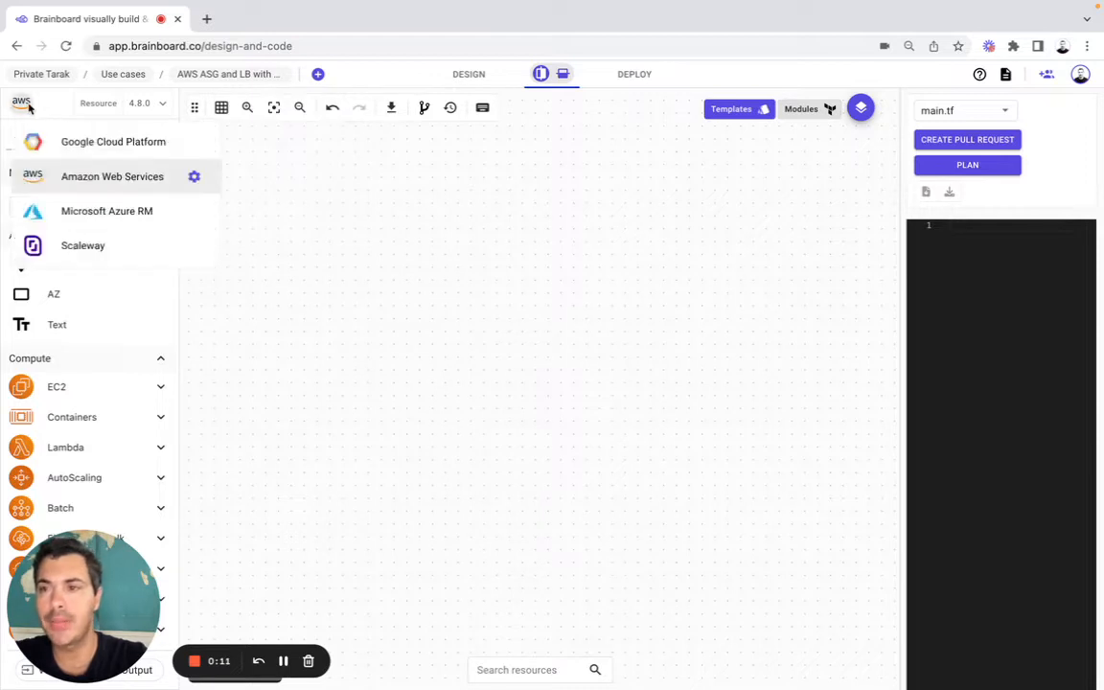
click(283, 207)
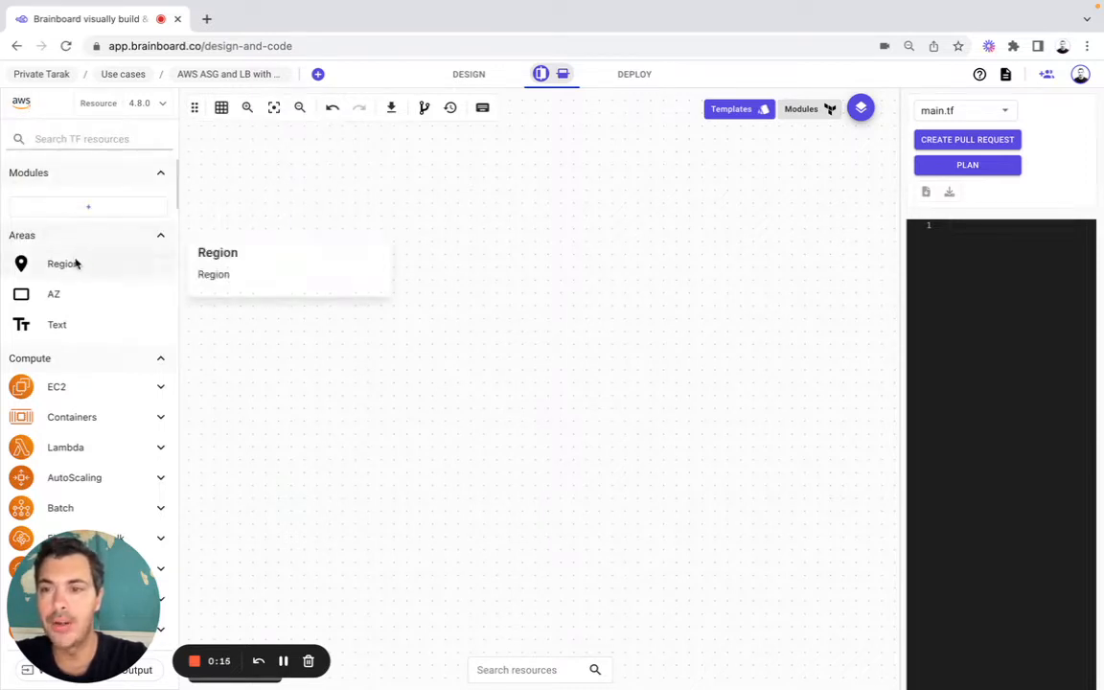
Step: Add a Region area to the canvas, set it to US East (N. Virginia), and shift it slightly left
drag(76, 263, 306, 203)
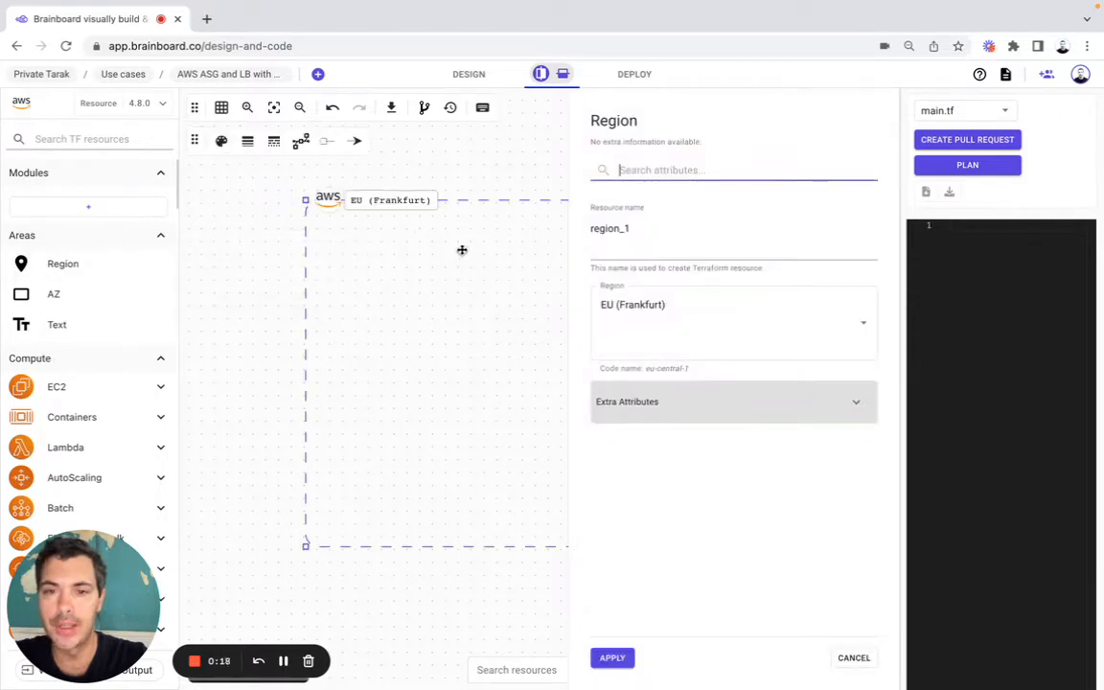
click(632, 308)
text(us)
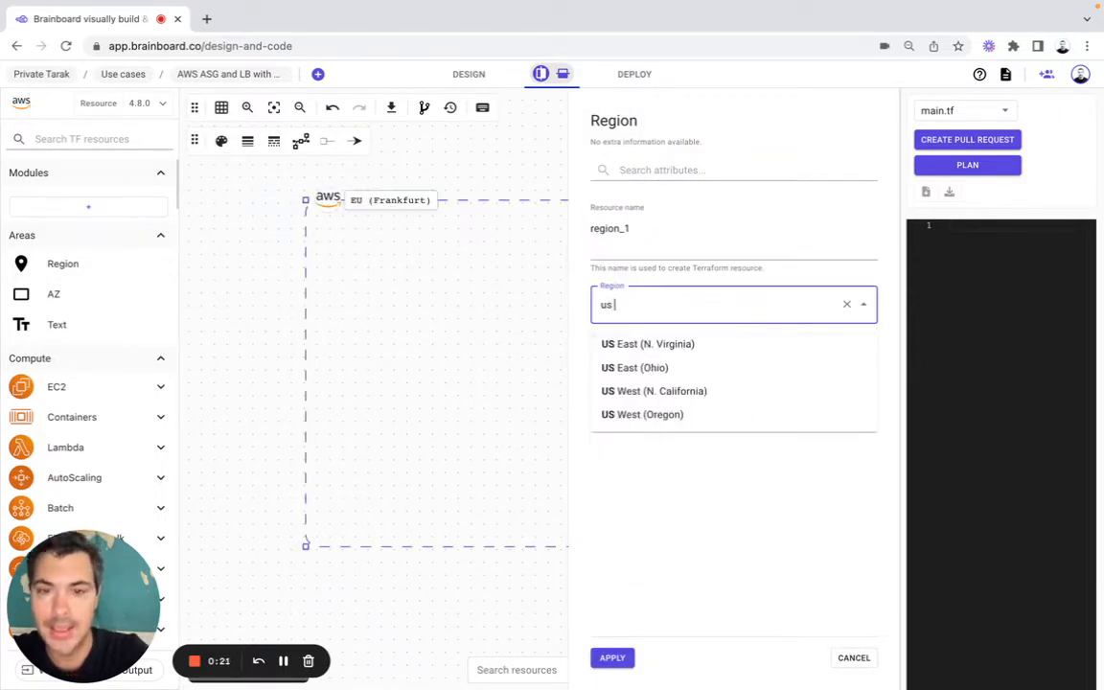
click(682, 344)
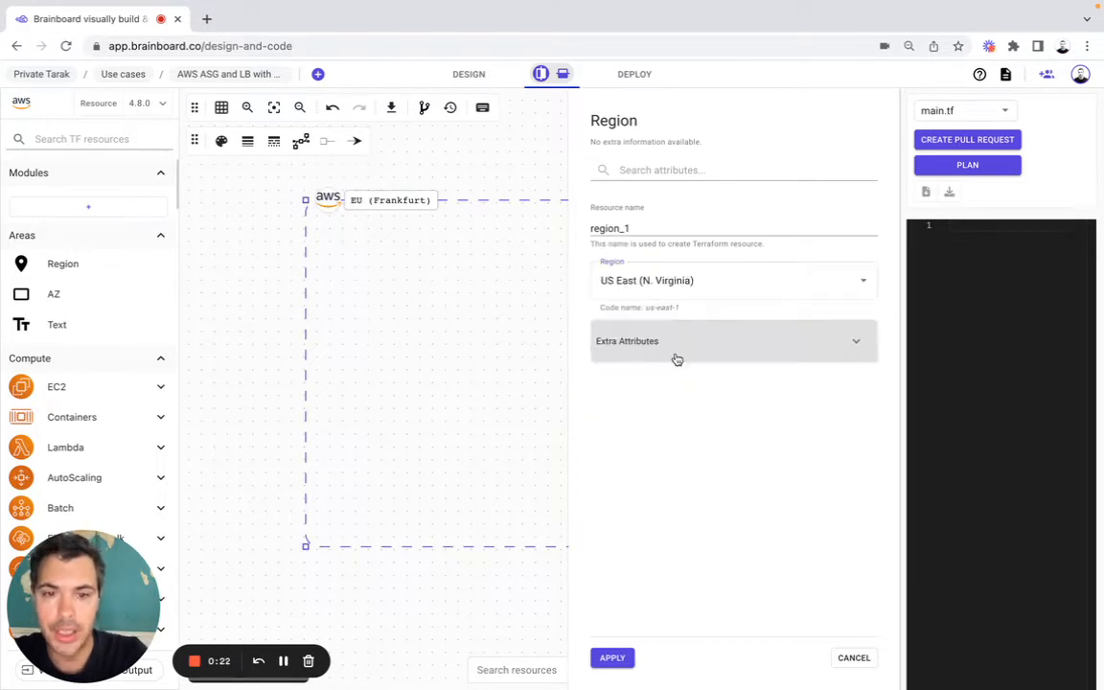
click(613, 659)
drag(525, 323, 441, 323)
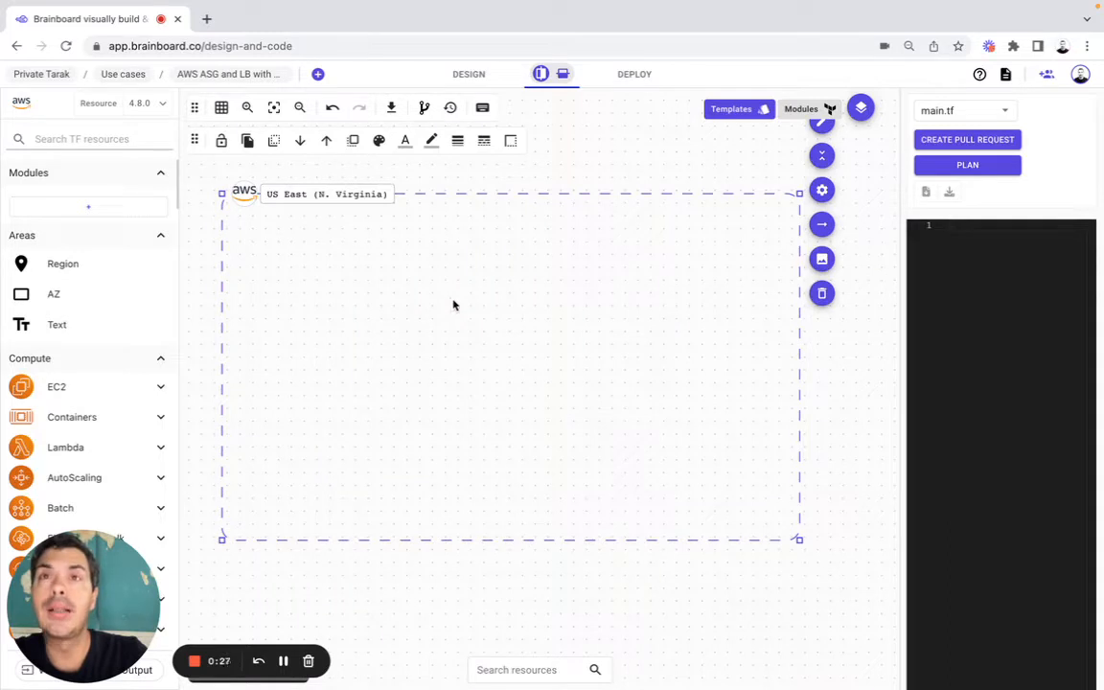
Step: Search the Terraform resources for vpc and place a VPC inside the US East (N. Virginia) region
click(120, 140)
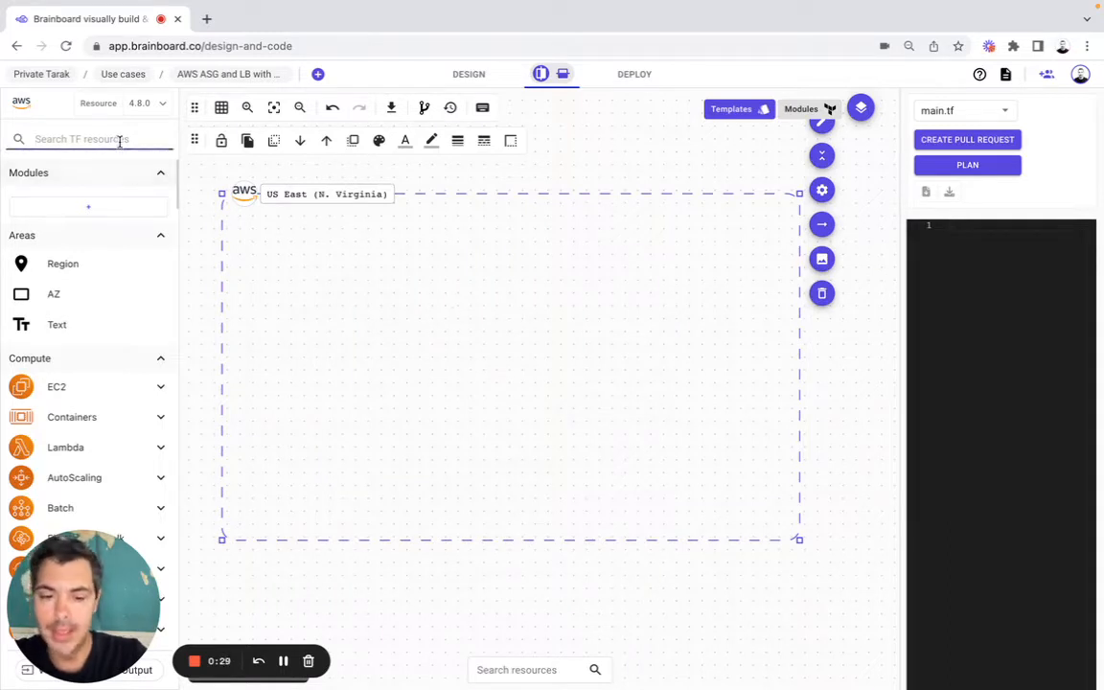
text(vpc)
scroll(123, 312, down, 3)
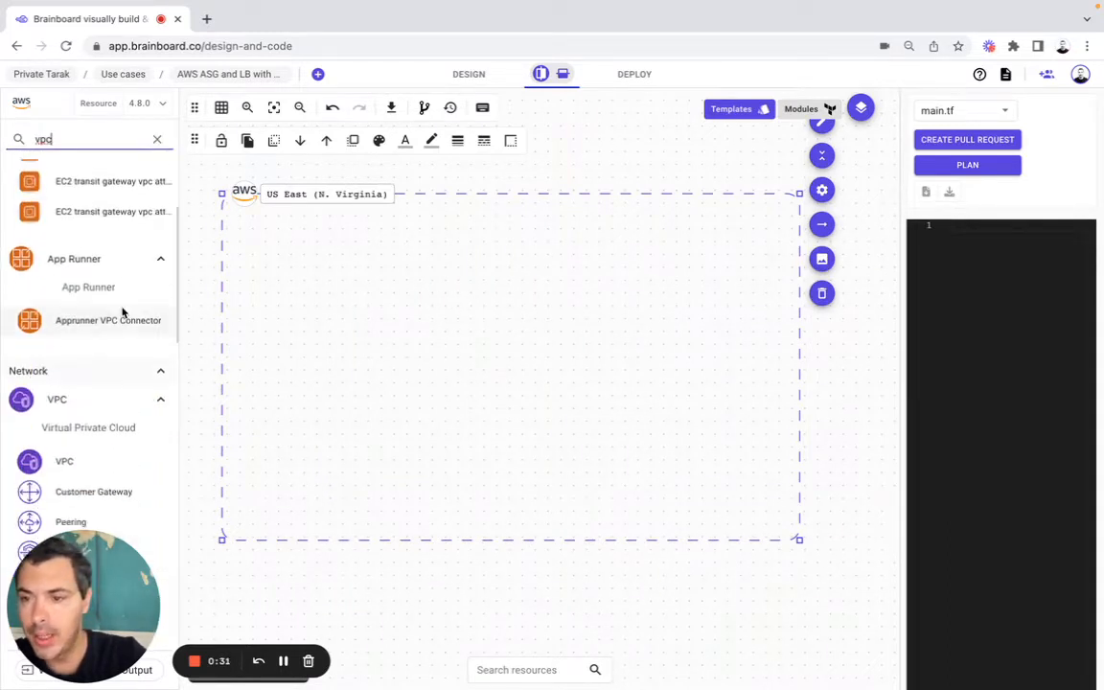
drag(67, 449, 311, 241)
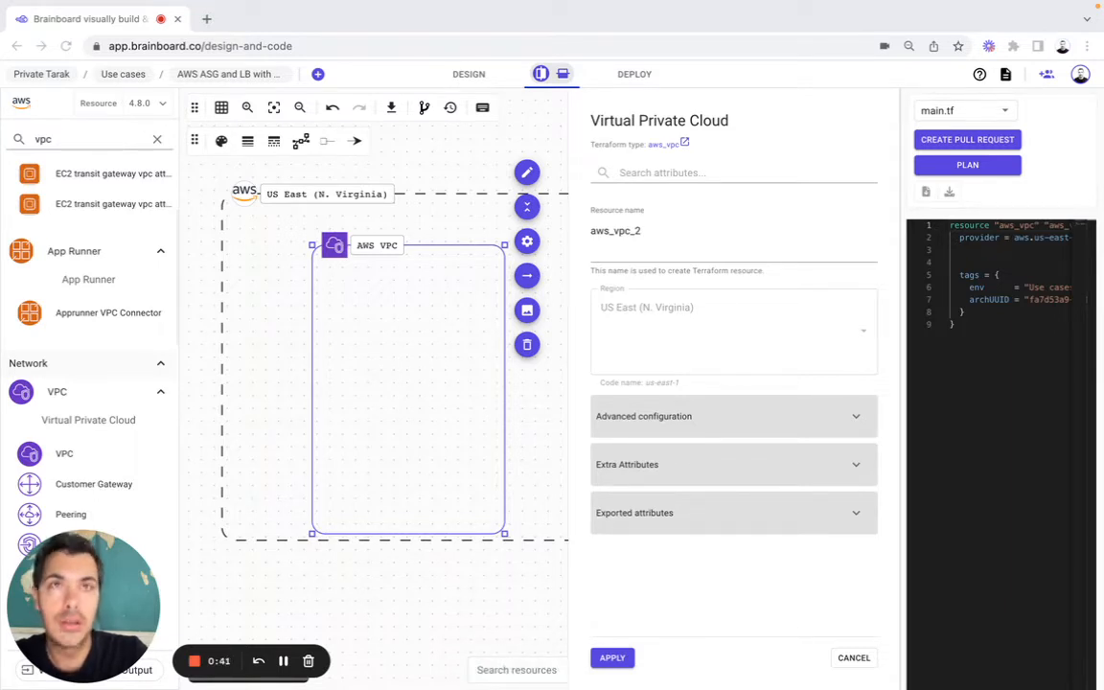
Step: Name the VPC resource default and set its Cidr Block to var.vpc_cidr in the advanced configuration
click(604, 233)
key(ctrl+a)
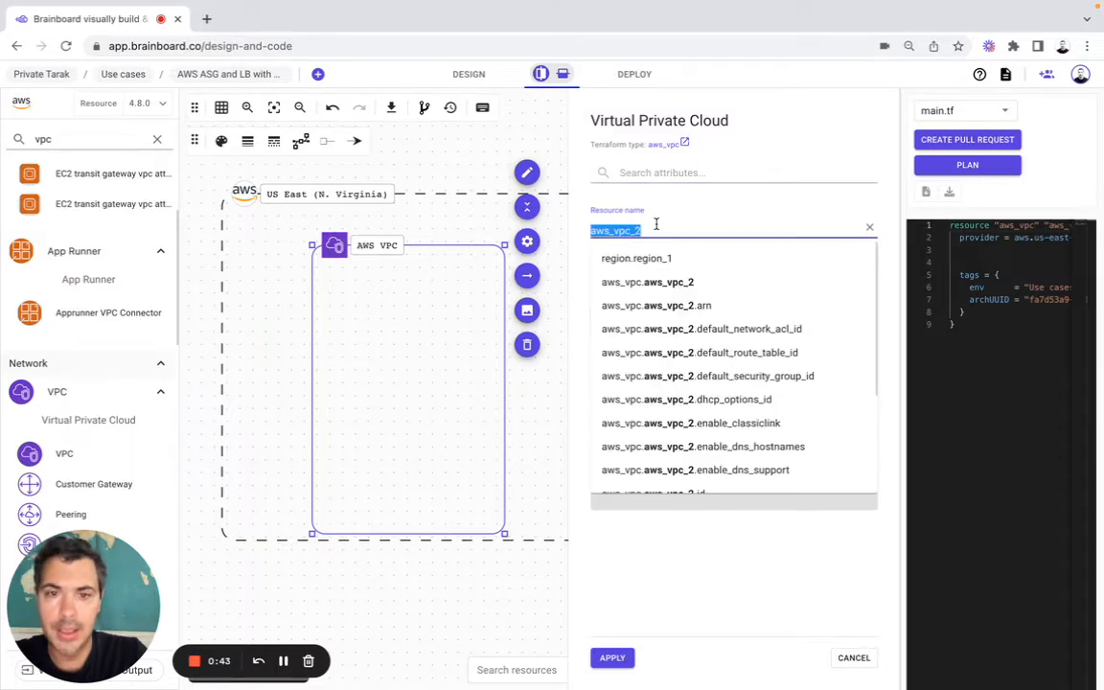
text(default)
click(577, 254)
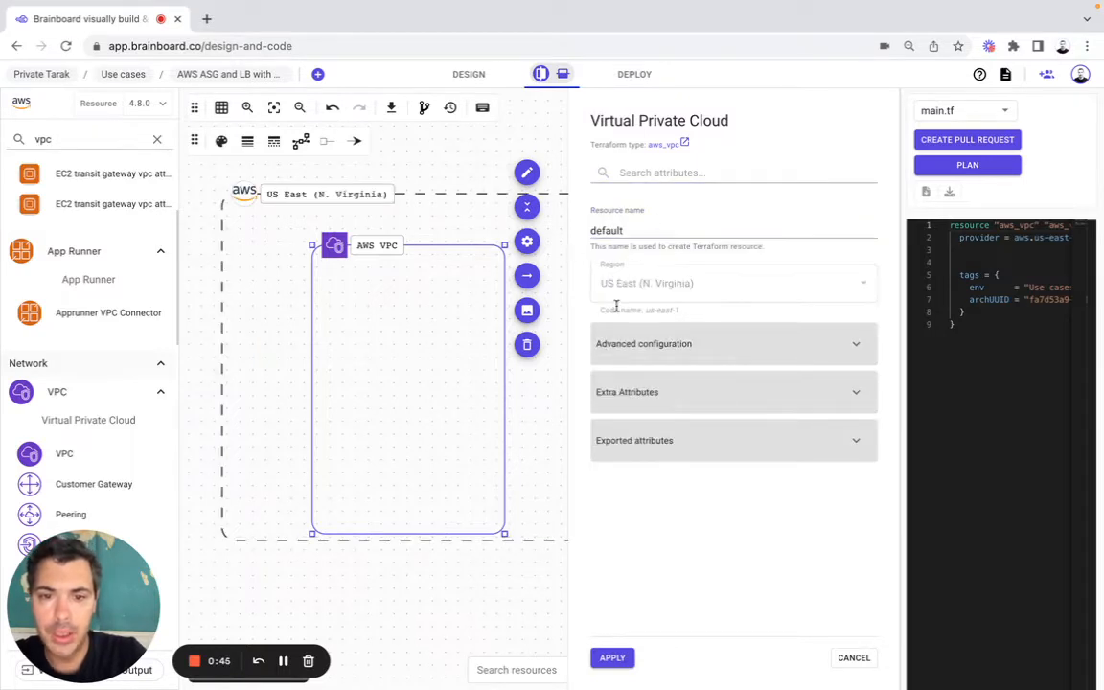
click(620, 351)
click(628, 433)
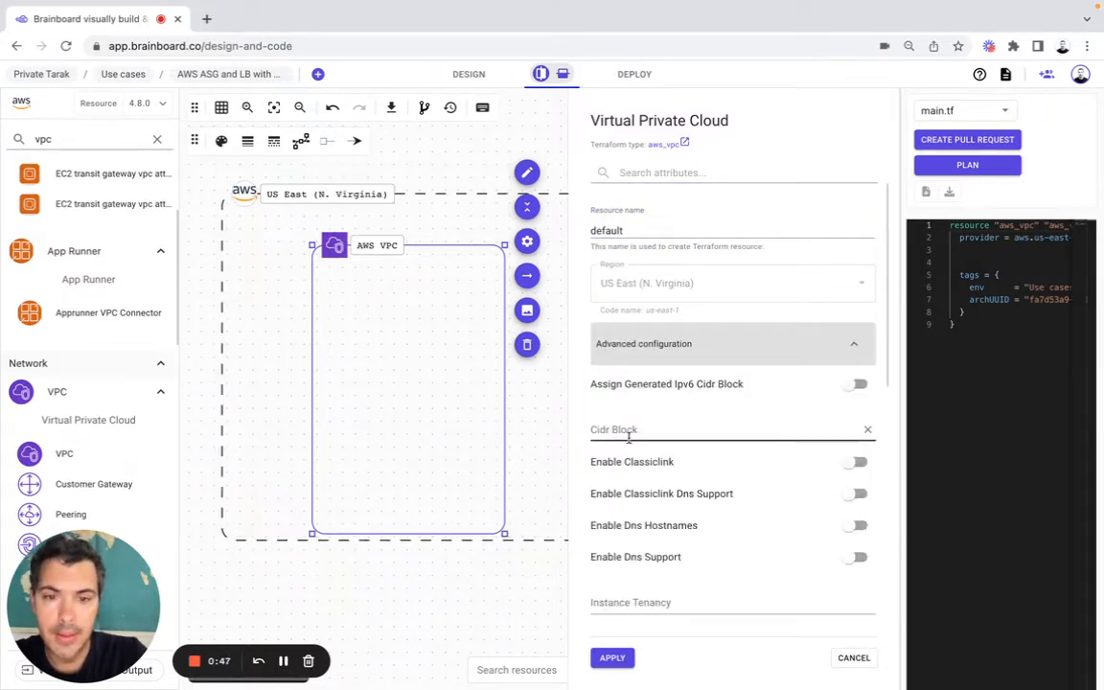
key(super+Tab)
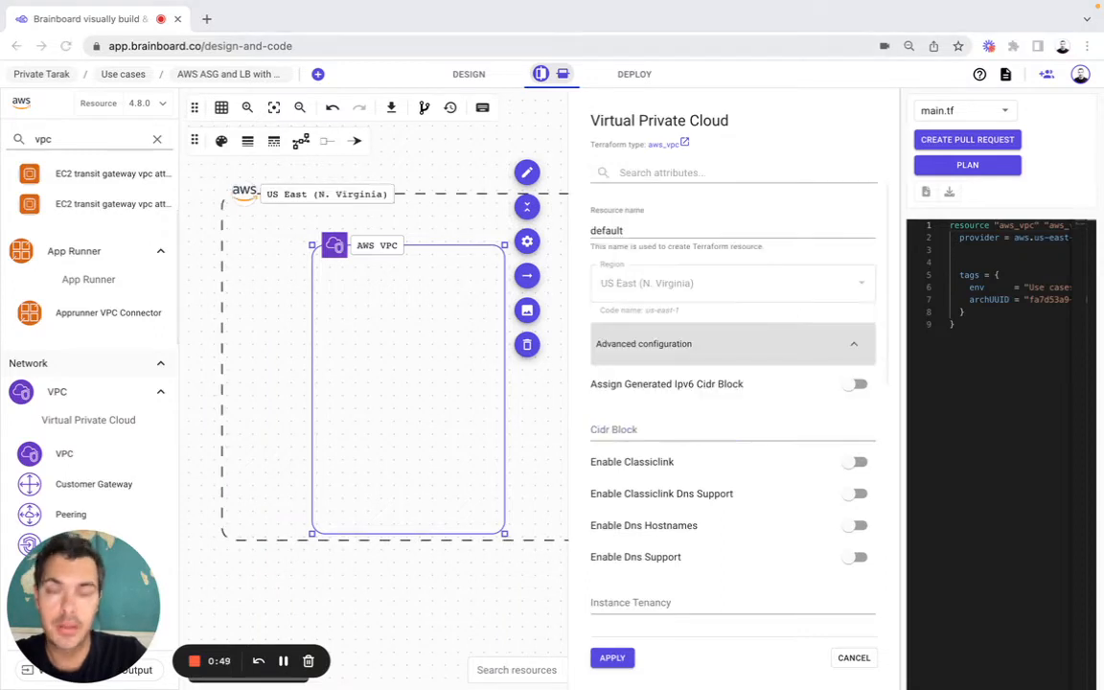
click(613, 424)
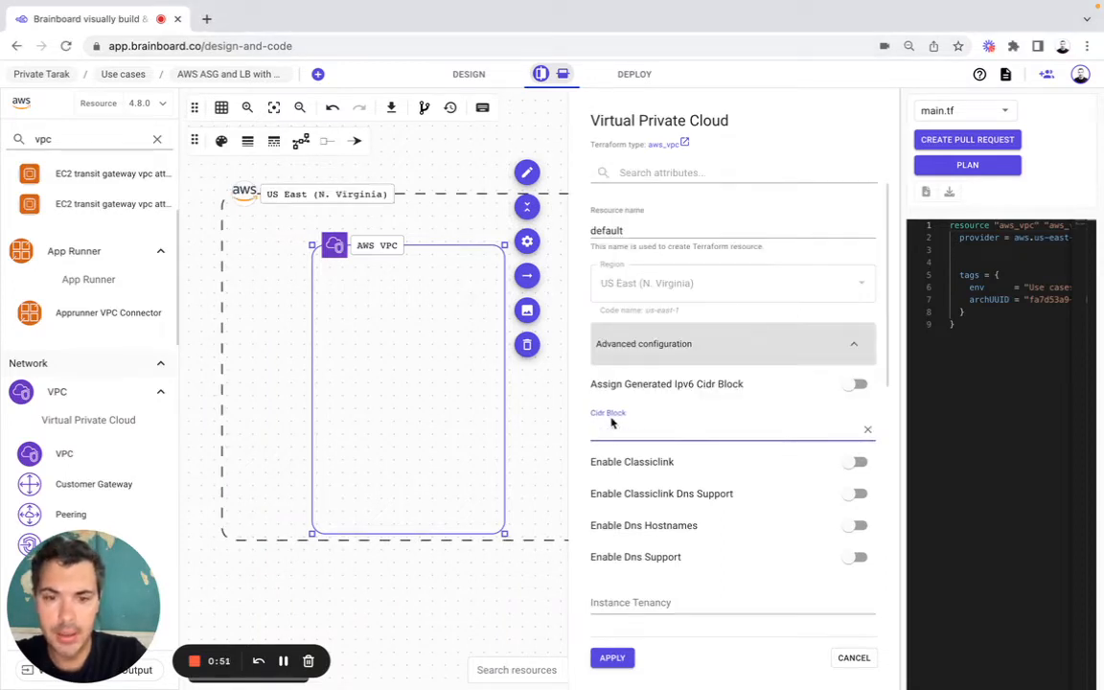
text(var.vpc_cidr)
Step: Remove the archUUID and env tags from the VPC and apply its configuration
scroll(612, 423, down, 3)
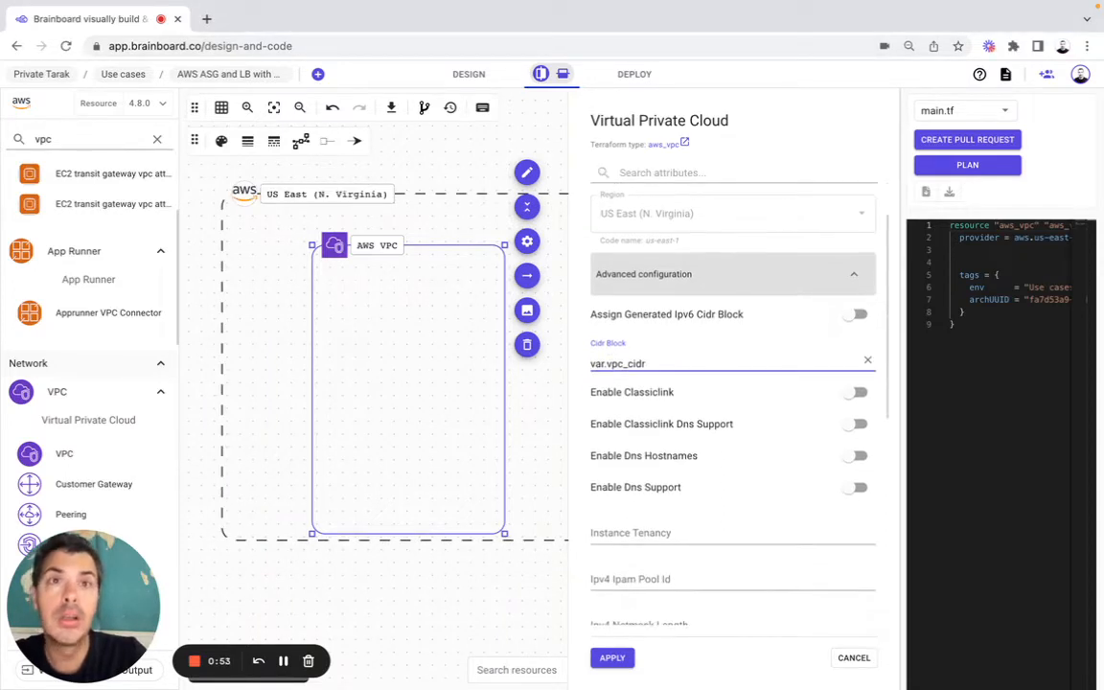
key(super+Tab)
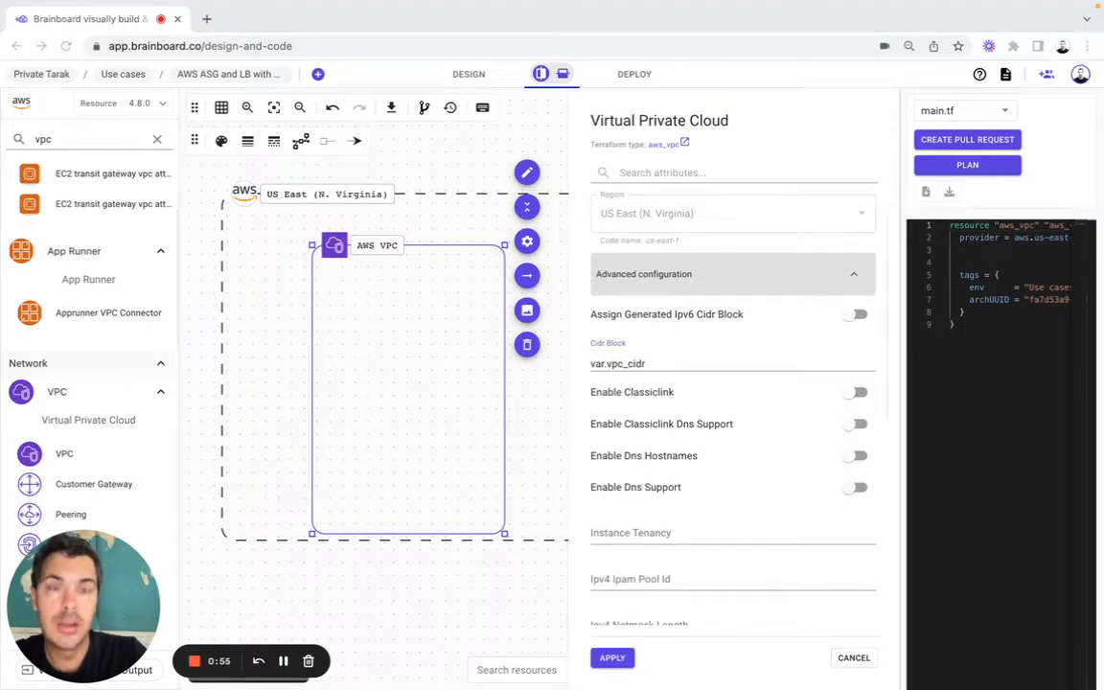
scroll(647, 543, down, 10)
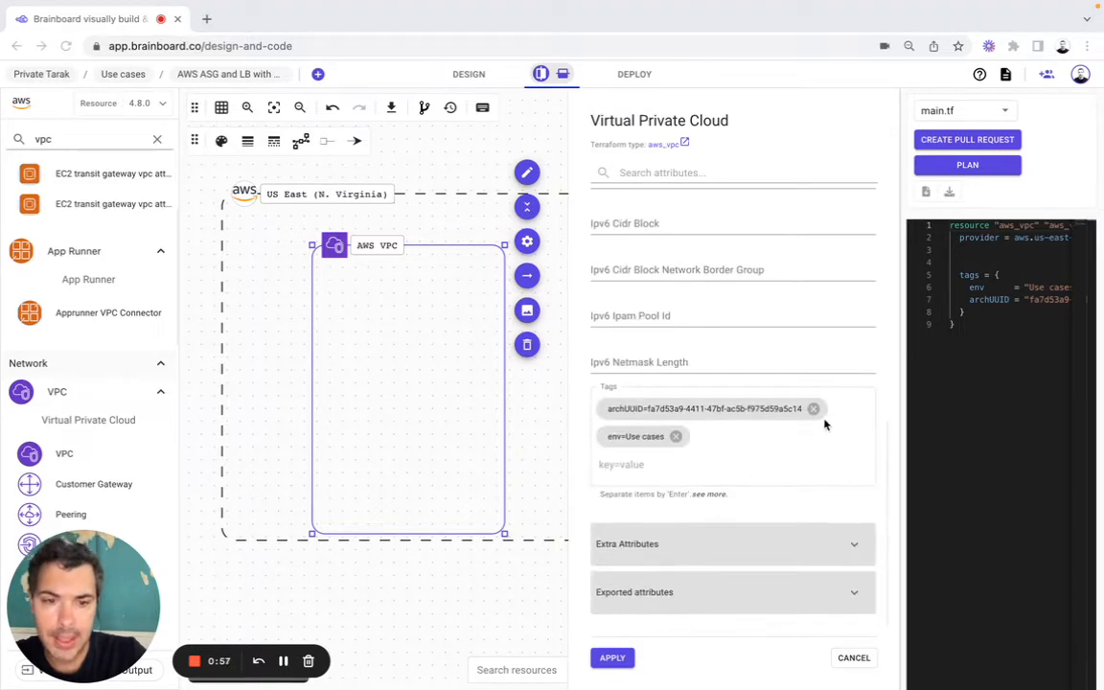
click(814, 409)
click(676, 437)
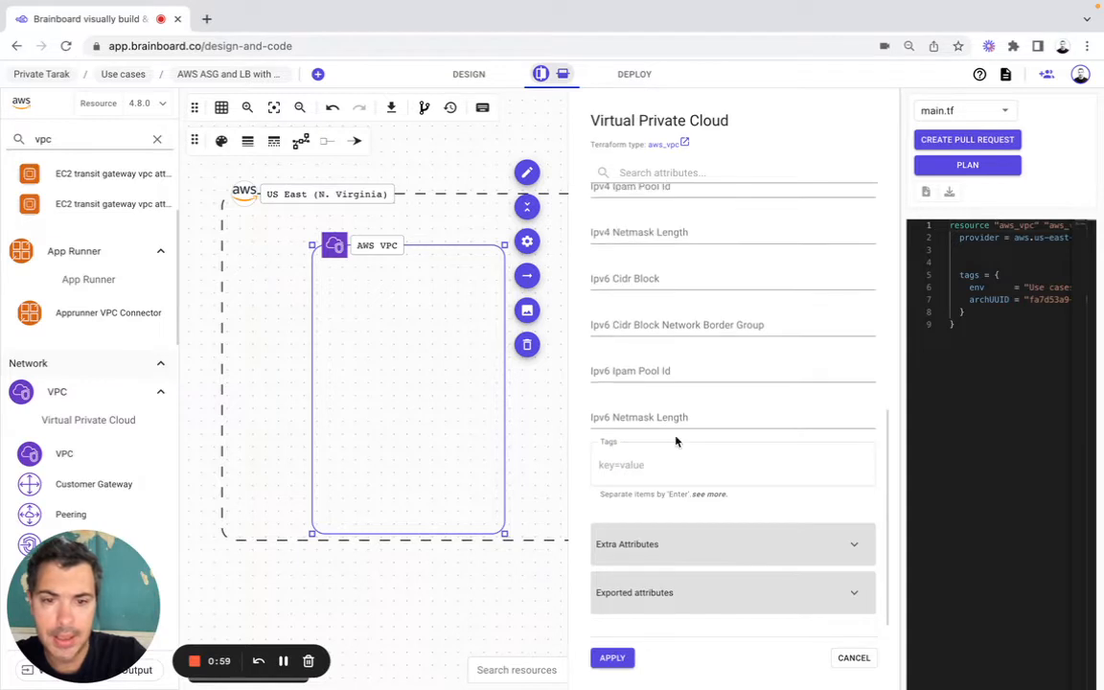
click(612, 657)
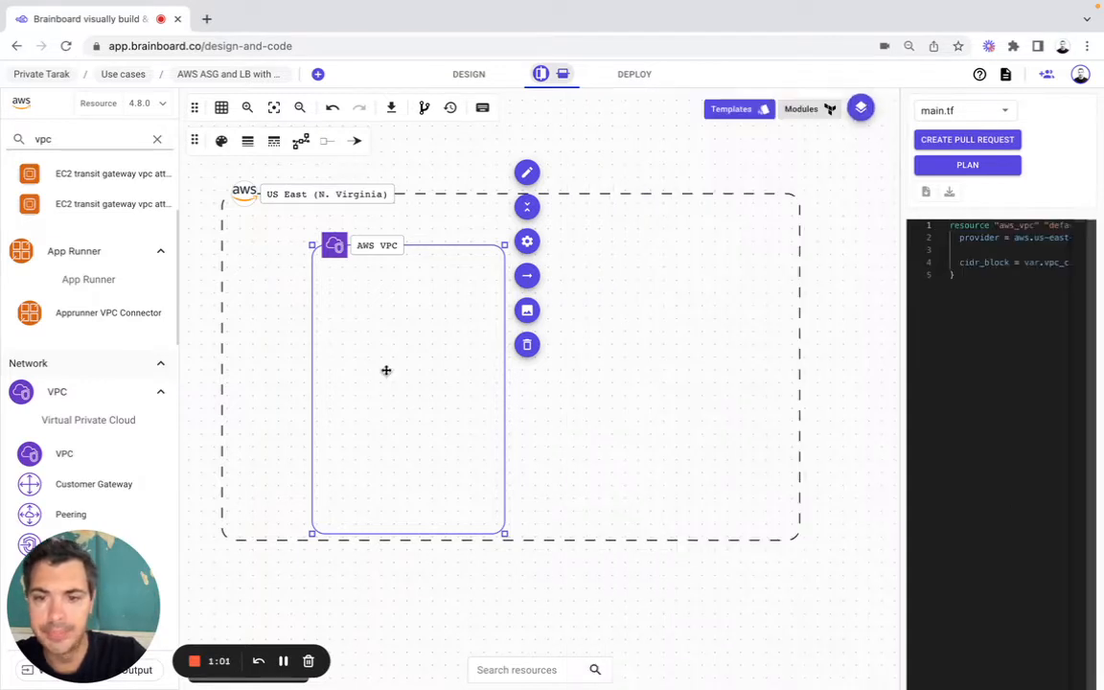
Step: Move the VPC closer to the region's upper-left corner and enlarge the region from its lower-right corner
click(273, 107)
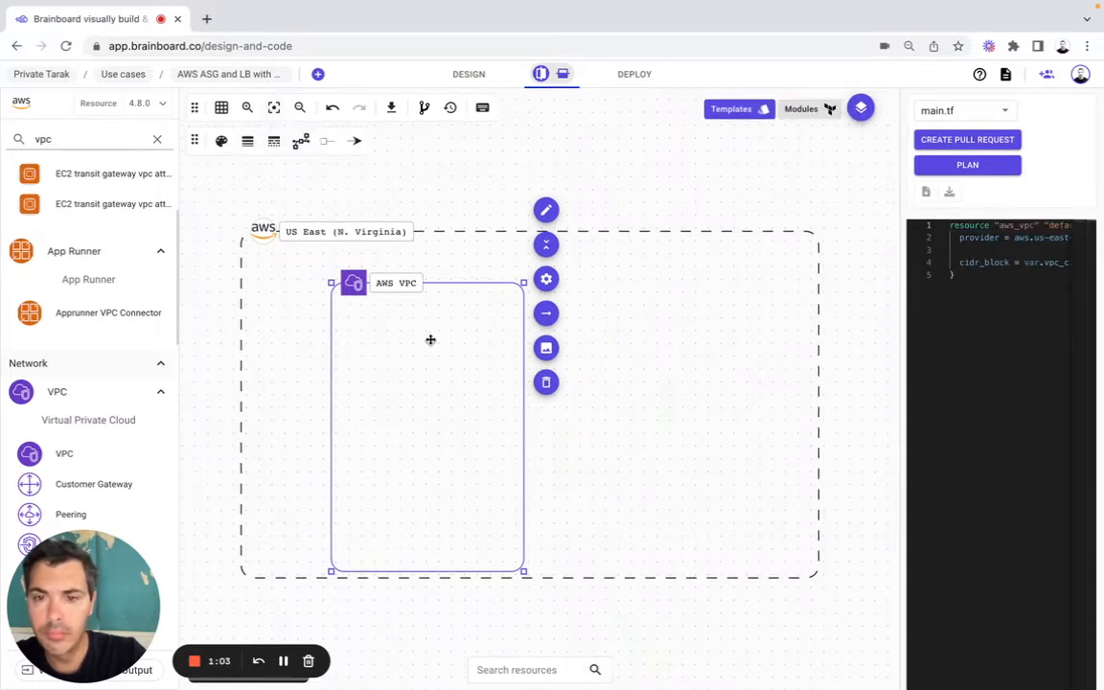
drag(431, 340, 422, 315)
click(826, 575)
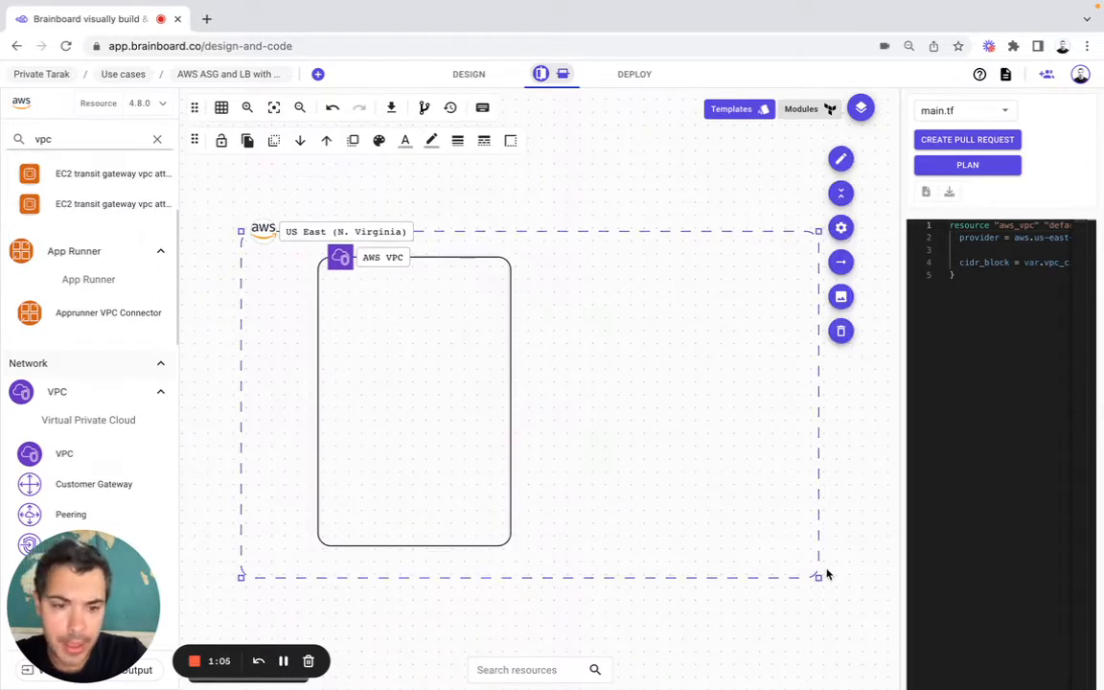
drag(821, 577, 1032, 688)
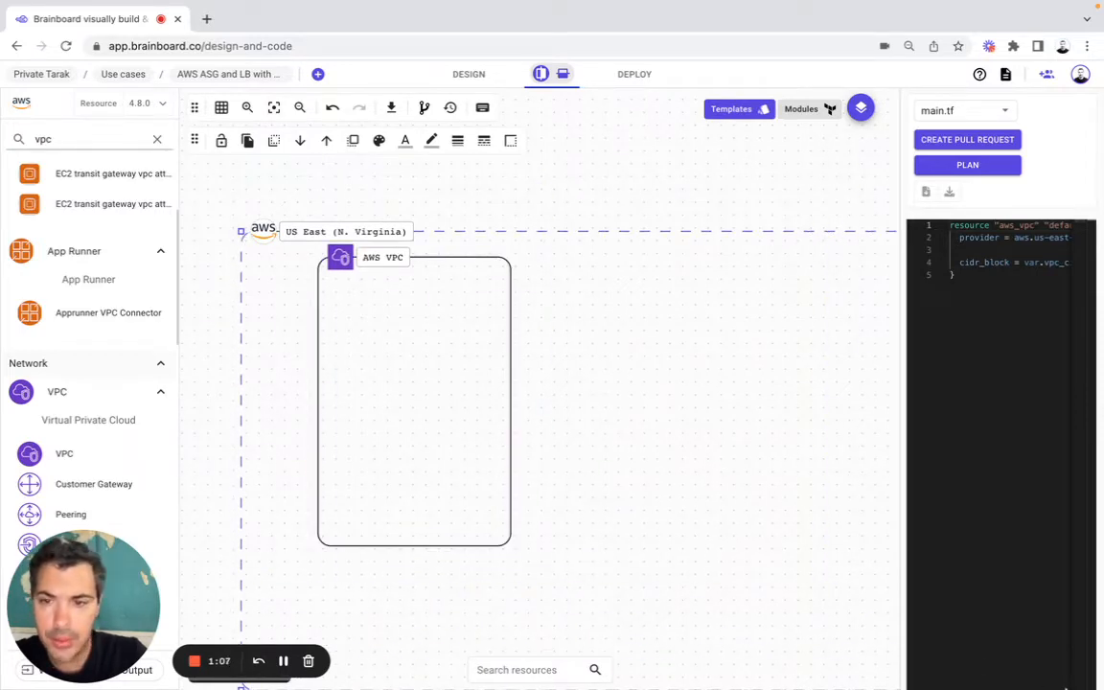
Step: Stretch the VPC box so it fills nearly the whole region area
click(278, 112)
click(308, 345)
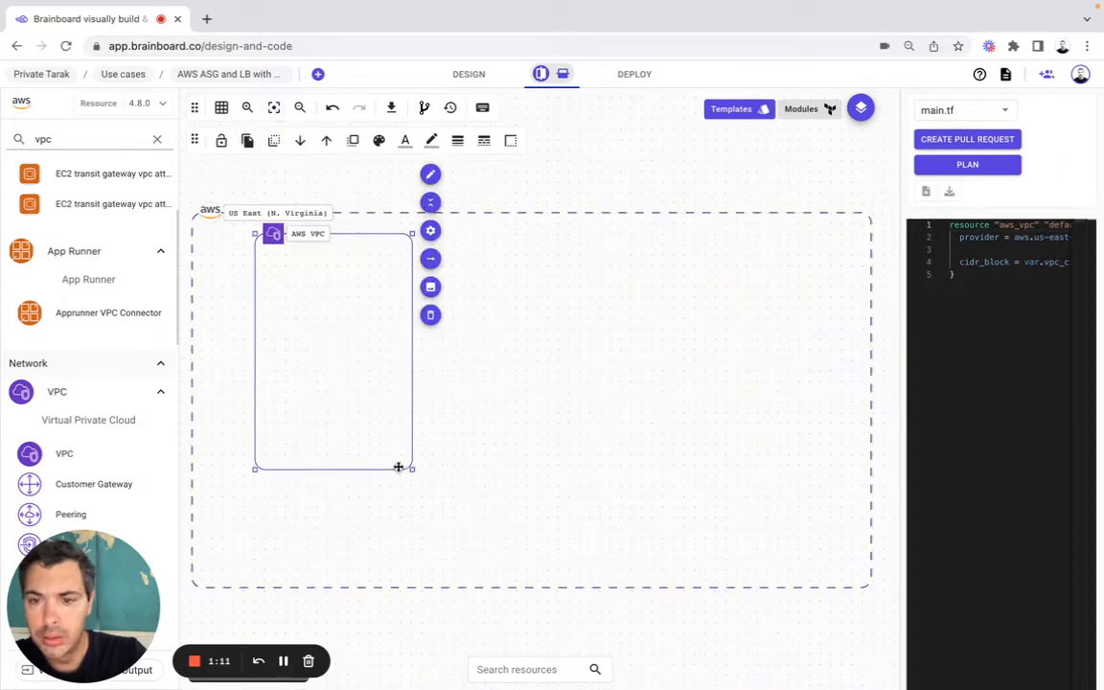
drag(413, 470, 865, 576)
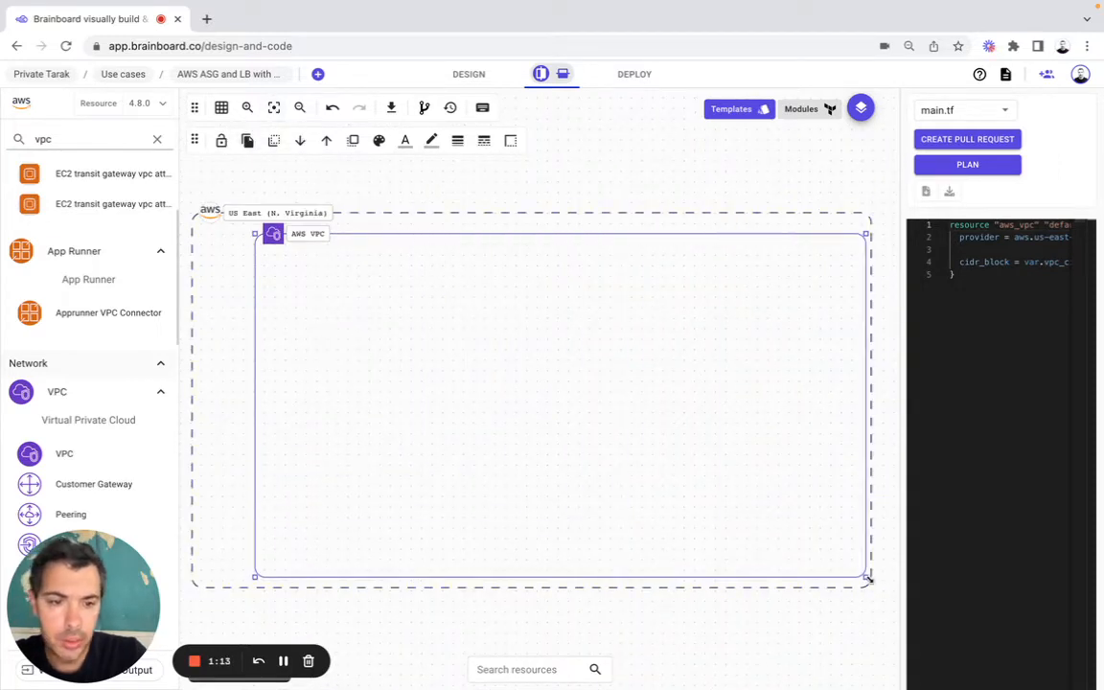
drag(254, 578, 207, 578)
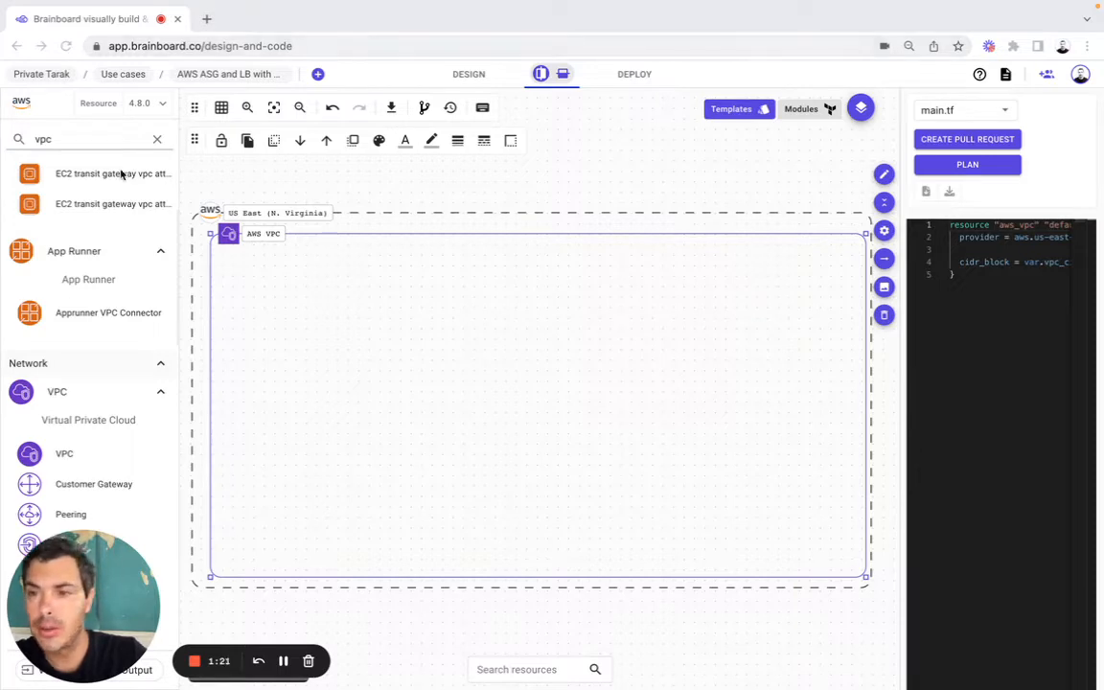
Step: Place an AZ inside the VPC with AWS VPC as main parent and configuration inherited from the region
click(157, 139)
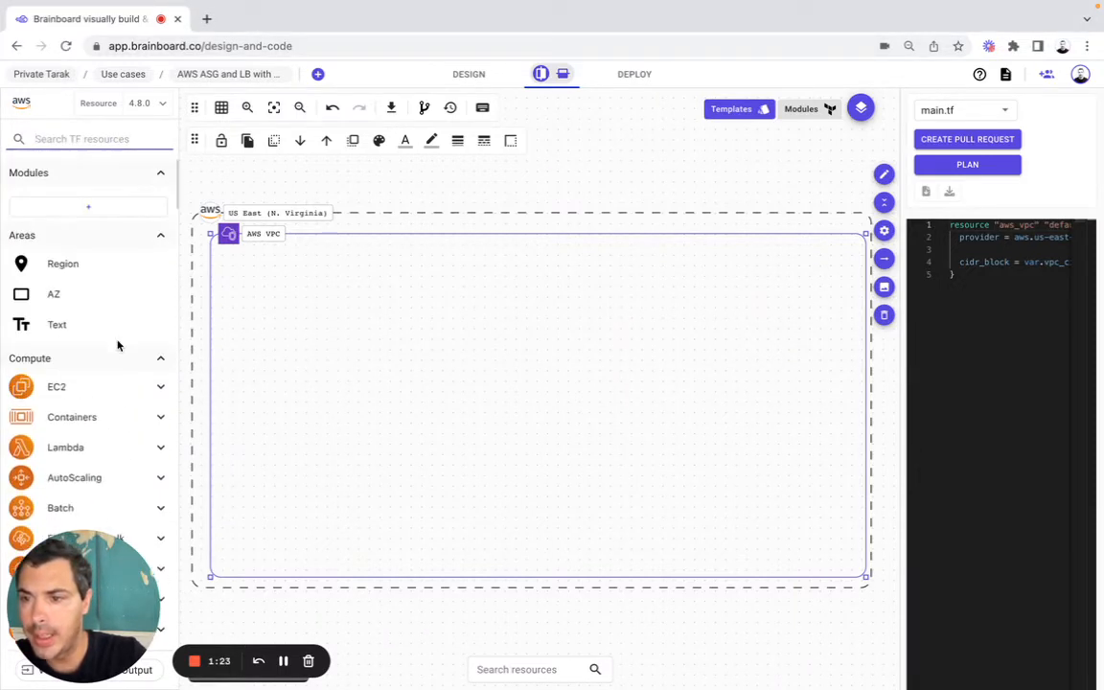
drag(66, 290, 258, 259)
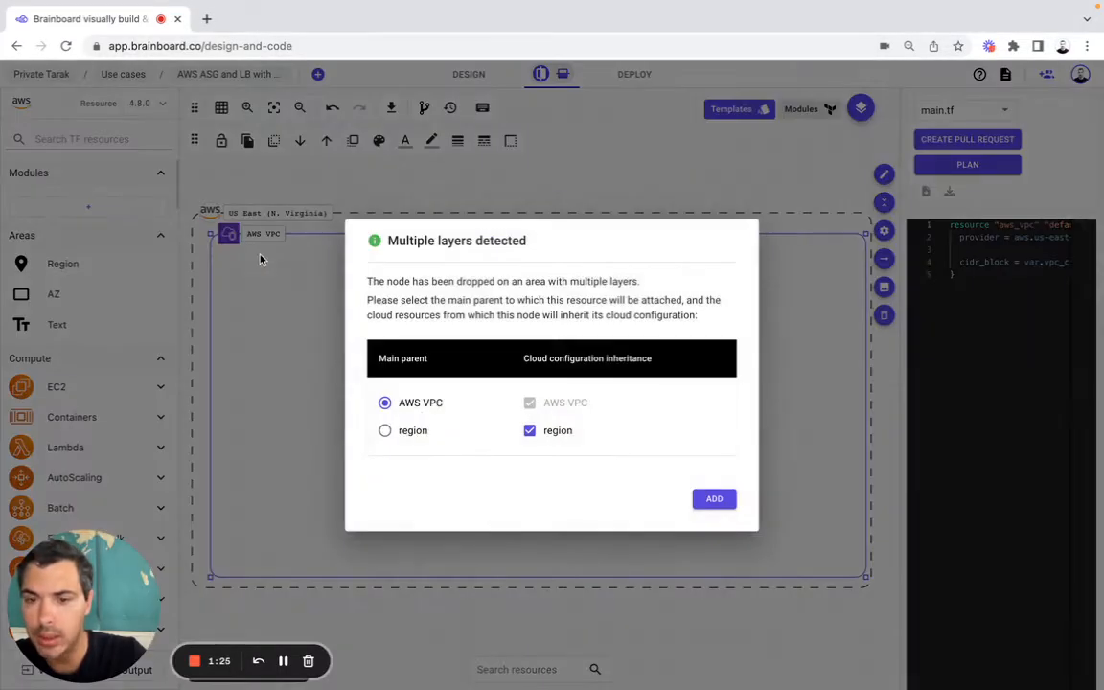
click(717, 501)
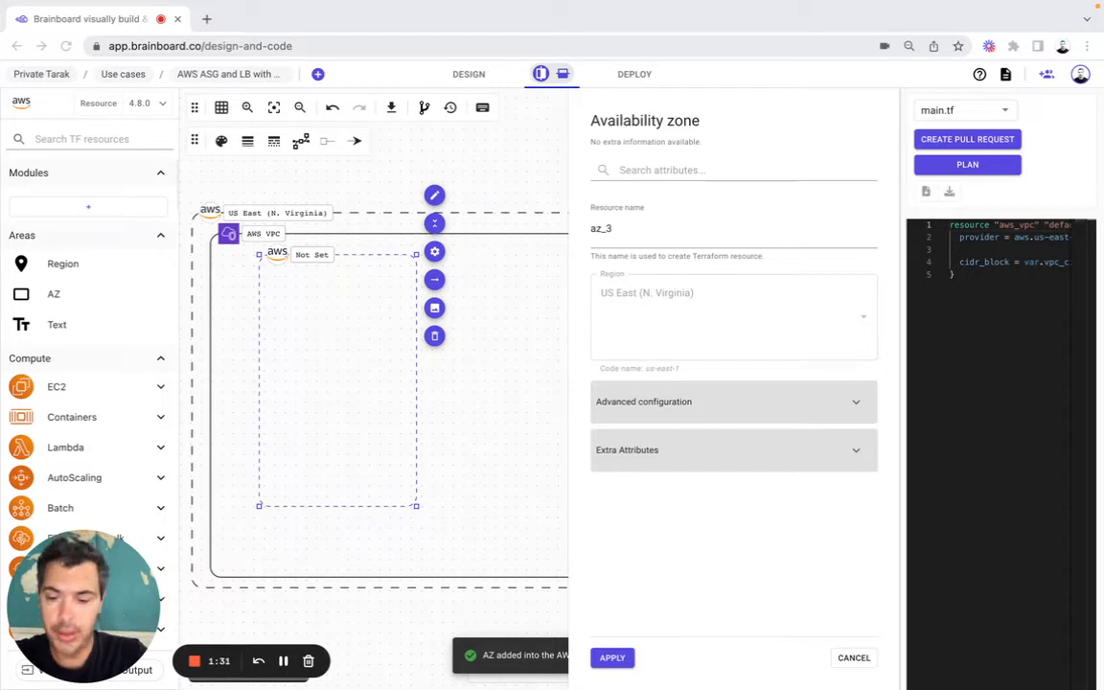
Step: Name the availability zone resource az_4, set its zone to us-east-1a, and apply the configuration
double_click(619, 231)
text(az_4)
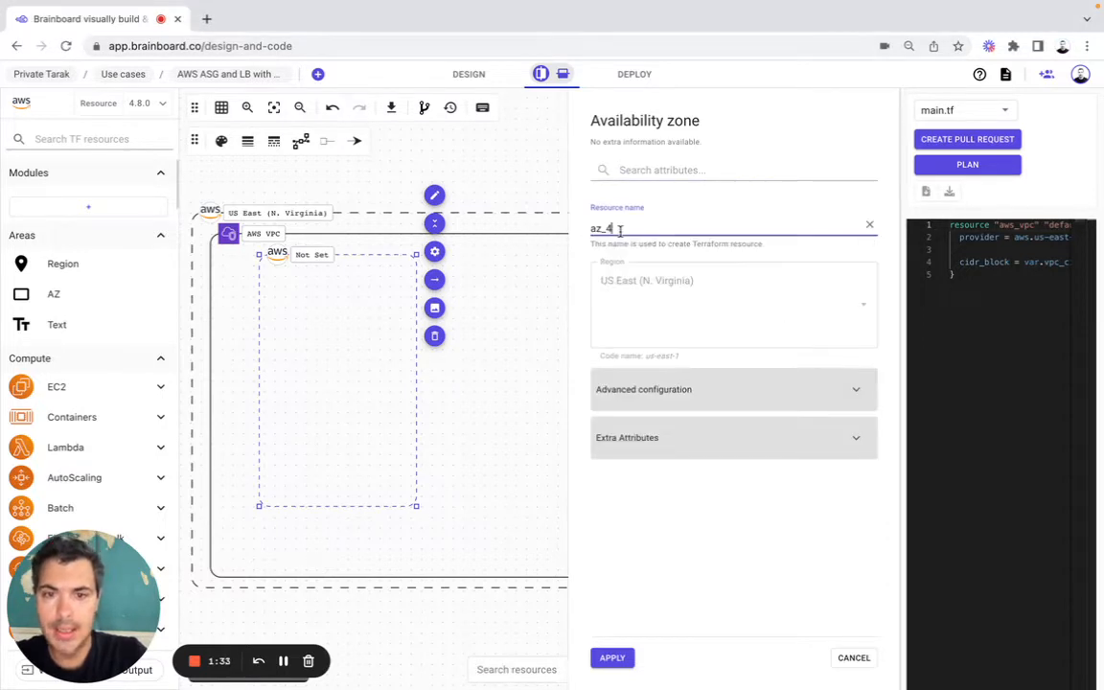
click(650, 403)
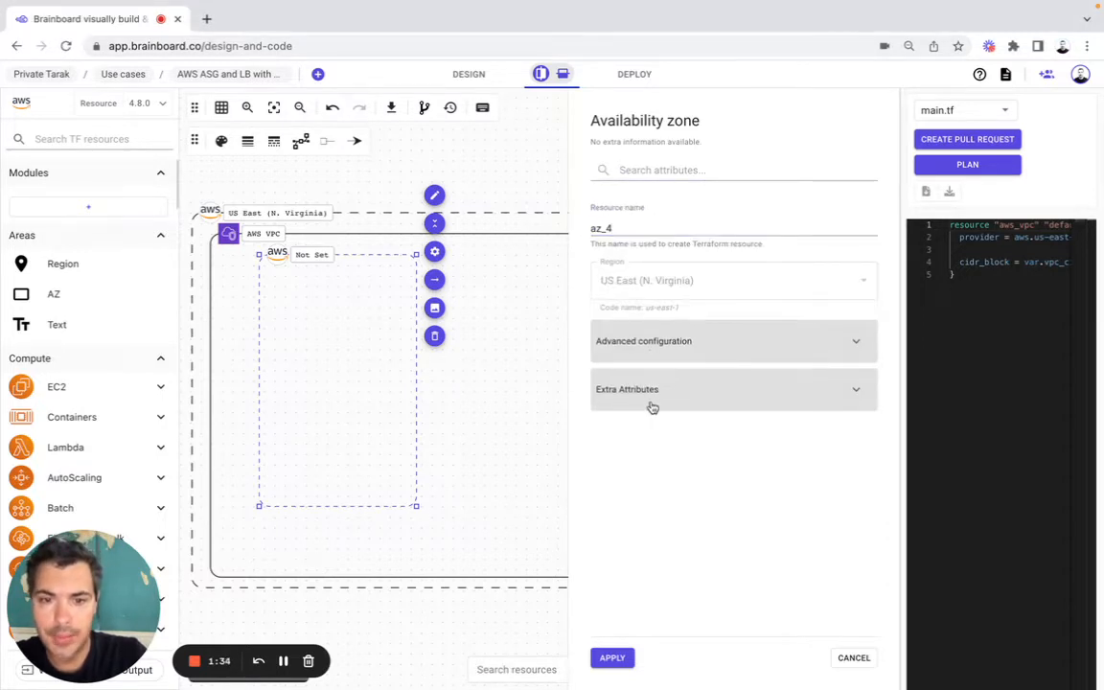
click(697, 351)
click(656, 391)
click(637, 433)
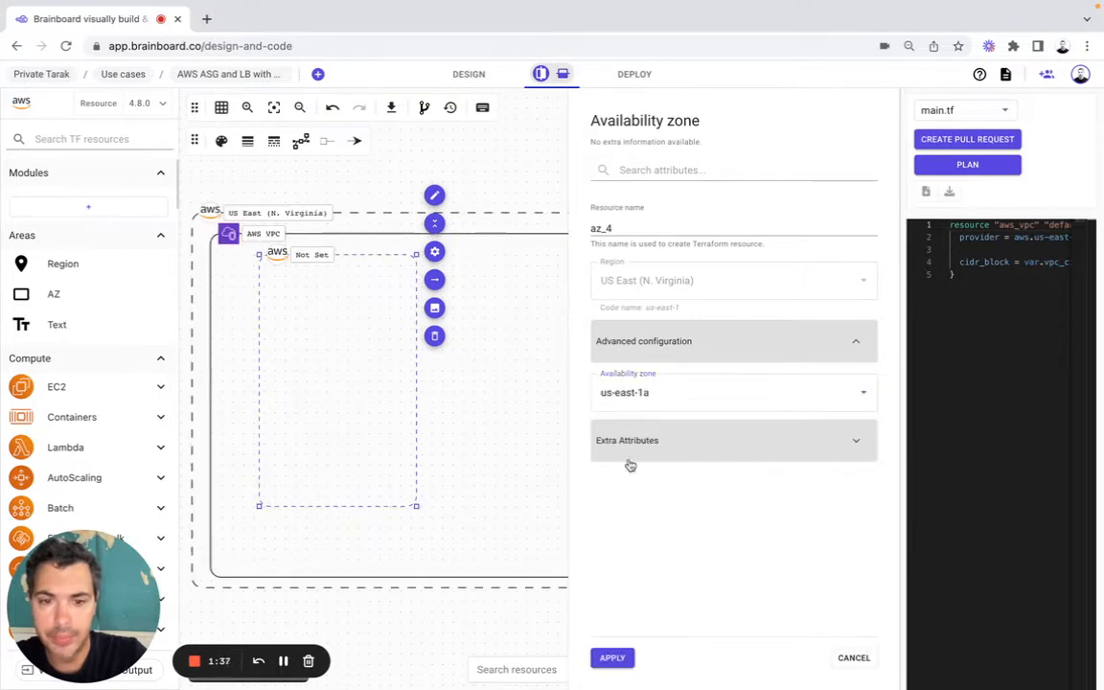
click(612, 657)
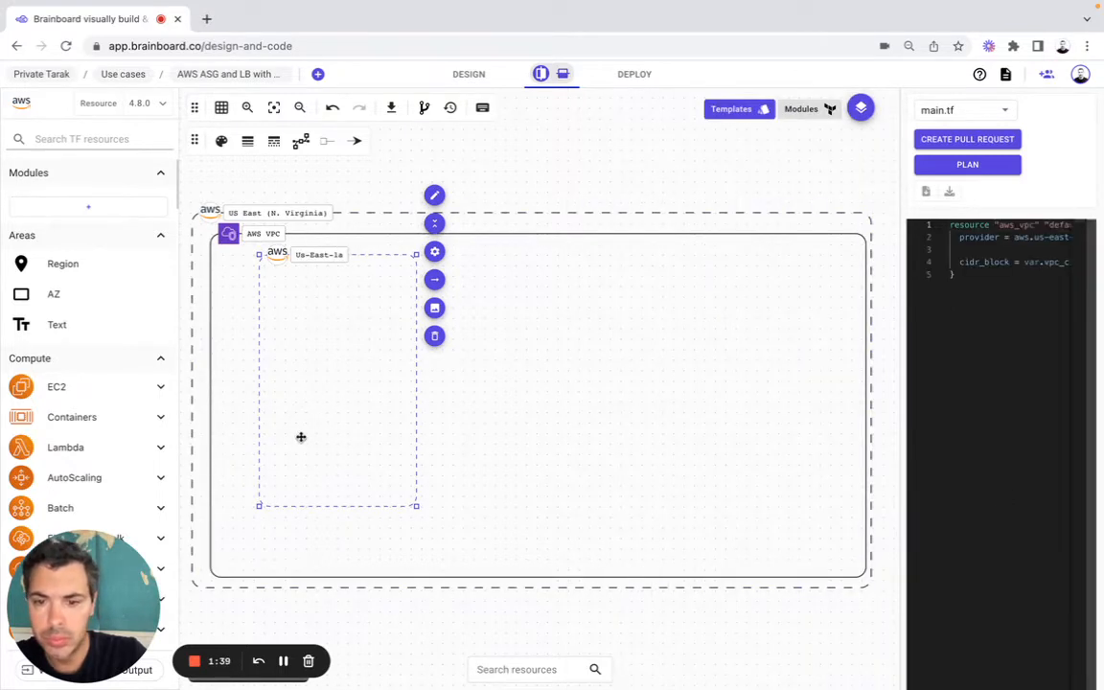
Step: Enlarge the us-east-1a zone box slightly and move it down a little within the VPC
drag(418, 508, 427, 536)
drag(362, 451, 362, 475)
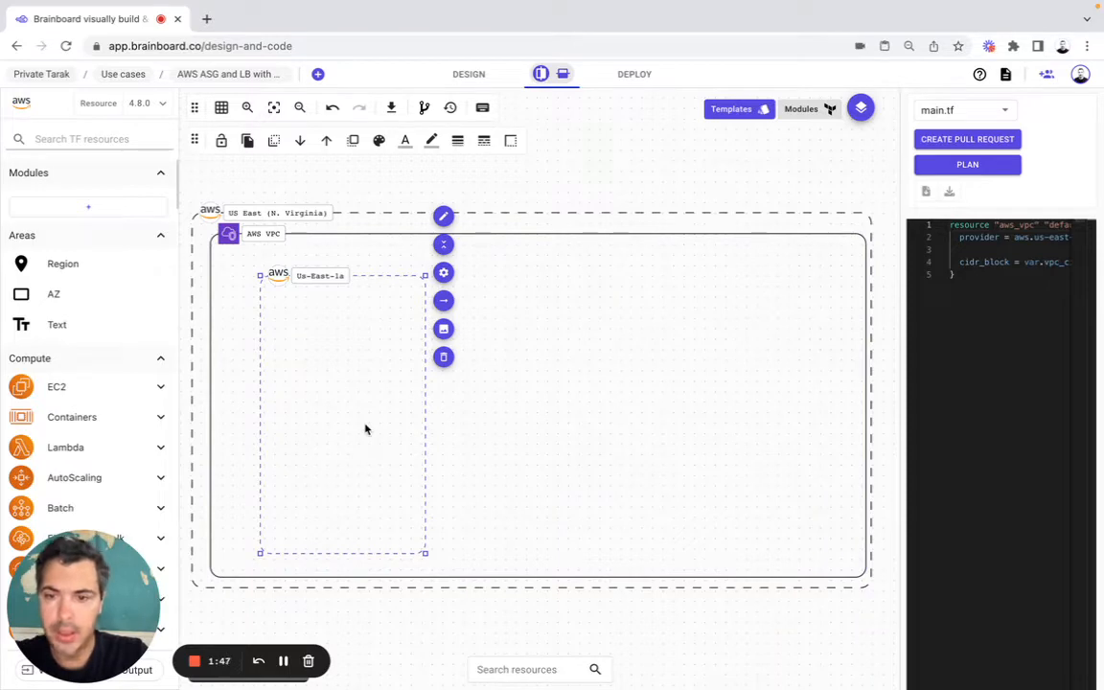
Step: Duplicate the us-east-1a zone and place the copy near the VPC's right edge with AWS VPC as main parent
key(ctrl+c)
key(ctrl+v)
drag(431, 414, 802, 411)
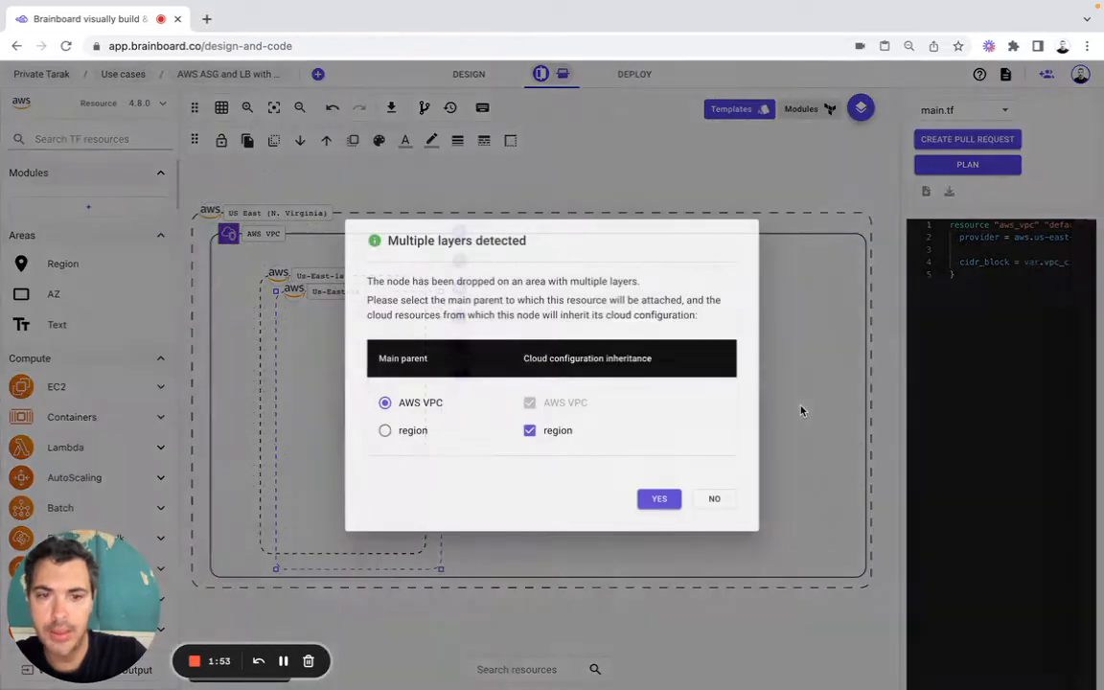
click(660, 499)
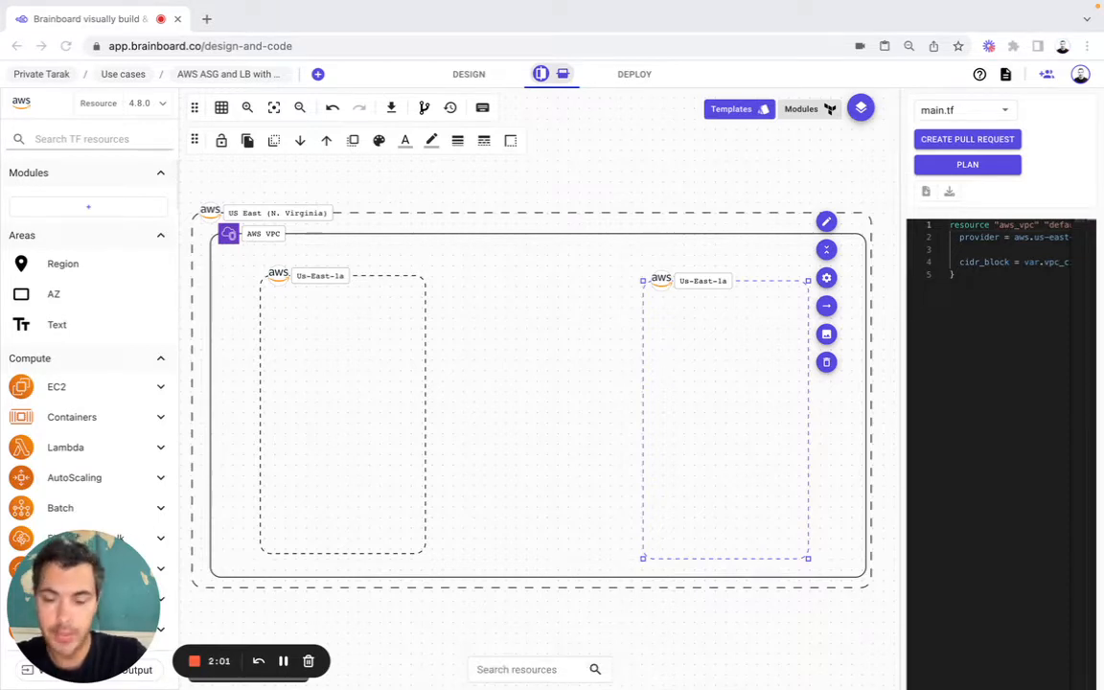
Step: Set the copied zone's availability zone to us-east-1b and apply the configuration
click(826, 278)
click(626, 225)
key(BackSpace)
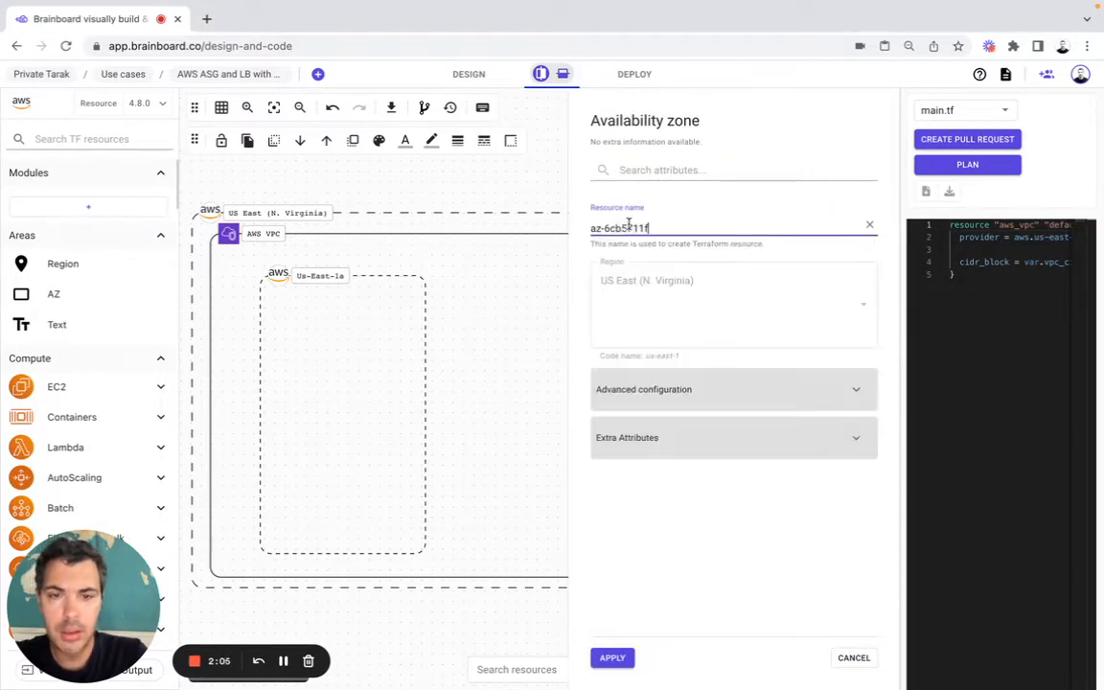
click(653, 391)
click(677, 346)
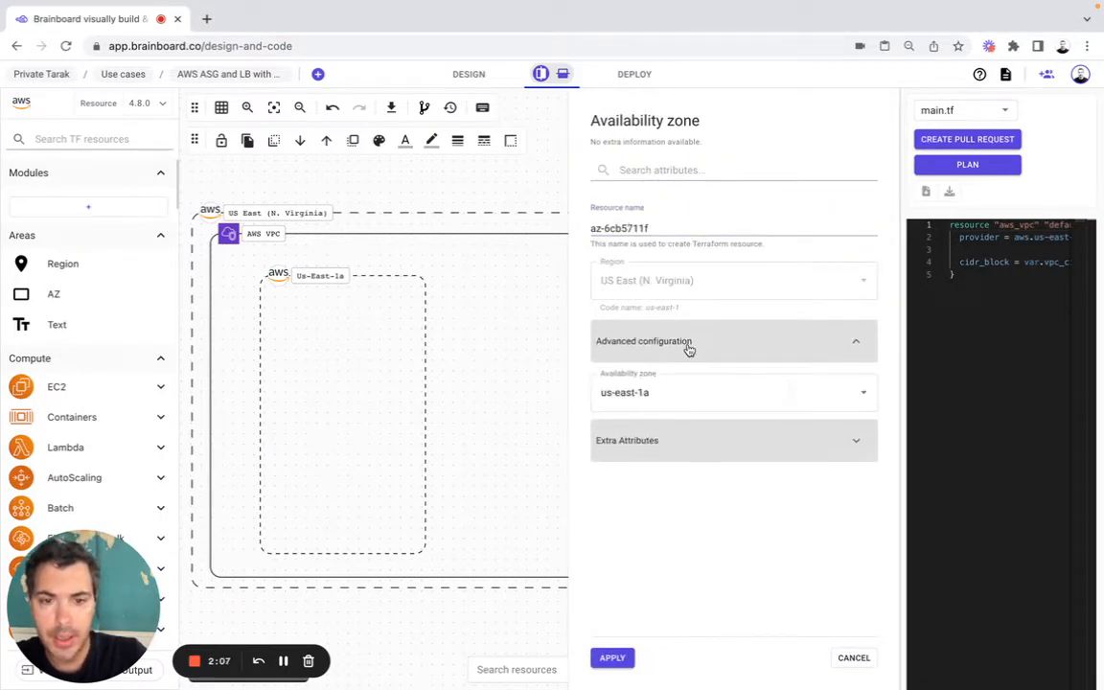
click(635, 390)
click(640, 456)
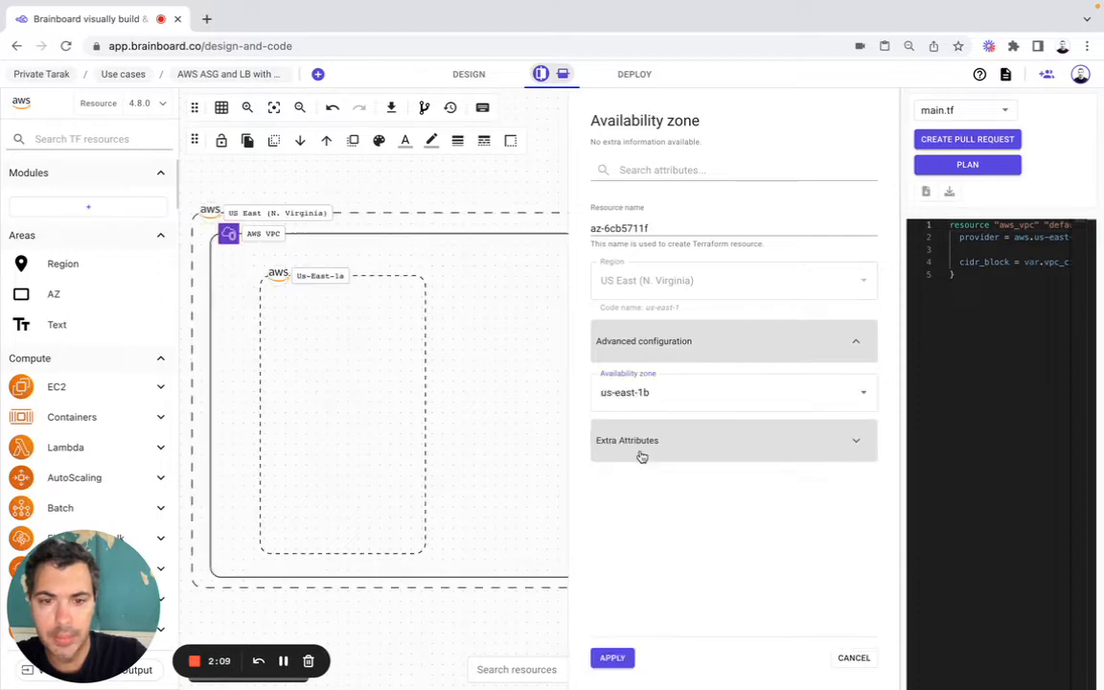
click(615, 659)
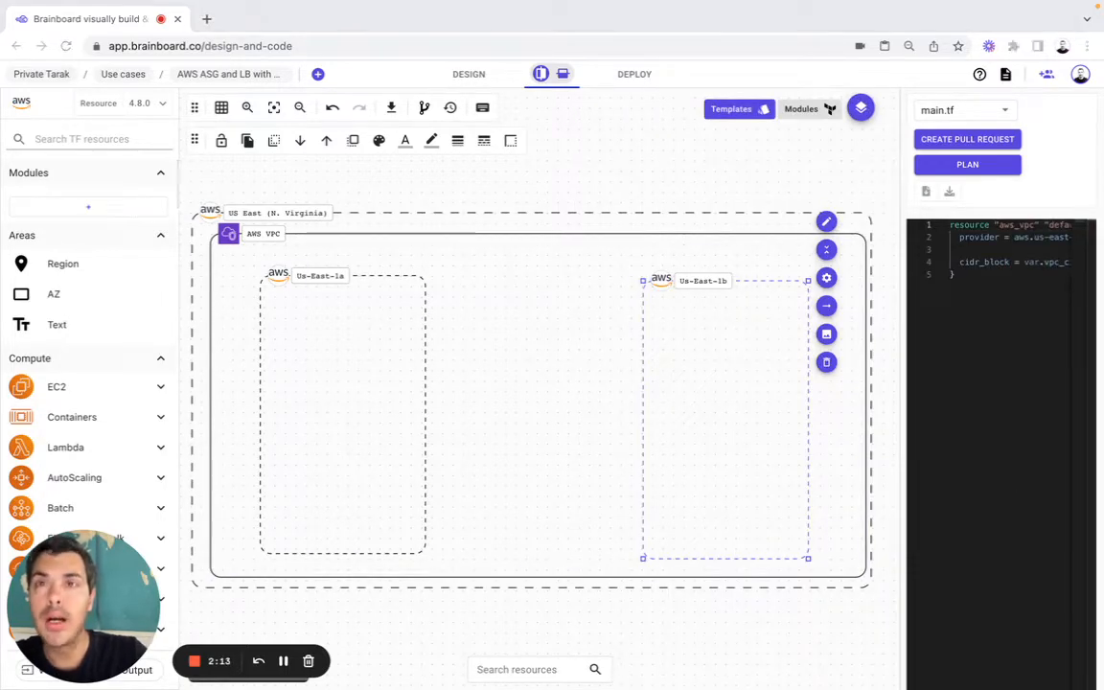
Step: Find the VPC Subnet resource and place one inside the us-east-1a zone, with AZ as main parent and VPC and region configuration inherited
click(94, 137)
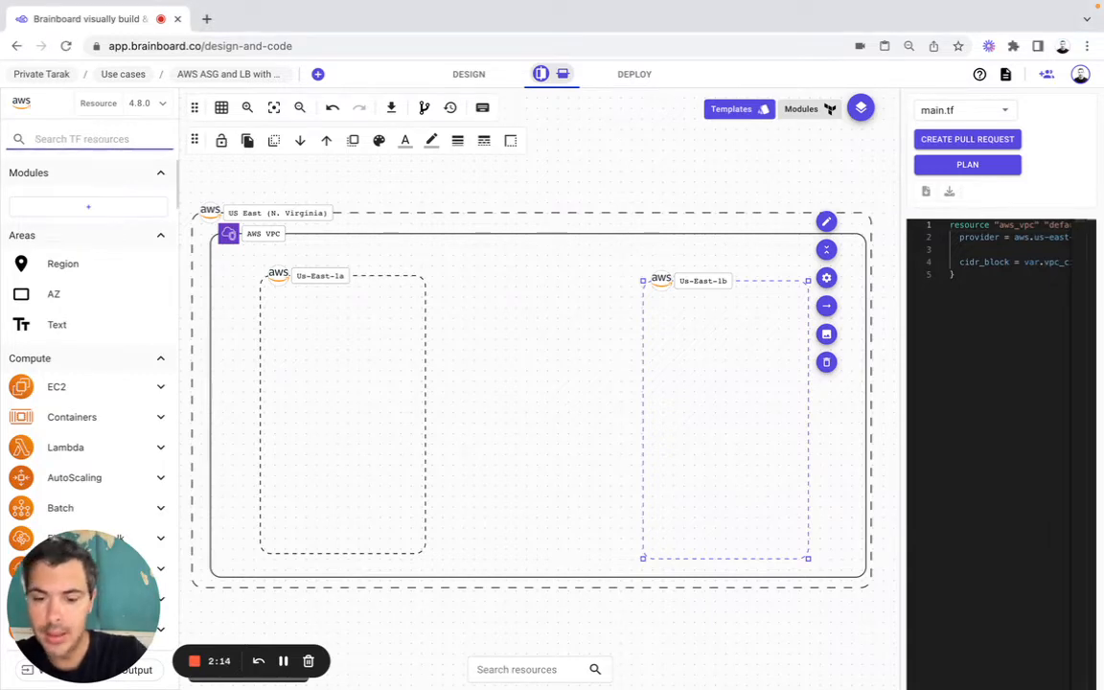
text(subnet)
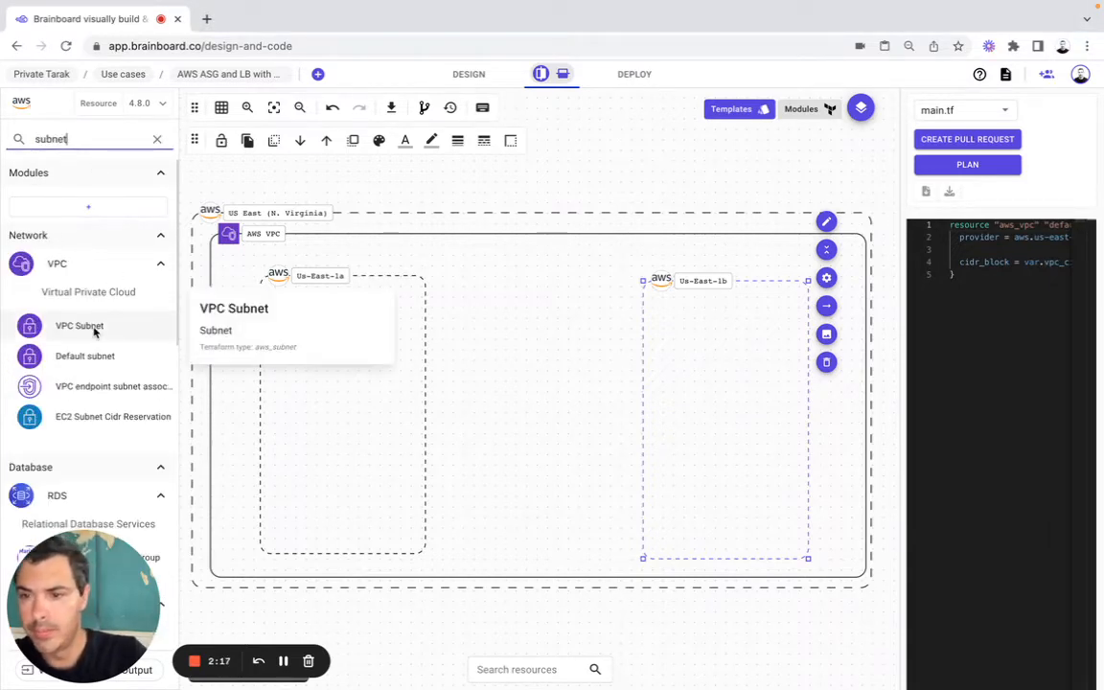
drag(93, 330, 328, 316)
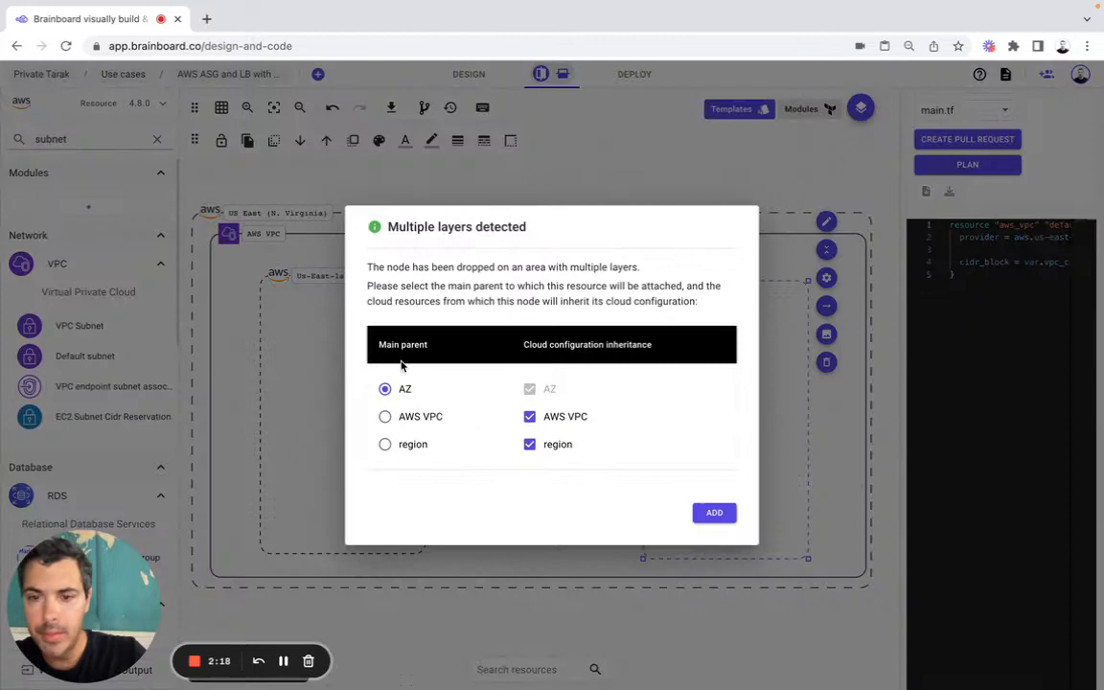
click(709, 513)
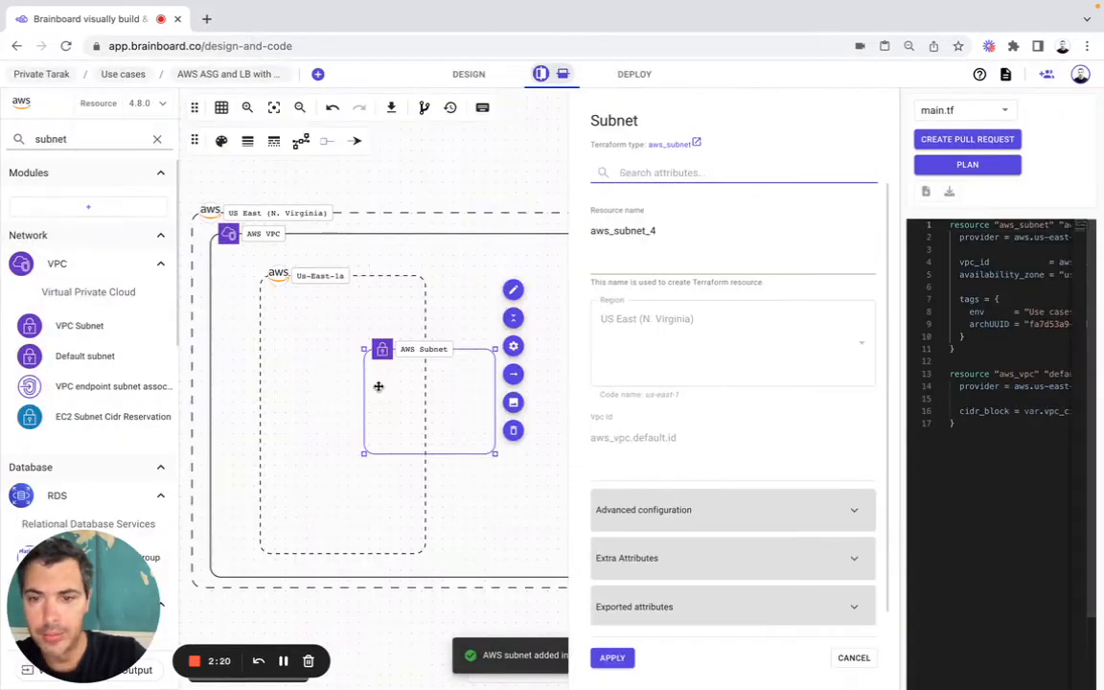
mouse_move(378, 387)
mouse_down()
mouse_move(354, 374)
mouse_move(380, 375)
mouse_move(369, 372)
mouse_up()
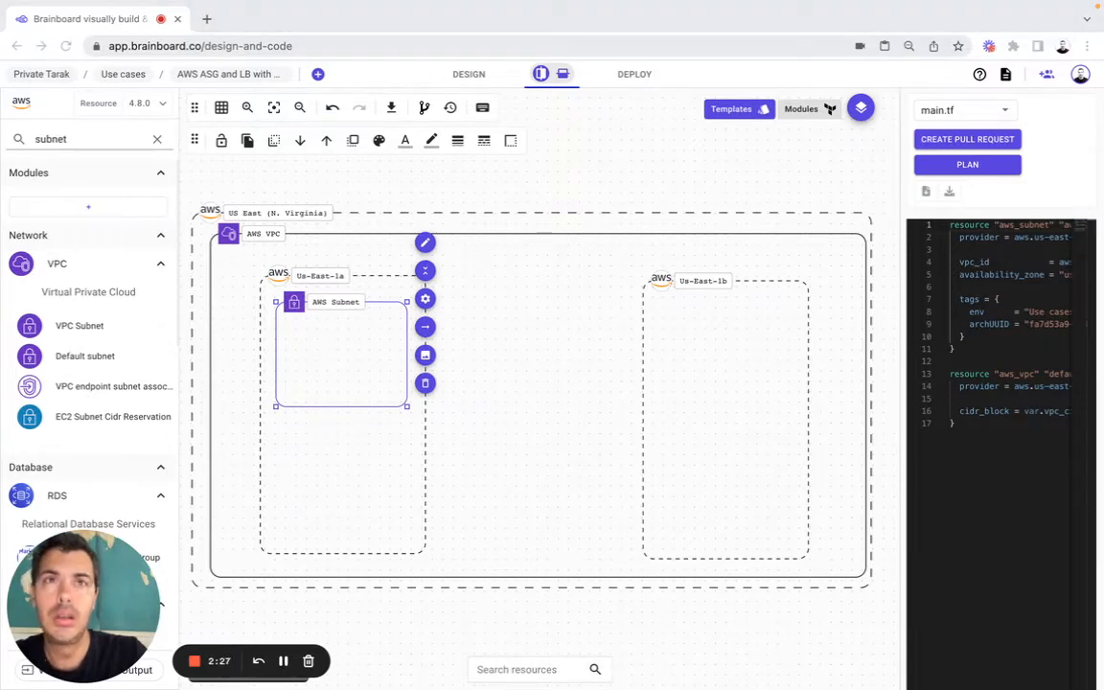
Step: Name the us-east-1a subnet resource subnet1 and check its inherited region and VPC ID
click(425, 298)
double_click(671, 234)
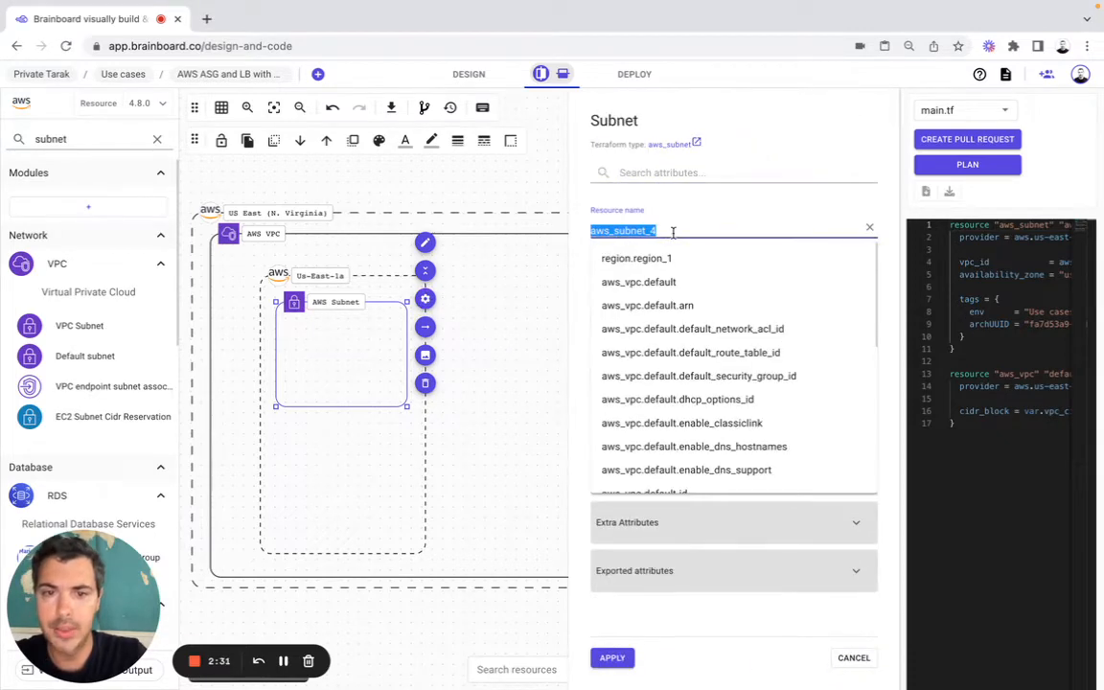
text(subnet1)
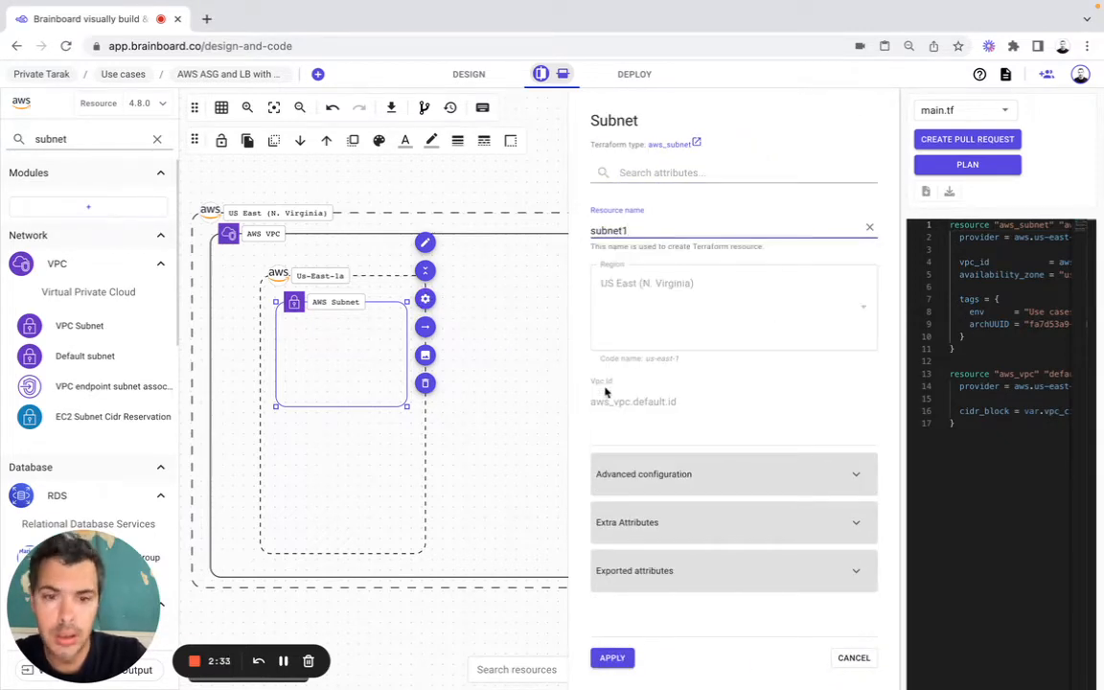
drag(603, 284, 697, 285)
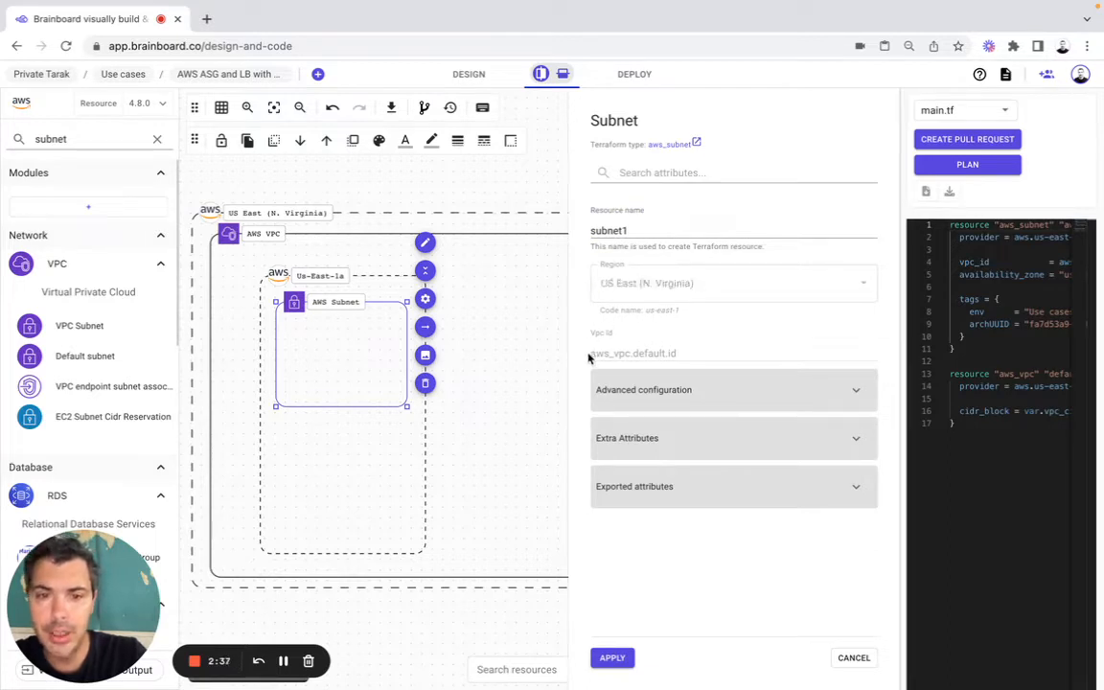
drag(702, 355, 595, 358)
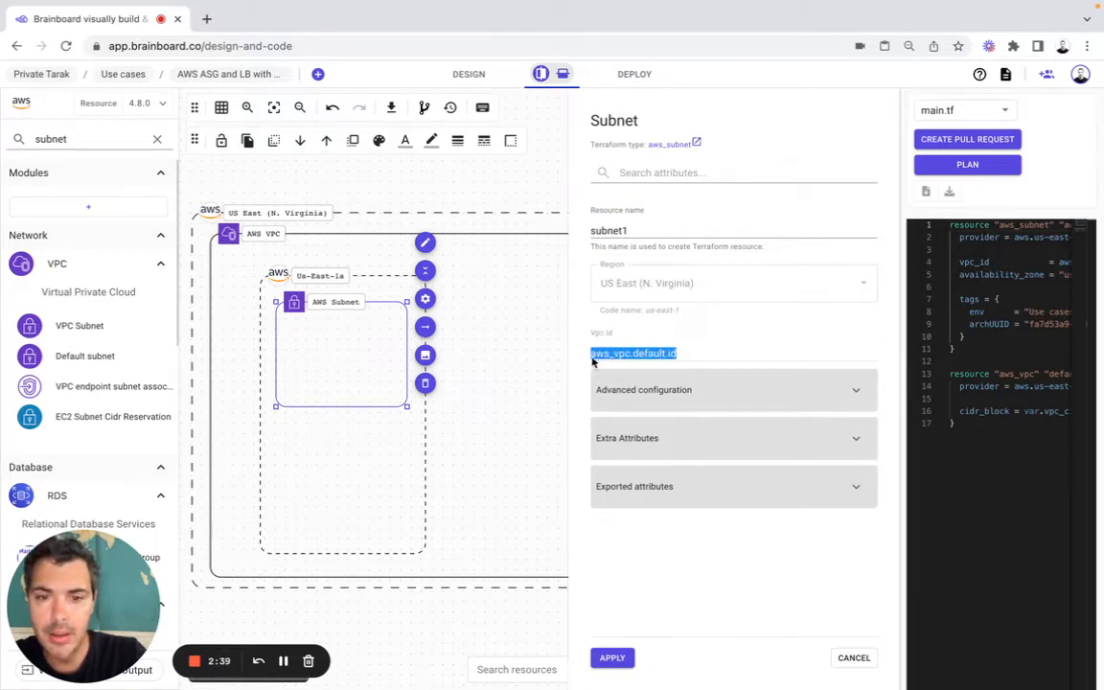
Step: Check the subnet's inherited availability zone and set its CIDR block to var.subnet1
click(644, 389)
drag(601, 476, 661, 478)
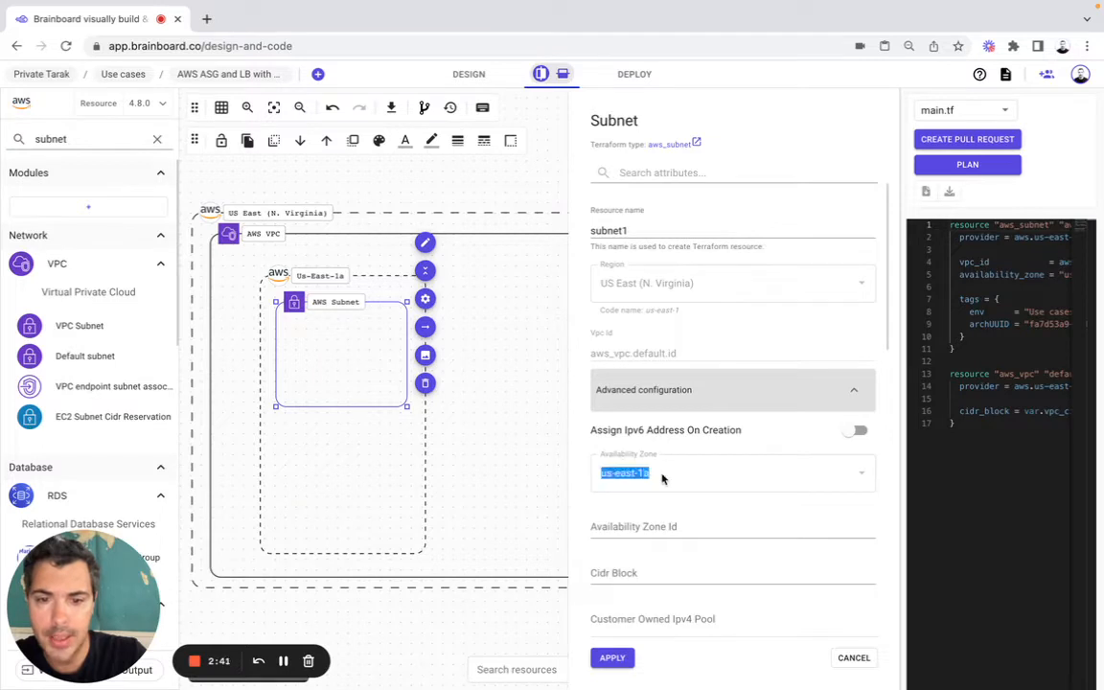
scroll(661, 478, down, 1)
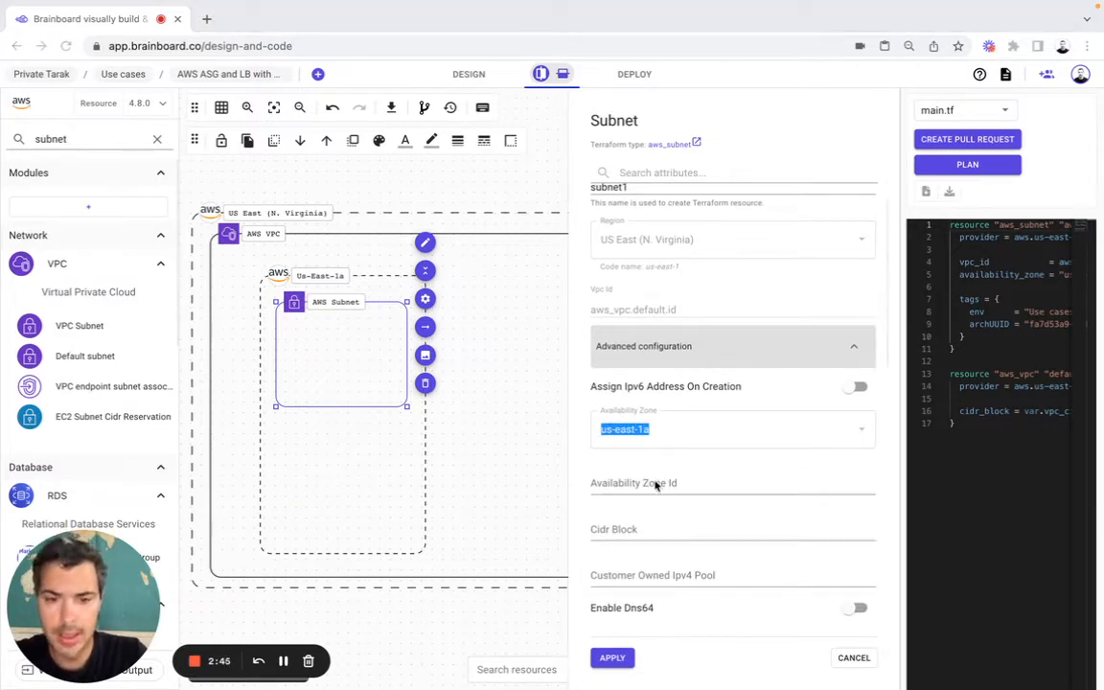
click(624, 532)
key(ctrl+v)
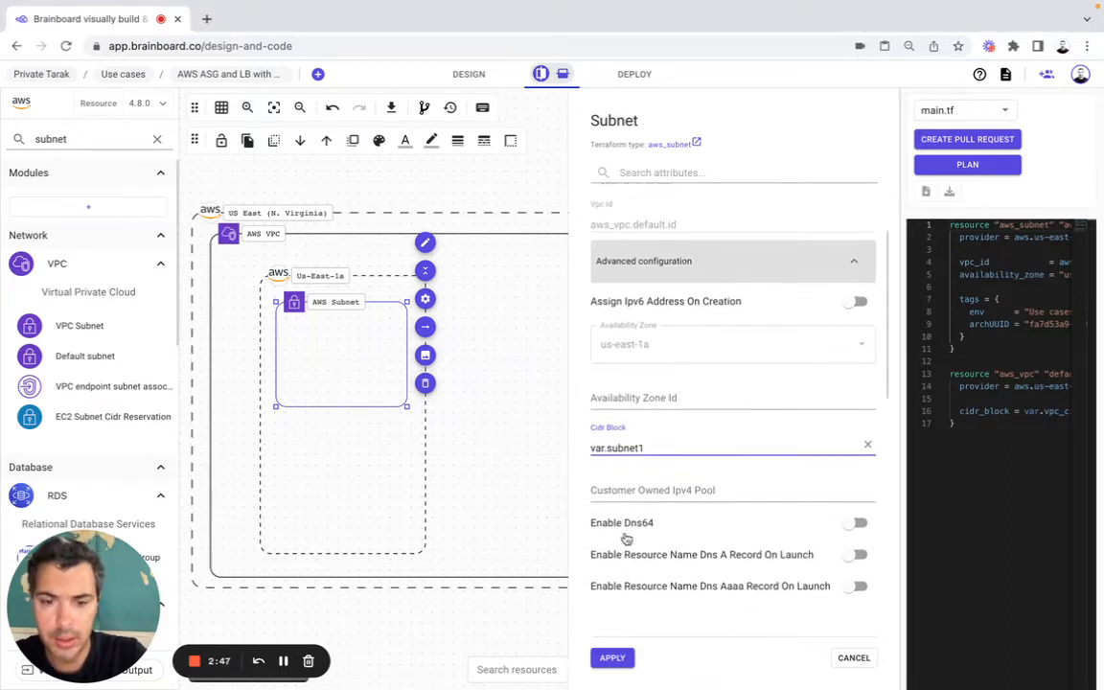
scroll(626, 537, down, 2)
key(super+Tab)
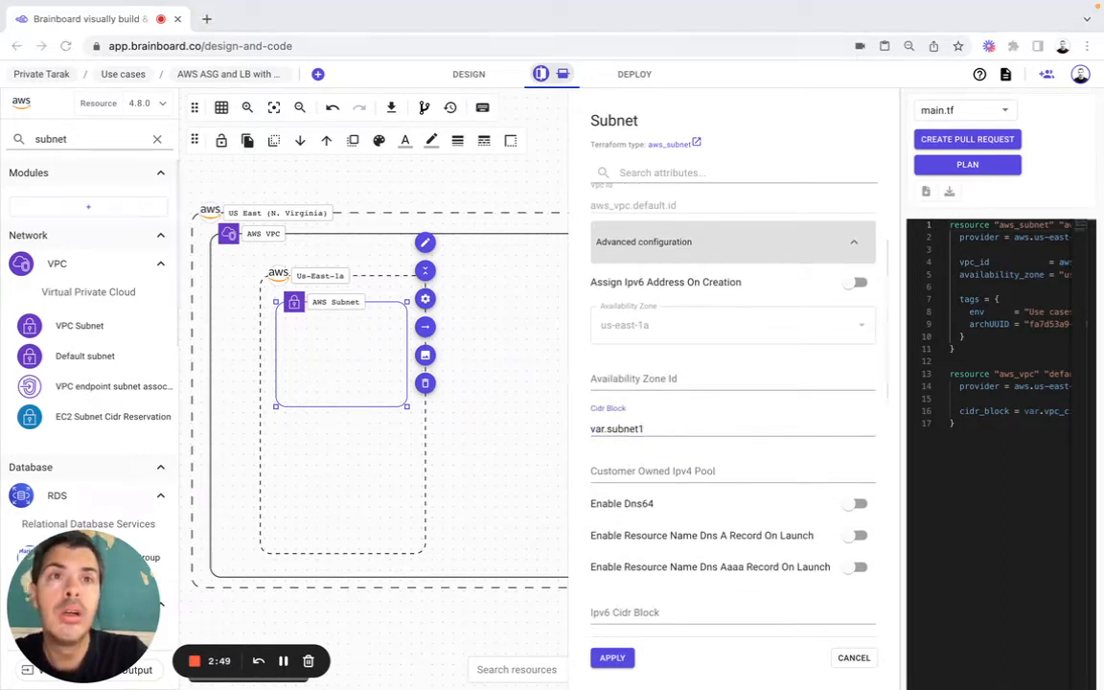
Step: Enable Map Public Ip On Launch for subnet1, remove its archUUID and env tags, and apply the configuration
scroll(606, 428, down, 4)
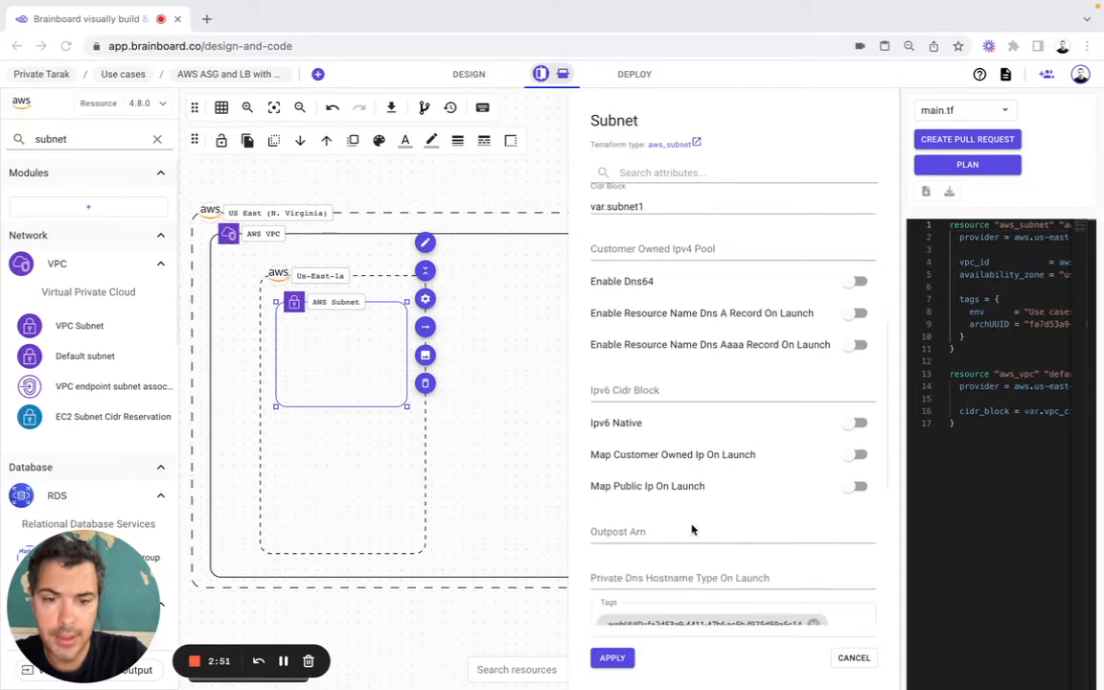
click(858, 487)
scroll(824, 491, down, 2)
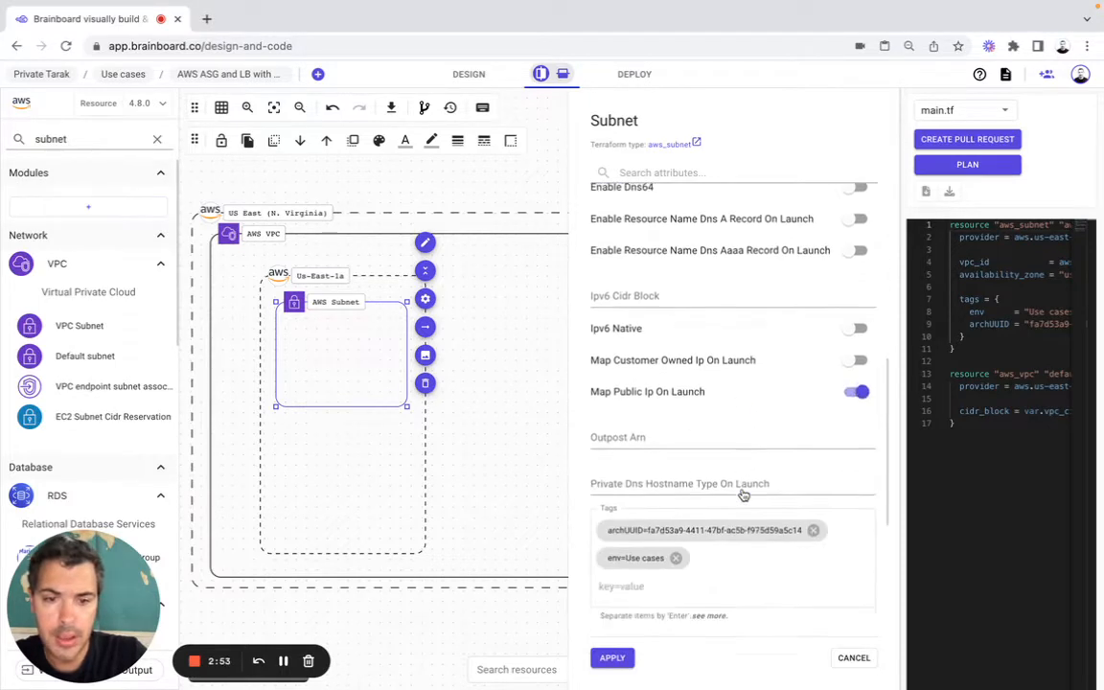
click(813, 505)
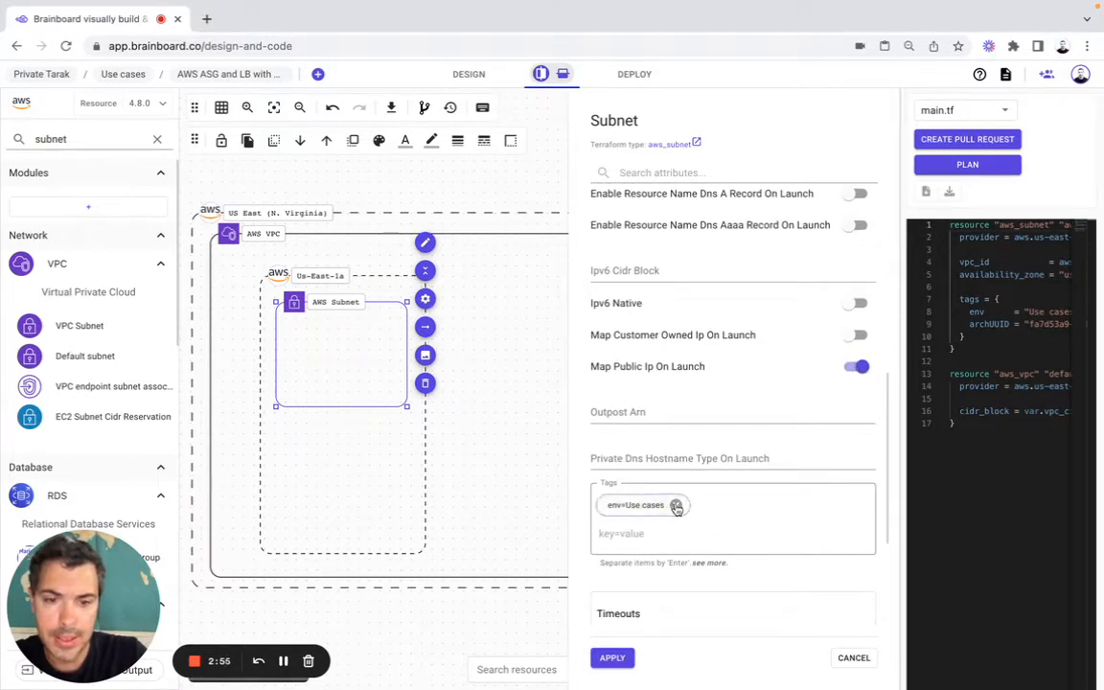
click(677, 505)
click(608, 657)
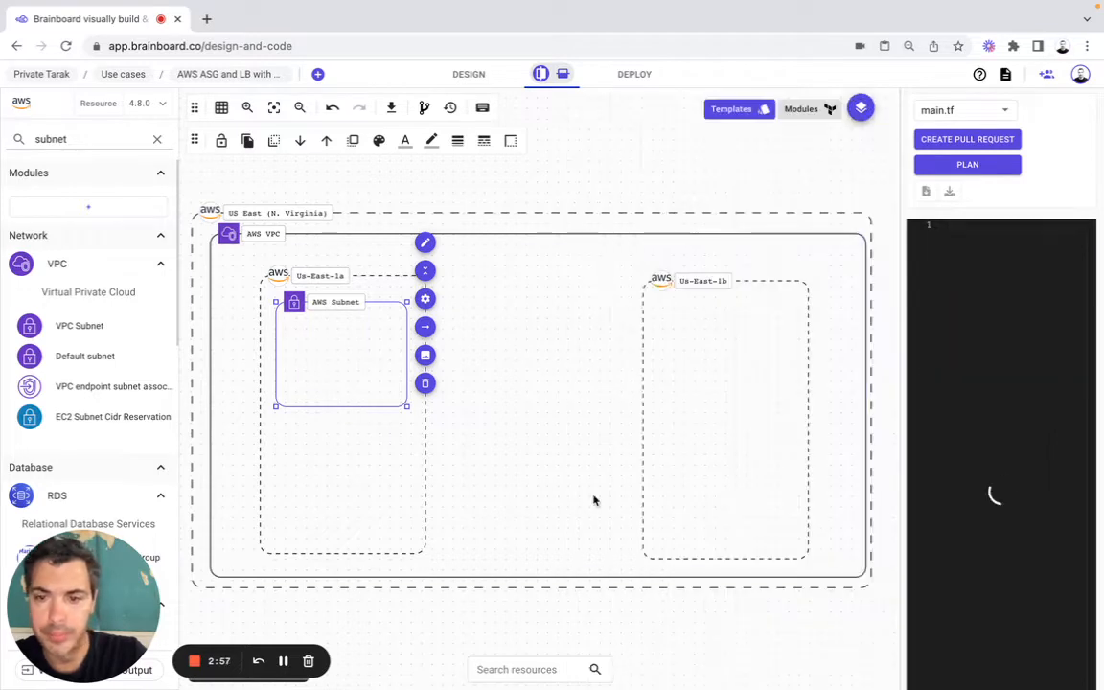
Step: Duplicate the us-east-1a subnet and place the copy inside the us-east-1b zone with AZ as main parent
key(super+c)
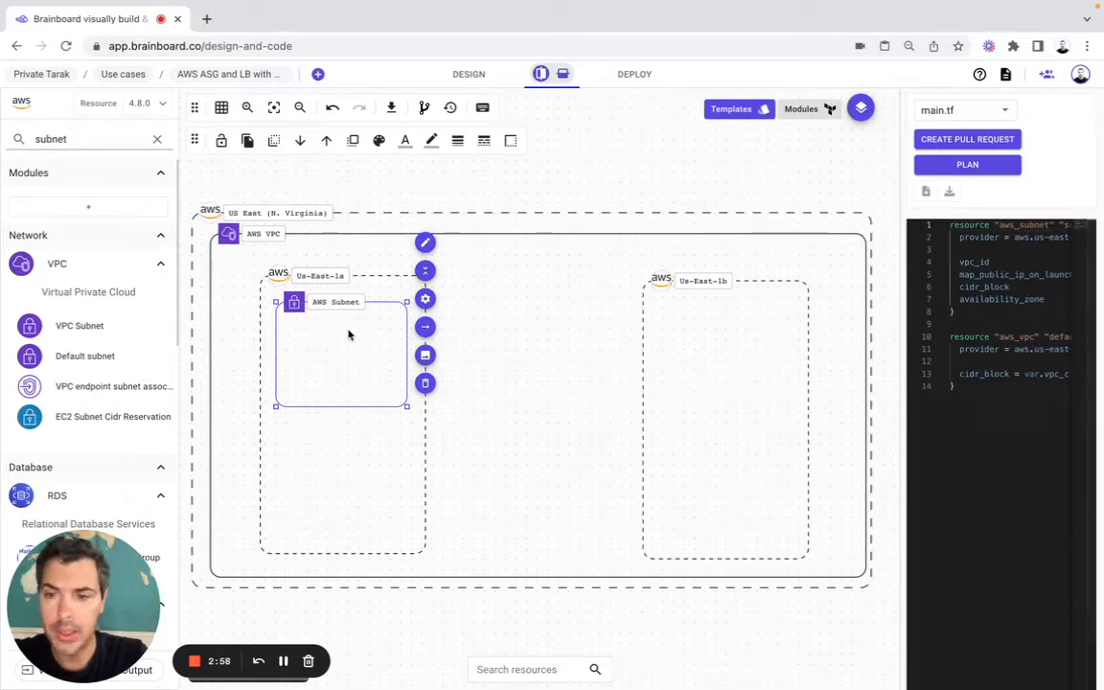
key(super+v)
drag(349, 330, 739, 345)
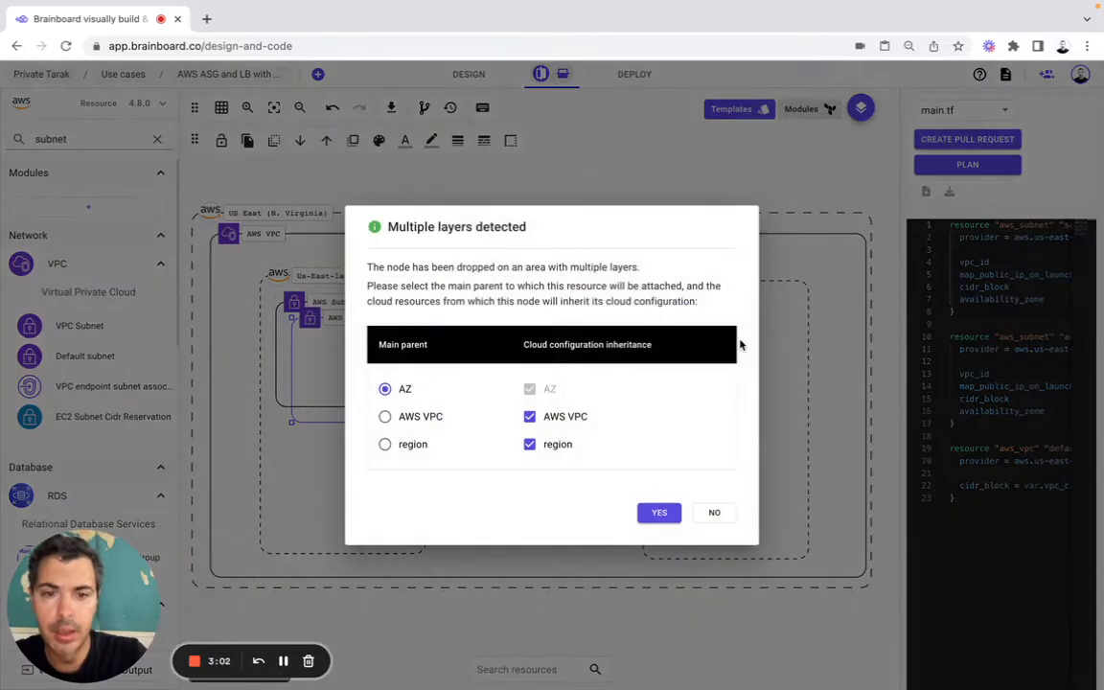
click(659, 512)
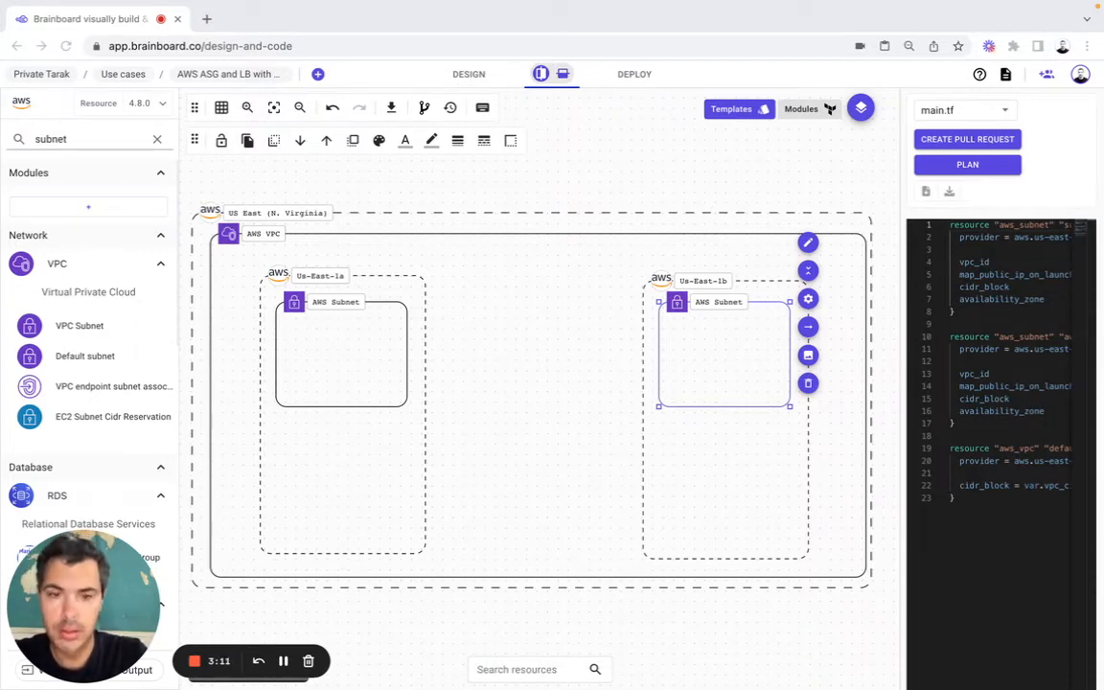
Step: Name the us-east-1b subnet resource subnet2, set its CIDR block to var.subnet2, and apply the configuration
click(808, 299)
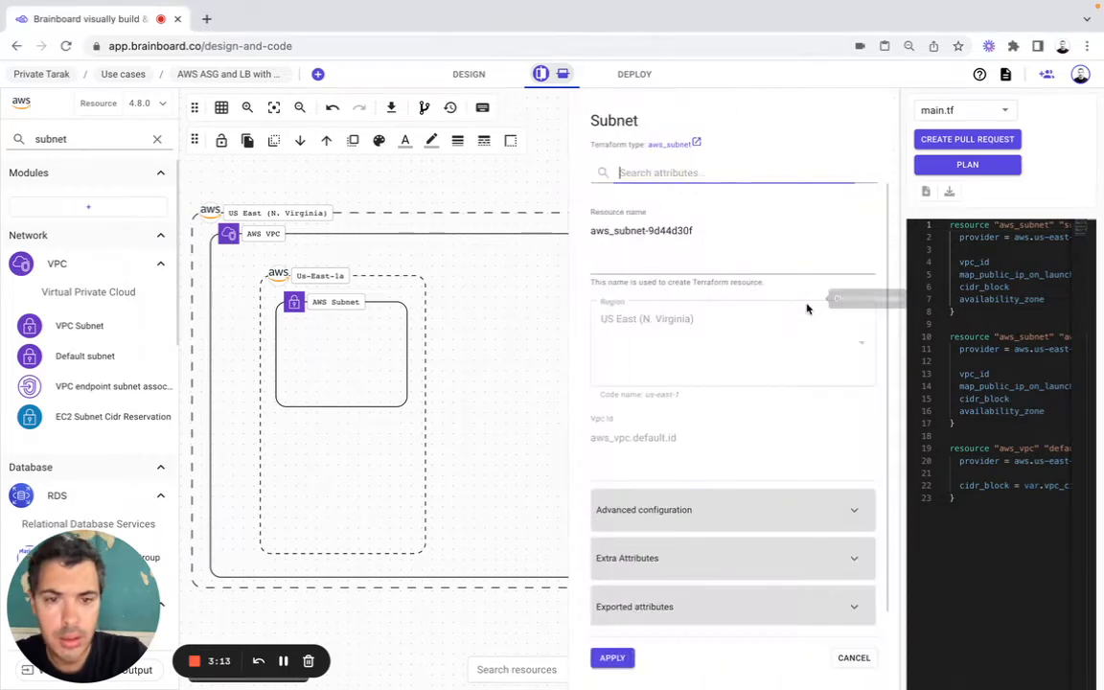
click(676, 231)
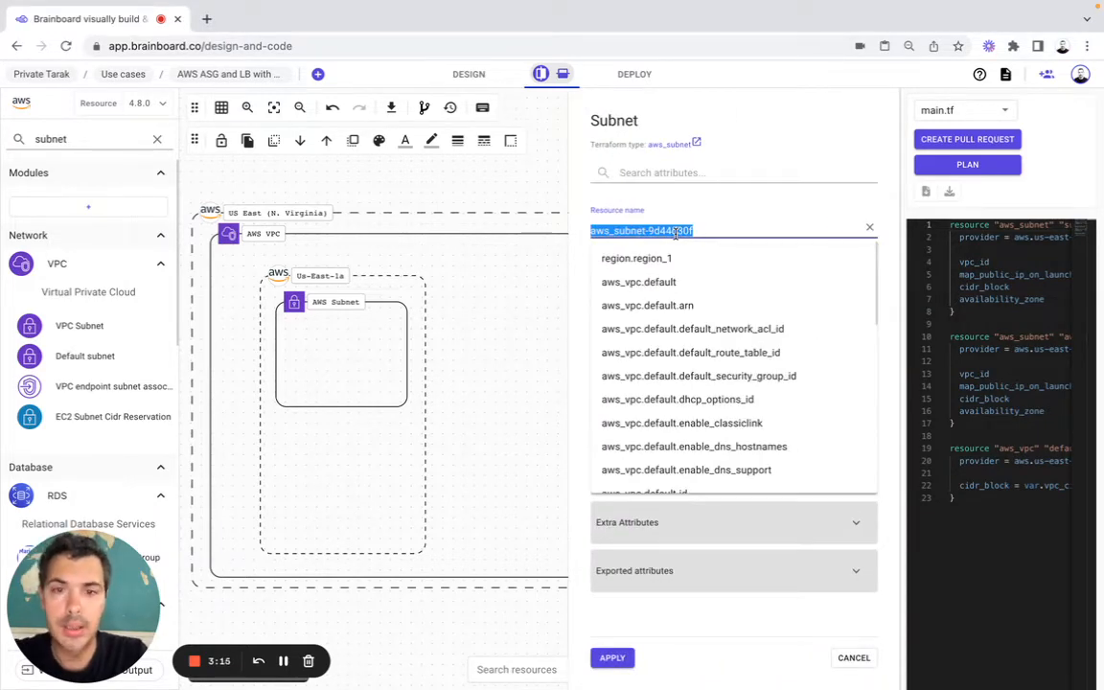
text(subnet2)
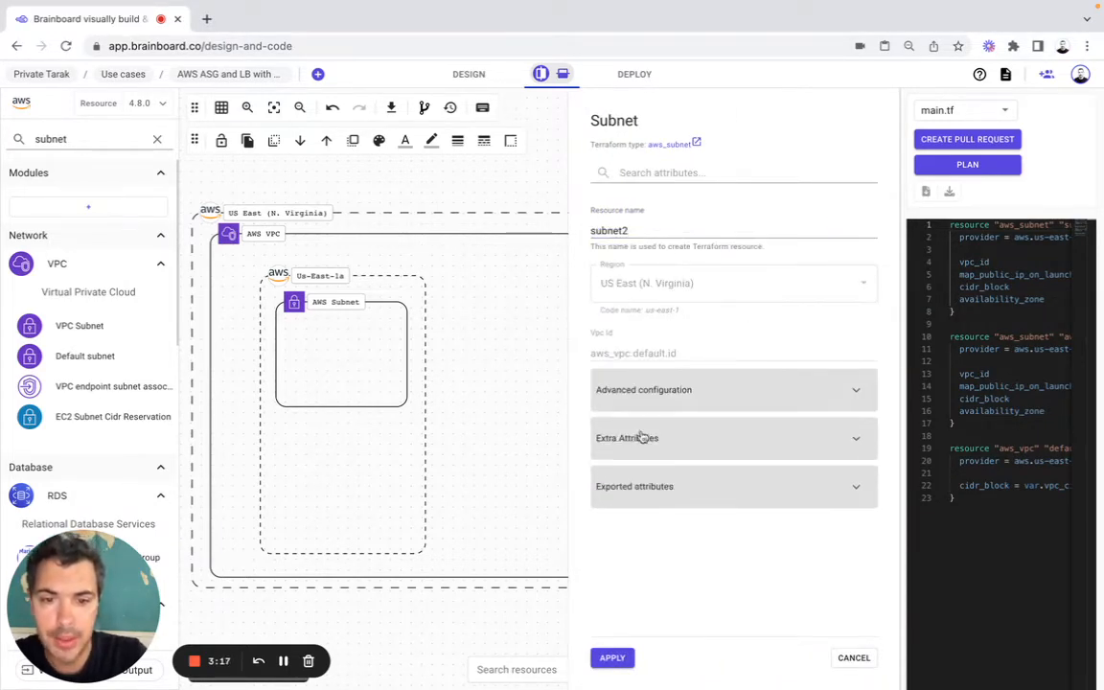
click(660, 404)
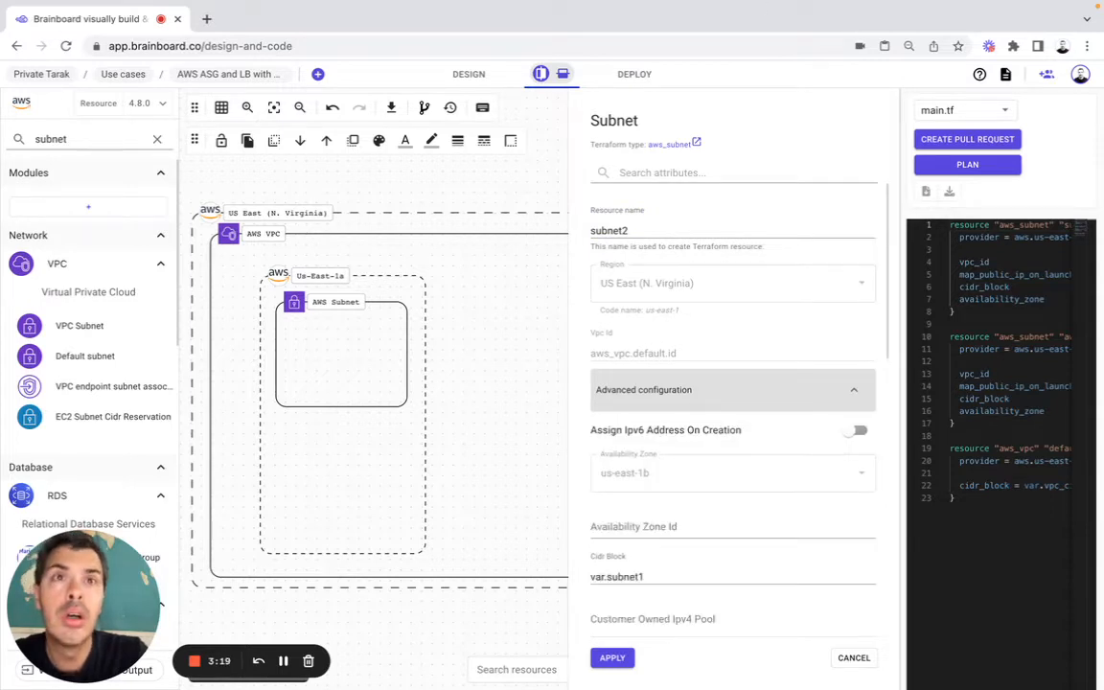
click(656, 575)
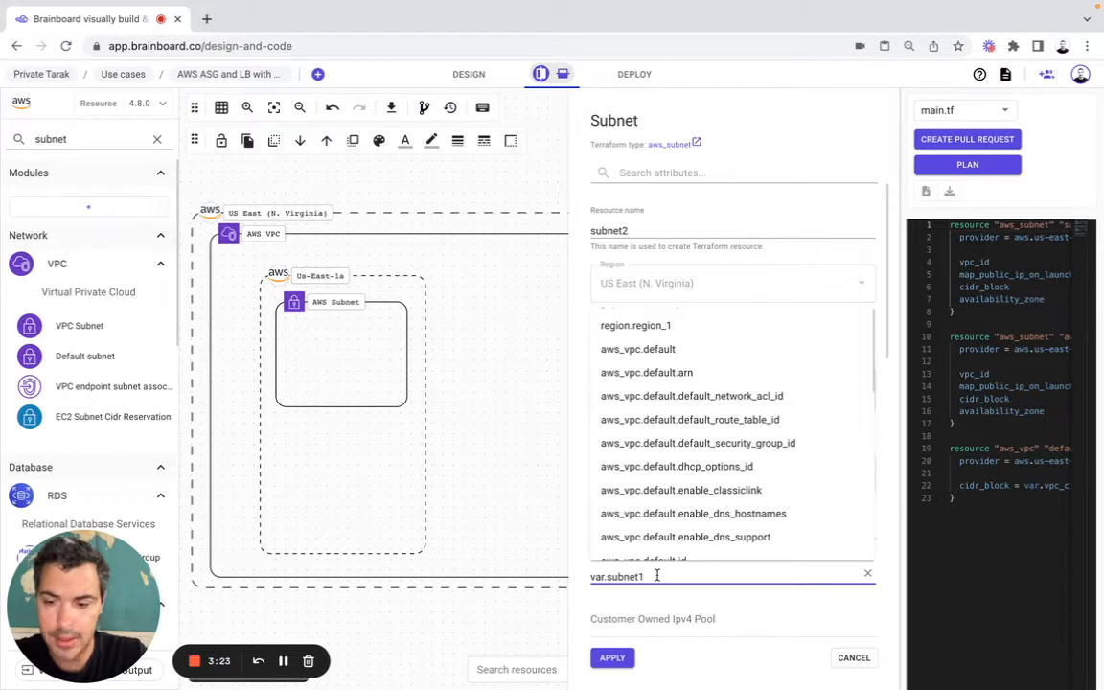
key(BackSpace)
text(2)
scroll(687, 562, down, 5)
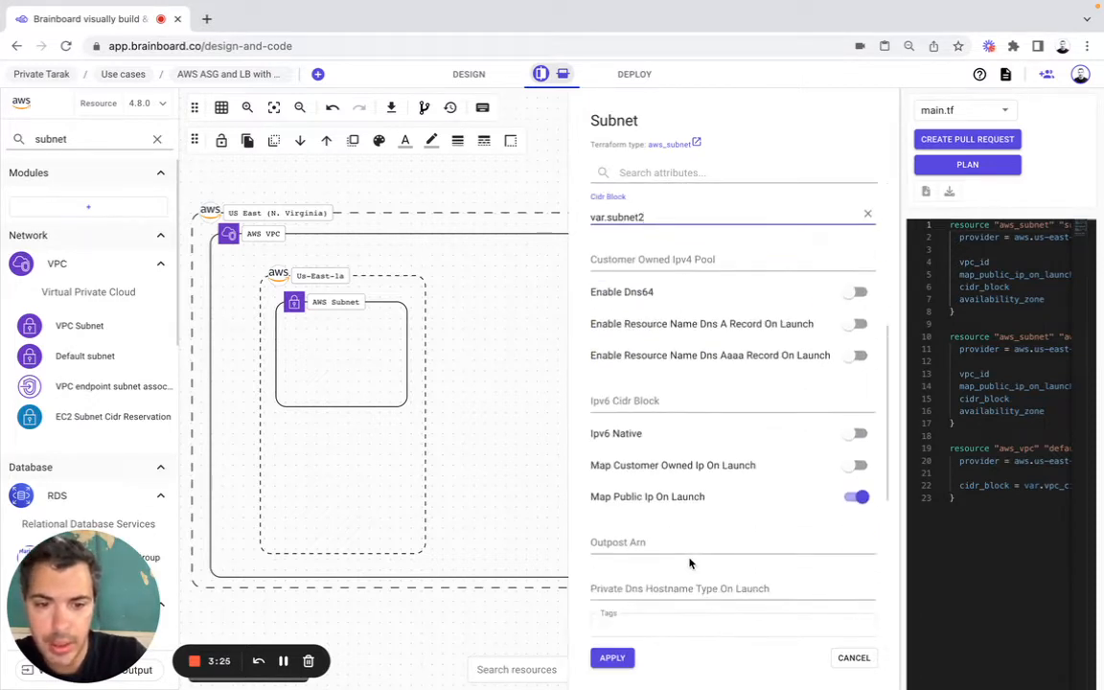
scroll(688, 563, down, 5)
click(616, 659)
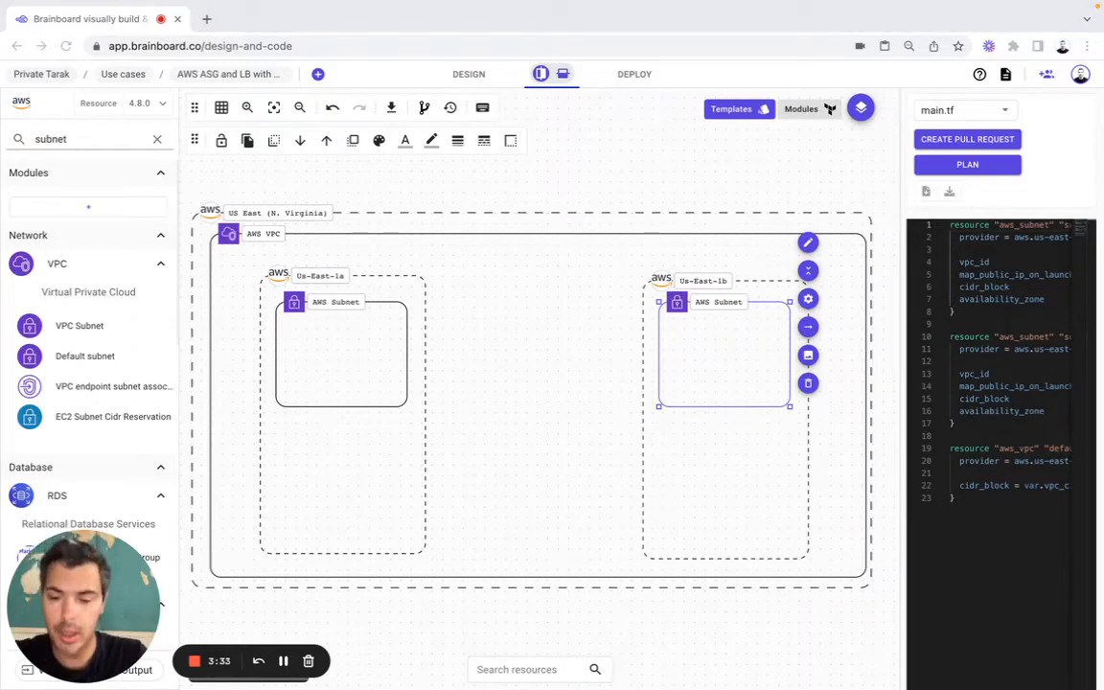
Step: Find the Route table association resource and place one inside the us-east-1a subnet
double_click(63, 141)
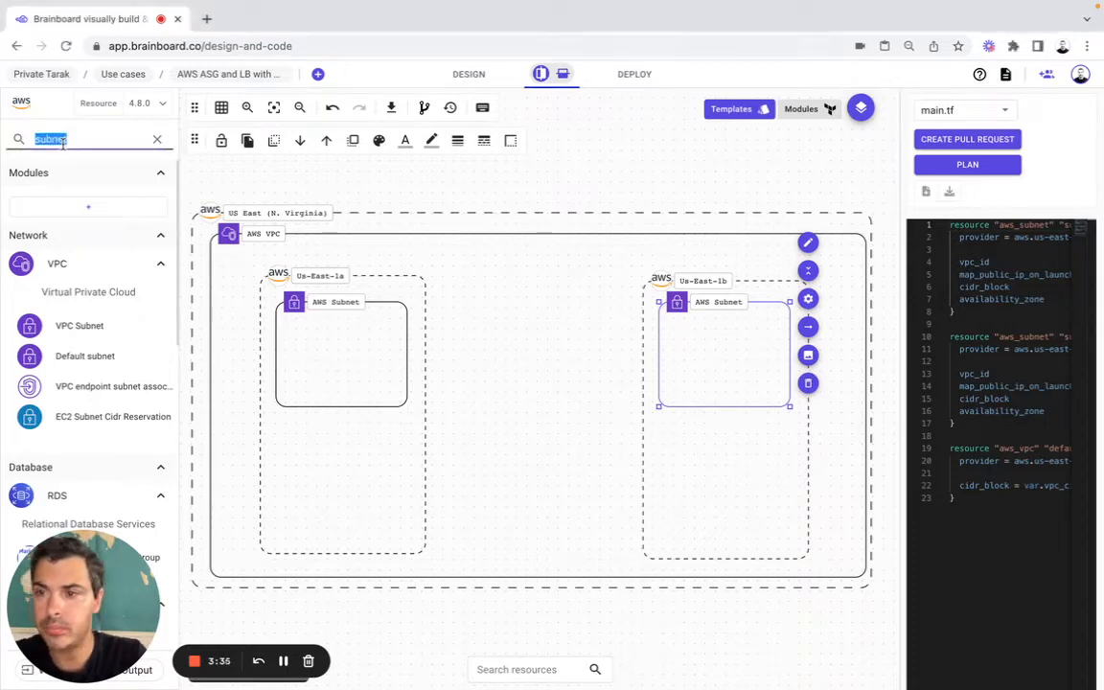
key(ctrl+v)
scroll(91, 375, down, 1)
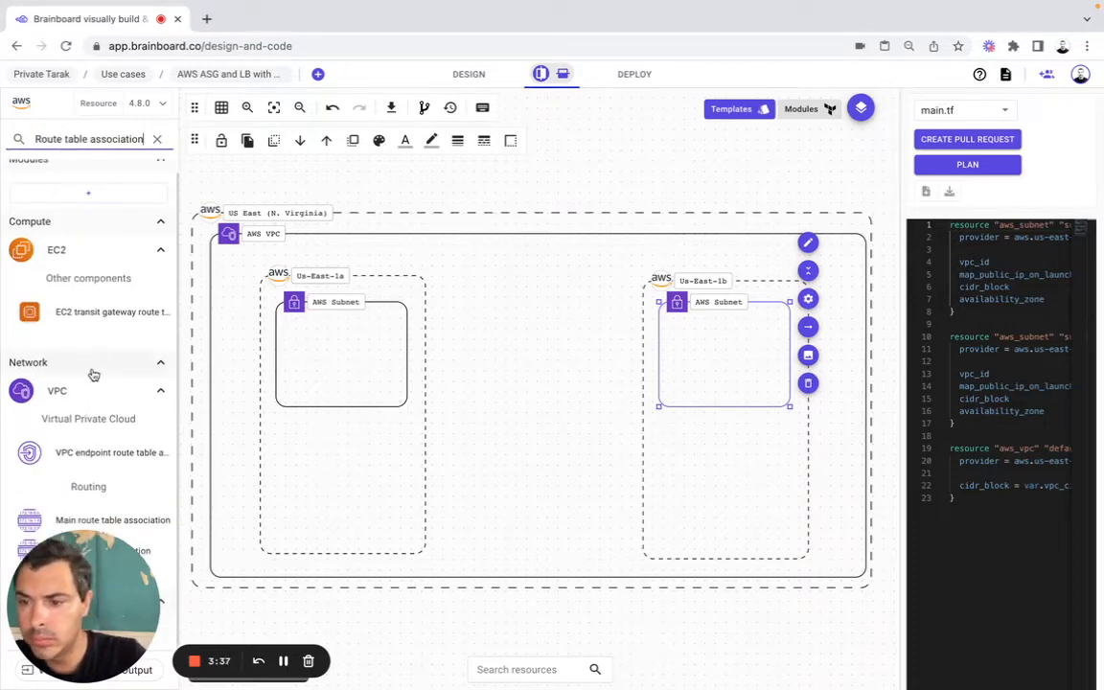
drag(96, 550, 329, 345)
click(714, 526)
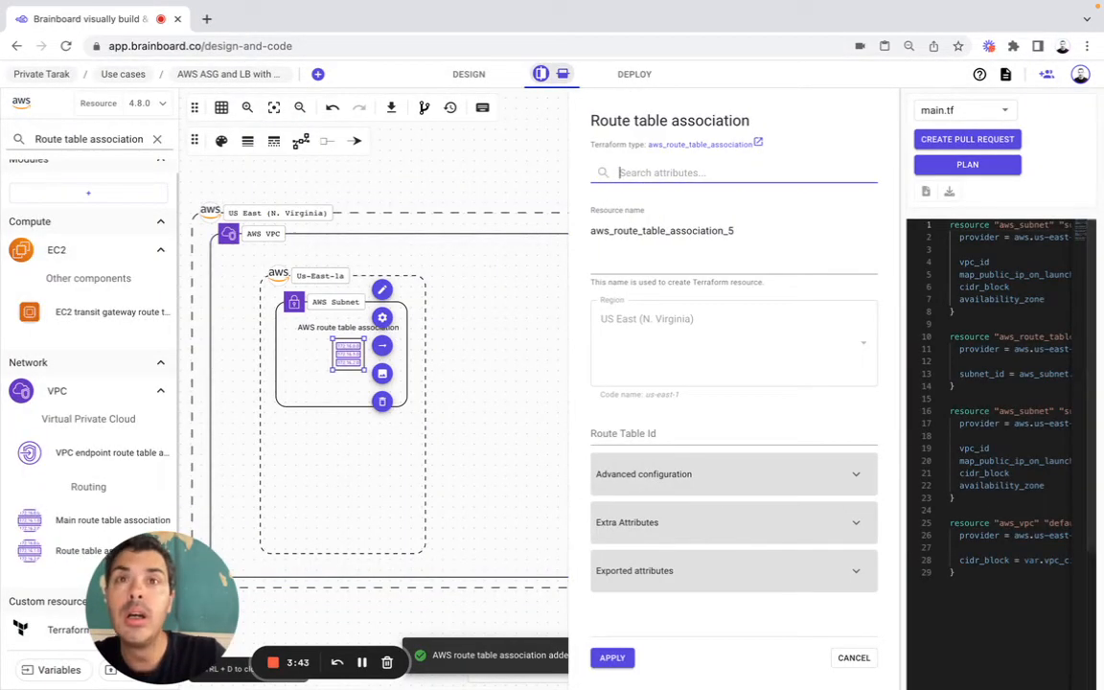
click(362, 662)
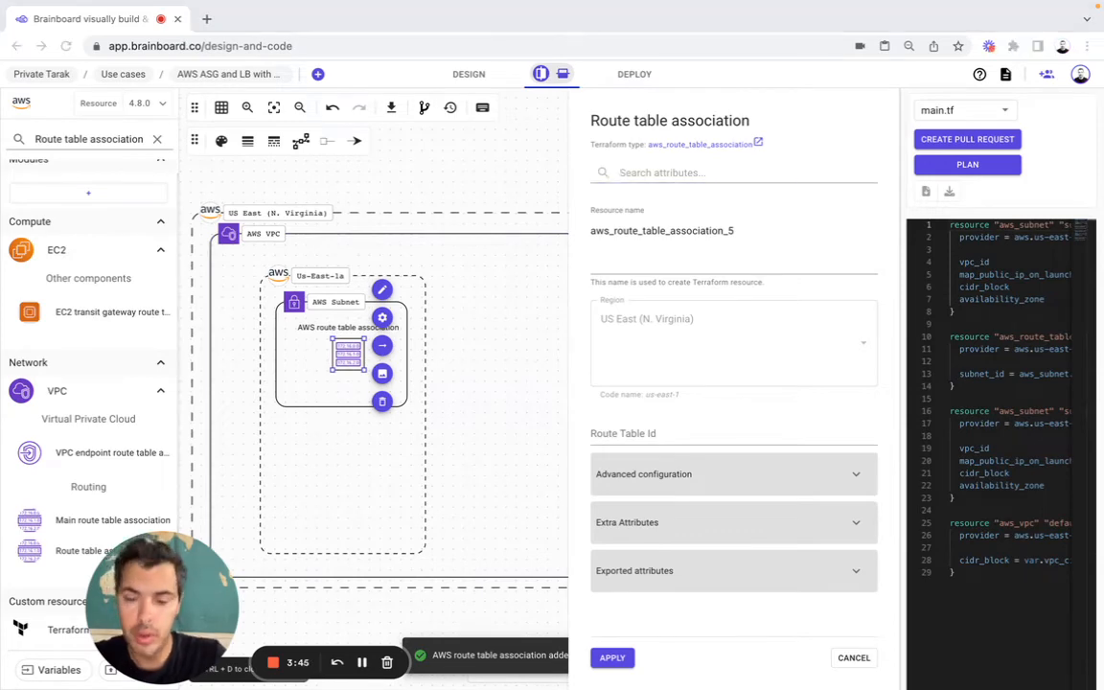
Step: Name the us-east-1a route table association rt1, set its Route Table Id to aws_route_table.route.id, and apply the configuration
double_click(697, 228)
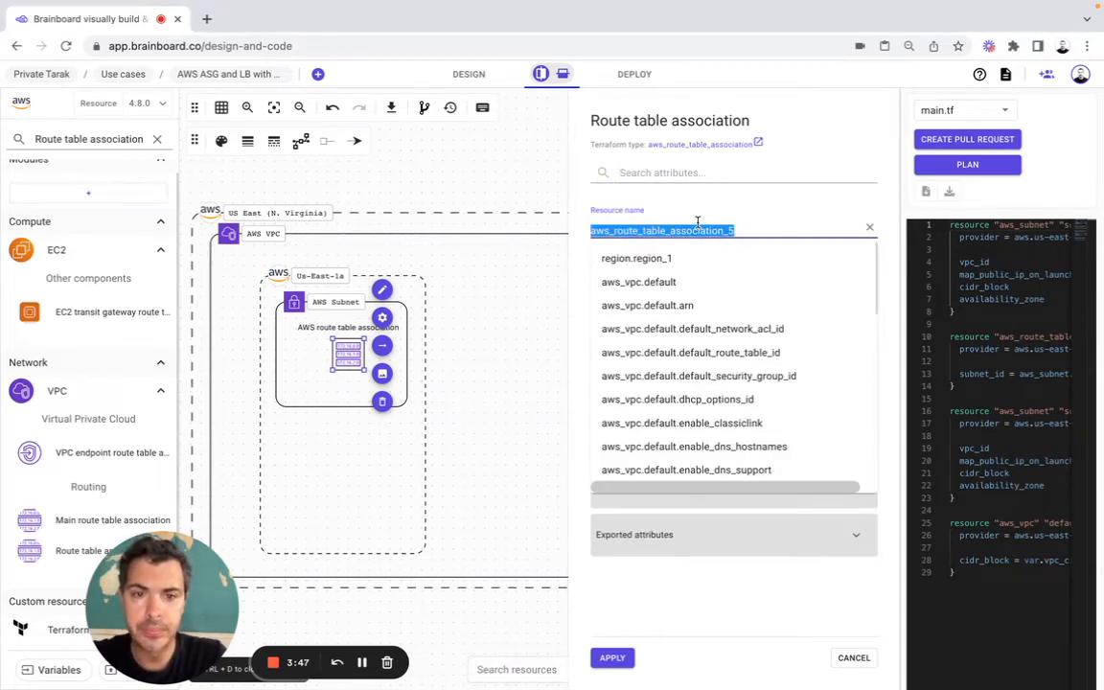
text(rt1)
click(363, 662)
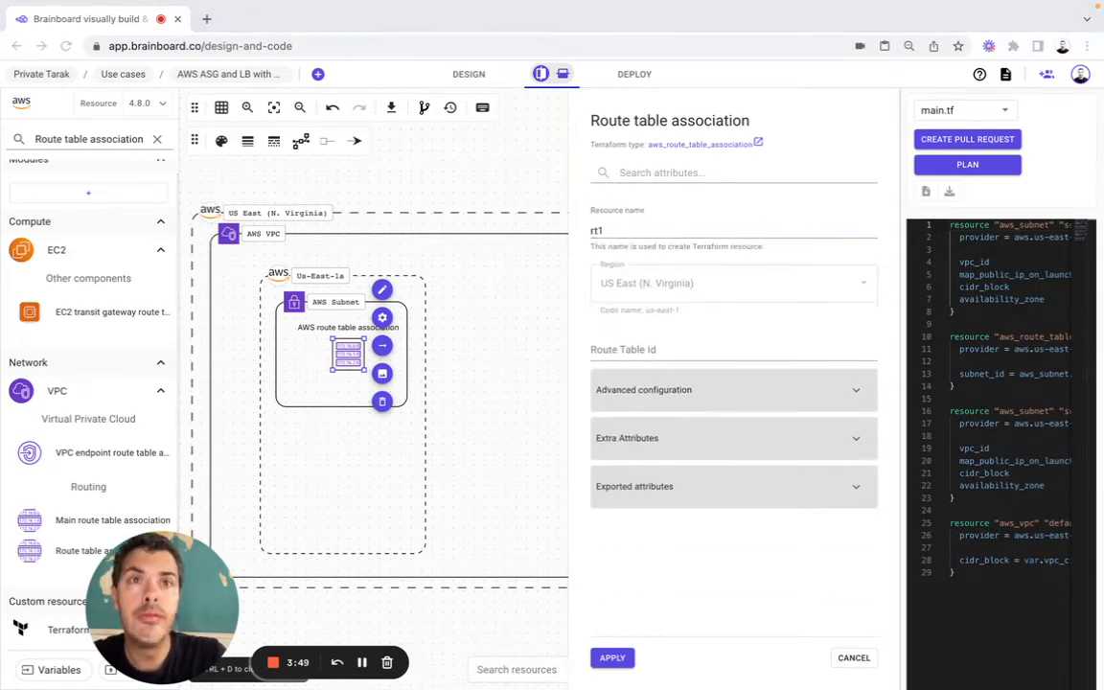
click(616, 352)
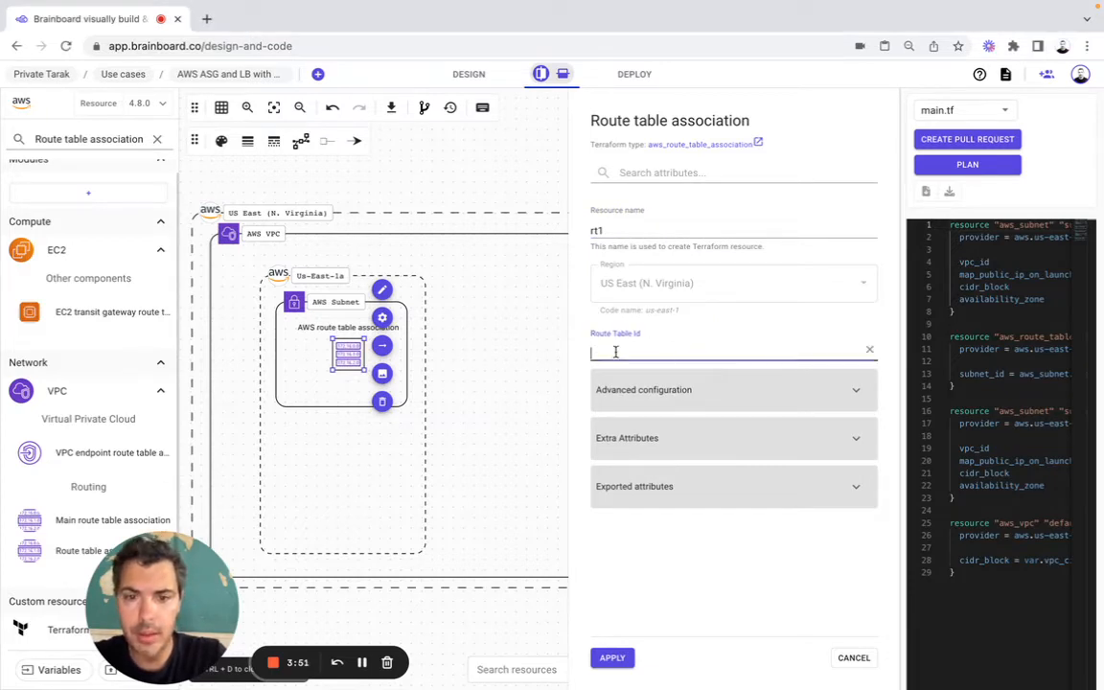
key(ctrl+v)
click(633, 389)
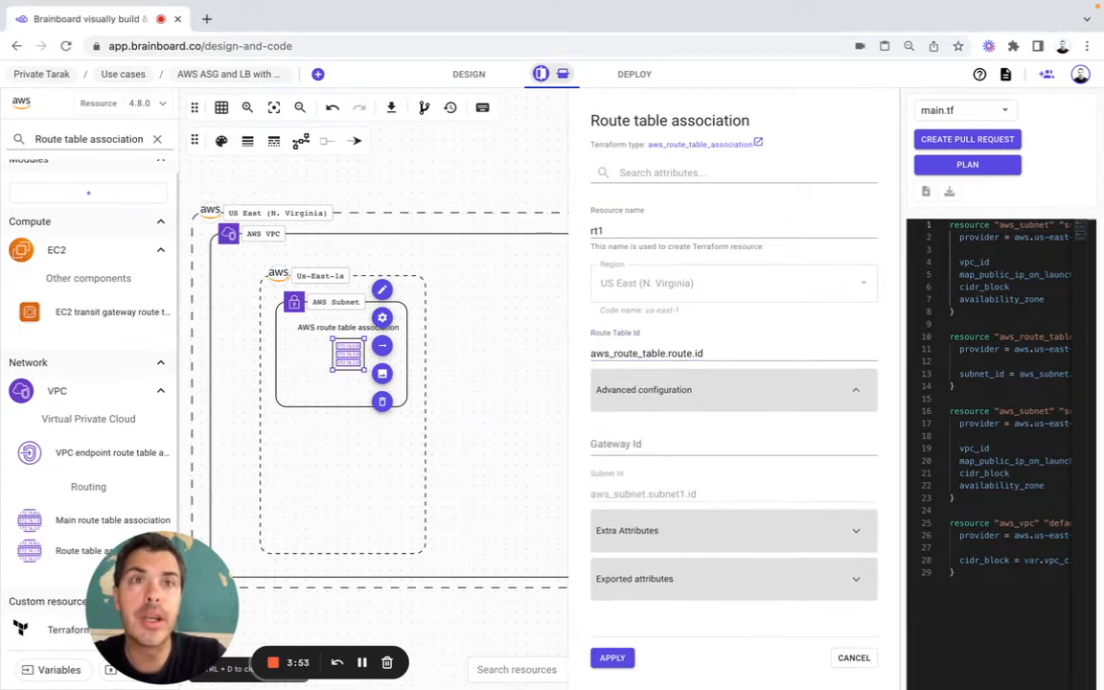
click(362, 662)
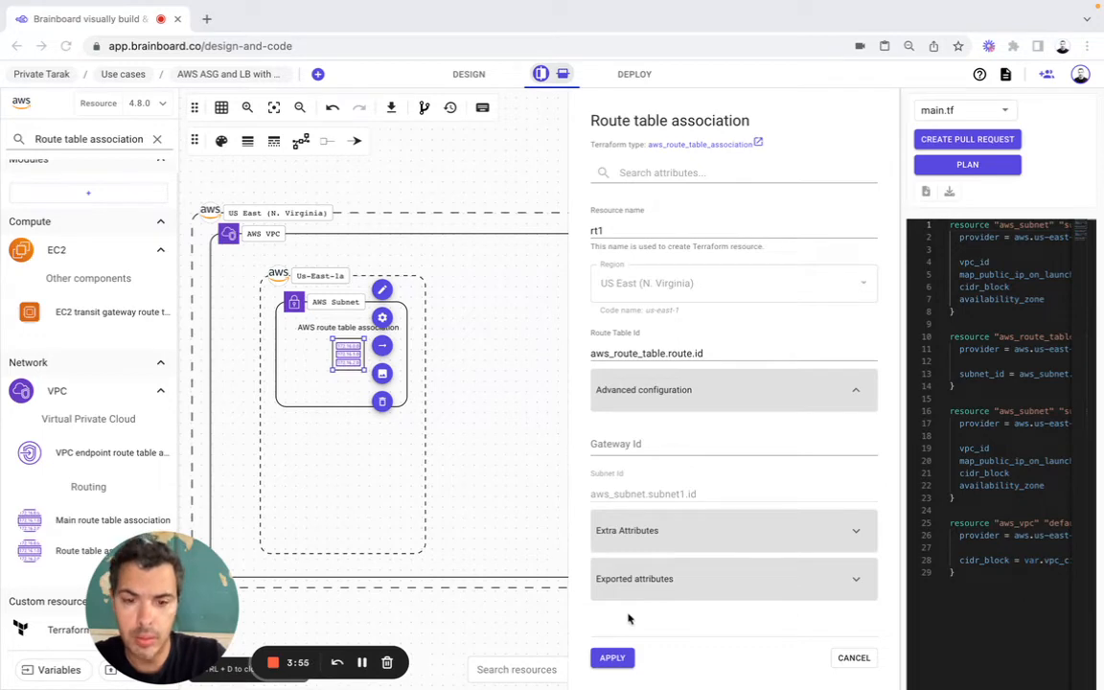
click(612, 658)
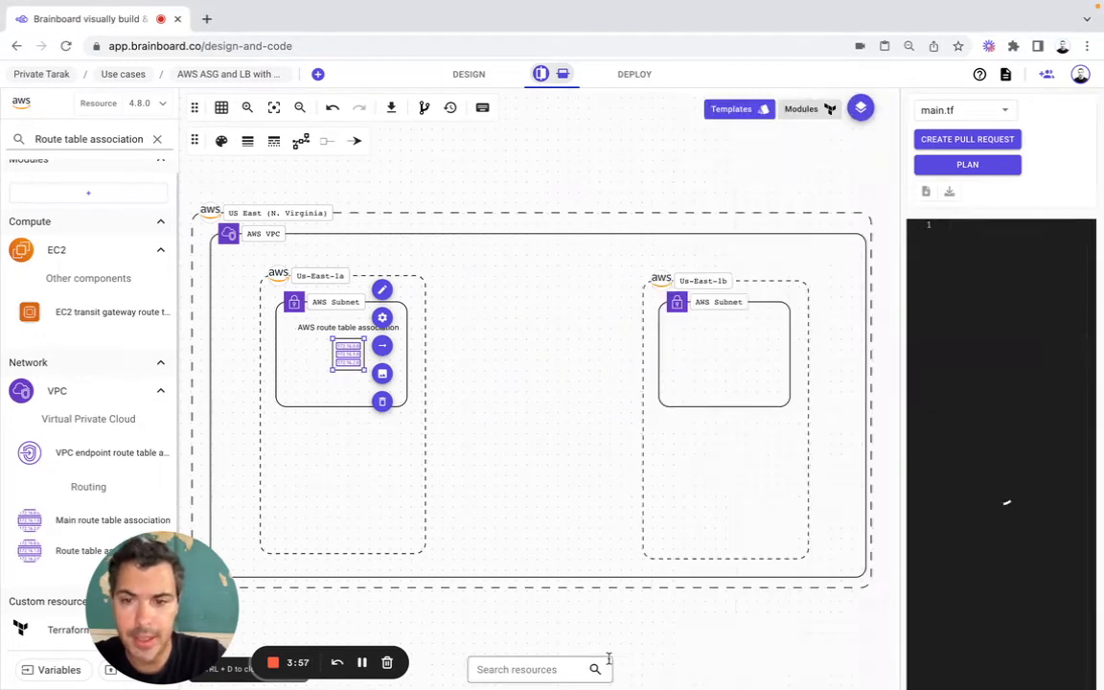
Step: Place a second Route table association inside the us-east-1b subnet with AWS subnet as main parent
mouse_move(81, 403)
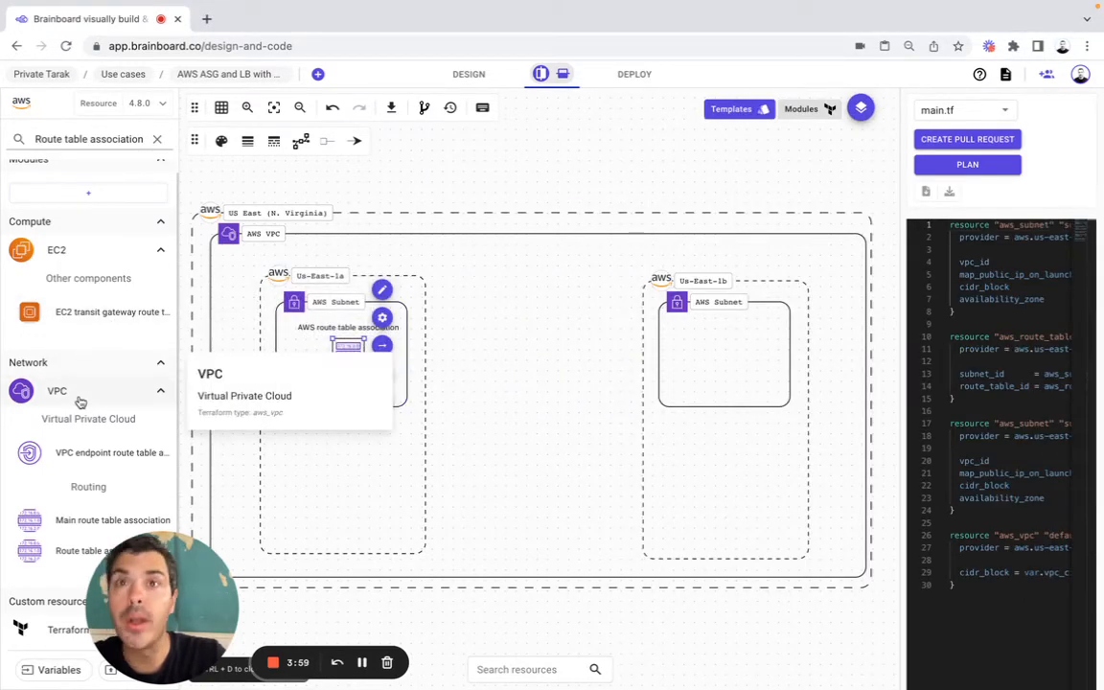
drag(55, 552, 720, 346)
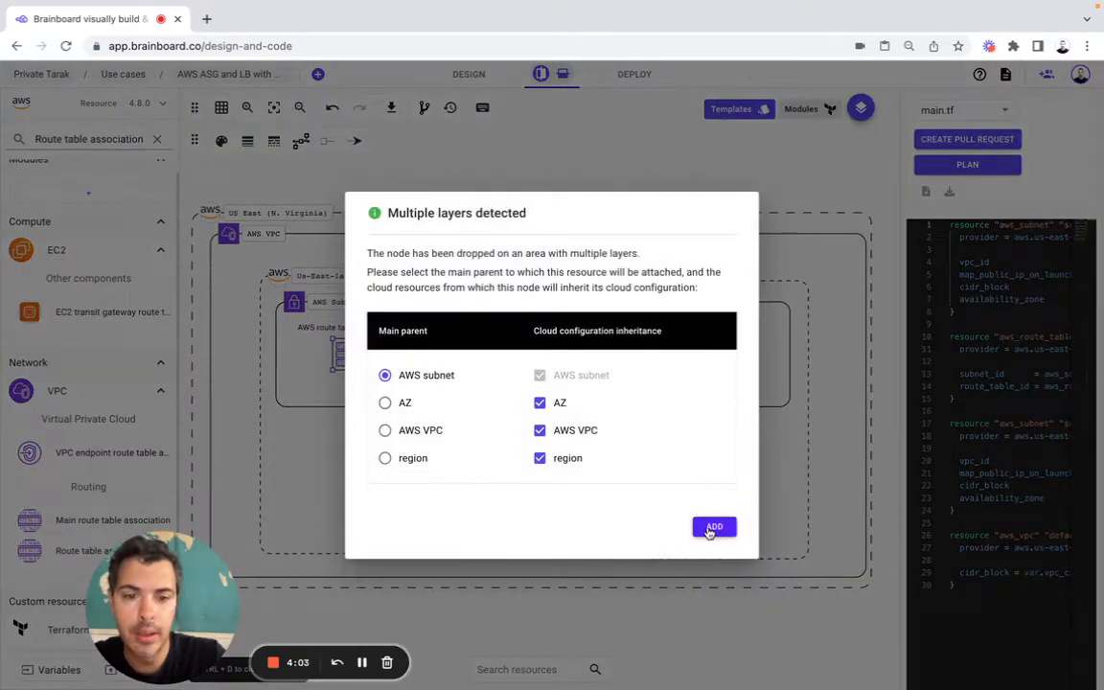
click(714, 526)
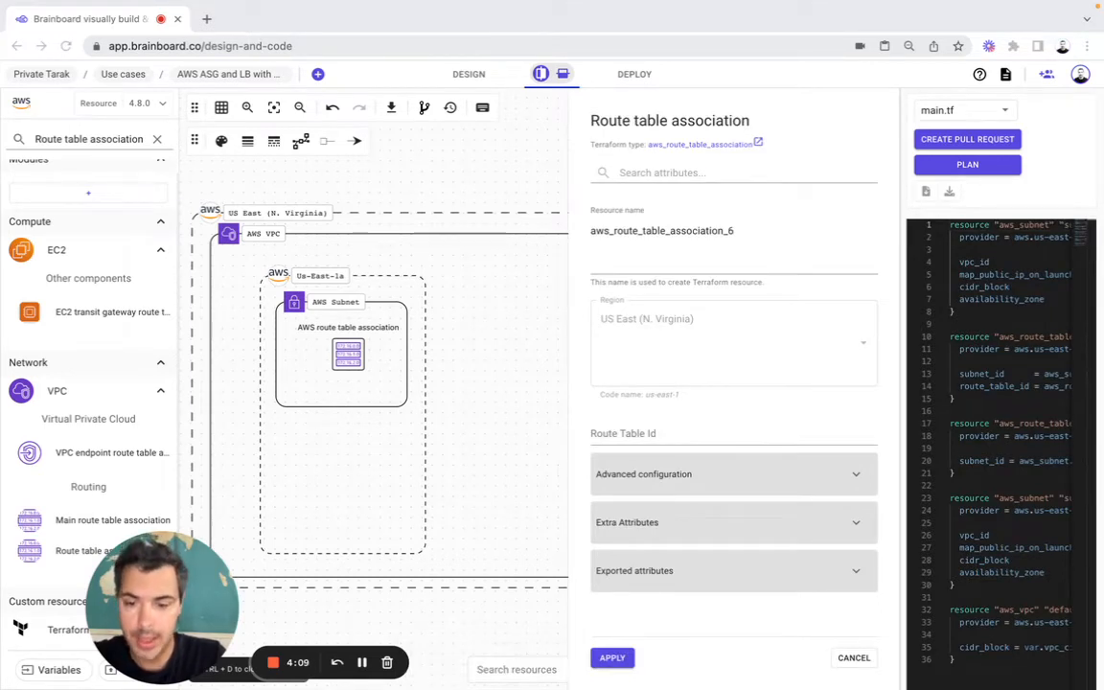
Step: Name the us-east-1b association rt2, set its Route Table Id to aws_route_table.route.id, apply, and center its icon in the subnet
click(685, 254)
double_click(709, 230)
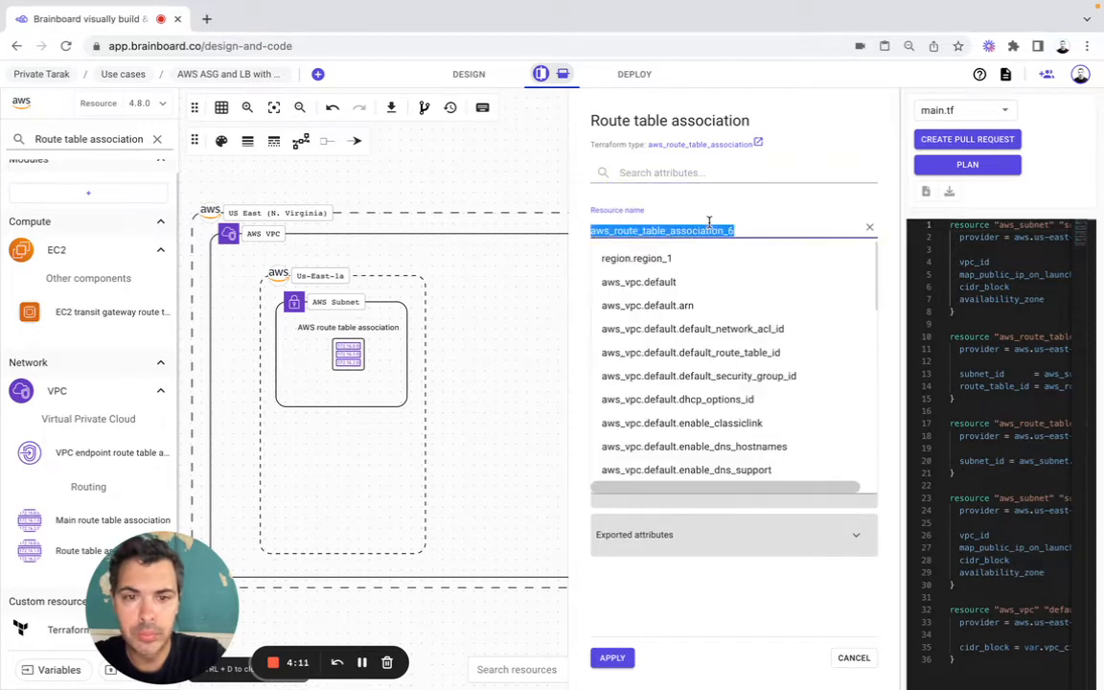
text(rt2)
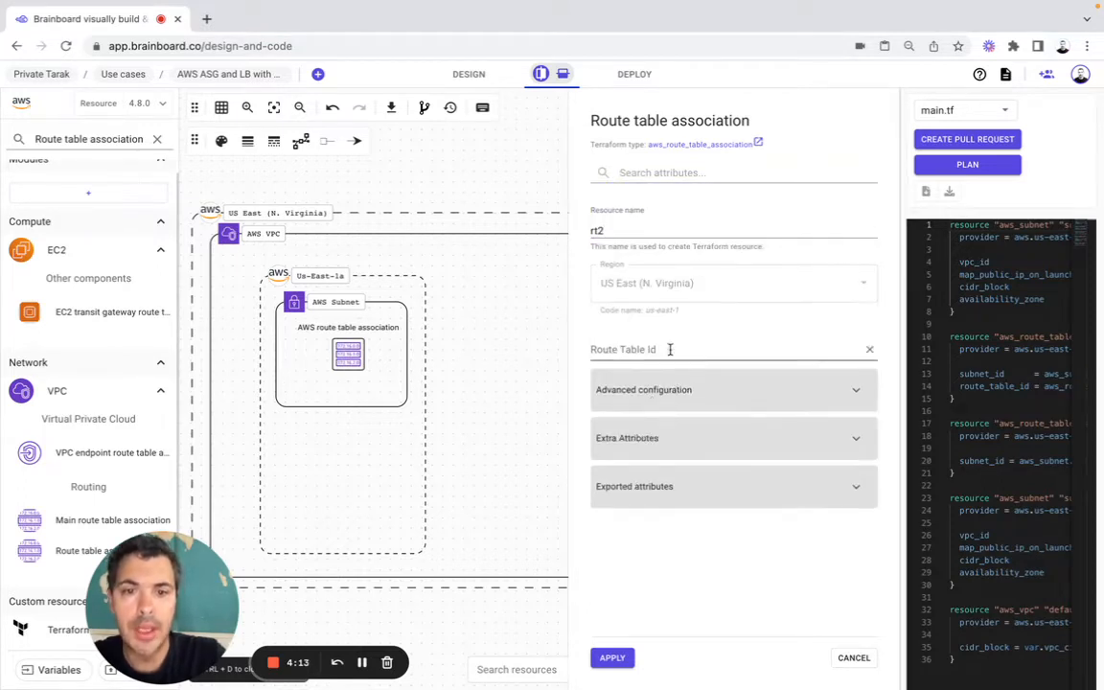
click(623, 350)
key(super+Tab)
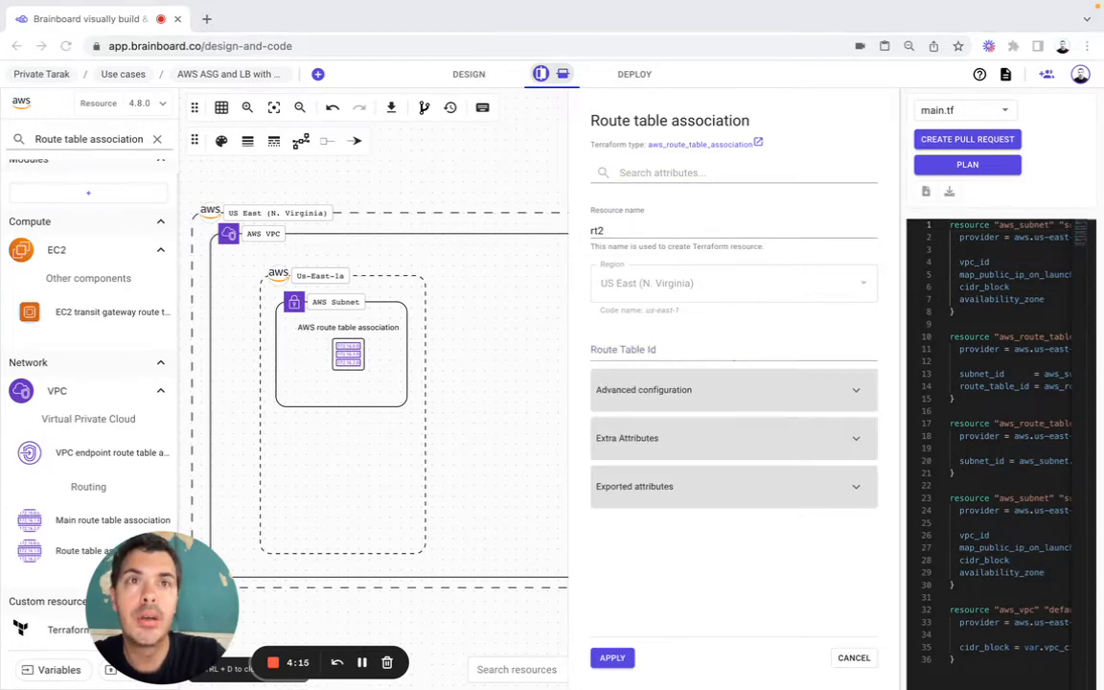
click(623, 352)
text(aws_route_table.route.id)
click(628, 389)
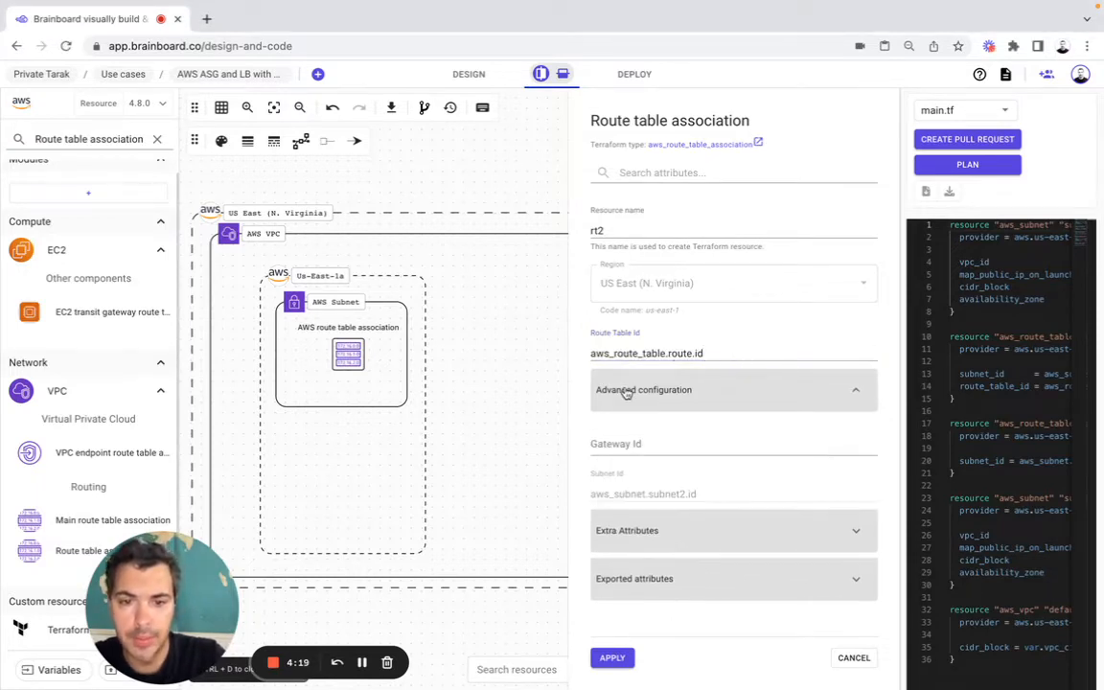
click(612, 657)
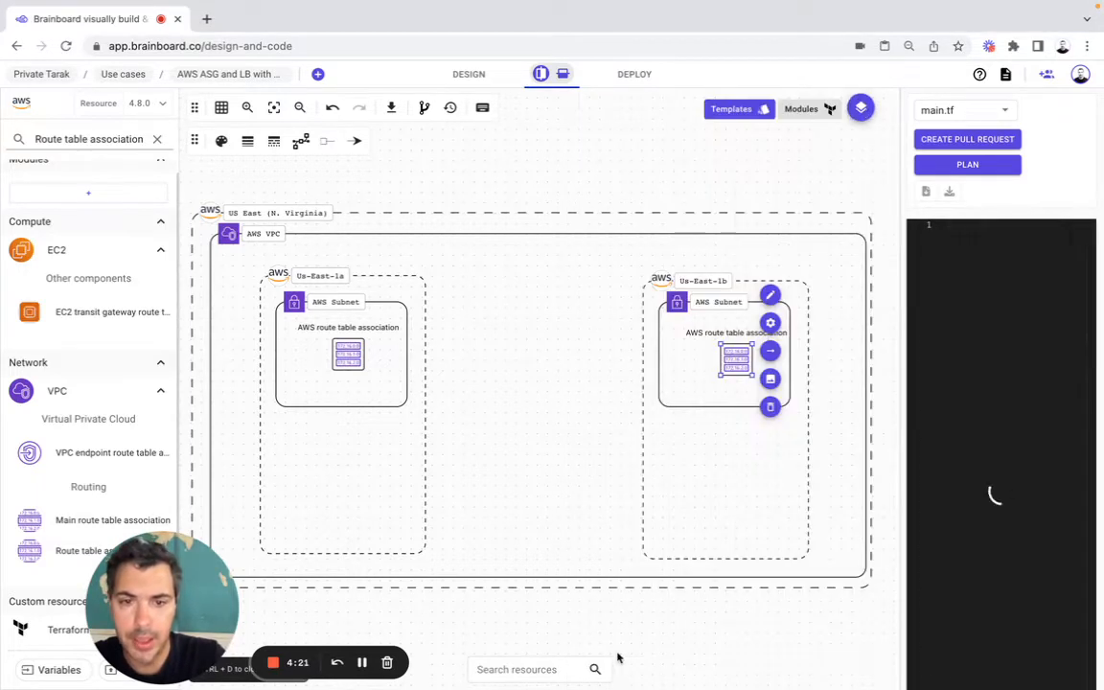
drag(734, 359, 725, 355)
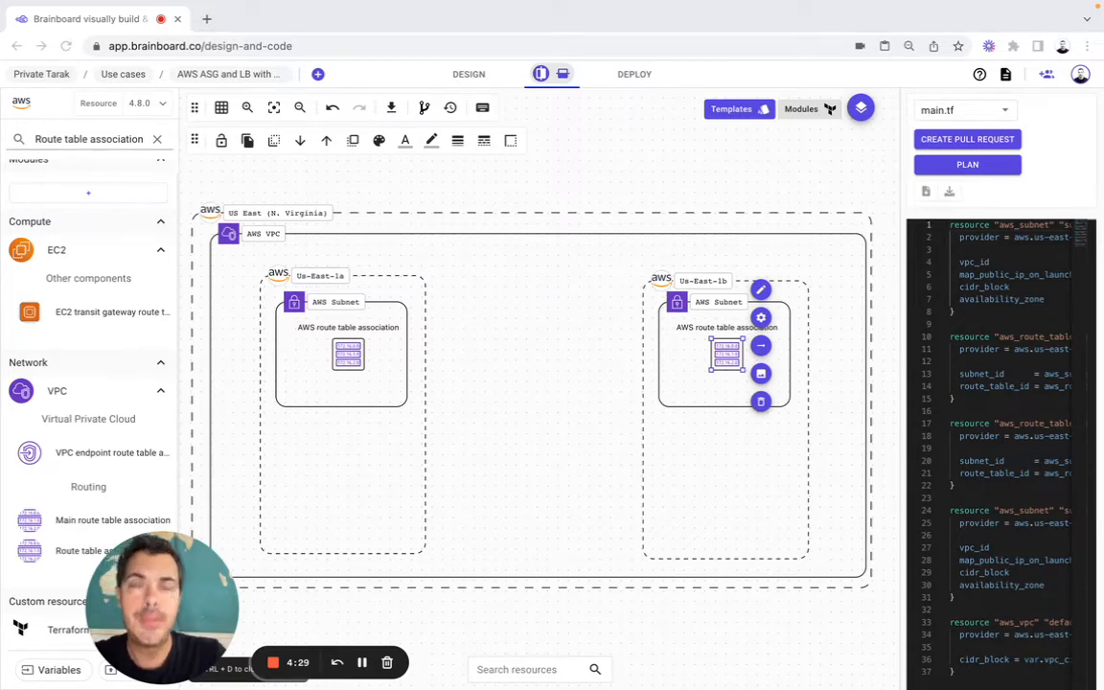
Step: Find the VPC Routing Table resource and place one between the two availability zones with AWS VPC as main parent
triple_click(96, 145)
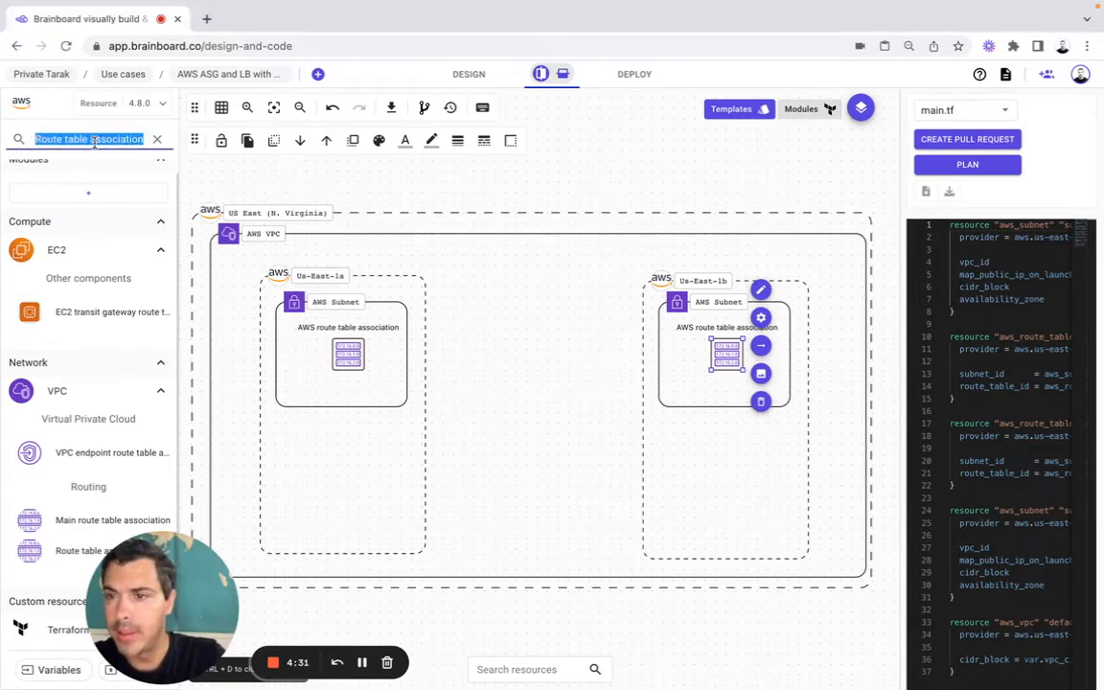
text(VPC Routing Table)
drag(72, 326, 458, 244)
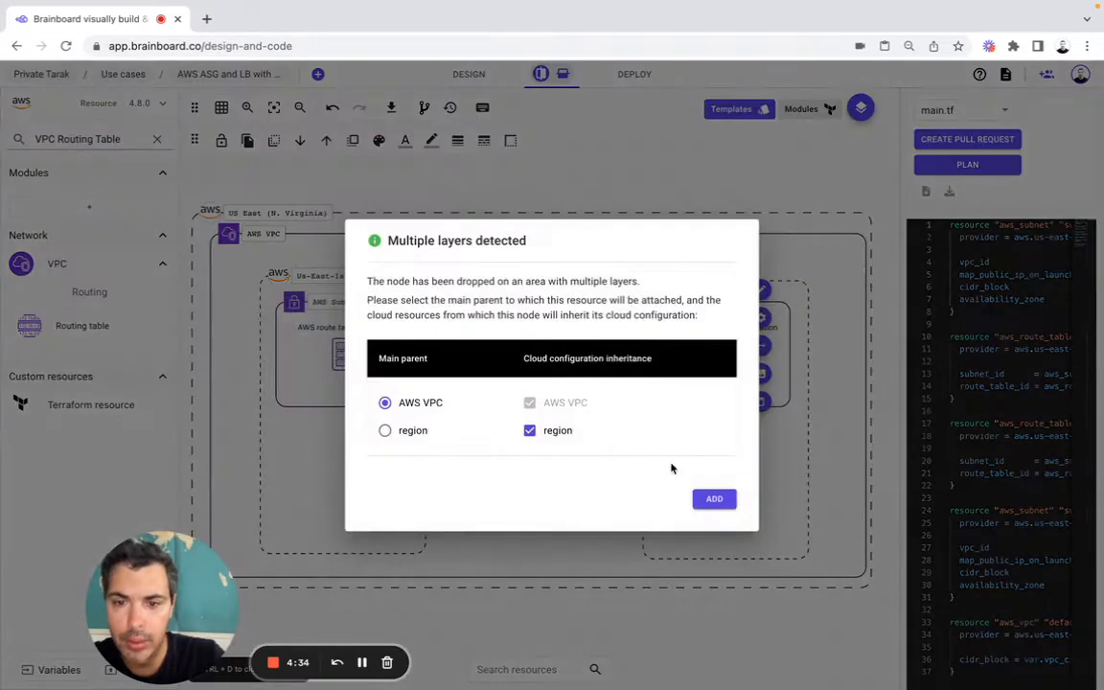
click(714, 500)
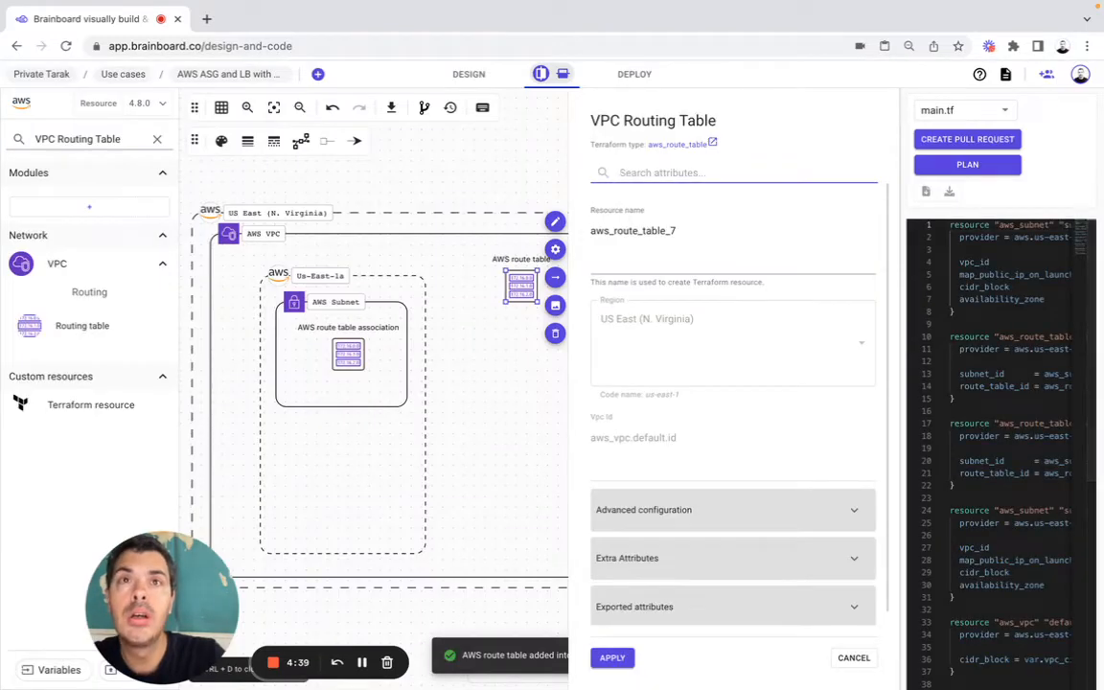
Step: Name the VPC routing table resource route and clear all of its tags in the advanced configuration
key(super+Tab)
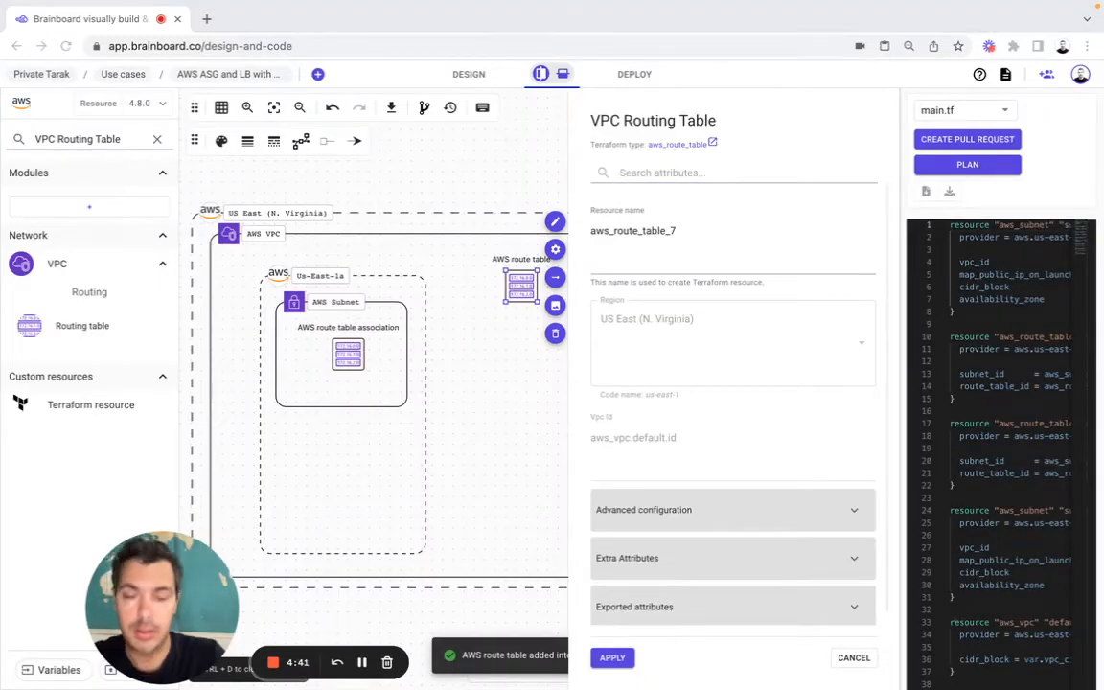
double_click(634, 234)
text(route)
click(582, 234)
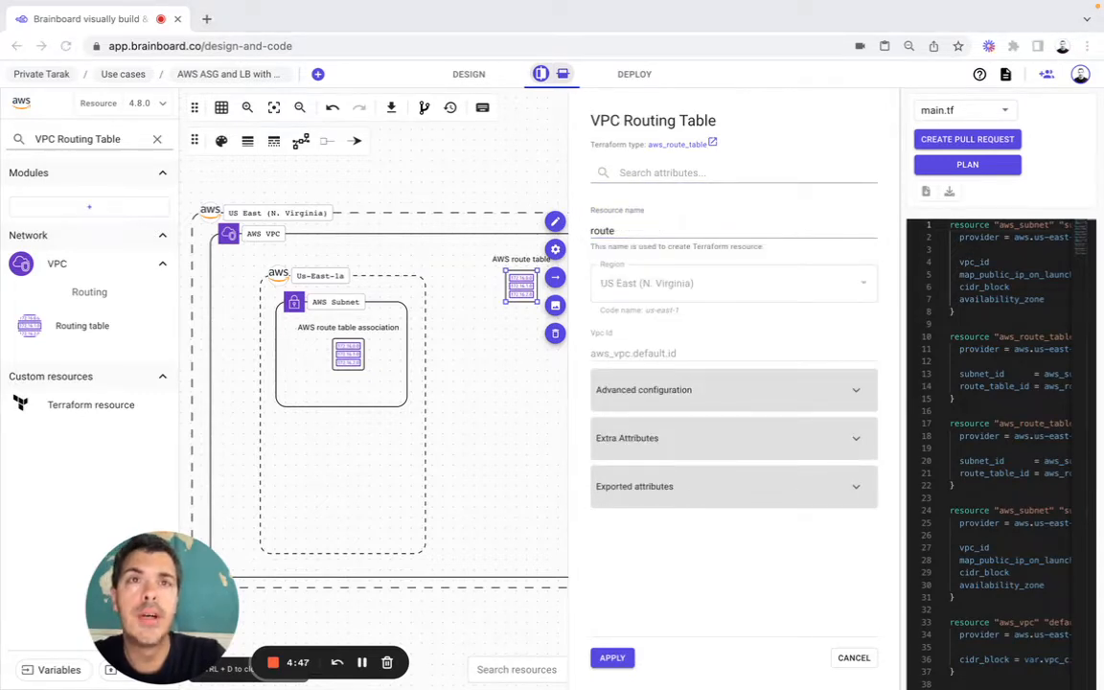
click(665, 399)
scroll(732, 363, down, 2)
click(810, 351)
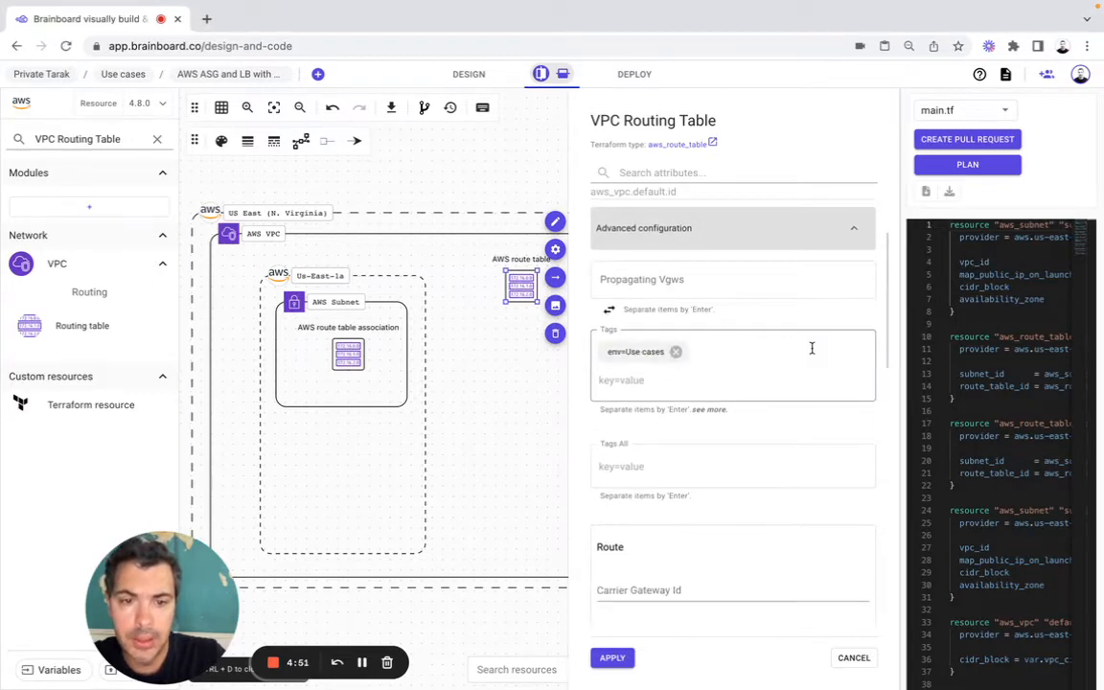
click(670, 348)
Step: Set the routing table's route to CIDR block 0.0.0.0/0 and Gateway Id aws_internet_gateway.default.id, and apply the configuration
scroll(676, 345, down, 1)
scroll(676, 345, down, 1)
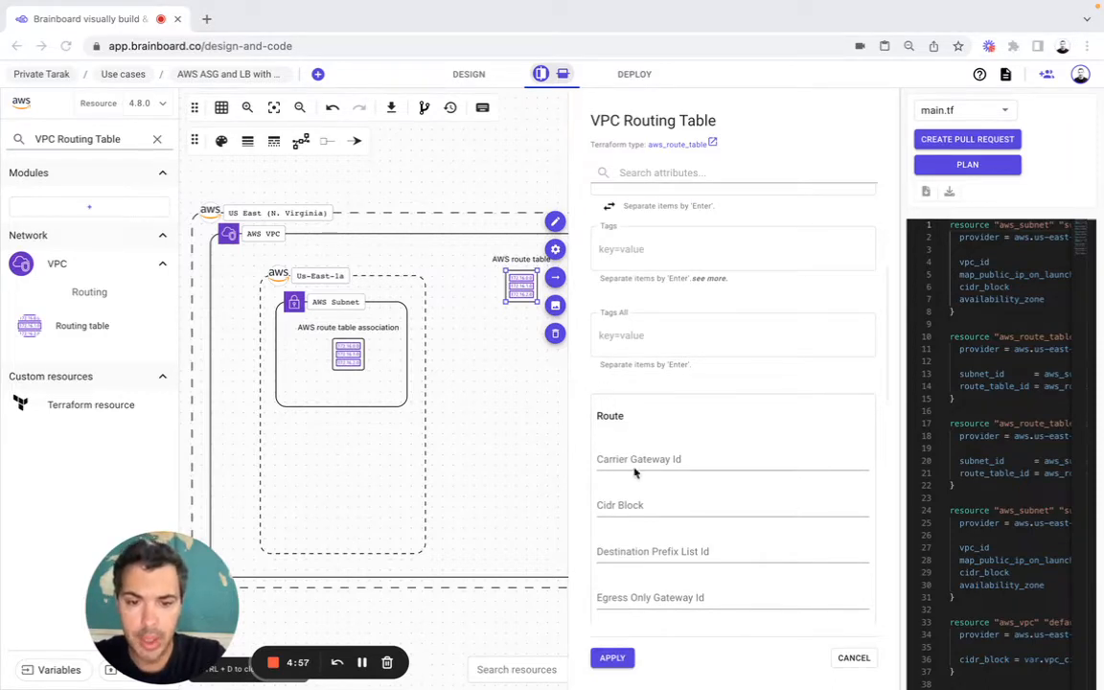
click(635, 508)
text(0.0.0.0/0)
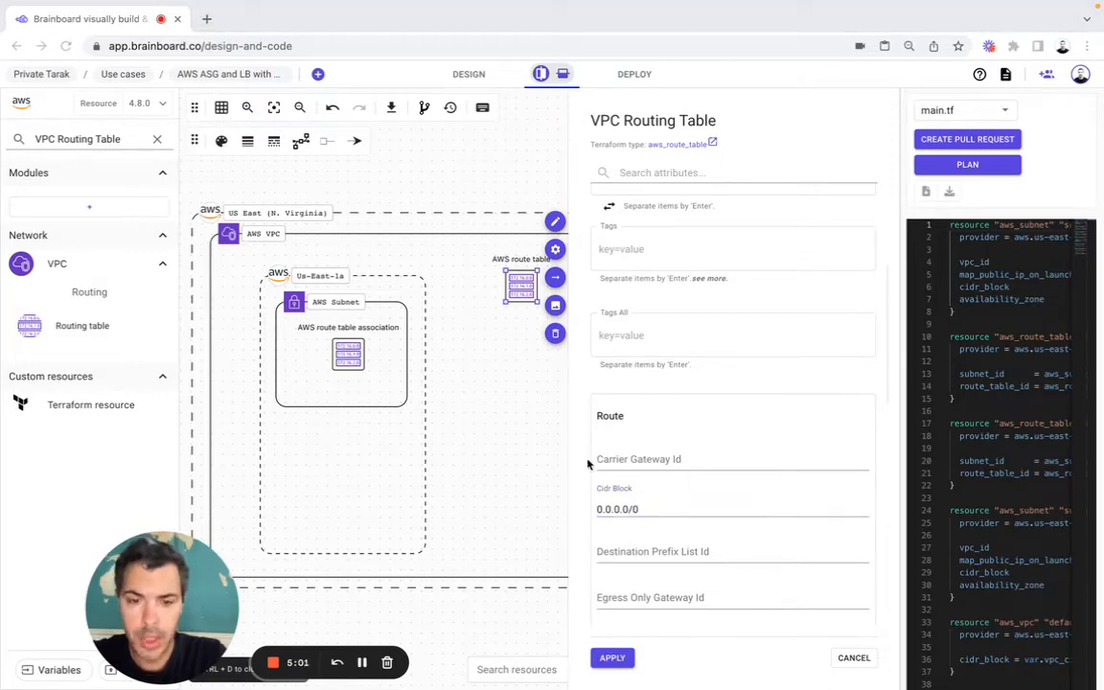
scroll(682, 501, down, 3)
click(630, 489)
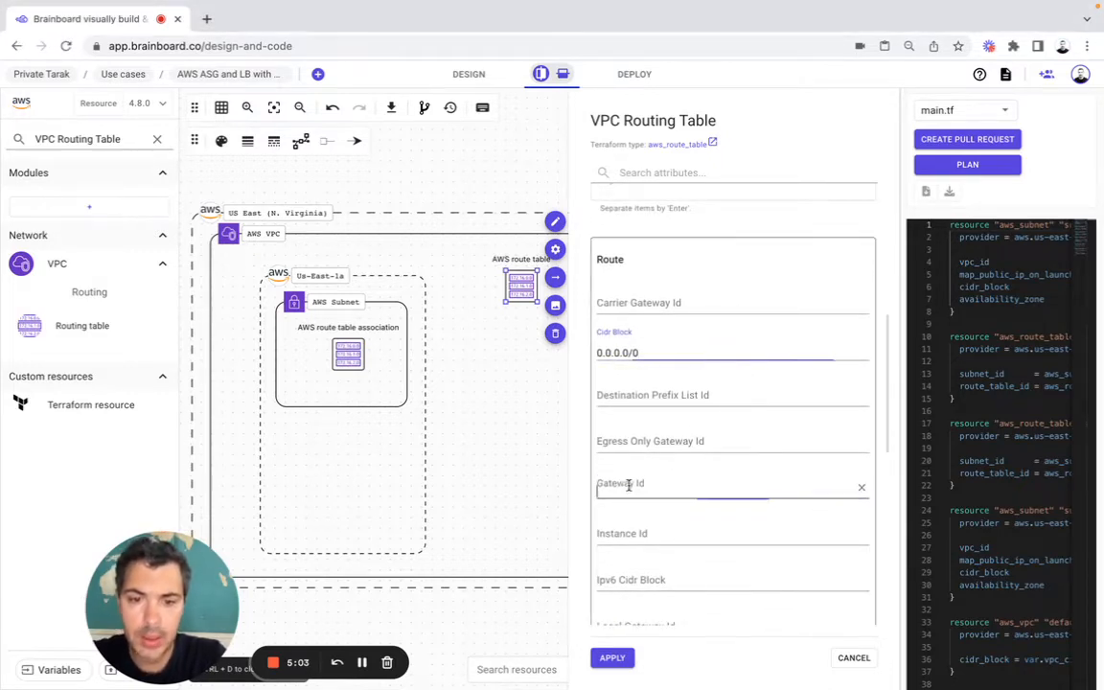
text(aws_internet_gateway.default.id)
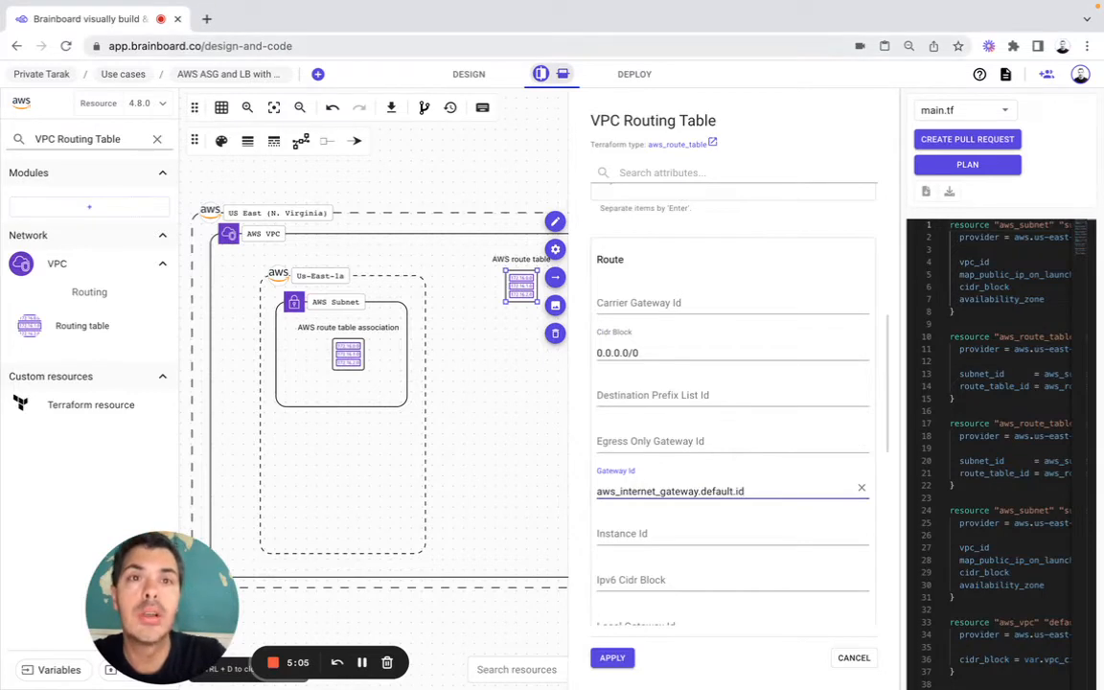
click(613, 657)
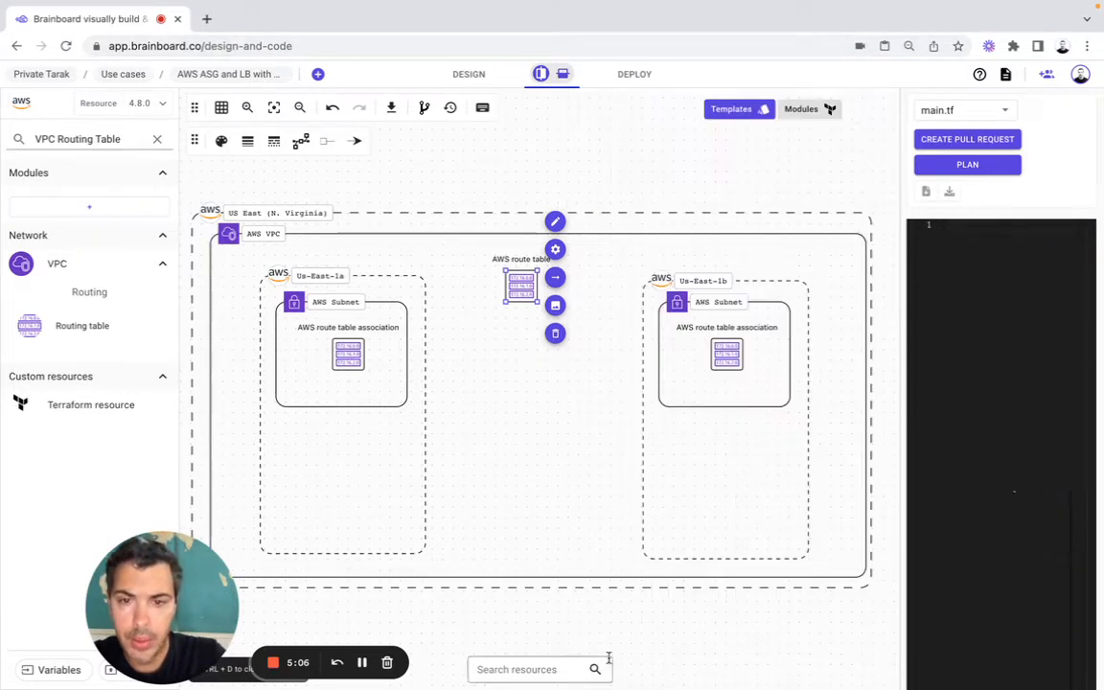
Step: Shift the route table slightly and link the us-east-1a route table association to it with a right-angled connector
click(527, 282)
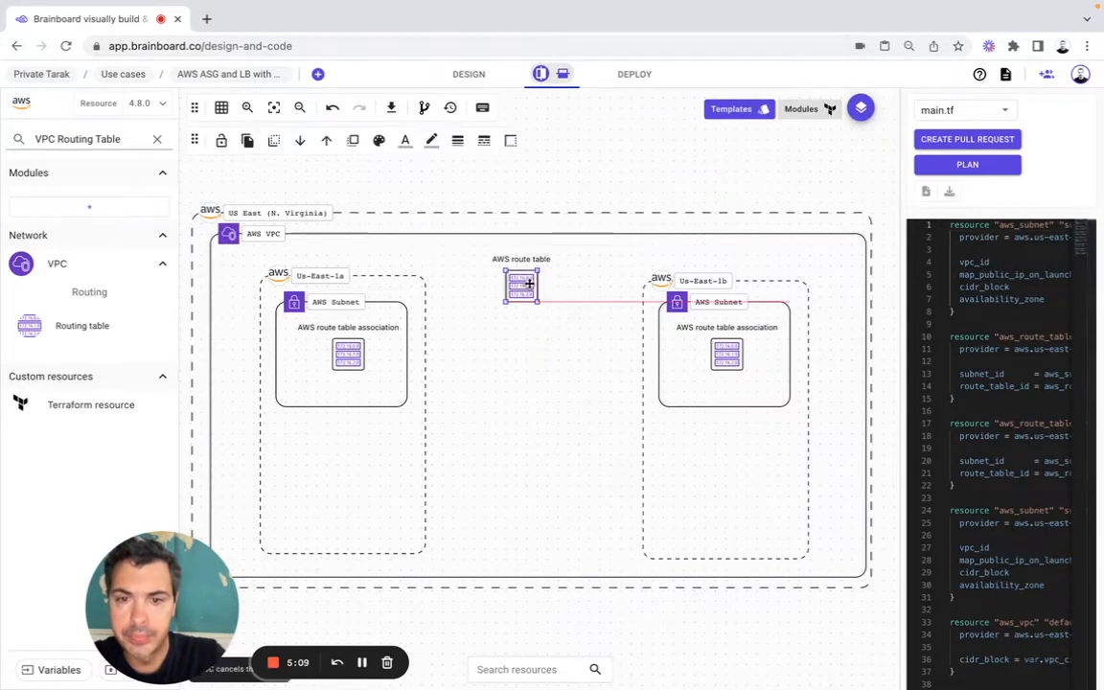
click(532, 282)
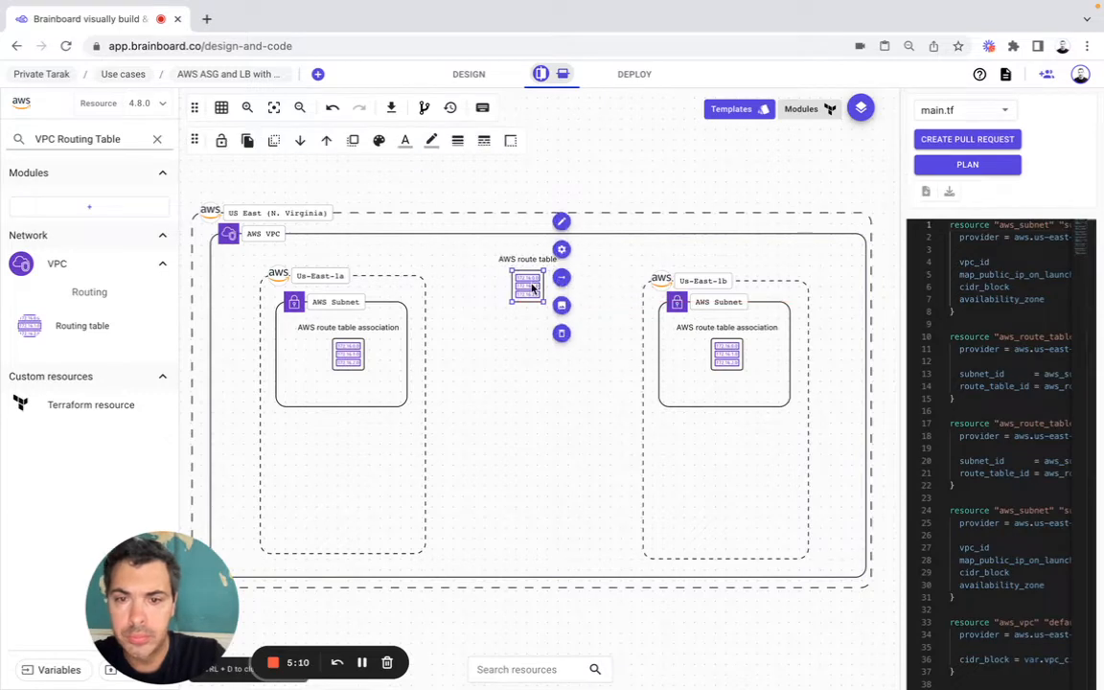
click(364, 352)
drag(382, 345, 527, 304)
click(300, 140)
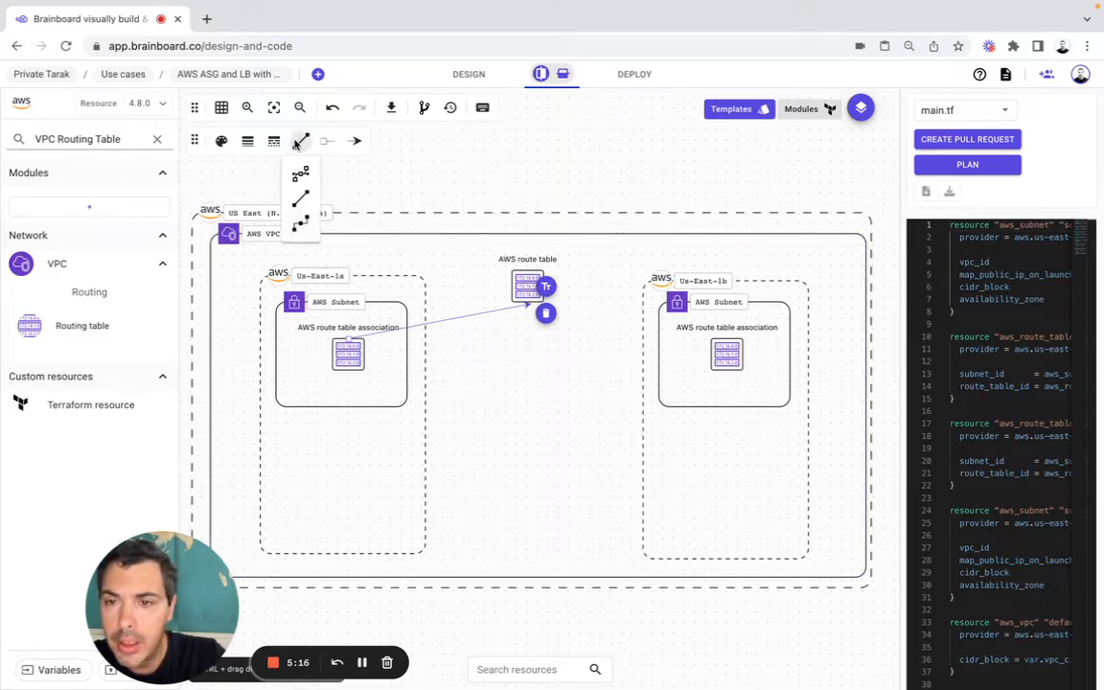
click(300, 224)
Step: Label the connector between the us-east-1a association and the route table route_table_id
click(543, 287)
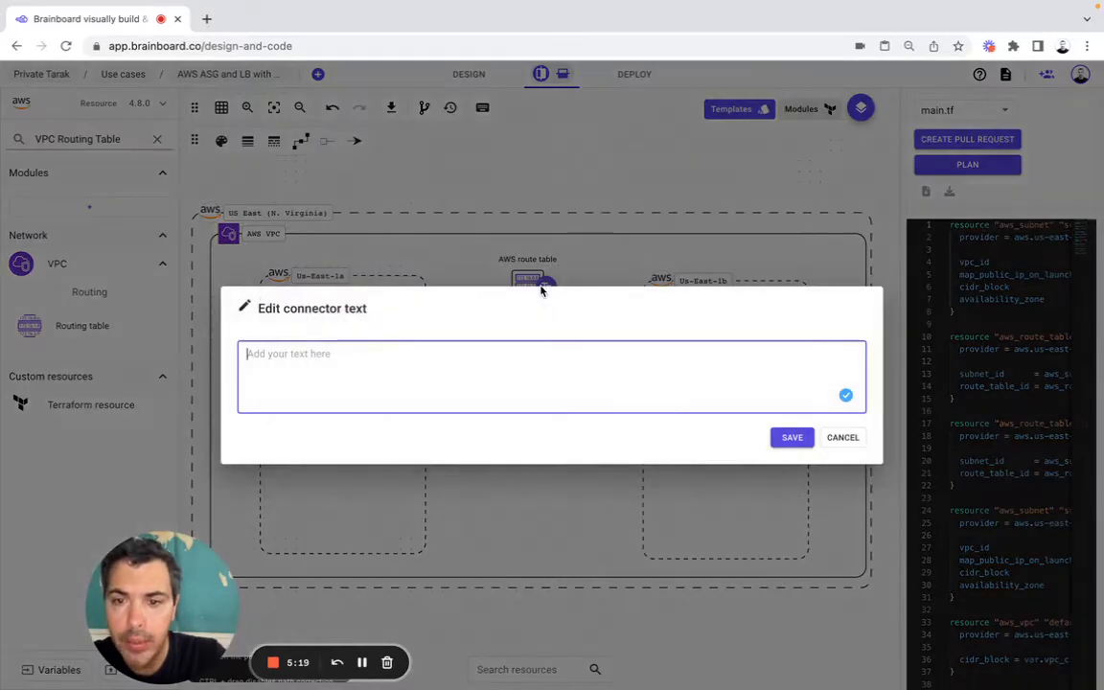
text(route_table_id)
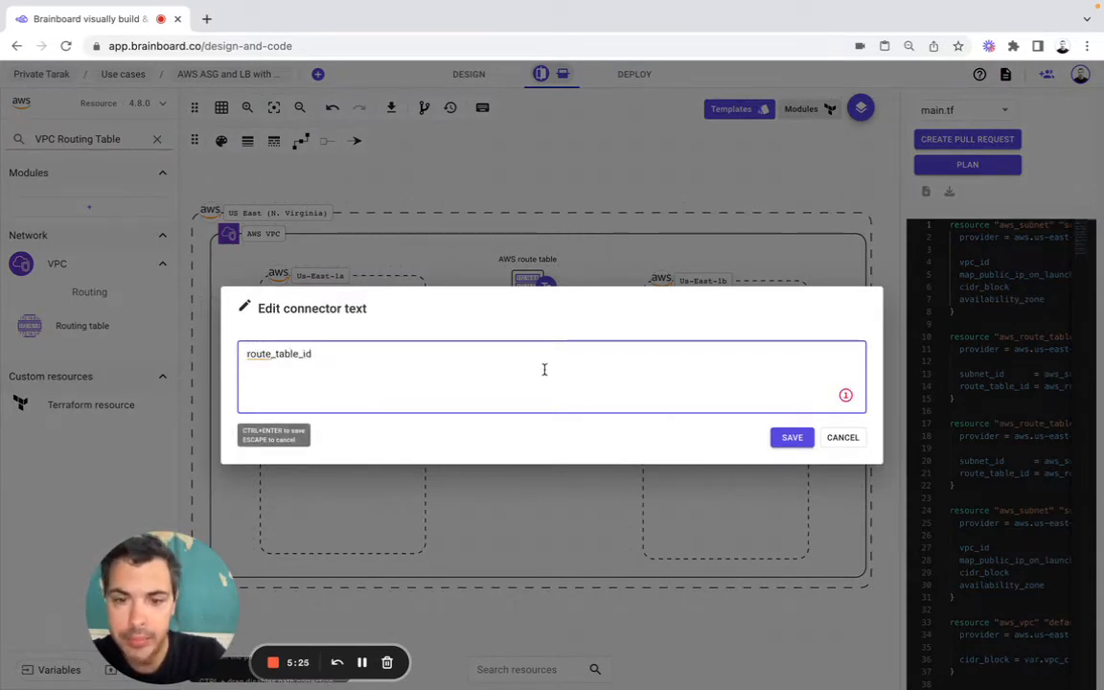
key(ctrl+a)
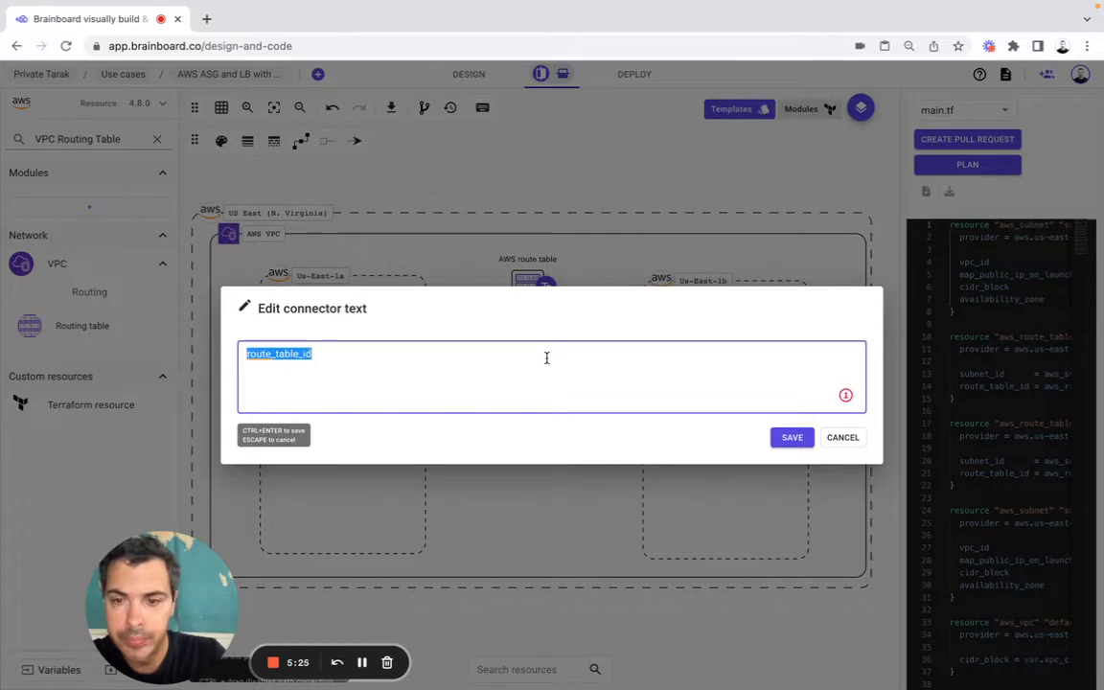
click(778, 442)
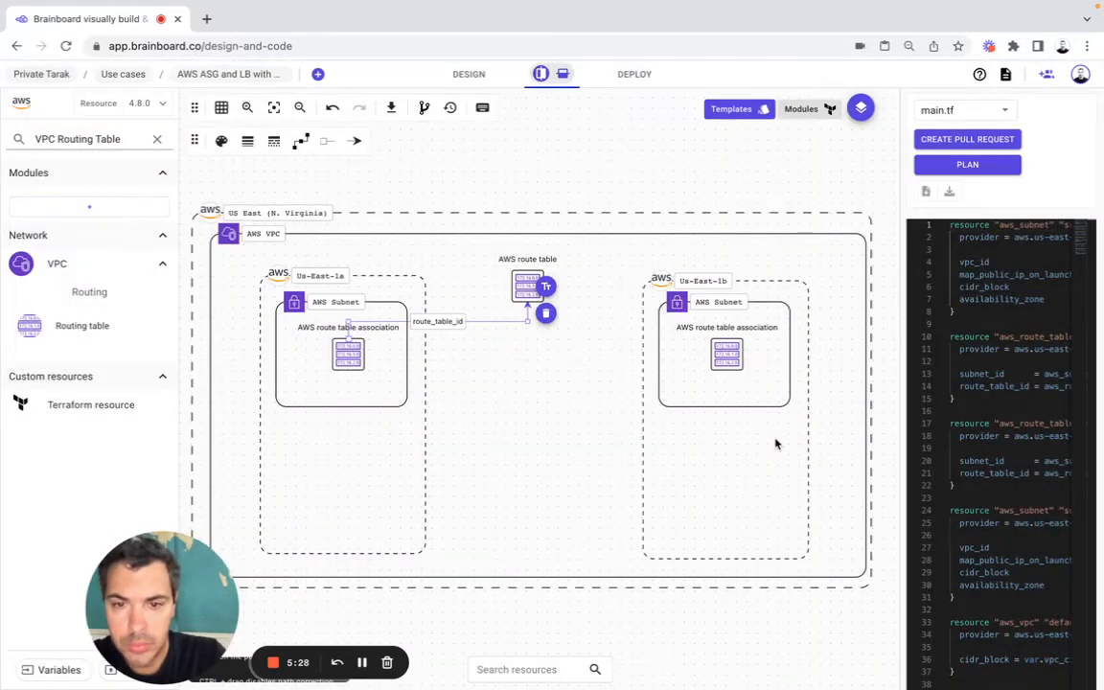
Step: Draw a connector from the us-east-1b route table association to the AWS route table
click(730, 354)
click(762, 344)
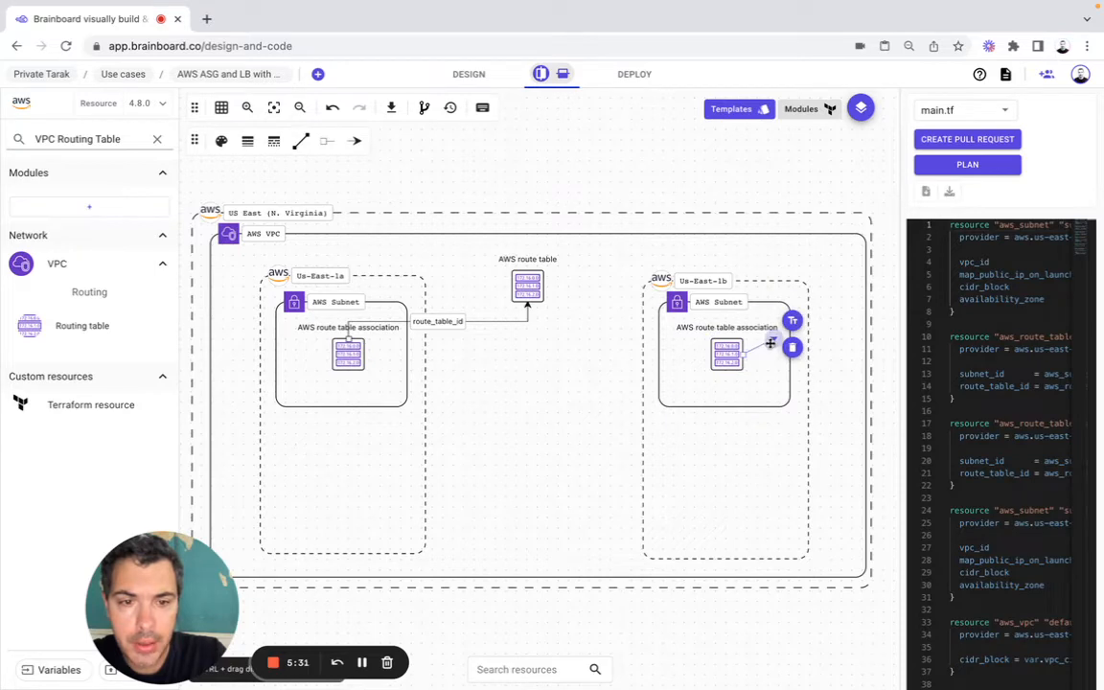
click(513, 302)
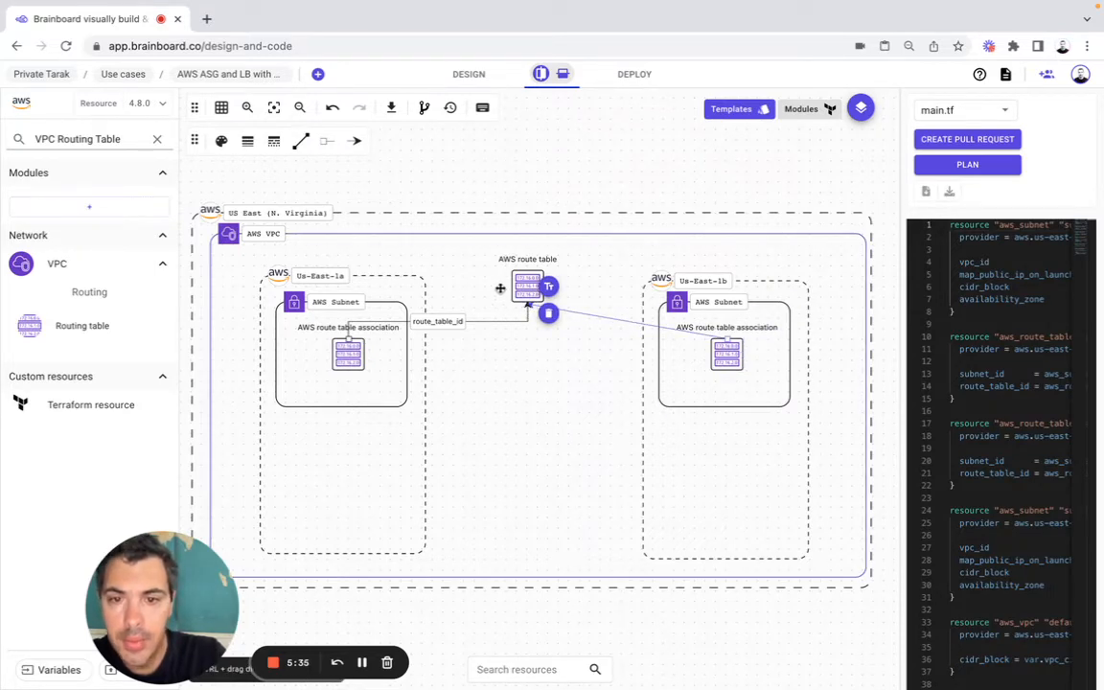
Step: Label the connector between the us-east-1b route table association and the route table route_table_id
click(549, 287)
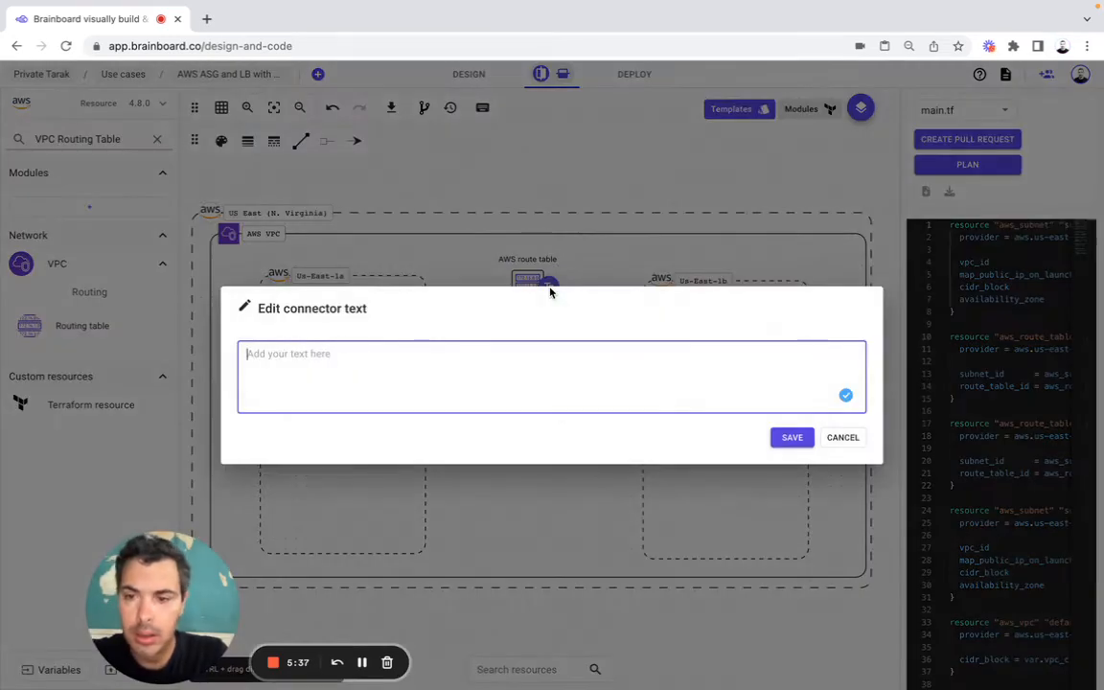
text(route)
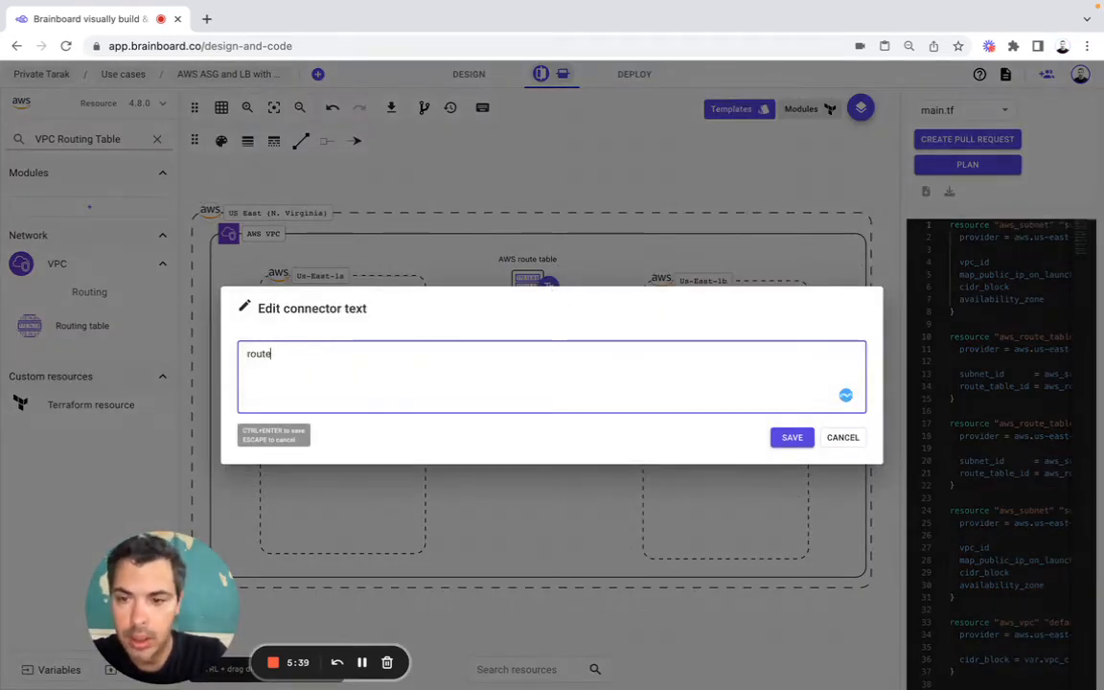
text(_tabl)
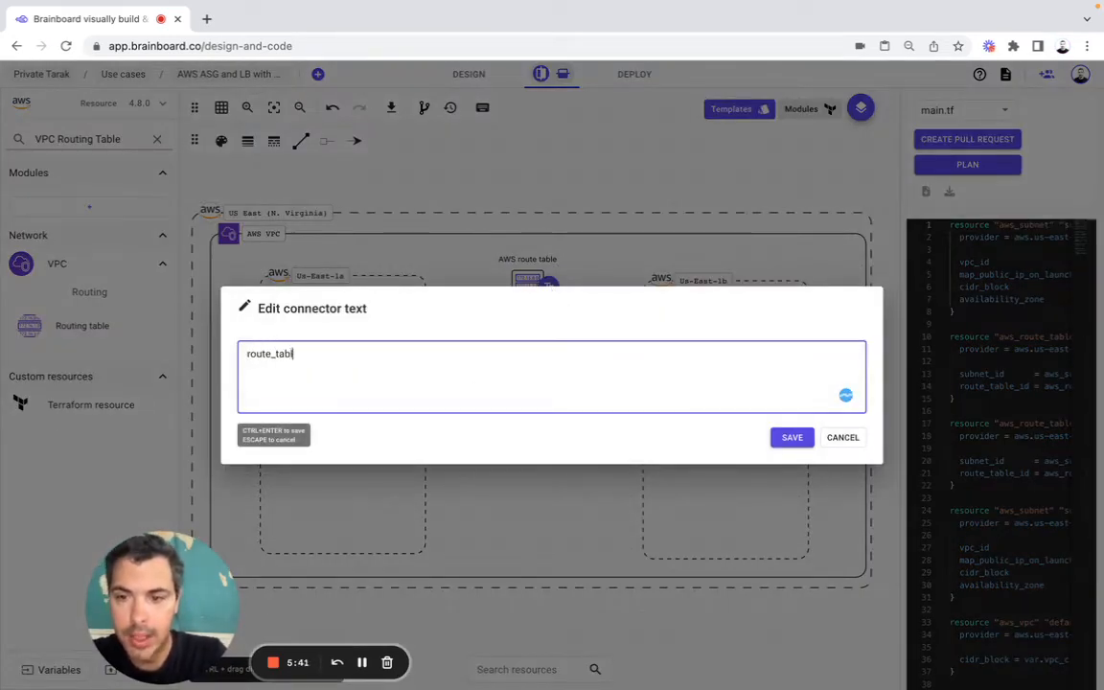
text(e_id)
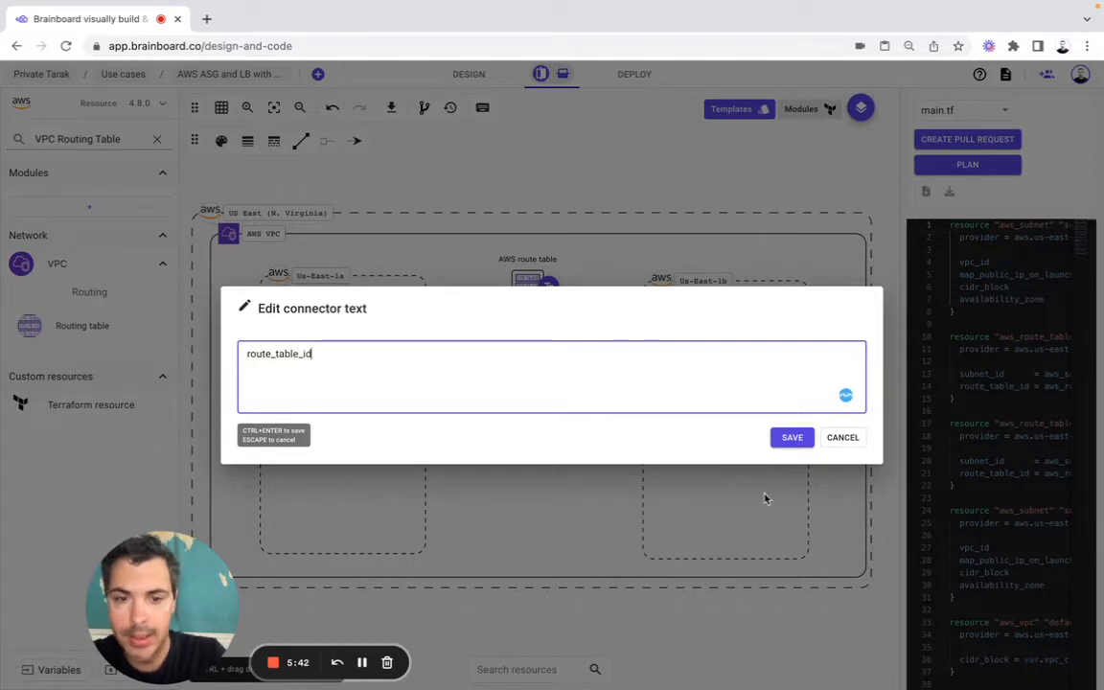
click(788, 441)
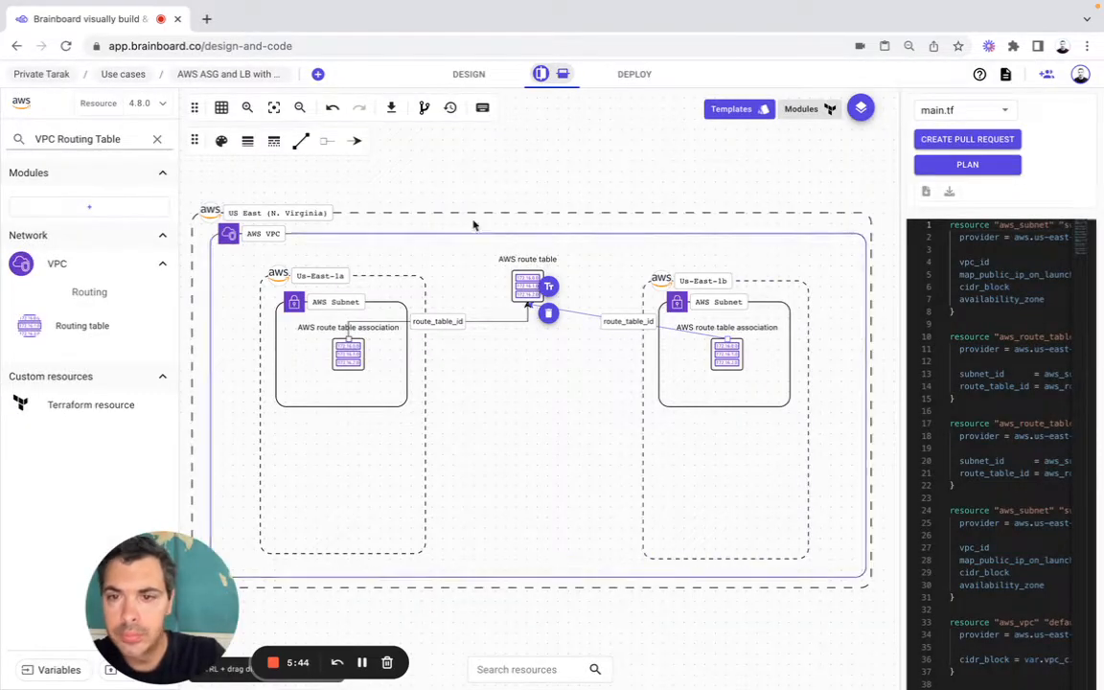
Step: Change the us-east-1b association's connector to the right-angled type and align its bend directly beneath the route table
click(299, 142)
click(301, 220)
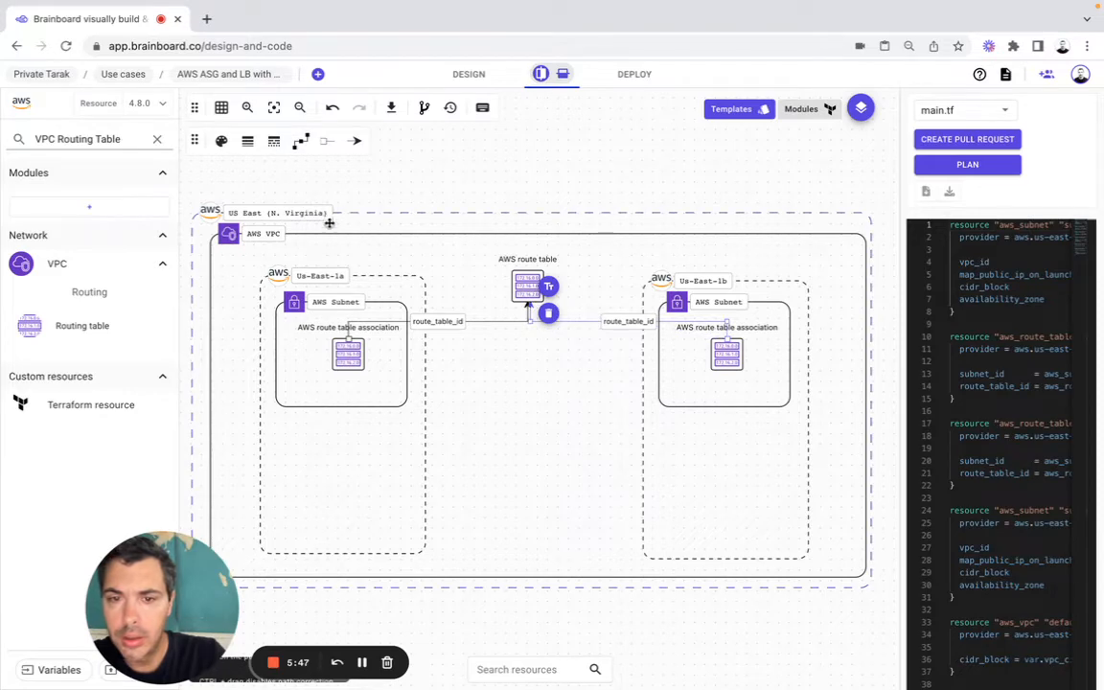
drag(530, 322, 528, 306)
click(525, 202)
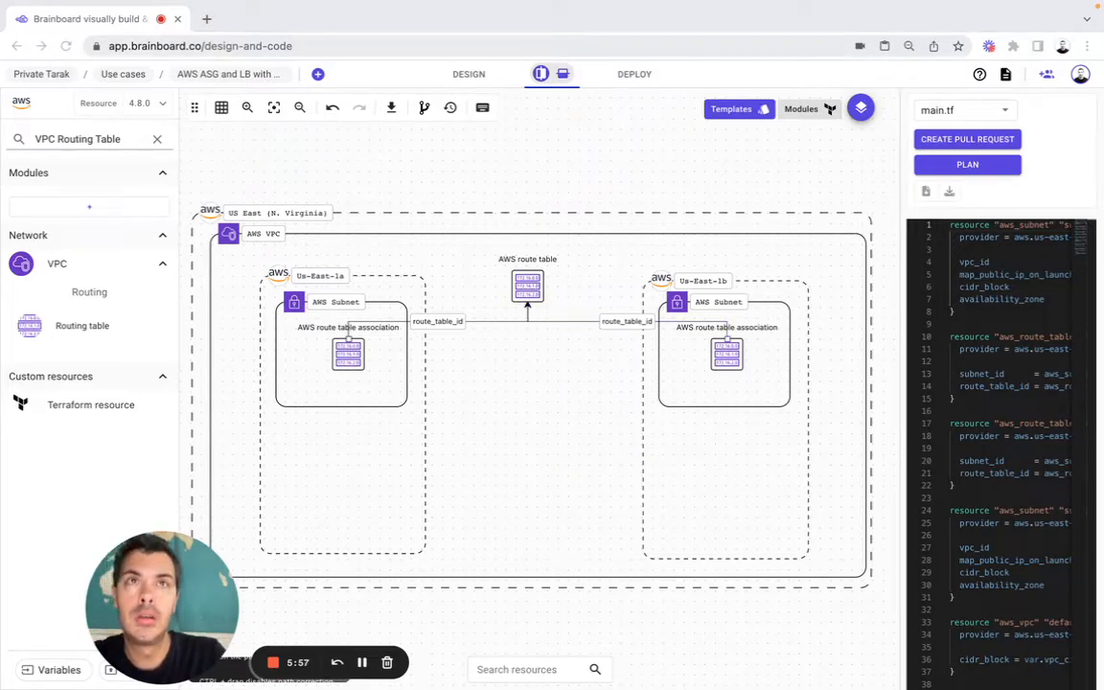
Step: Search the resources for Internet Gateway and place one in the AWS VPC directly above the route table
click(65, 139)
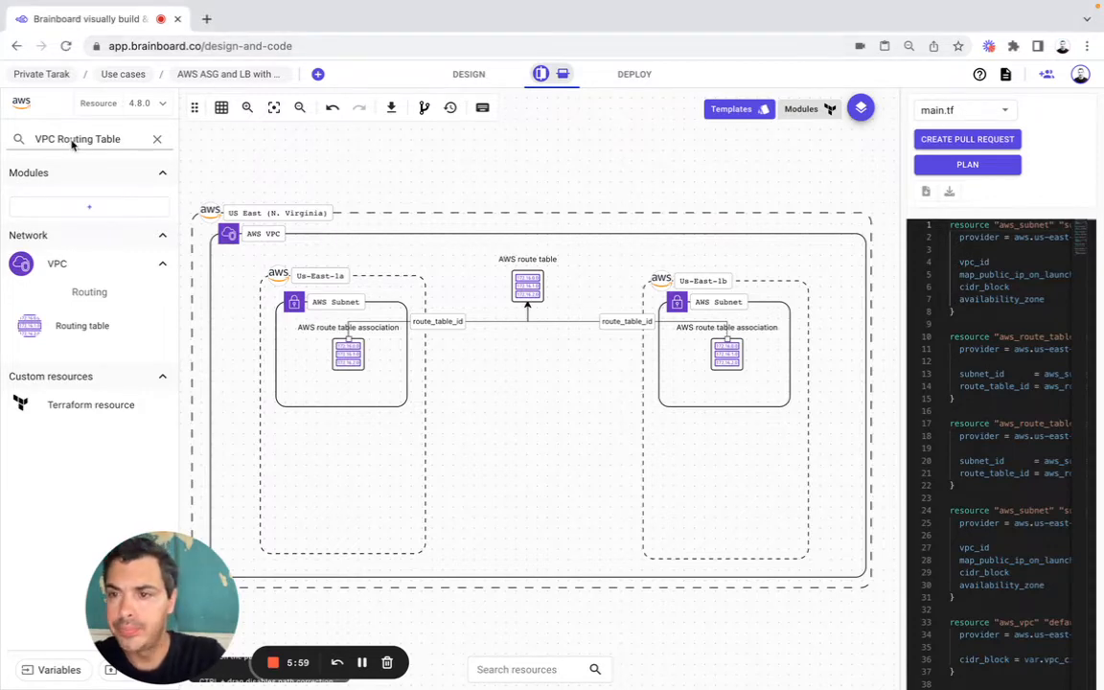
key(ctrl+a)
text(Internet Gateway)
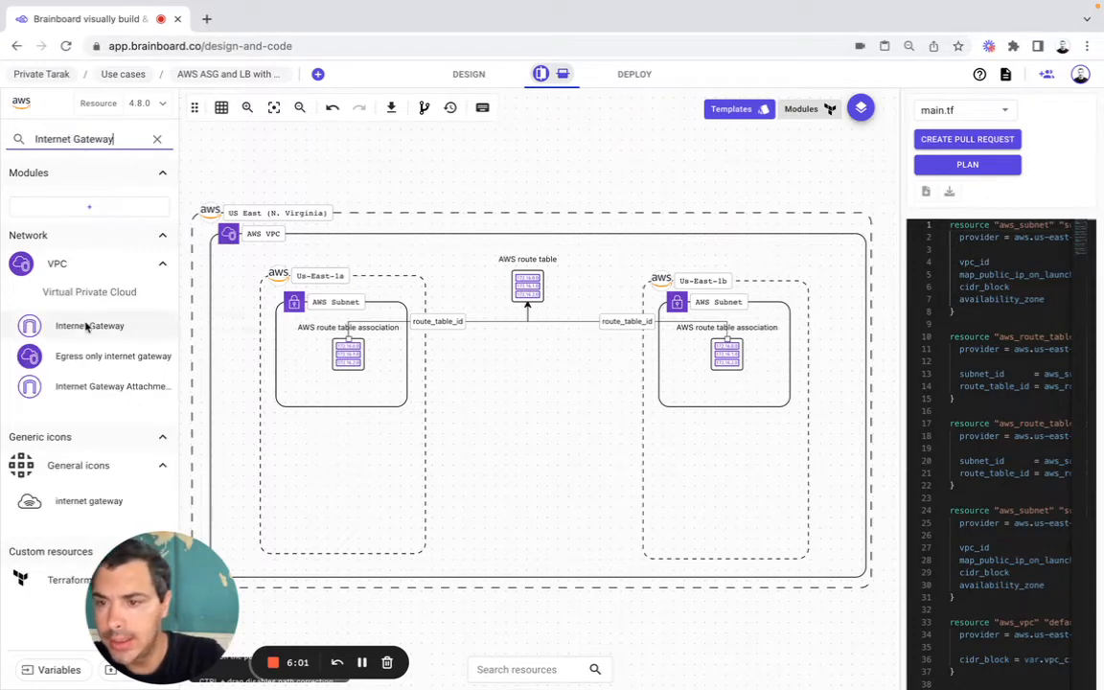
drag(86, 320, 526, 236)
click(536, 237)
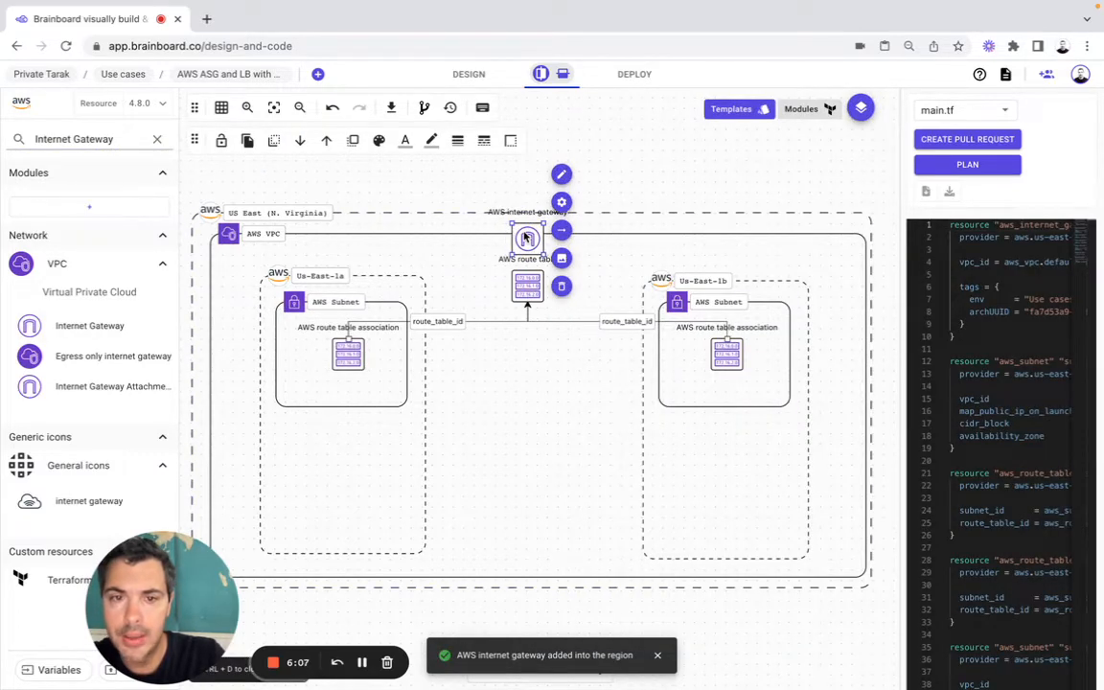
Step: Enlarge the US East (N. Virginia) region and the AWS VPC inside it downward and to the right
click(869, 585)
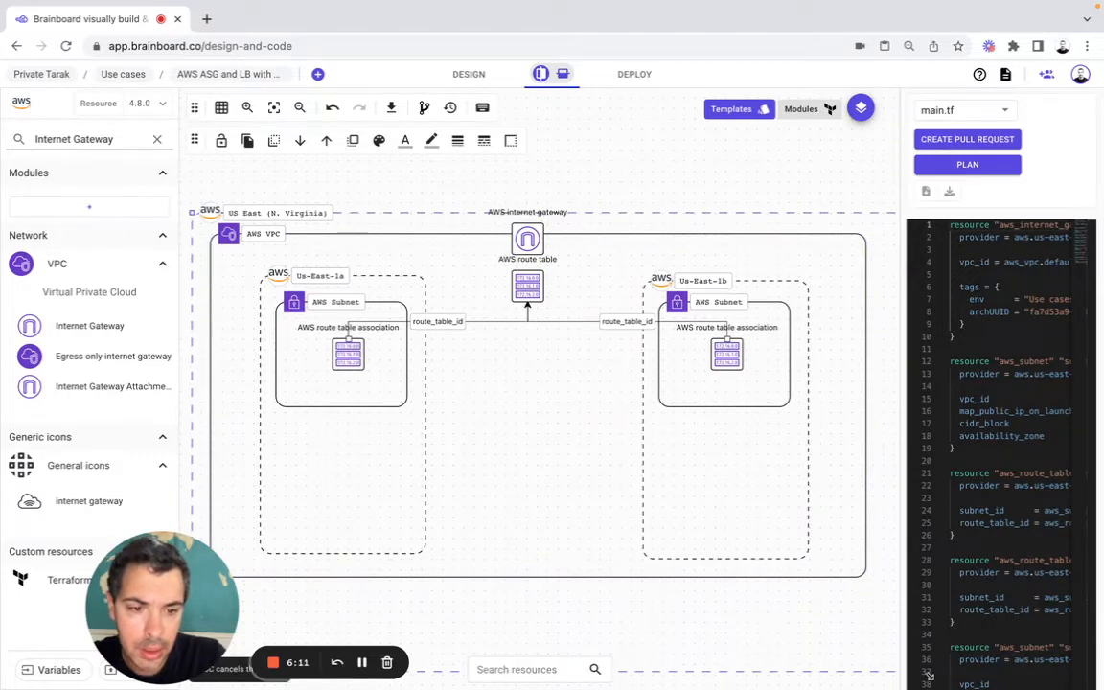
click(860, 576)
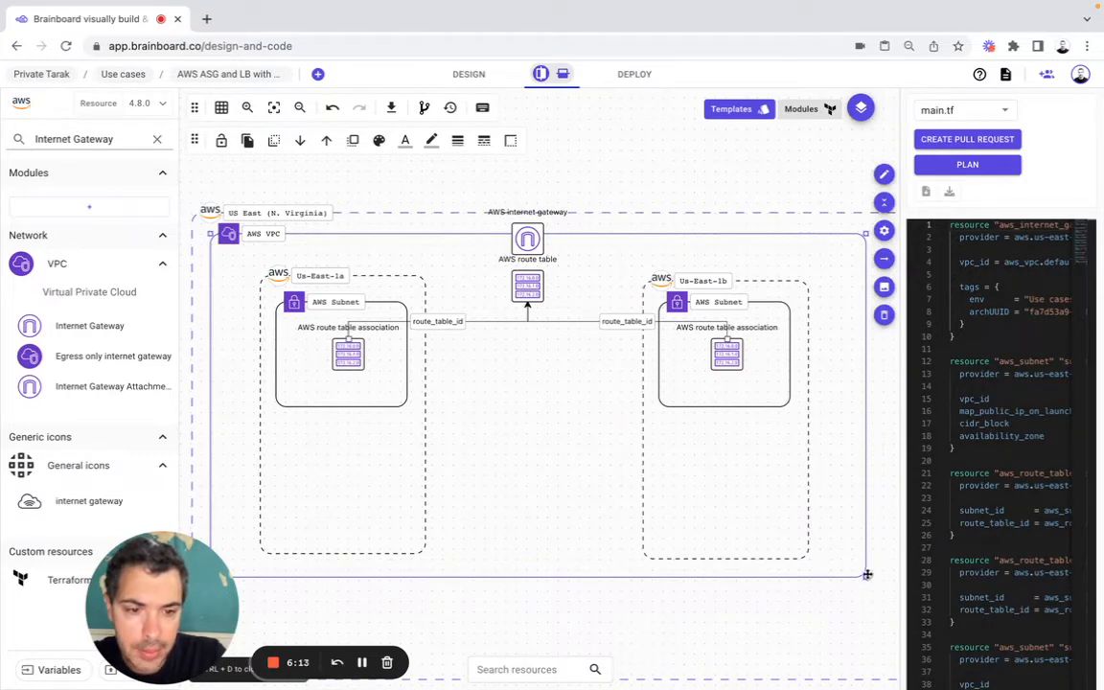
drag(867, 574, 901, 661)
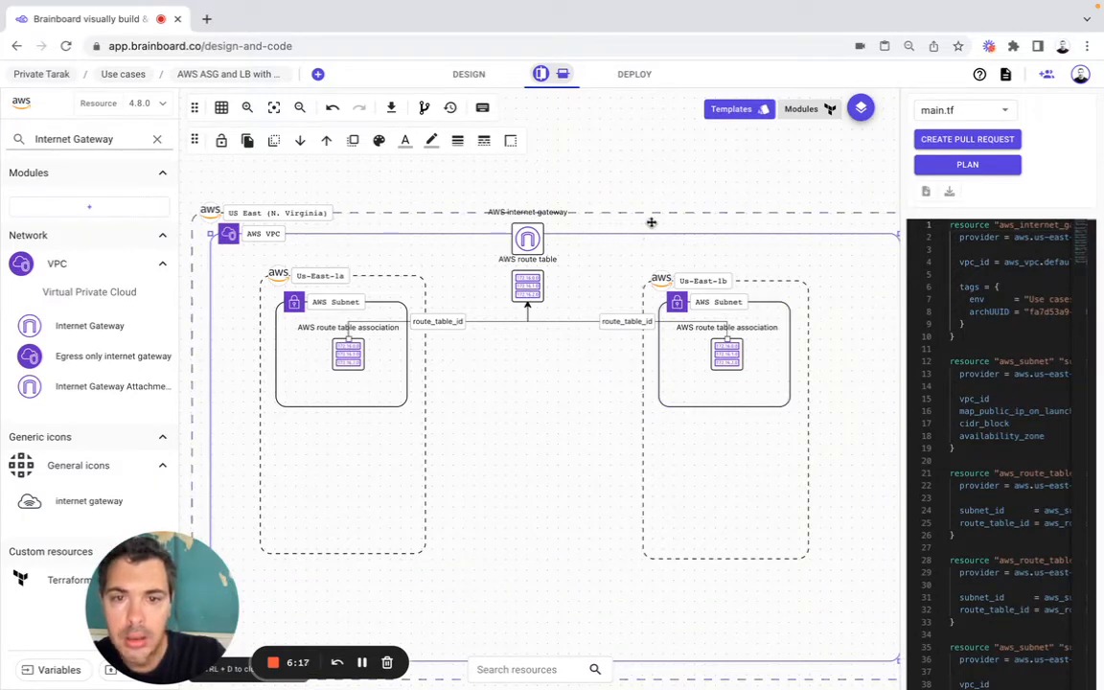
click(274, 108)
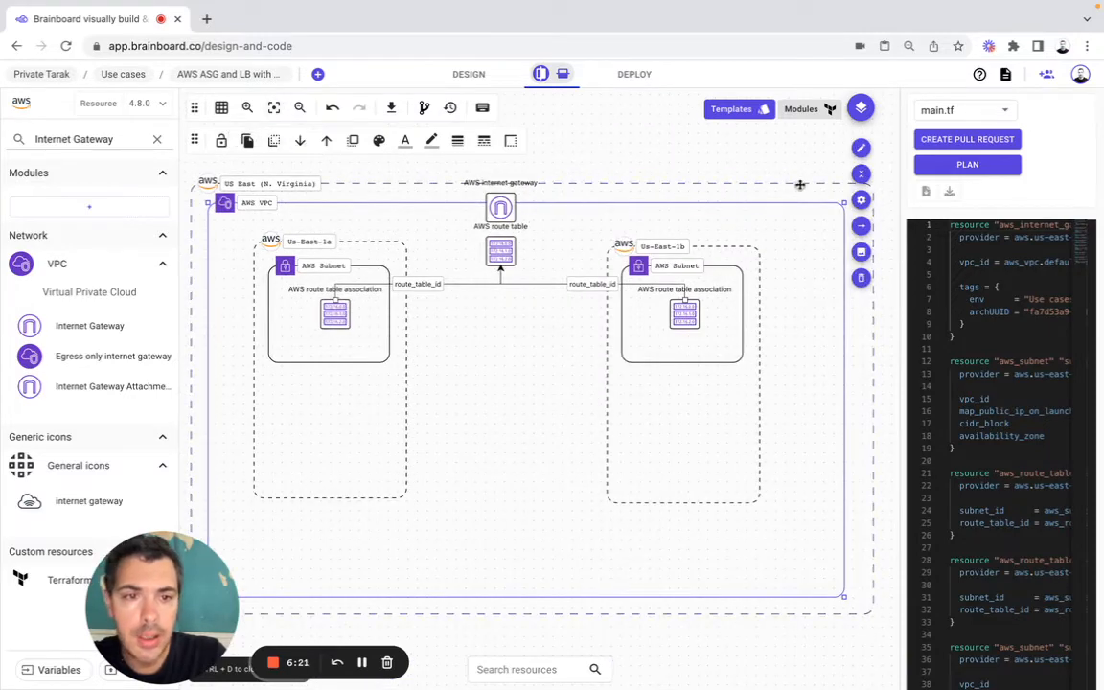
Step: Extend the US East region and the AWS VPC upward to make room around the internet gateway
click(870, 188)
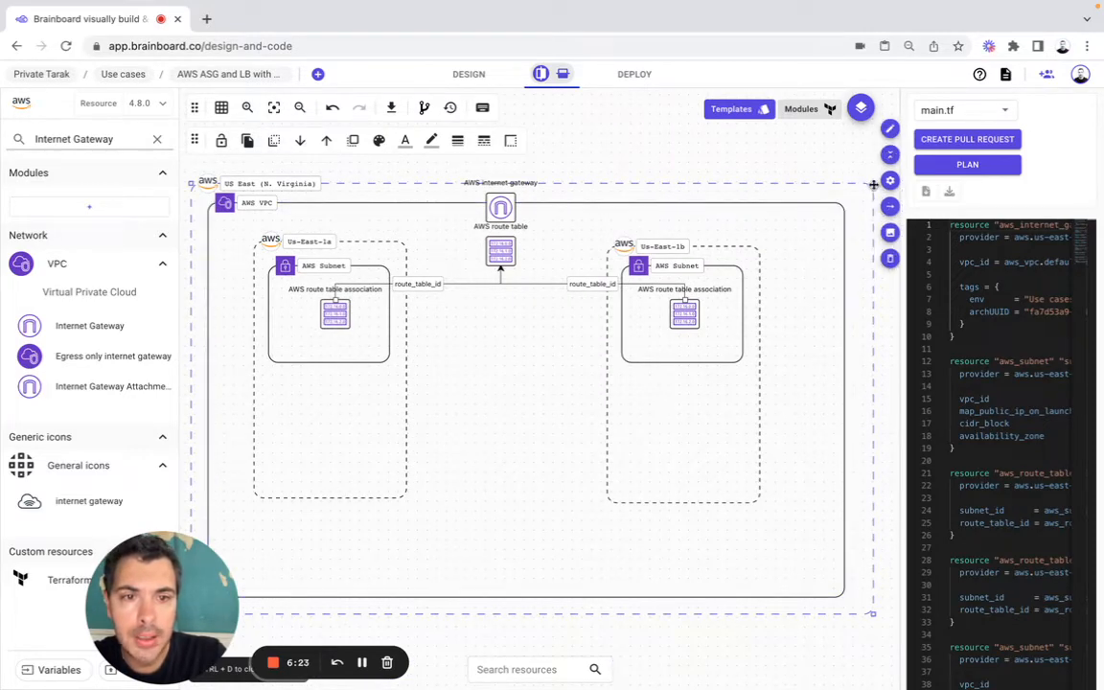
drag(874, 182, 888, 168)
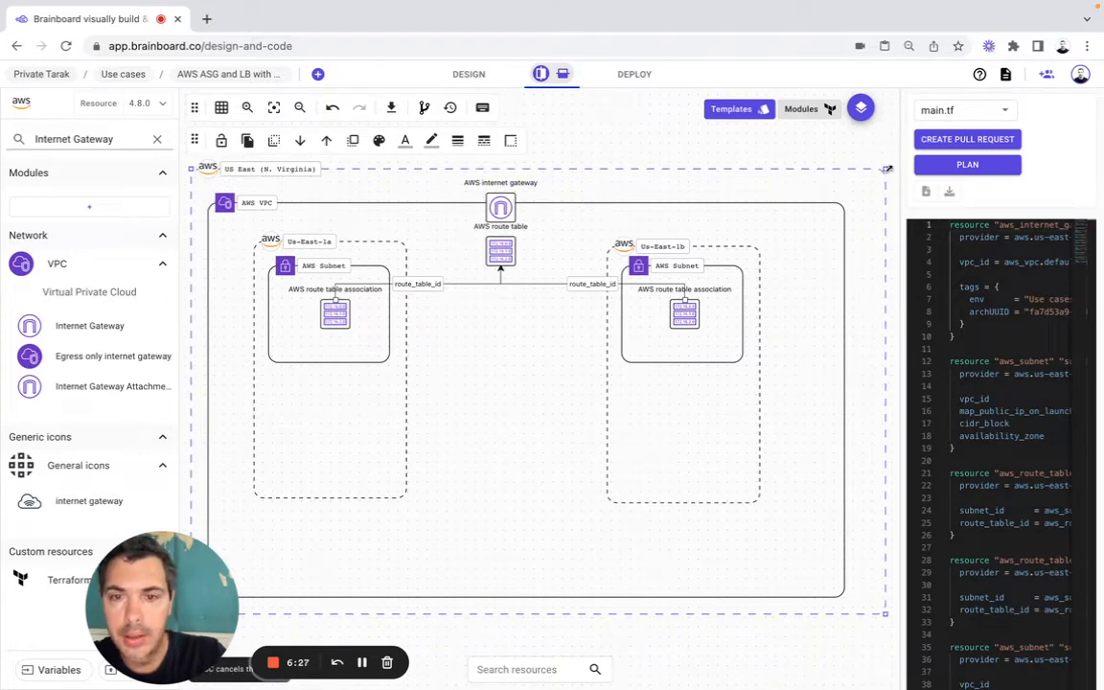
click(842, 203)
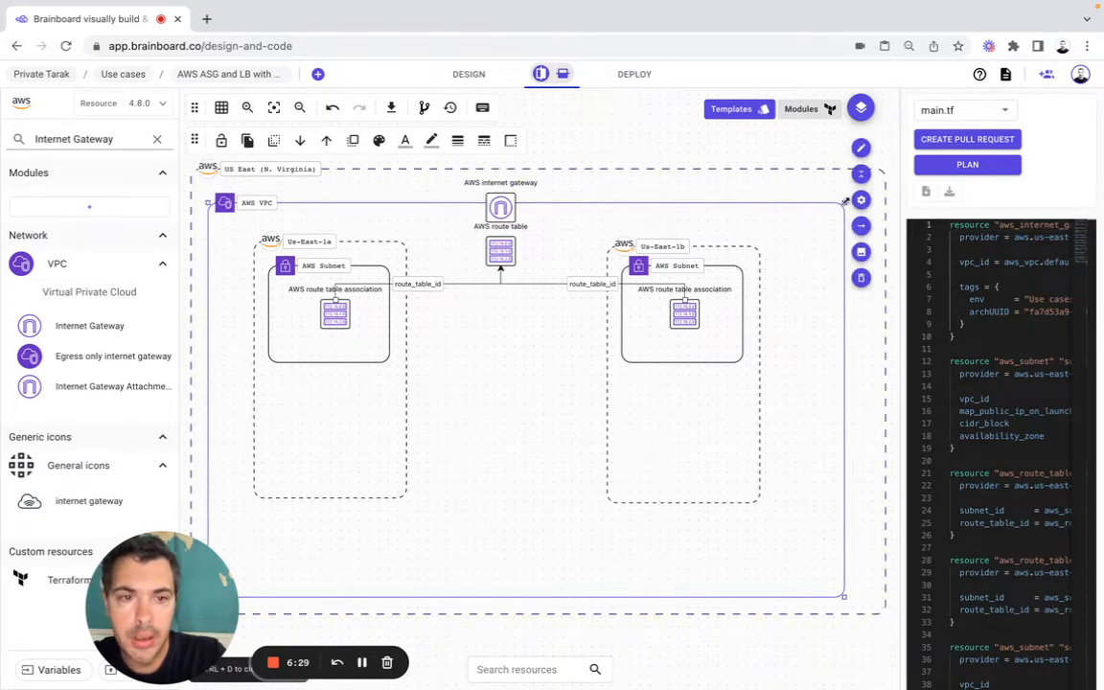
drag(844, 202, 859, 188)
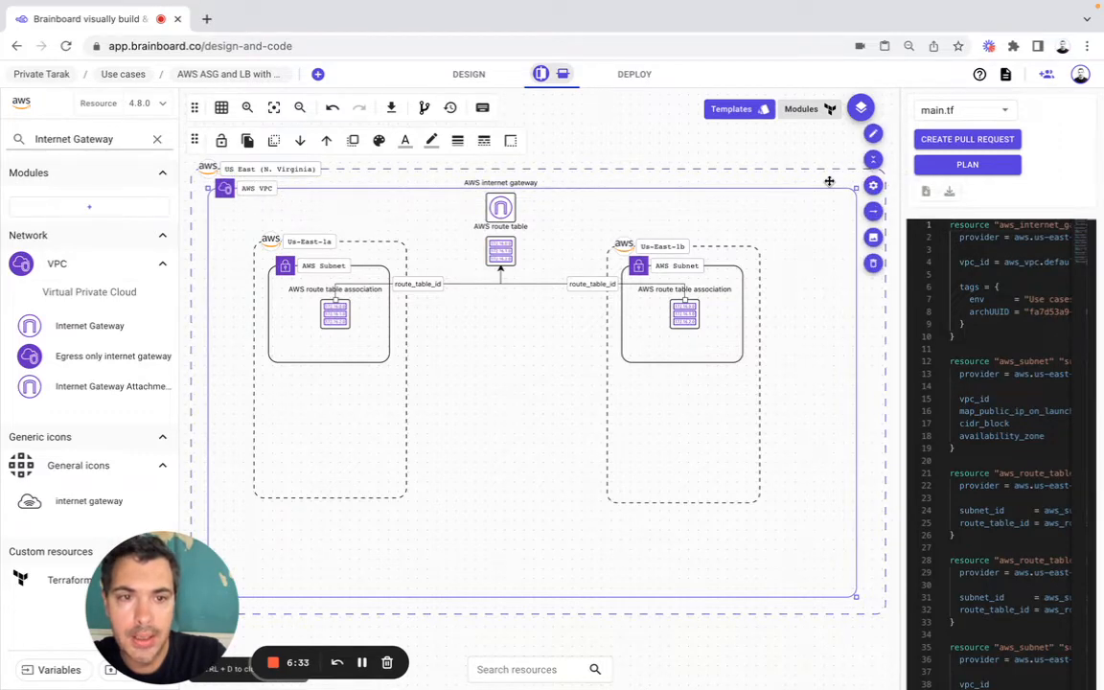
click(883, 172)
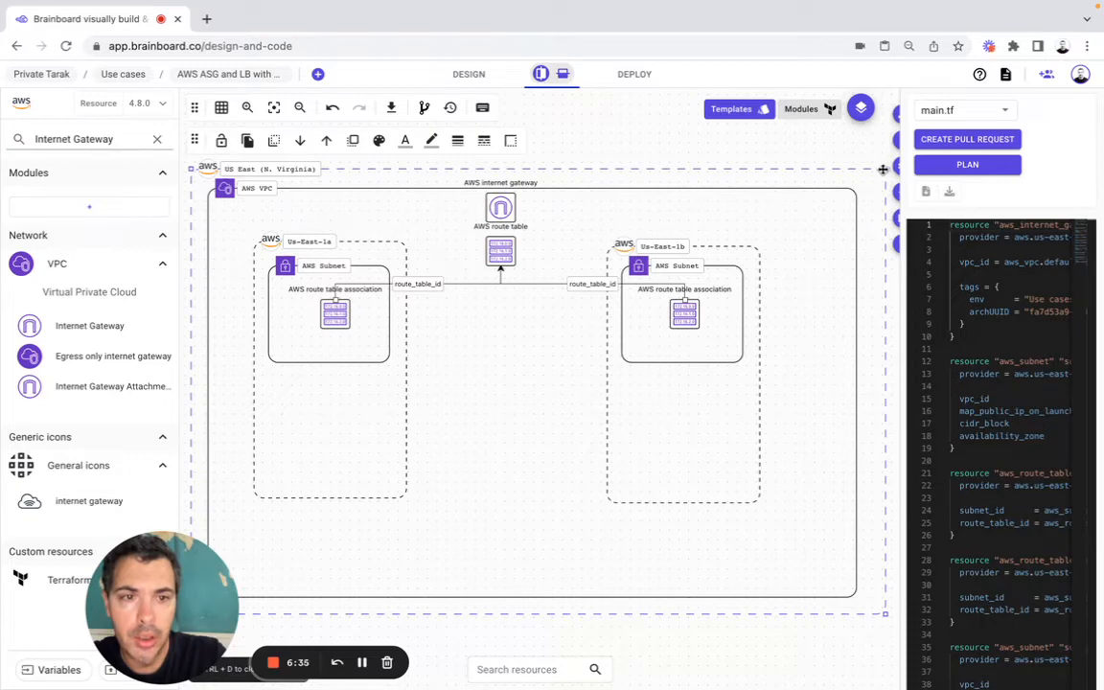
drag(885, 168, 894, 154)
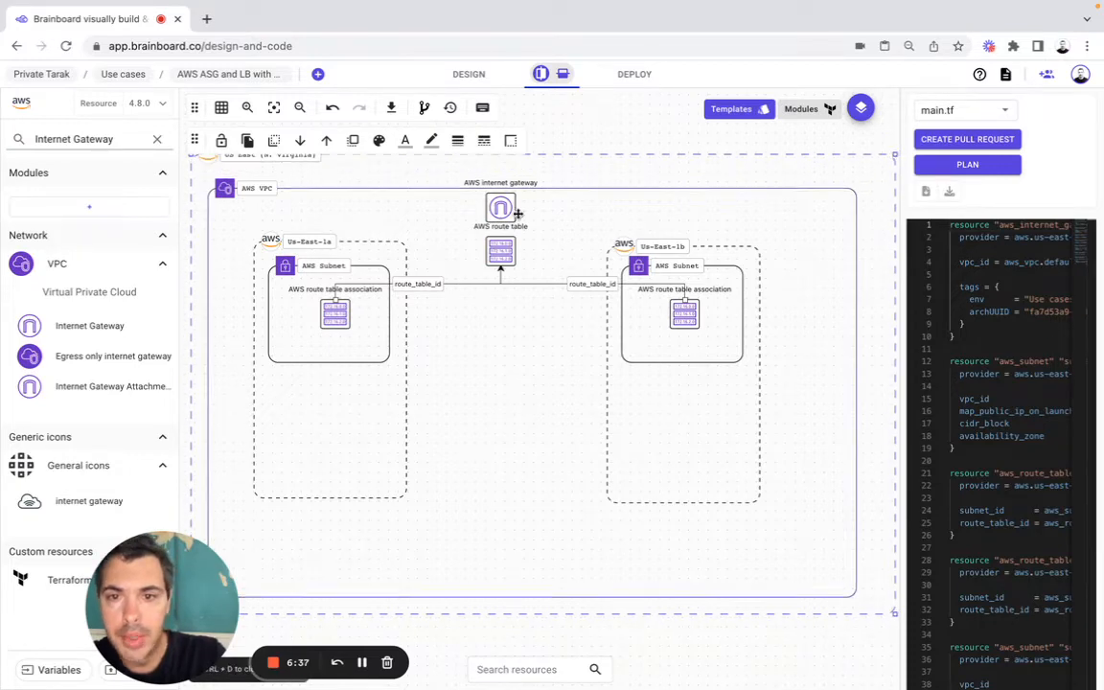
Step: Move the internet gateway up onto the VPC's upper border, with AWS VPC as main parent and region configuration inherited
drag(194, 140, 334, 112)
click(494, 189)
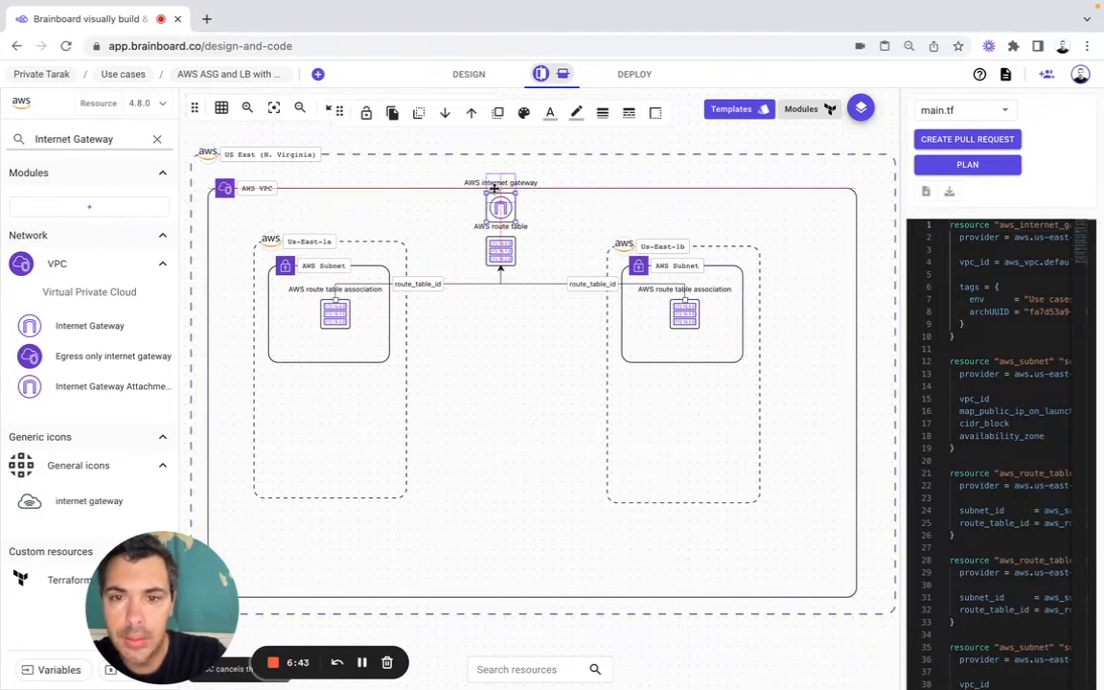
drag(494, 188, 498, 174)
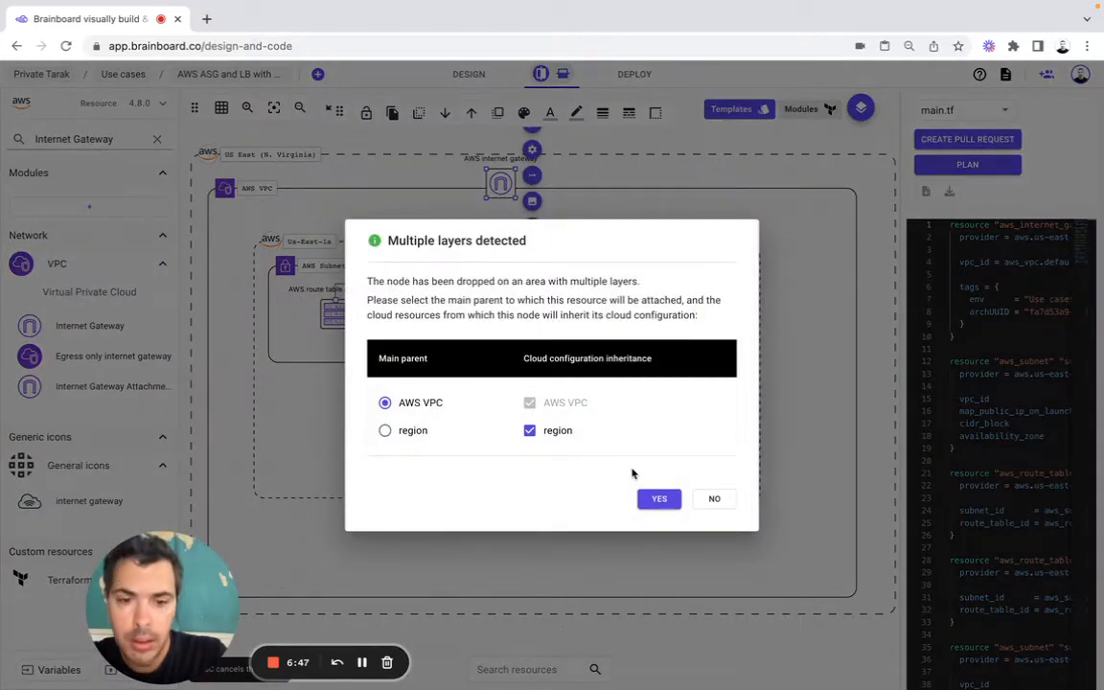
click(659, 499)
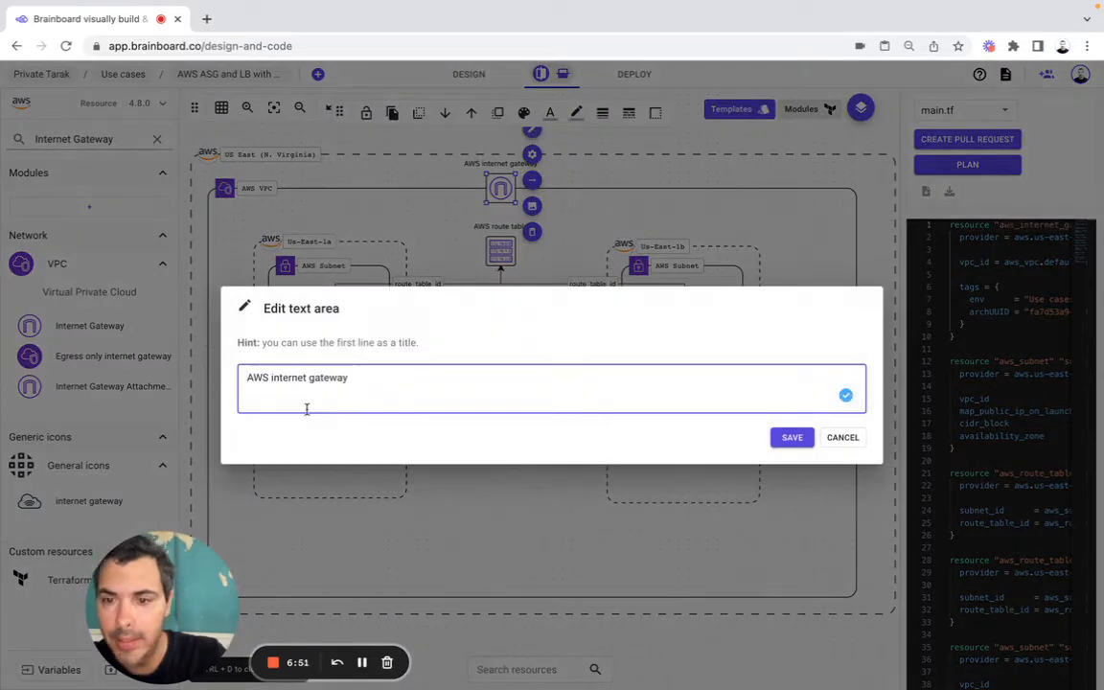
Step: Rename the AWS internet gateway node Internet gateway
drag(273, 377, 240, 376)
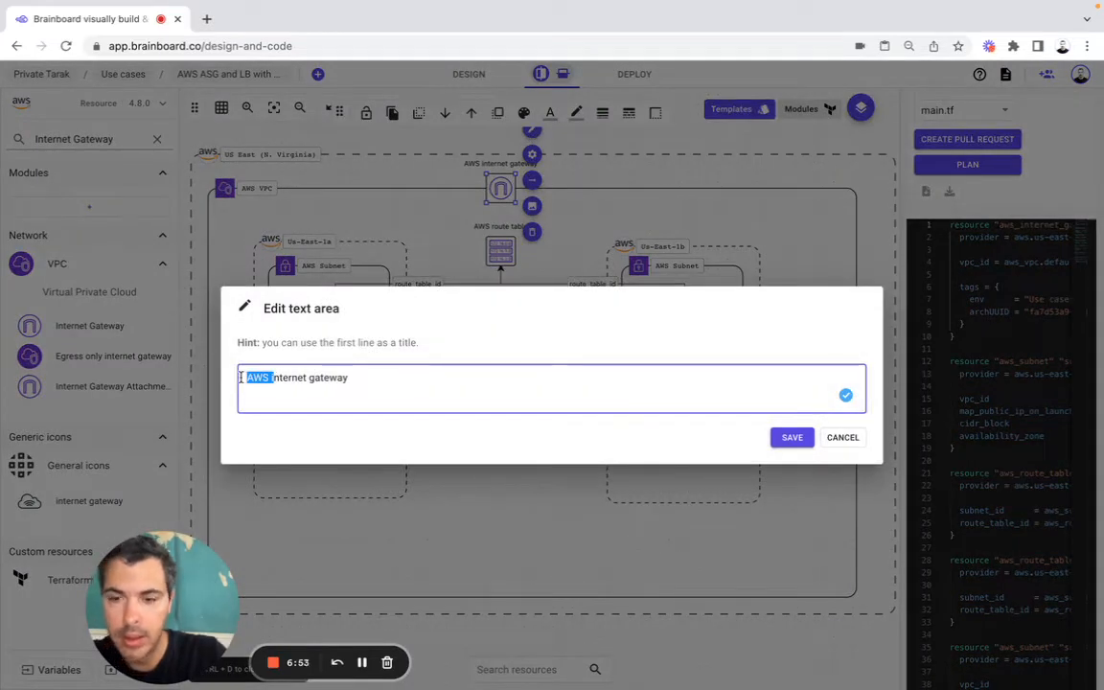
key(BackSpace)
click(790, 437)
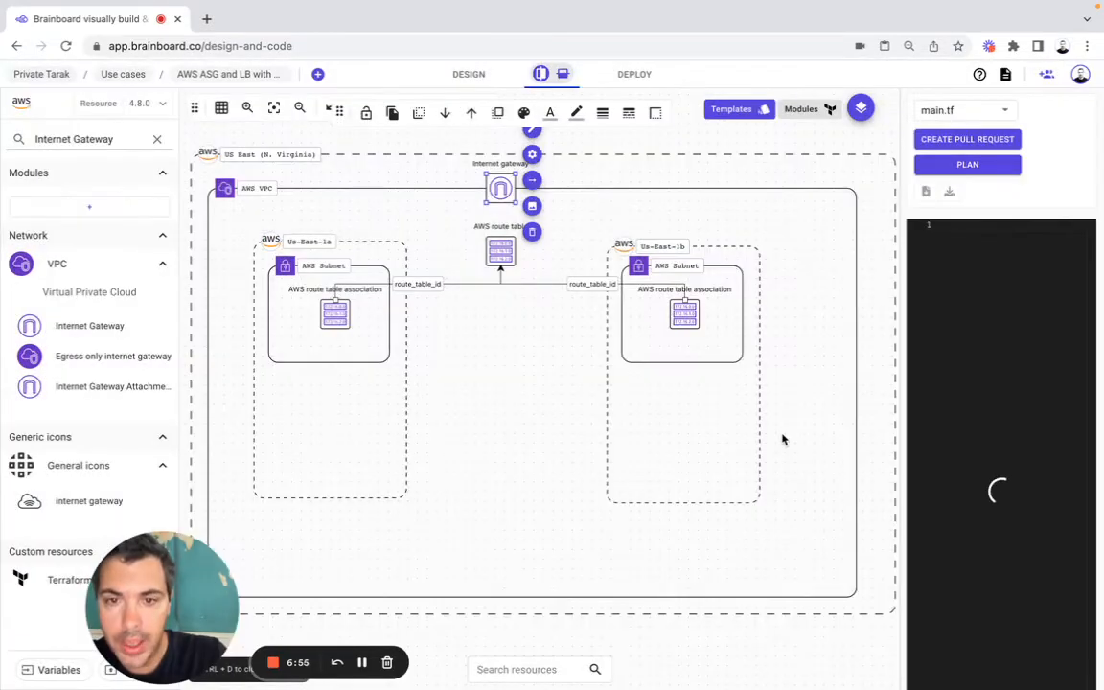
drag(497, 190, 495, 188)
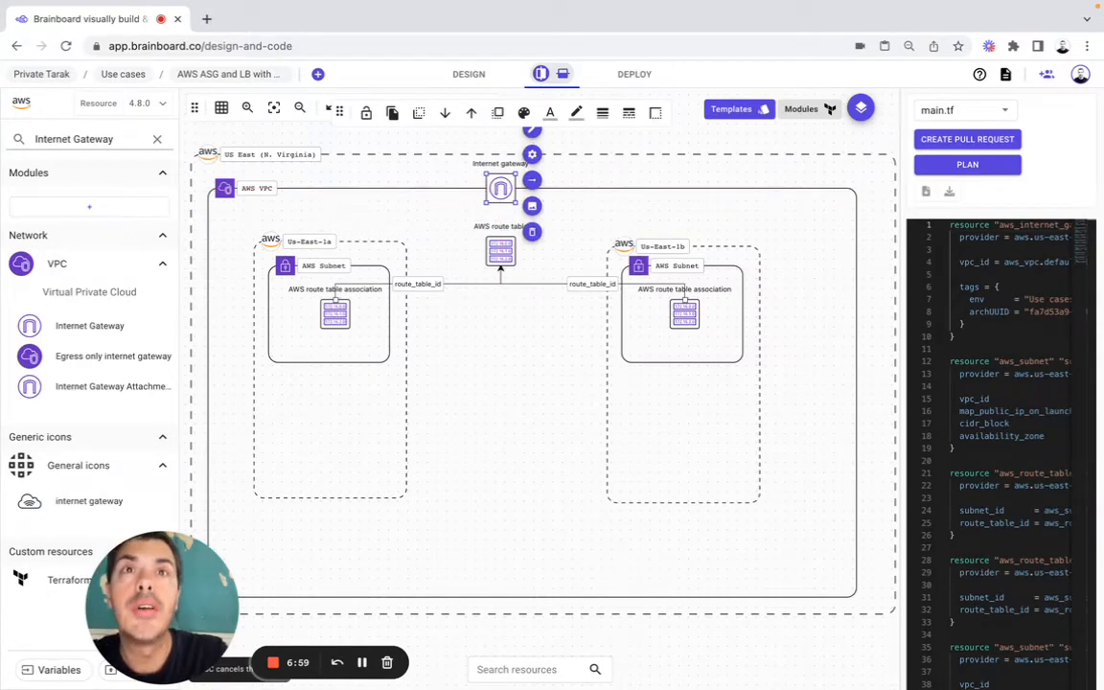
Step: Draw a connector from the AWS route table up to the internet gateway
click(499, 249)
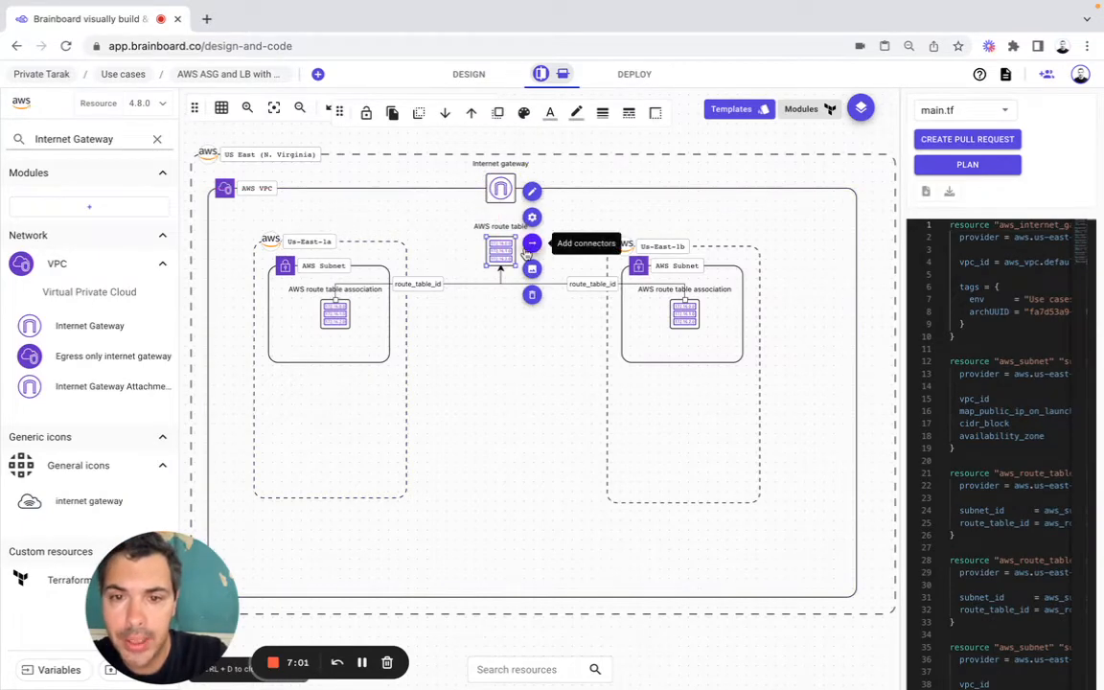
click(532, 242)
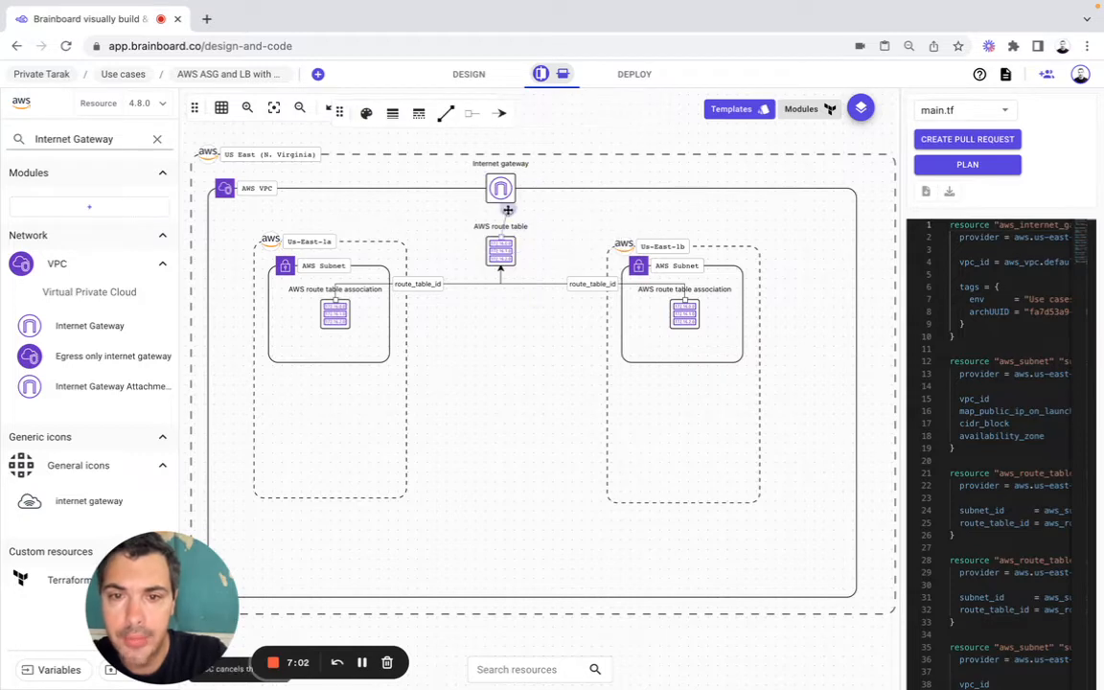
click(500, 190)
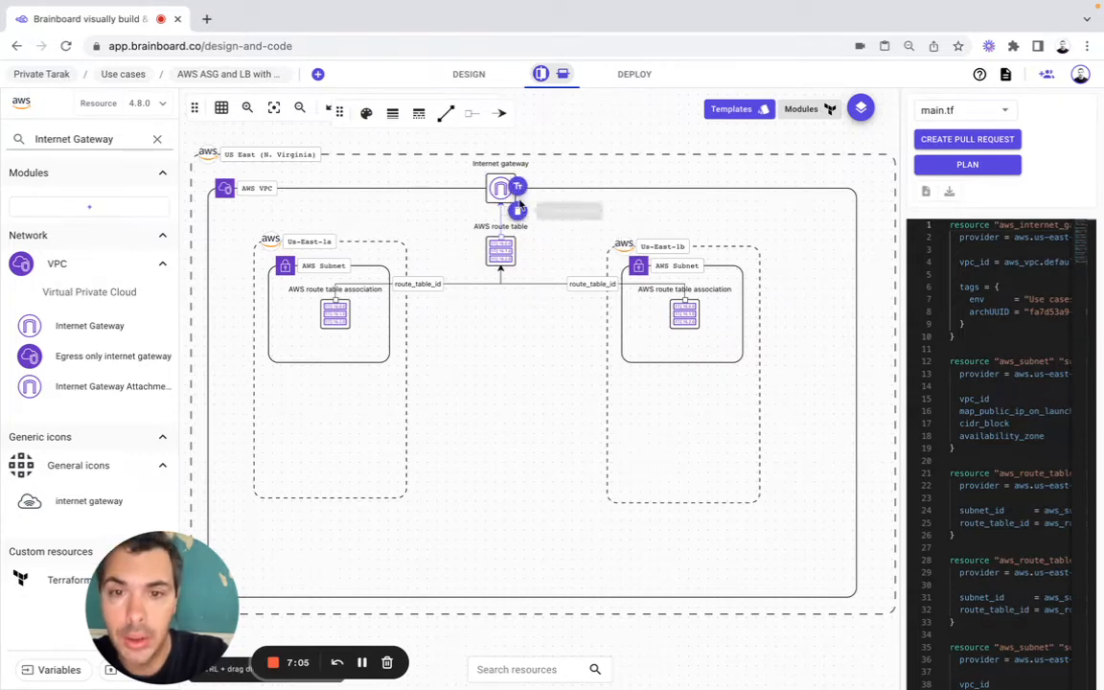
Step: Label the connector between the route table and the internet gateway gateway_id
click(518, 188)
text(g)
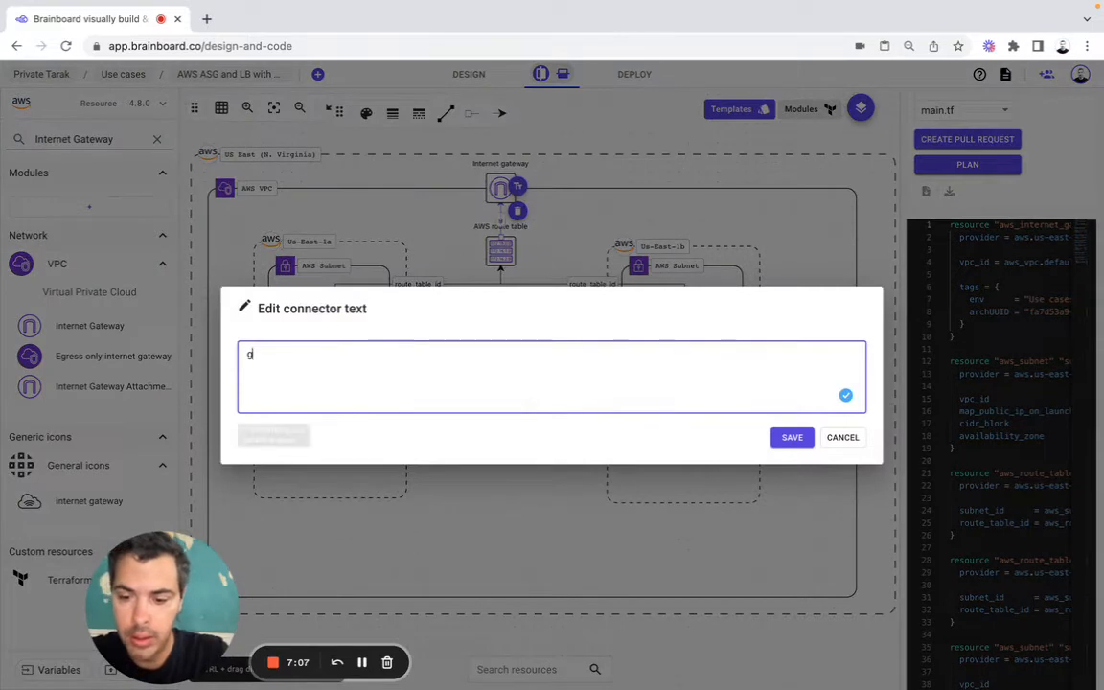
text(ate)
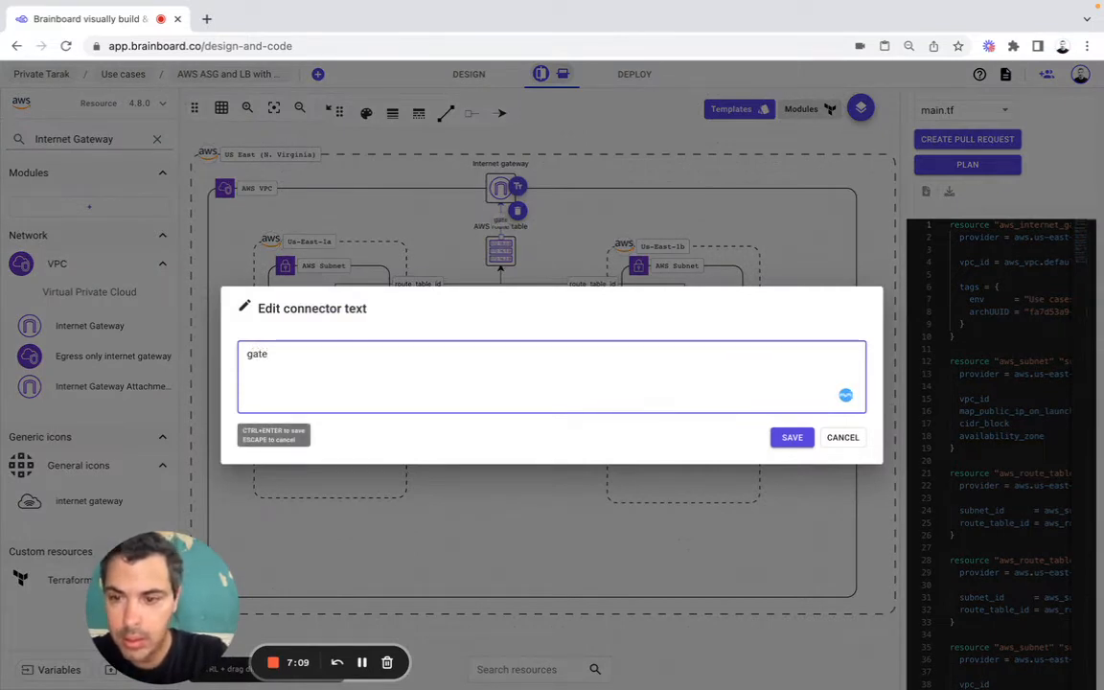
text(way)
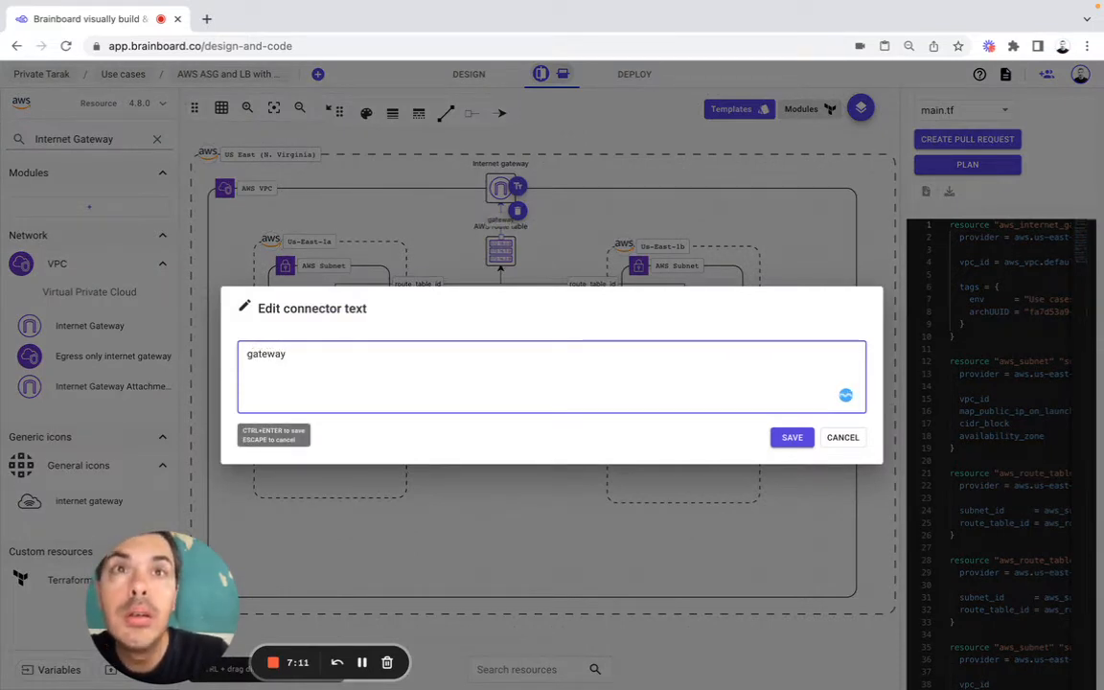
text(_id)
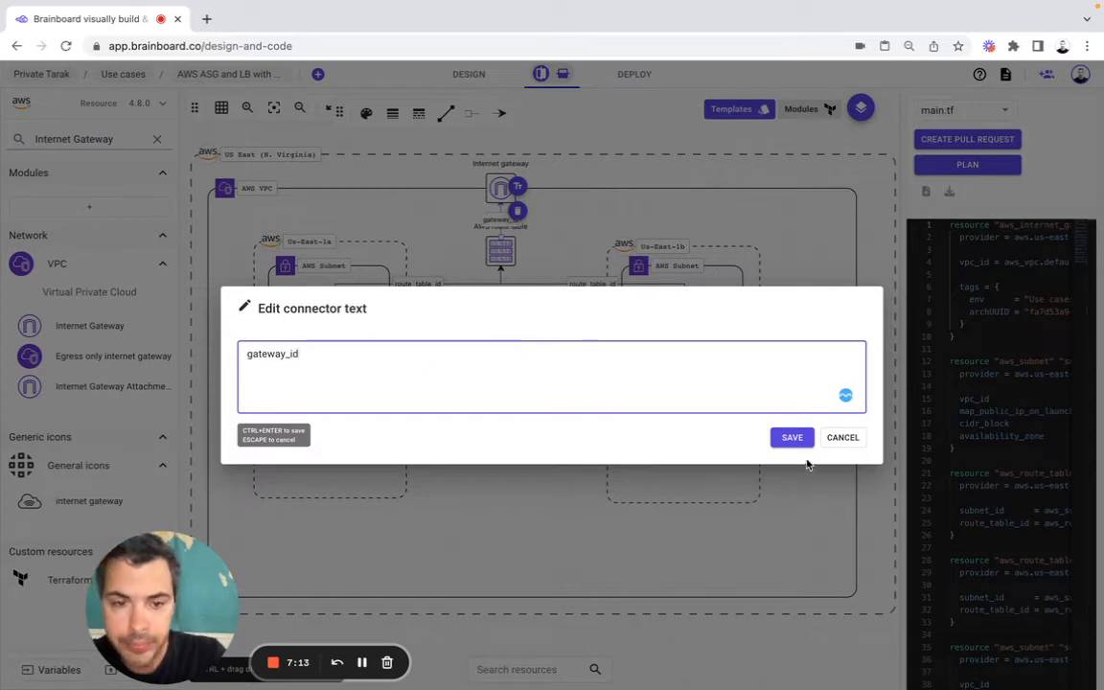
click(789, 436)
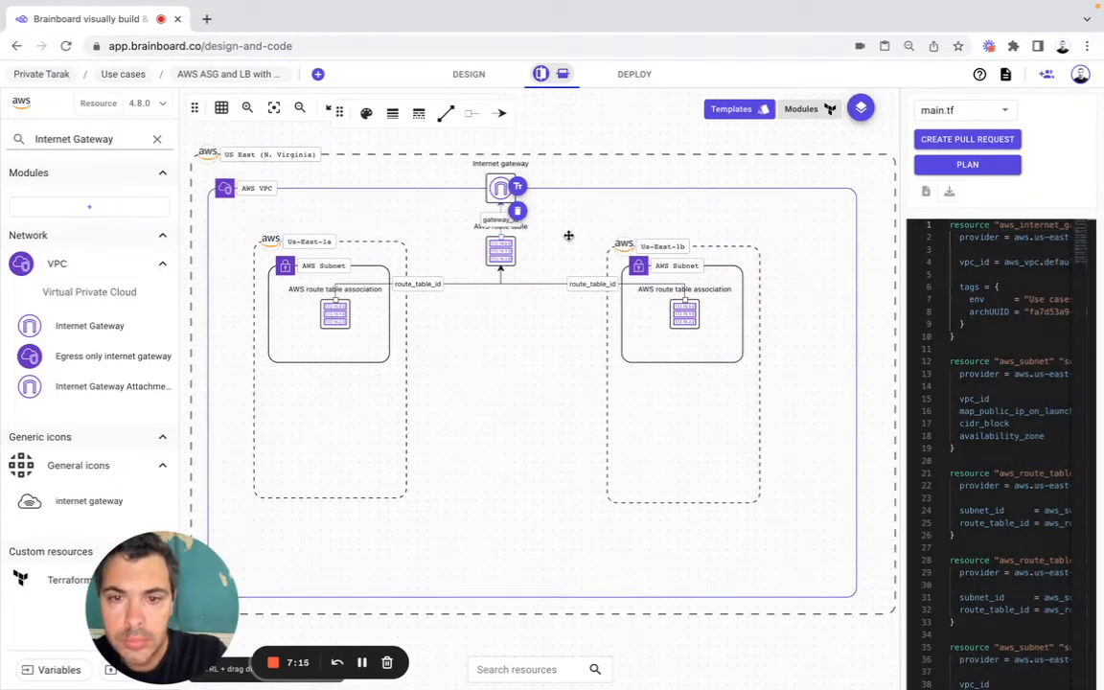
Step: Enlarge the AWS VPC frame upward and outward to the right, keeping it within the US East region frame
click(504, 250)
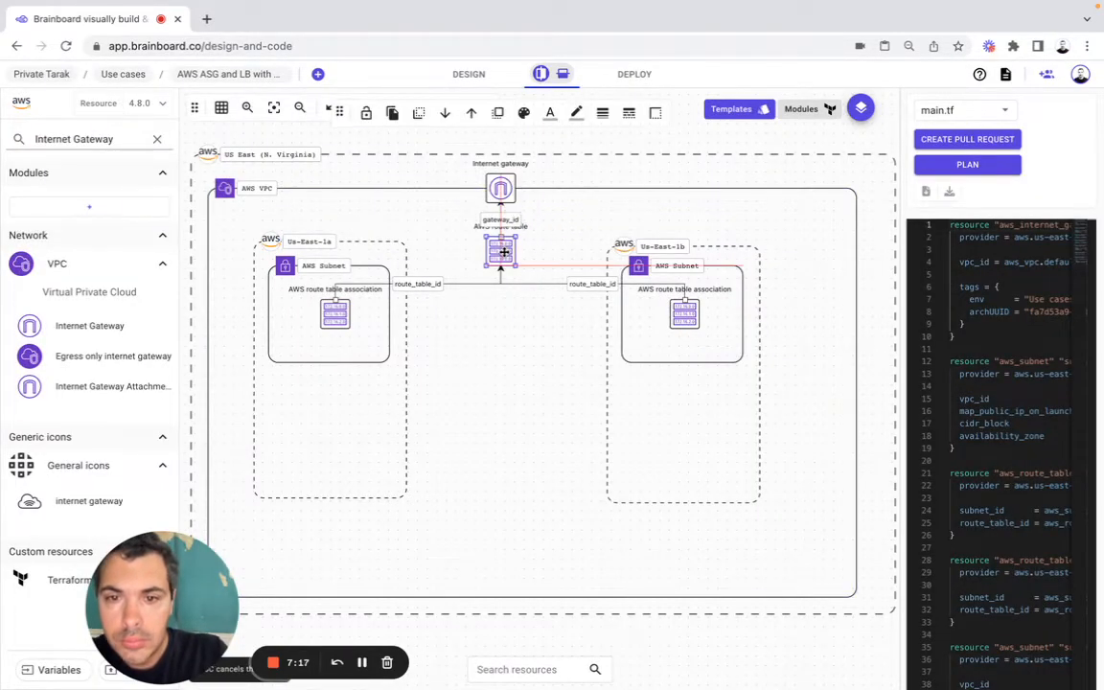
click(501, 189)
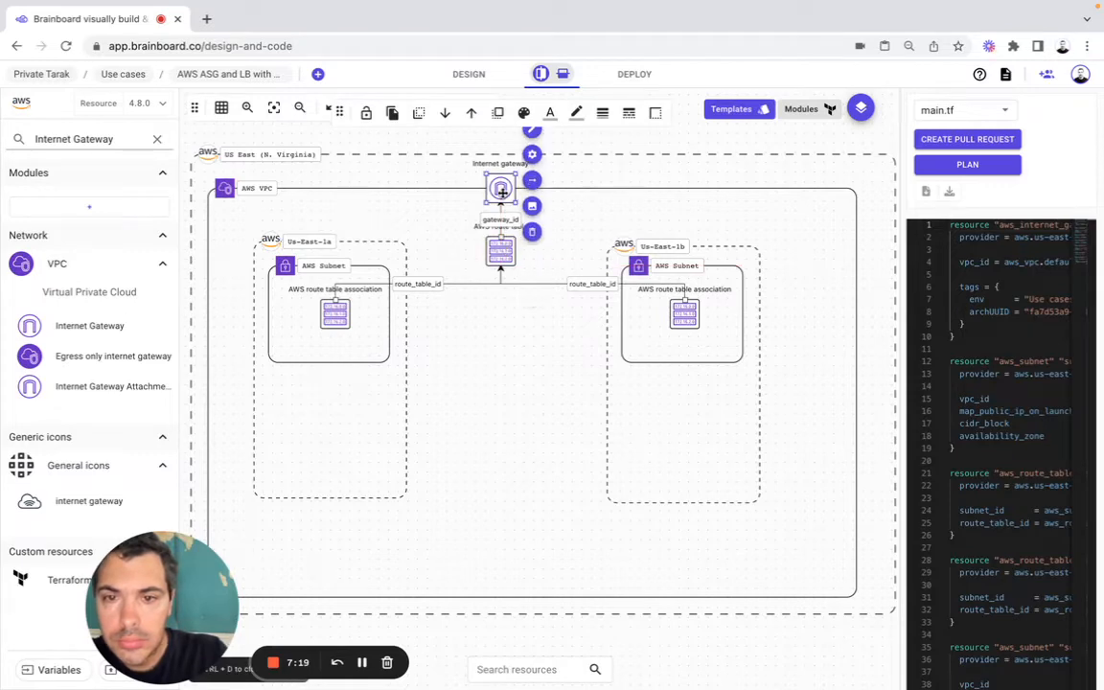
click(797, 202)
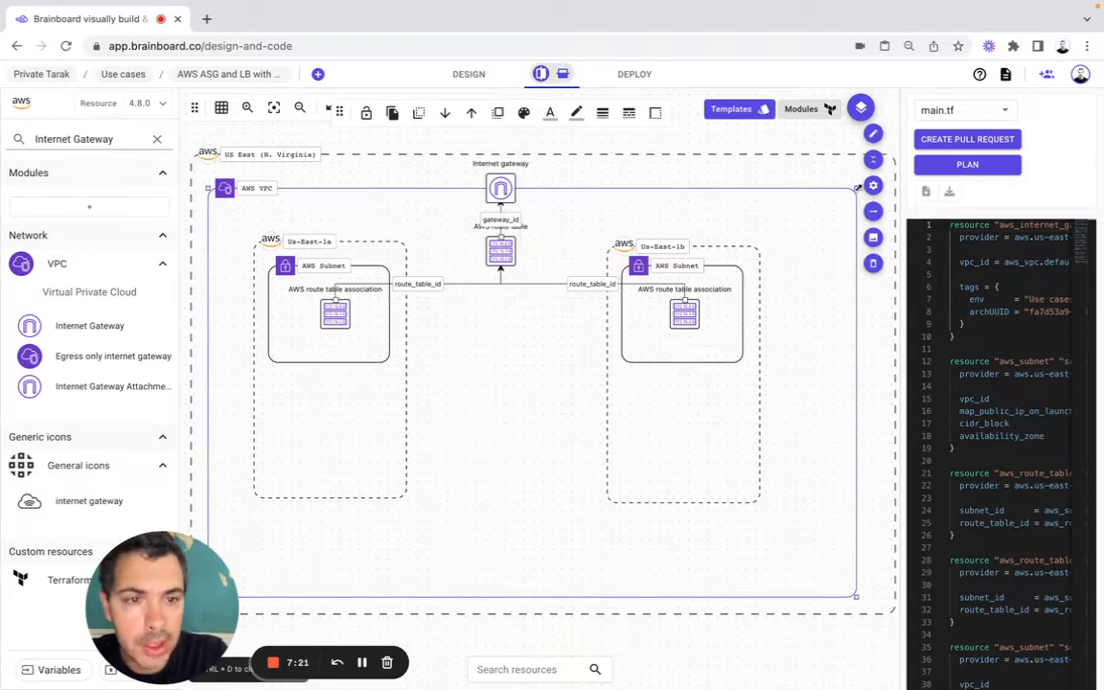
drag(858, 189, 888, 168)
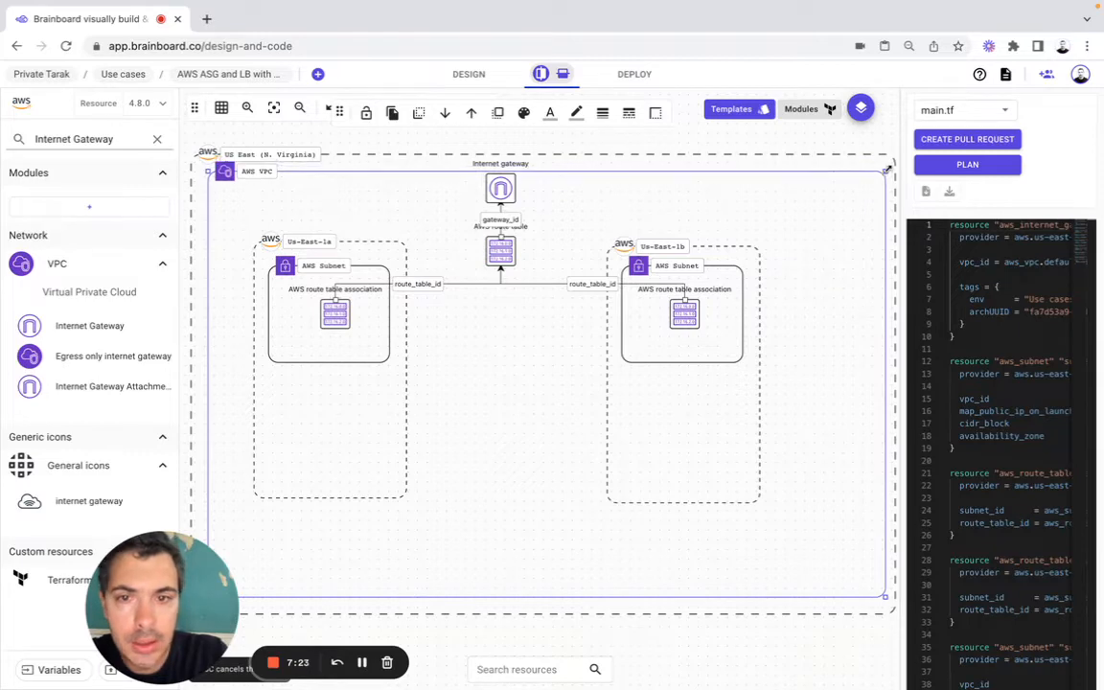
Step: Extend the US East (N. Virginia) region frame upward and move the internet gateway up onto the AWS VPC's upper border
click(837, 164)
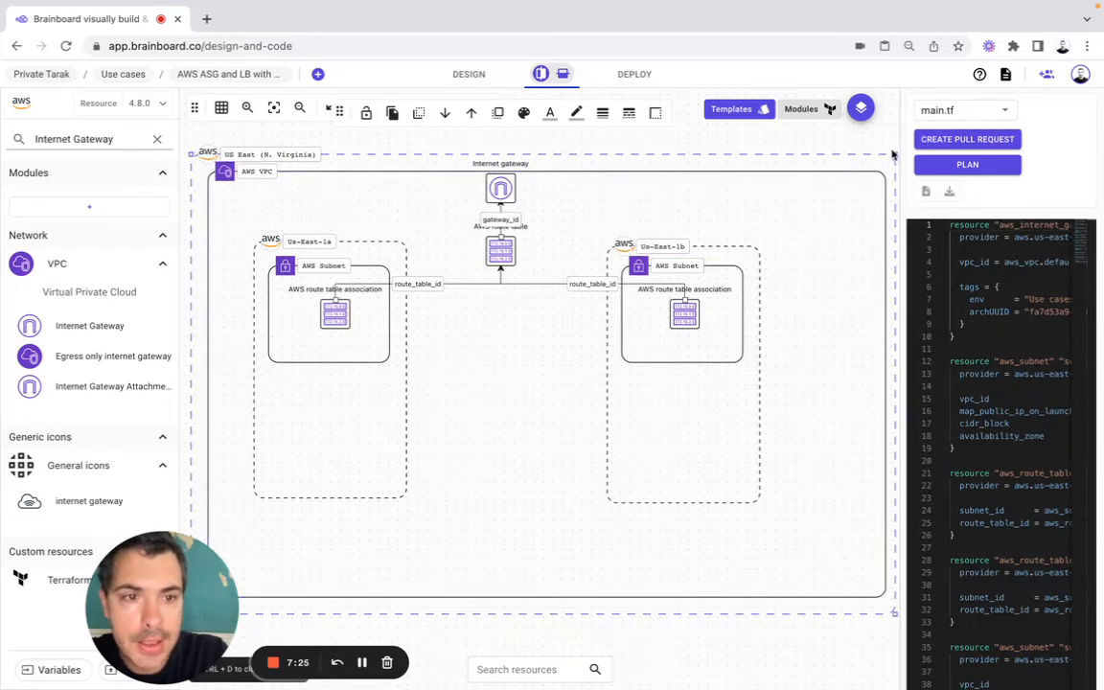
drag(896, 153, 901, 139)
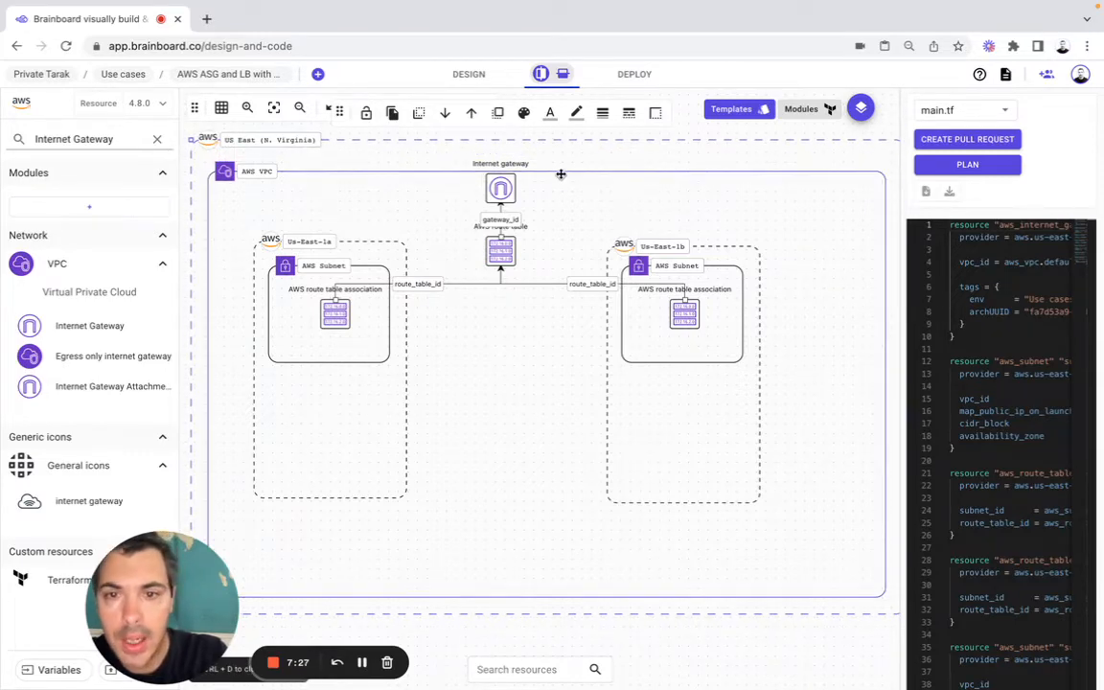
click(505, 159)
drag(505, 158, 503, 188)
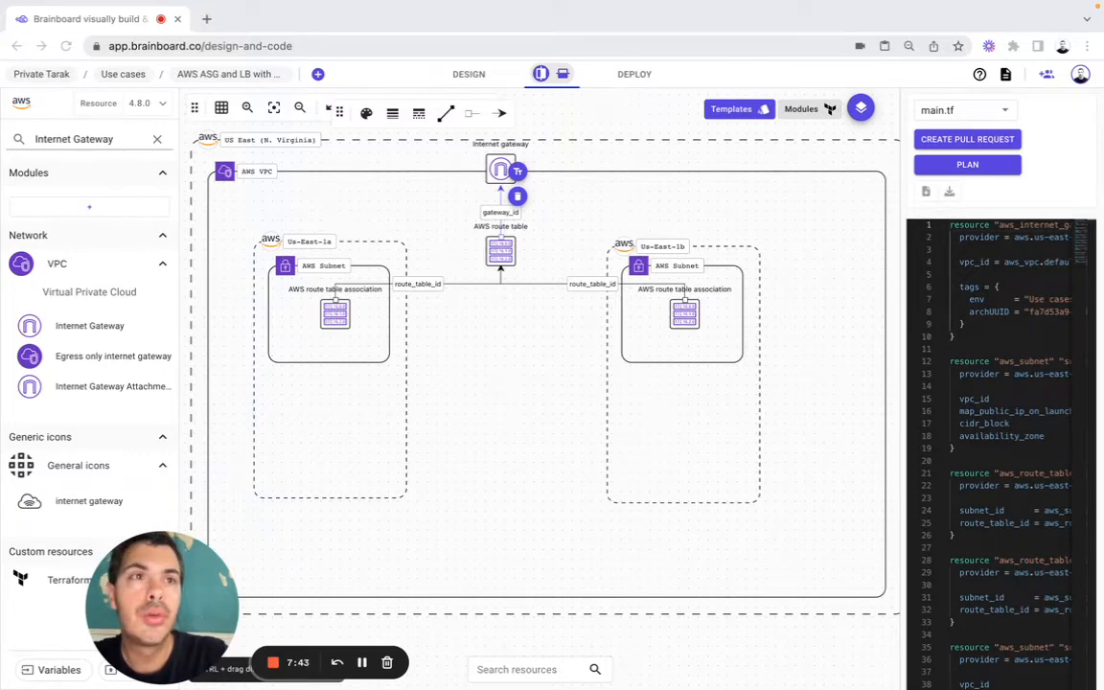
Step: Add a security group at the Us-East-1a subnet with AWS subnet as main parent and AZ, AWS VPC and region inherited
triple_click(88, 134)
text(security)
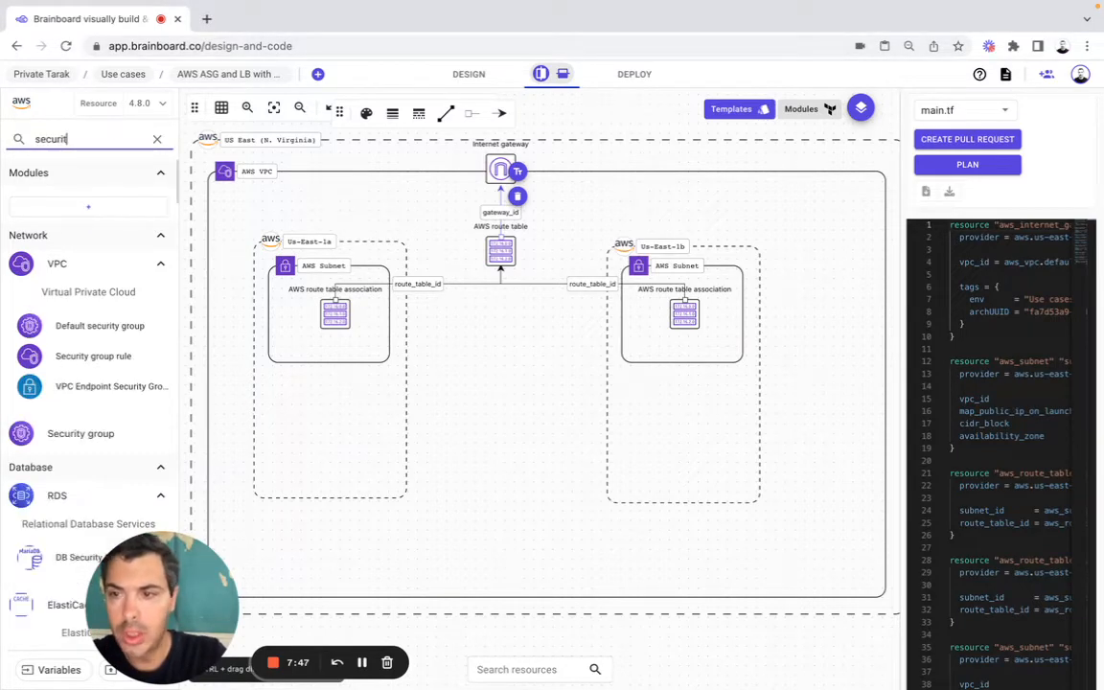
mouse_move(119, 437)
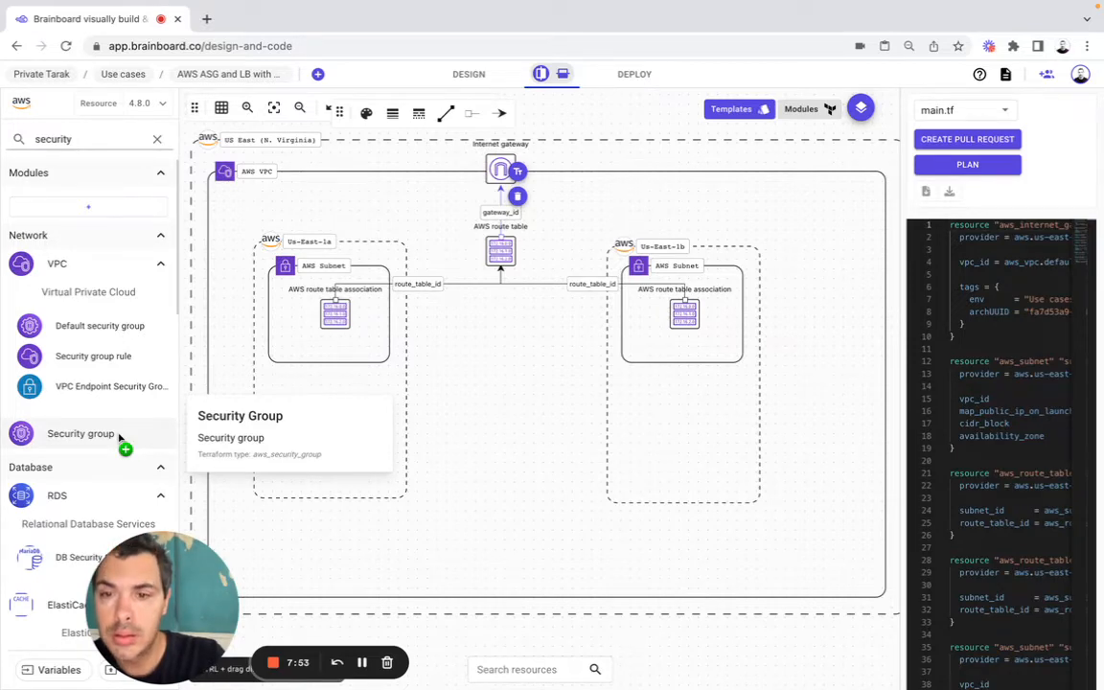
drag(119, 438, 300, 358)
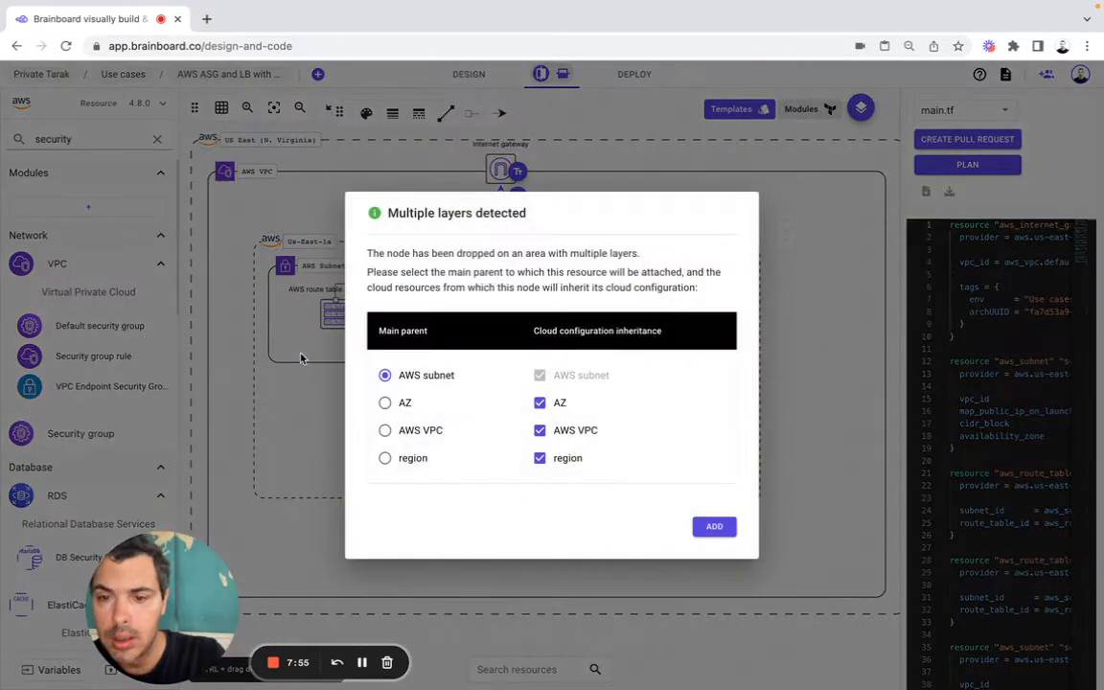
click(710, 527)
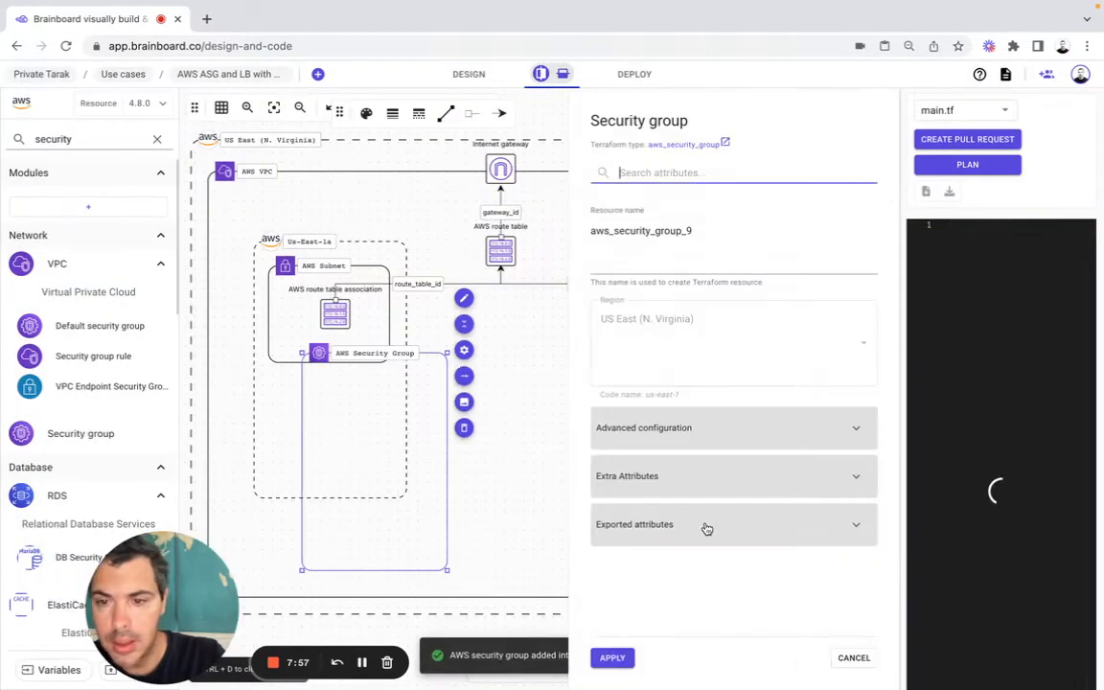
click(283, 344)
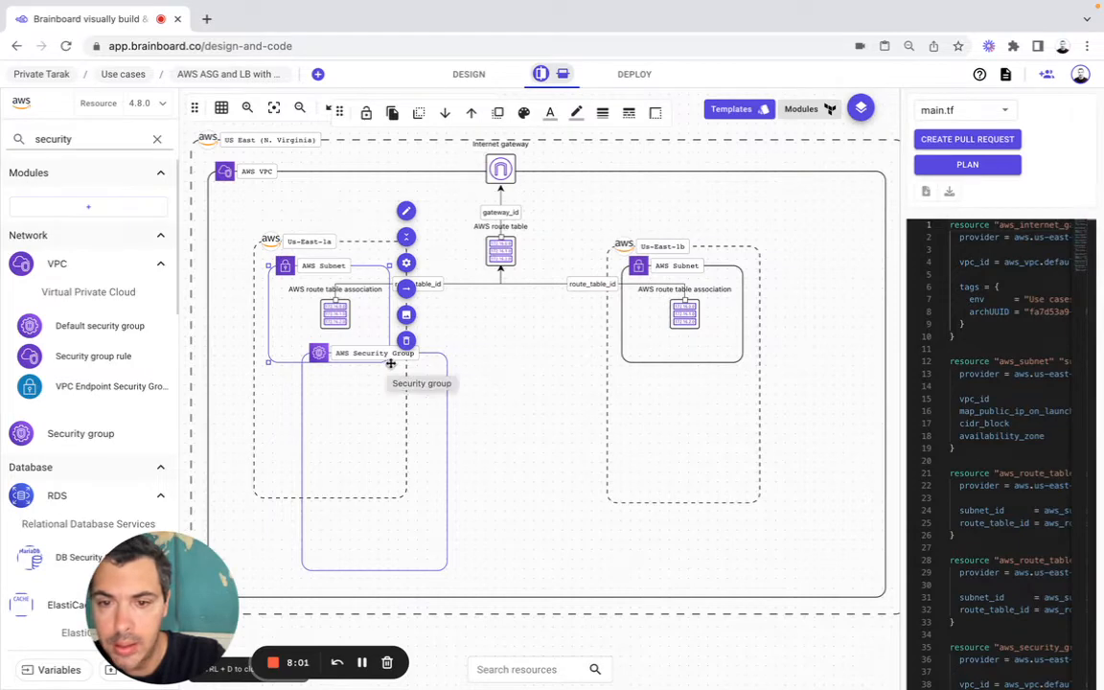
Step: Move the security group between the availability zones with AWS VPC as main parent, and enlarge the Us-East-1a subnet downward
drag(389, 362, 562, 402)
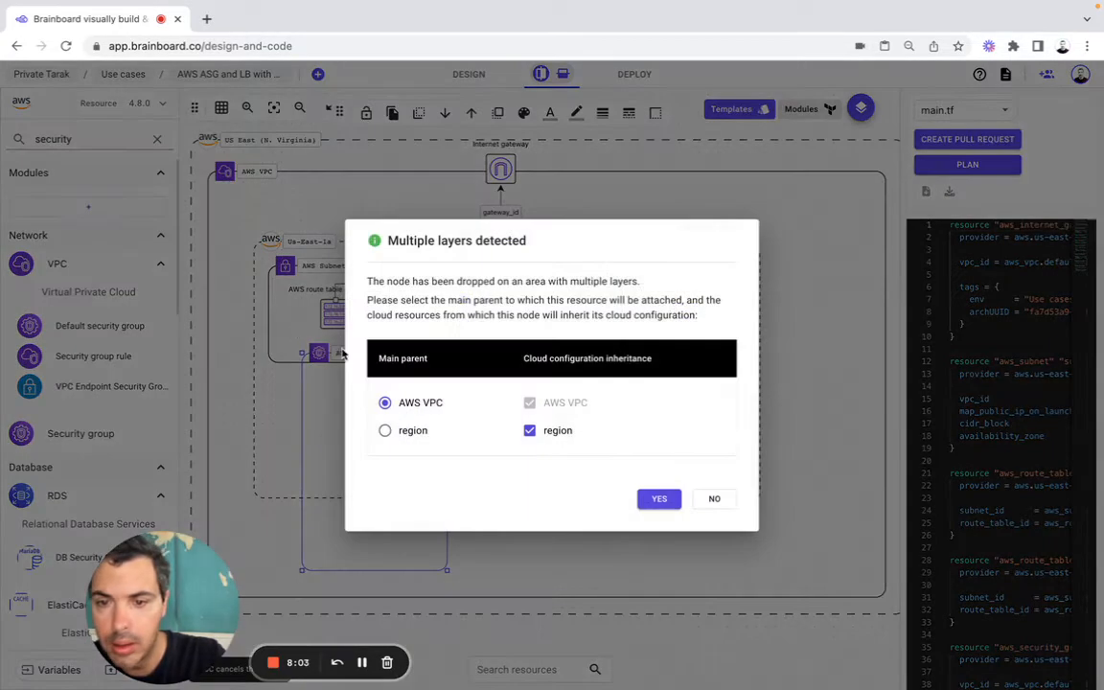
click(659, 502)
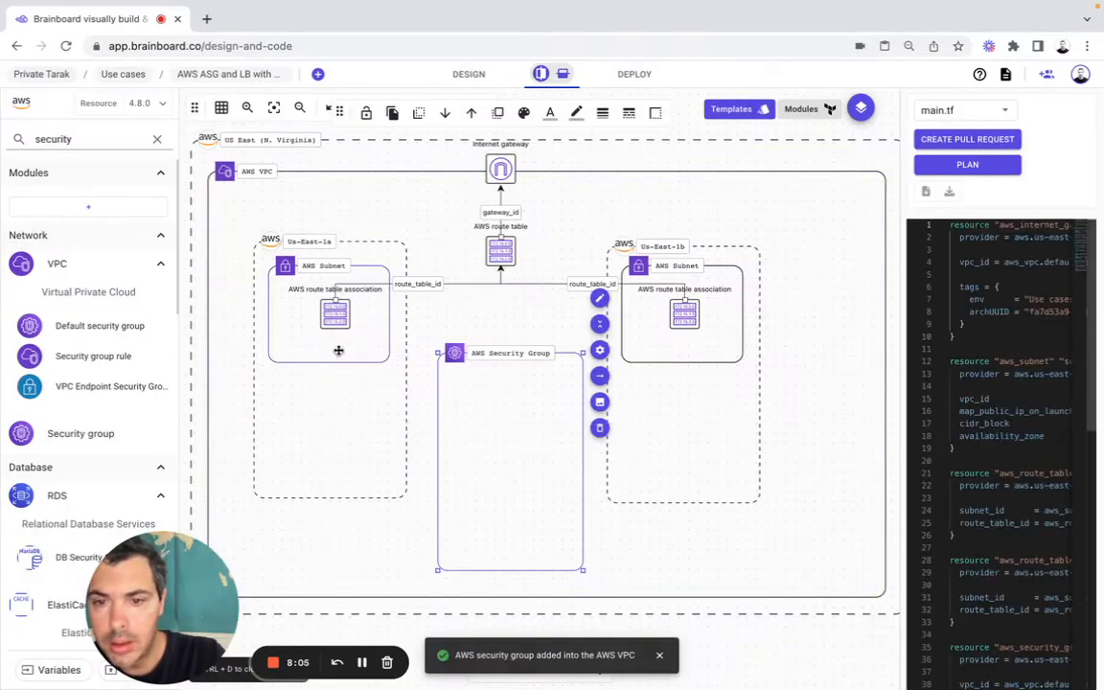
click(384, 361)
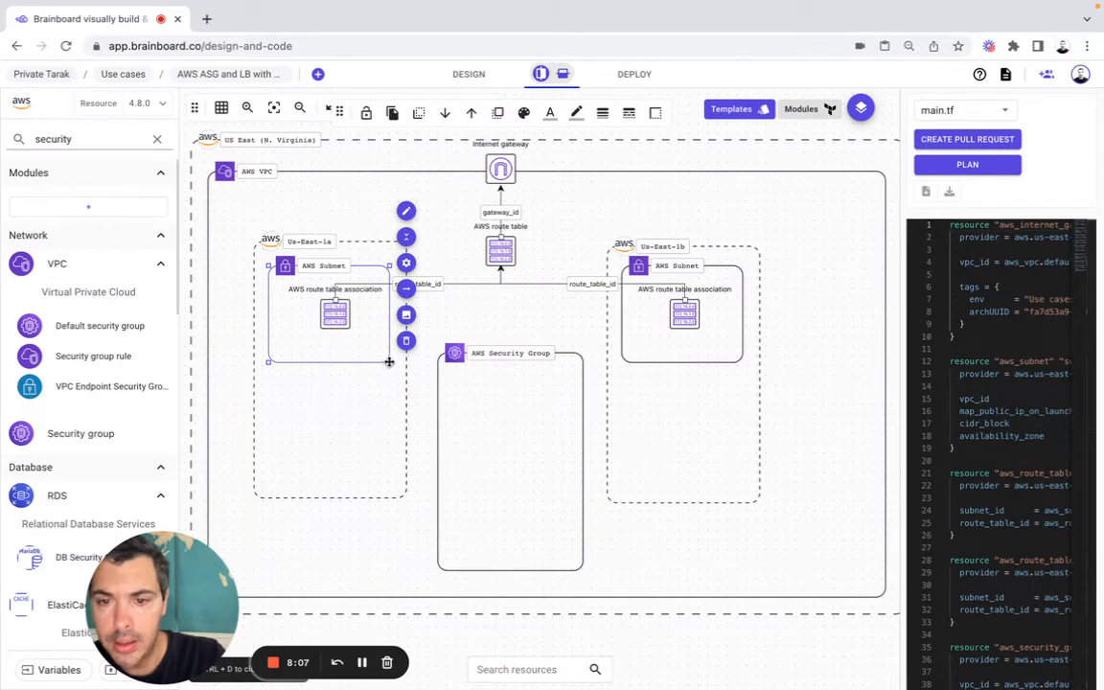
drag(390, 363, 403, 411)
Step: Try placing the security group in Us-East-1a with AZ as main parent, and move it back out into the AWS VPC
click(501, 424)
drag(501, 423, 334, 414)
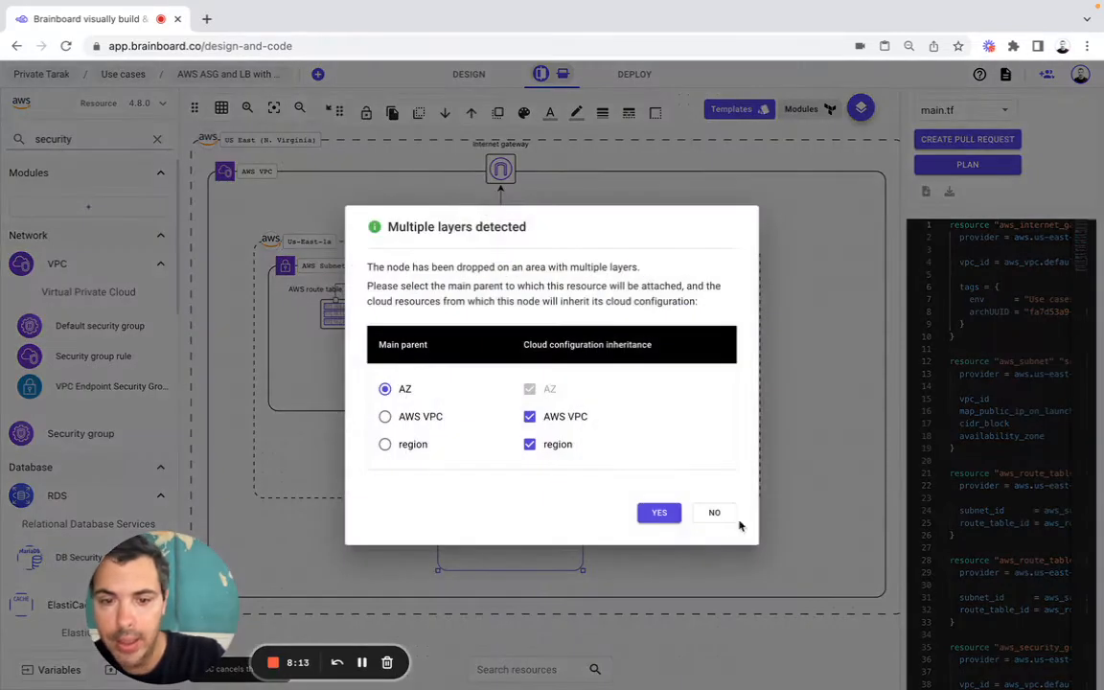
click(655, 516)
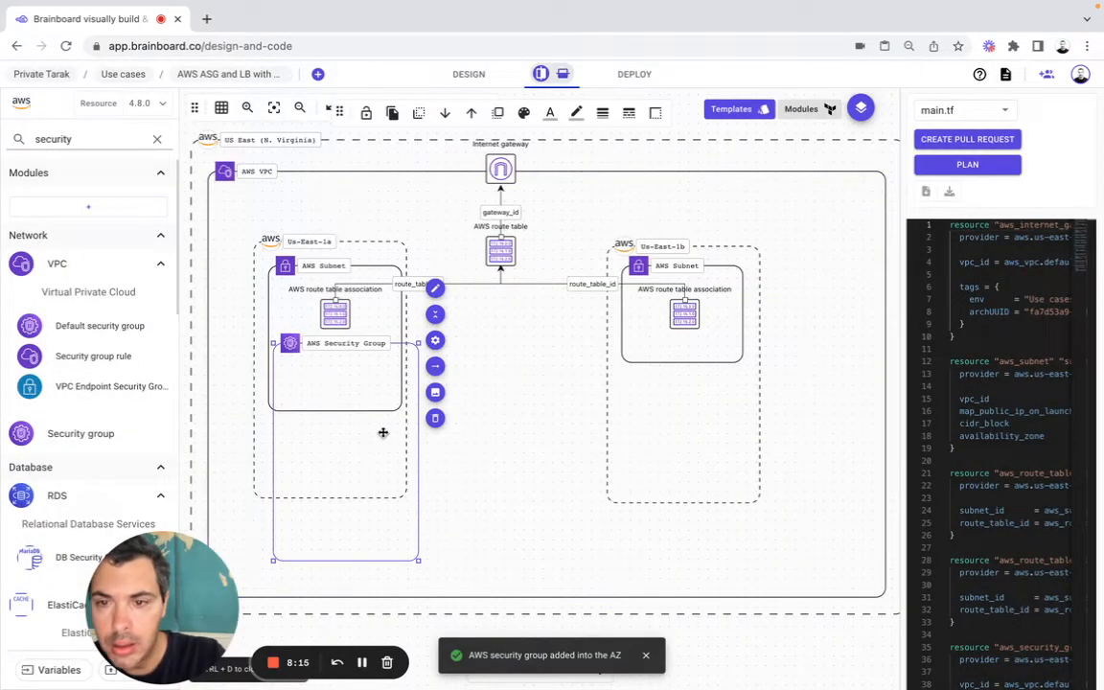
drag(373, 459, 375, 473)
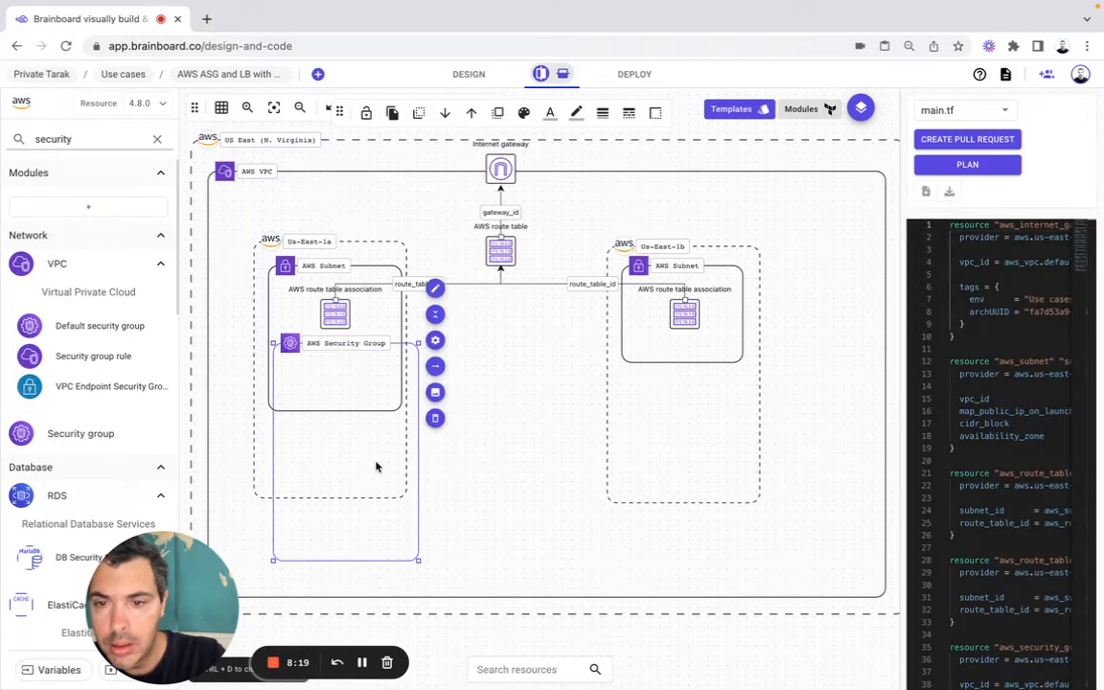
click(400, 408)
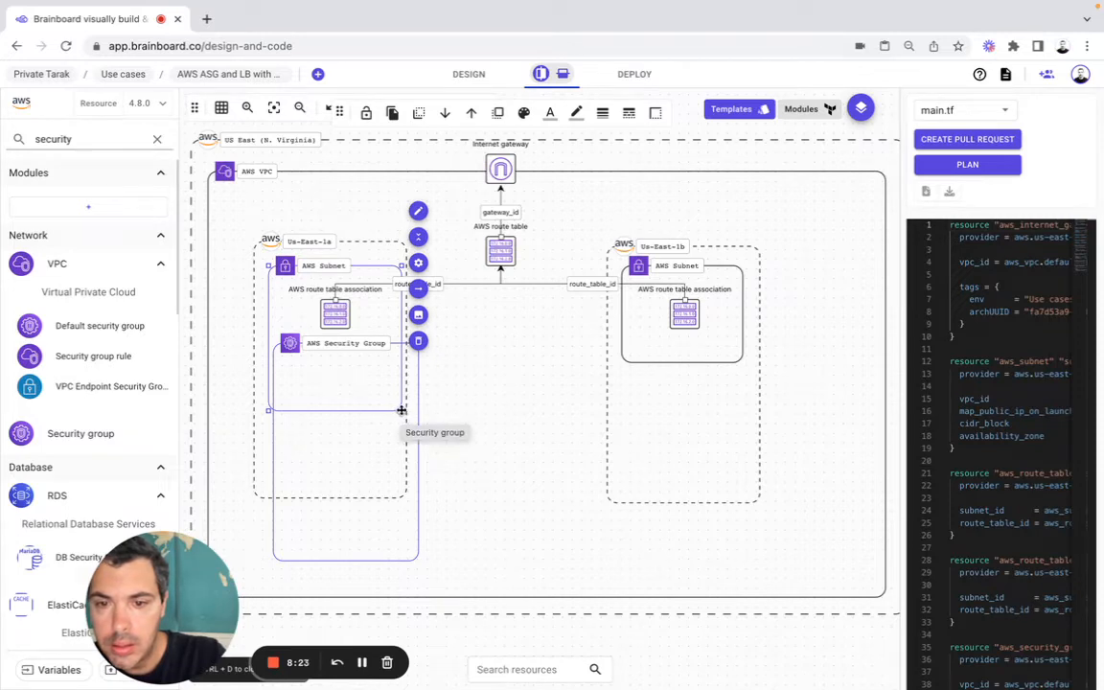
drag(403, 514, 532, 508)
click(660, 500)
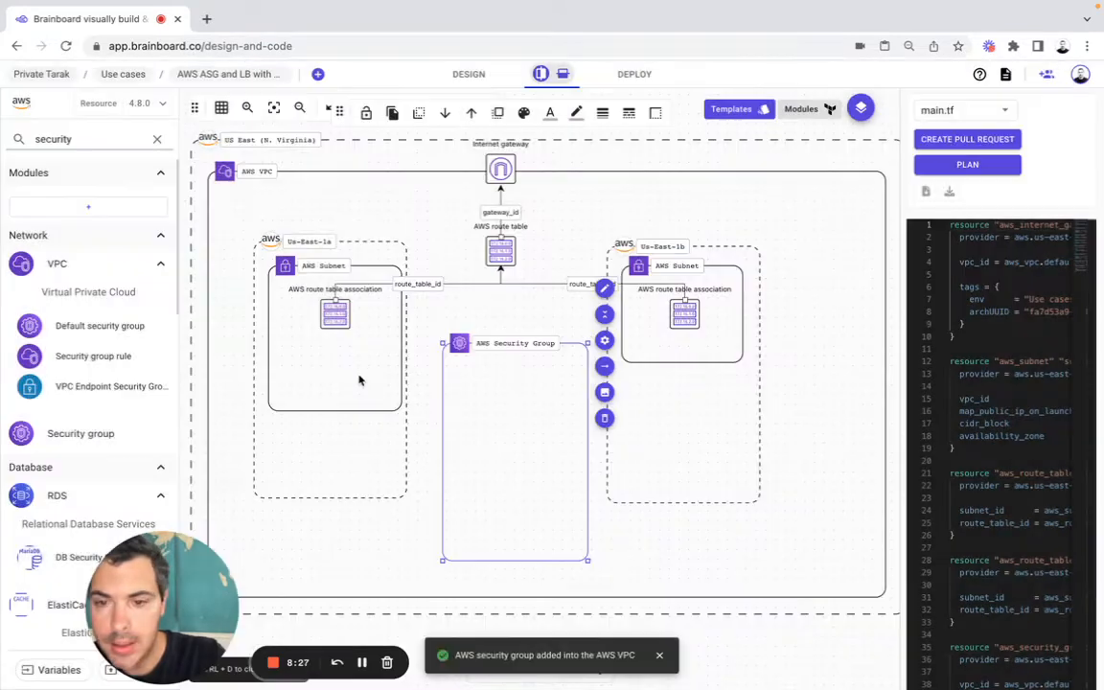
Step: Extend the Us-East-1a subnet further down and move the security group into it with AWS subnet as main parent and all other layers inherited
click(383, 391)
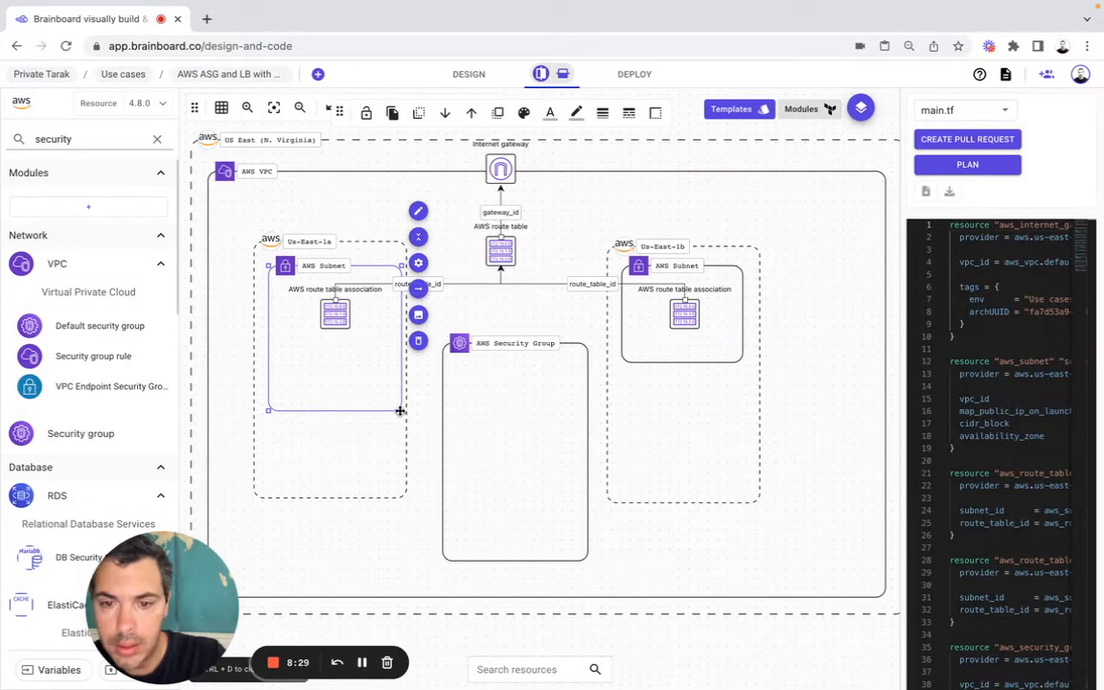
drag(403, 410, 402, 442)
drag(492, 432, 331, 423)
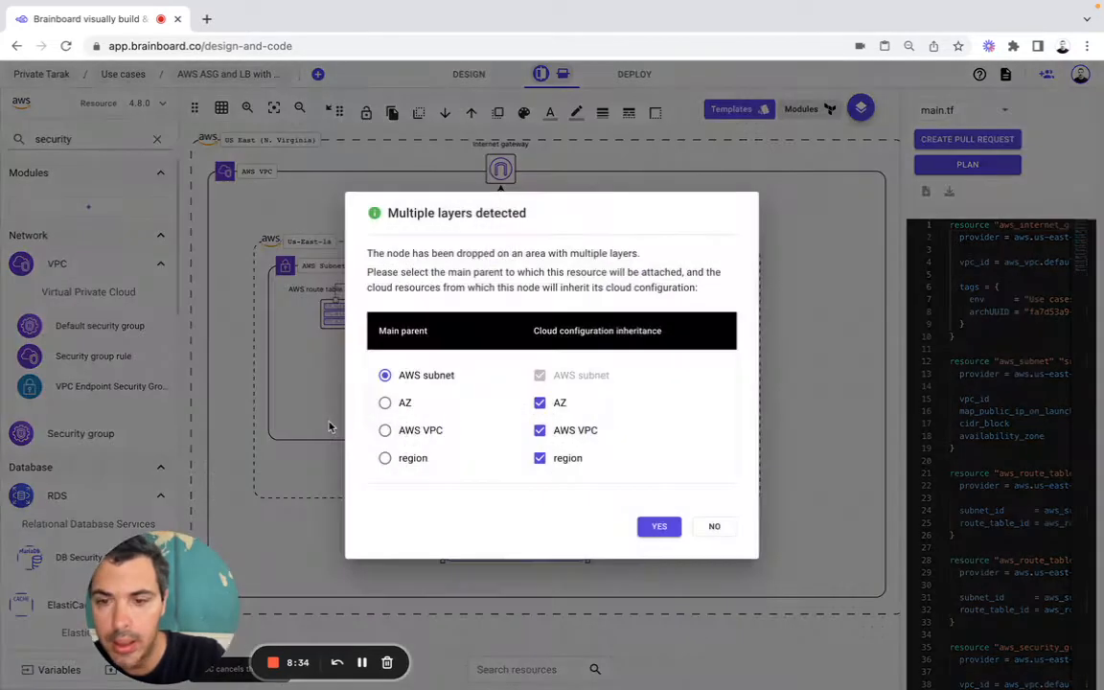
click(657, 526)
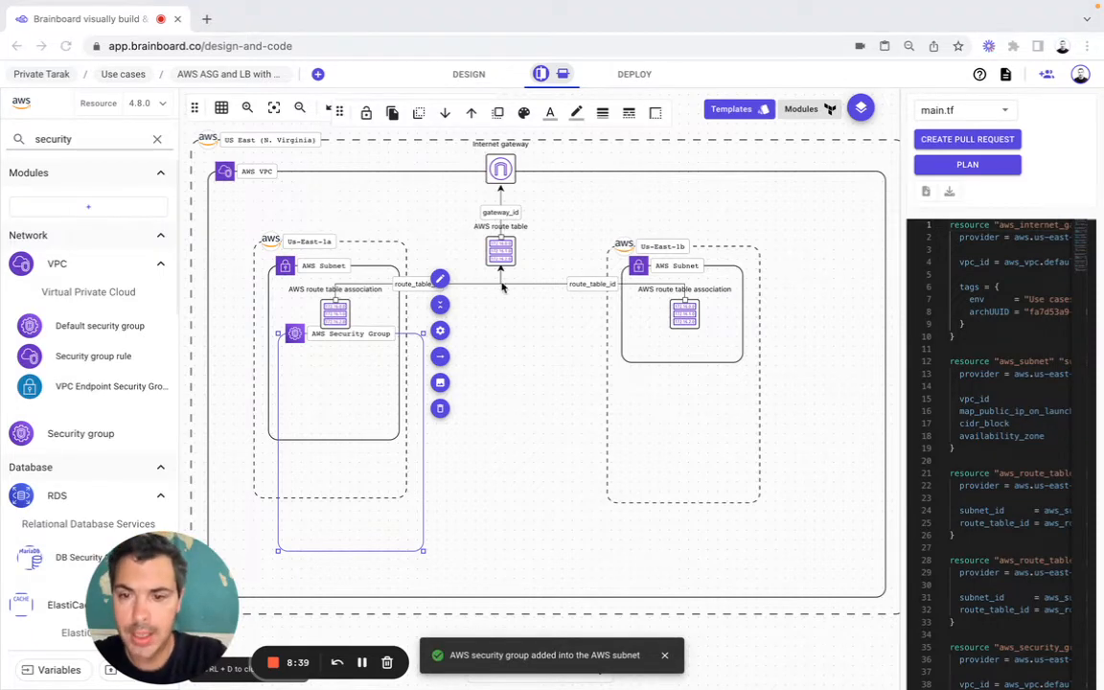
Step: Set the security group's resource name to ec2-sg in its configuration
click(440, 331)
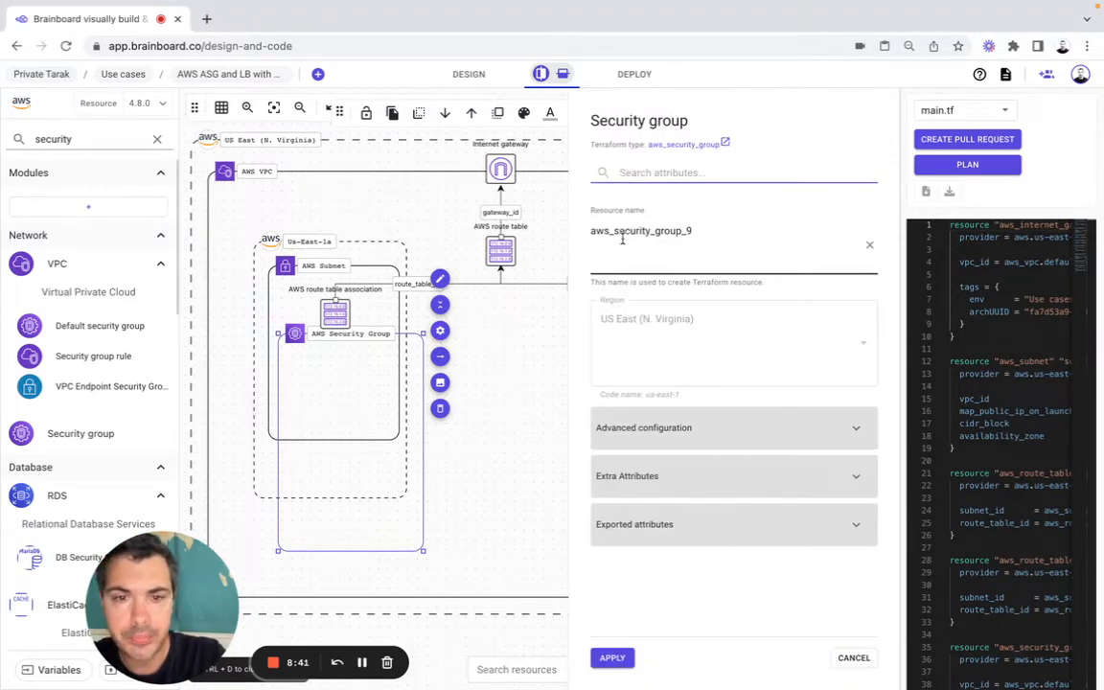
click(637, 231)
text(ec2-sg)
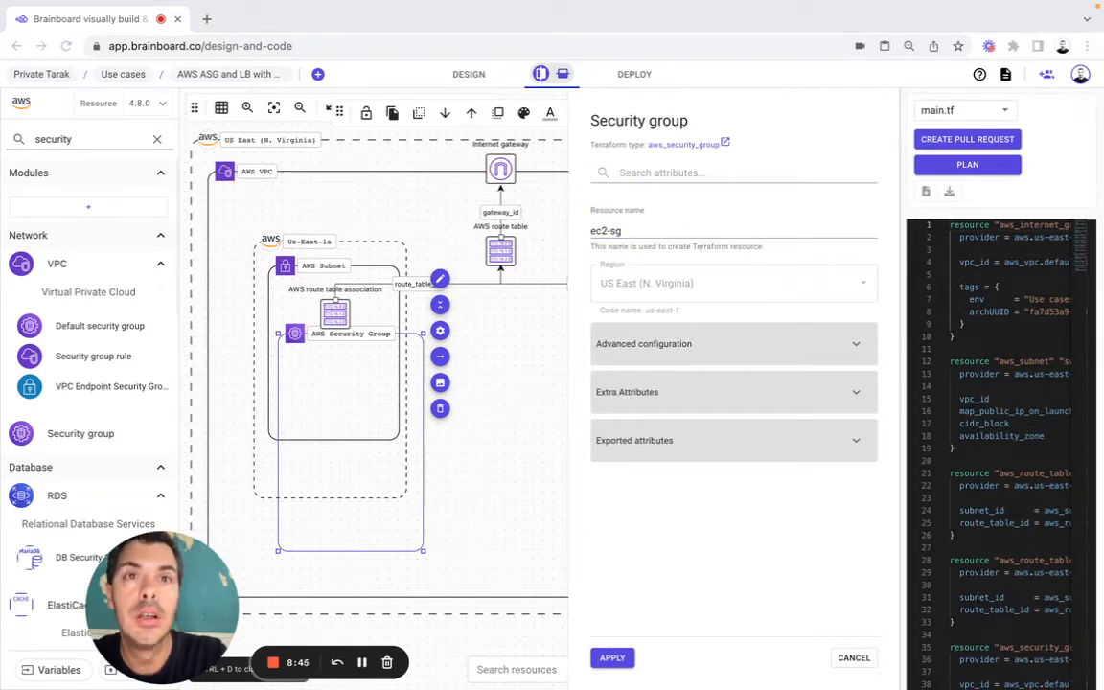
Step: Remove the security group's archUUID and env tags, set its Name to EC2 SG, and apply the configuration
click(671, 345)
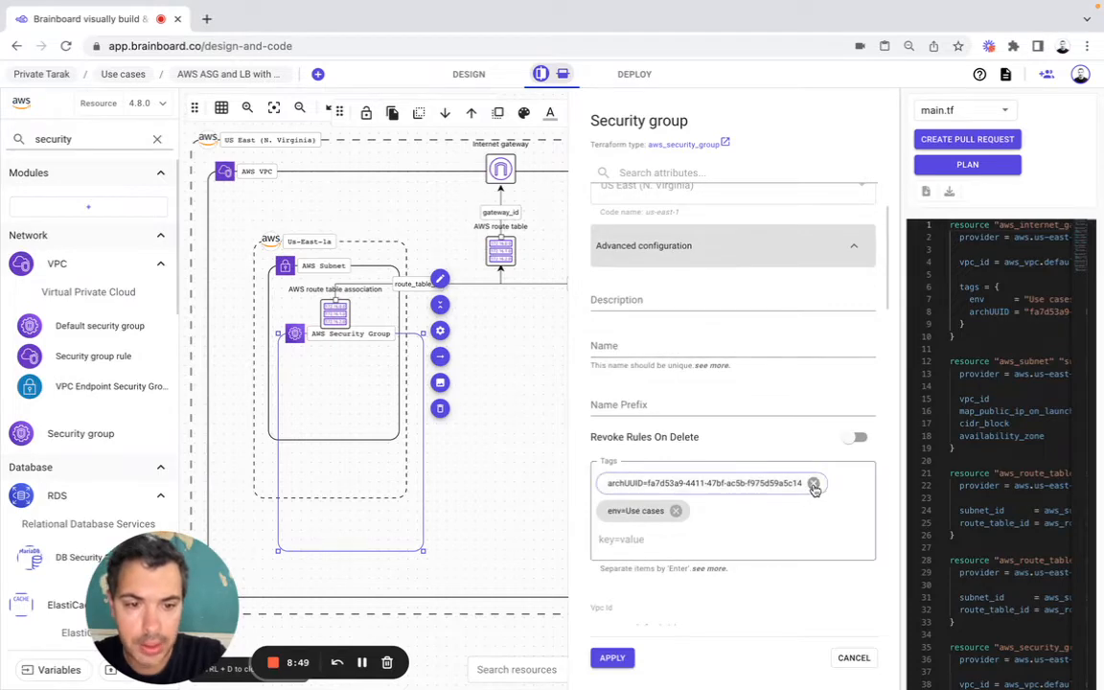
click(813, 483)
click(675, 483)
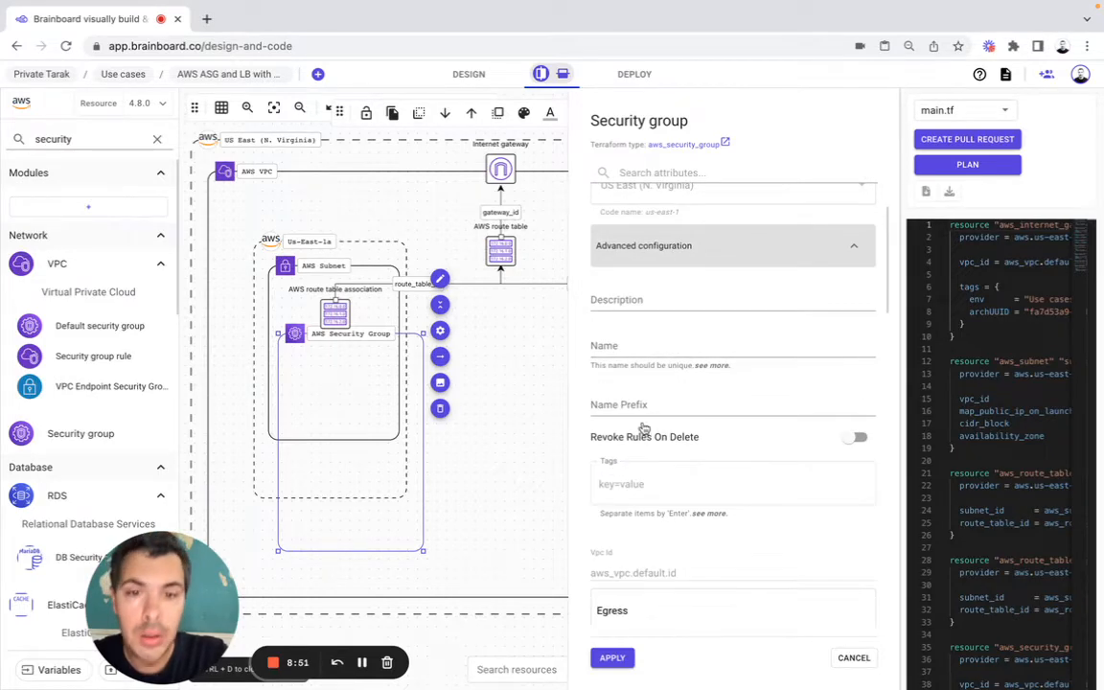
click(605, 350)
text(EC2 SG)
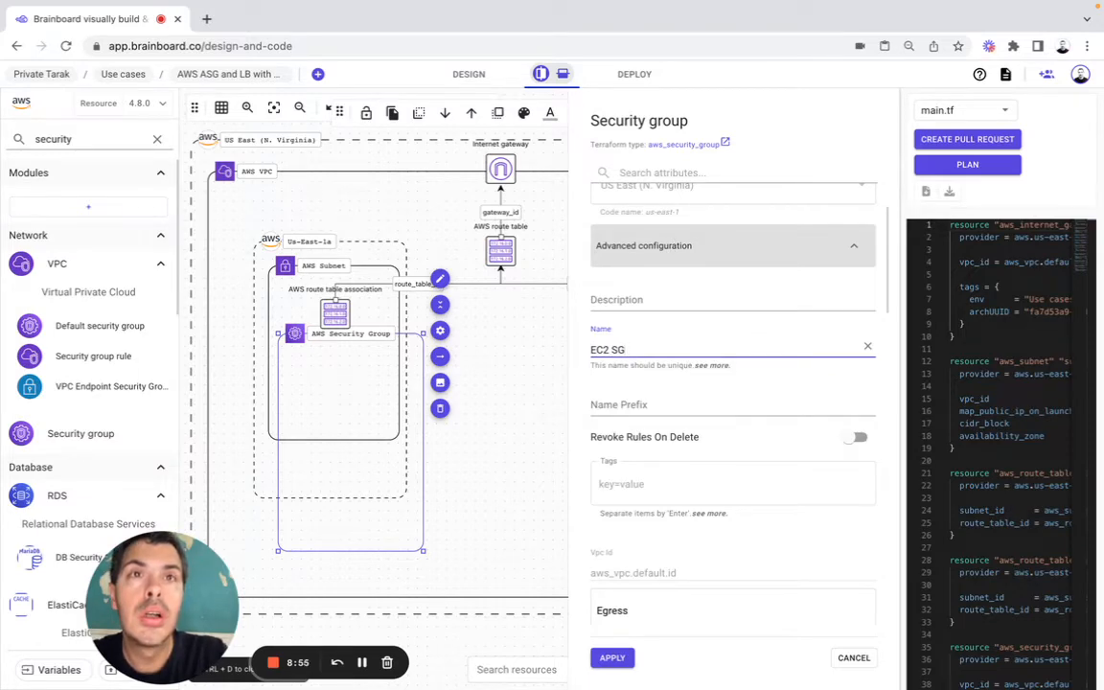
scroll(673, 422, down, 3)
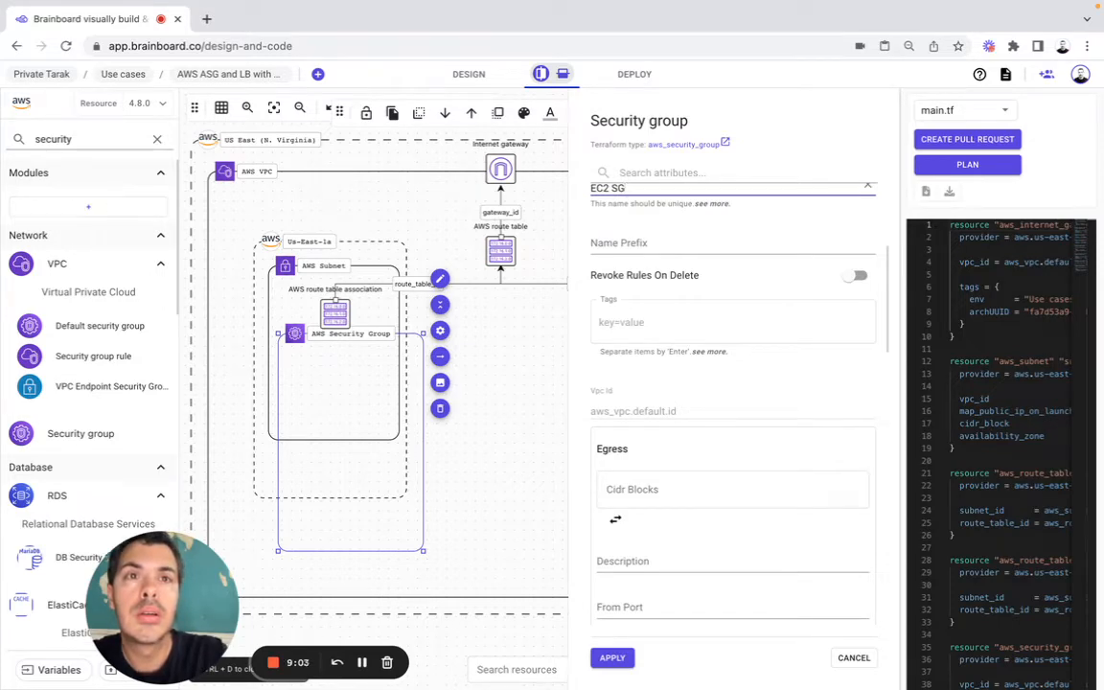
click(612, 658)
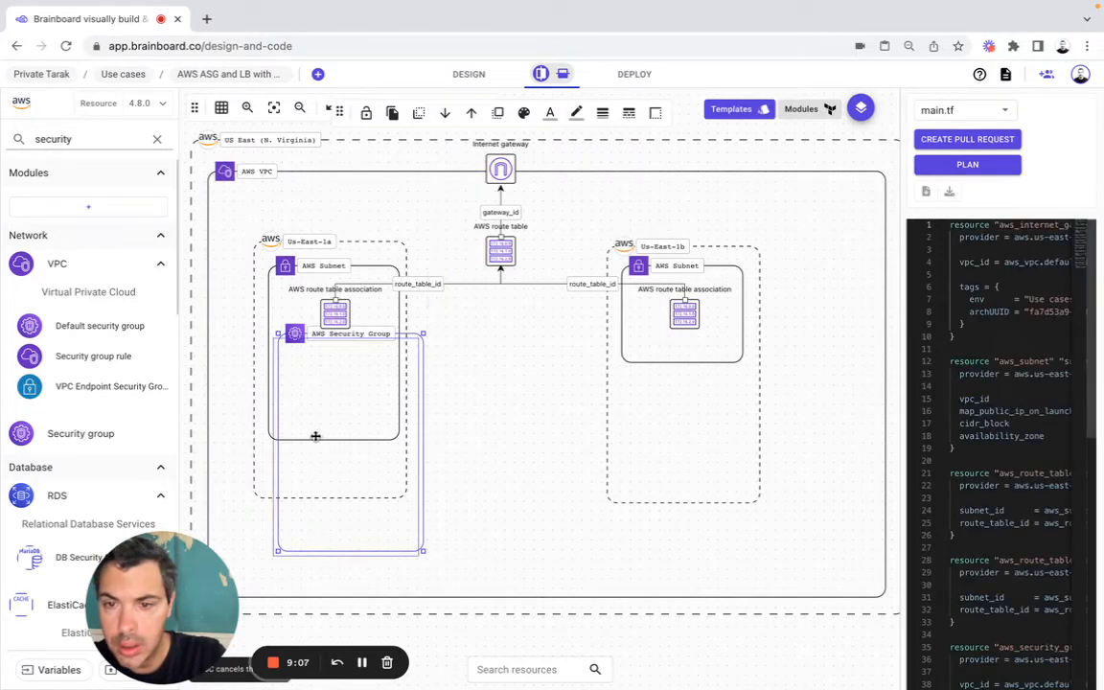
Step: Reshape the security group frame to span both availability zones, with its lower edge just below the Us-East-1a subnet
drag(314, 438, 311, 442)
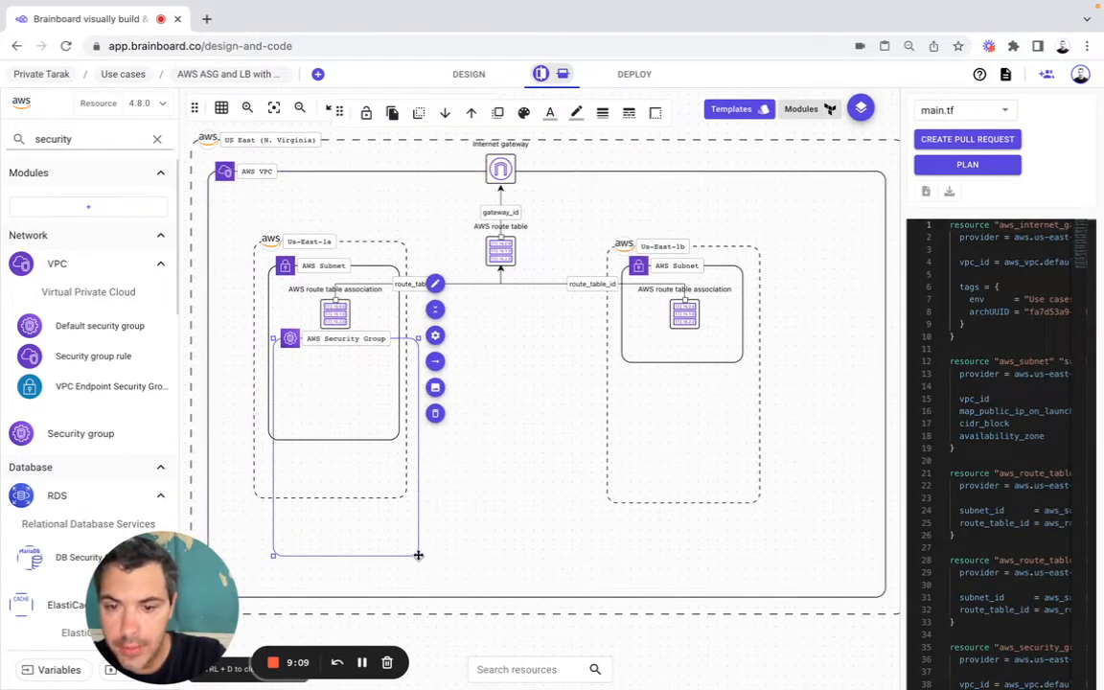
drag(419, 556, 845, 450)
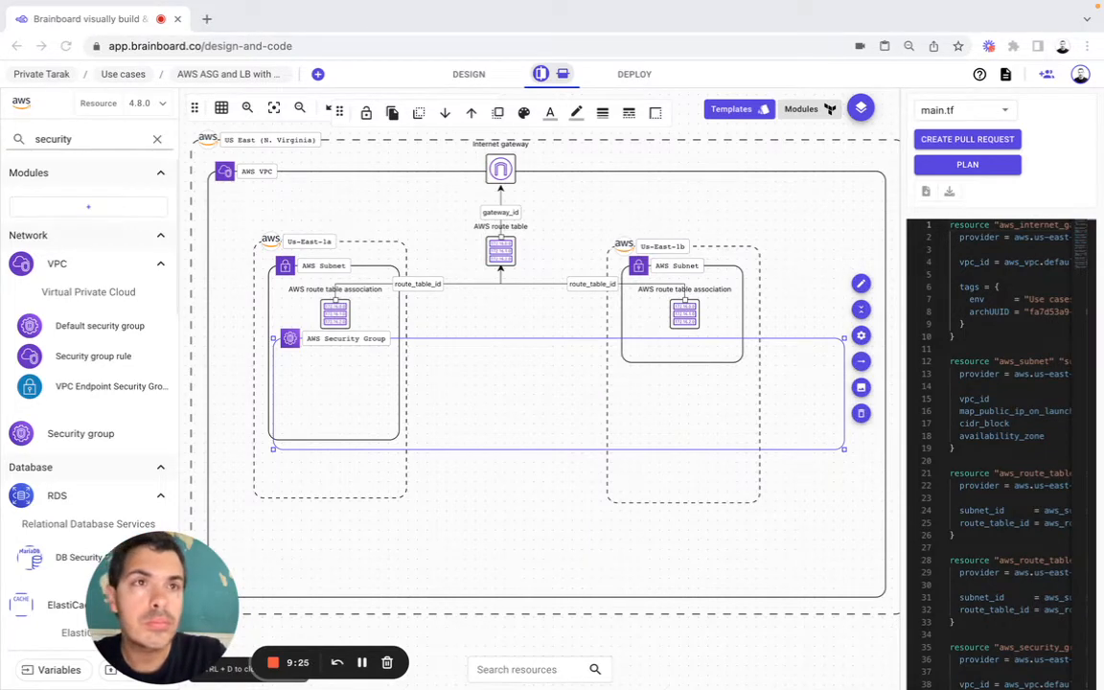
click(833, 450)
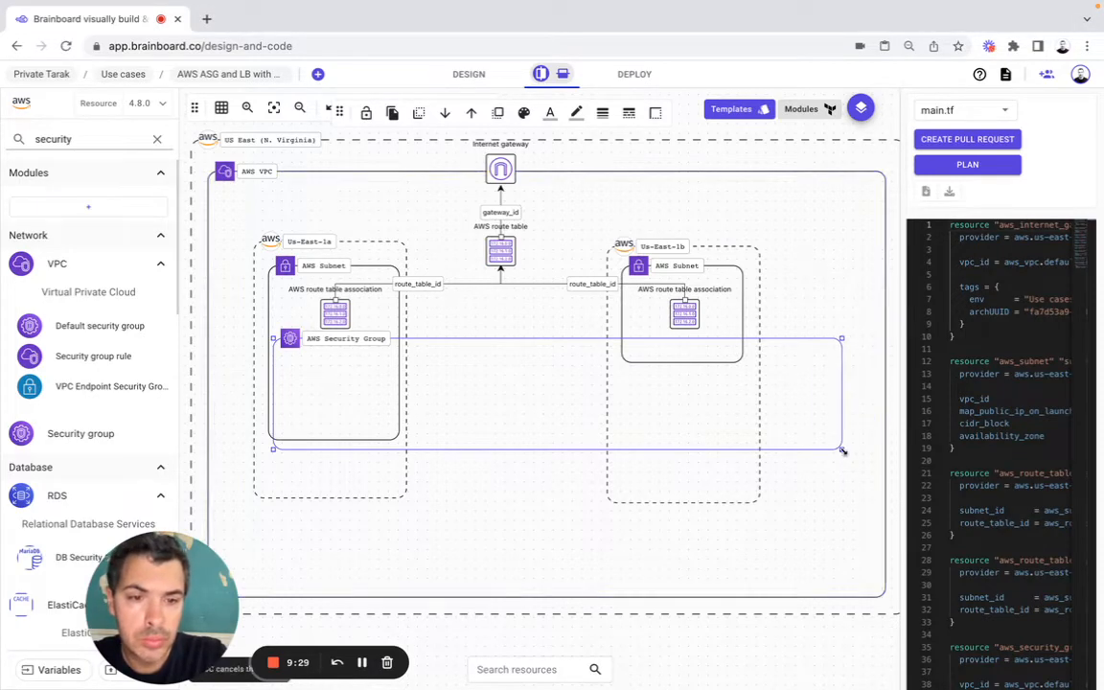
drag(843, 448, 779, 442)
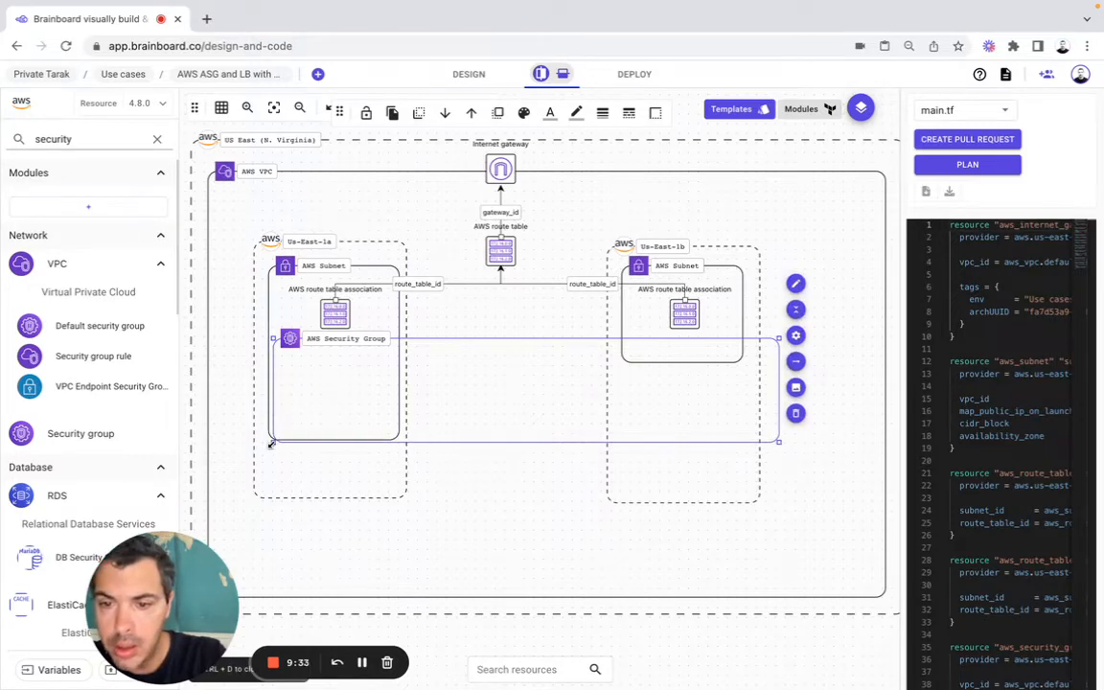
drag(271, 439, 237, 445)
click(199, 576)
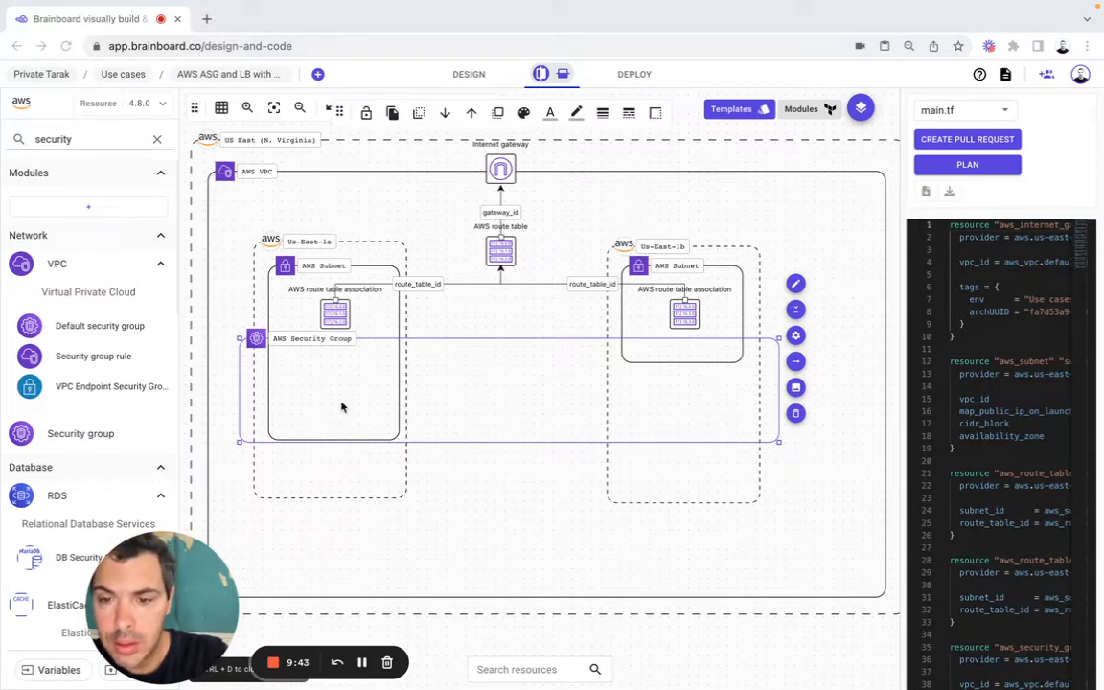
Step: Move the security group down out of the subnets, with AWS VPC as main parent and the region inherited
click(377, 411)
drag(377, 411, 621, 494)
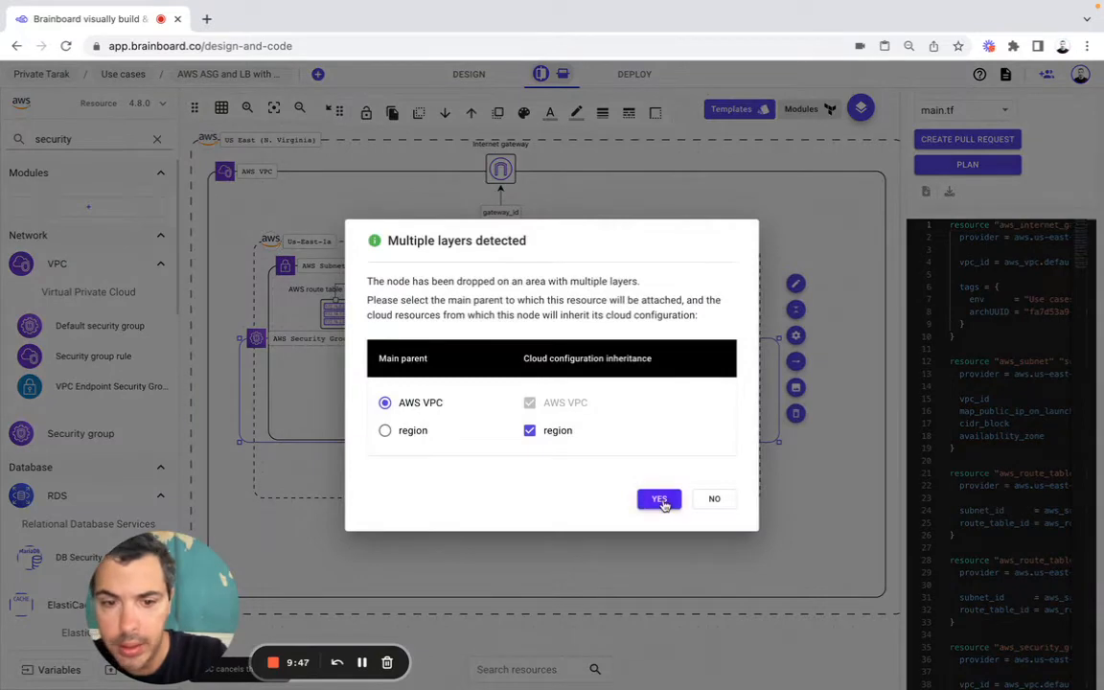
click(659, 499)
Step: Lengthen the Us-East-1a subnet and zone downward, and move the security group back over them with AWS subnet as main parent and other layers inherited
click(336, 389)
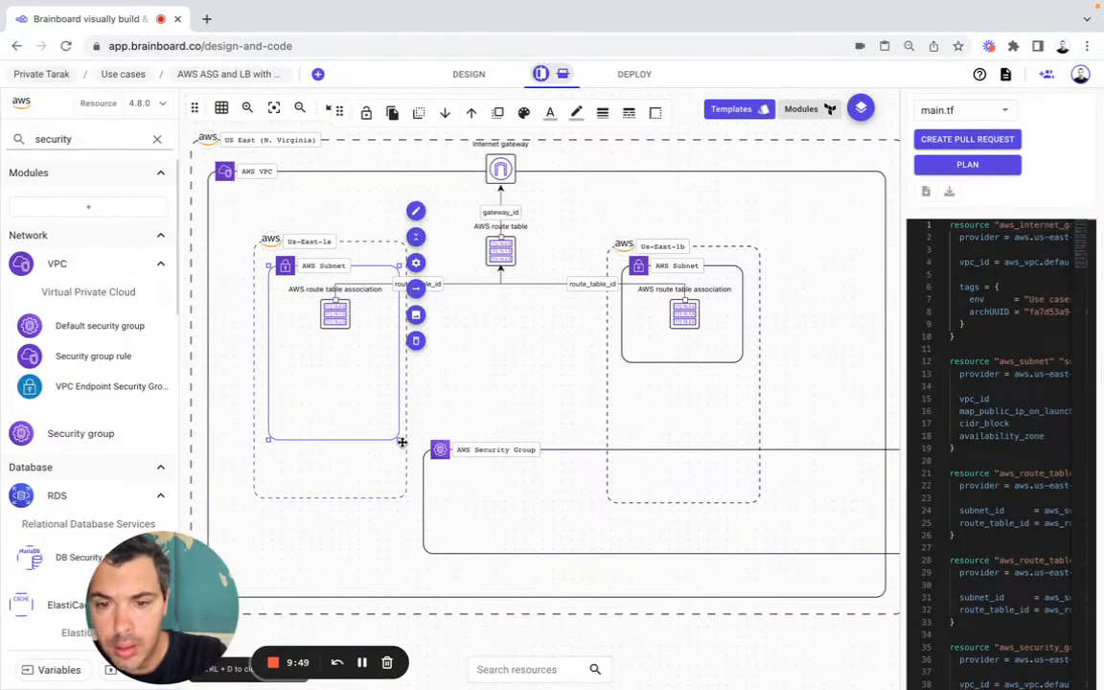
drag(401, 440, 406, 490)
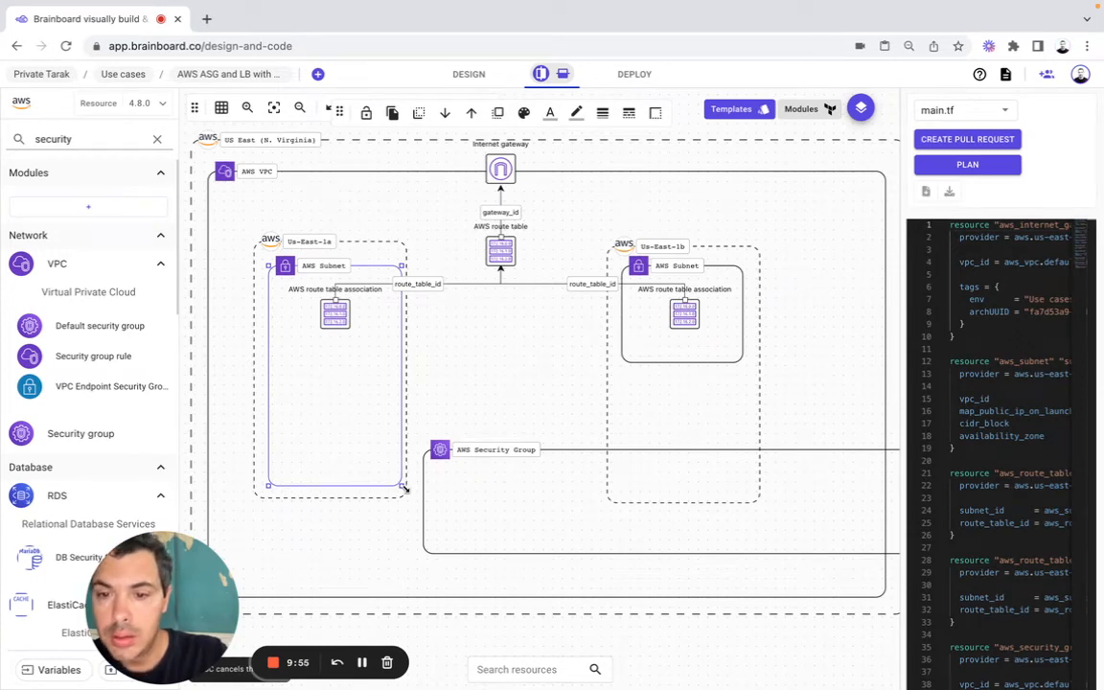
click(406, 497)
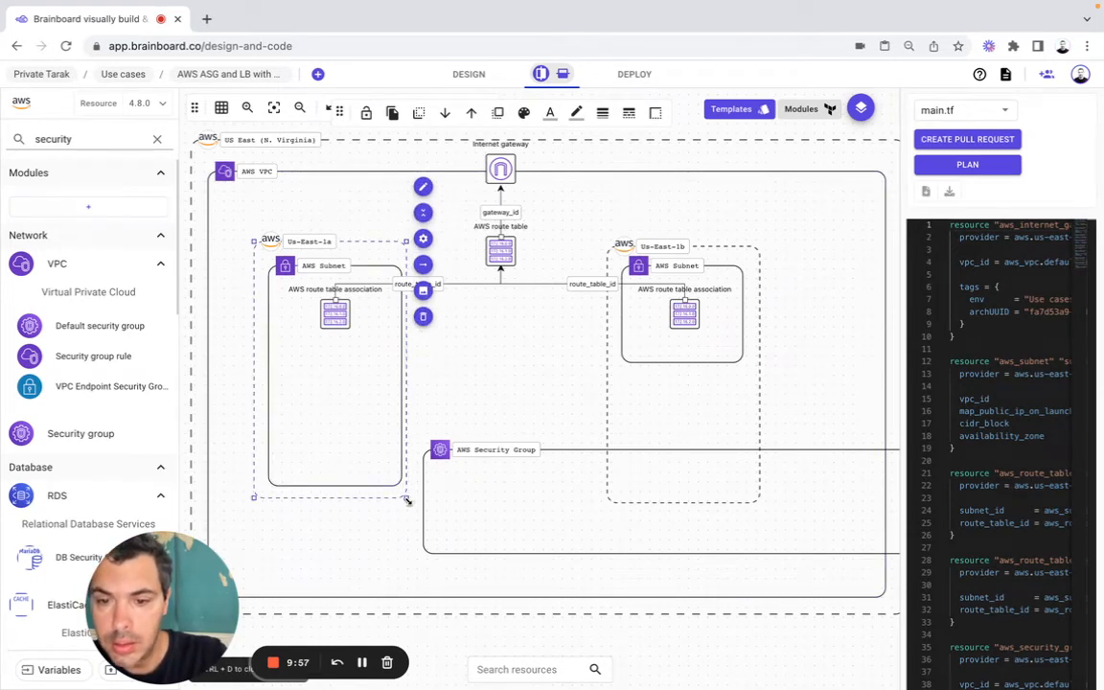
drag(406, 498, 412, 573)
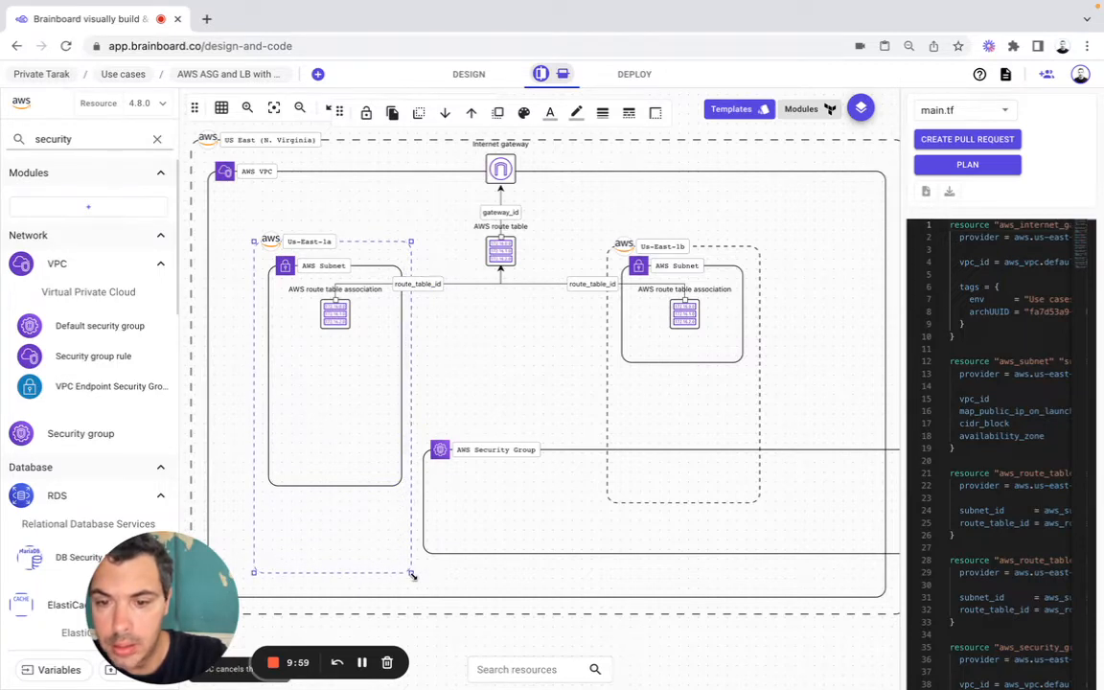
drag(518, 510, 336, 436)
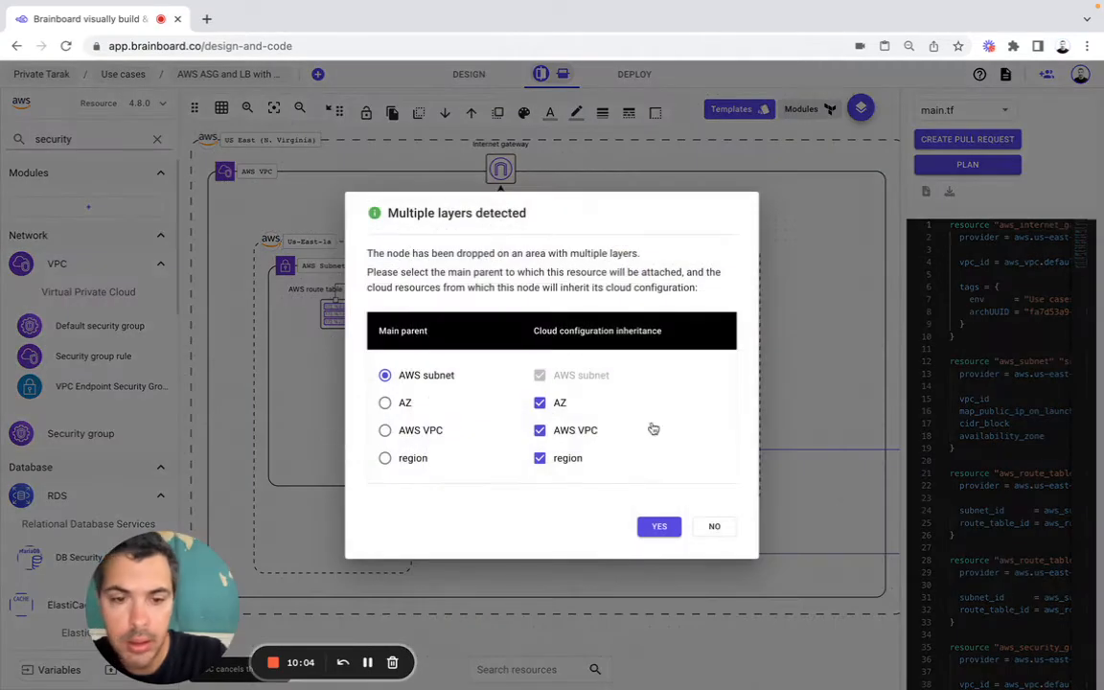
click(660, 526)
Step: Extend the Us-East-1b subnet and zone downward to match Us-East-1a, and widen the security group frame past the Us-East-1b zone's outer edge
click(736, 357)
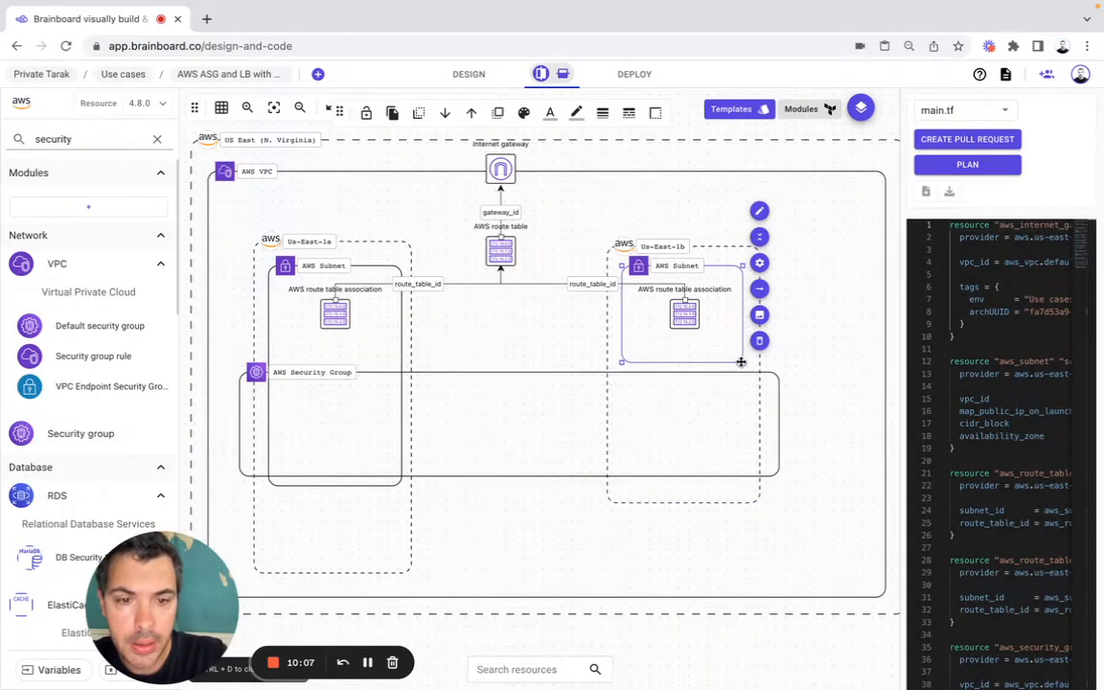
drag(736, 357, 766, 543)
drag(766, 541, 759, 490)
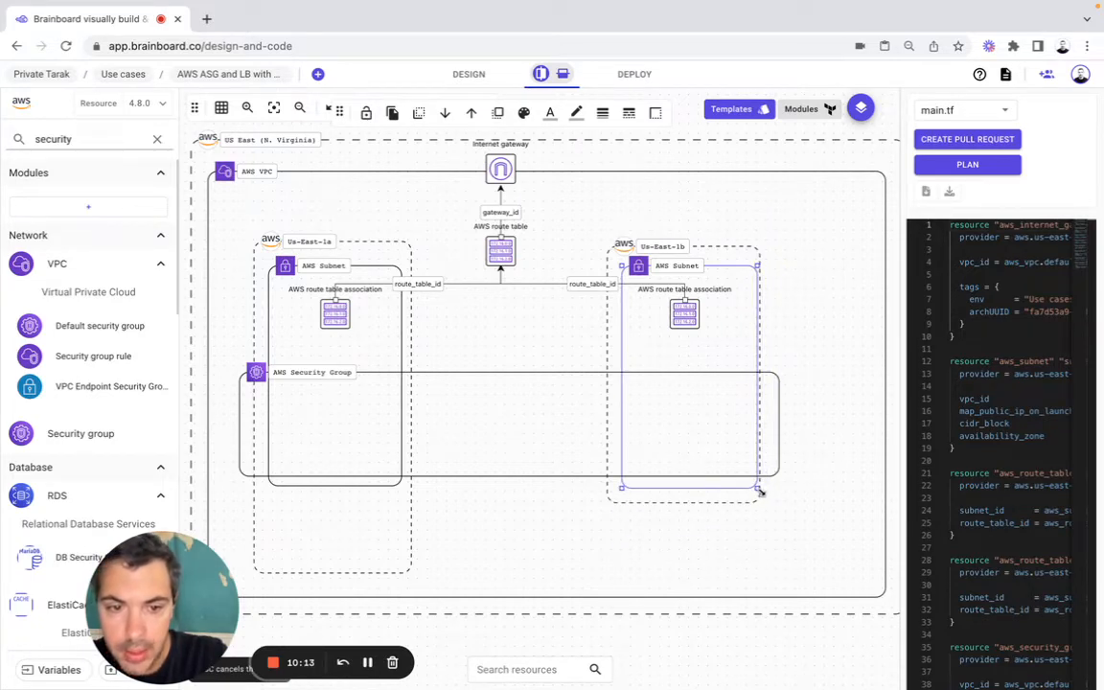
click(760, 502)
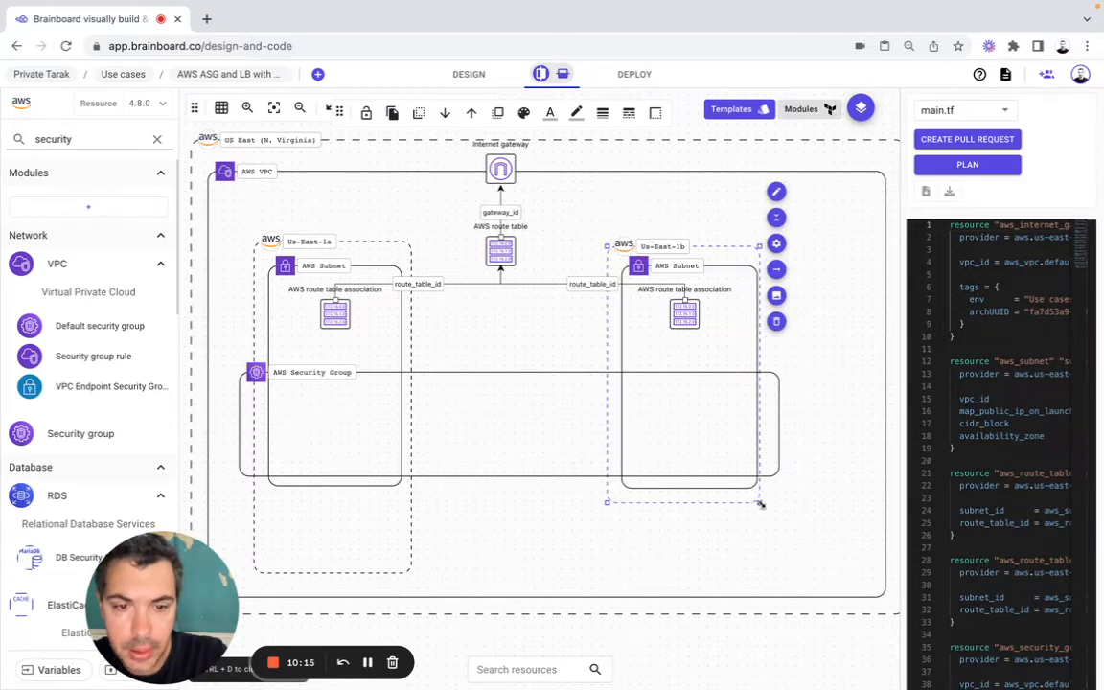
drag(760, 504, 776, 571)
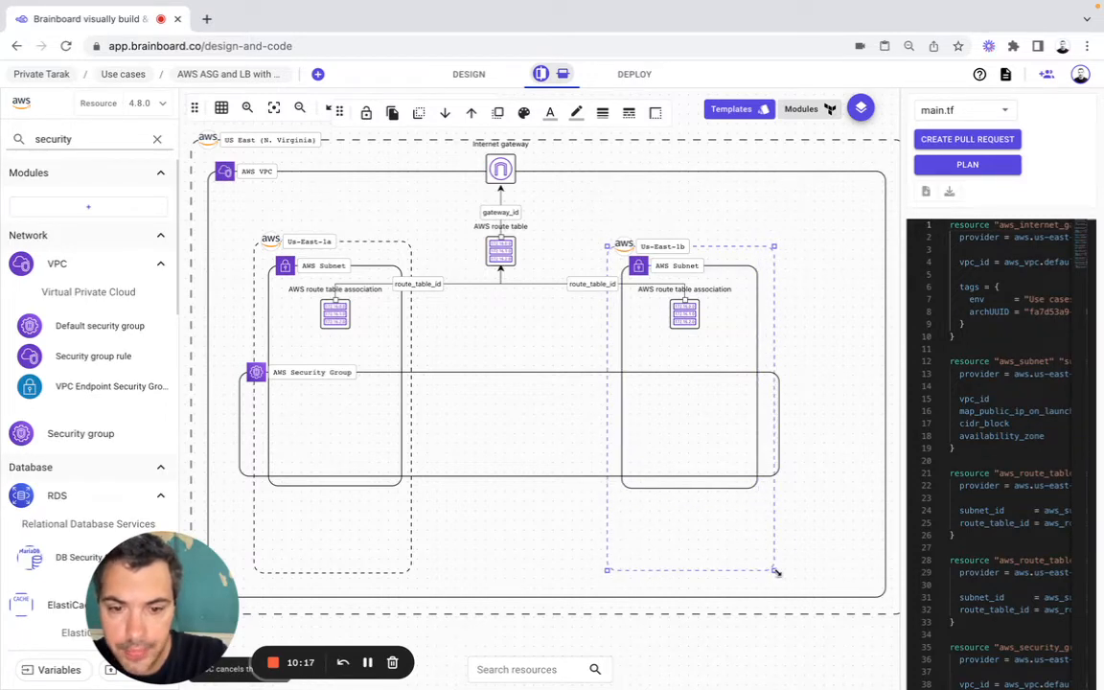
click(773, 449)
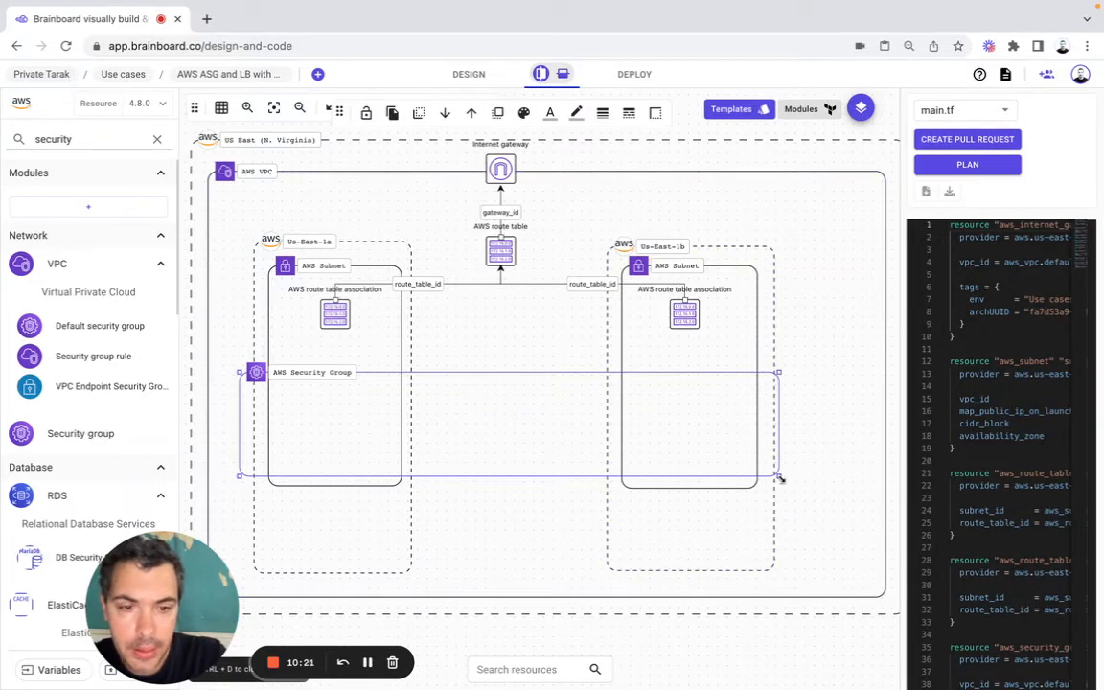
drag(779, 476, 791, 480)
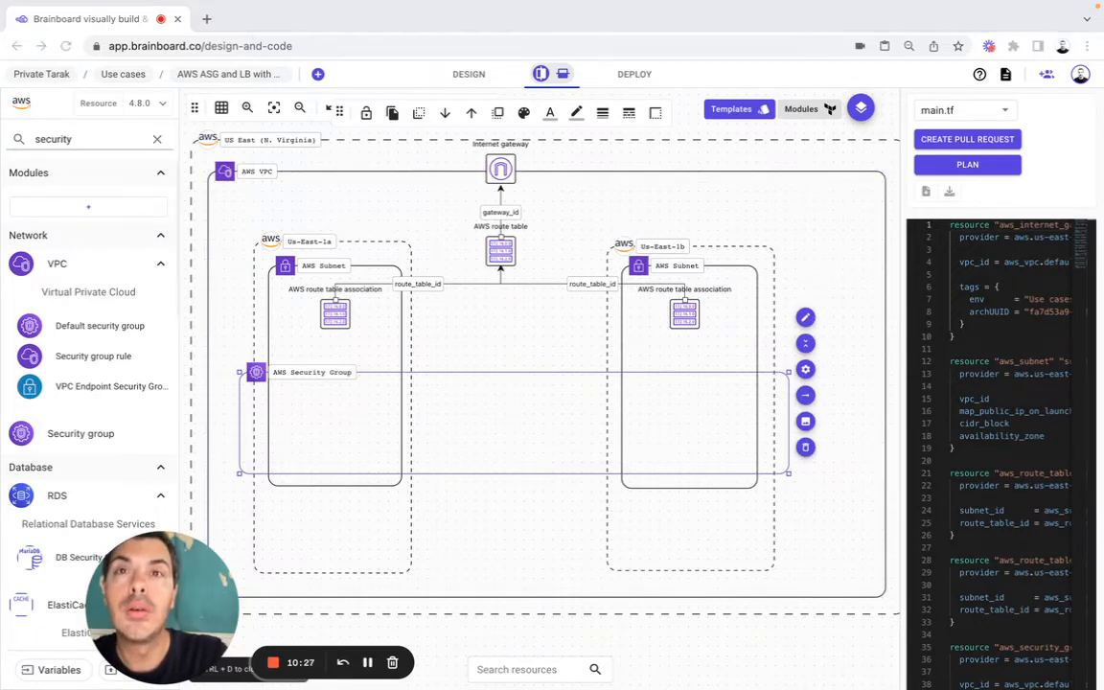
Step: Find the ASG resource by searching for asg and place it inside the security group over the Us-East-1a subnet
click(69, 141)
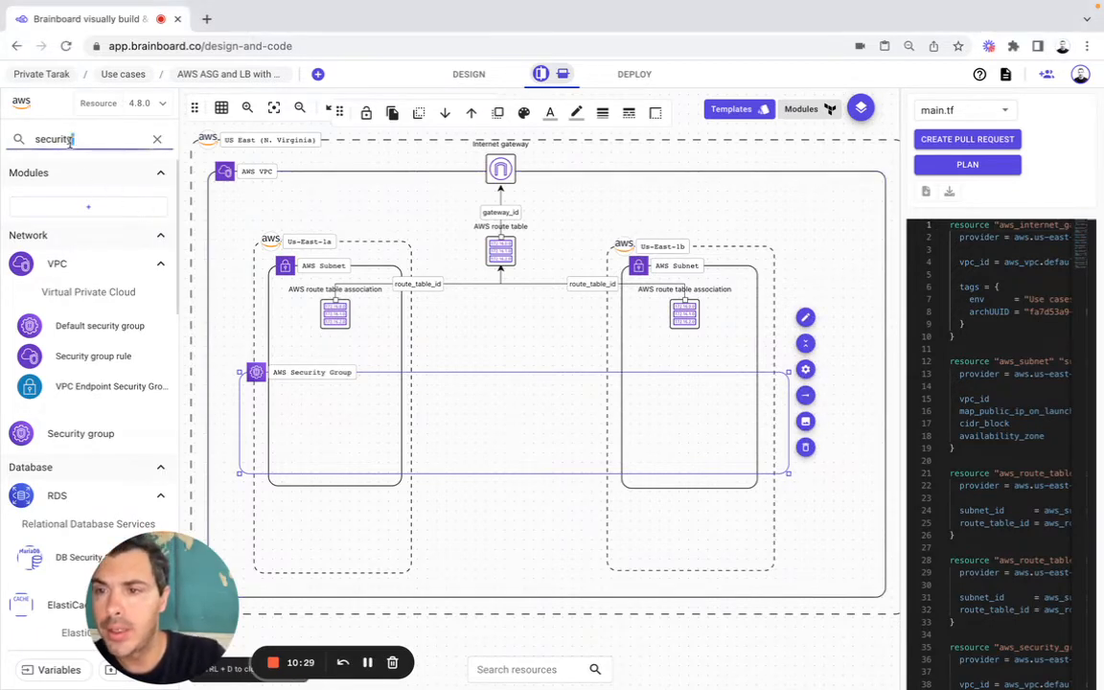
double_click(69, 141)
text(asg)
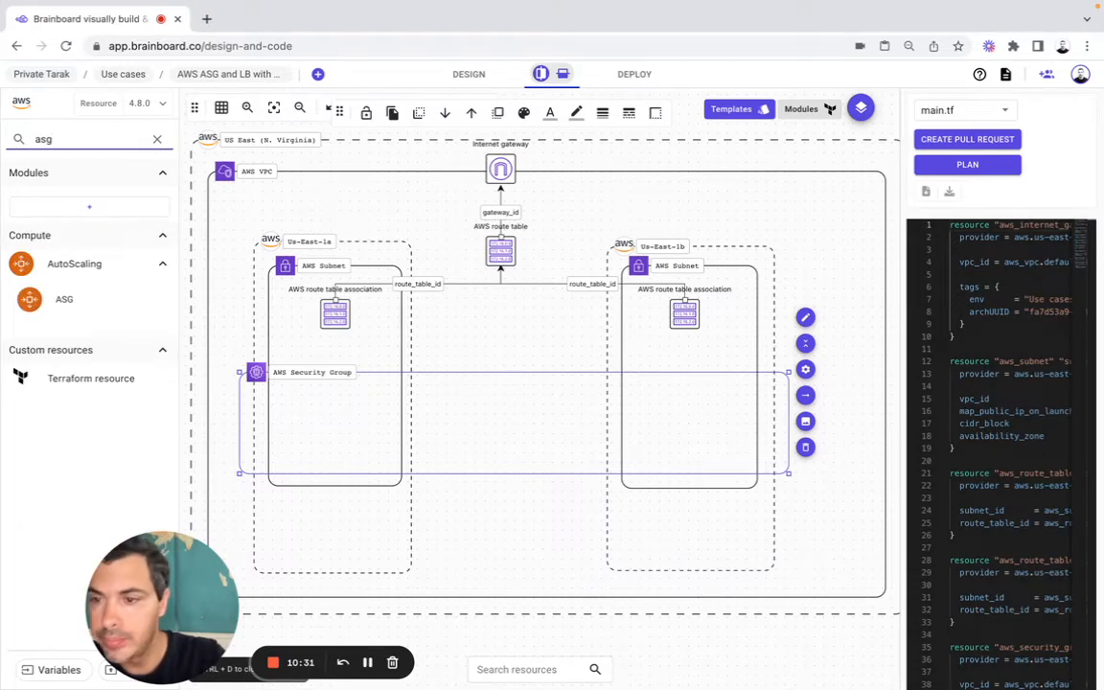
drag(63, 301, 331, 419)
click(714, 538)
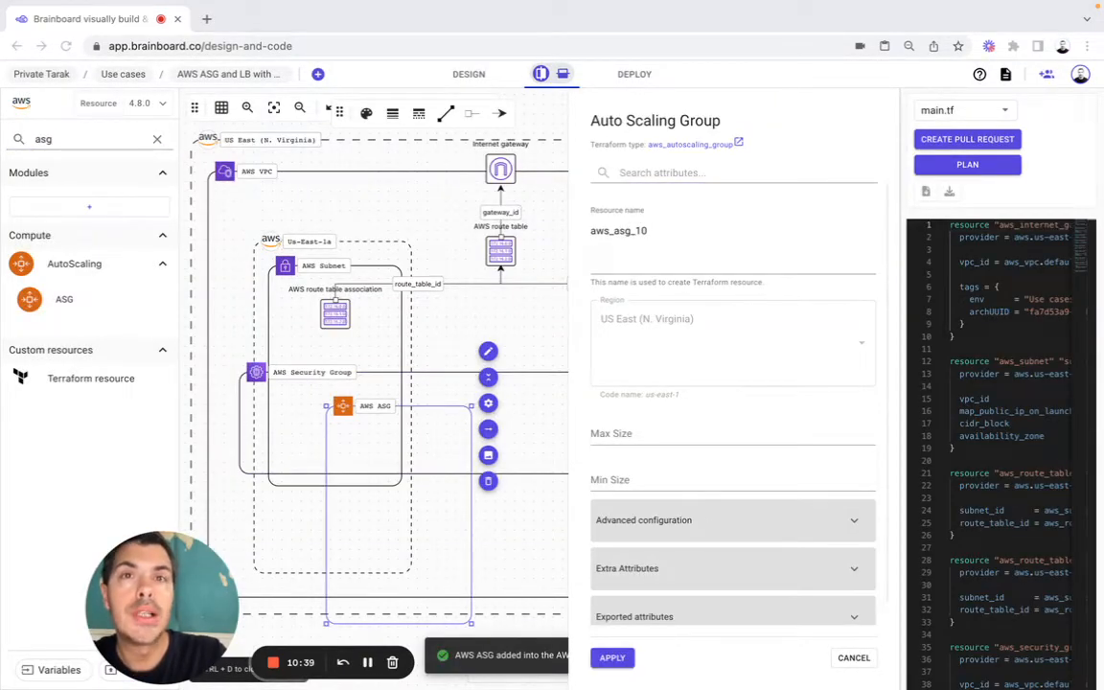
Step: Set the auto scaling group's resource name to web, Max Size to 2 and Min Size to 1
double_click(610, 231)
text(web)
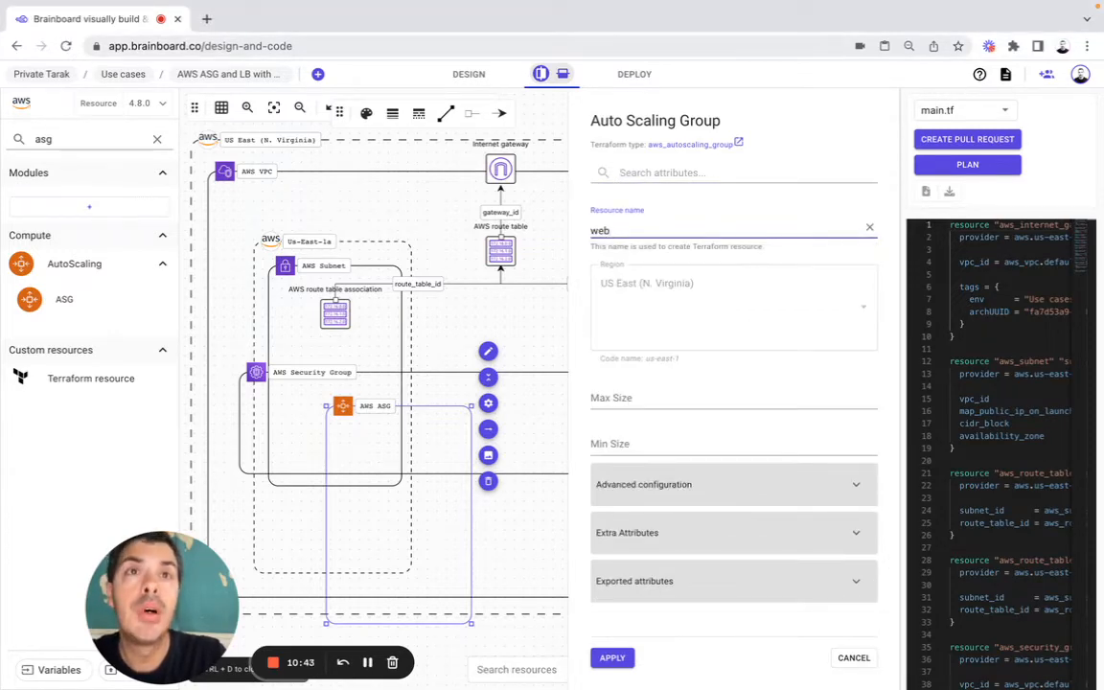
click(599, 353)
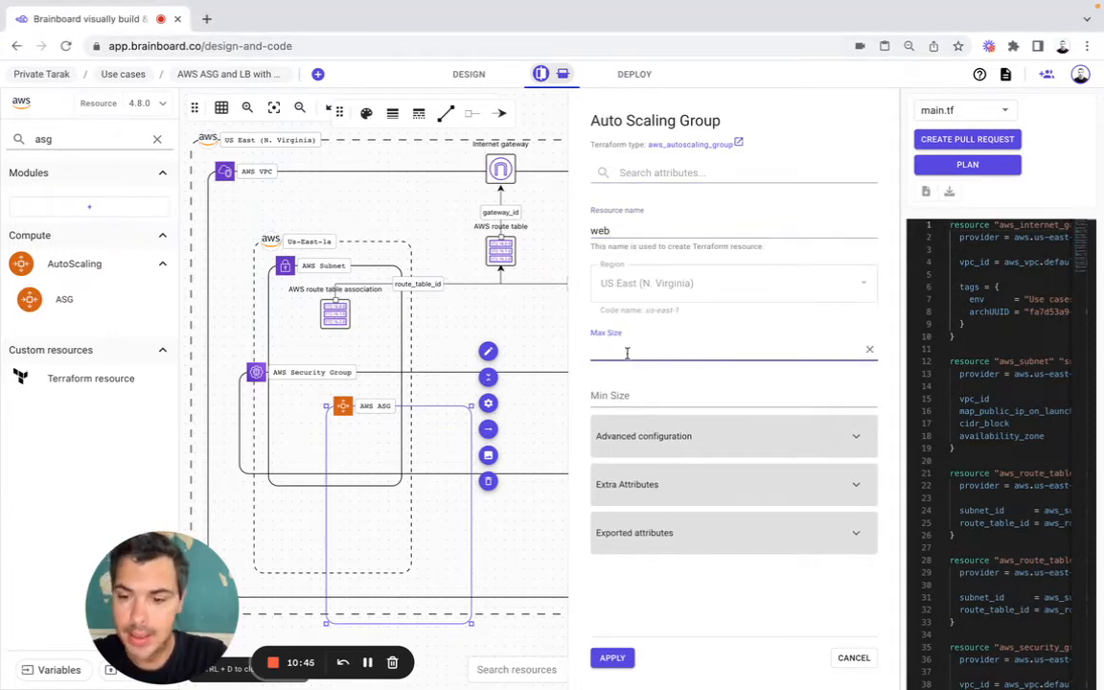
text(2)
click(632, 400)
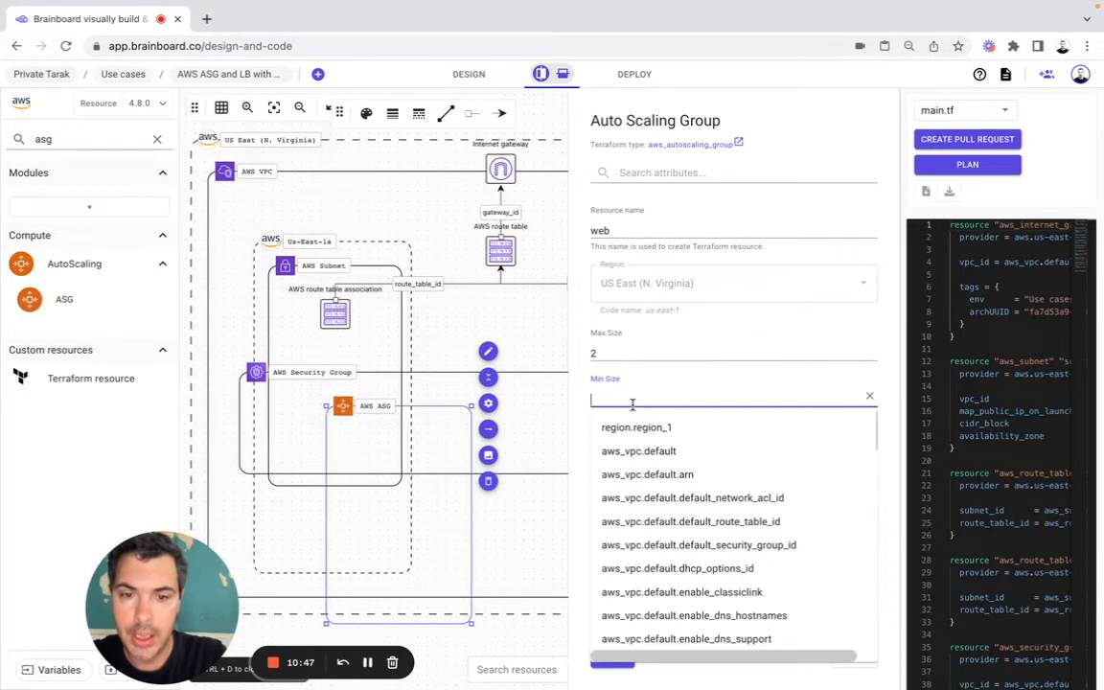
text(1)
click(584, 393)
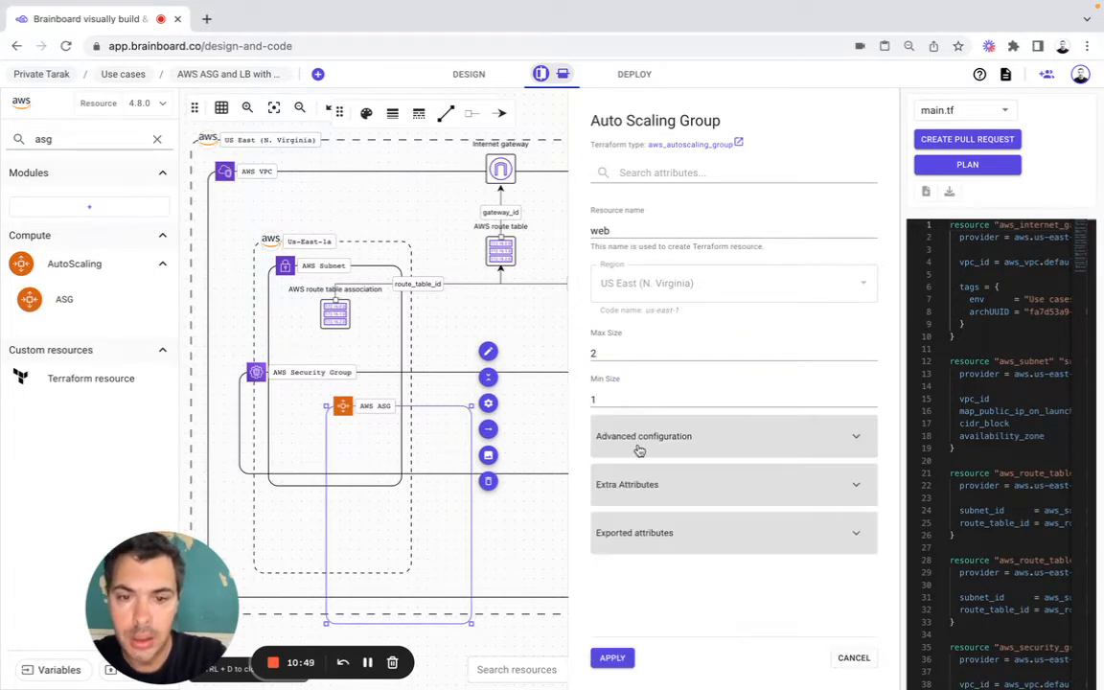
Step: Set the auto scaling group's Desired Capacity to 1 in its advanced configuration
click(639, 449)
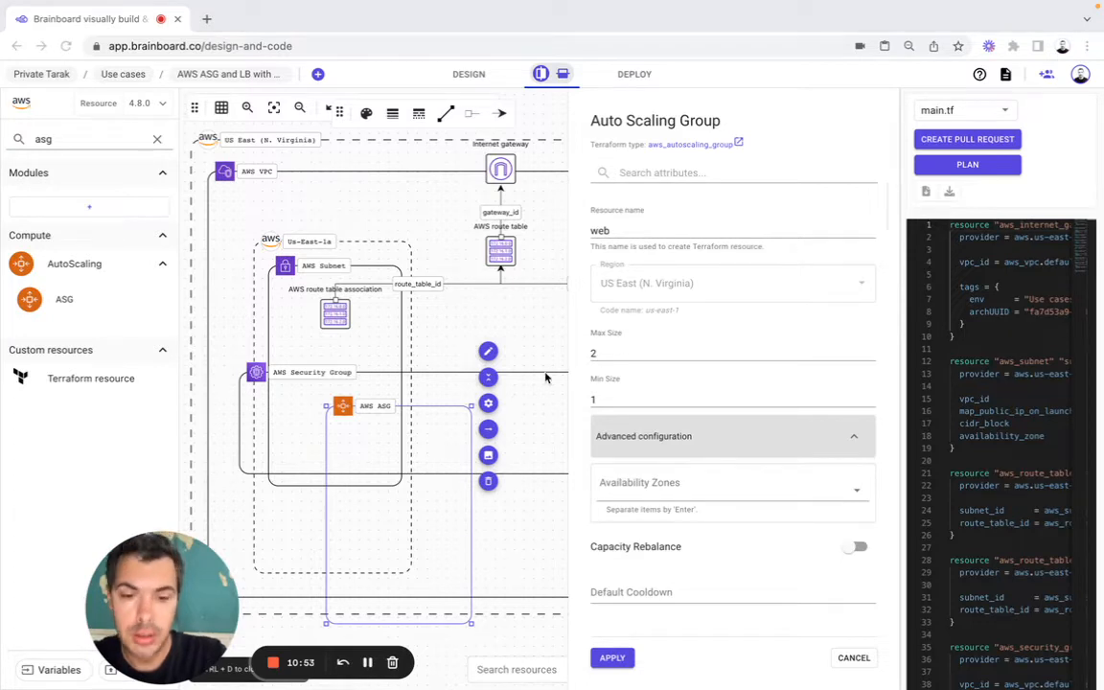
scroll(690, 475, down, 5)
click(604, 404)
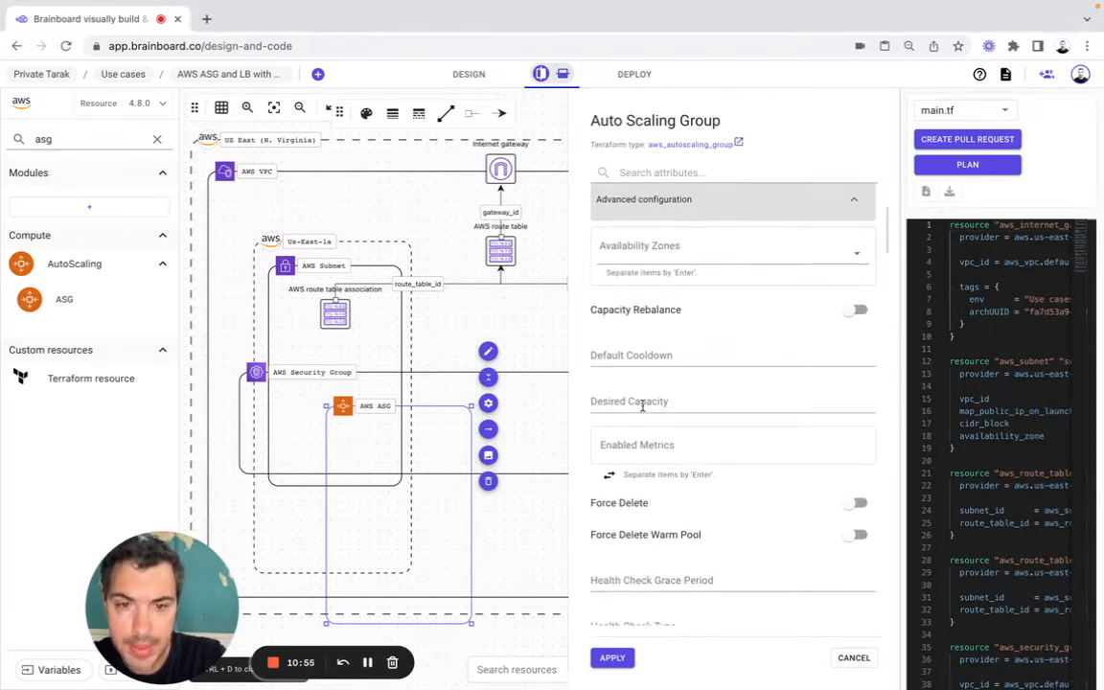
text(1)
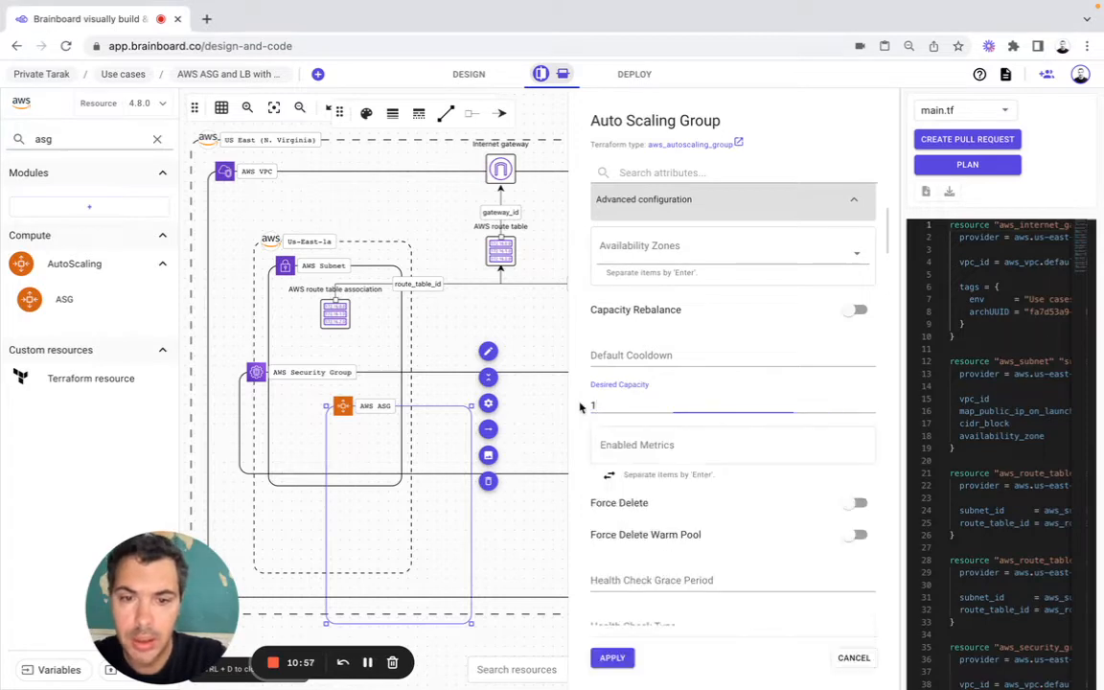
Step: Add GroupMinSize and GroupMaxSize to the auto scaling group's Enabled Metrics
click(729, 439)
key(super+Tab)
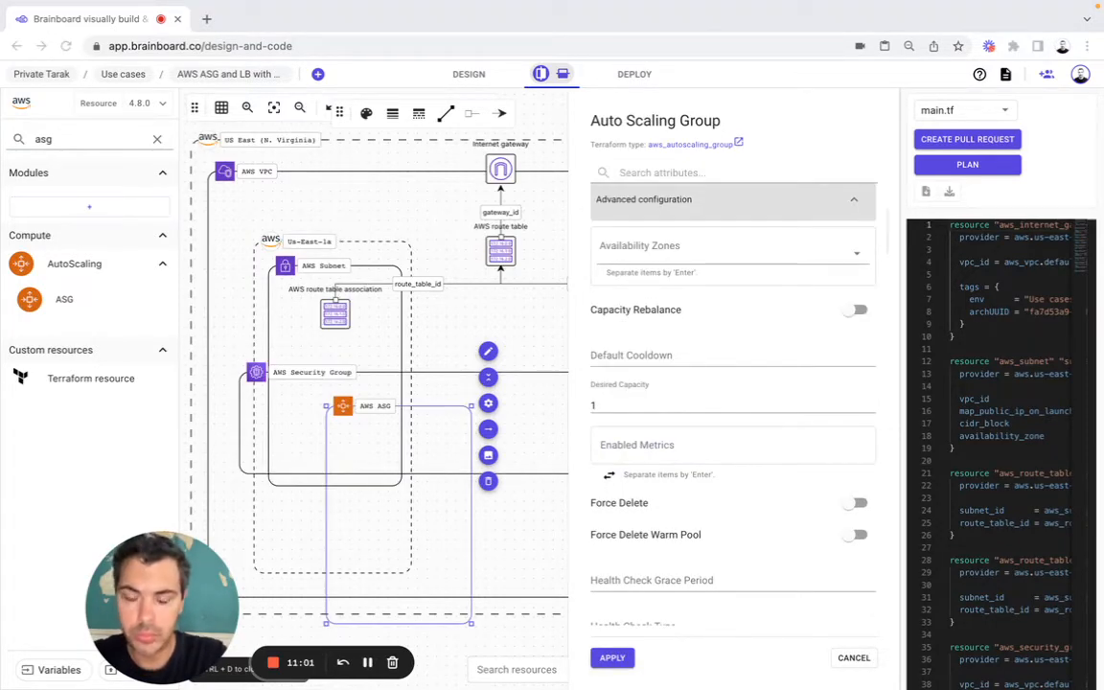
click(658, 446)
text(GroupMinSize)
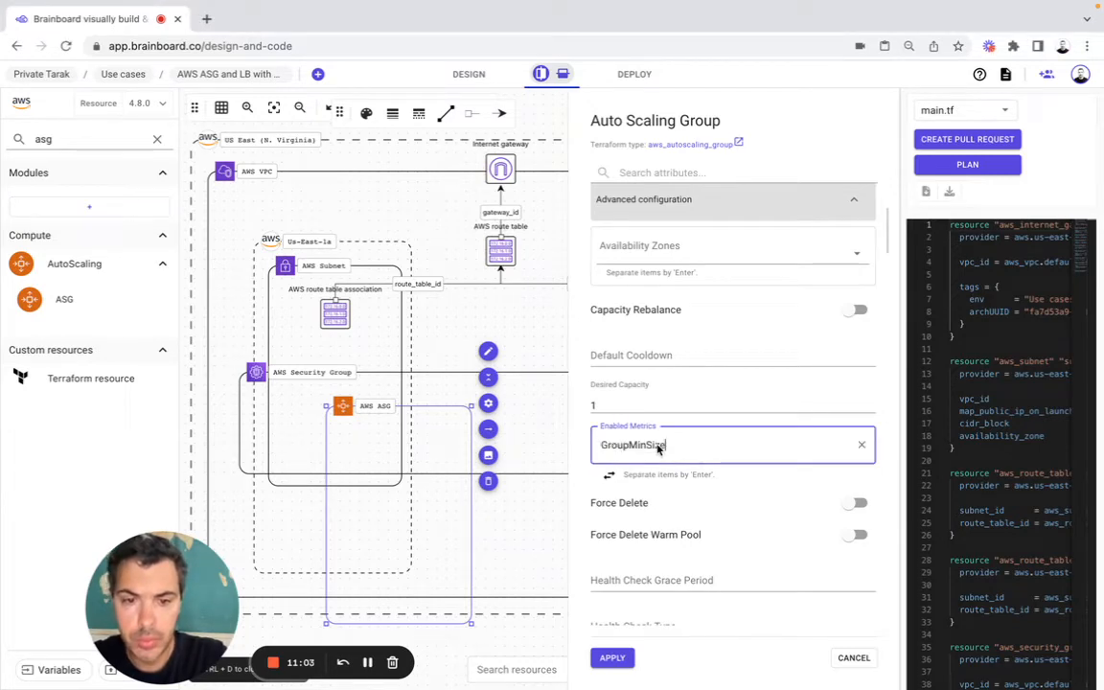
key(Return)
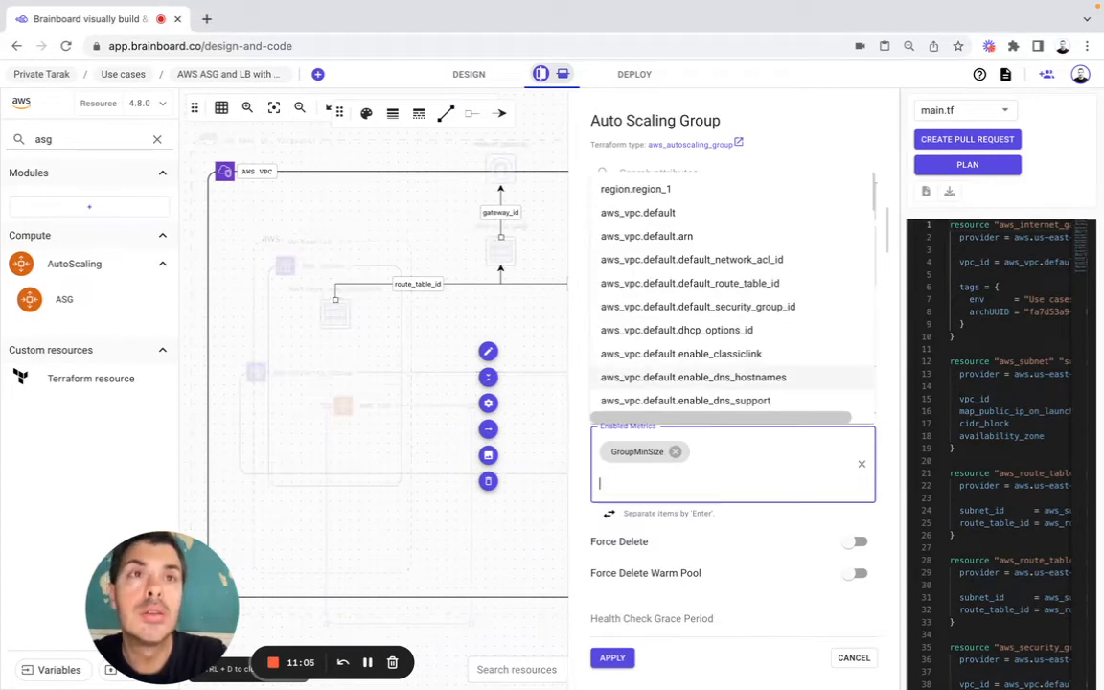
key(super+Tab)
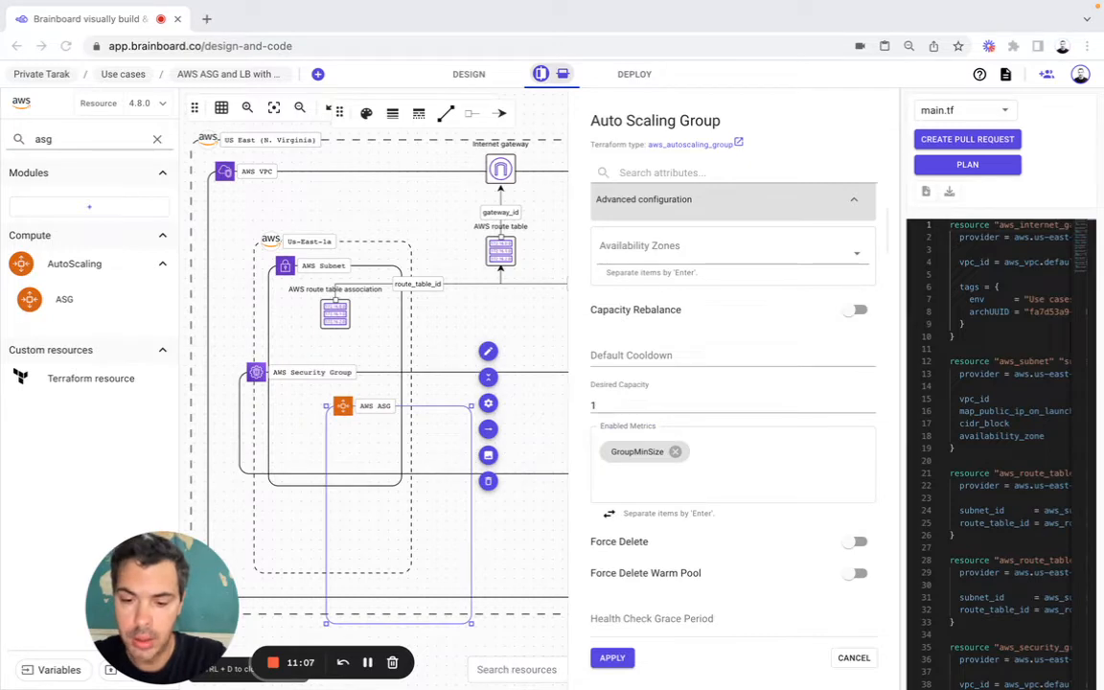
click(734, 439)
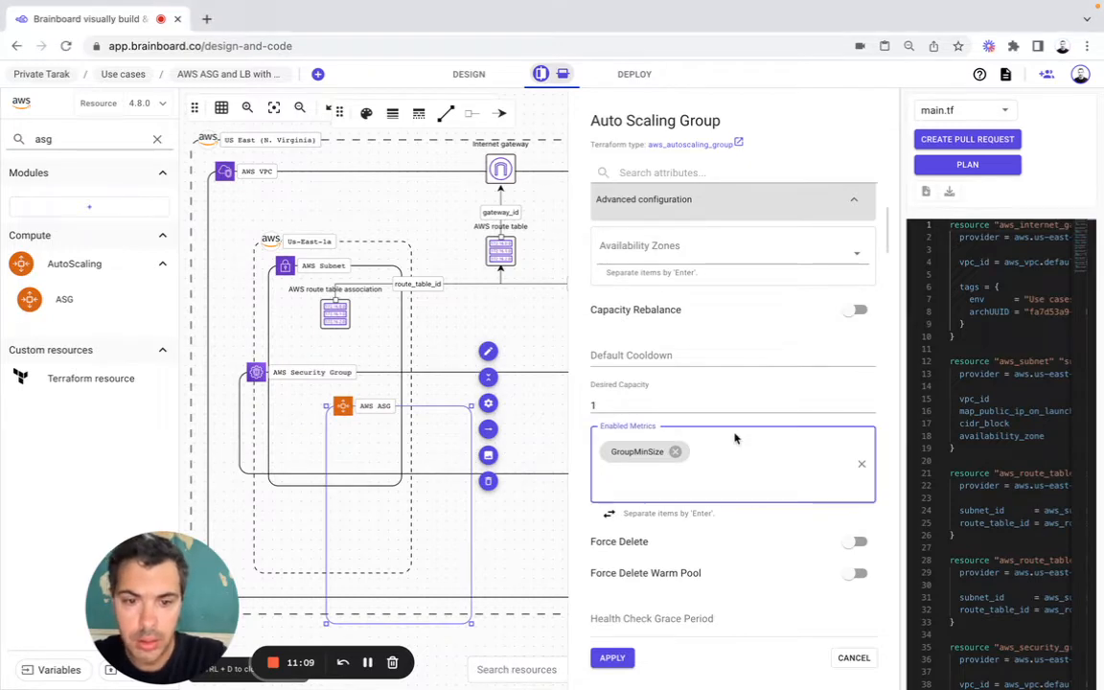
text(GroupMaxSize)
key(Return)
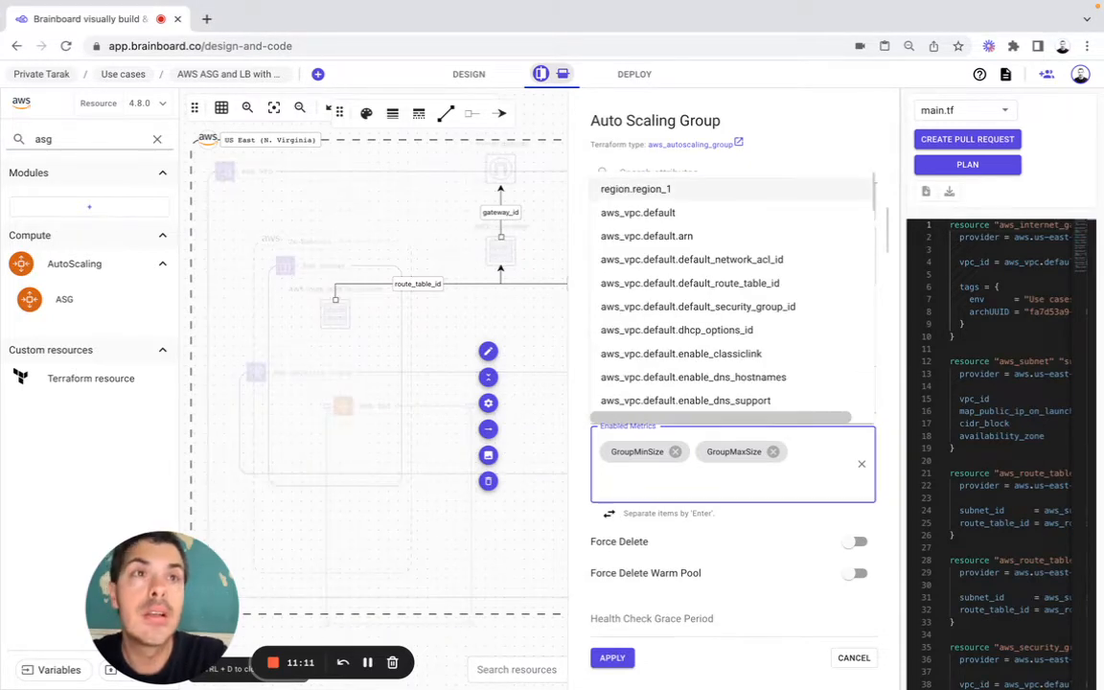
Step: Add GroupDesiredCapacity and GroupInServiceInstances to the auto scaling group's Enabled Metrics
key(super+Tab)
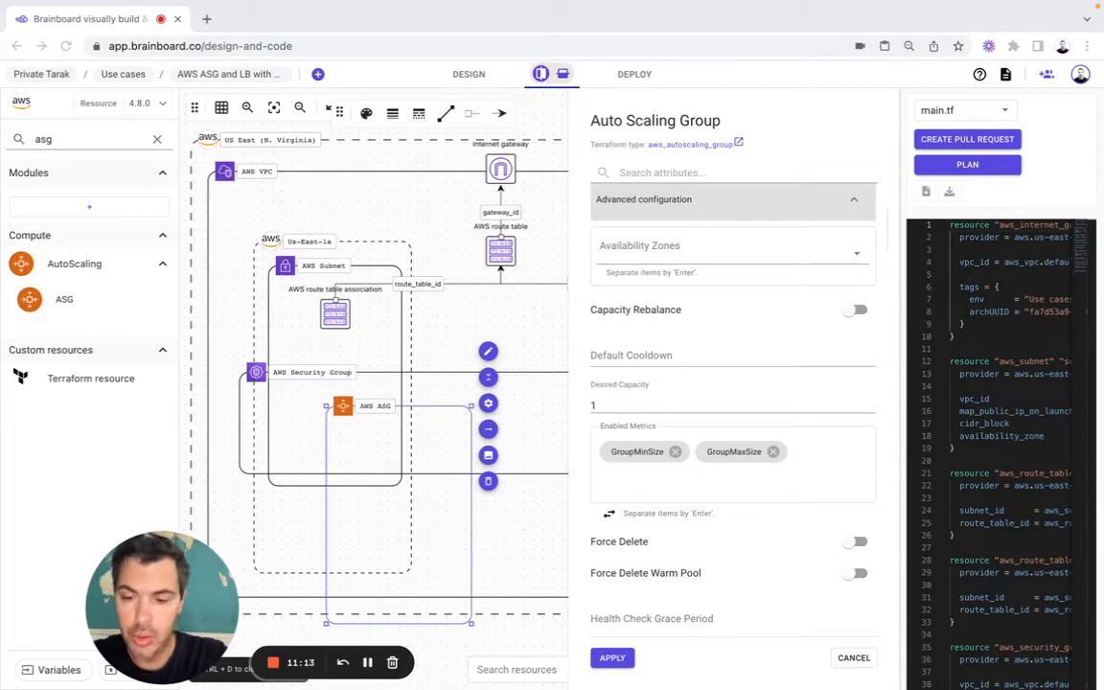
click(825, 463)
text(GroupDesiredCapacity)
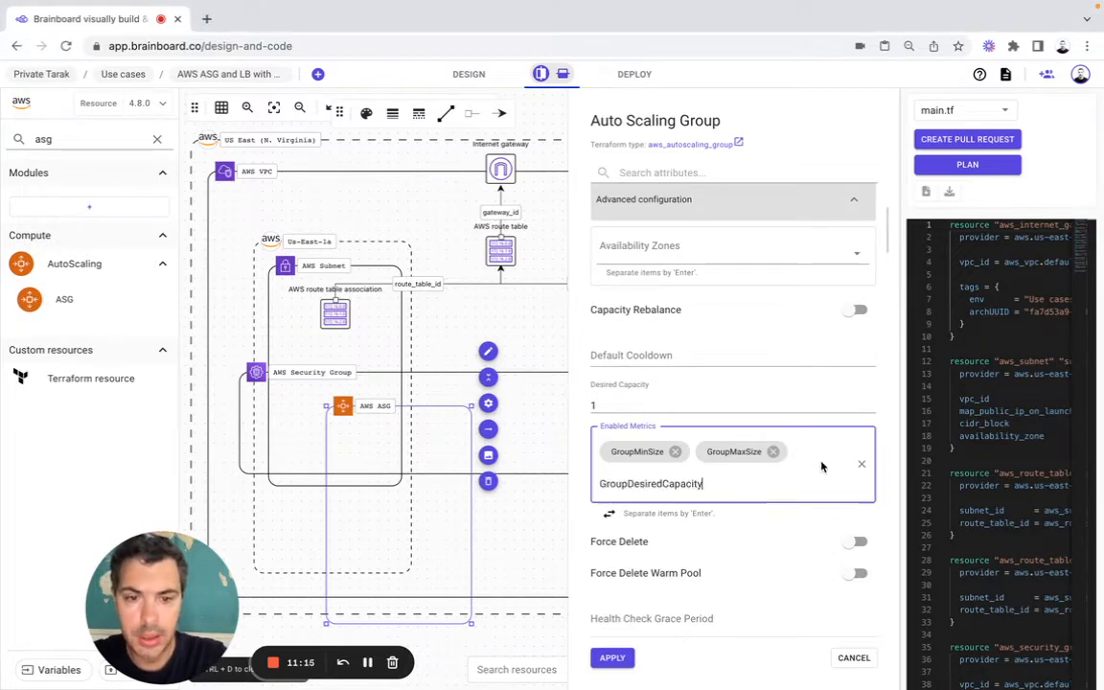
key(Return)
key(super+Tab)
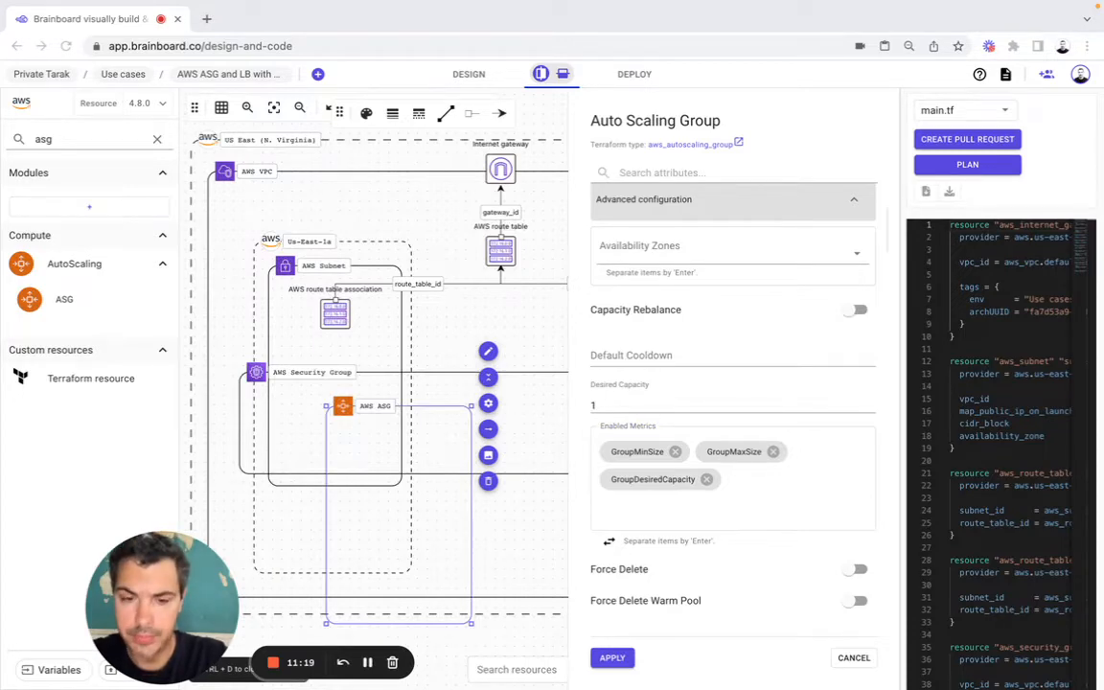
click(758, 490)
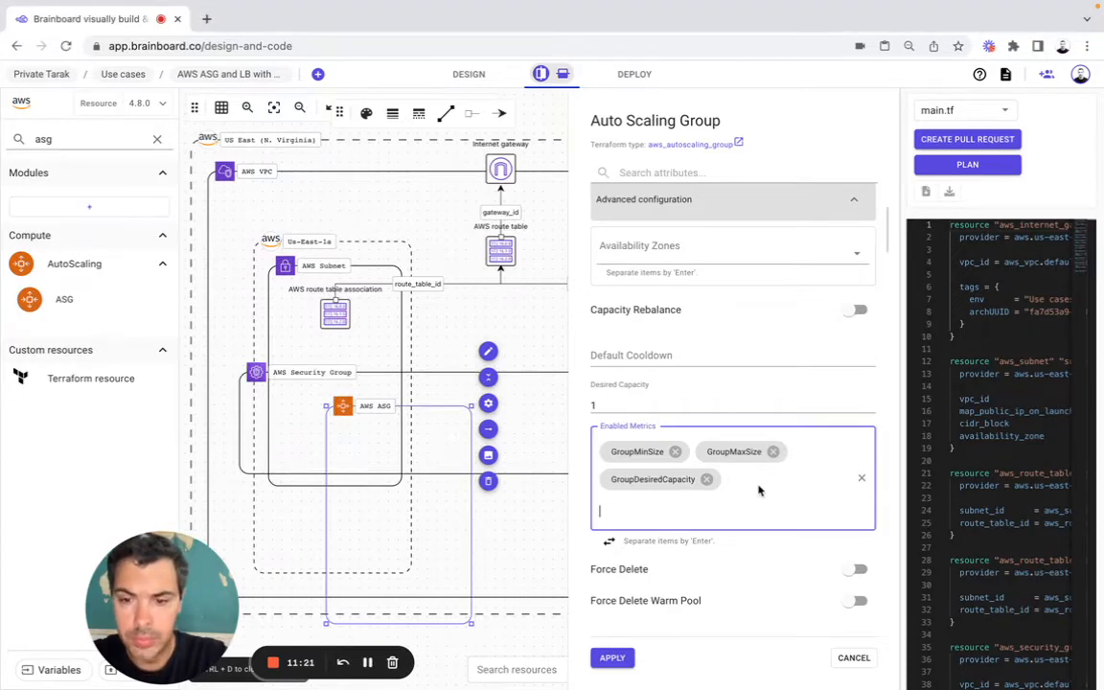
text(GroupInServiceInstances)
key(Return)
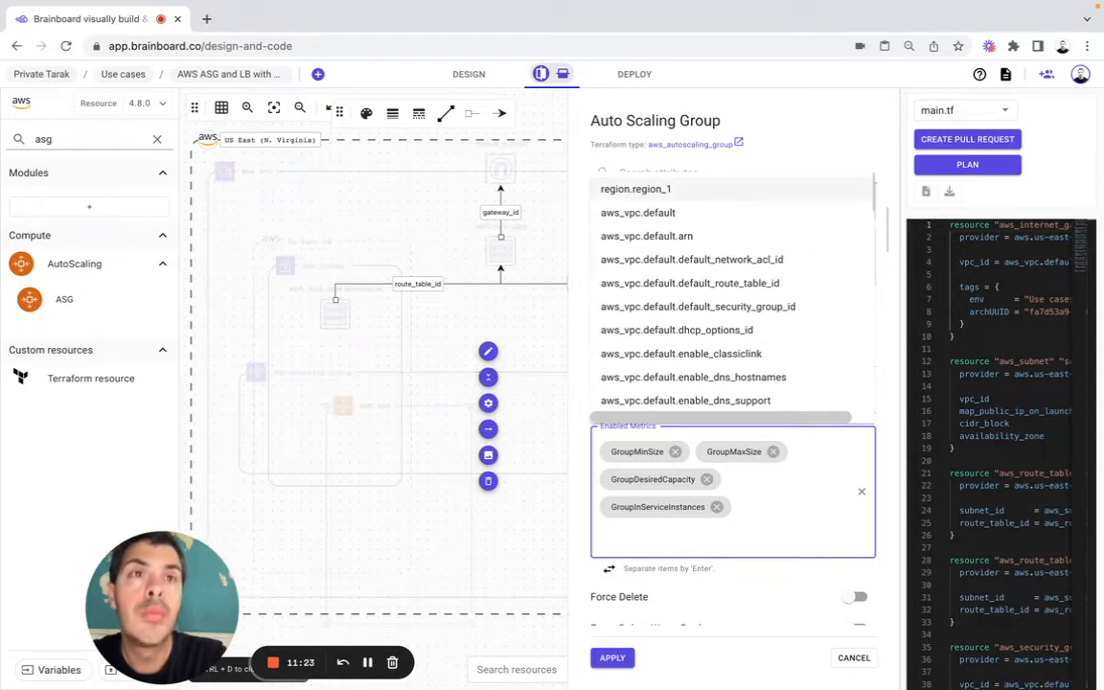
Step: Add GroupTotalInstances to the auto scaling group's Enabled Metrics
key(super+Tab)
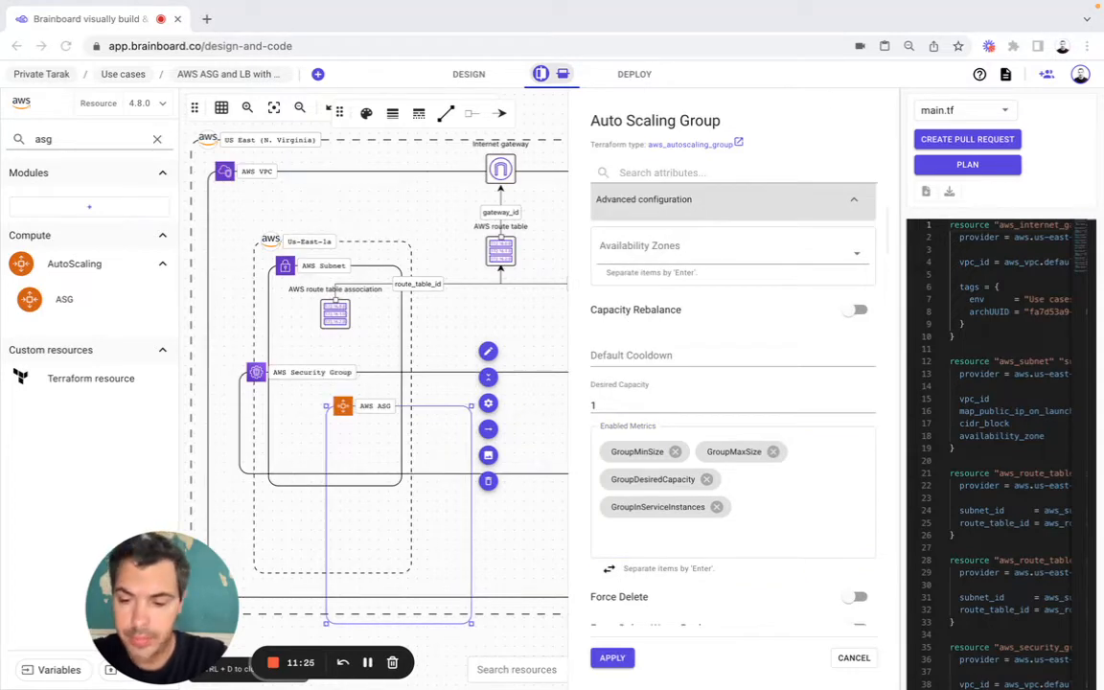
click(796, 517)
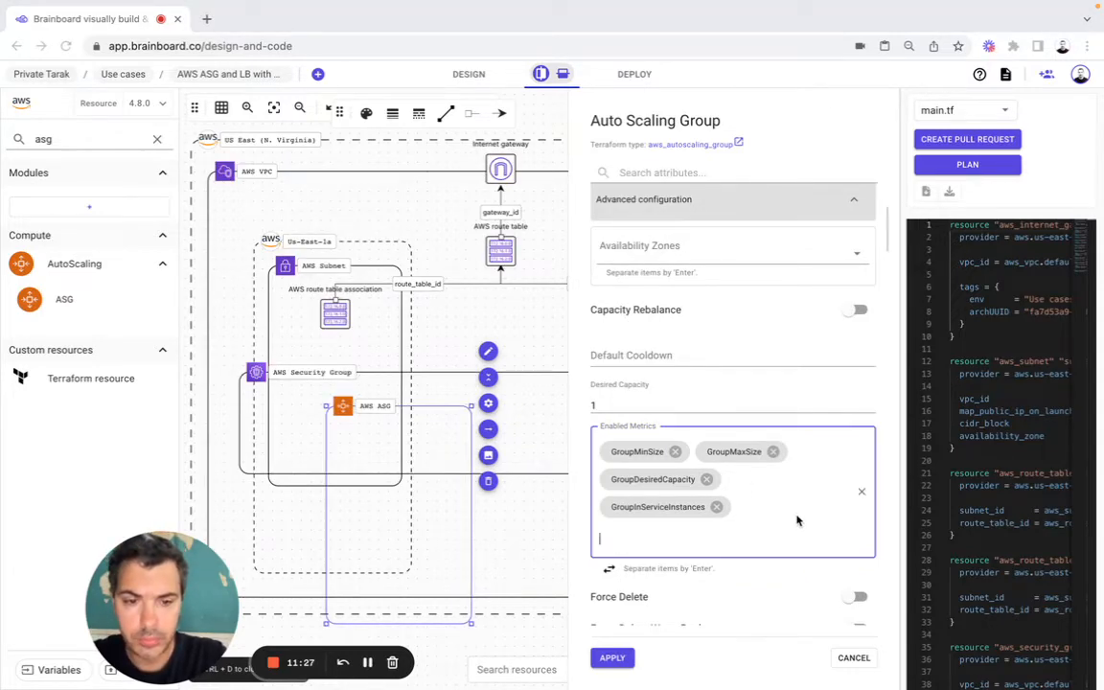
text(GroupTotalInstances)
key(Return)
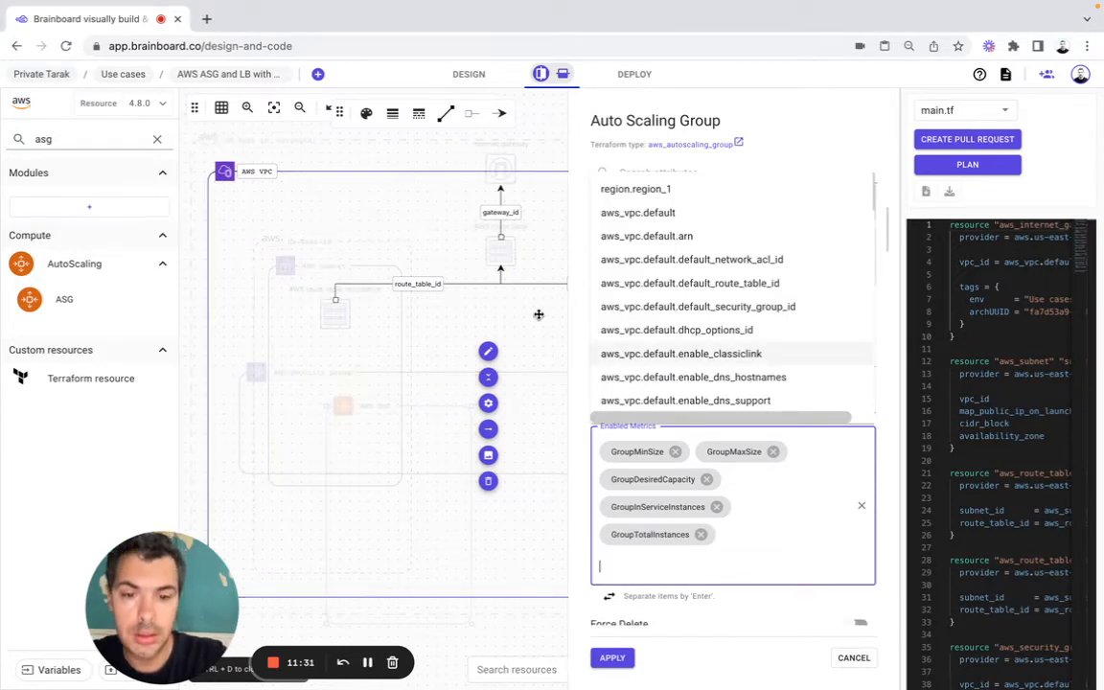
click(521, 376)
Step: Set the auto scaling group's Launch Configuration to aws_launch_configuration.default.name and its Health Check Type to ELB
scroll(616, 489, down, 3)
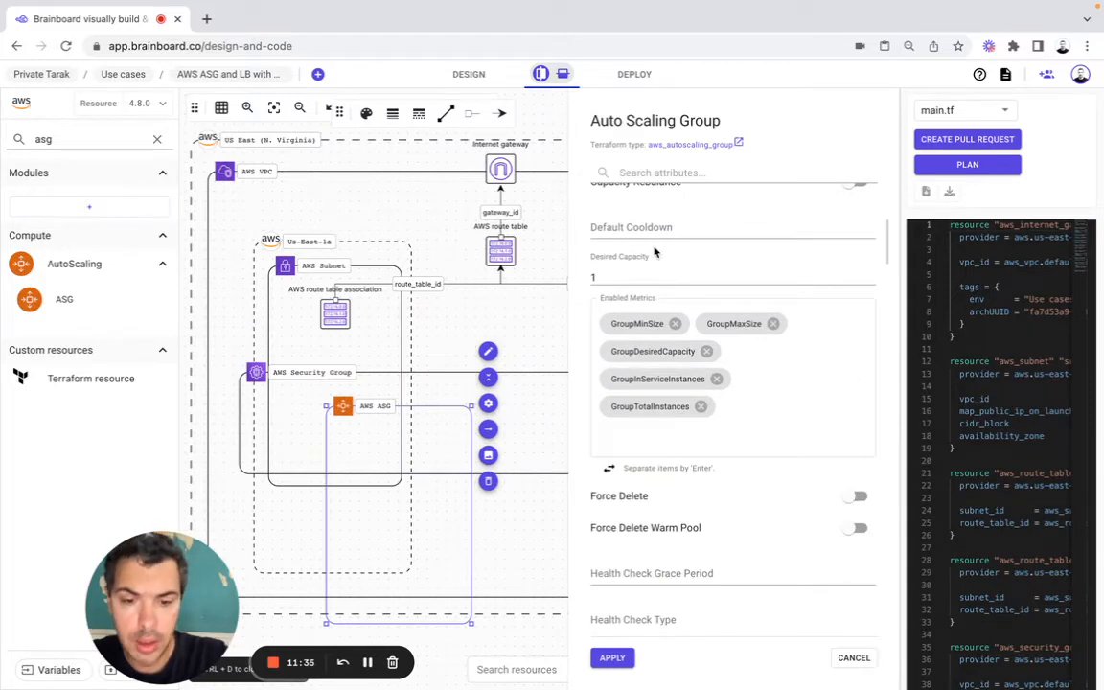
scroll(623, 240, down, 5)
click(652, 524)
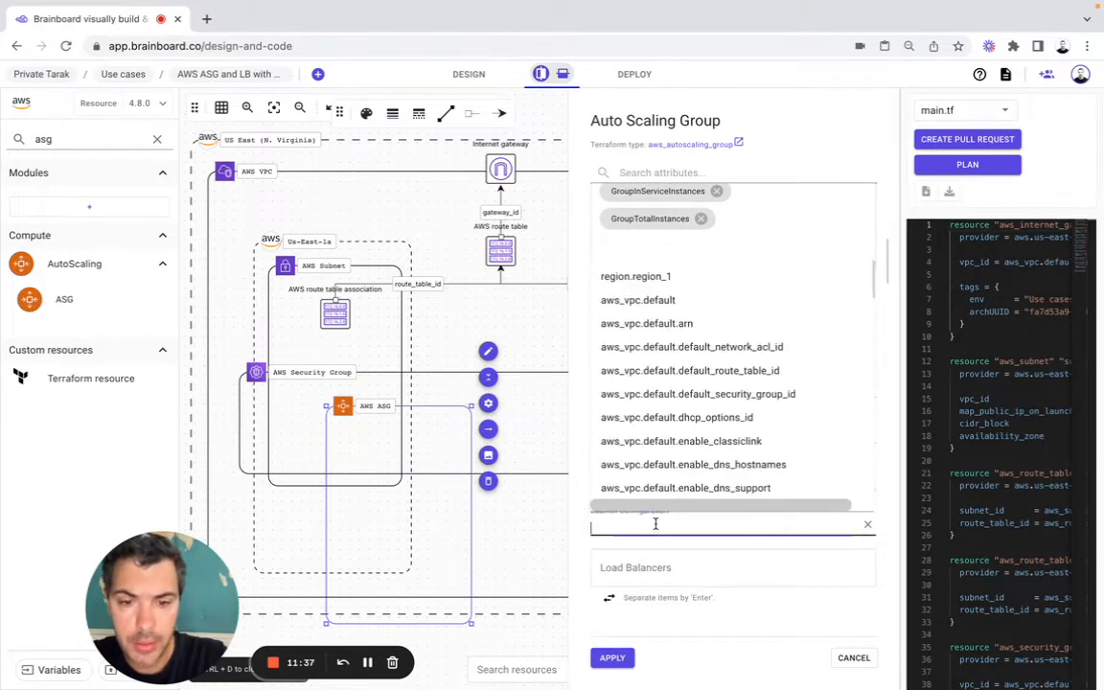
key(super+Tab)
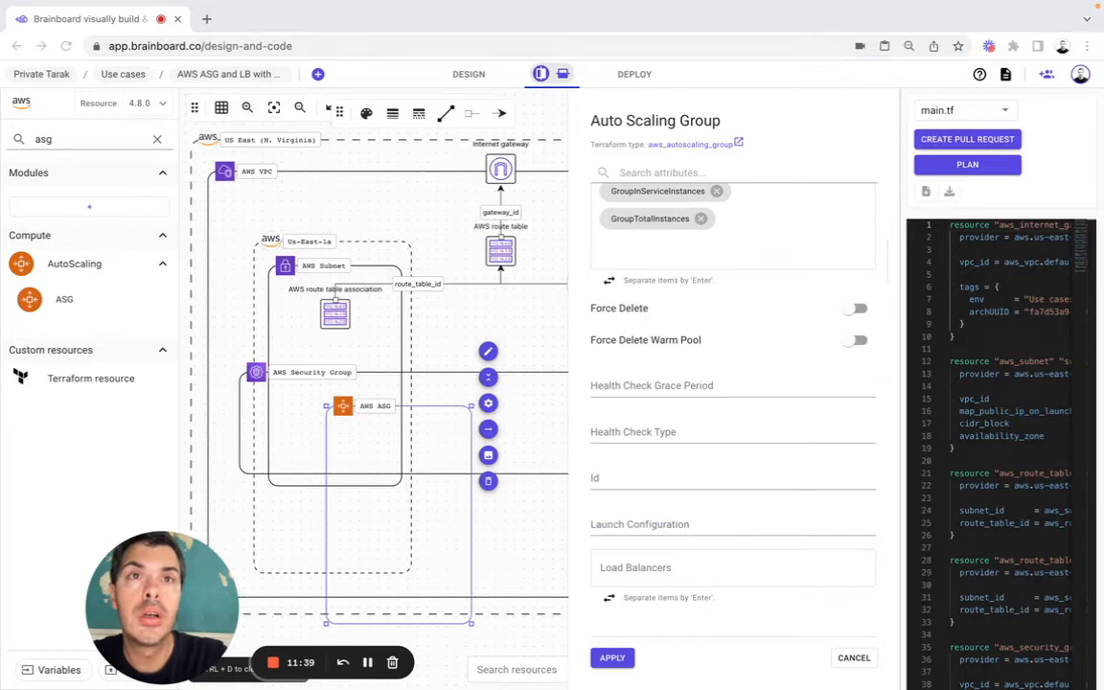
click(645, 525)
text(aws_launch_configuration.default.name)
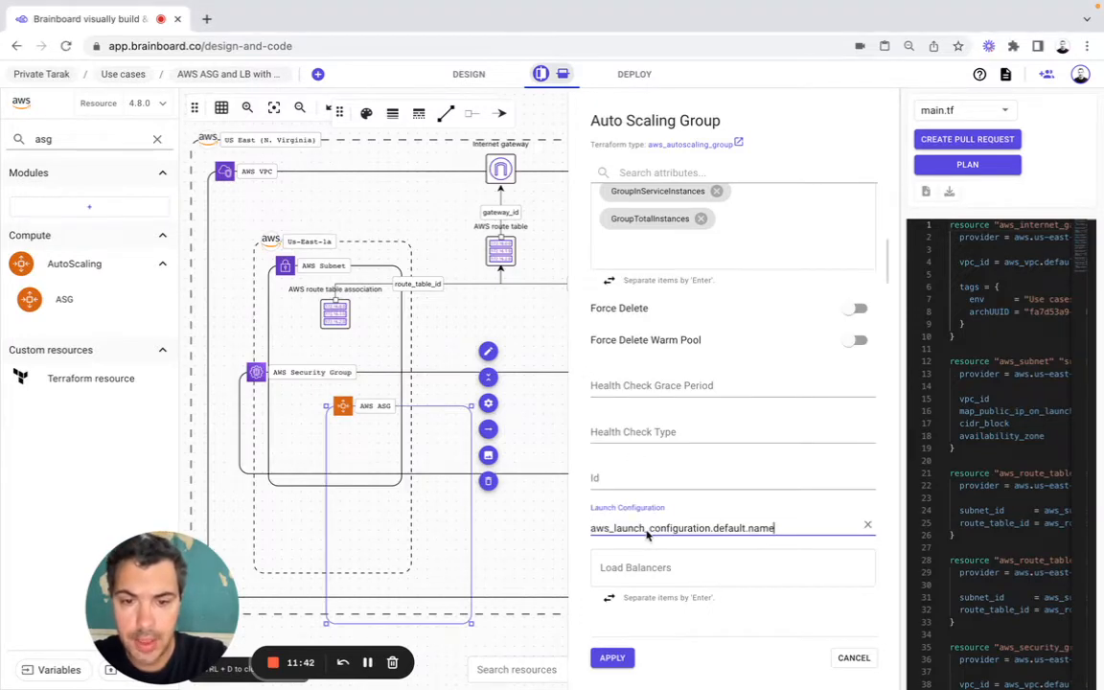
click(632, 430)
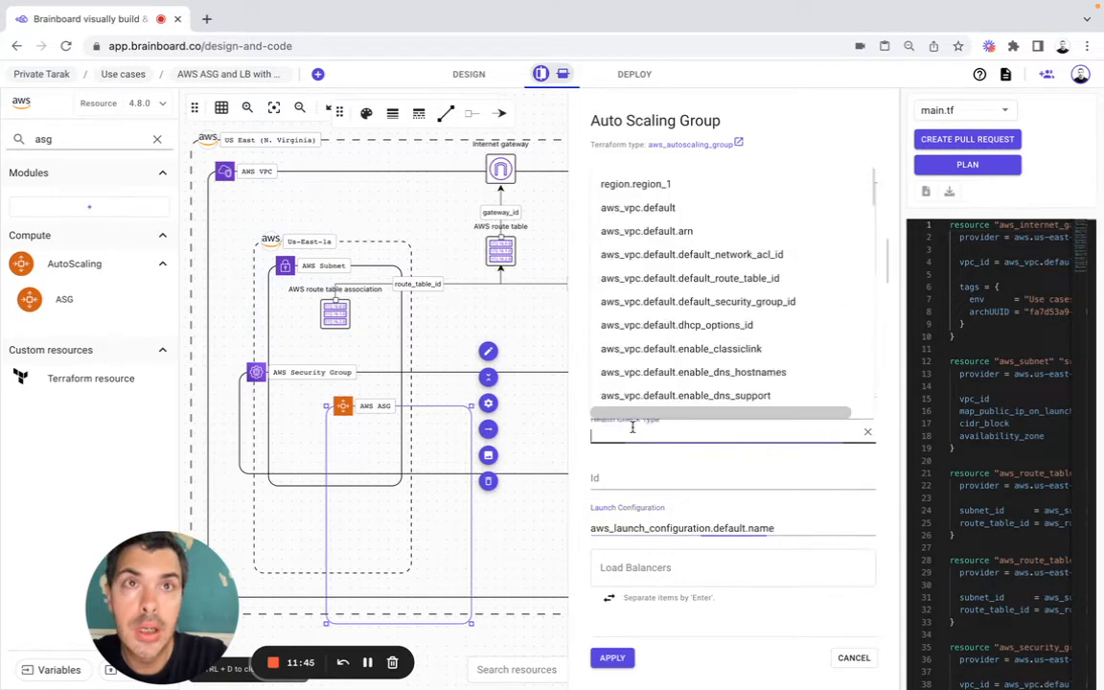
text(ELB)
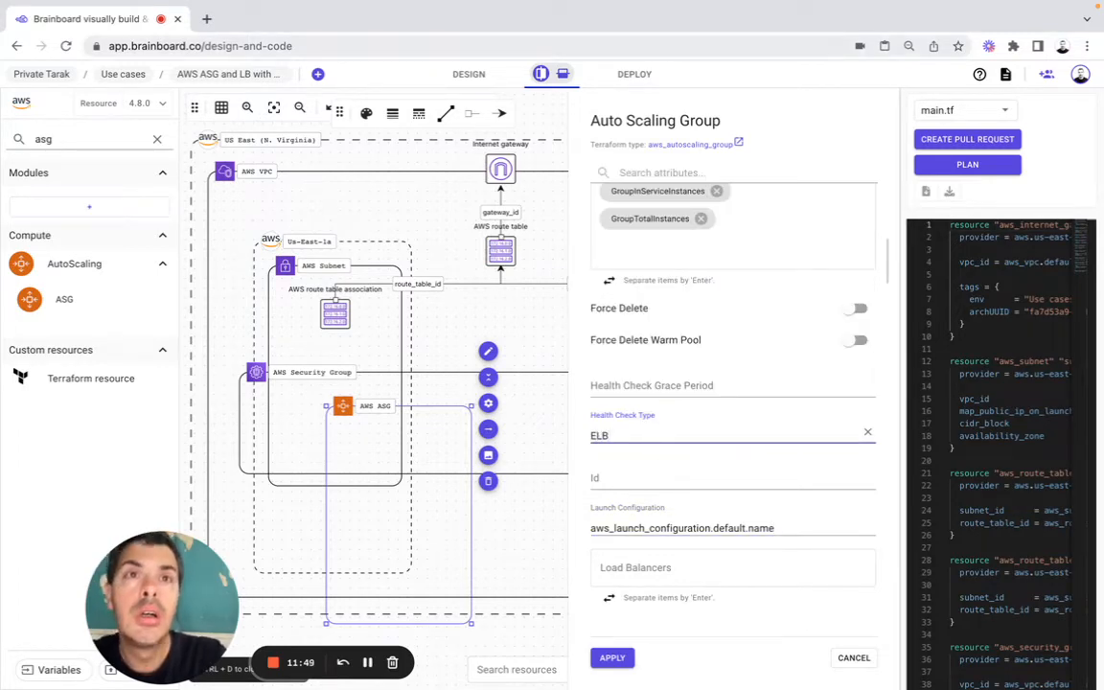
Step: Add aws_elb.clb_9.id to the auto scaling group's Load Balancers
key(super+Tab)
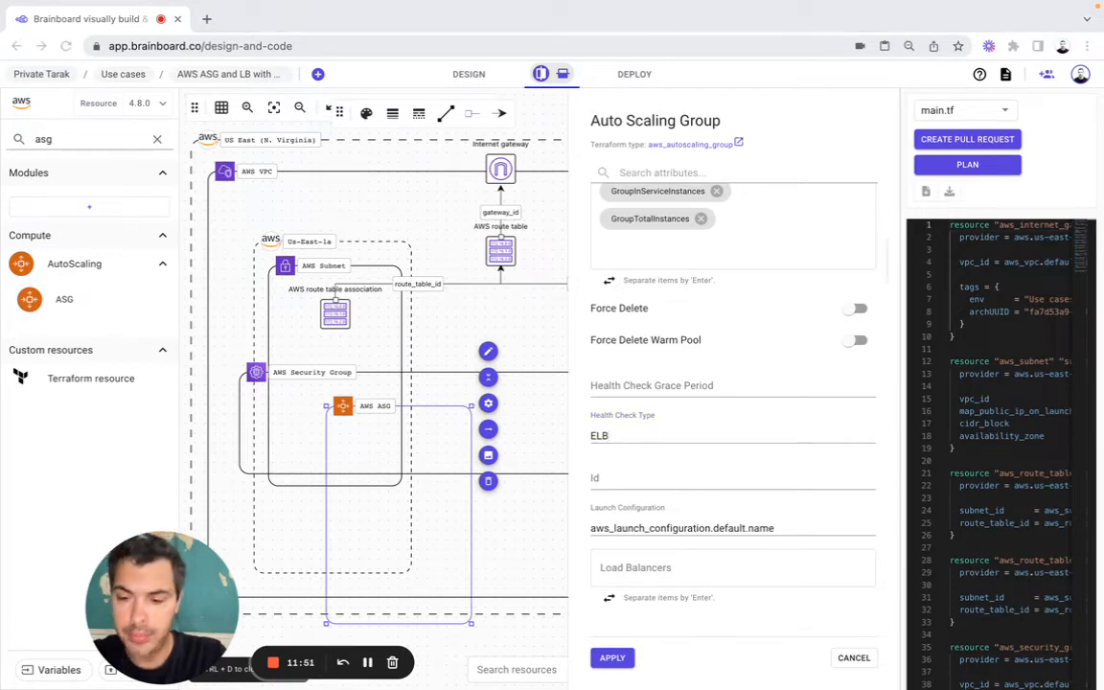
click(640, 564)
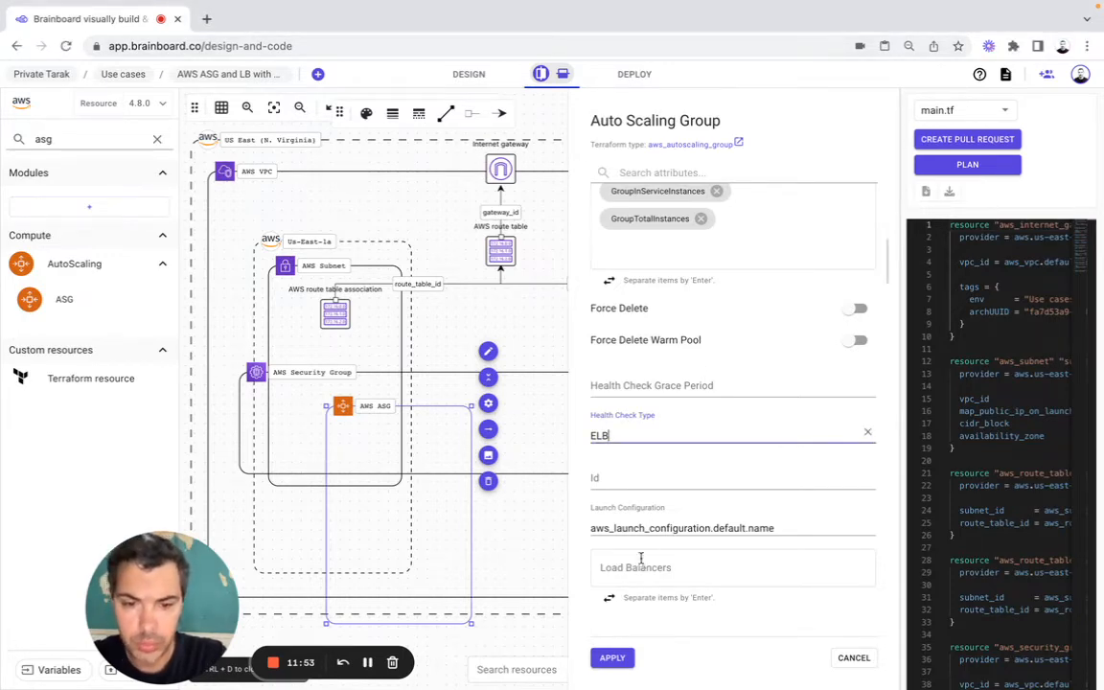
text(aws_elb.clb_9.id)
key(Return)
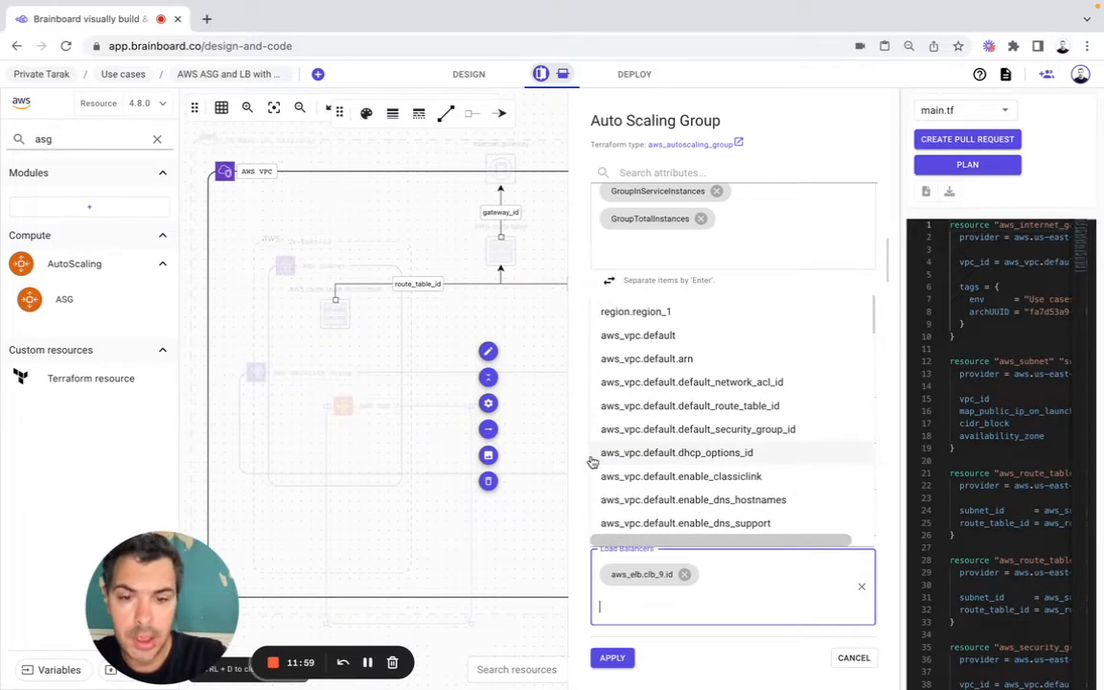
click(522, 420)
Step: Add aws_subnet.subnet1.id to the auto scaling group's Vpc Zone Identifier
scroll(720, 488, down, 10)
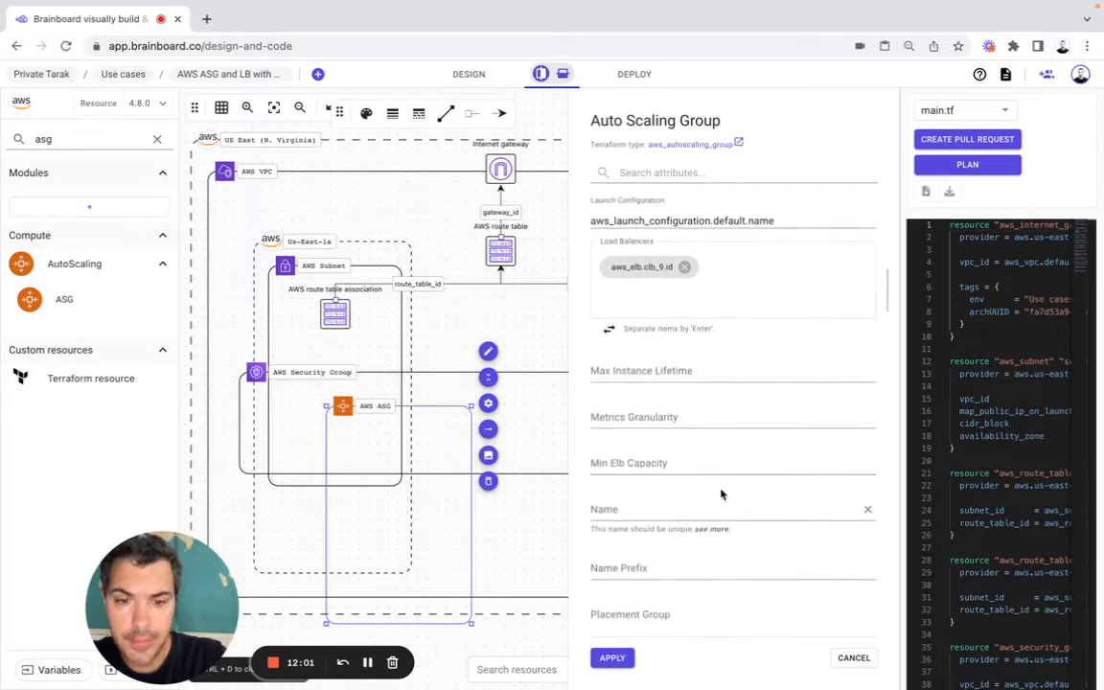
scroll(722, 495, down, 7)
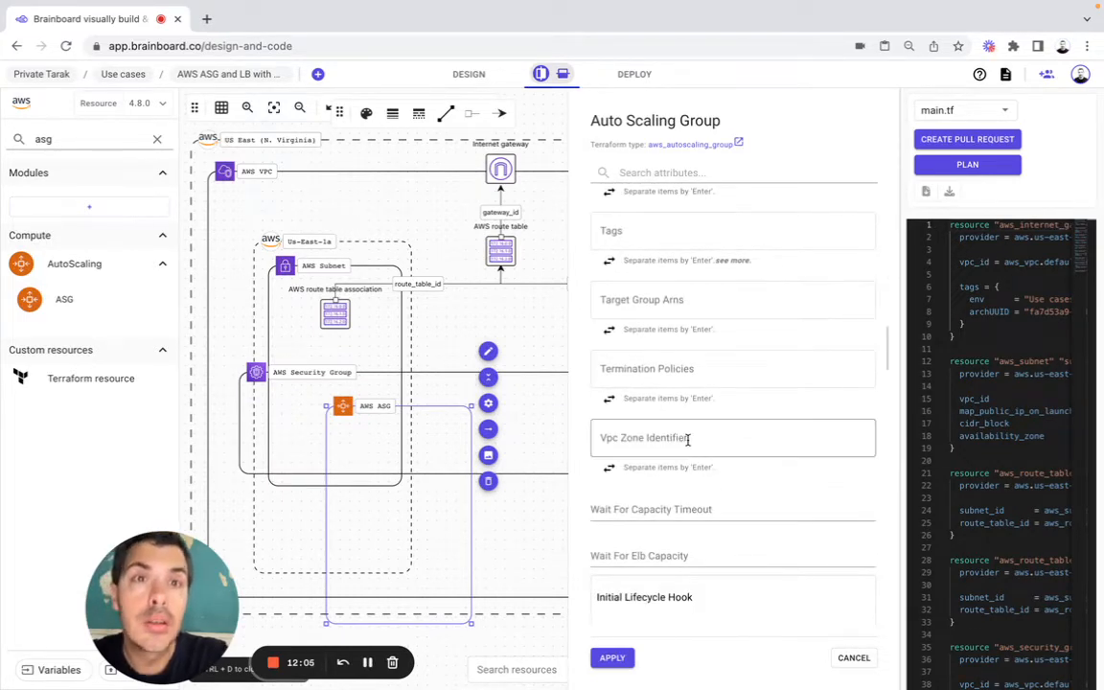
click(687, 438)
key(super+Tab)
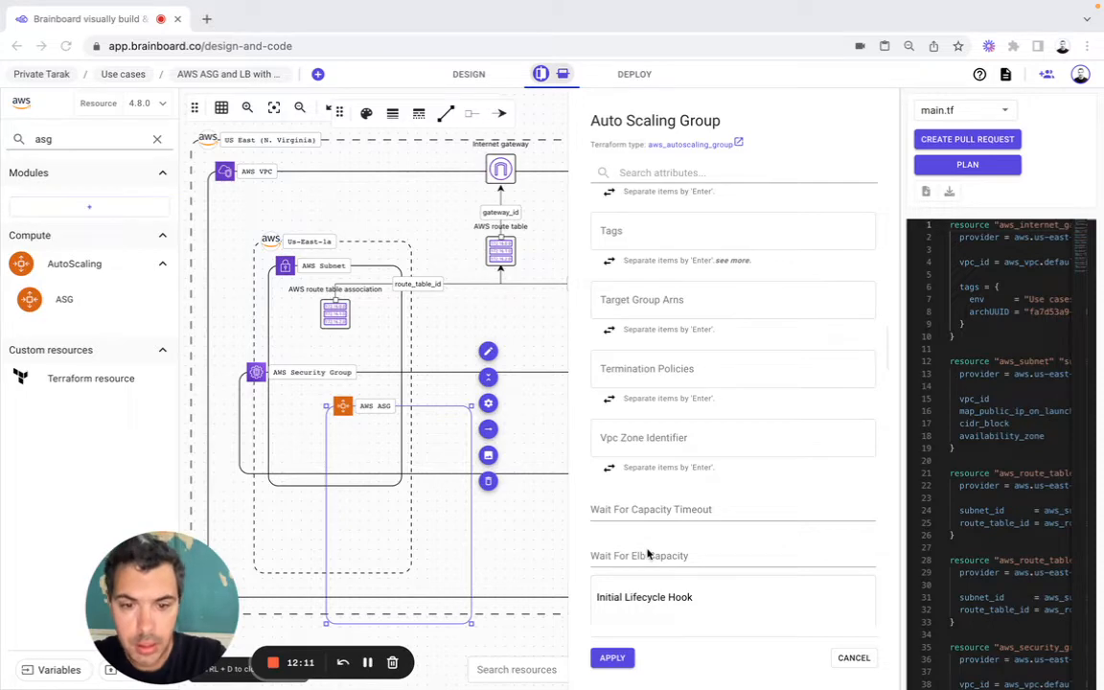
click(650, 439)
text(aws_subnet.subnet1.id)
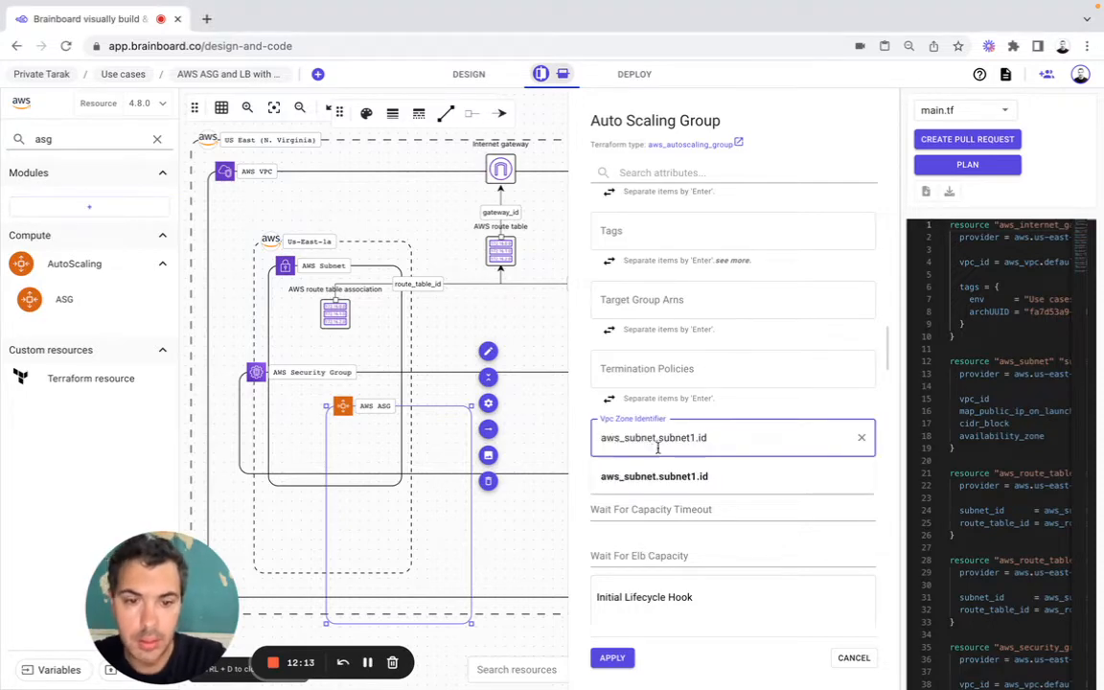
click(690, 475)
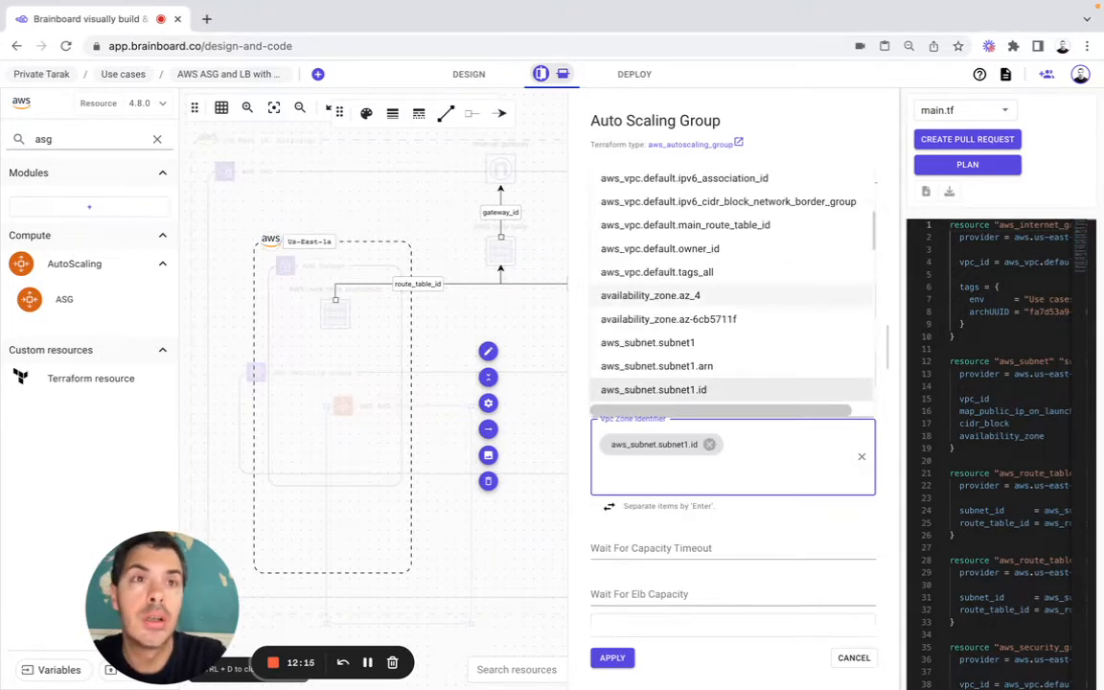
Step: Add aws_subnet.subnet2.id as the second entry in the auto scaling group's Vpc Zone Identifier
key(super+Tab)
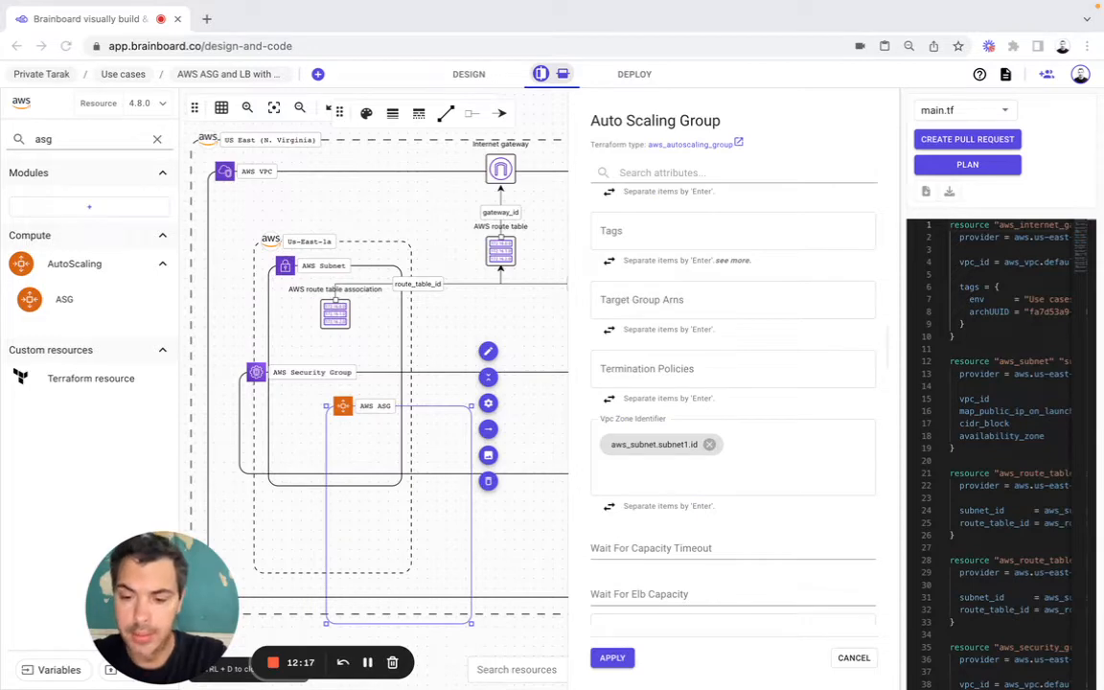
click(697, 475)
text(aws_subnet.subnet2.id)
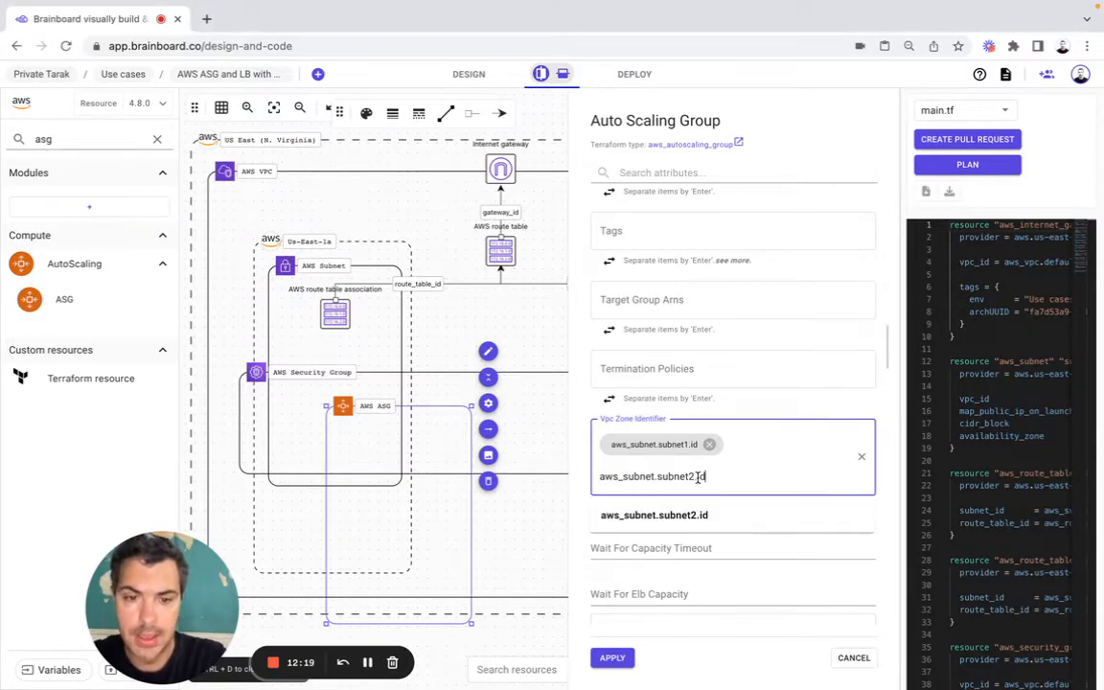
click(696, 508)
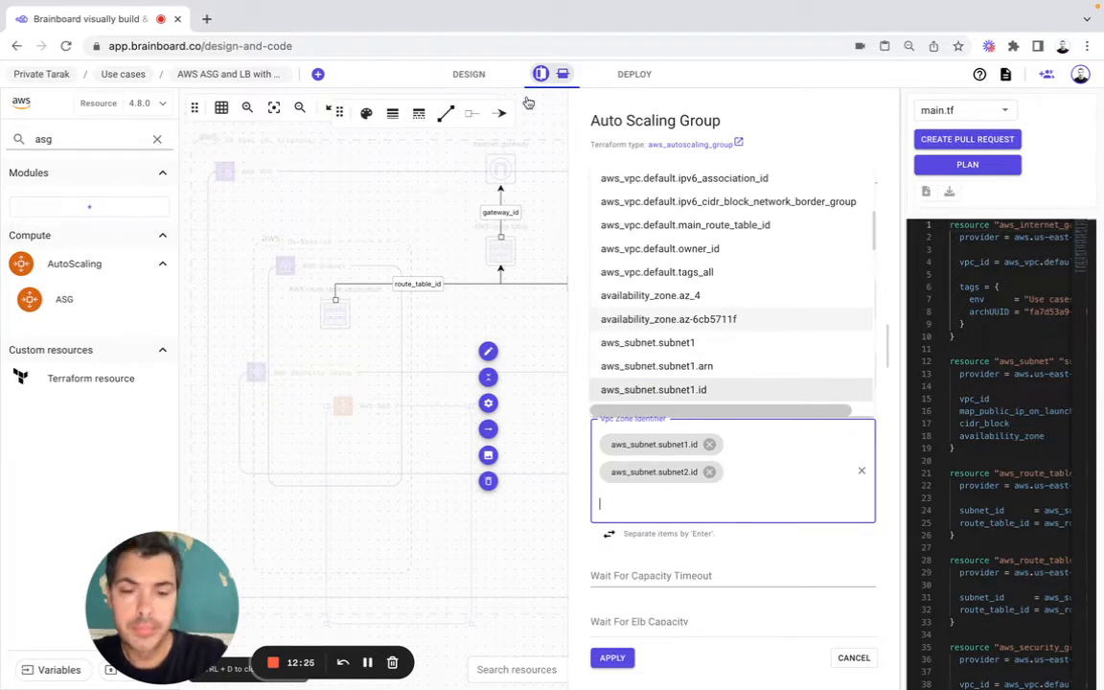
click(586, 499)
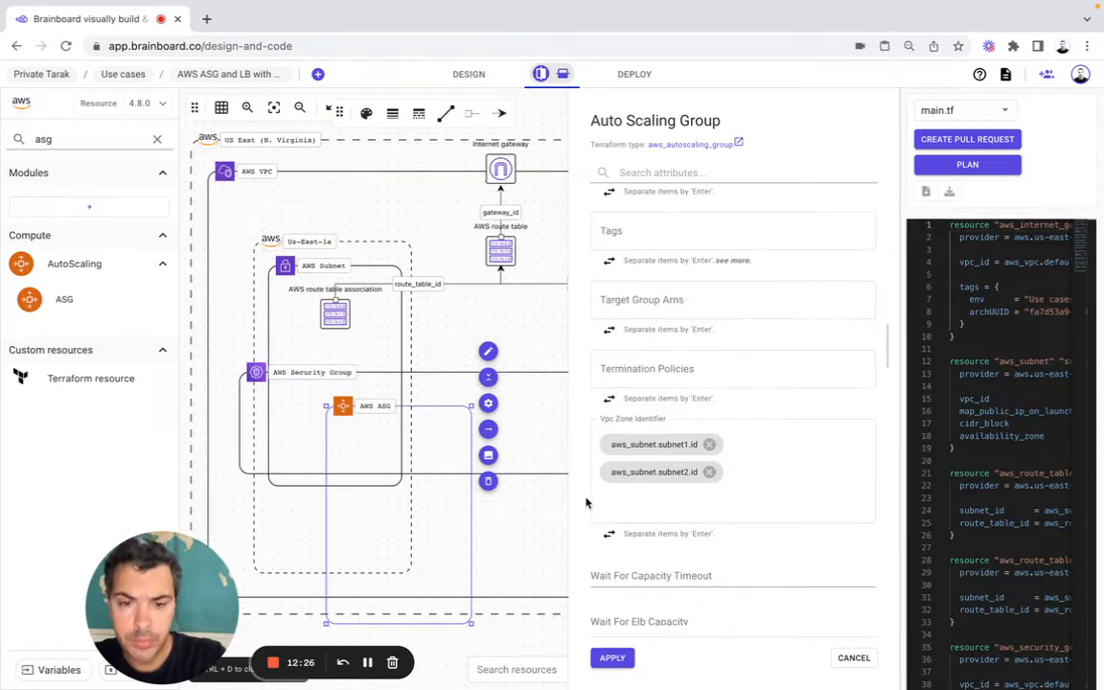
Step: Apply the auto scaling group's configuration and resize its frame to span both subnets inside the security group
click(613, 659)
drag(473, 624, 773, 466)
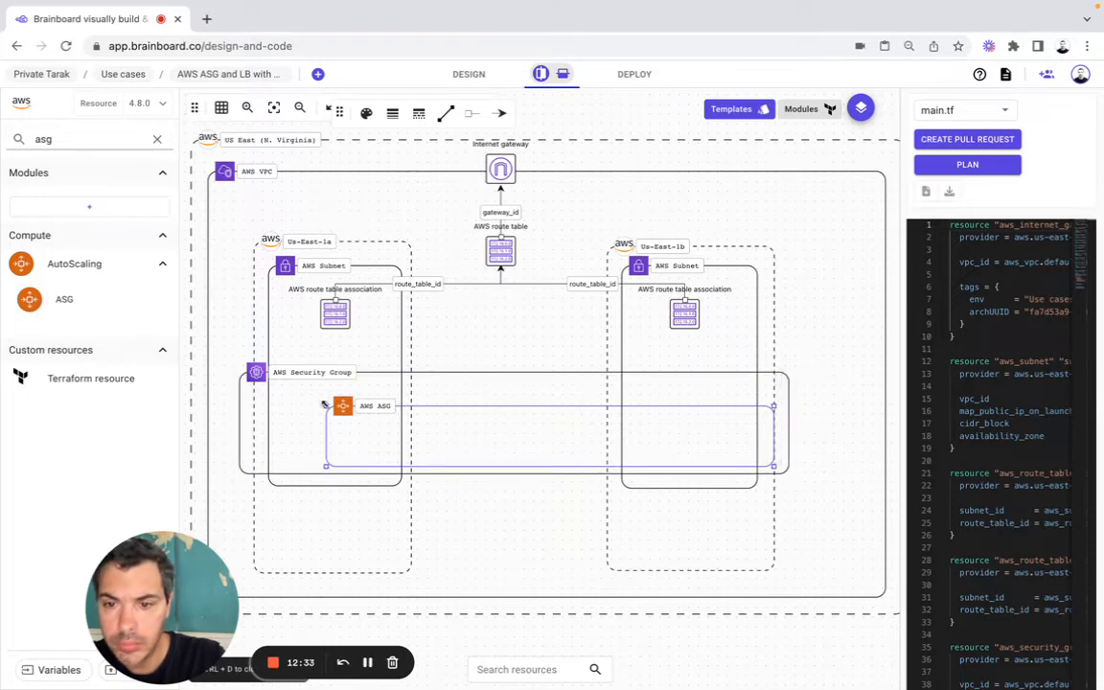
drag(325, 404, 291, 385)
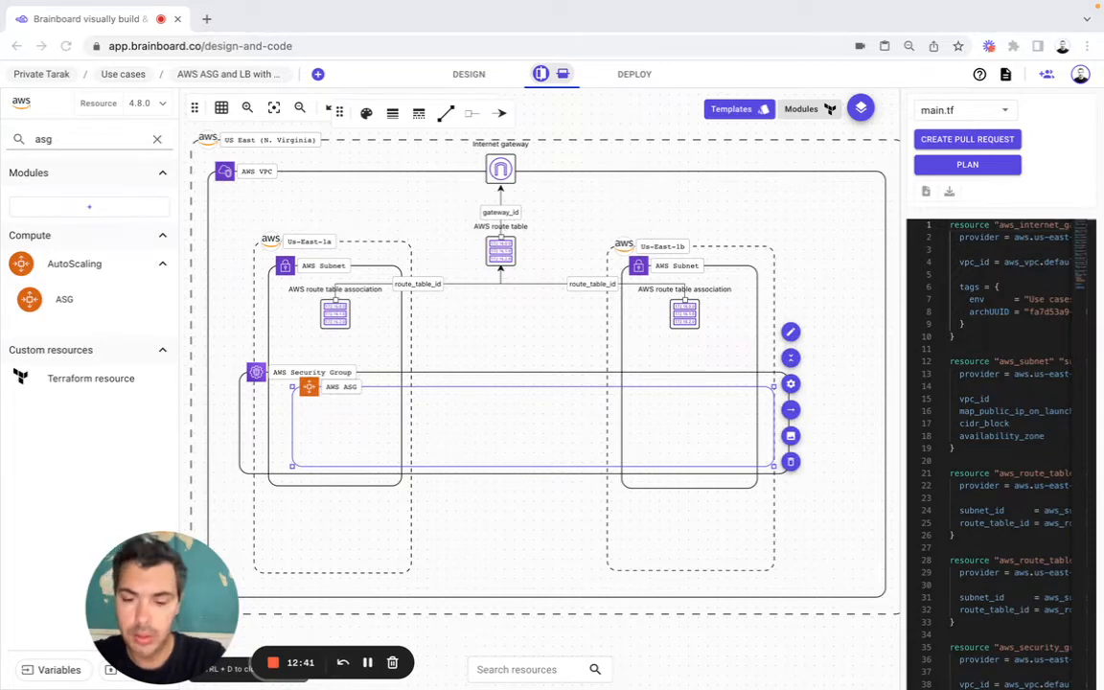
Step: Find the Autoscaling policy resource, place it inside the auto scaling group and open its configuration
double_click(93, 145)
text(Autoscaling policy)
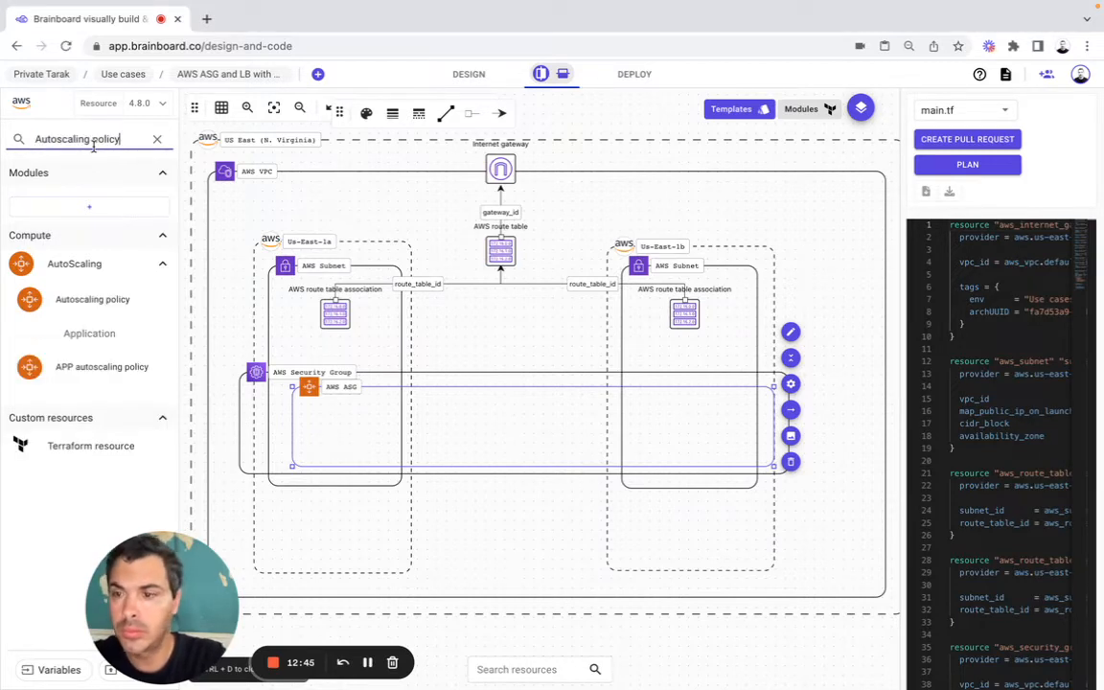
mouse_move(137, 377)
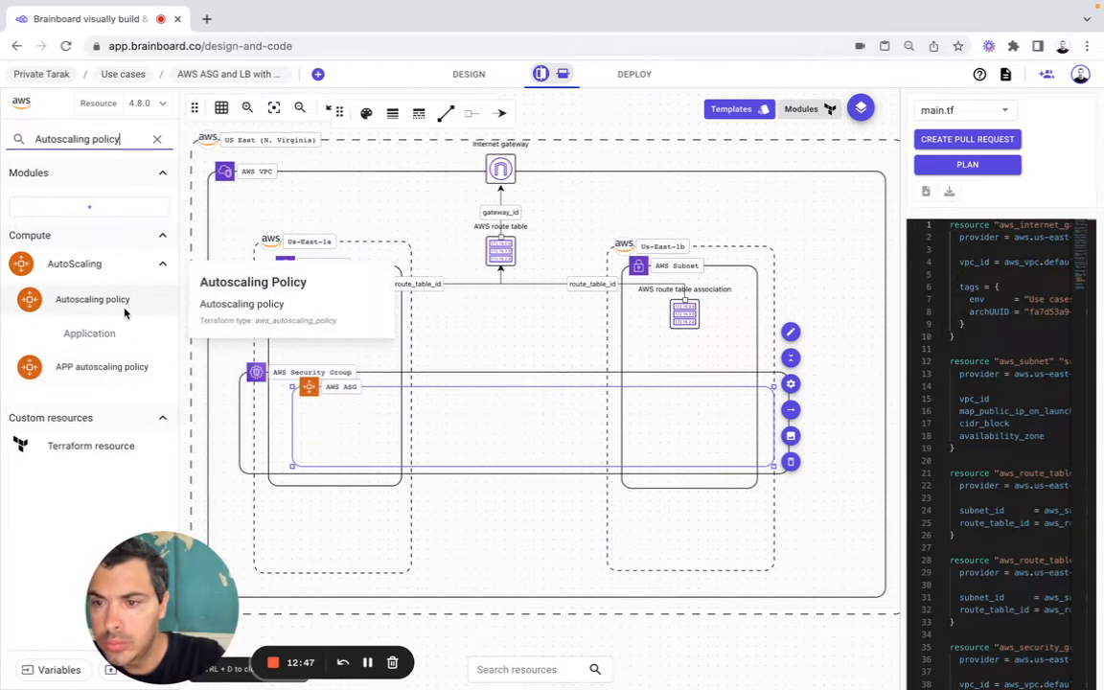
mouse_move(120, 311)
drag(120, 311, 393, 376)
click(713, 526)
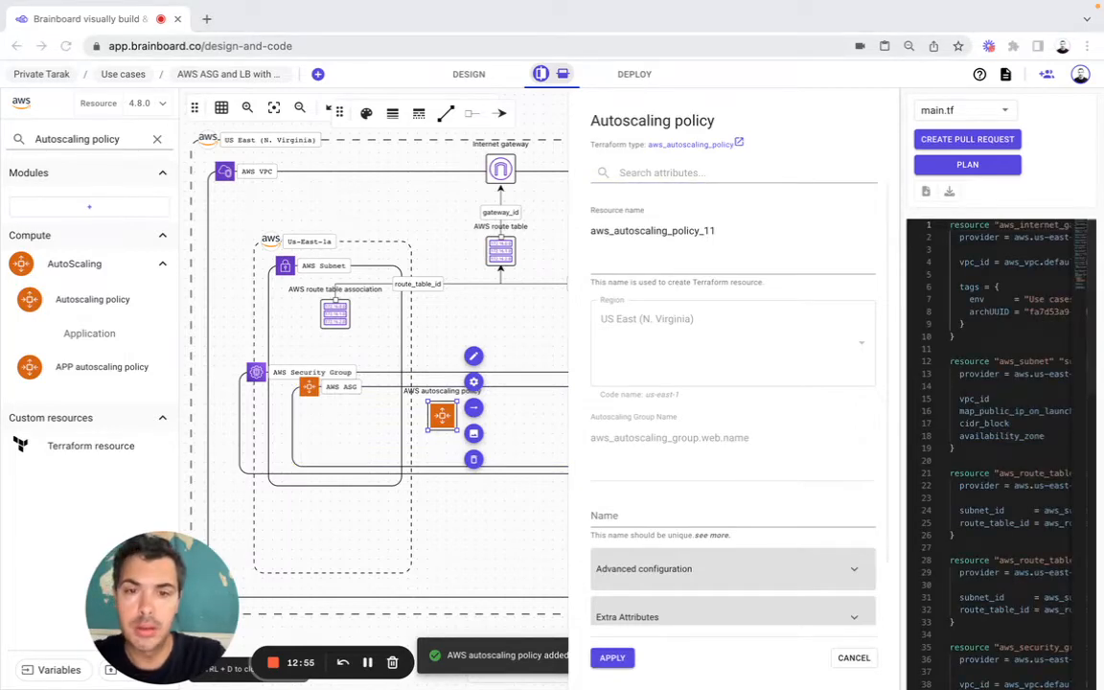
Step: Set the autoscaling policy's resource name to default and its Name to web_policy_up
click(665, 230)
text(default)
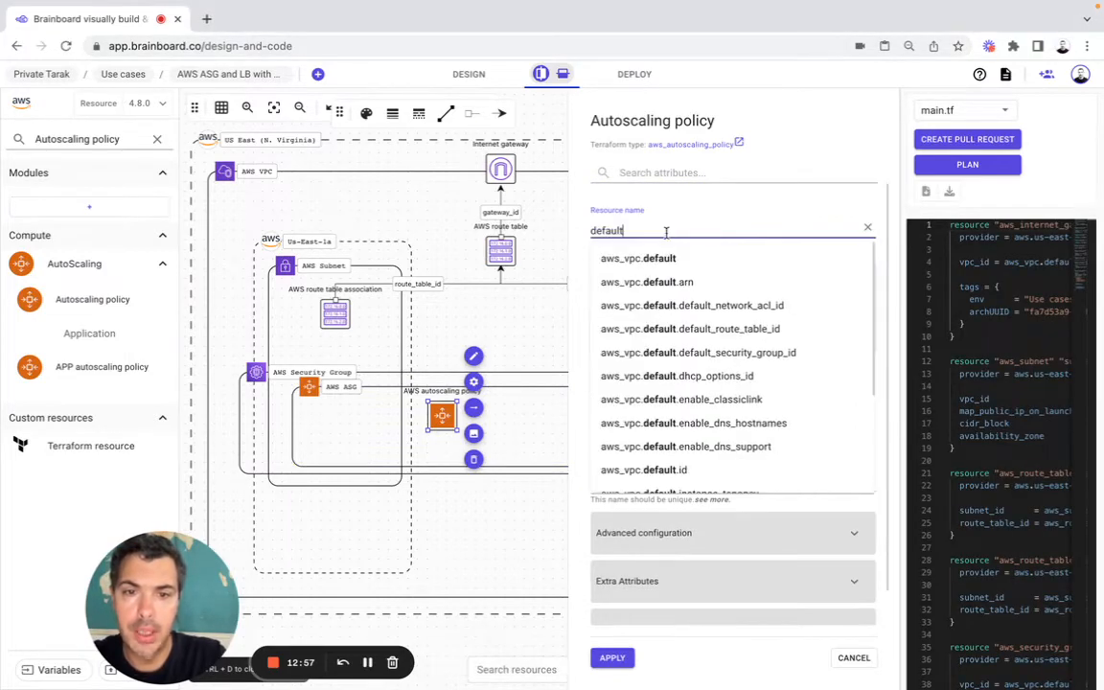
key(super+Tab)
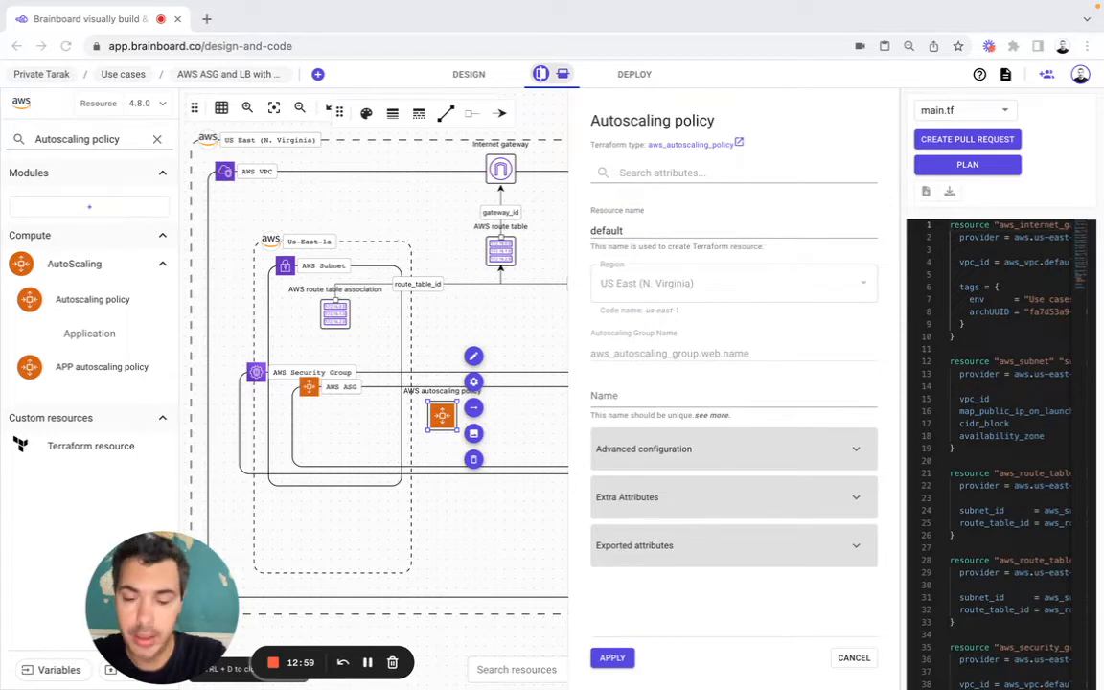
click(622, 391)
text(web_policy_up)
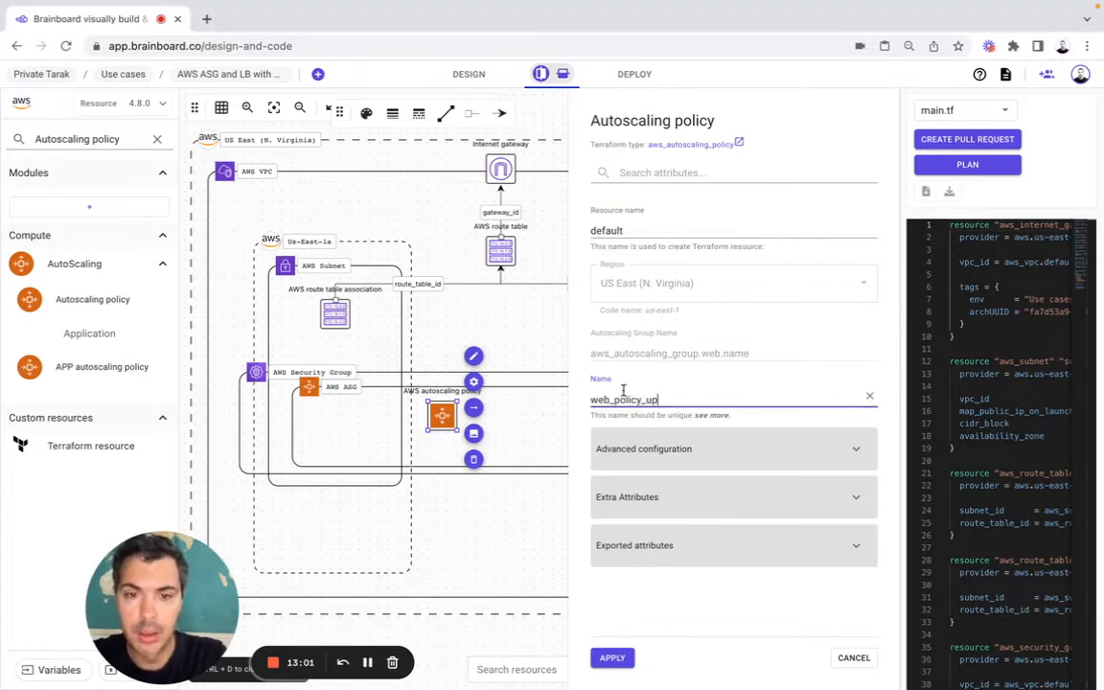
Step: Set the autoscaling policy's Adjustment Type to ChangeInCapacity and Cooldown to 300 in its advanced configuration
key(super+Tab)
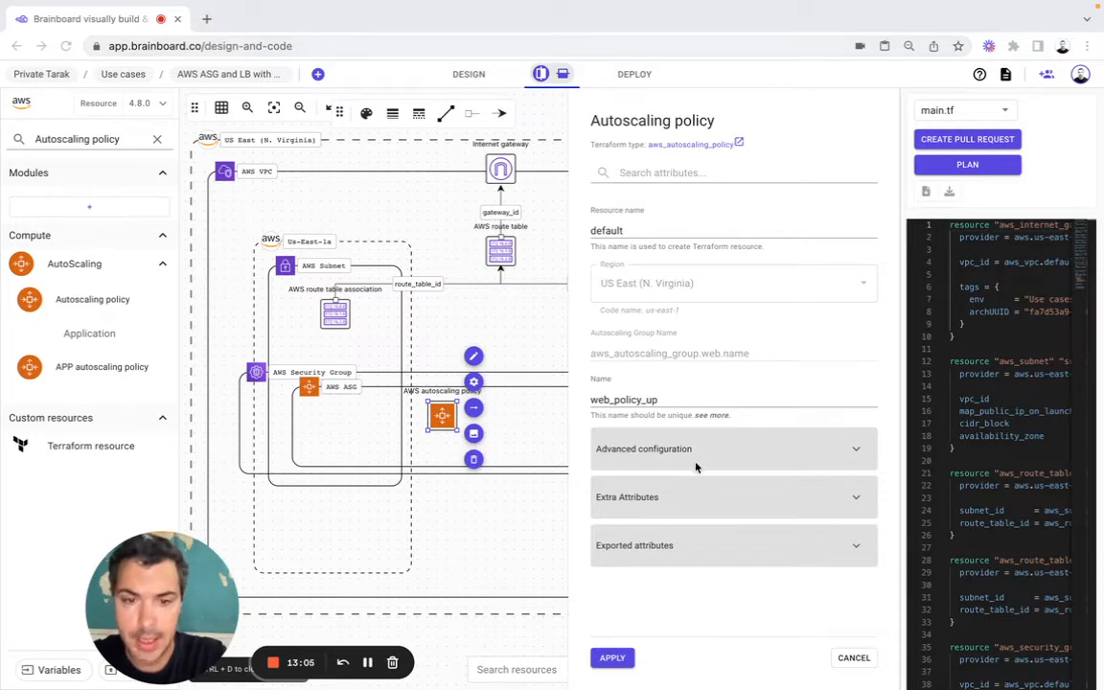
click(624, 412)
click(632, 448)
scroll(647, 464, down, 1)
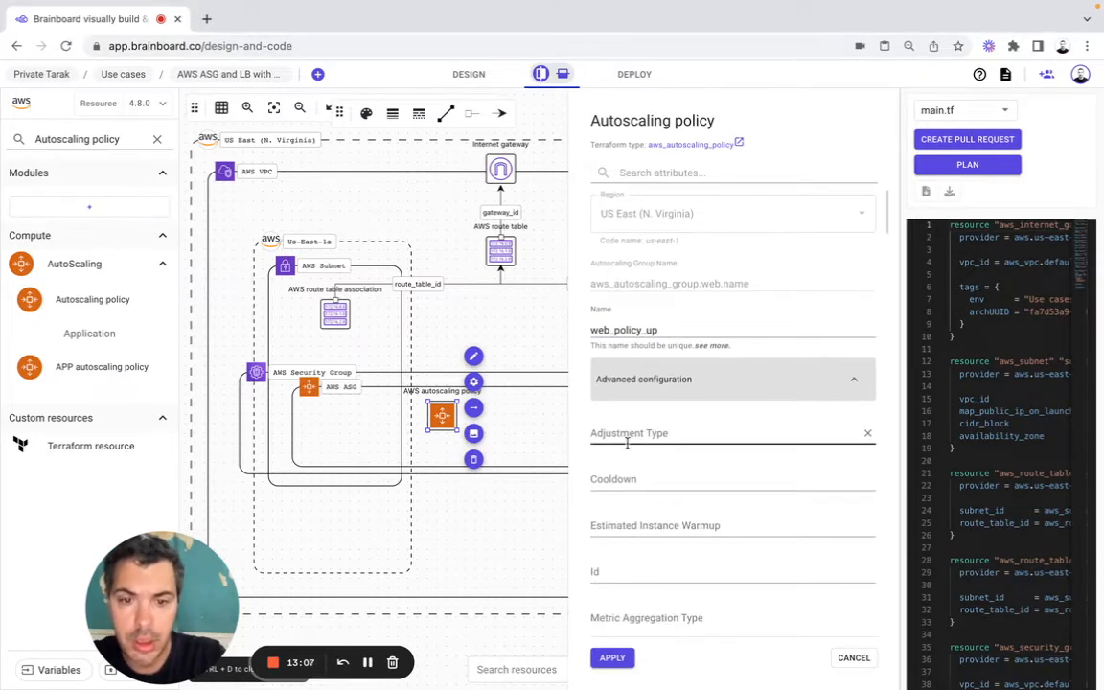
click(627, 442)
text(ChangeInCapacity)
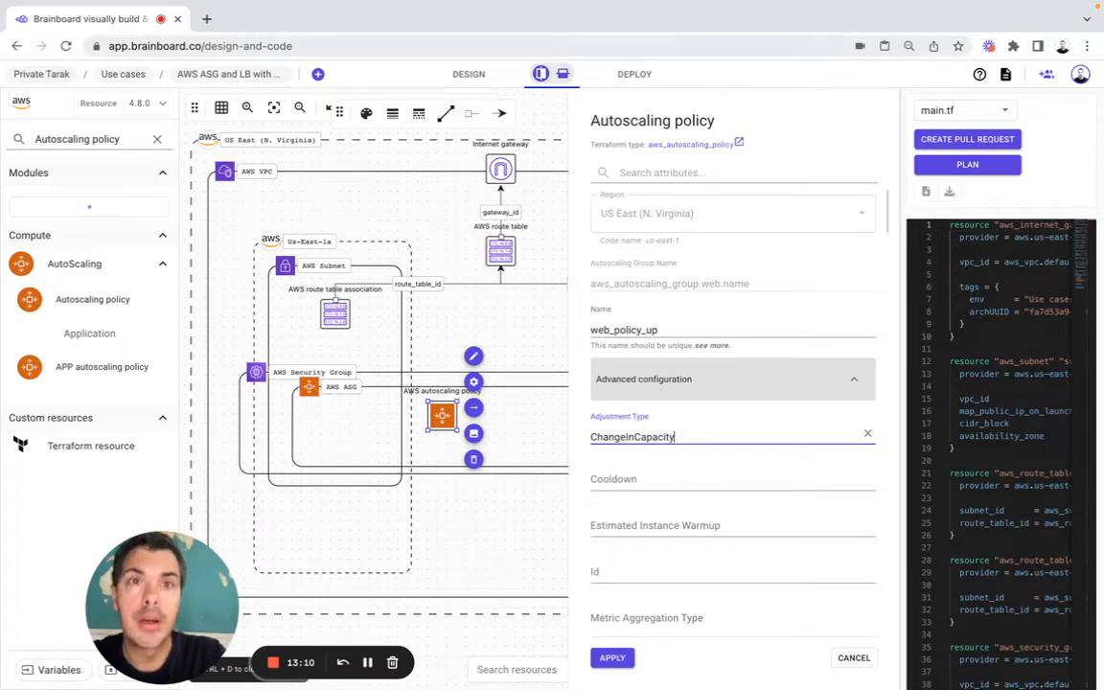
click(604, 481)
text(300)
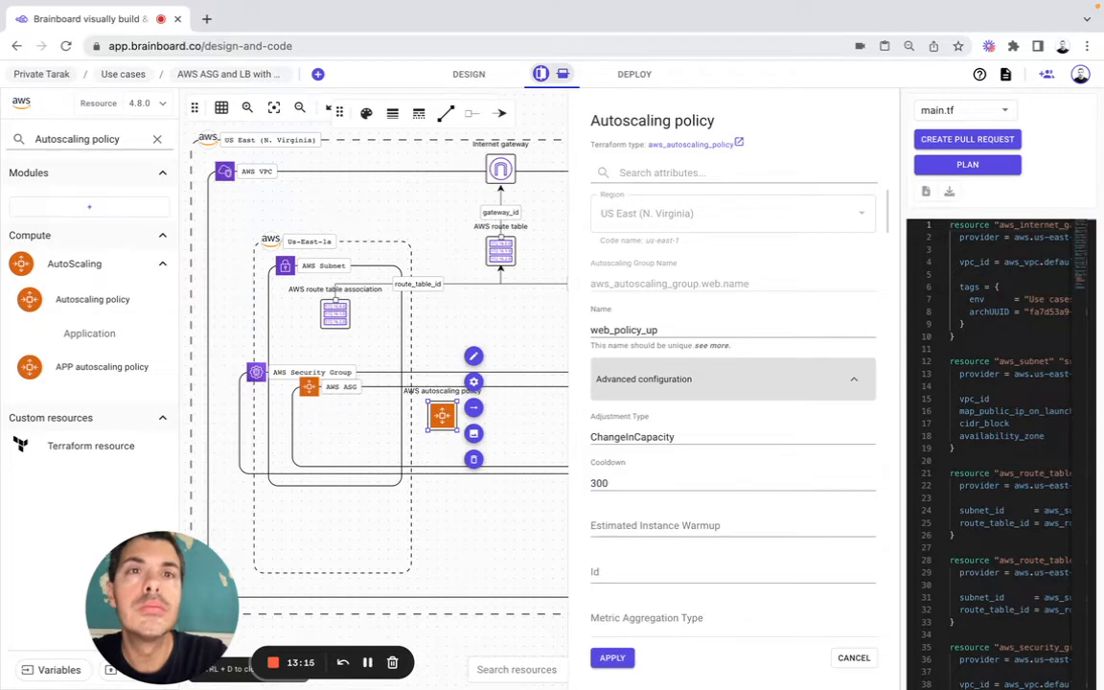
Step: Set the autoscaling policy's Scaling Adjustment to 1
scroll(674, 523, down, 3)
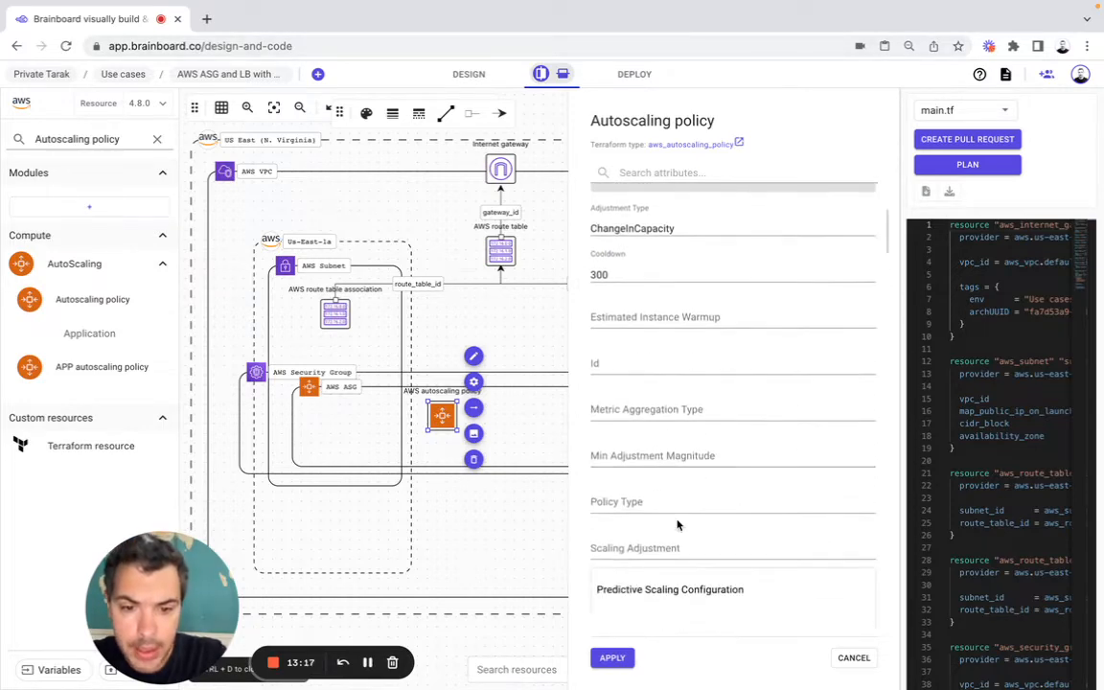
click(665, 505)
text(1)
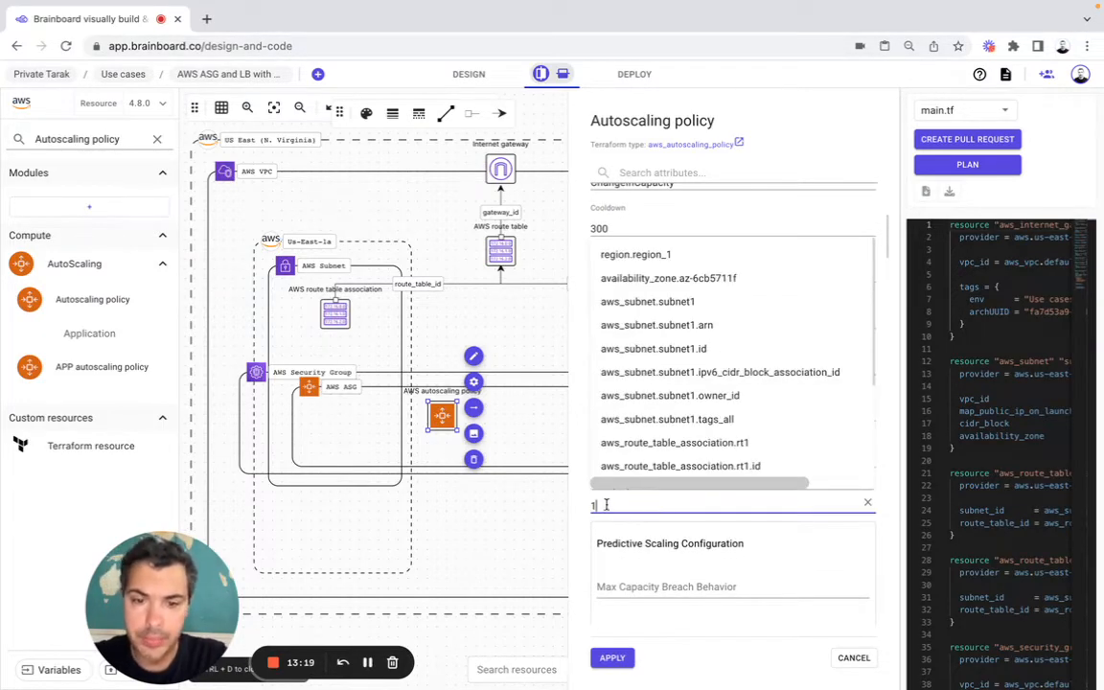
Step: Apply the first autoscaling policy's configuration and relabel its resource in the diagram as ASG policy UP
click(580, 500)
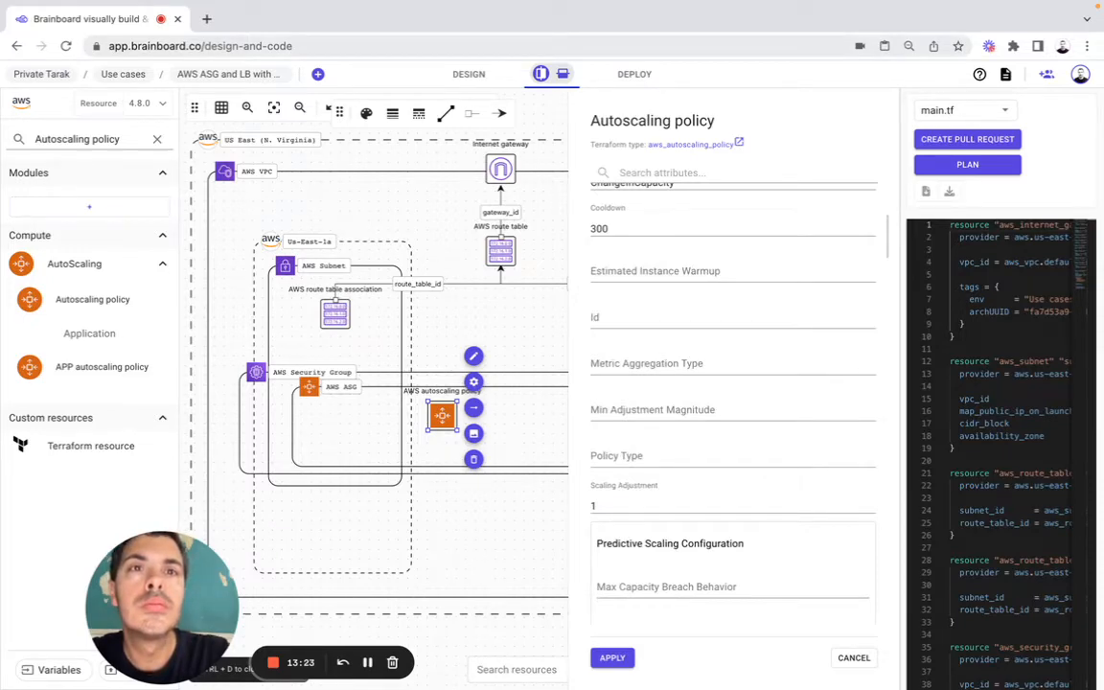
click(609, 659)
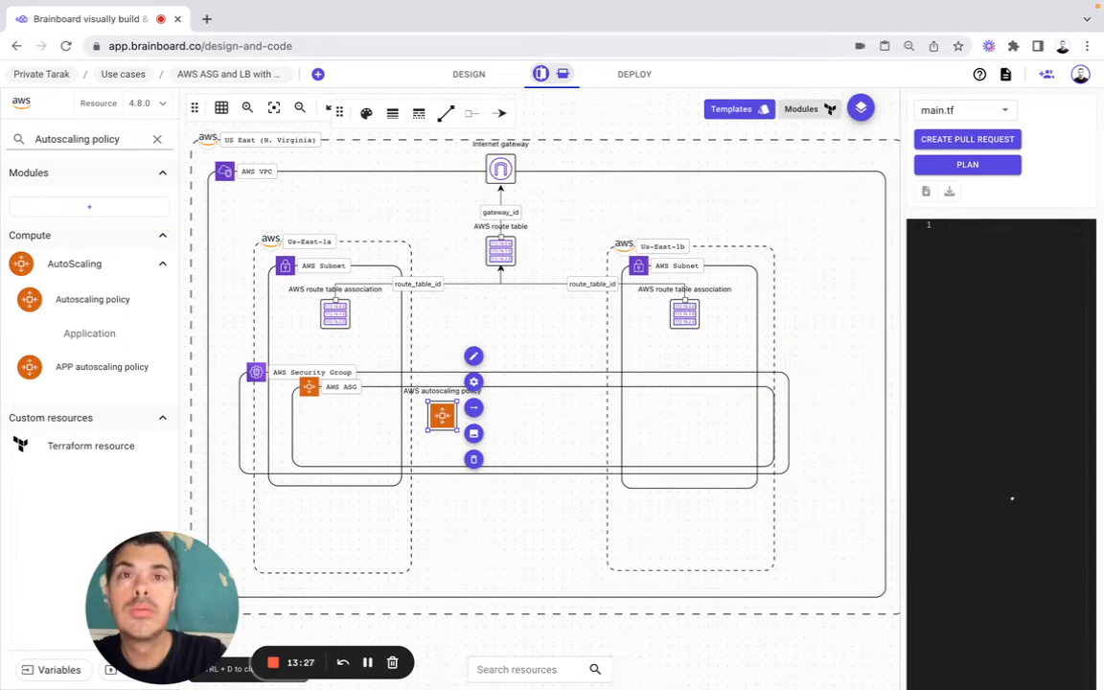
click(474, 355)
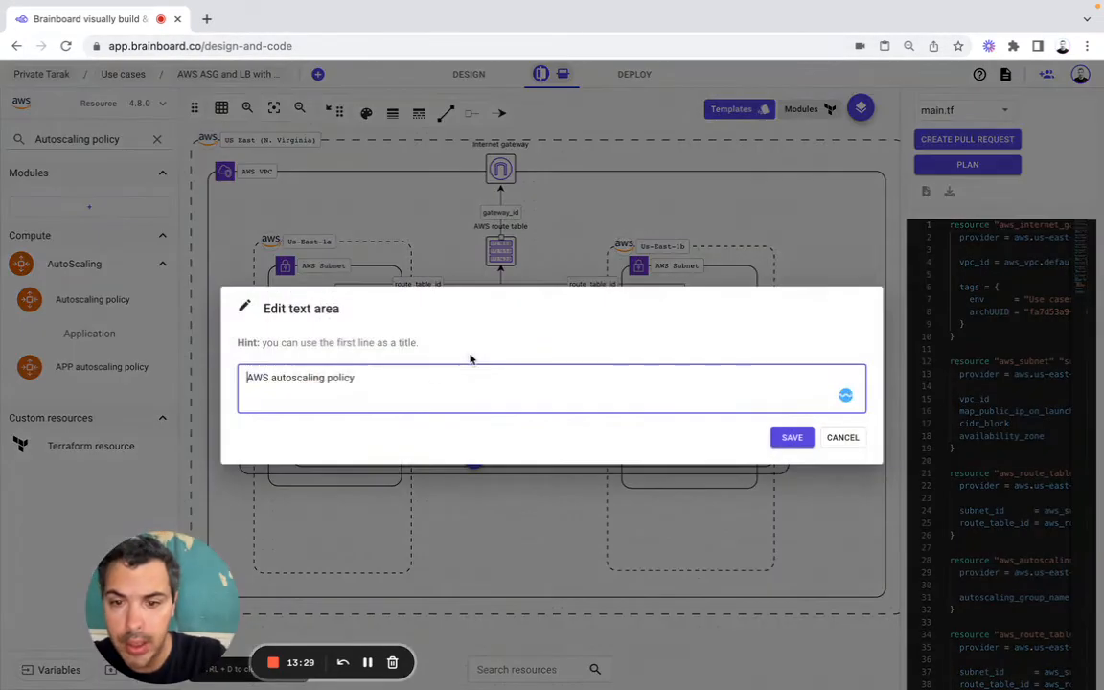
double_click(341, 377)
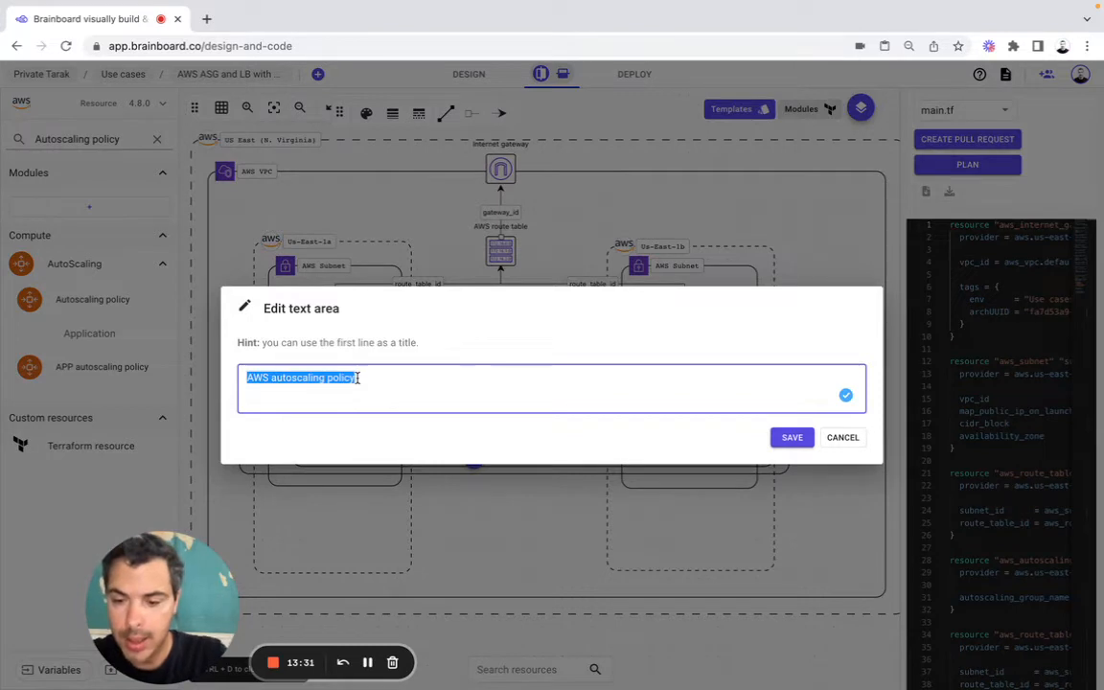
text(ASG )
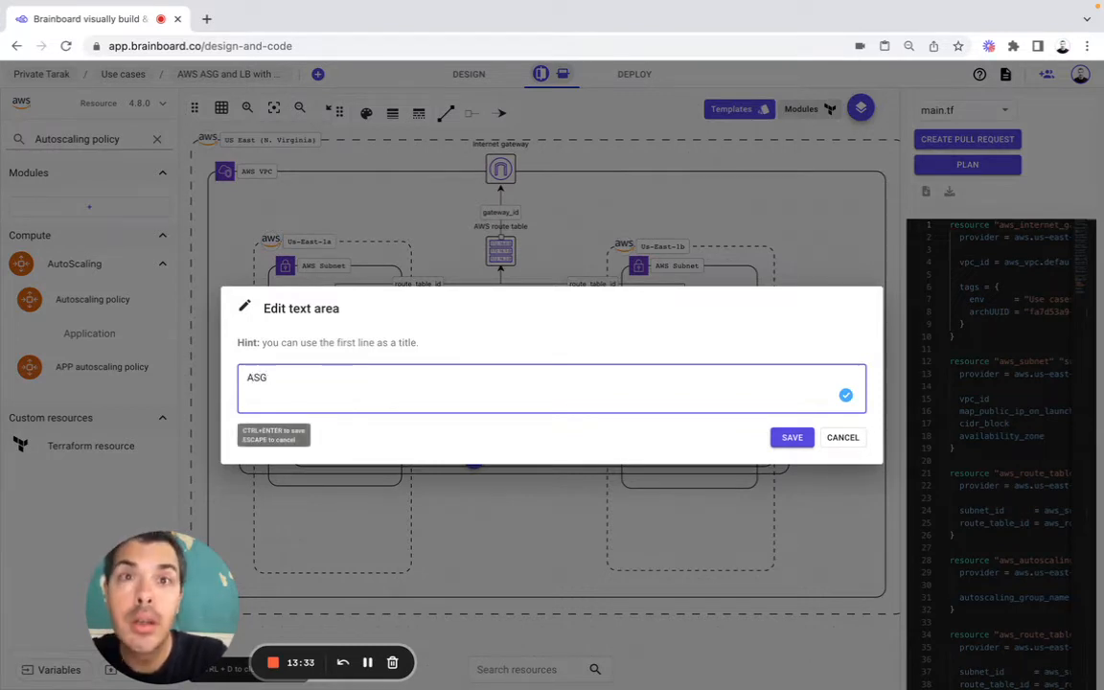
text(policy UP)
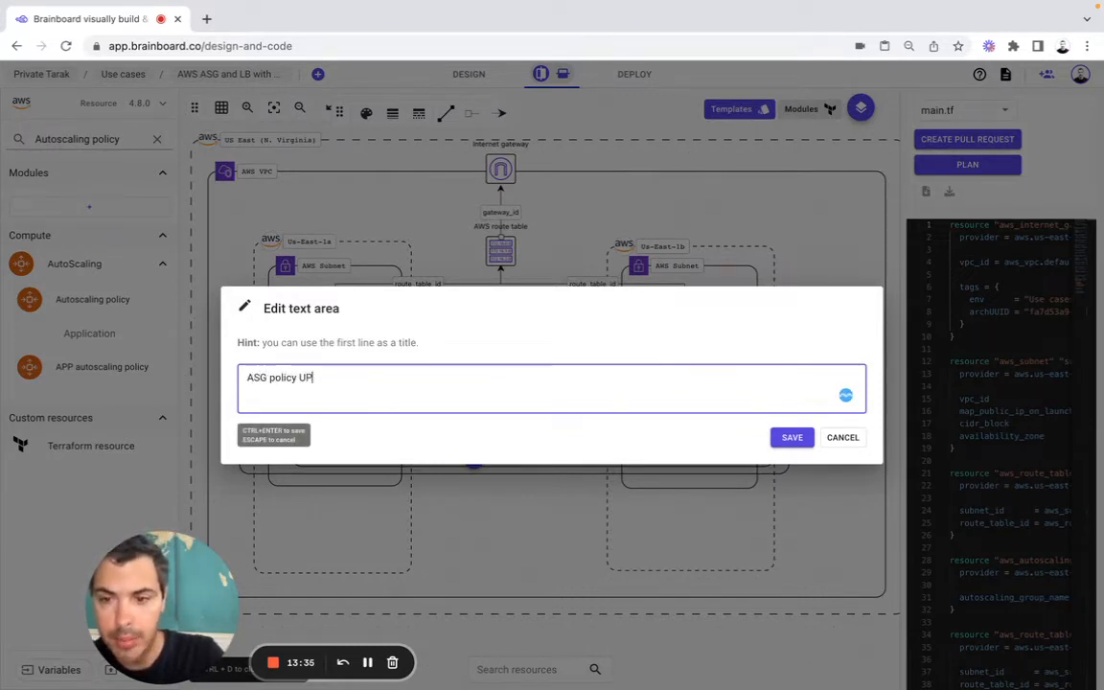
click(795, 439)
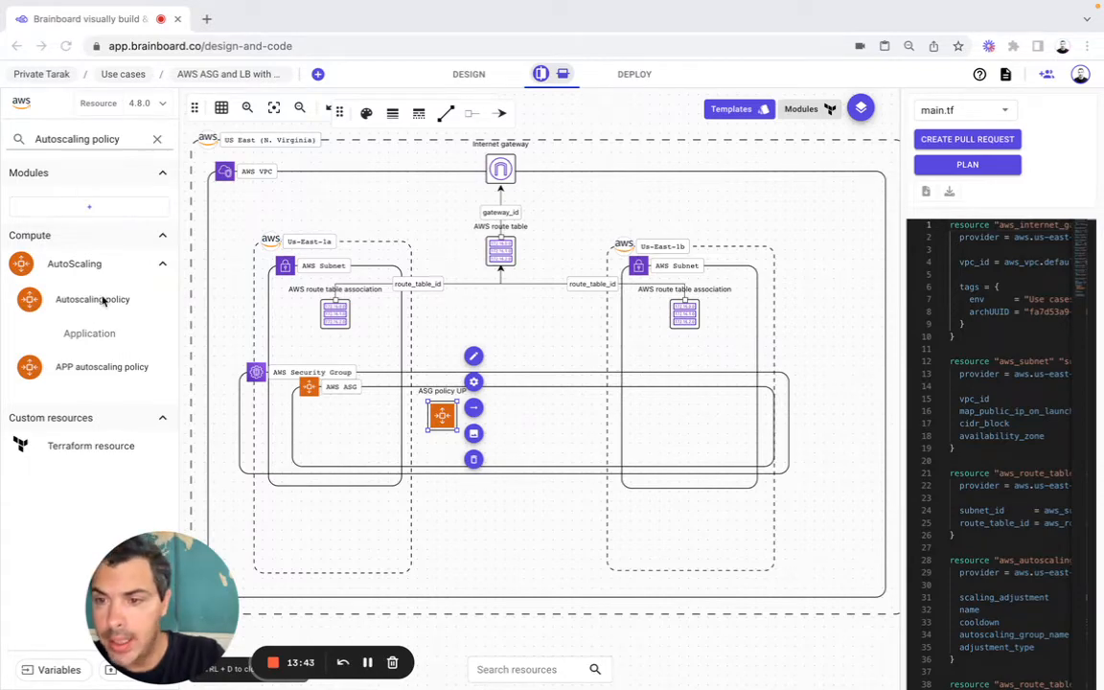
Step: Add a second autoscaling policy inside the auto scaling group beside ASG policy UP, with resource name and Name both web_policy_down
drag(104, 301, 532, 407)
click(714, 528)
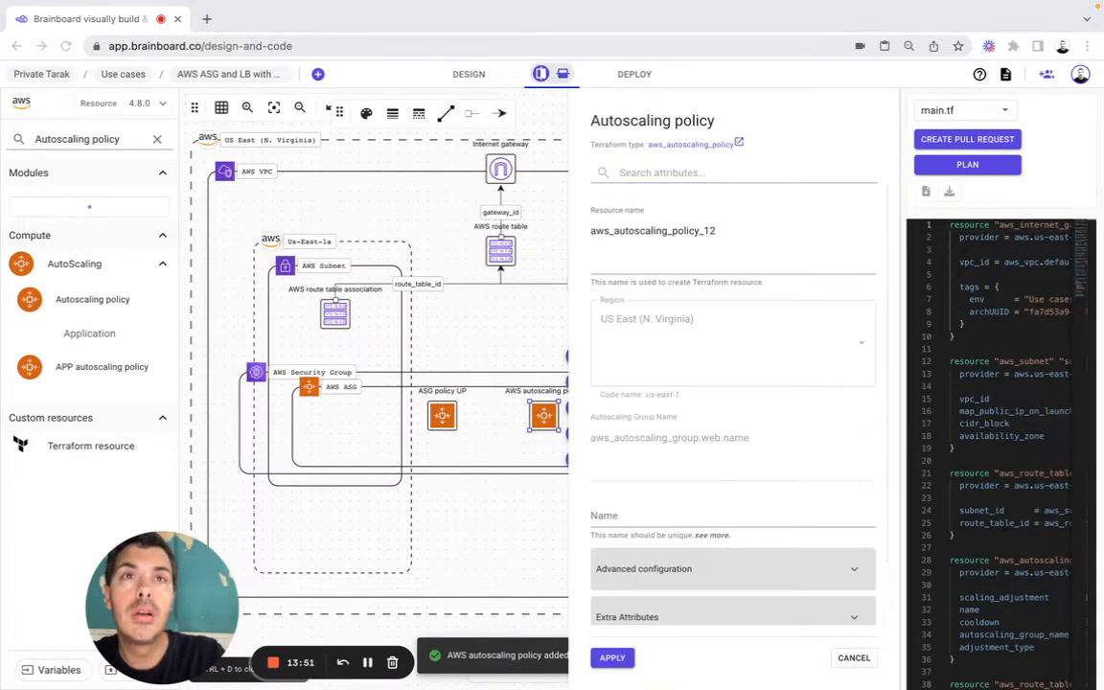
double_click(641, 230)
text(web_policy_down)
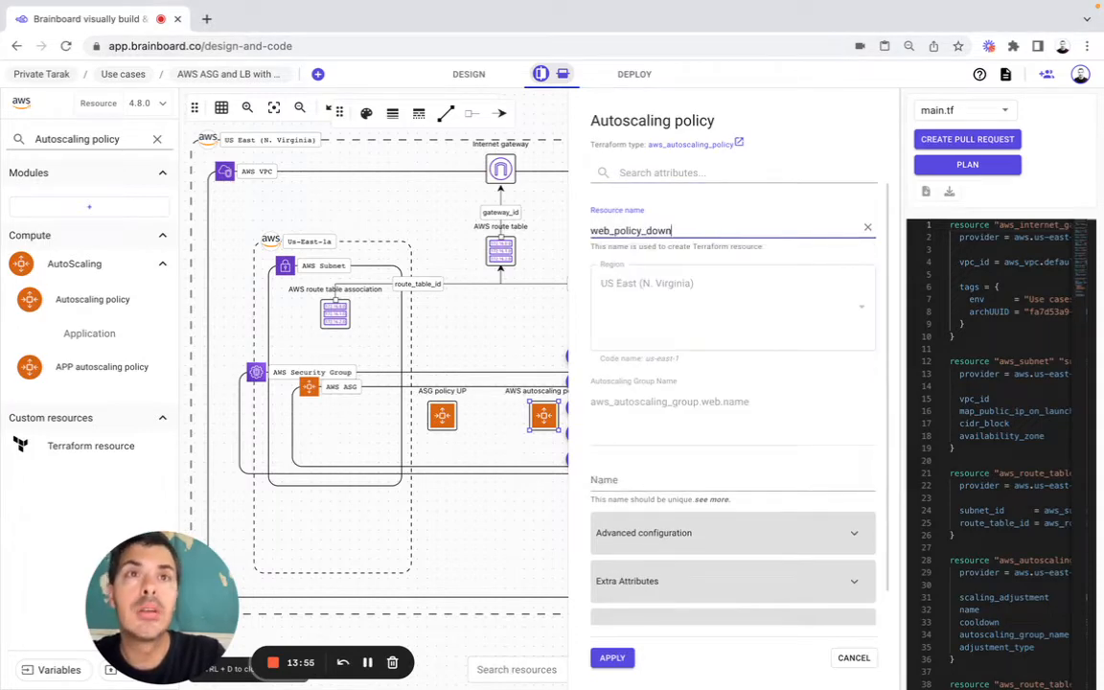
key(super+Tab)
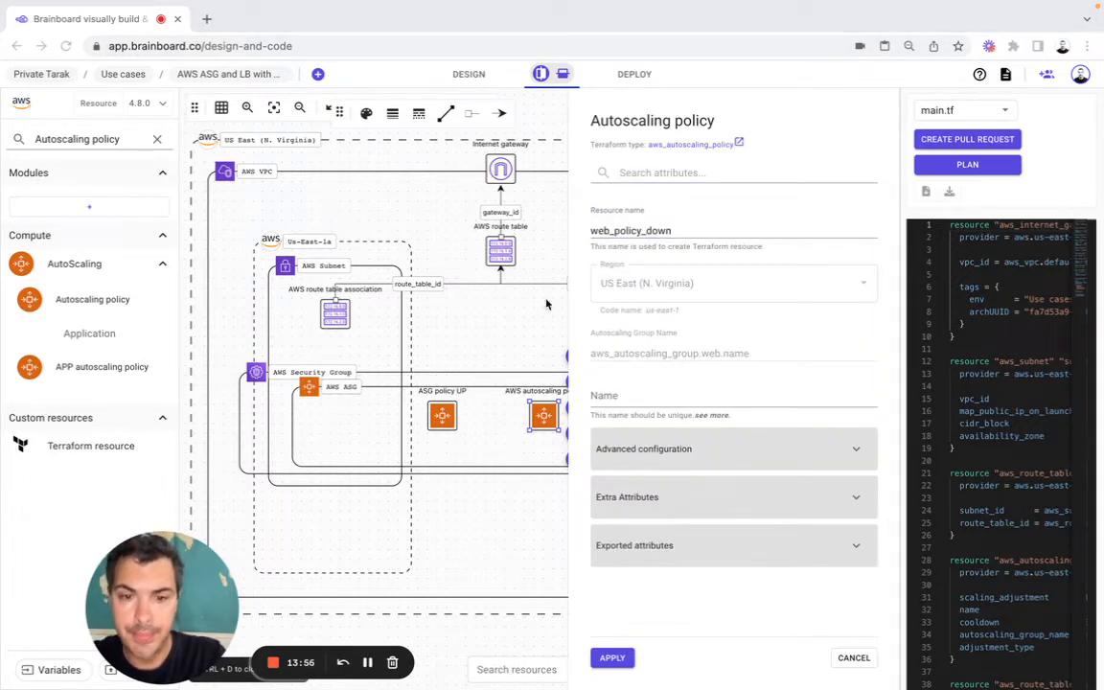
click(613, 395)
text(web_policy_down)
Step: Set the web_policy_down policy's Adjustment Type to ChangeInCapacity and Cooldown to 300 in its advanced configuration
click(641, 454)
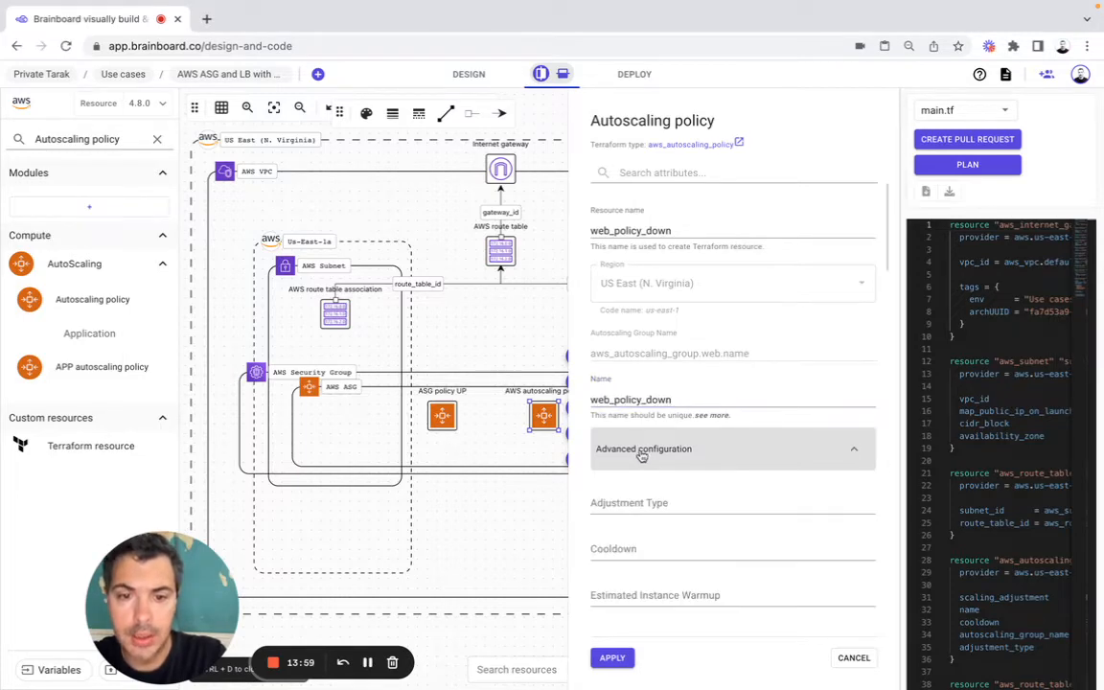
key(super+Tab)
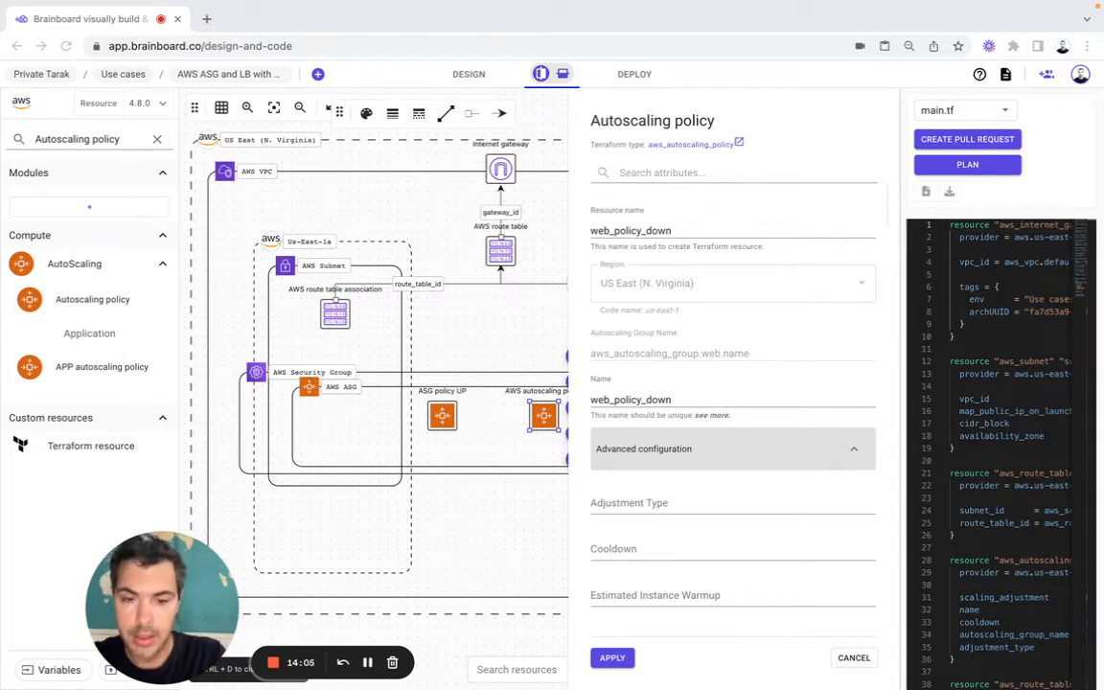
click(648, 510)
click(647, 506)
text(ChangeInCapacity)
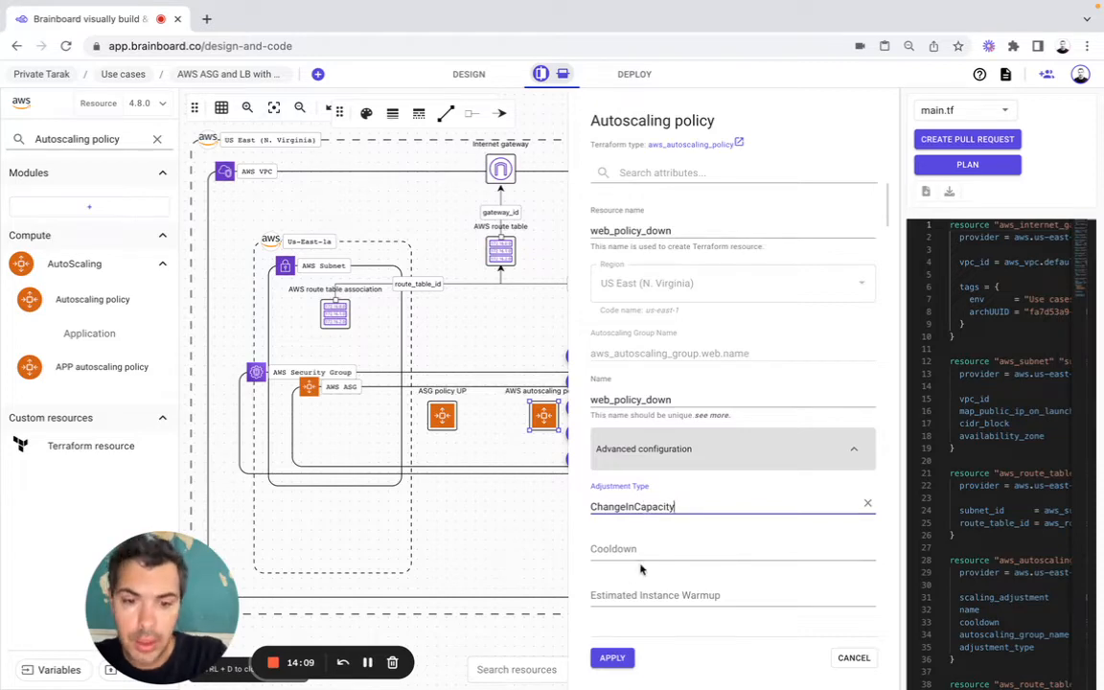
click(652, 552)
text(300)
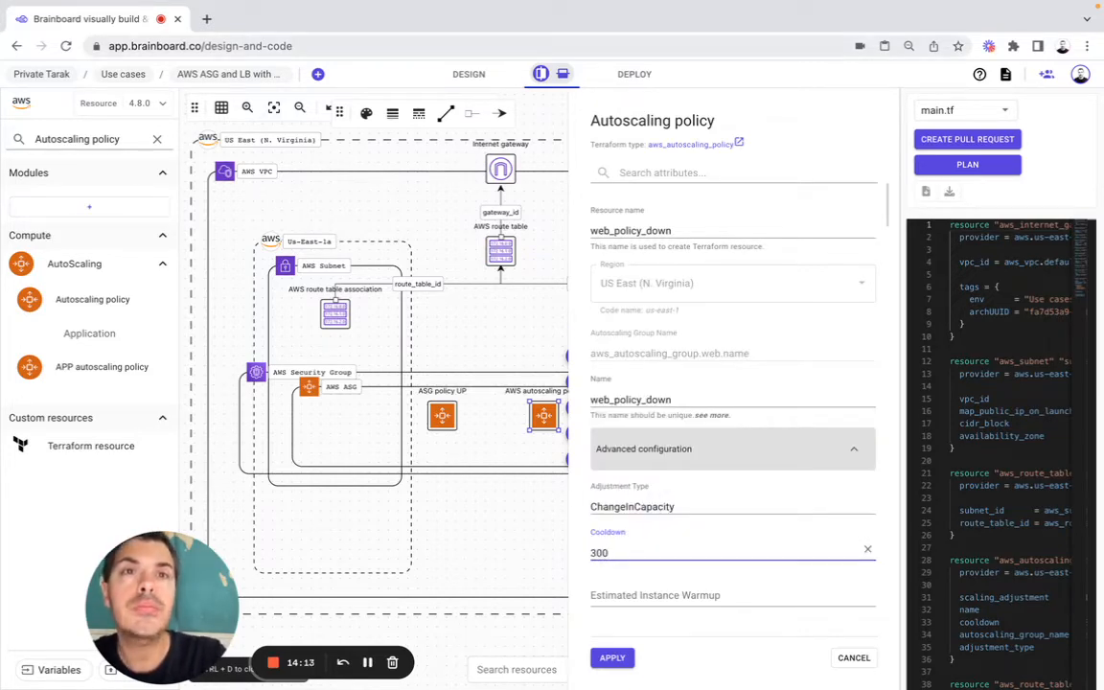
Step: Set the web_policy_down policy's Scaling Adjustment to -1
scroll(636, 320, down, 5)
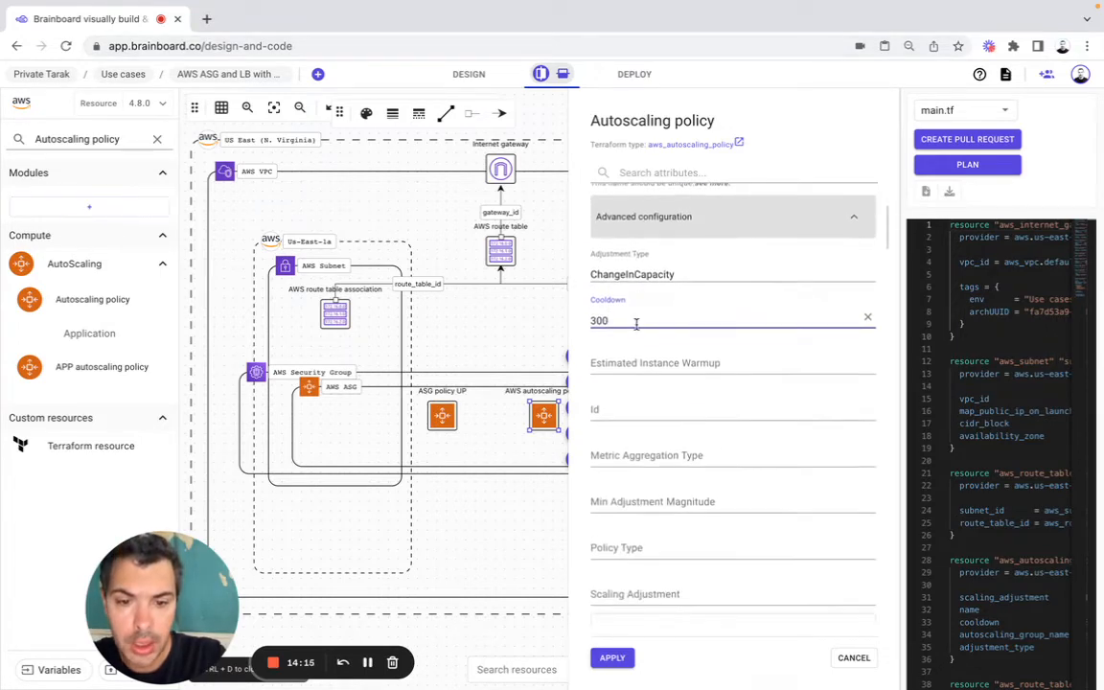
click(645, 475)
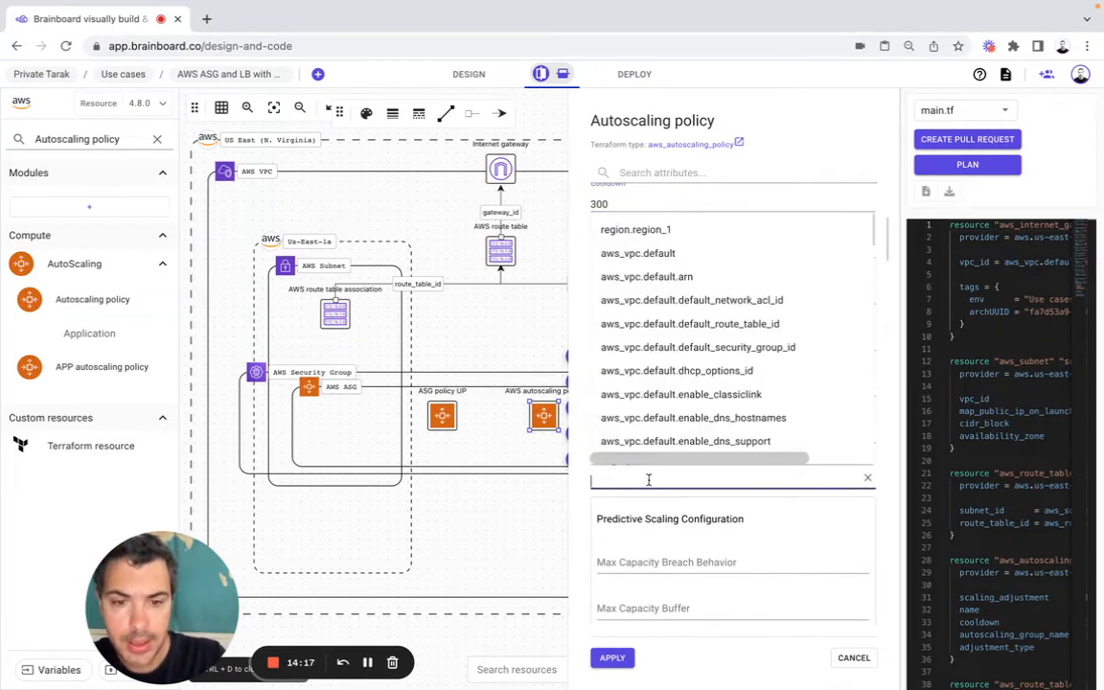
text(-1)
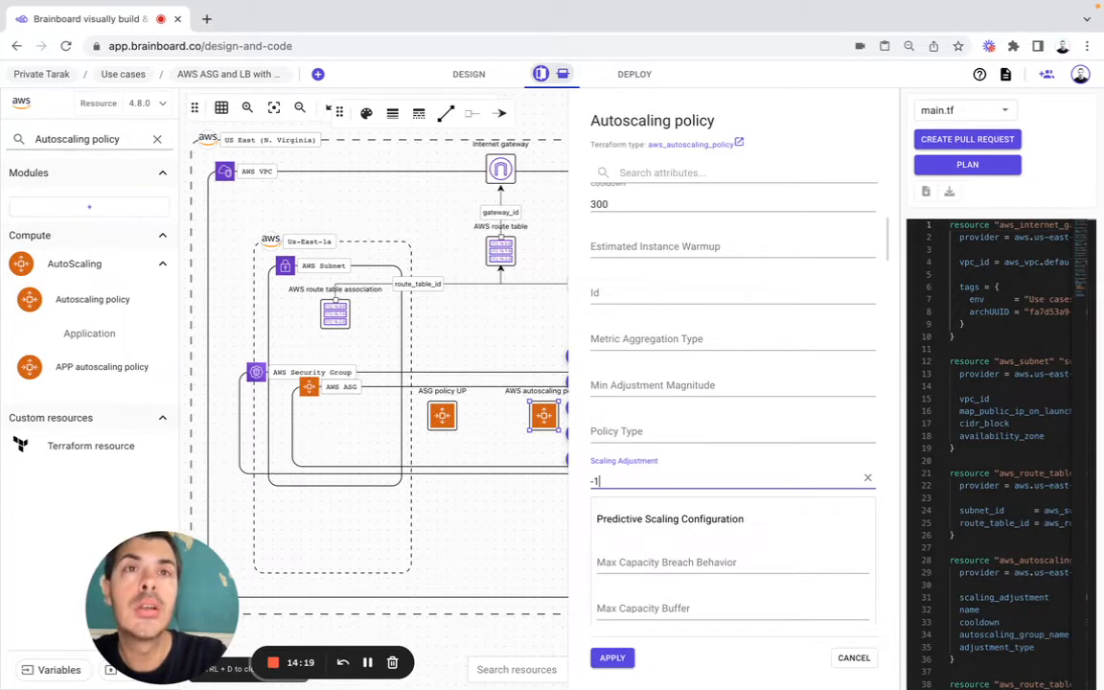
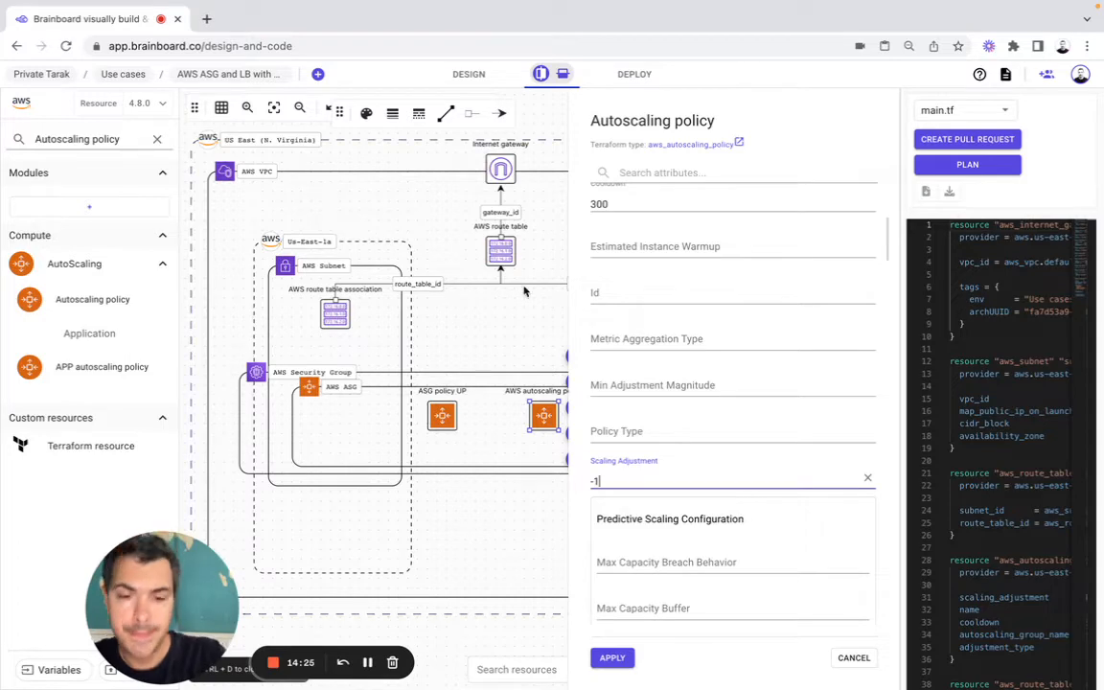
Step: Apply the web_policy_down policy's configuration and relabel its resource in the diagram as ASG policy DOWN
click(612, 658)
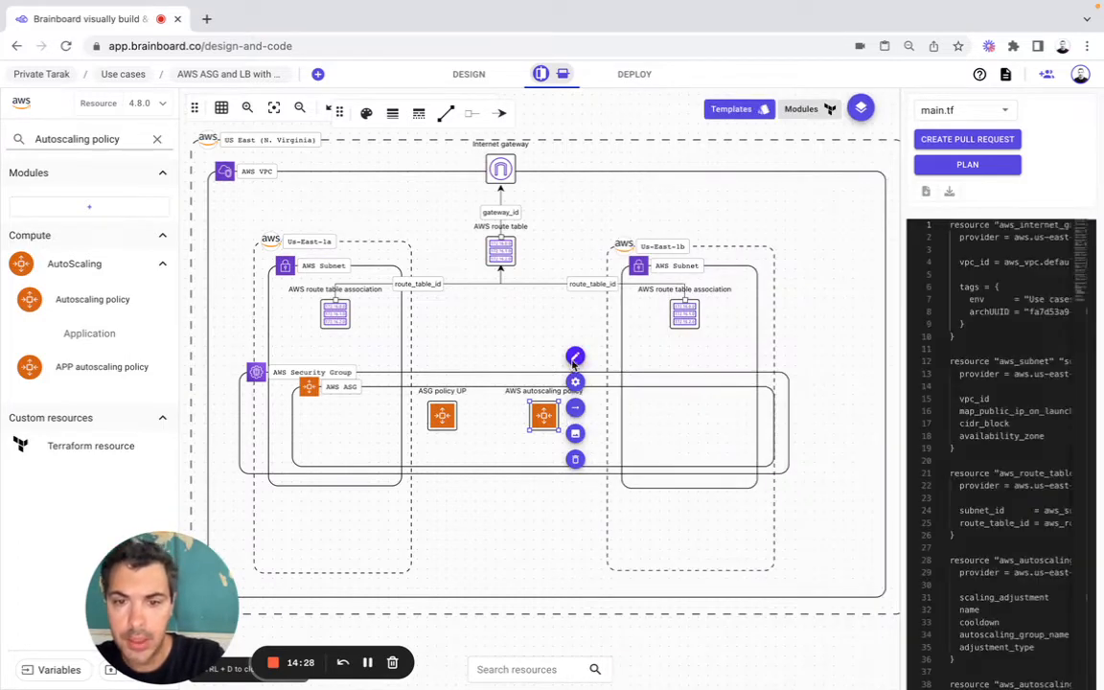
click(575, 357)
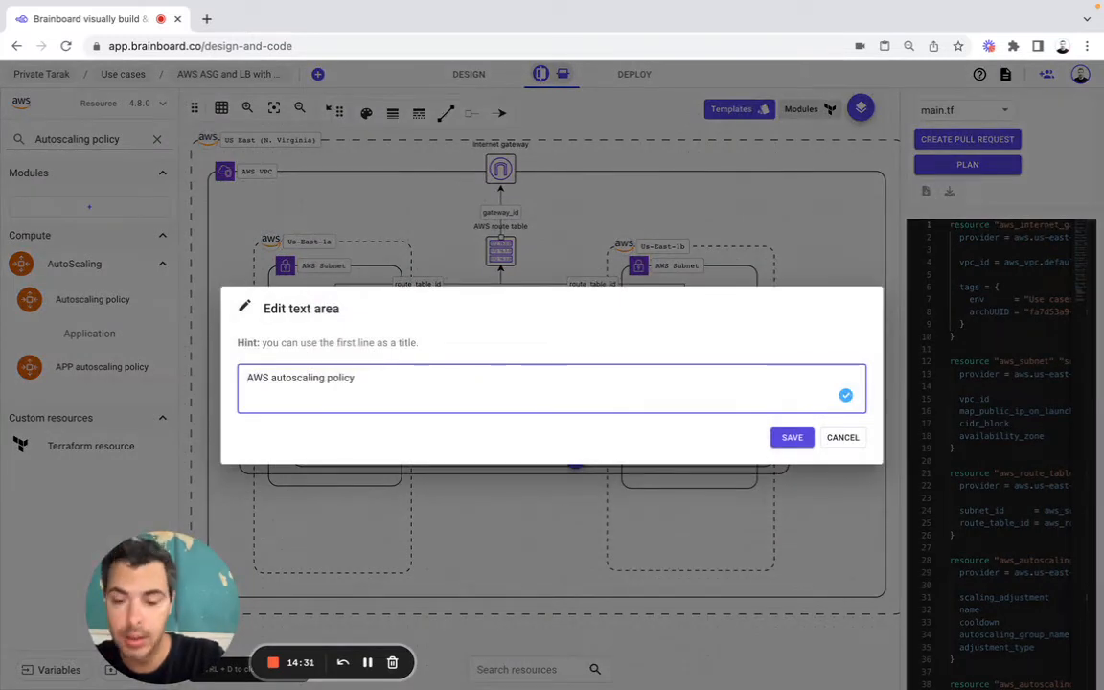
triple_click(357, 377)
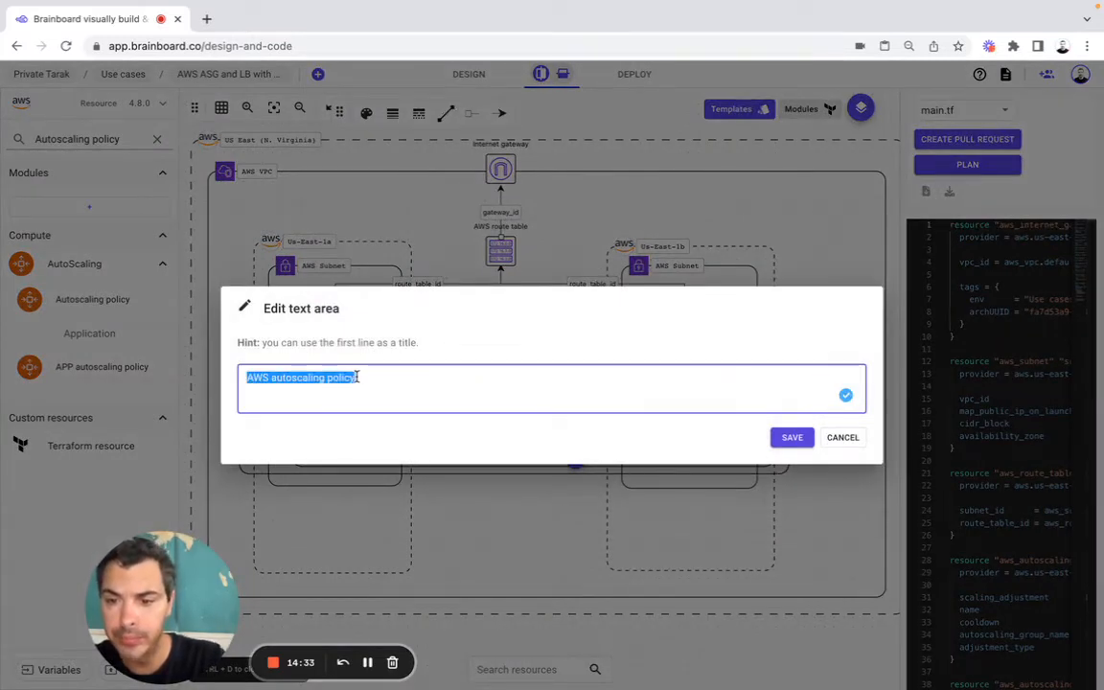
text(ASG )
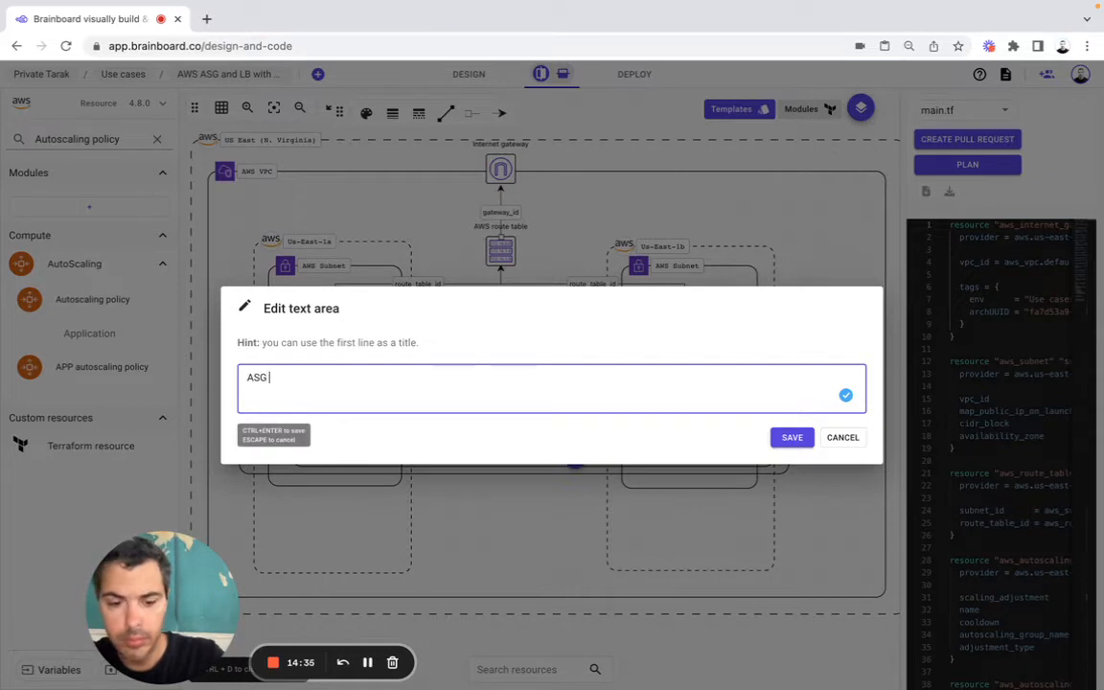
text(policy)
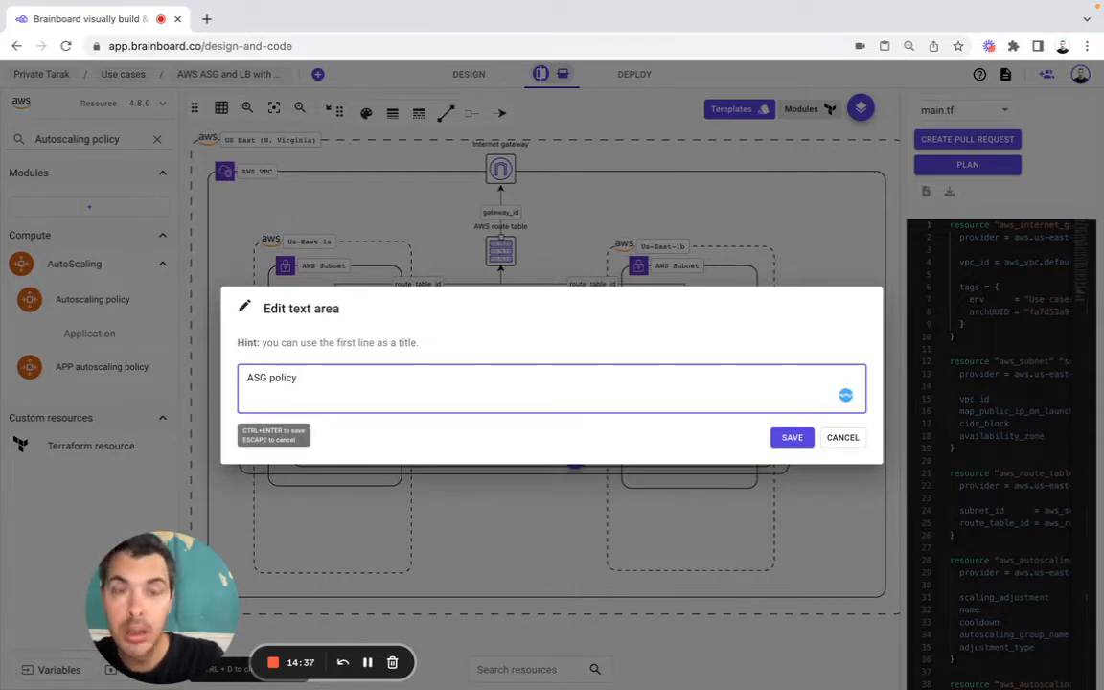
text( DOWN)
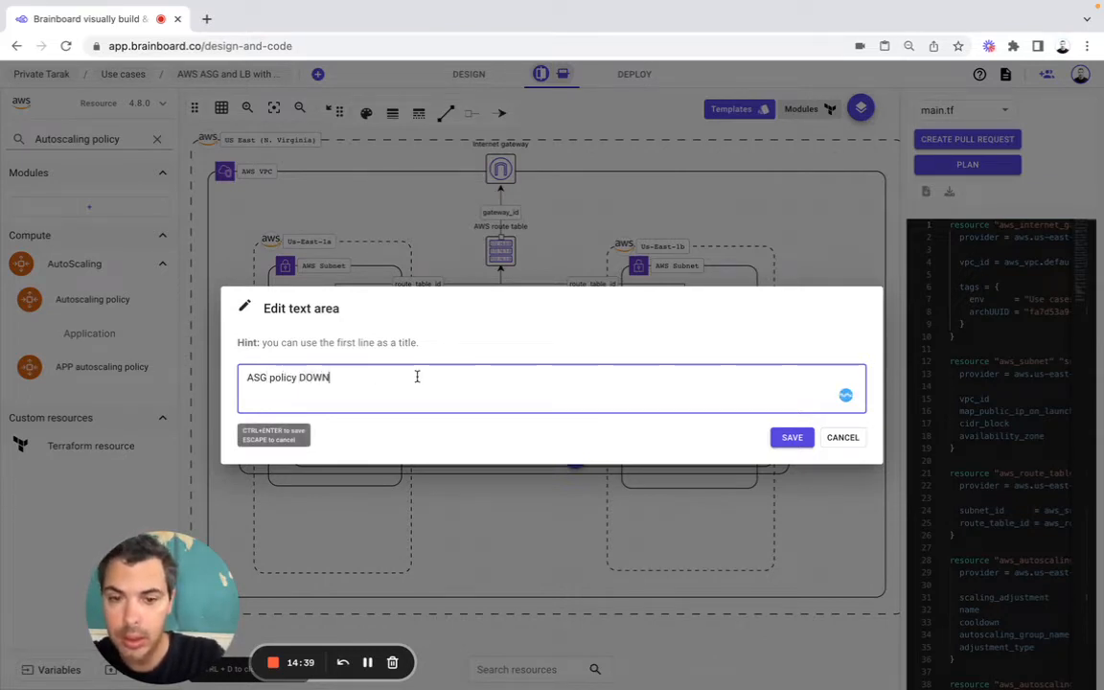
click(792, 437)
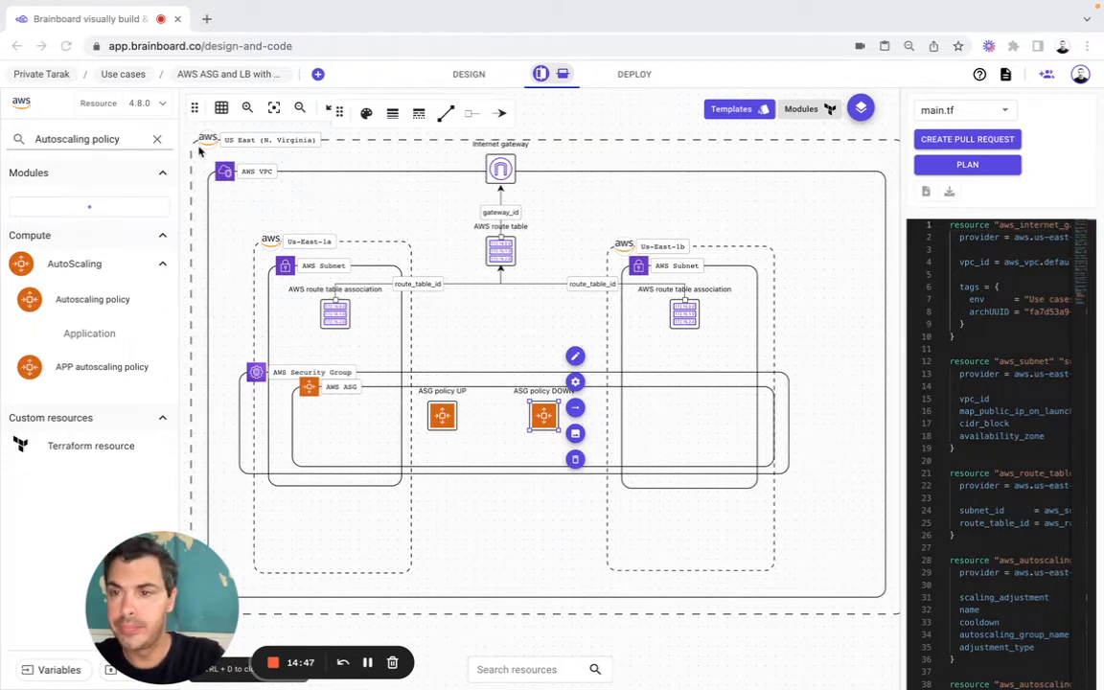
Step: Add a Cloudwatch Metric Alarm with AWS ASG as its main parent and place it directly below ASG policy UP
double_click(103, 140)
triple_click(105, 141)
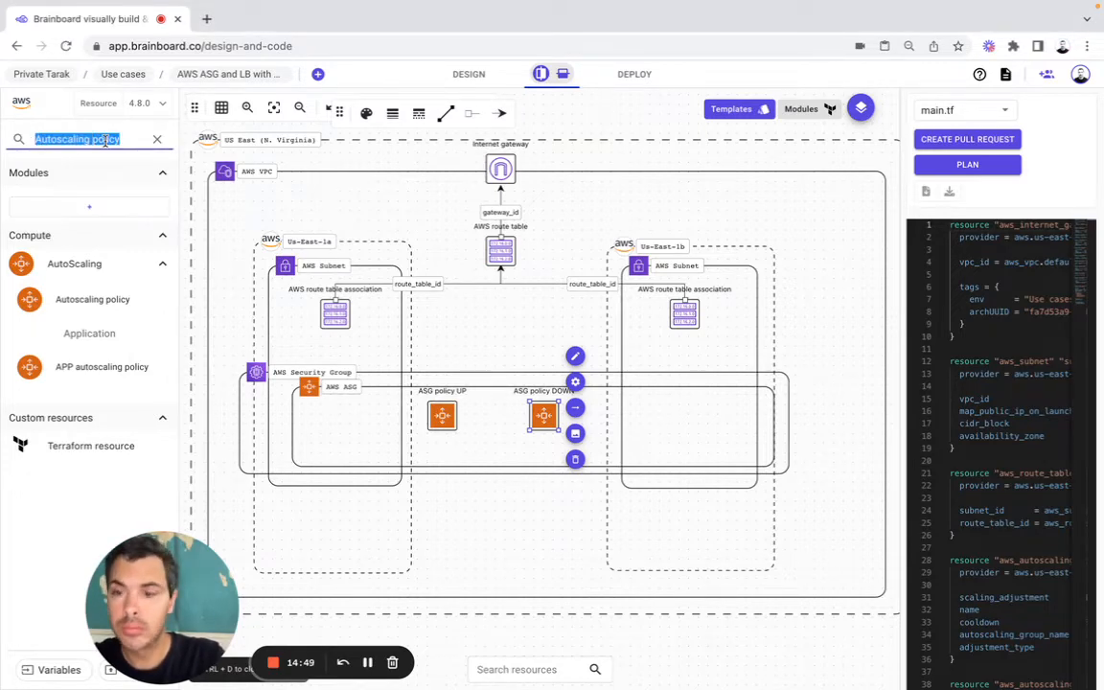
text(Cloudwatch Metric Alarm resource)
drag(139, 329, 444, 449)
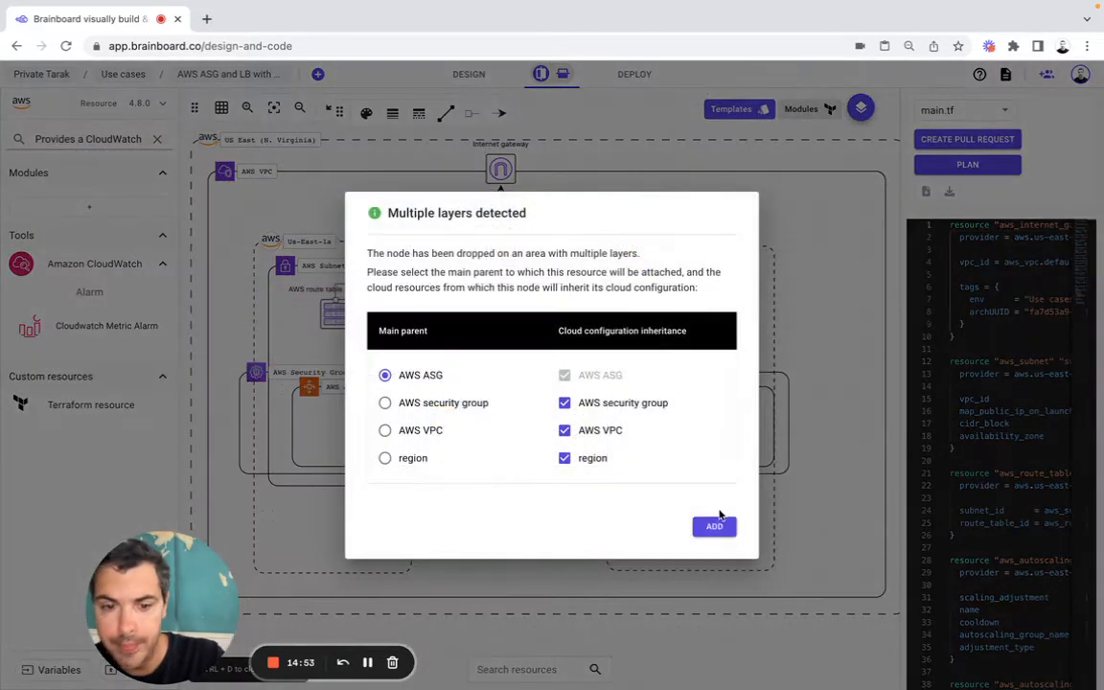
click(720, 526)
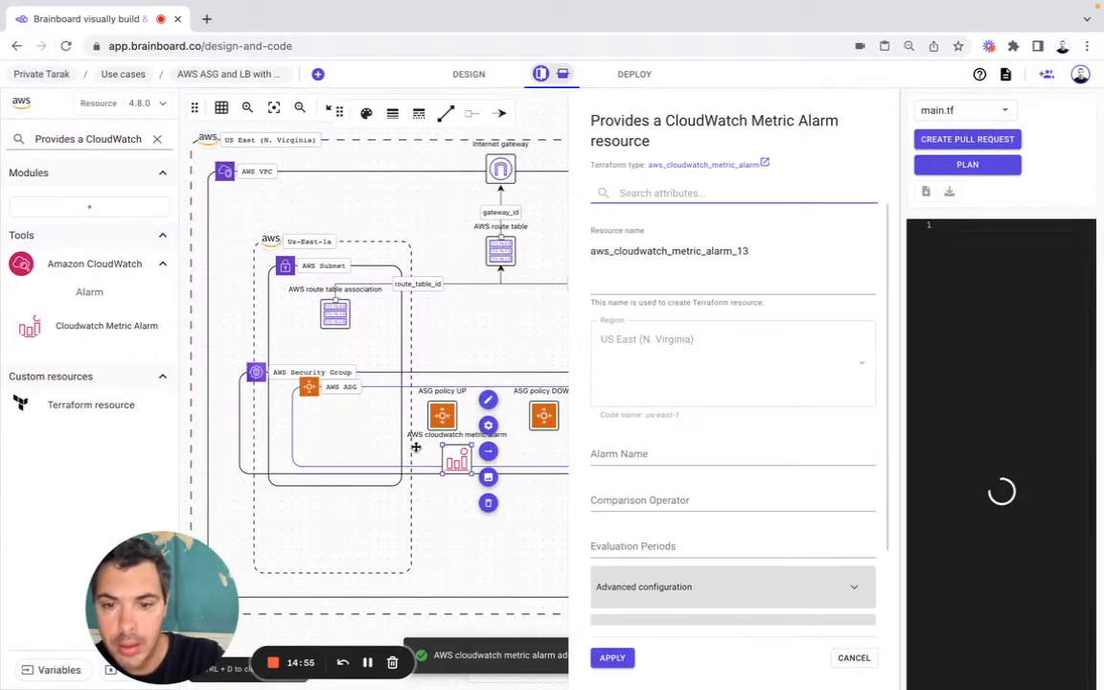
mouse_move(457, 456)
mouse_down()
mouse_move(436, 446)
mouse_move(446, 448)
mouse_up()
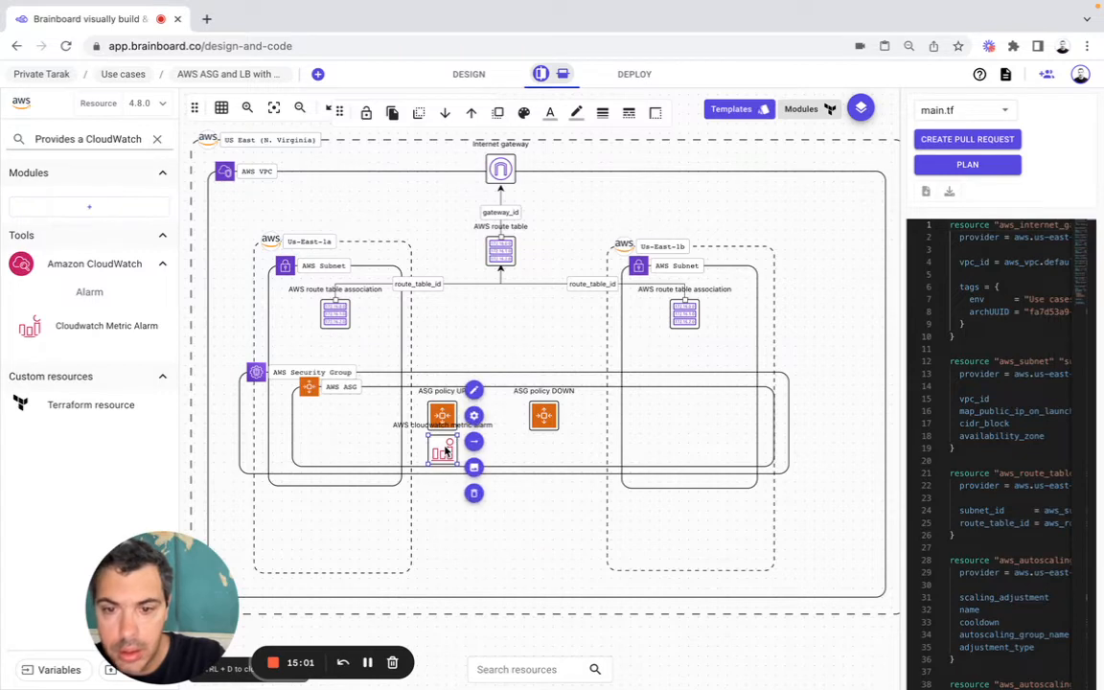
Step: Enlarge the AWS Security Group and AWS ASG frames slightly downward and shift the metric alarm lower beneath ASG policy UP
click(782, 447)
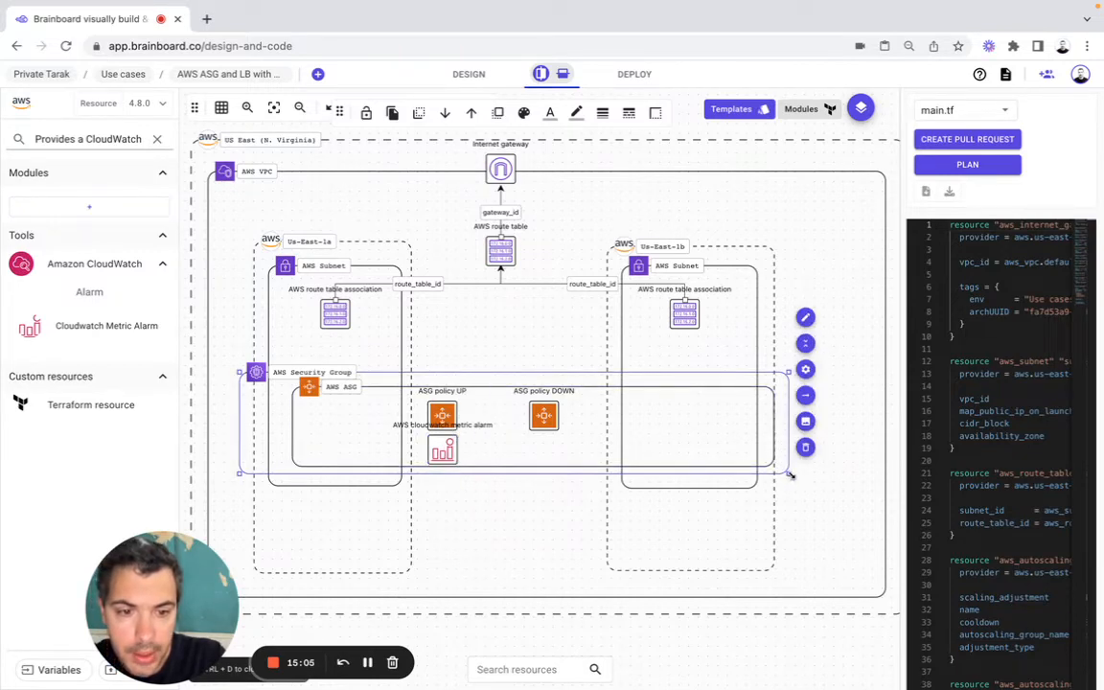
mouse_move(792, 475)
mouse_down()
mouse_move(799, 488)
mouse_move(782, 476)
mouse_up()
click(717, 431)
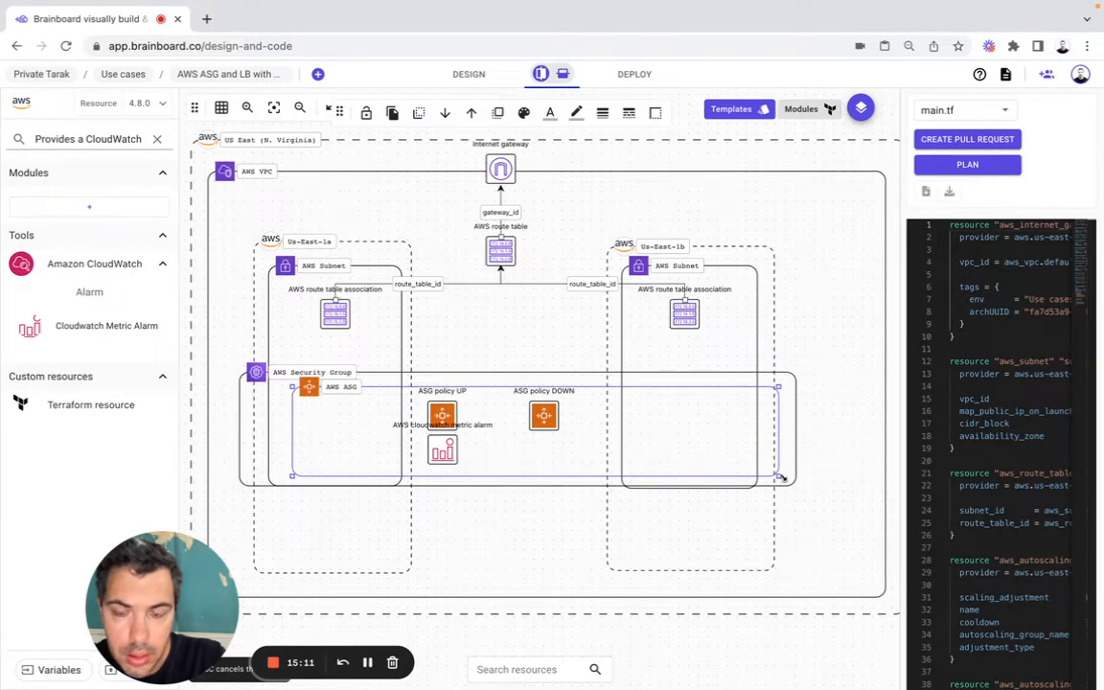
click(444, 451)
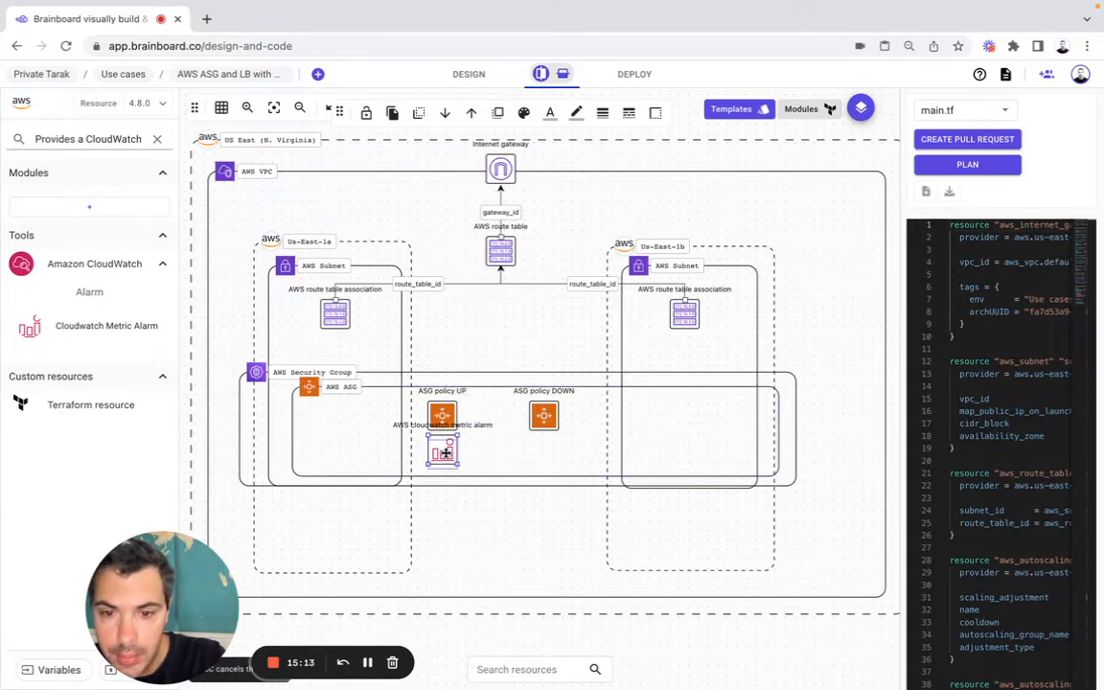
drag(445, 456, 447, 460)
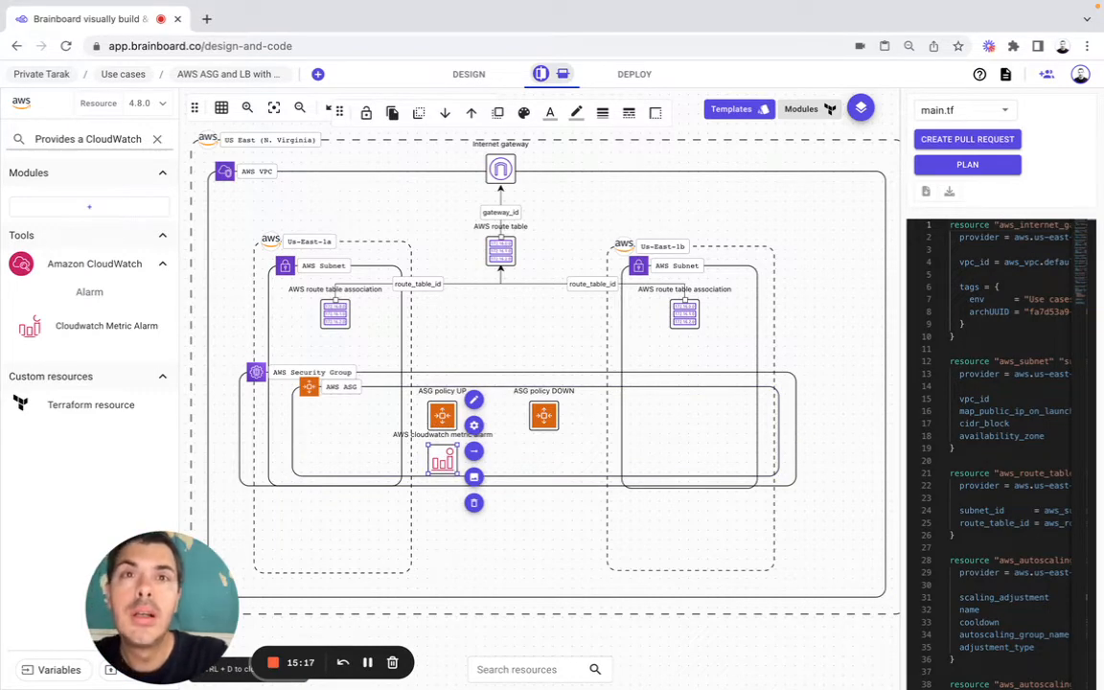
Step: Relabel the CloudWatch metric alarm in the diagram as CPU alarm UP
key(super+Tab)
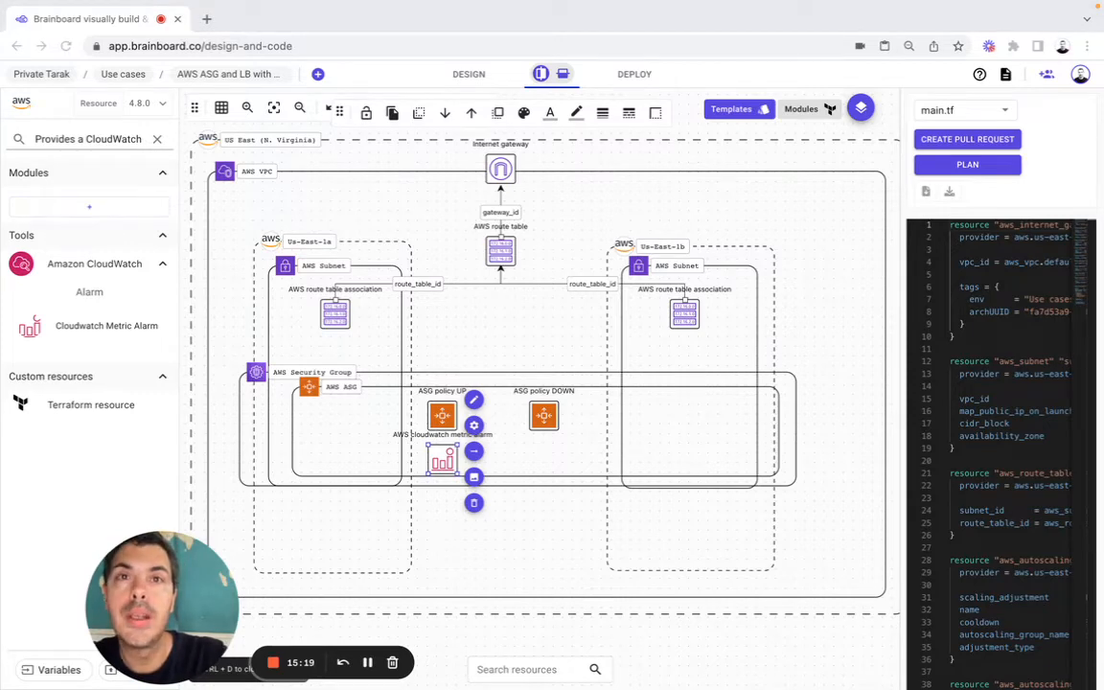
click(471, 399)
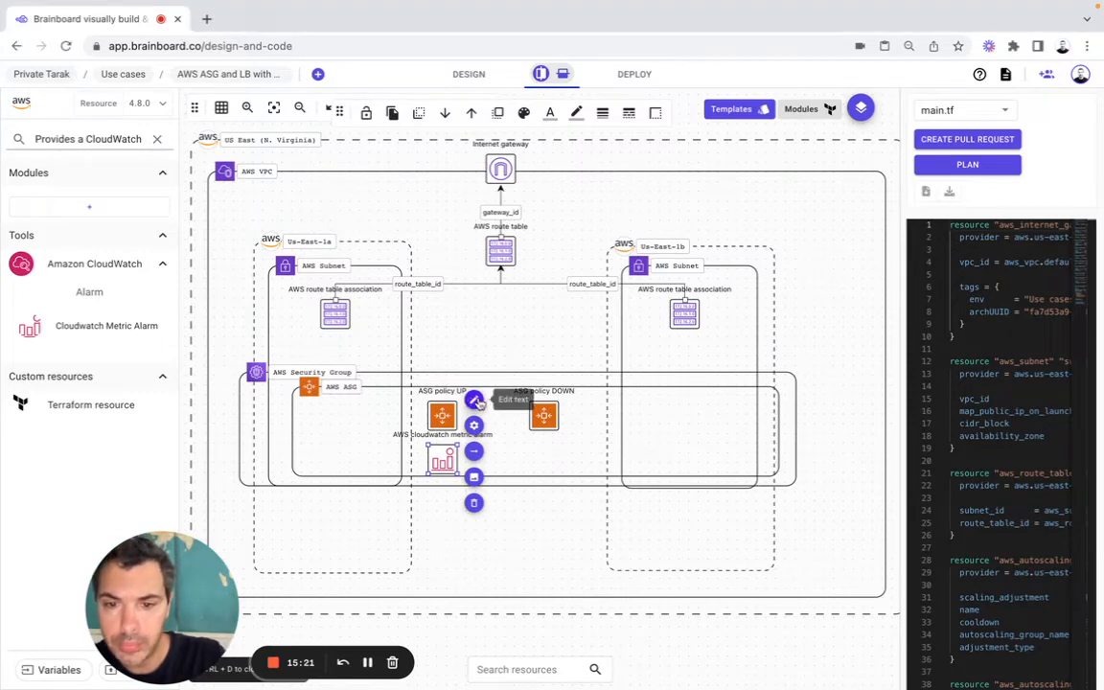
triple_click(405, 379)
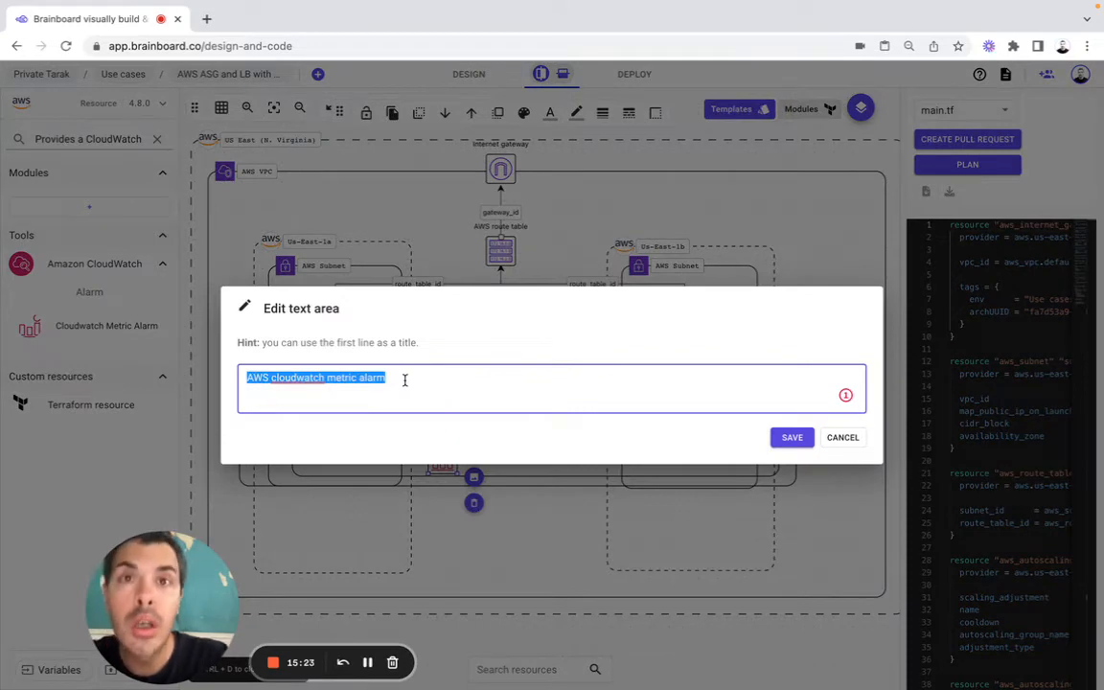
text(CPU )
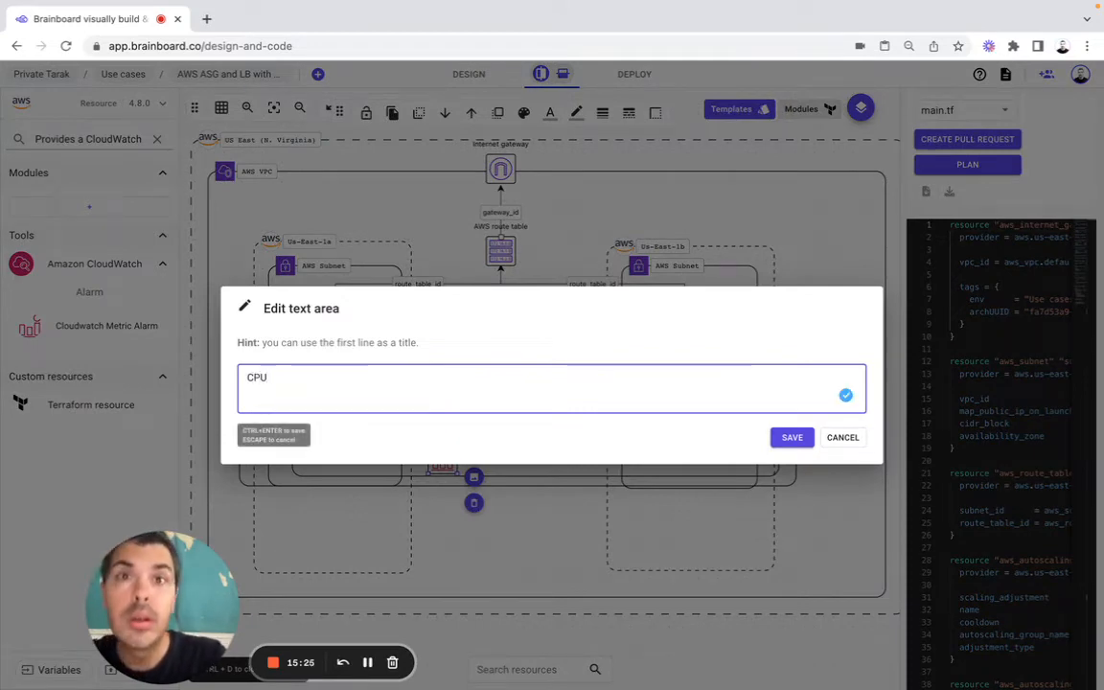
text(alarm )
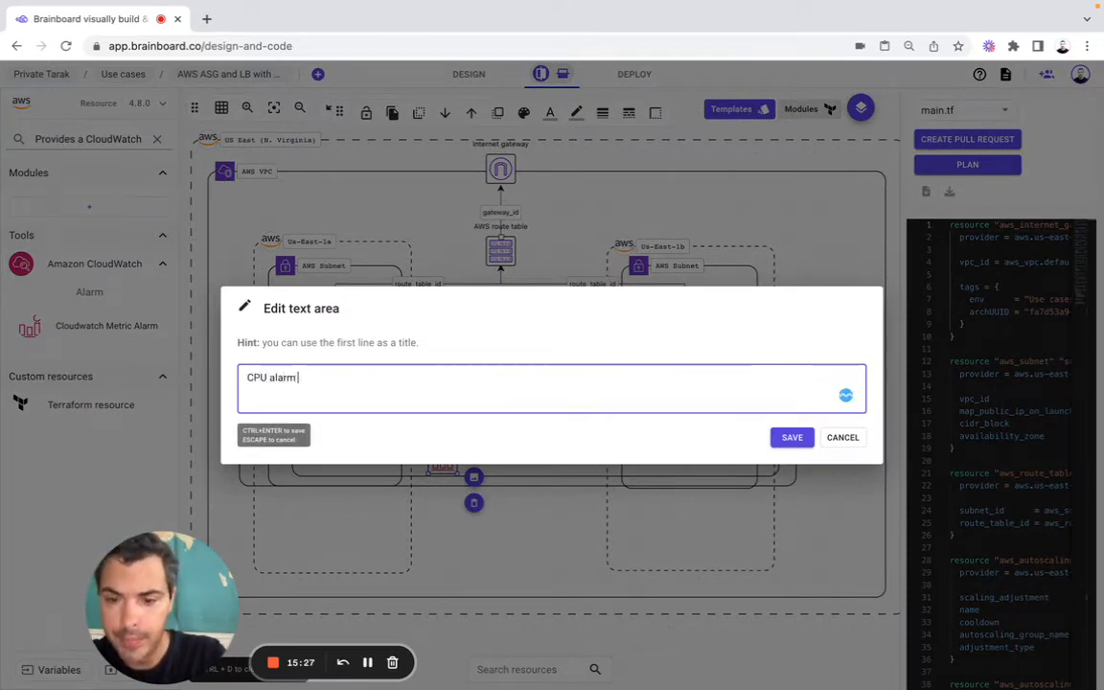
text(UP)
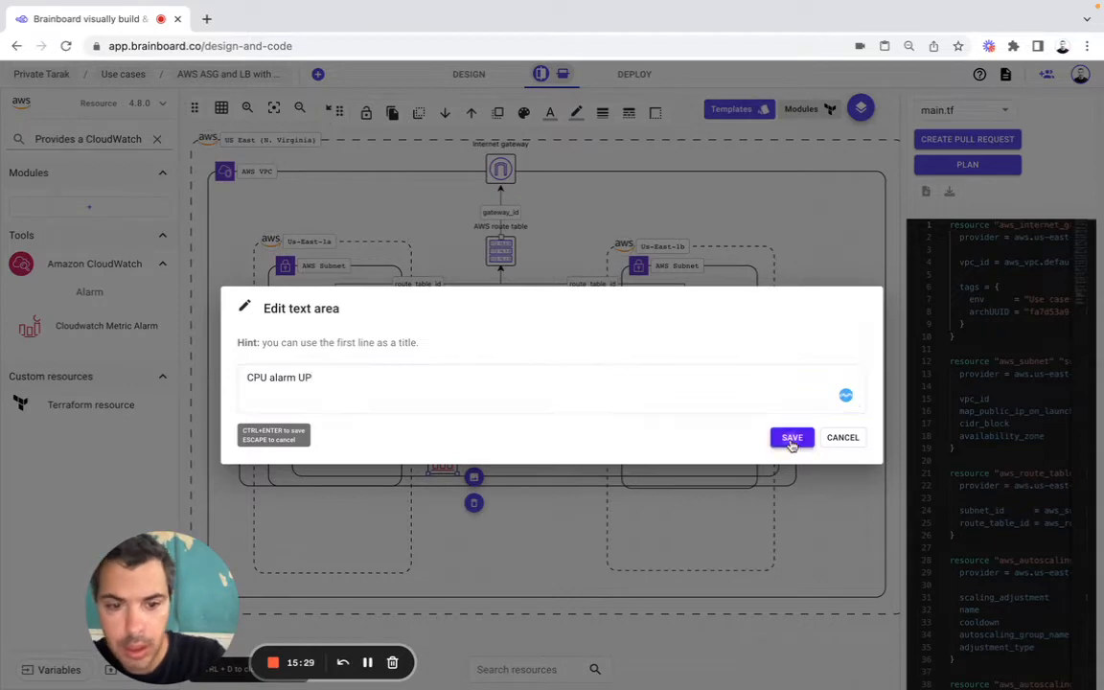
click(791, 438)
Step: Set both the resource name and the Alarm Name of CPU alarm UP to web_cpu_alarm_up
click(474, 425)
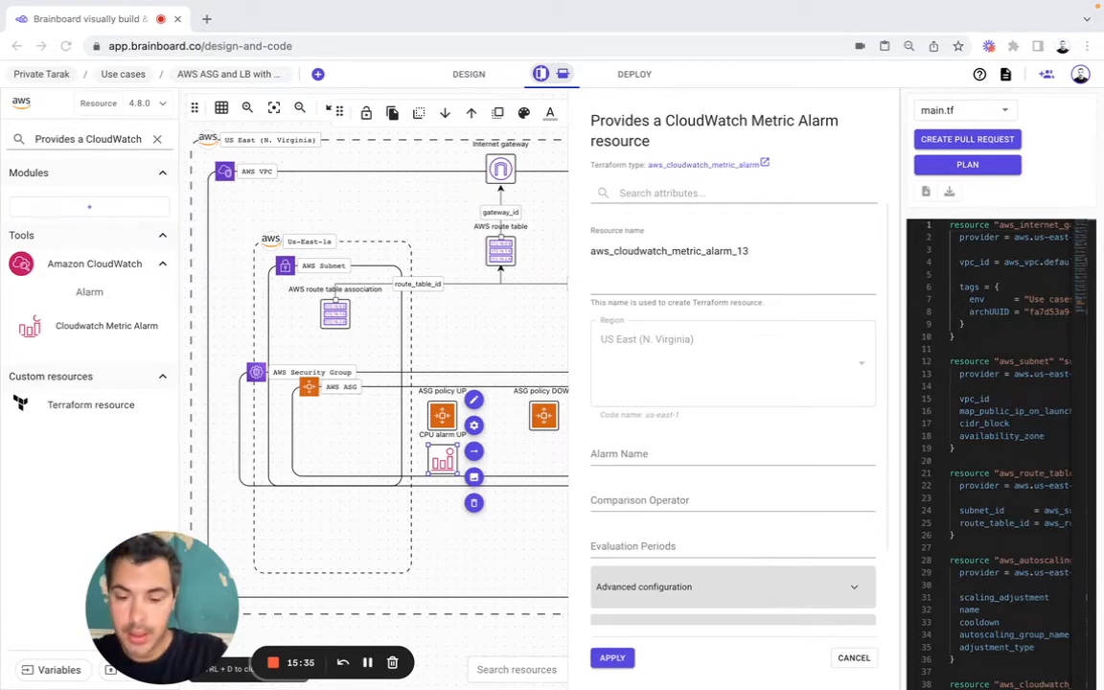
double_click(676, 239)
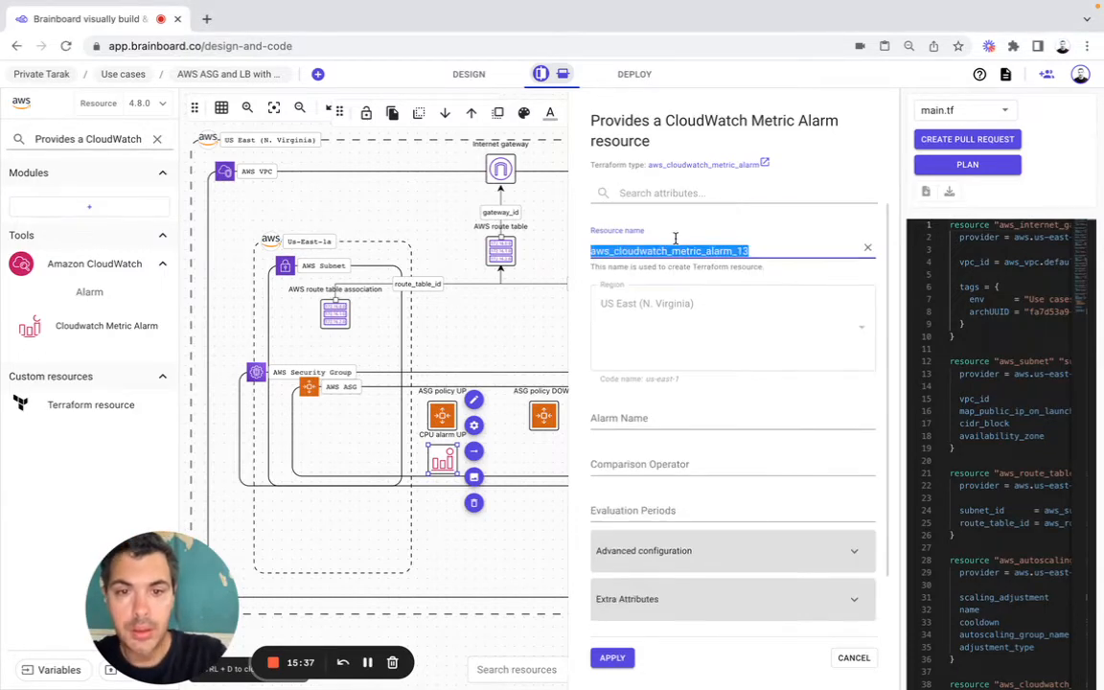
text(web_cpu_alarm_up)
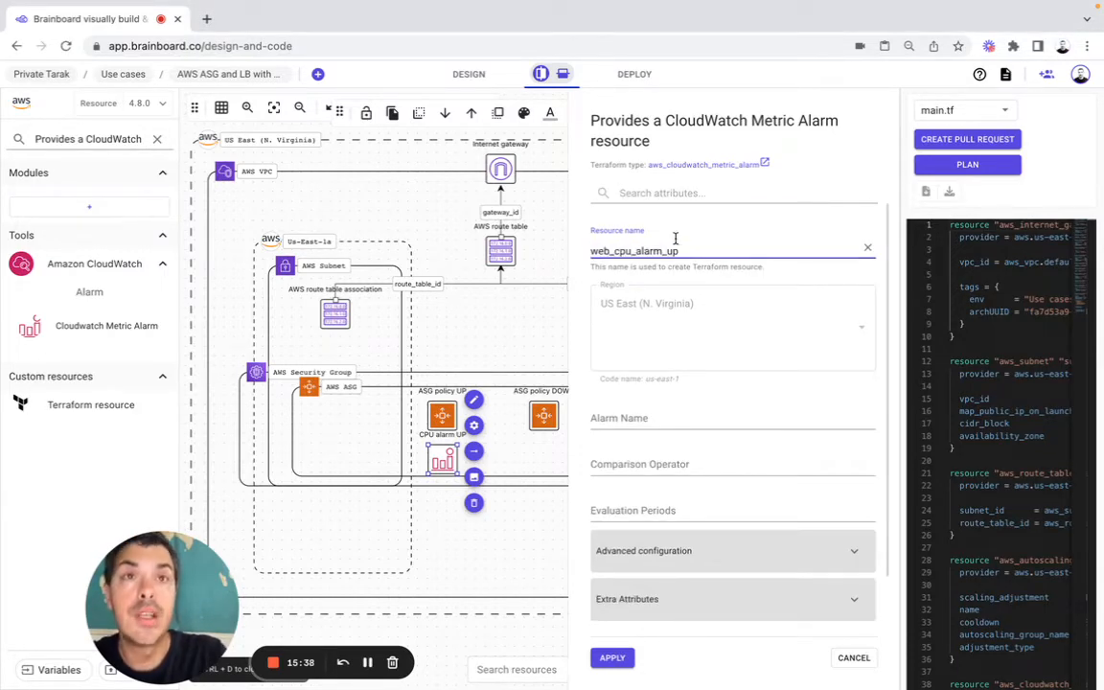
click(630, 419)
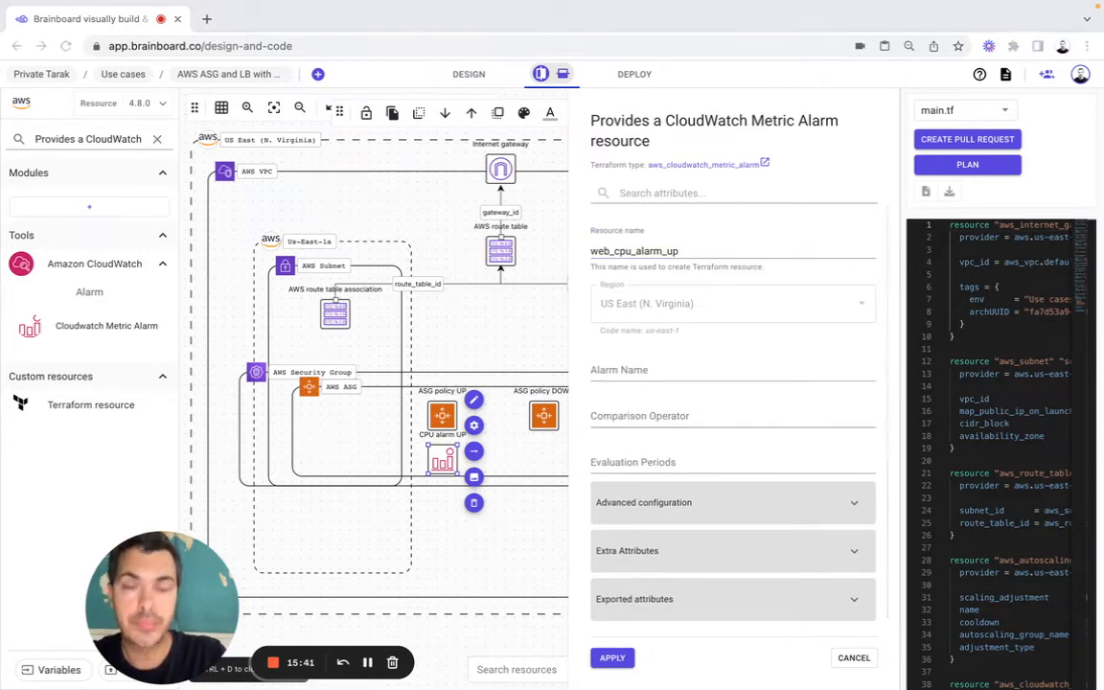
click(633, 370)
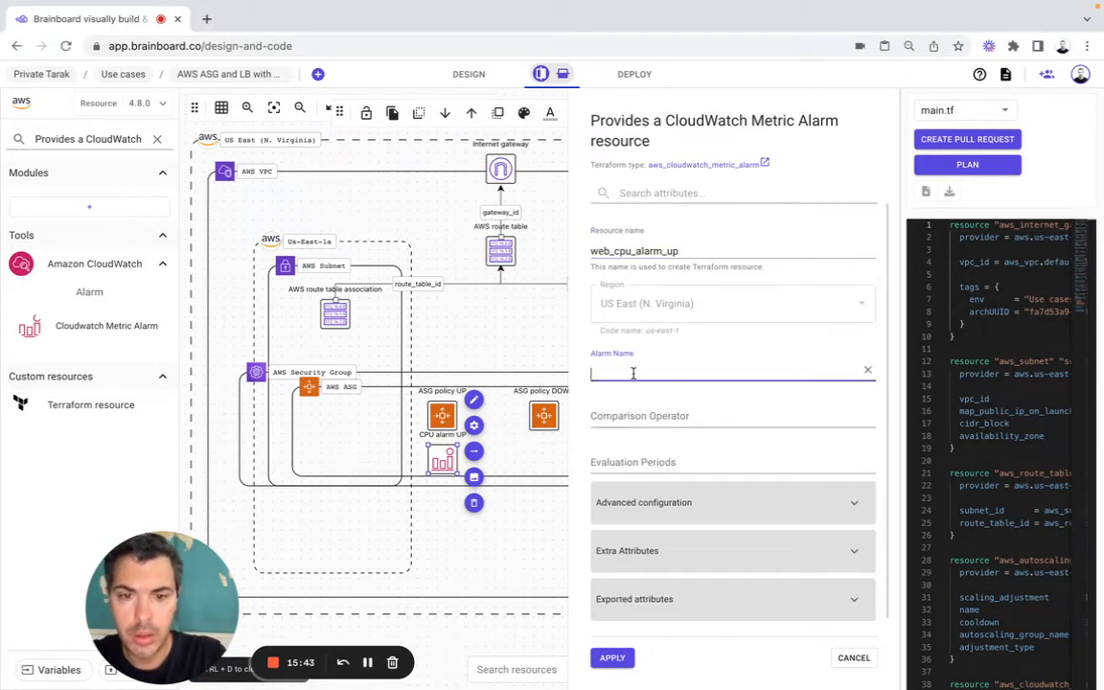
text(web_cpu_alarm_up)
Step: Set the alarm's Comparison Operator to GreaterThanOrEqualToThreshold and its Evaluation Periods to 2
click(626, 414)
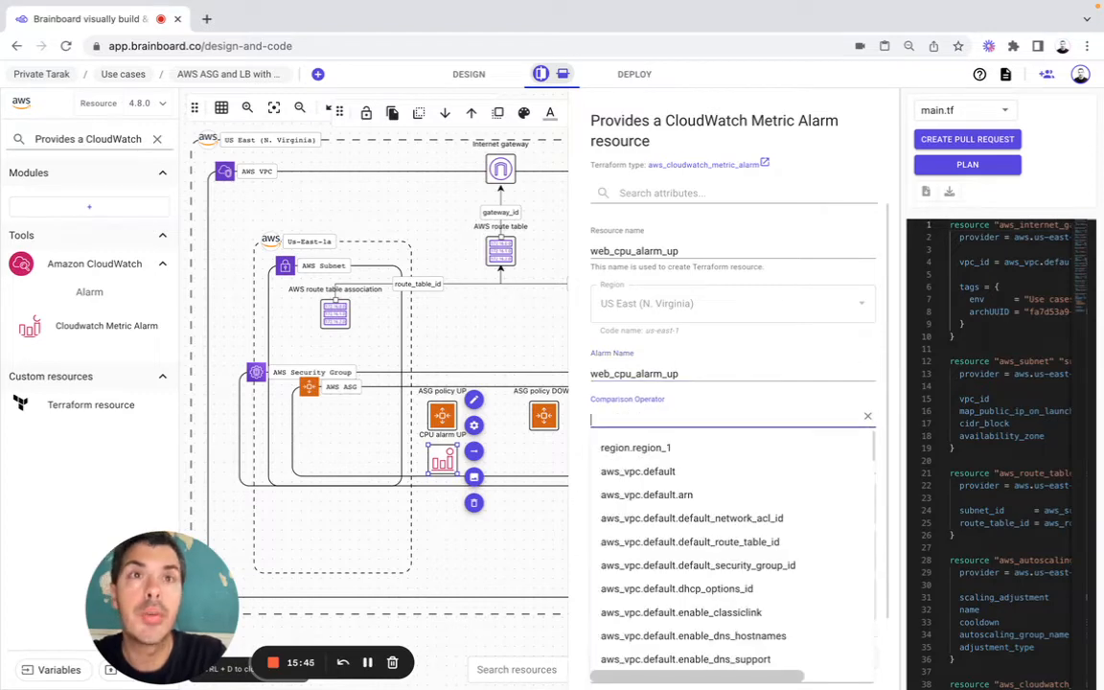
key(super+Tab)
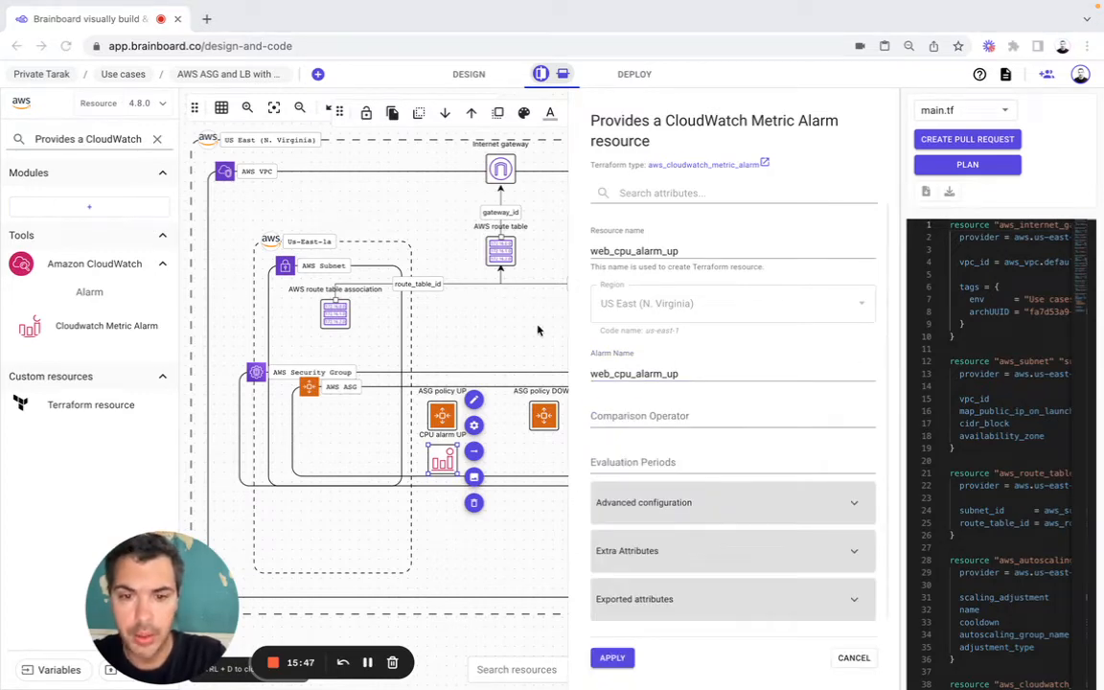
click(634, 419)
text(GreaterThanOrEqualToThreshold)
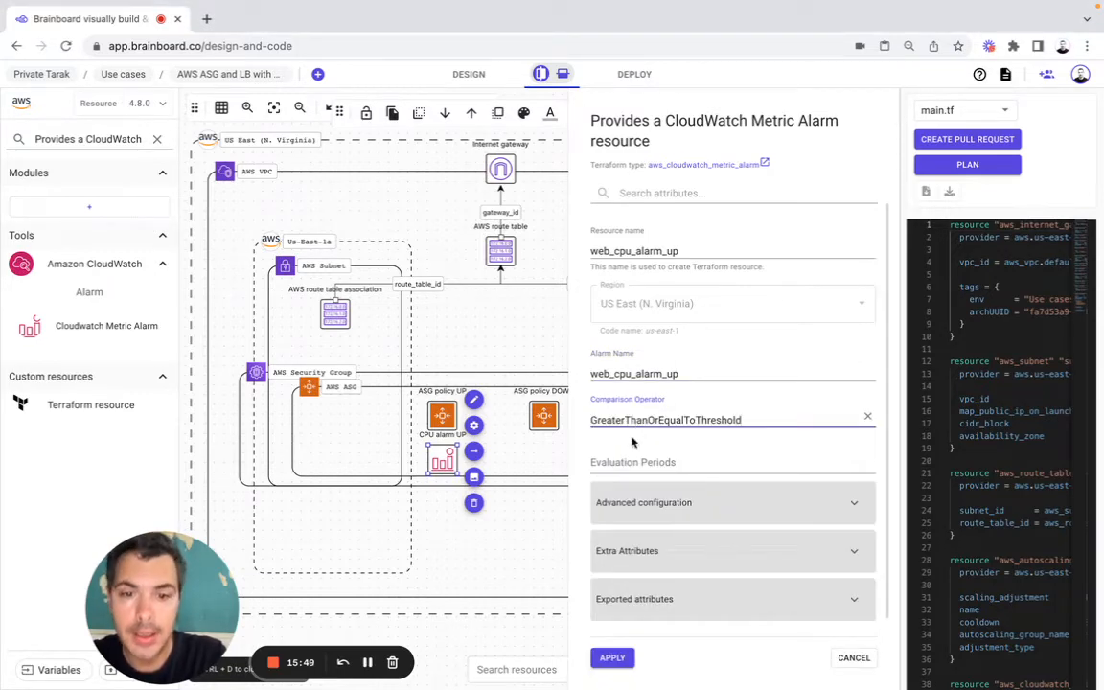
click(628, 458)
text(2)
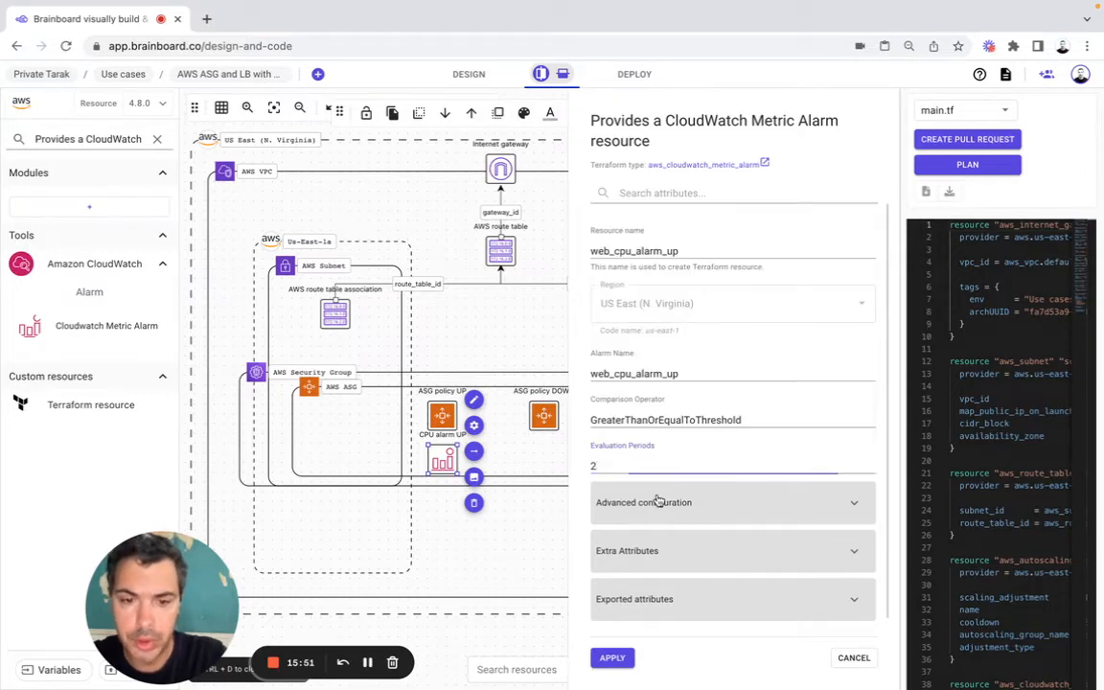
Step: Add the dimension AutoScalingGroupName=aws_autoscaling_group.web.name in the alarm's advanced configuration
click(658, 501)
key(super+Tab)
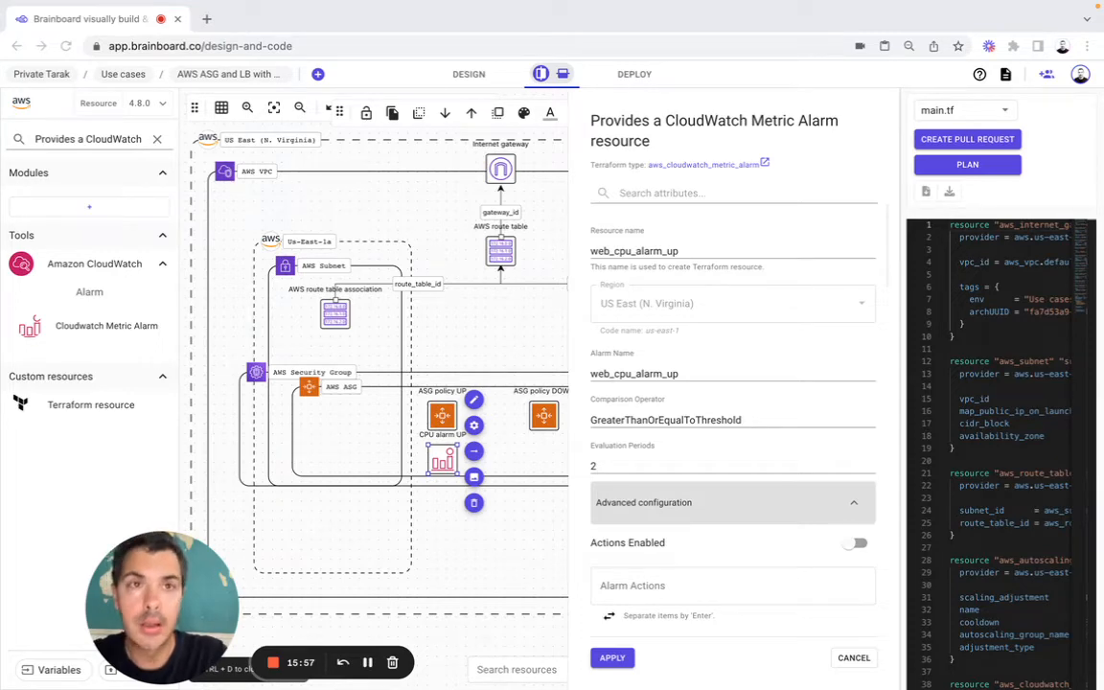
scroll(739, 423, down, 5)
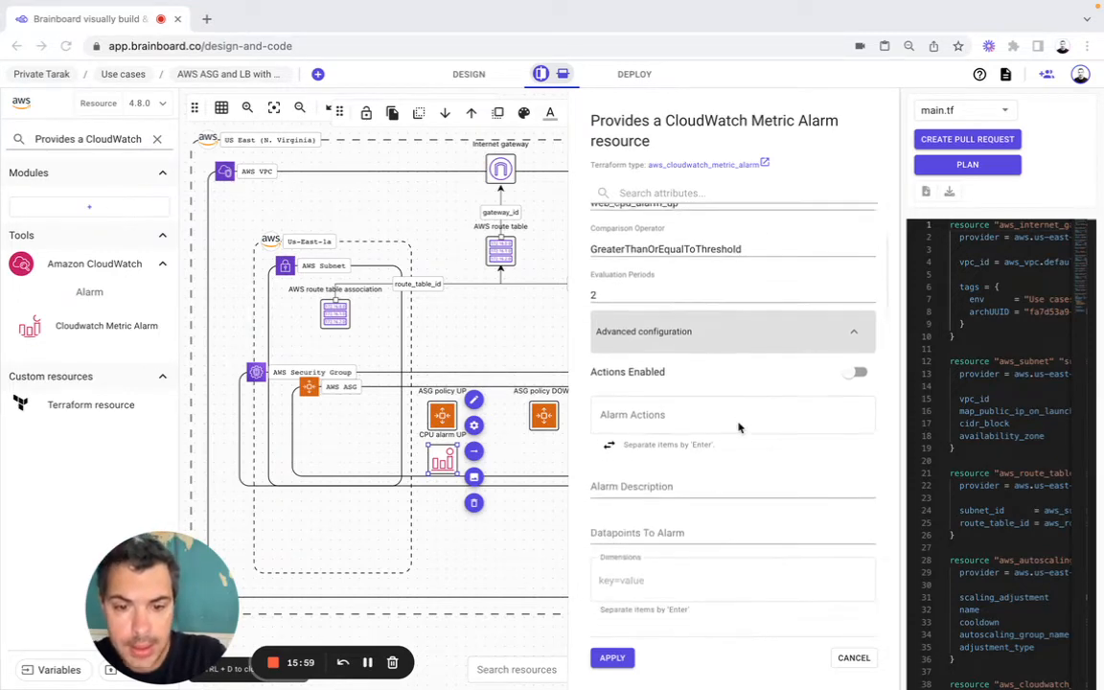
key(super+Tab)
click(650, 409)
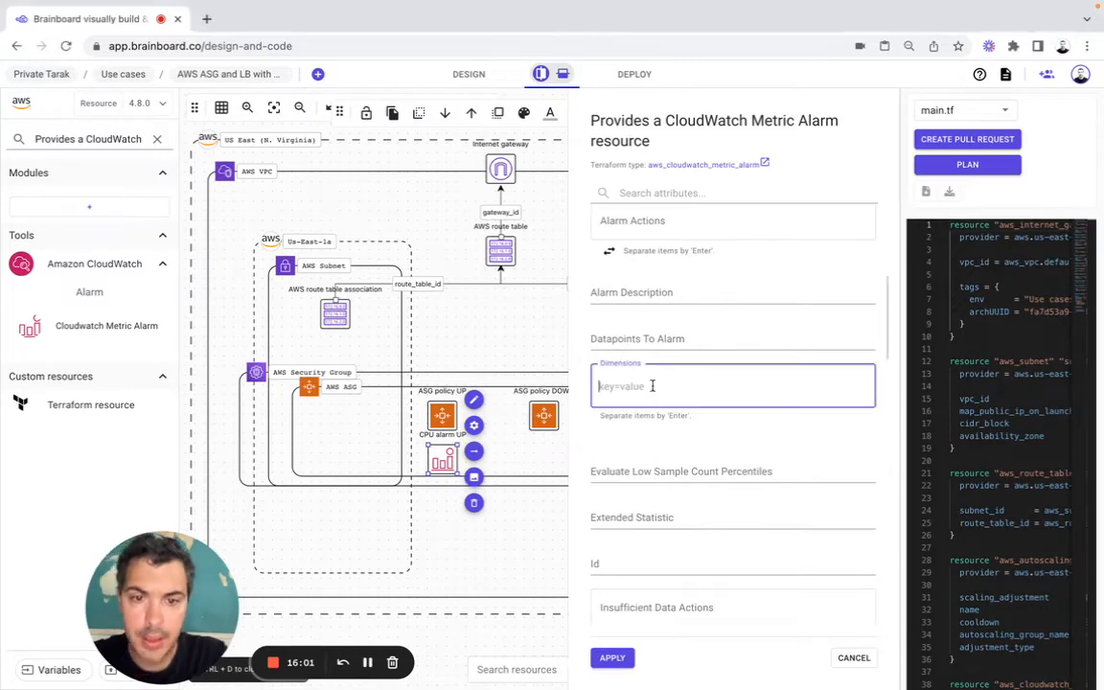
text(AutoScalingGroupName=aws_autoscaling_group.web.name)
key(Return)
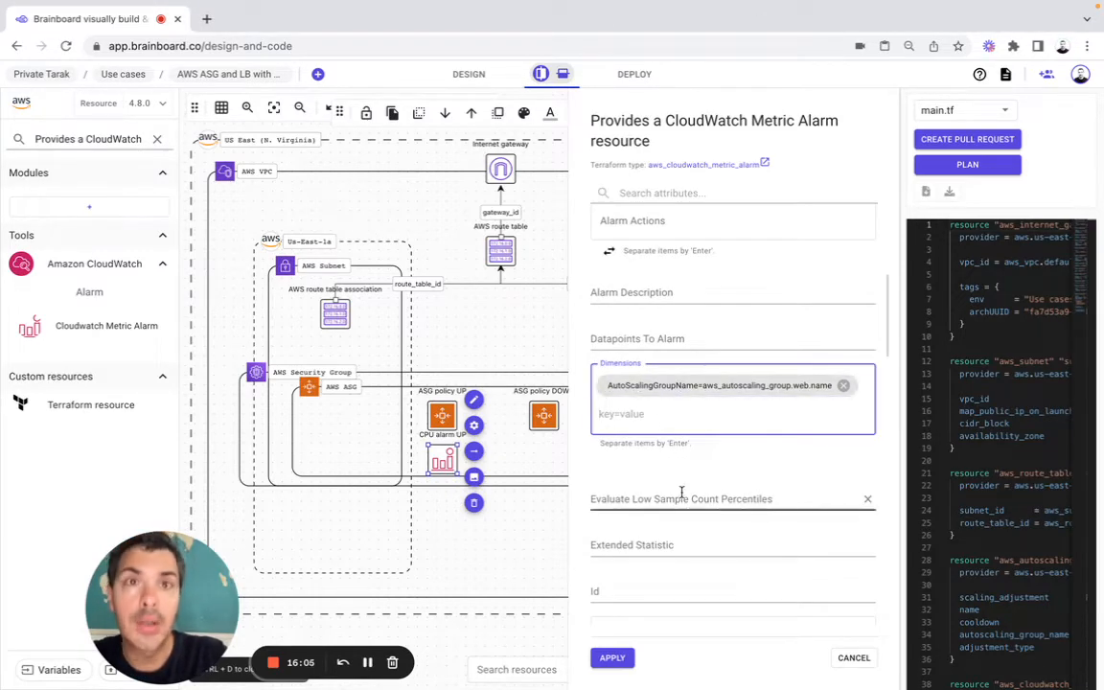
scroll(683, 492, down, 5)
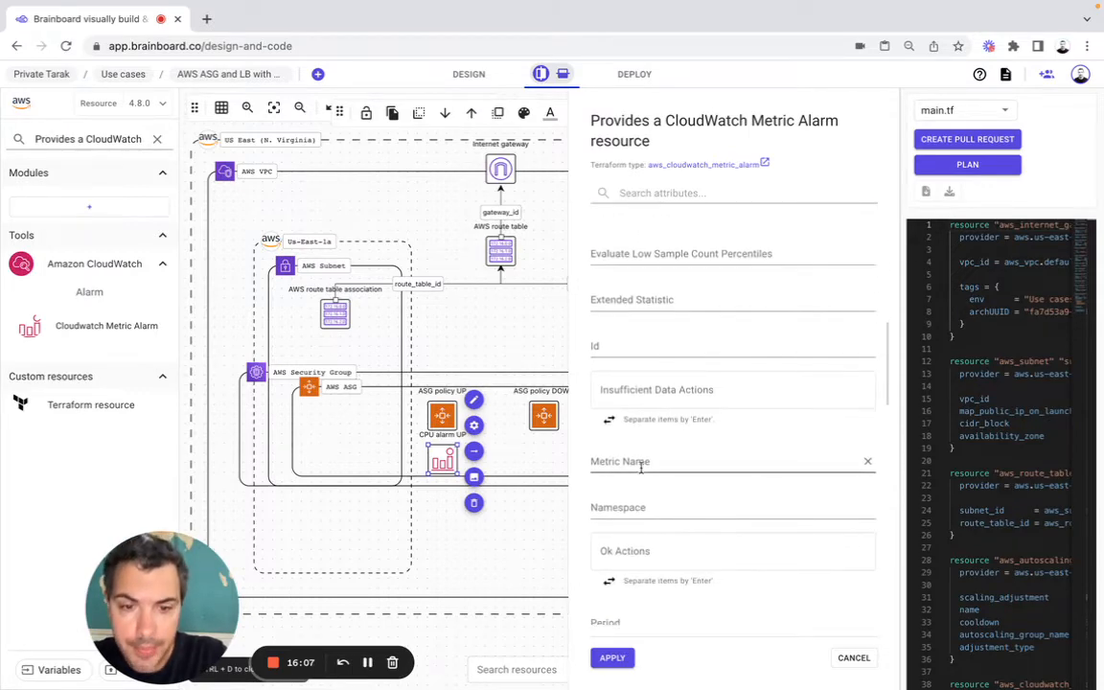
Step: Set the CPU alarm UP's Metric Name to CPUUtilization and its Namespace to AWS/EC2
click(640, 465)
key(super+Tab)
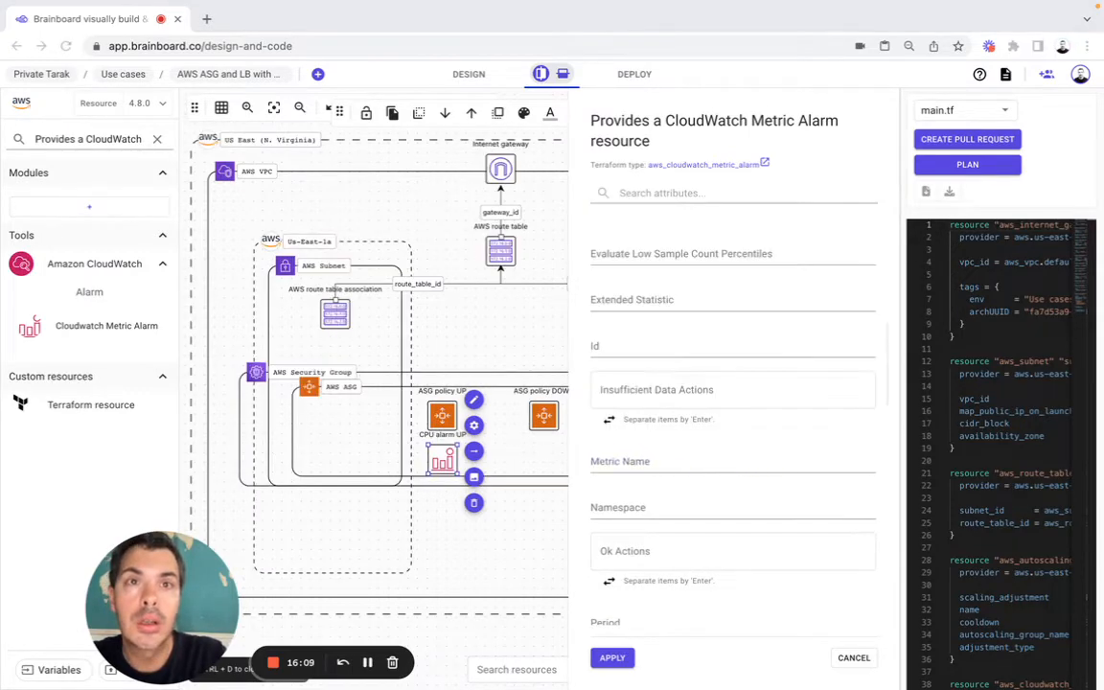
click(624, 466)
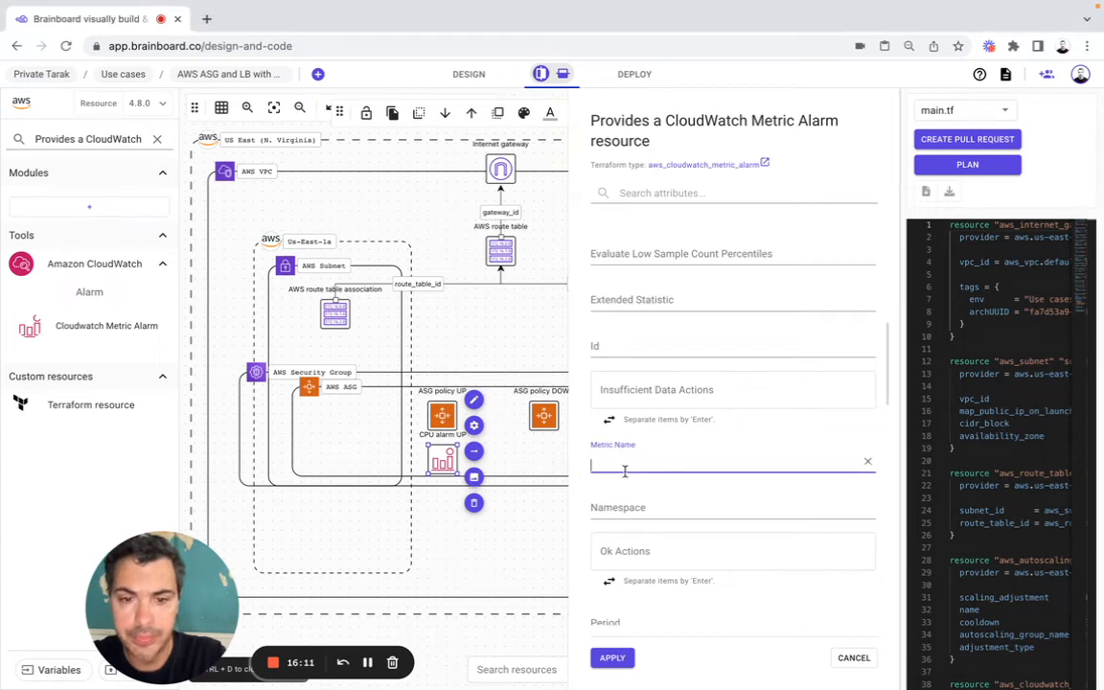
text(CPUUtilization)
click(624, 503)
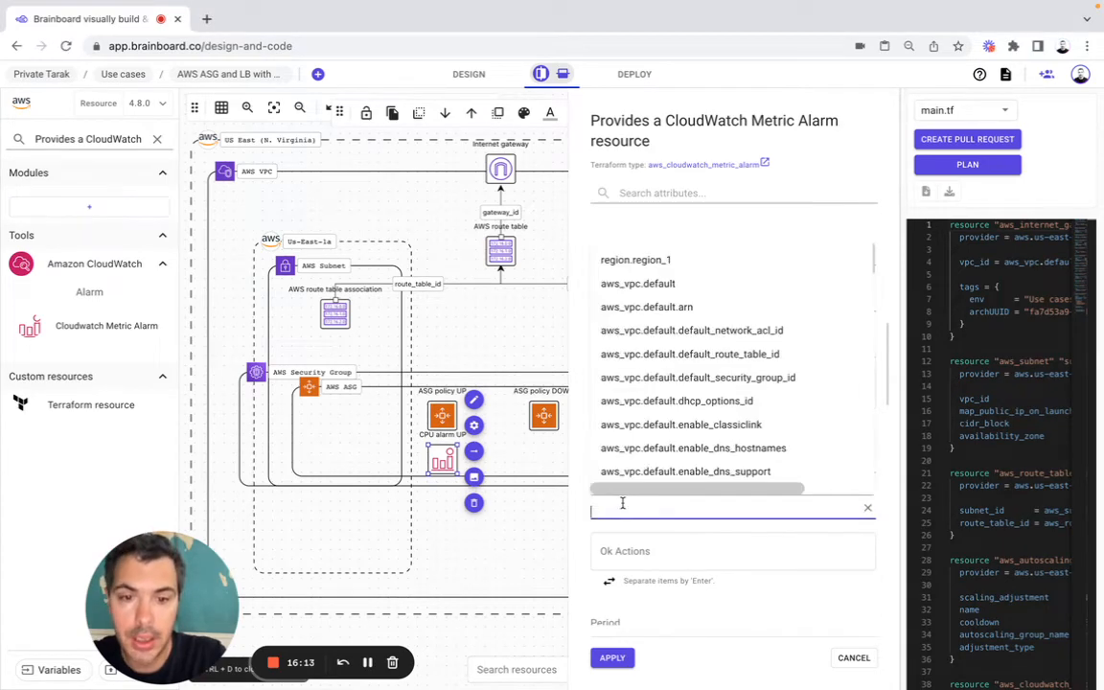
key(super+Tab)
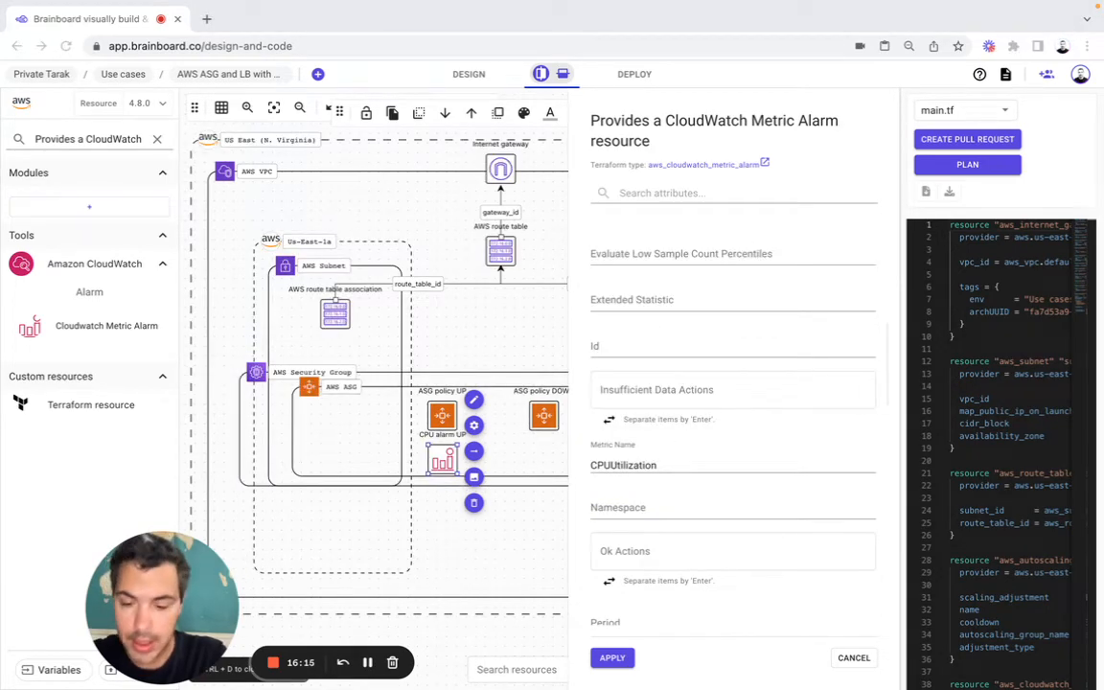
click(613, 505)
text(AWS/EC2)
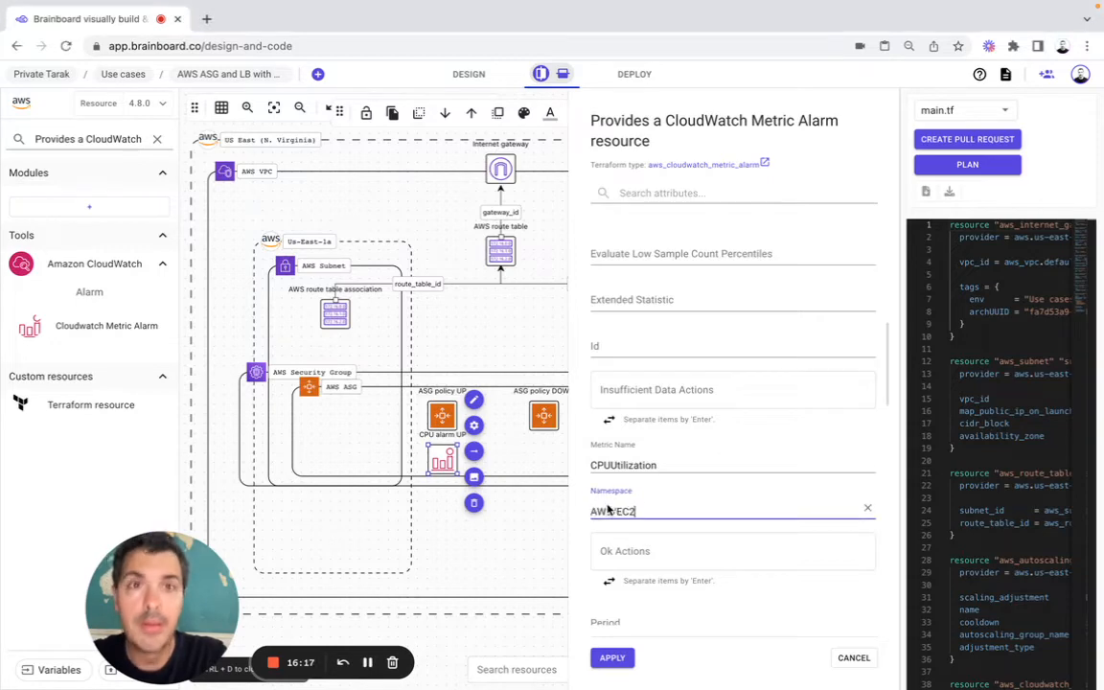
Step: Set the alarm's Period to 120 and its Statistic to Average
scroll(796, 516, down, 3)
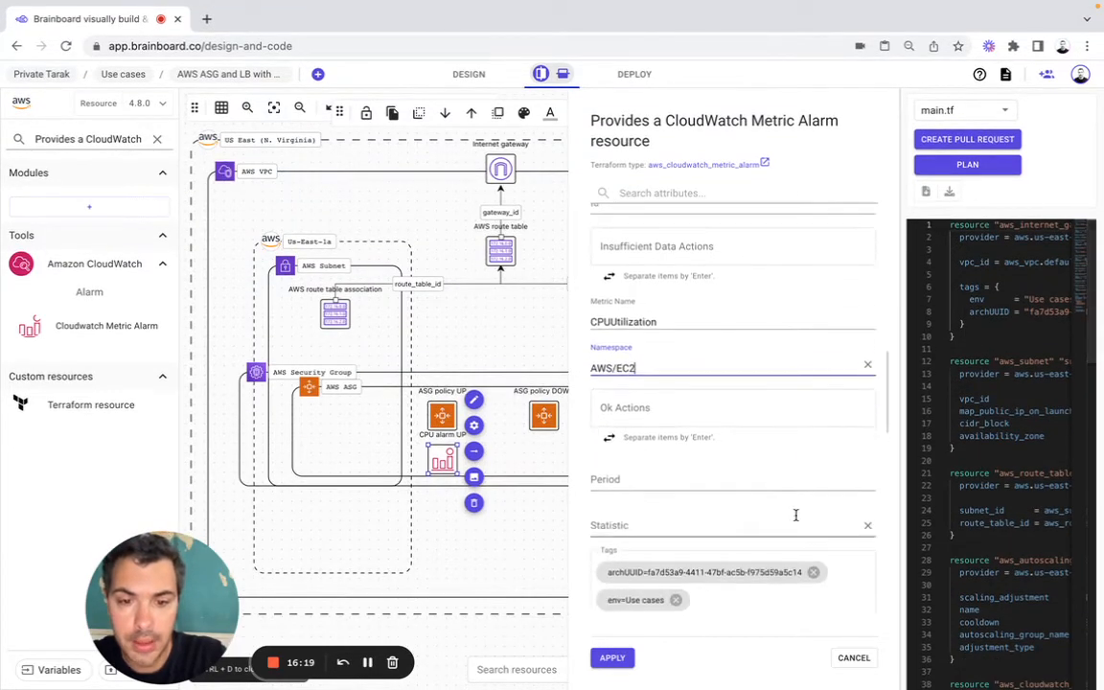
click(625, 451)
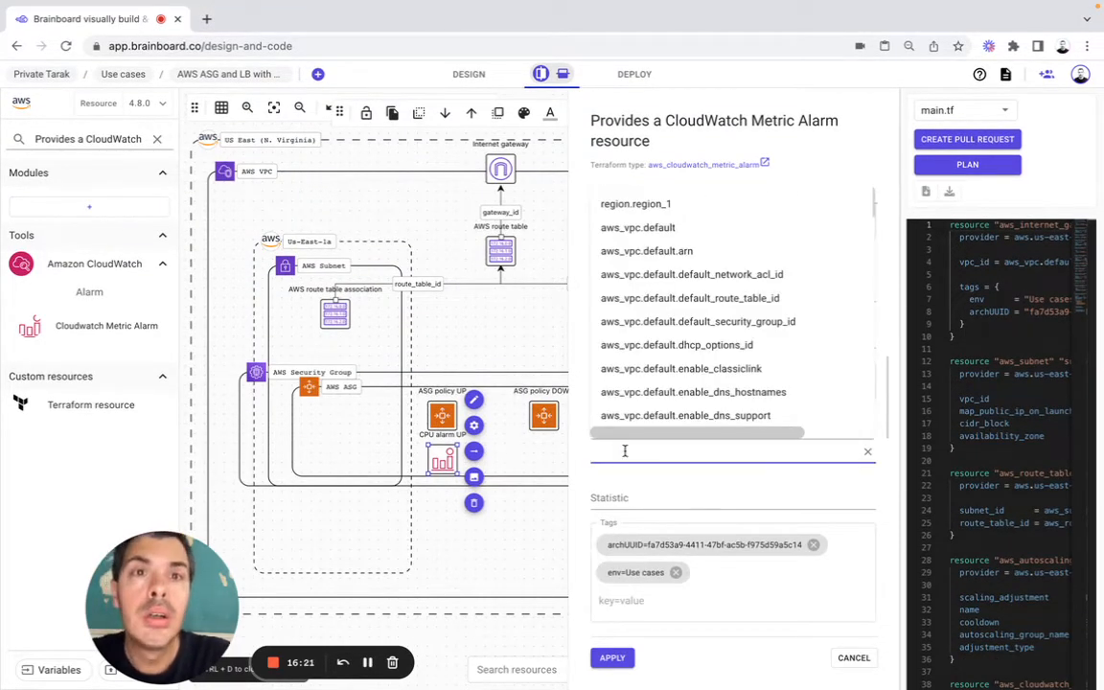
text(120)
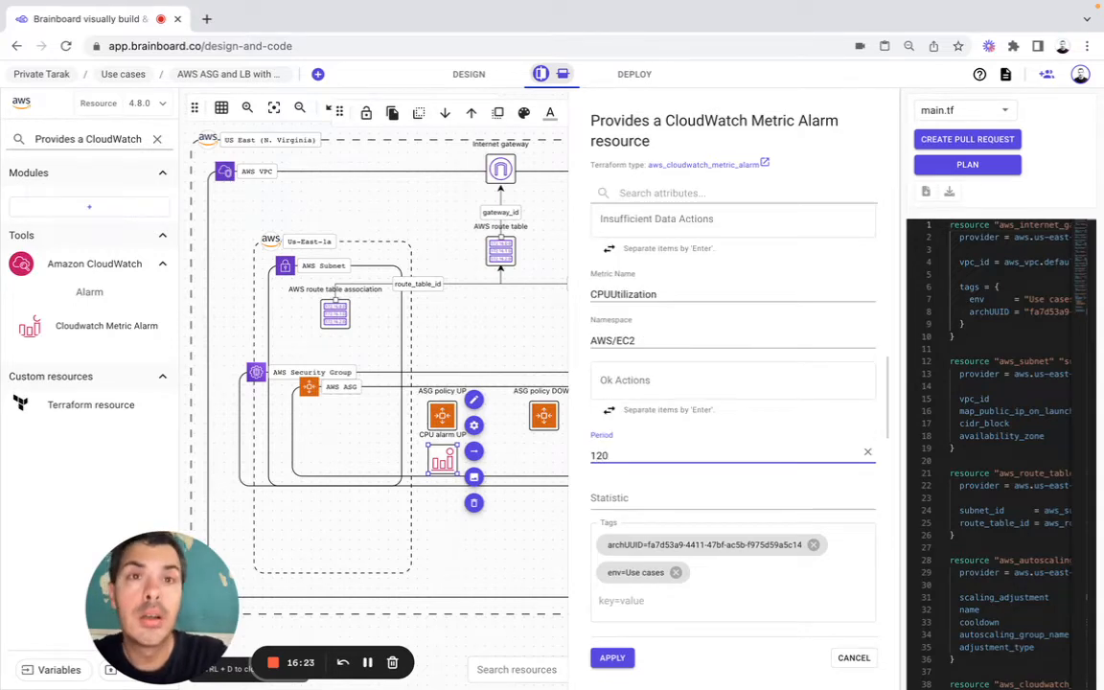
click(621, 498)
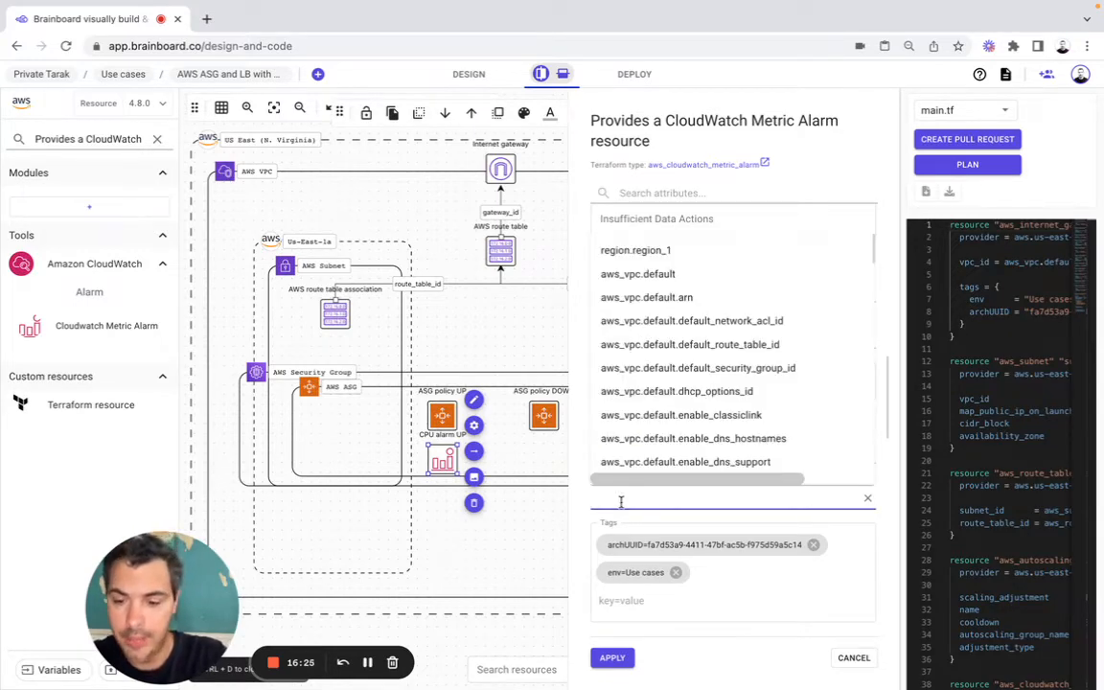
text(Average)
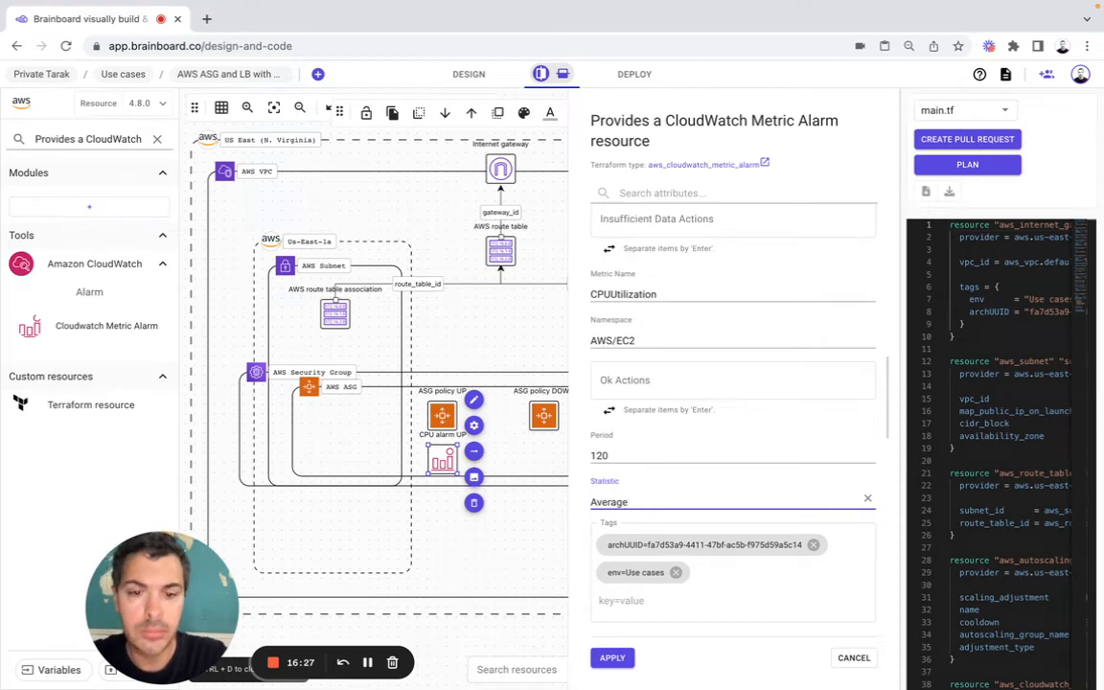
Step: Remove the archUUID and env tags from the alarm's configuration
click(789, 557)
click(813, 544)
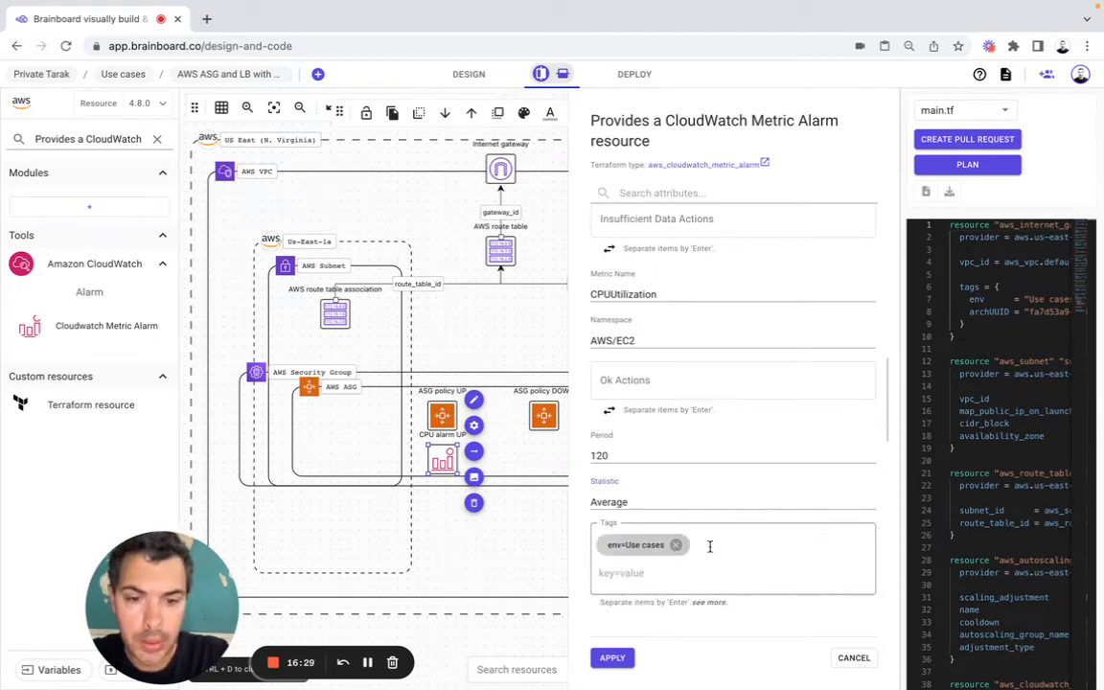
click(678, 545)
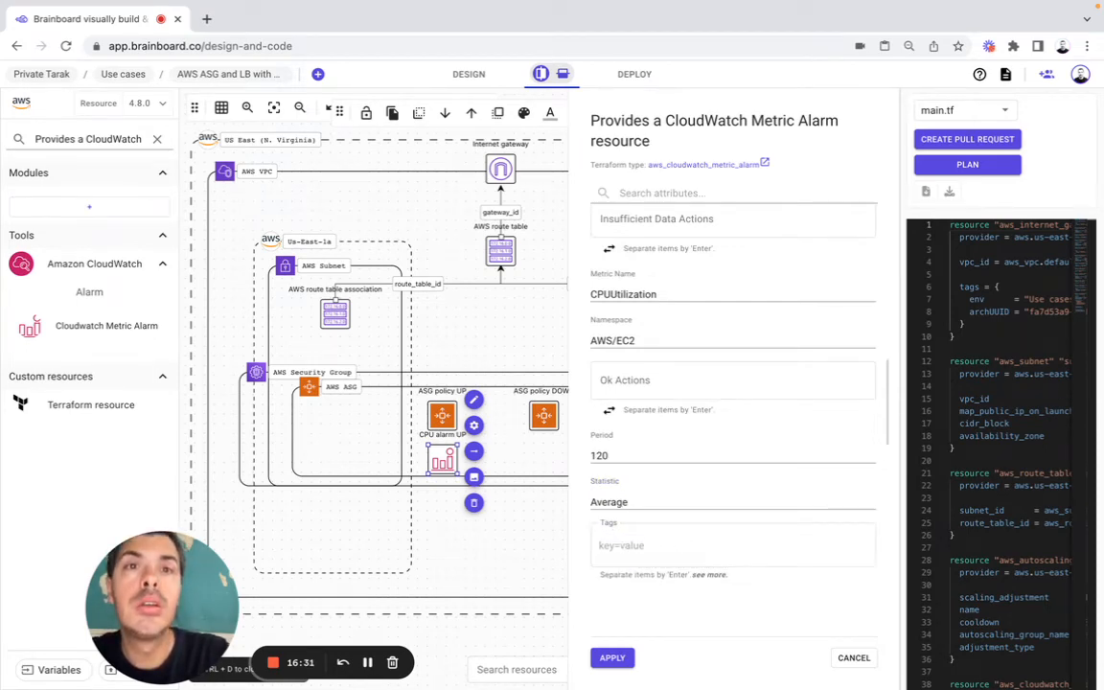
Step: Set the alarm's Threshold to 70 and apply the CPU alarm UP configuration
scroll(672, 553, down, 2)
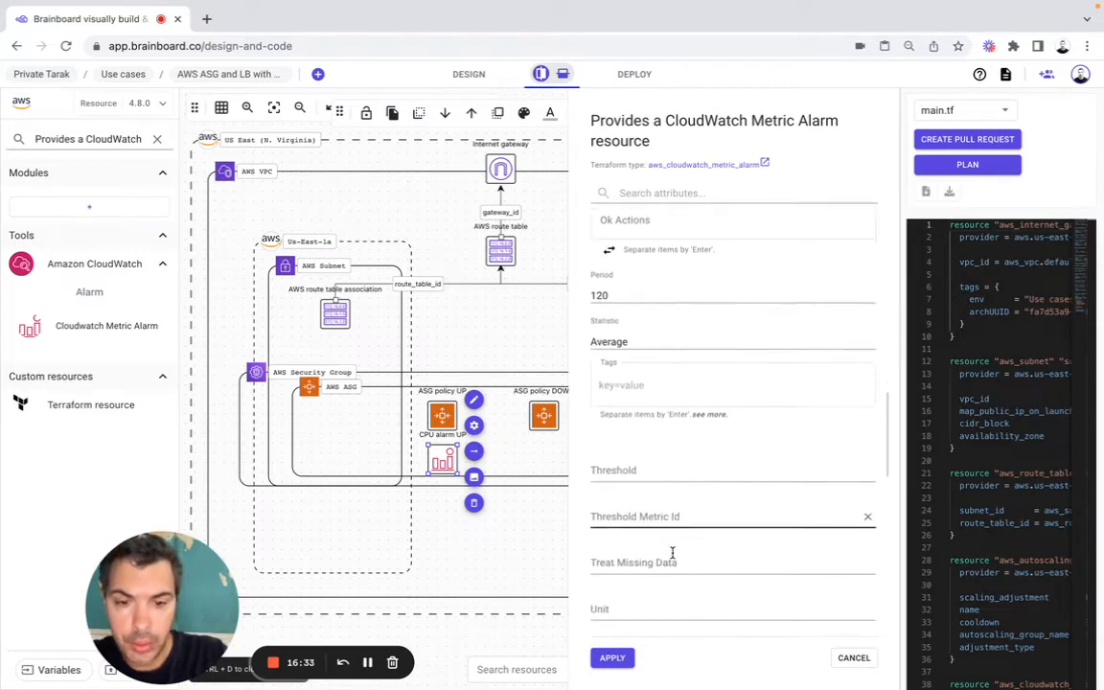
scroll(672, 553, down, 1)
click(630, 403)
text(7)
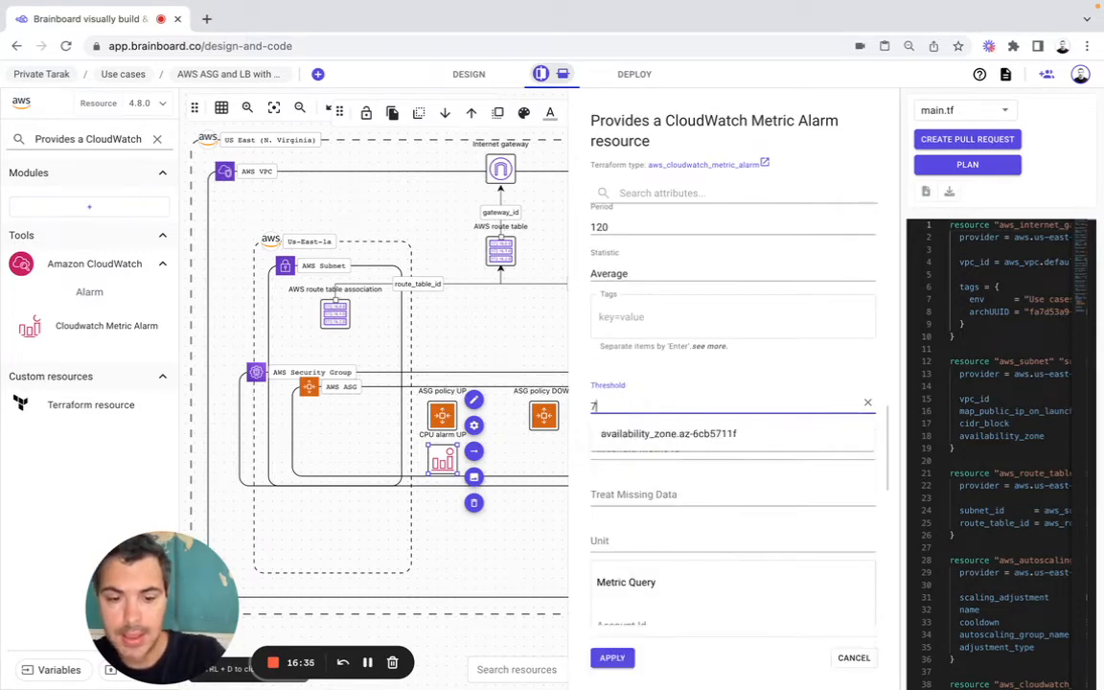
text(0)
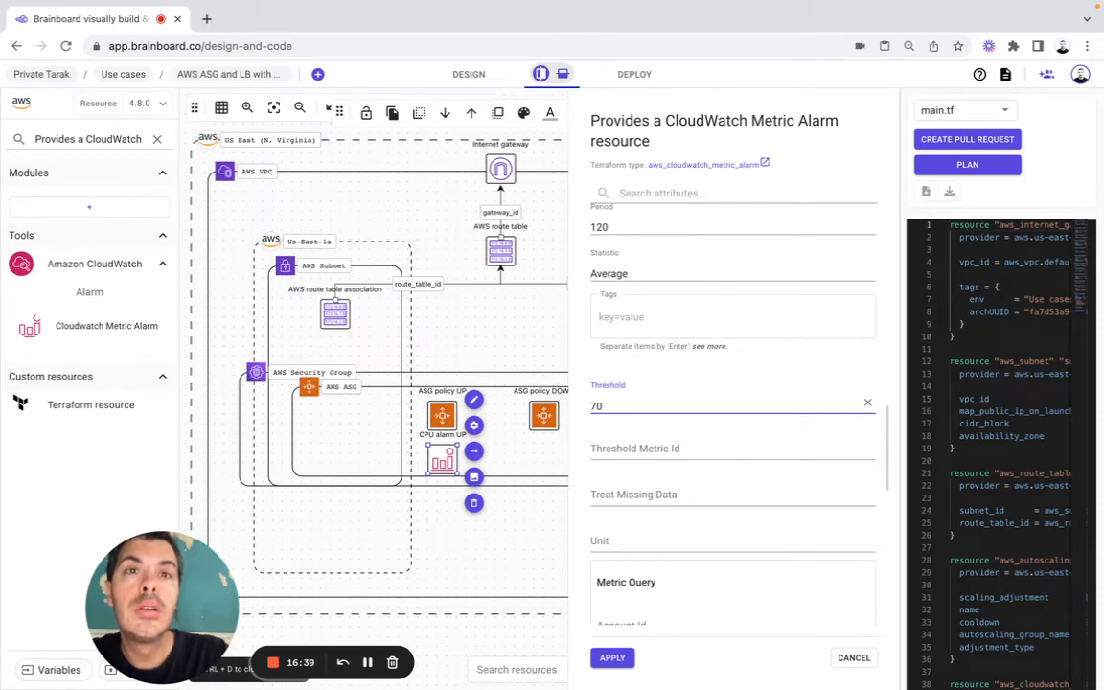
click(612, 657)
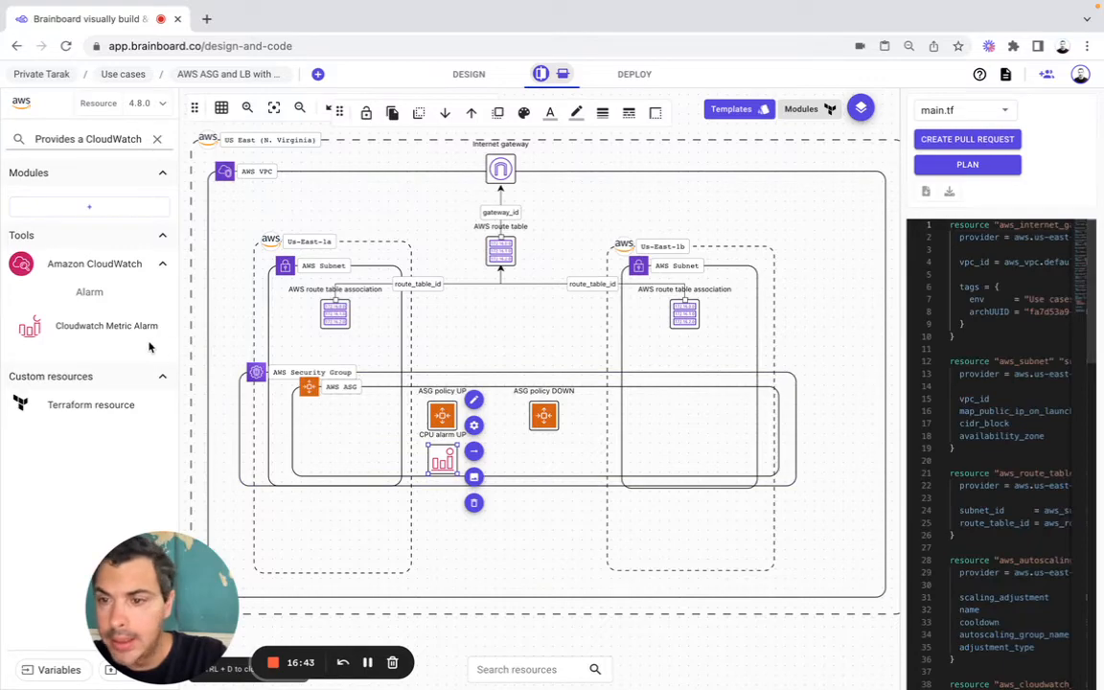
Step: Add a second Cloudwatch Metric Alarm with AWS ASG as main parent and place it below ASG policy DOWN, level with CPU alarm UP
drag(135, 333, 546, 460)
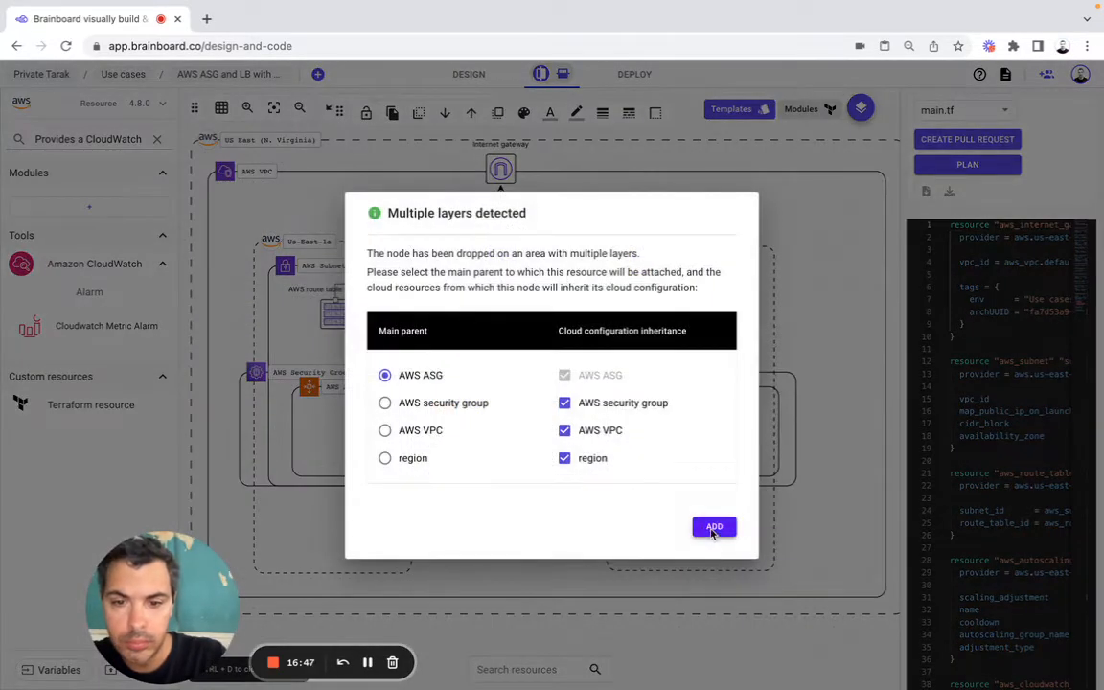
click(712, 525)
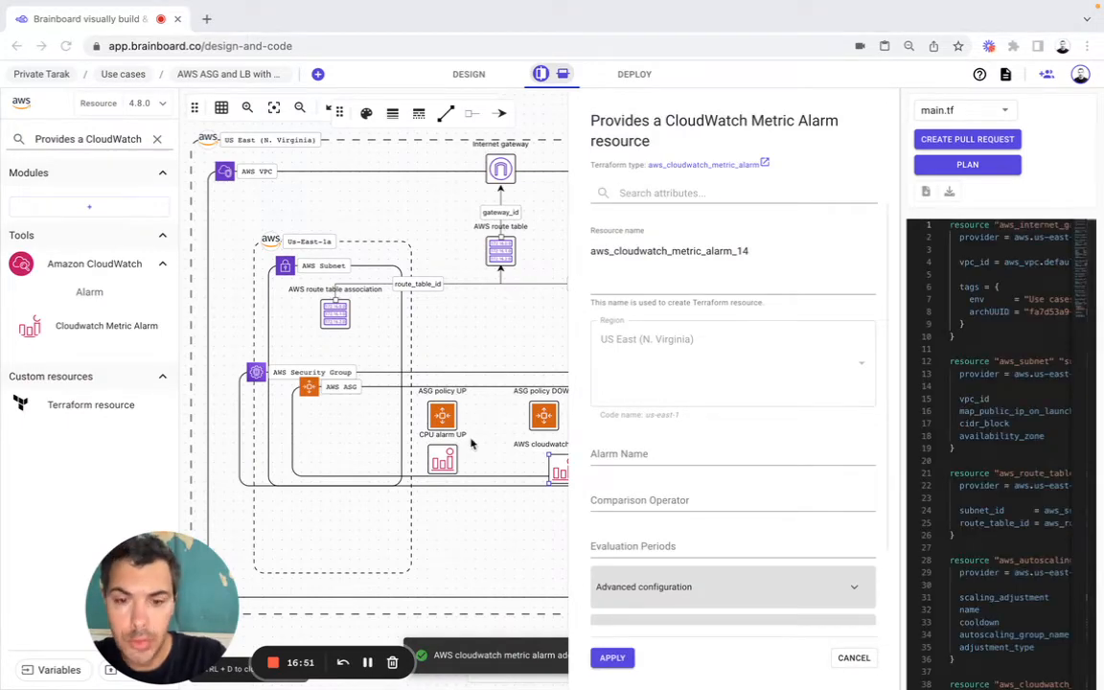
click(555, 465)
key(Escape)
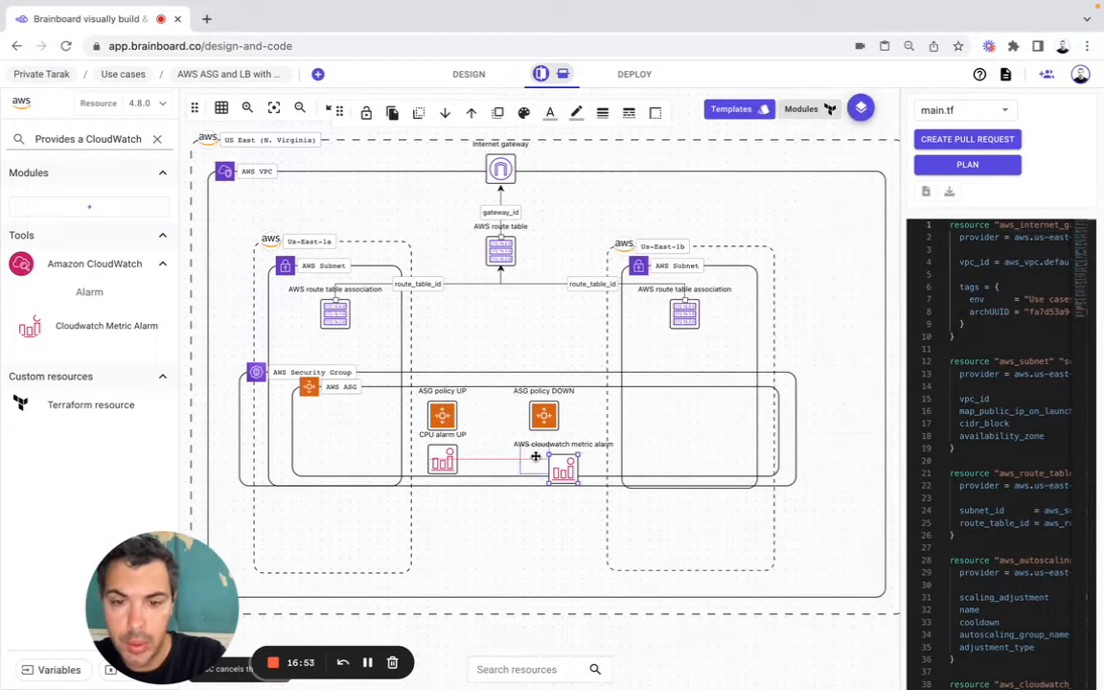
drag(548, 454, 549, 460)
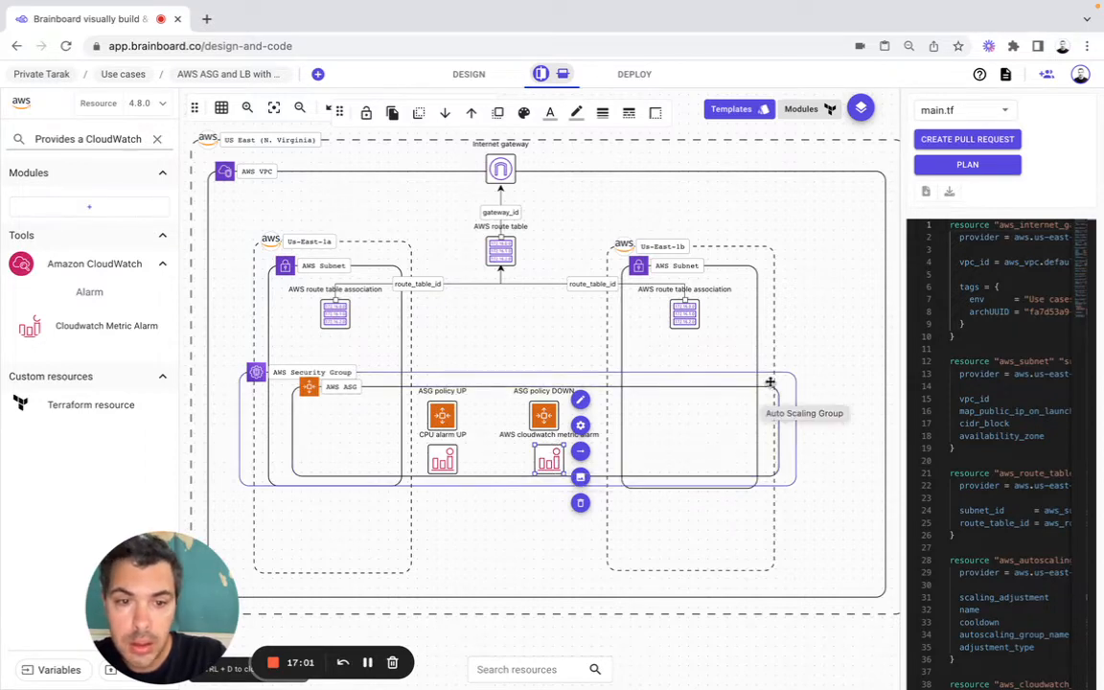
Step: Enlarge the AWS Security Group and AWS ASG frames slightly upward and outward to make room for their contents
click(798, 371)
drag(797, 370, 805, 353)
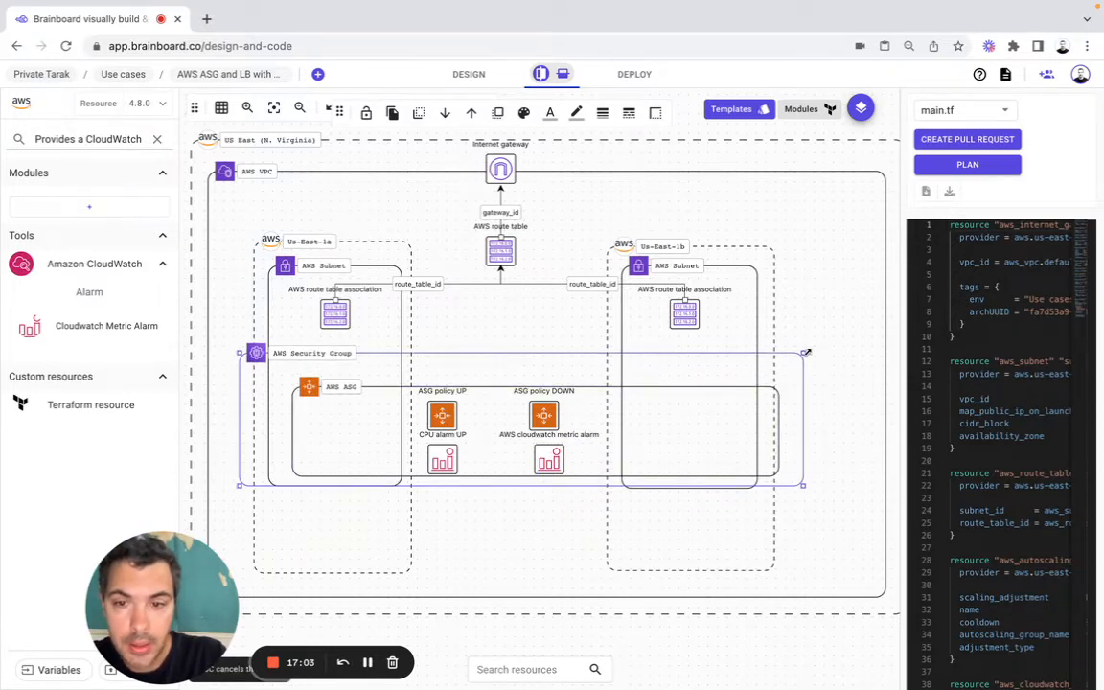
click(777, 387)
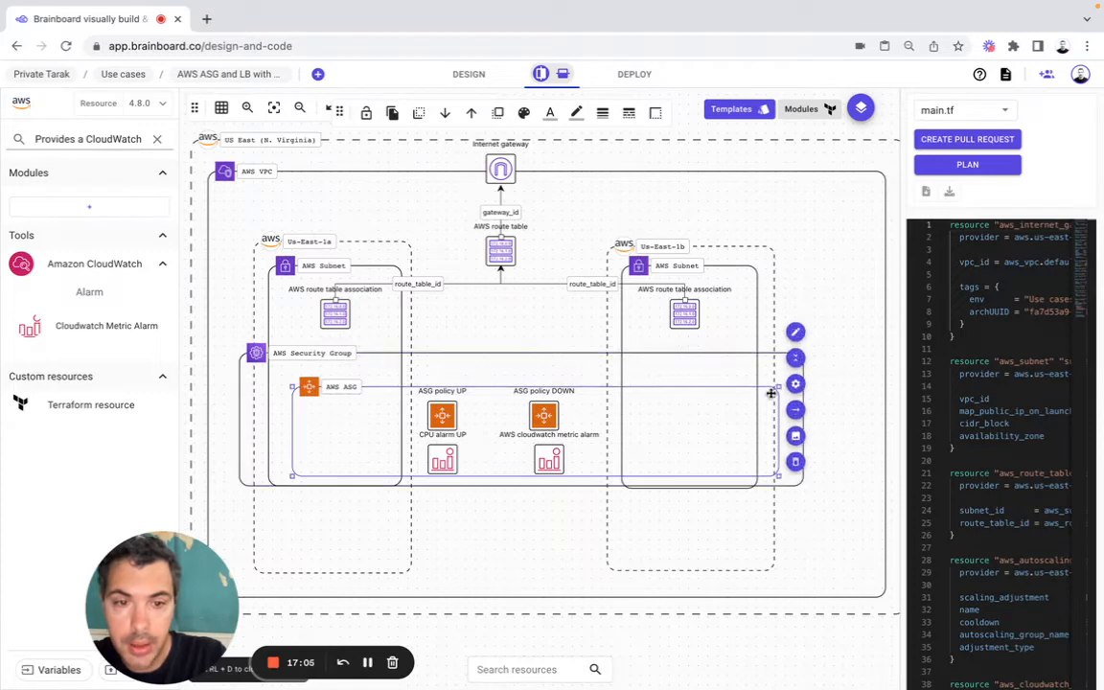
drag(779, 384, 784, 368)
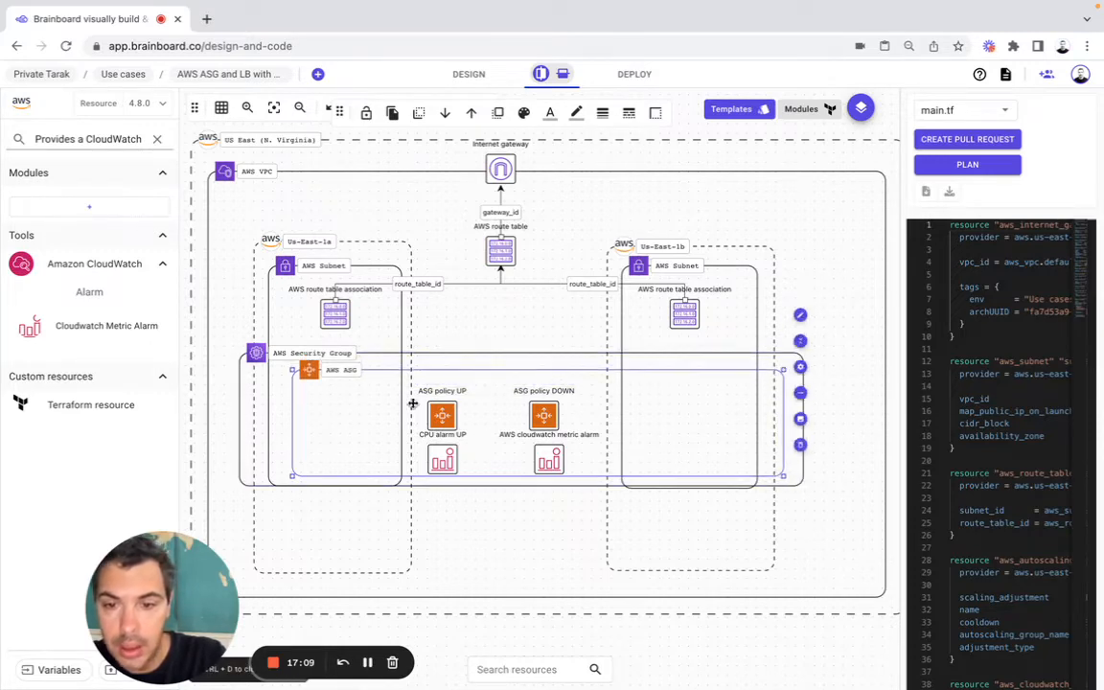
Step: Move ASG policy UP and ASG policy DOWN slightly higher inside the AWS ASG frame, keeping them level with each other
click(442, 402)
drag(445, 399, 442, 402)
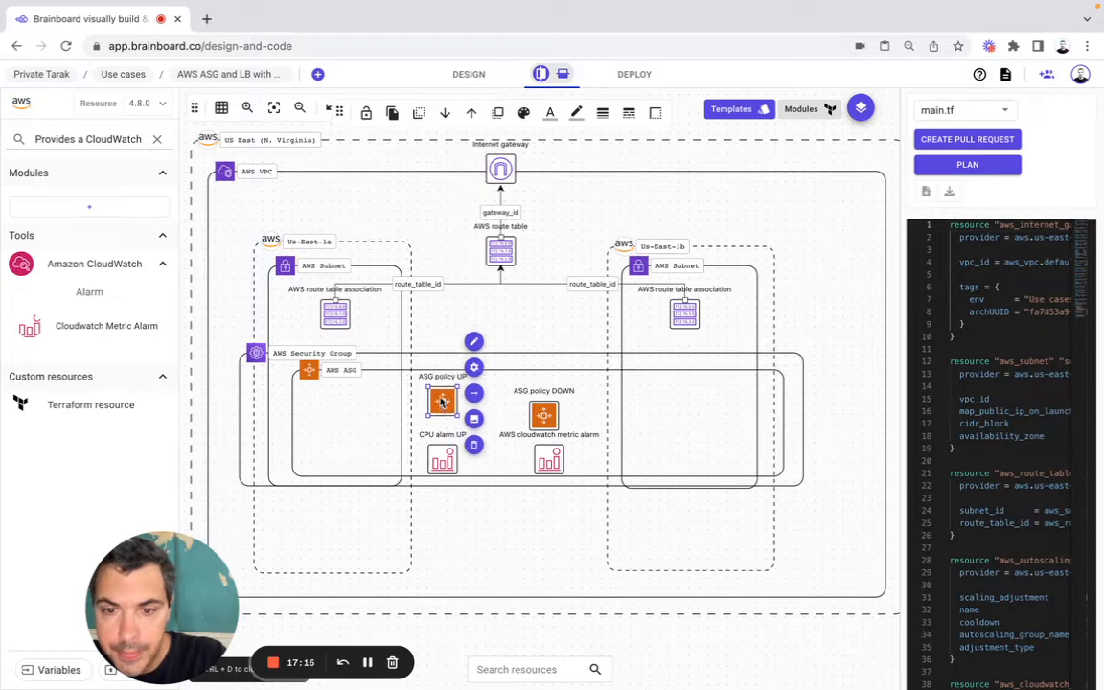
click(550, 407)
key(Up)
key(Up)
key(Up)
key(Up)
key(Up)
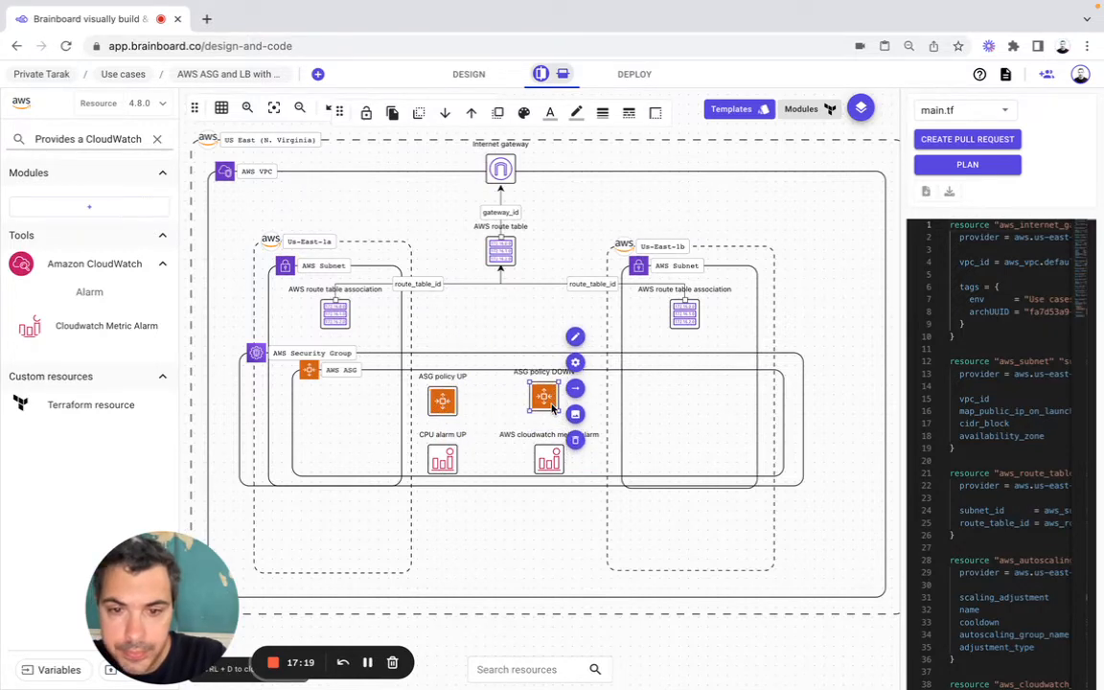
key(Down)
key(Down)
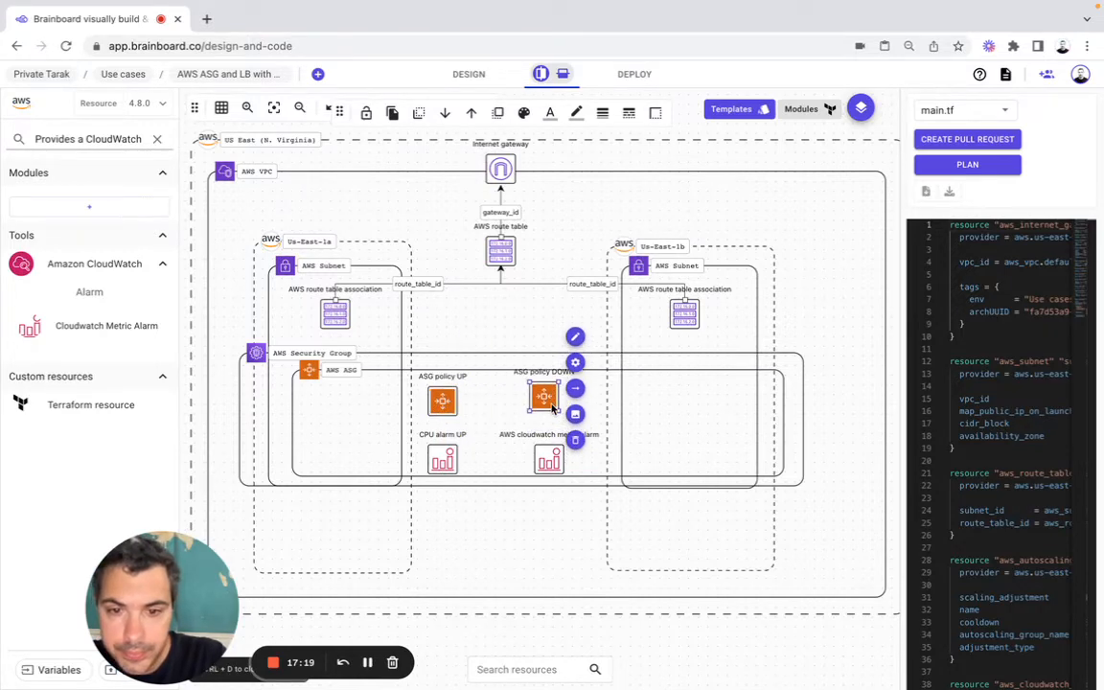
Step: Relabel the new CloudWatch metric alarm below ASG policy DOWN as CPU alarm DOWN
click(549, 460)
click(581, 398)
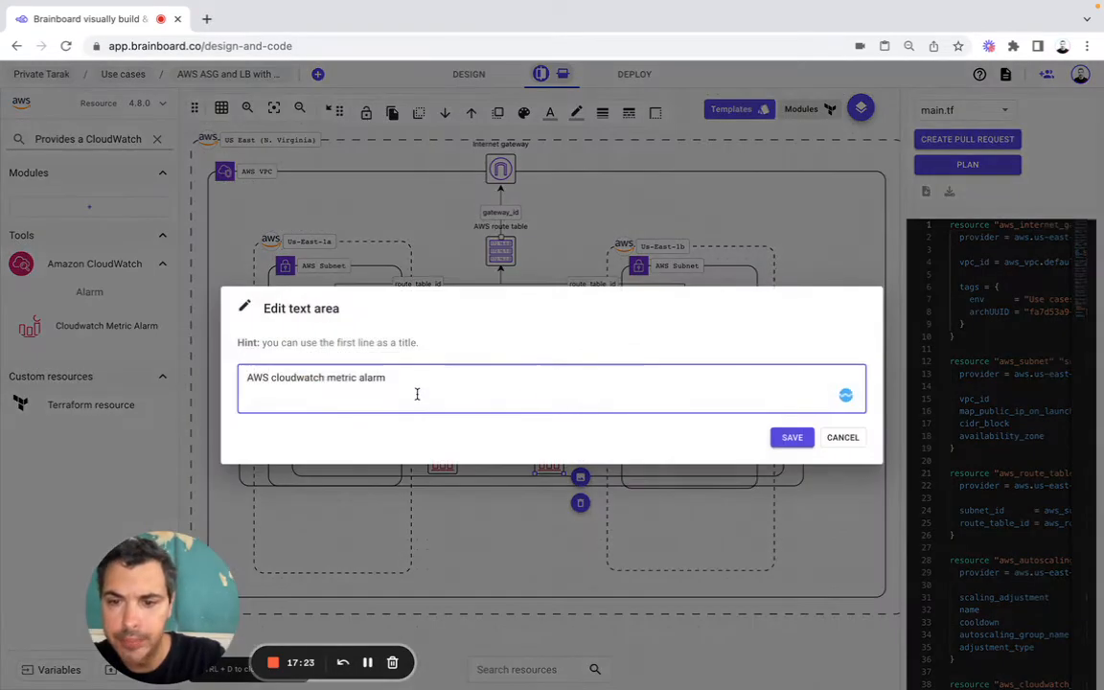
key(ctrl+shift+Left)
key(ctrl+shift+Left)
key(ctrl+shift+Left)
key(ctrl+shift+Left)
text(C)
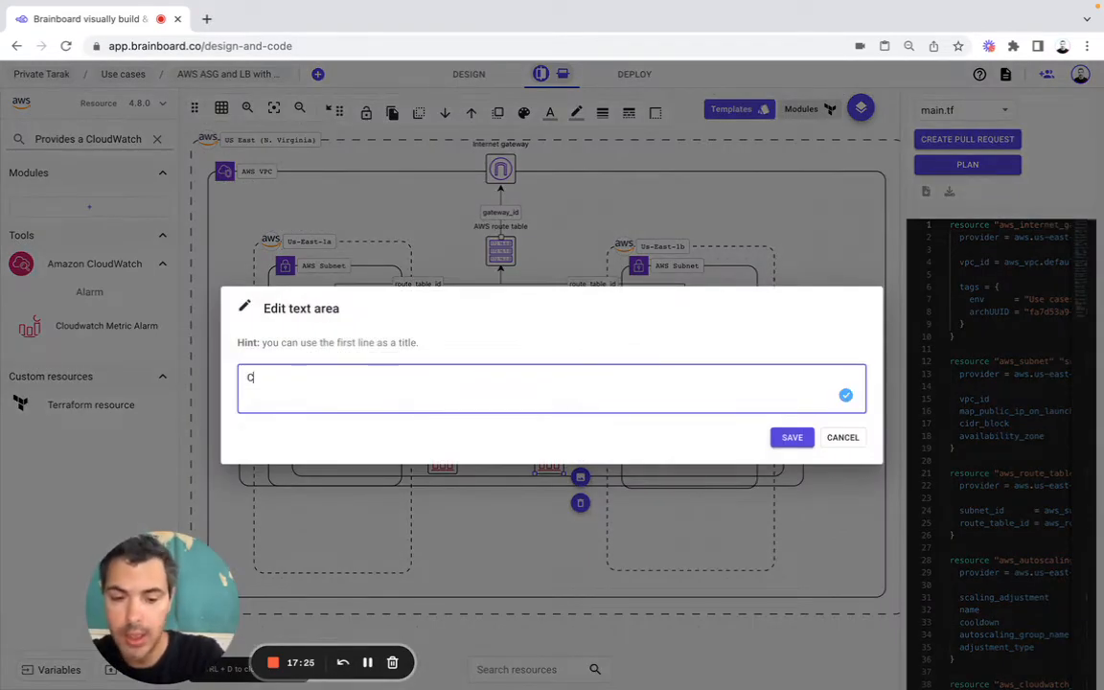
text(PU alar)
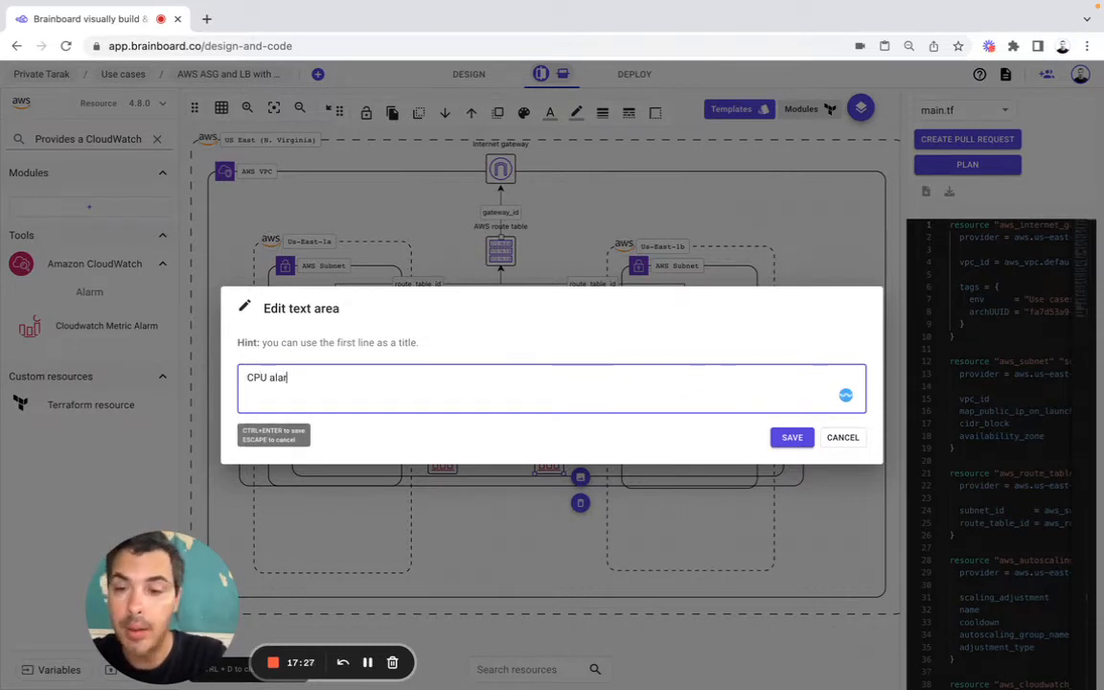
text(m DOWN)
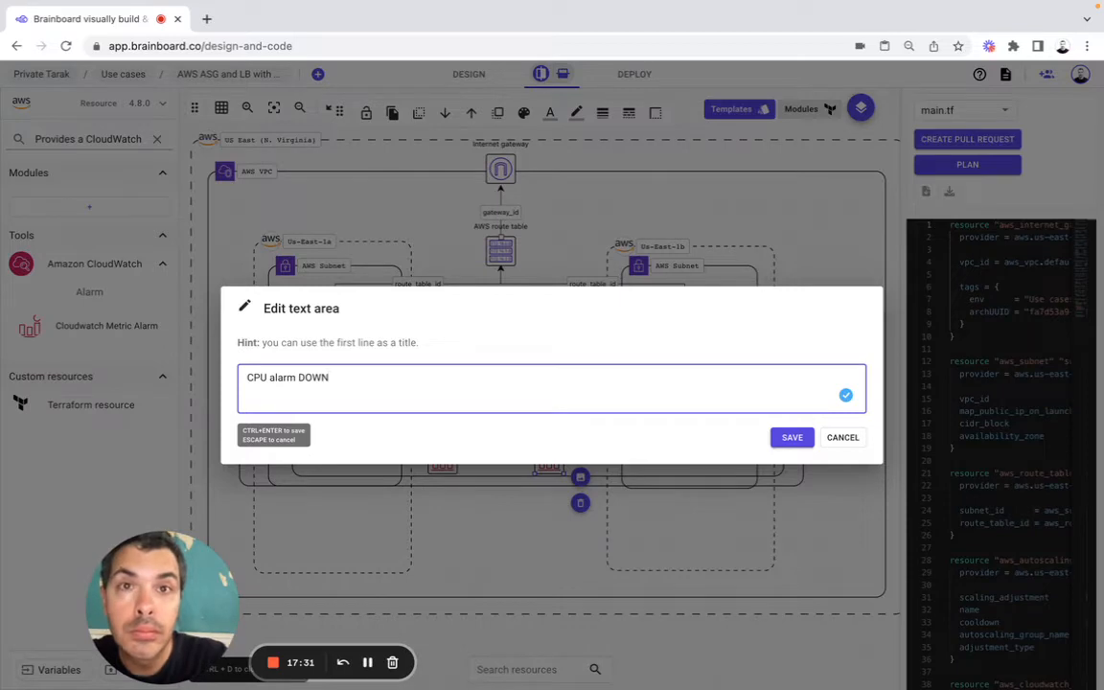
click(791, 437)
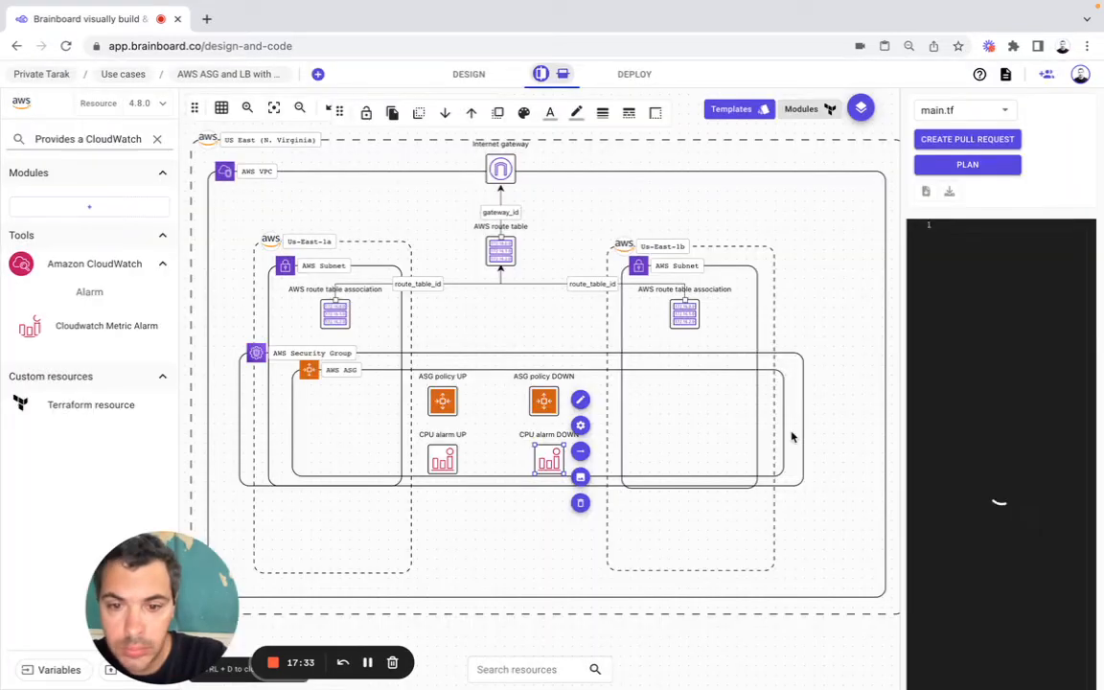
Step: Set both the resource name and the Alarm Name of CPU alarm DOWN to web_cpu_alarm_down
click(581, 426)
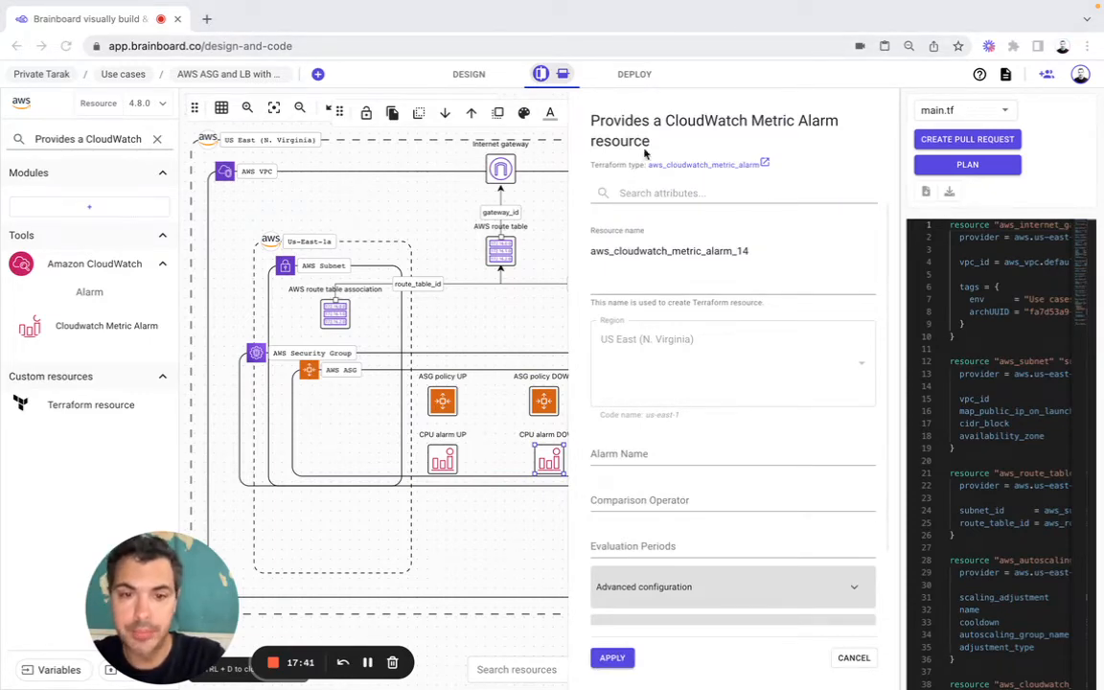
double_click(646, 251)
text(web_cpu_alarm_down)
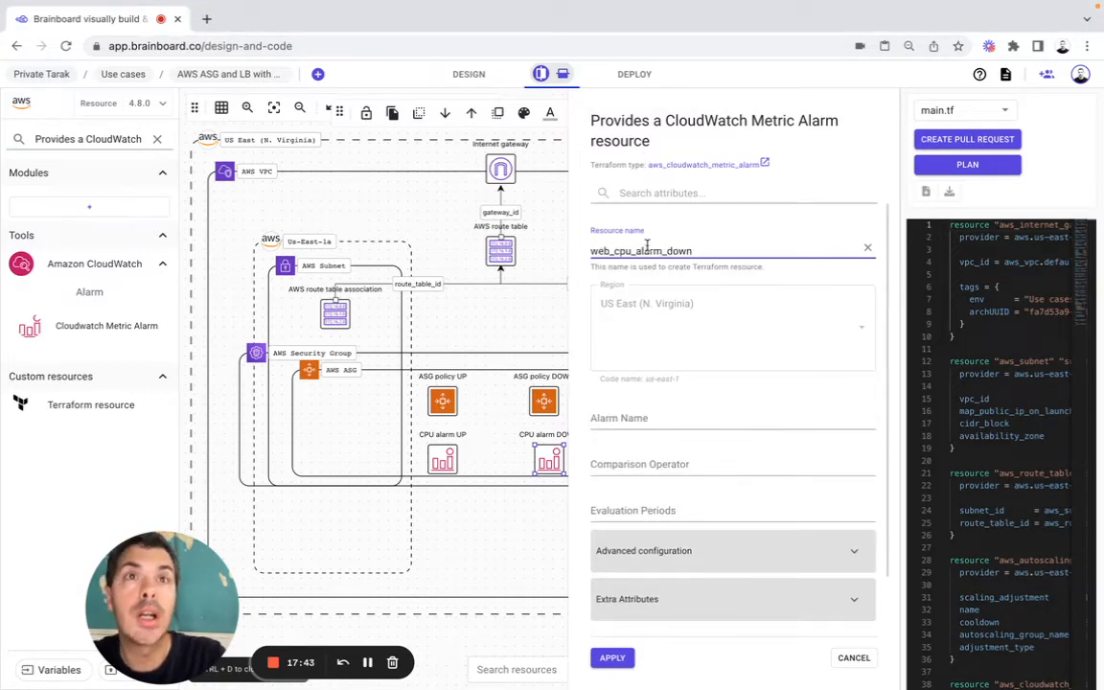
click(642, 420)
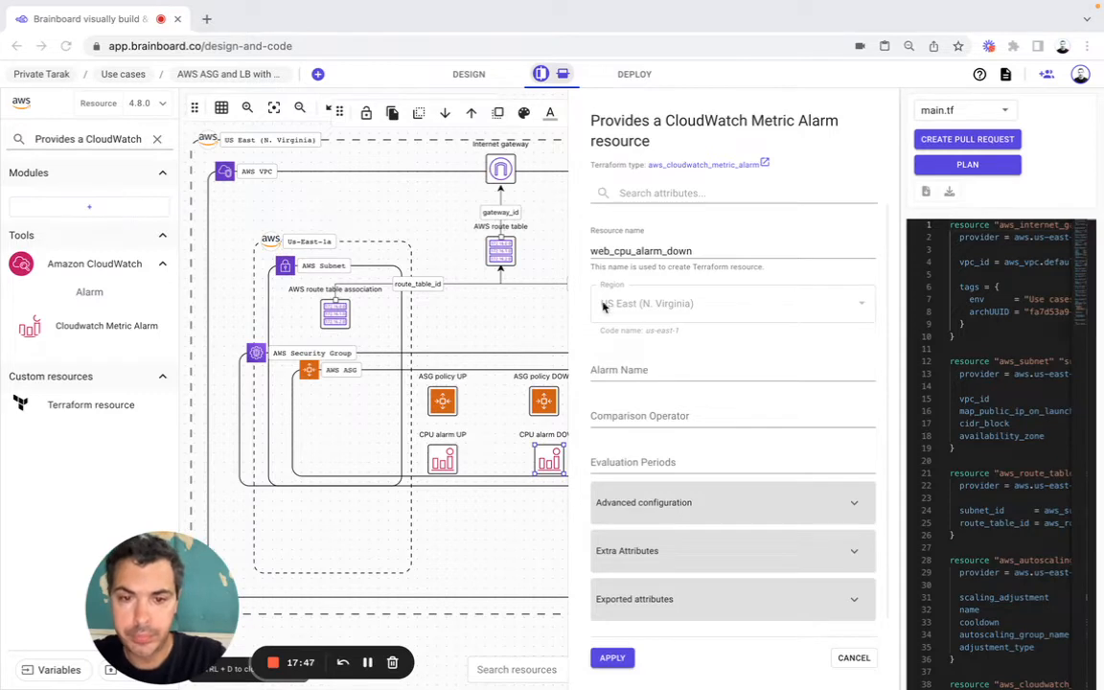
click(630, 363)
text(web_cpu_alarm_down)
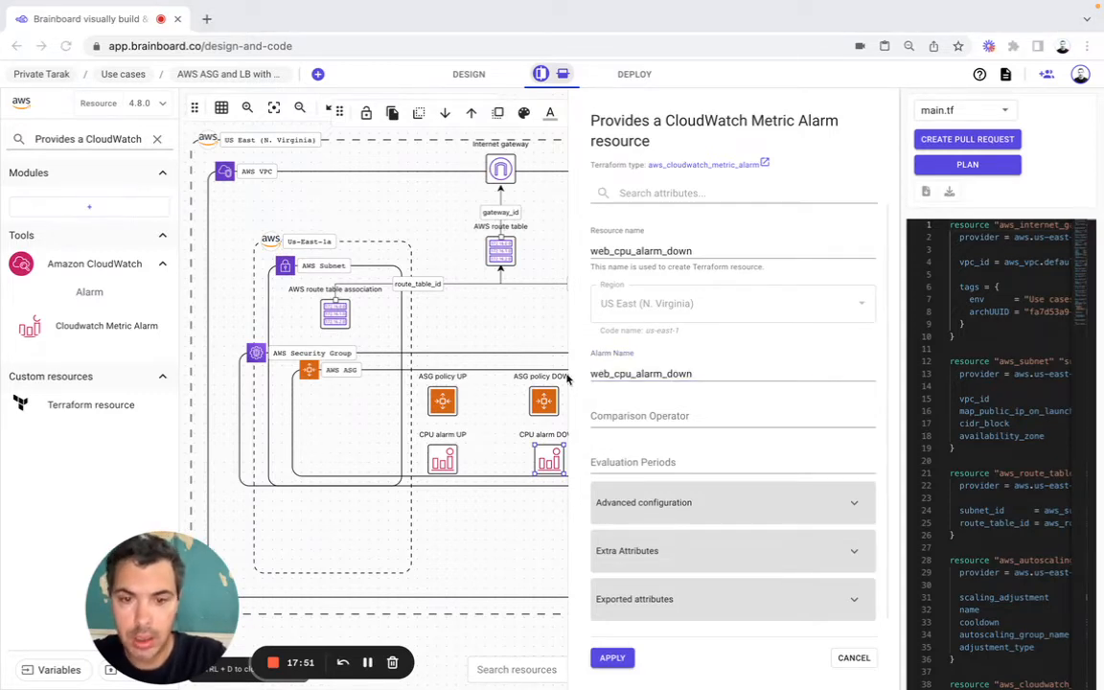
Step: Set CPU alarm DOWN's Comparison Operator to LessThanOrEqualToThreshold and its Evaluation Periods to 2
click(594, 419)
text(LessThanOrEqualToThreshold)
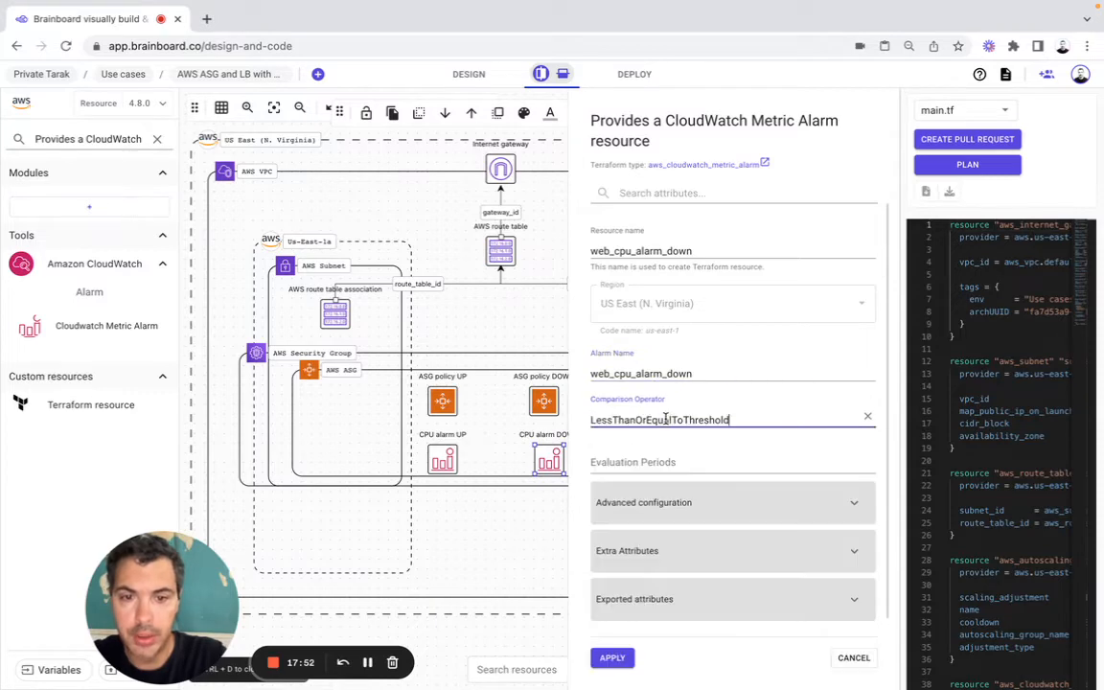
click(612, 458)
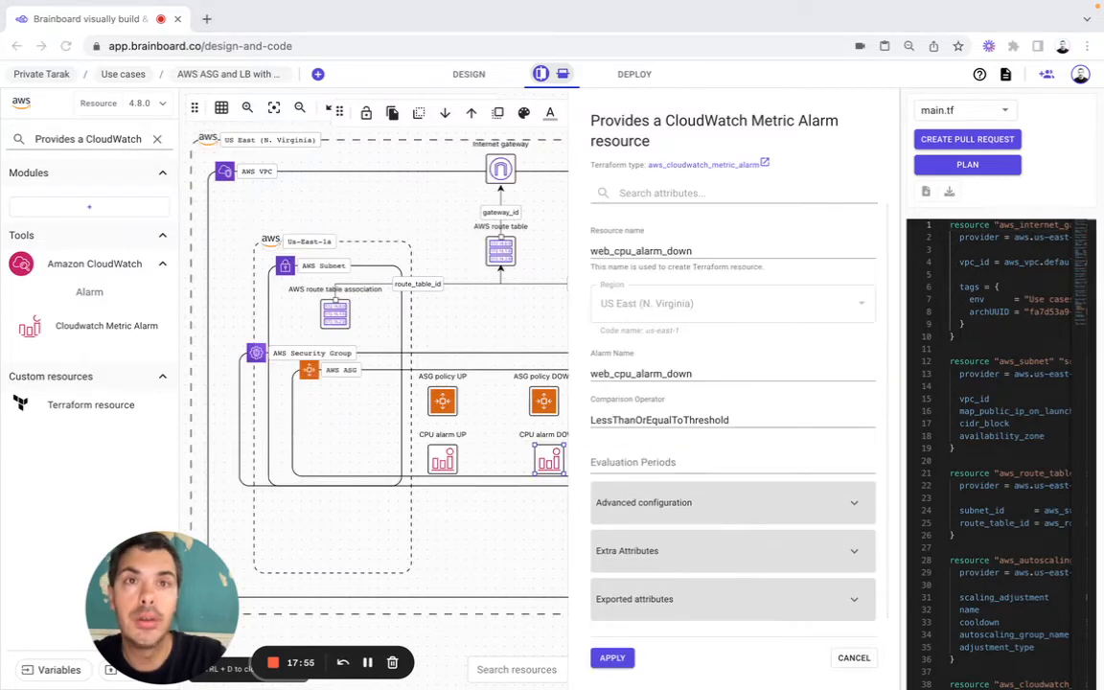
click(607, 455)
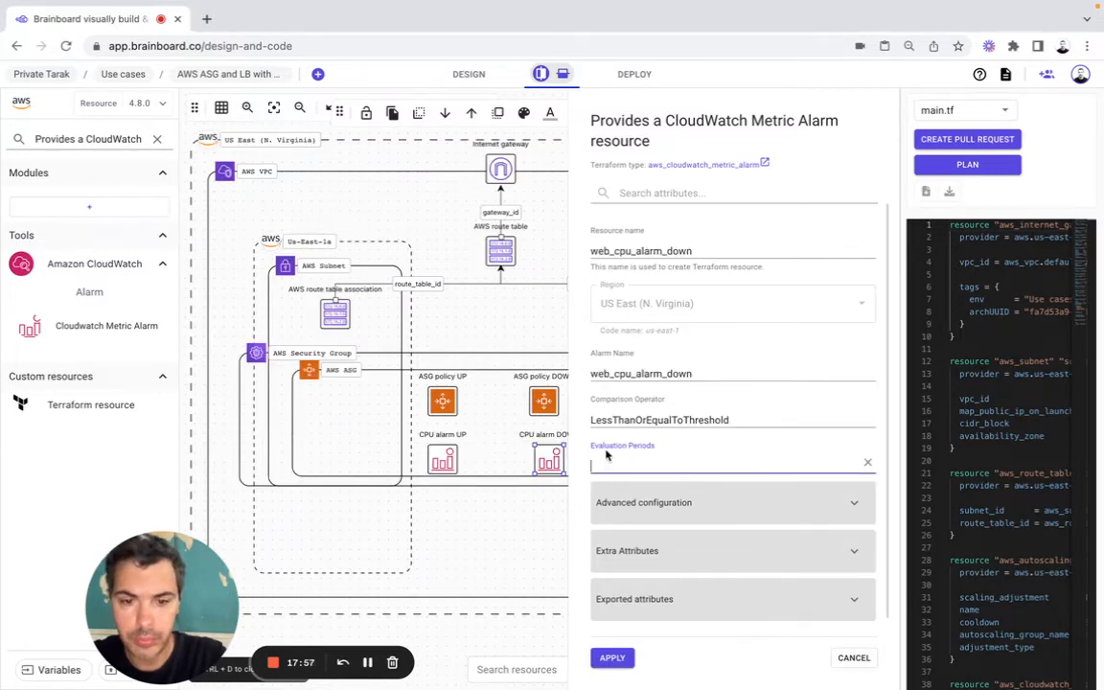
text(2)
Step: Add the dimension AutoScalingGroupName=aws_autoscaling_group.web.name in the advanced configuration of CPU alarm DOWN
click(650, 509)
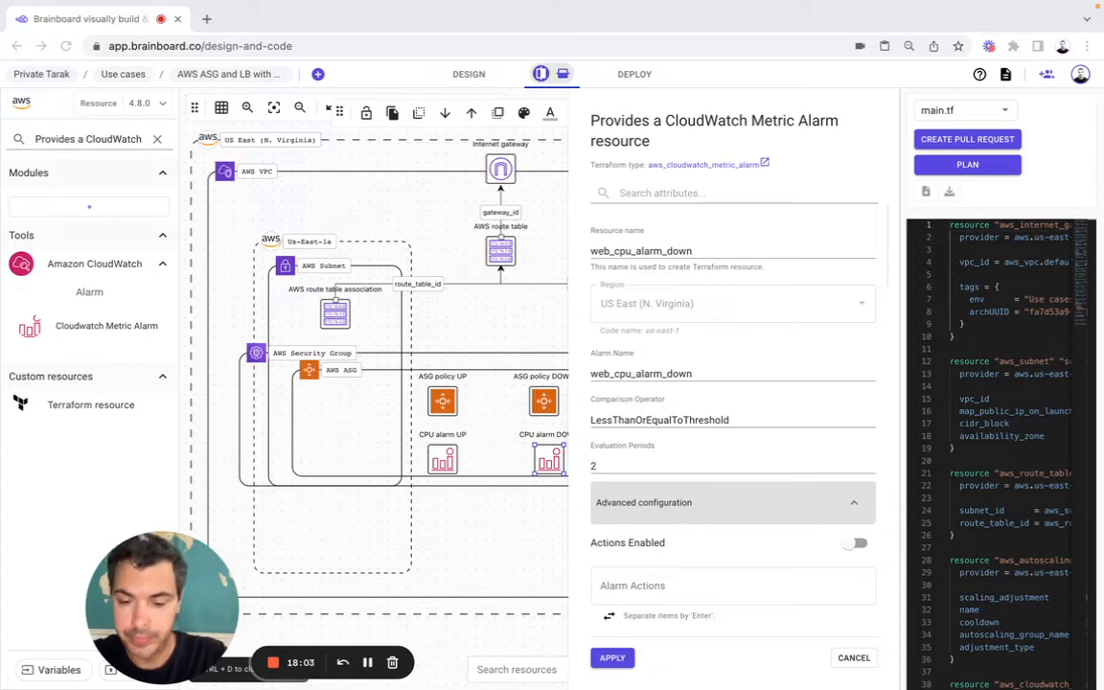
scroll(727, 400, down, 4)
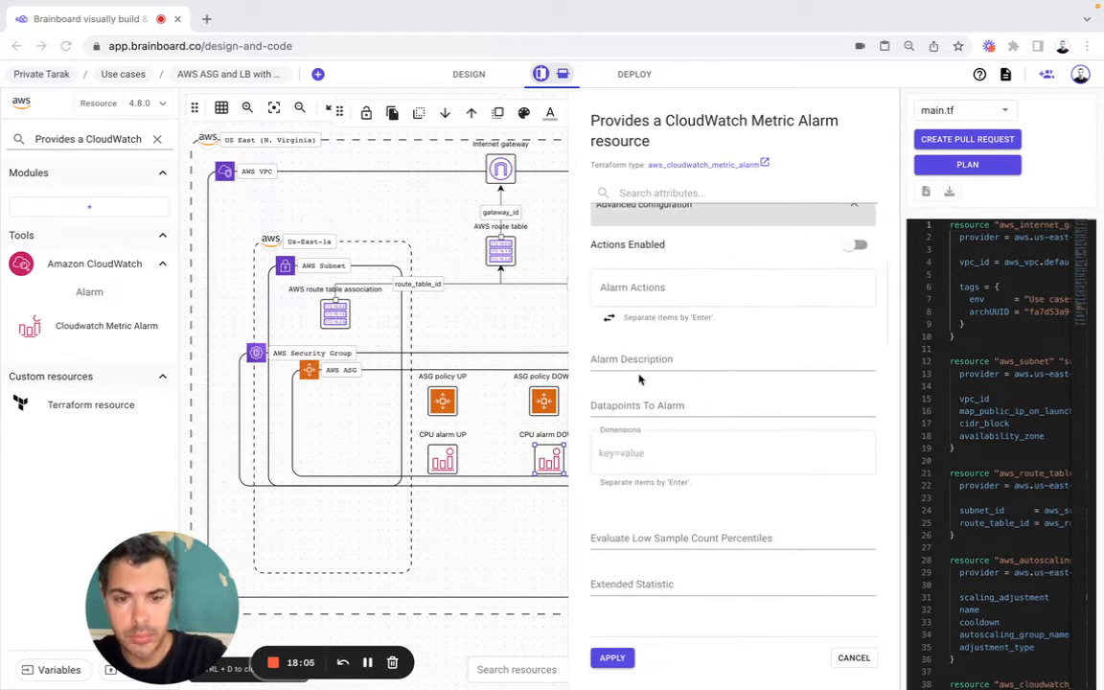
click(655, 443)
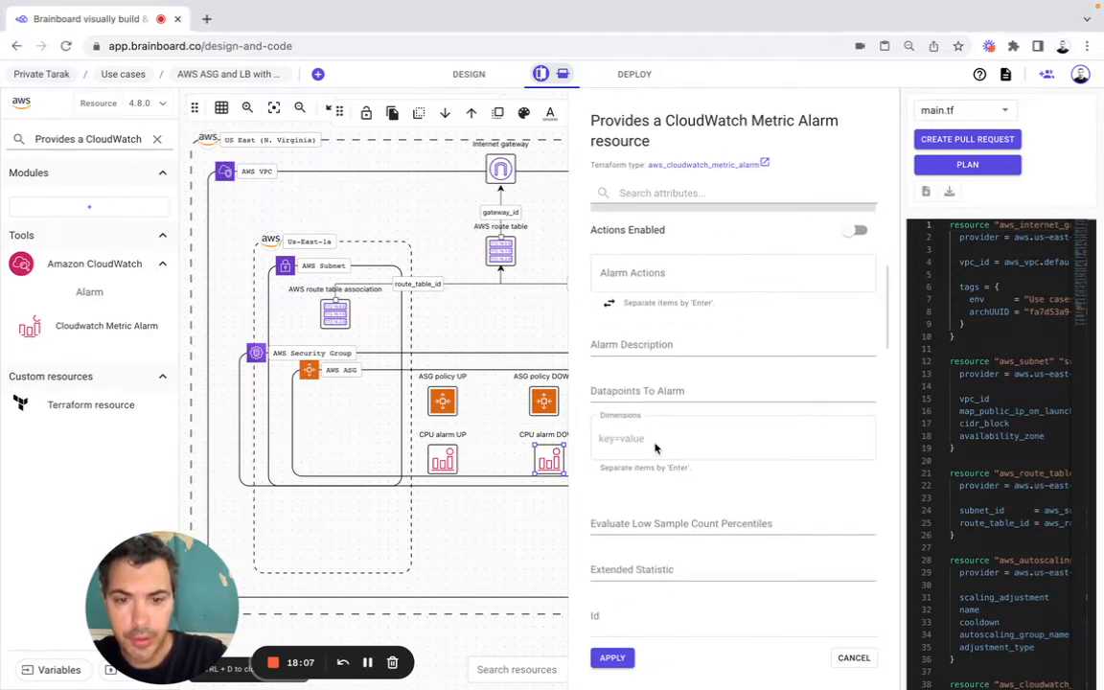
text(AutoScalingGroupName=aws_autoscaling_group.web.name)
key(Return)
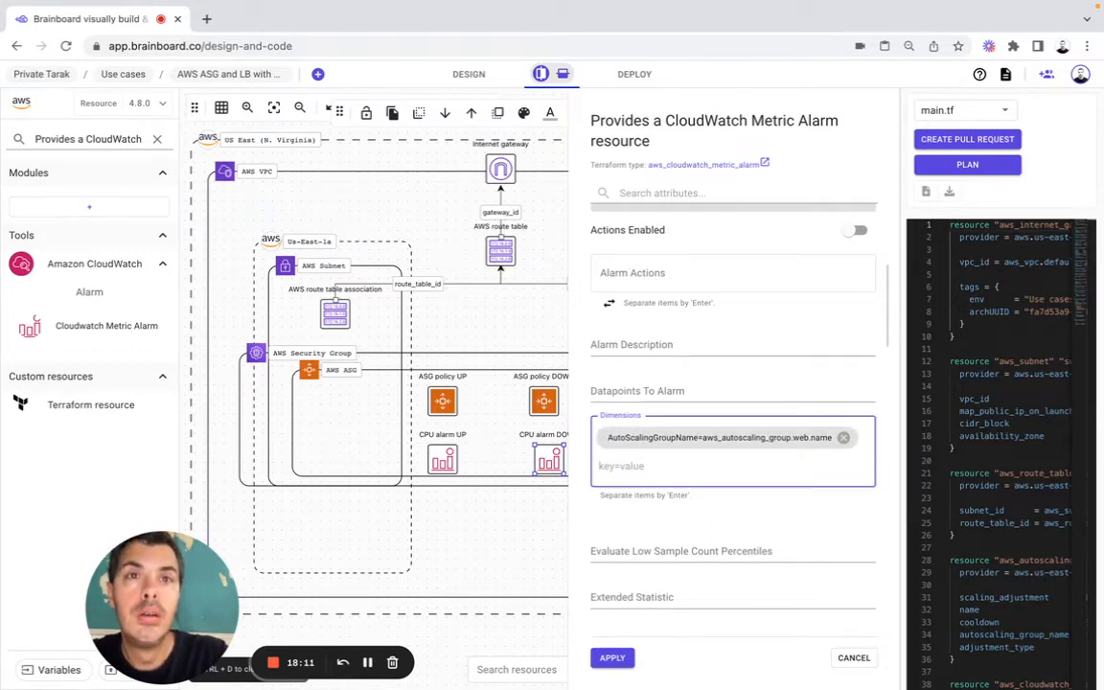
key(super+Tab)
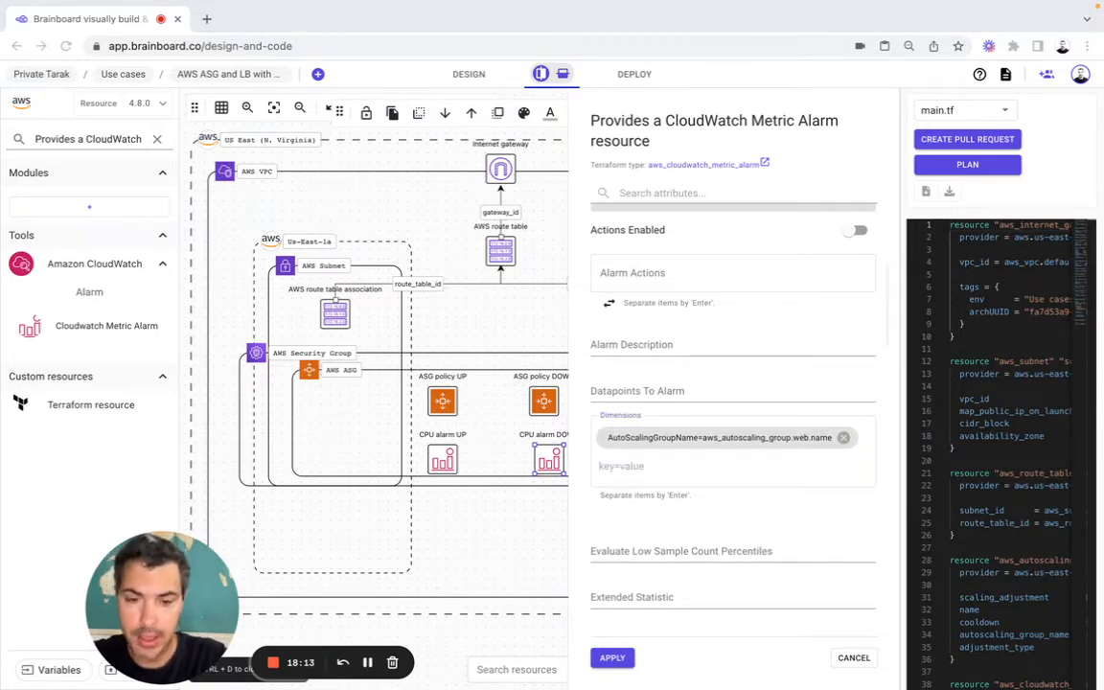
Step: Set CPU alarm DOWN's Metric Name to CPUUtilization and its Namespace to AWS/EC2
scroll(711, 596, down, 5)
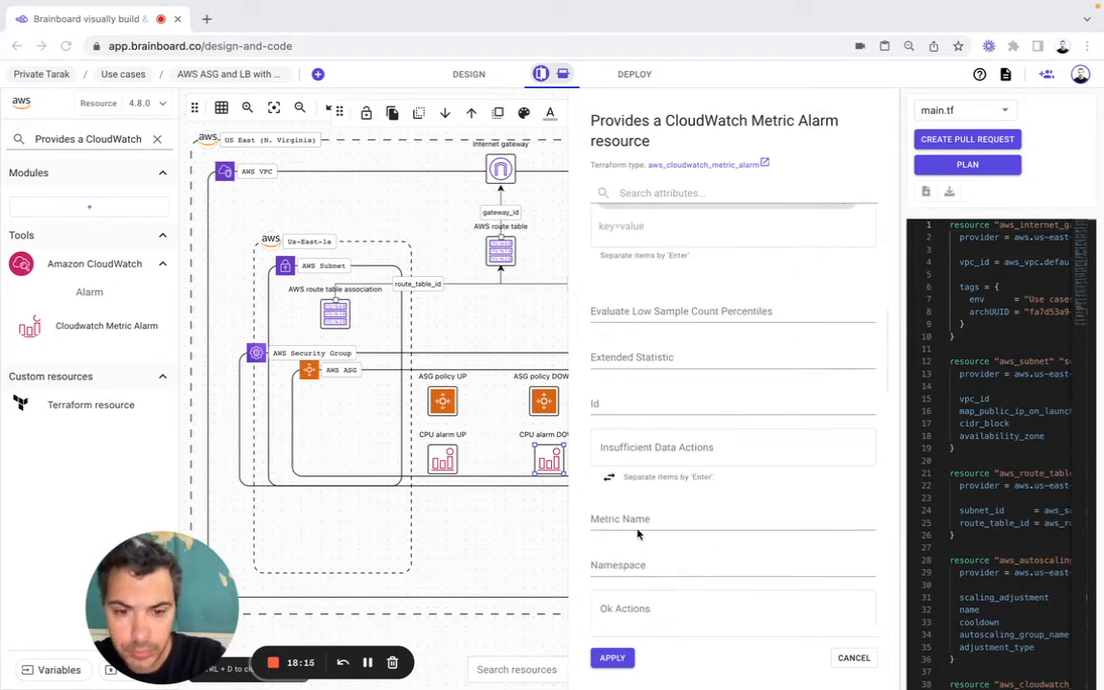
key(super+Tab)
click(638, 523)
text(CPUUtilization)
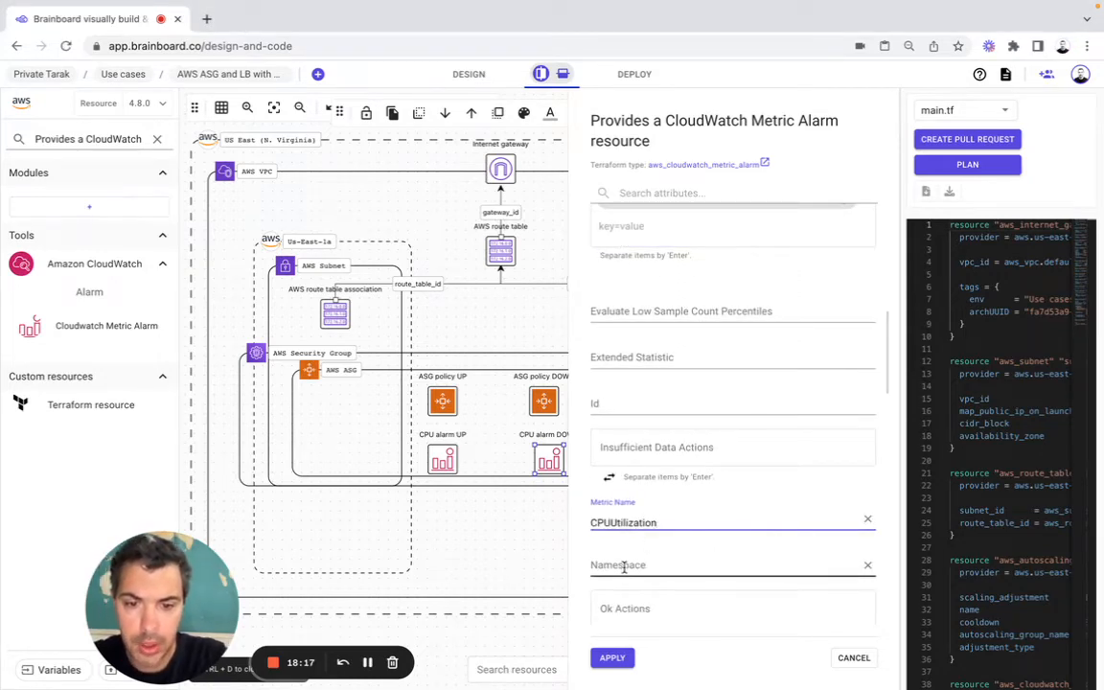
click(624, 568)
key(super+Tab)
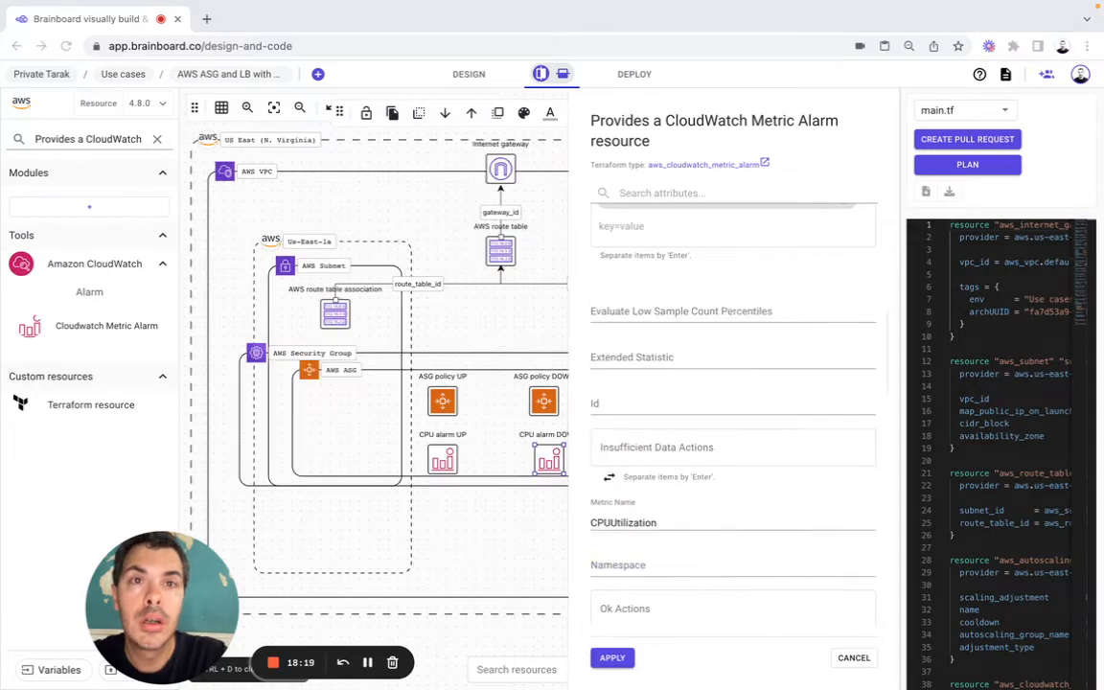
click(599, 565)
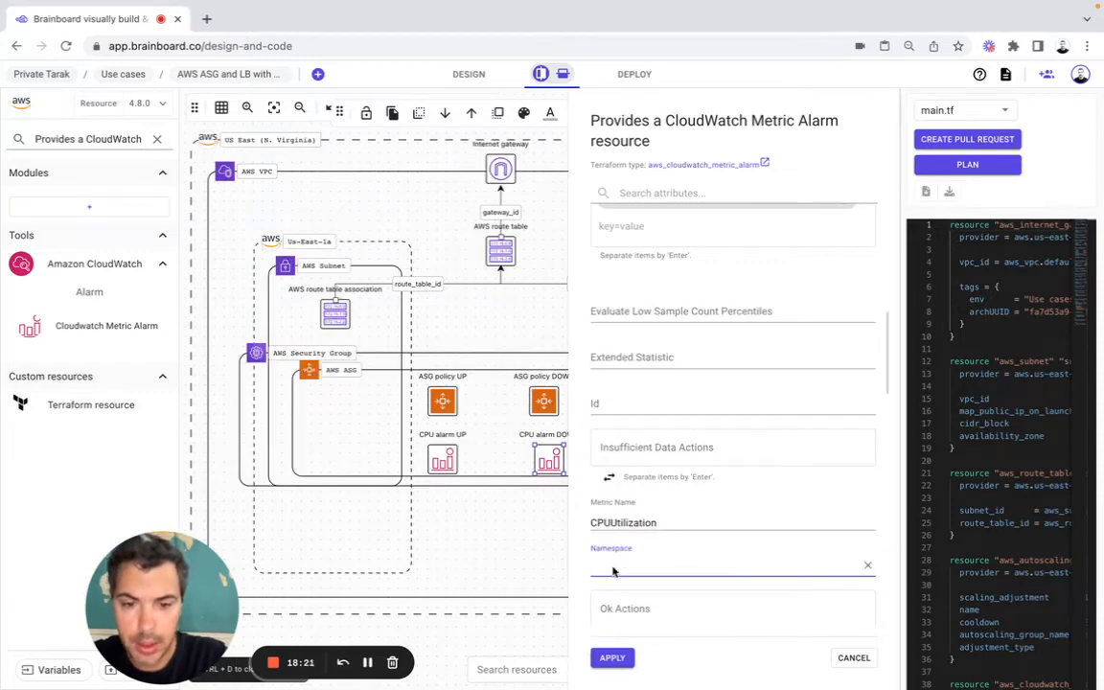
text(AWS/EC2)
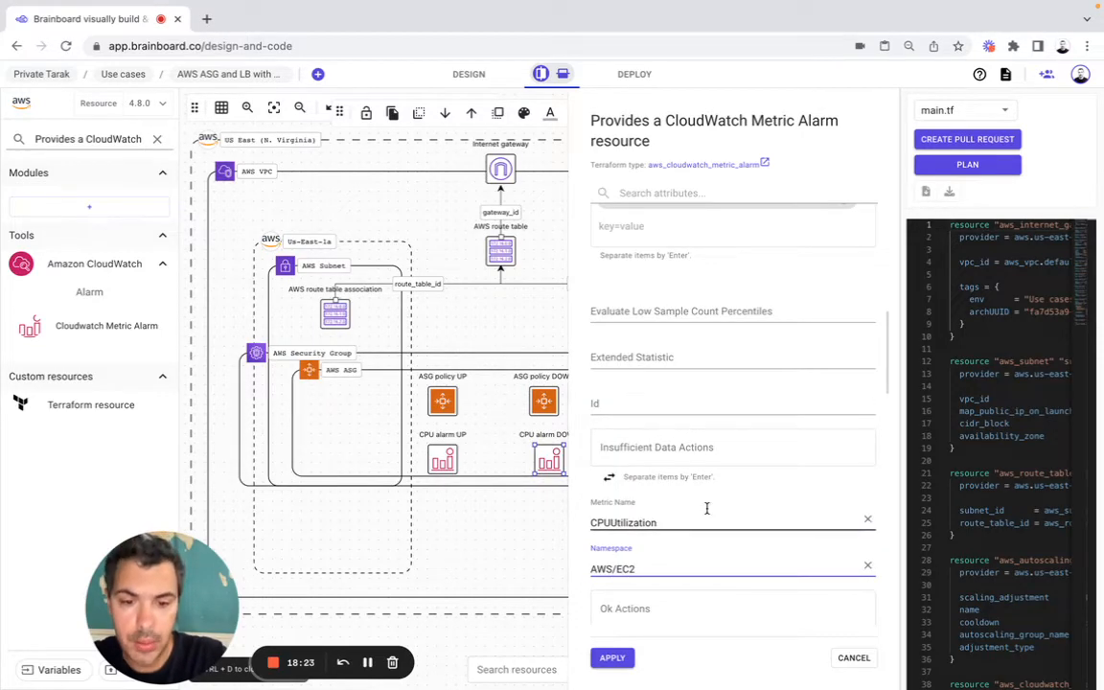
Step: Set CPU alarm DOWN's Period to 120 and its Statistic to Average
scroll(707, 509, down, 3)
click(613, 488)
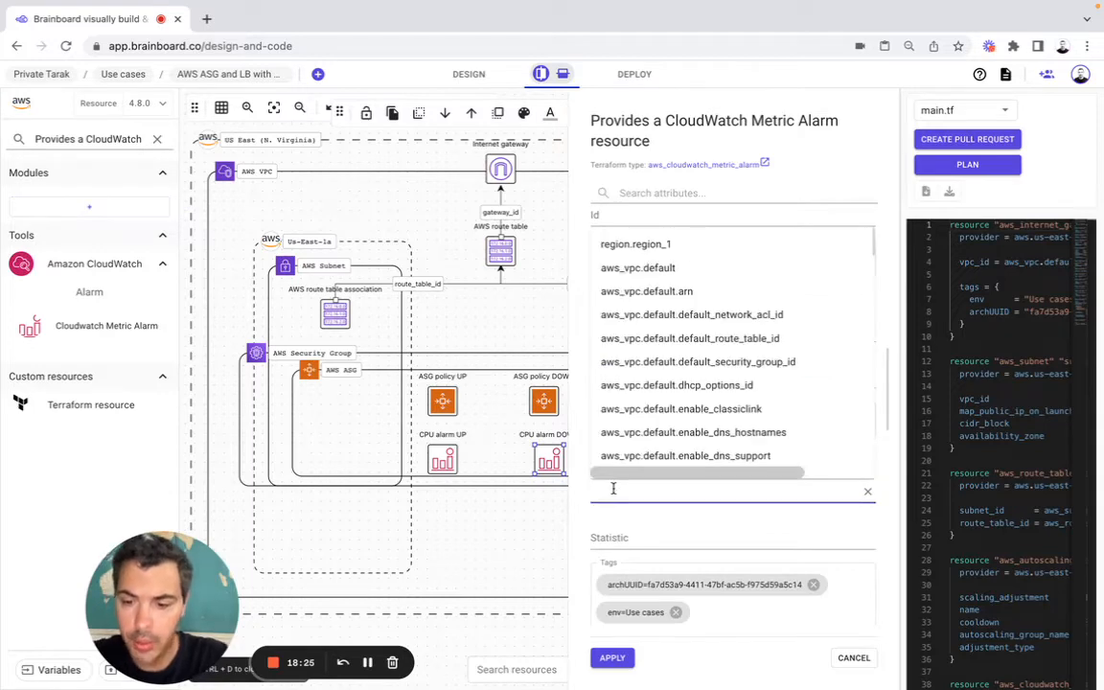
text(120)
click(625, 539)
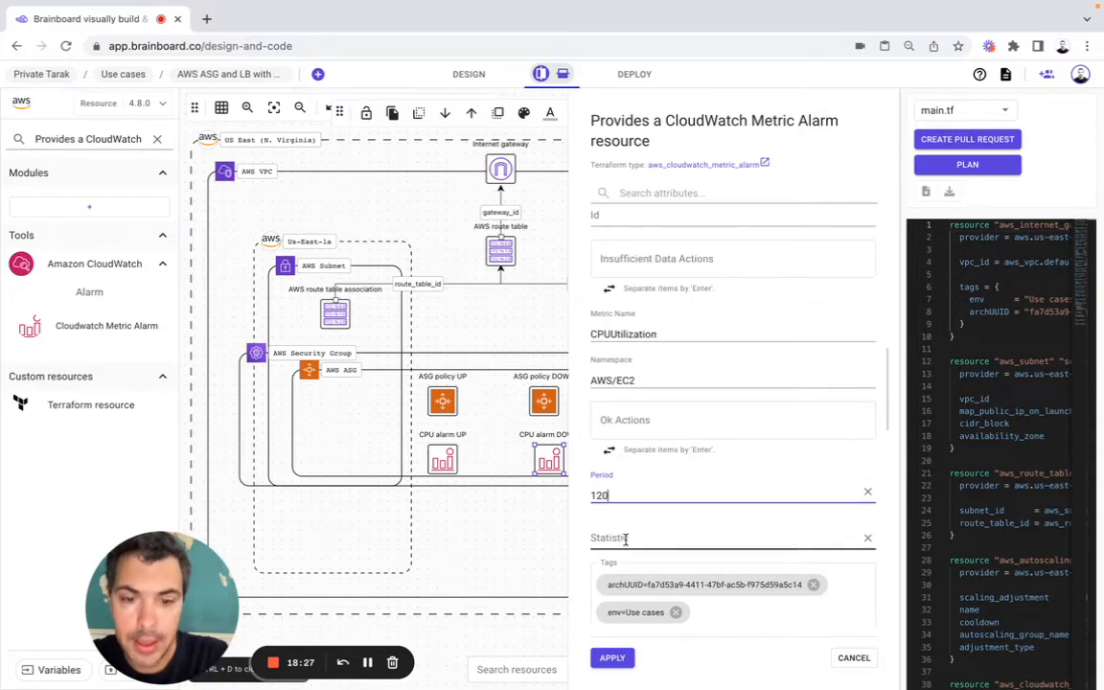
text(Average)
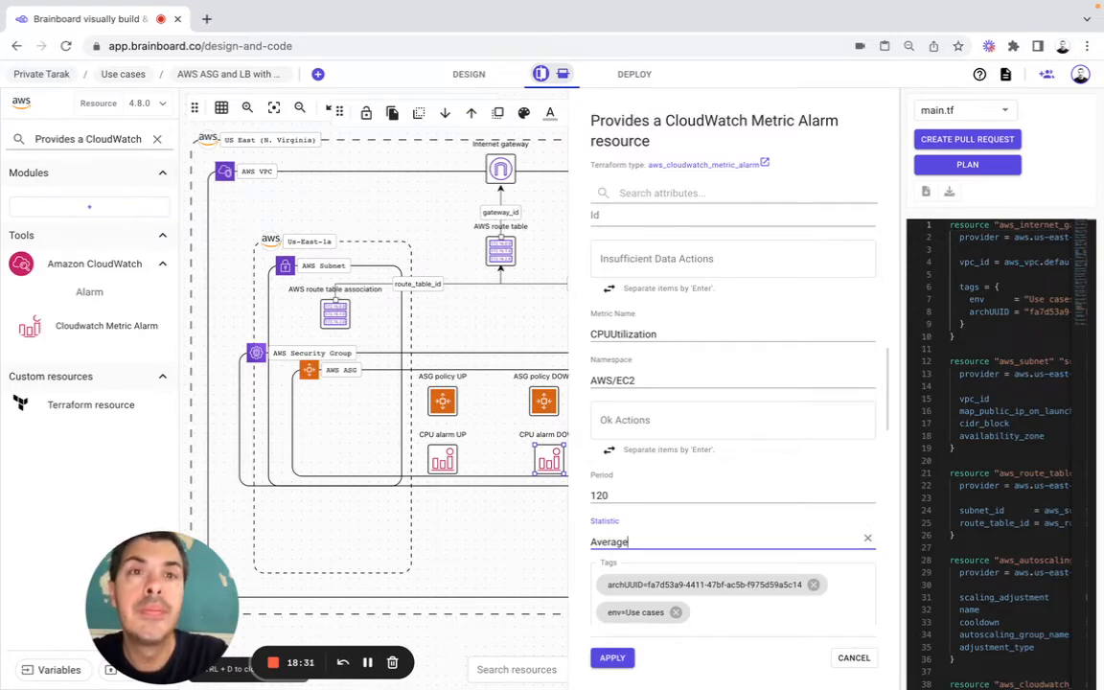
Step: Remove the archUUID and env tags from CPU alarm DOWN, set its Threshold to 30 and apply the configuration
click(814, 584)
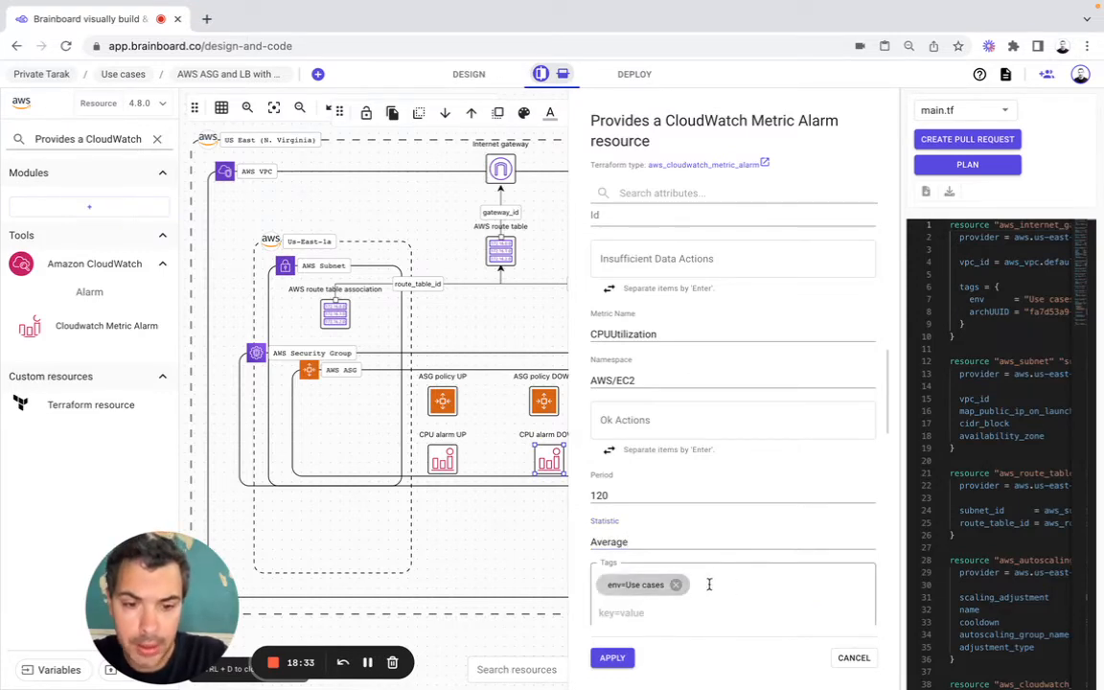
click(678, 585)
scroll(681, 582, down, 4)
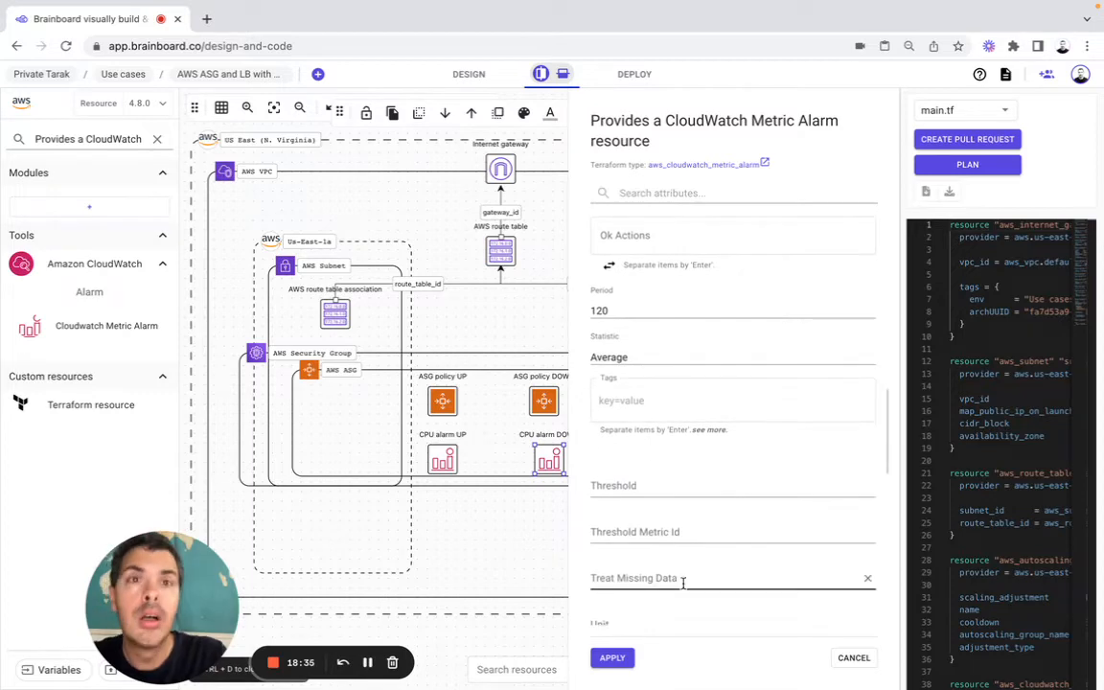
click(617, 485)
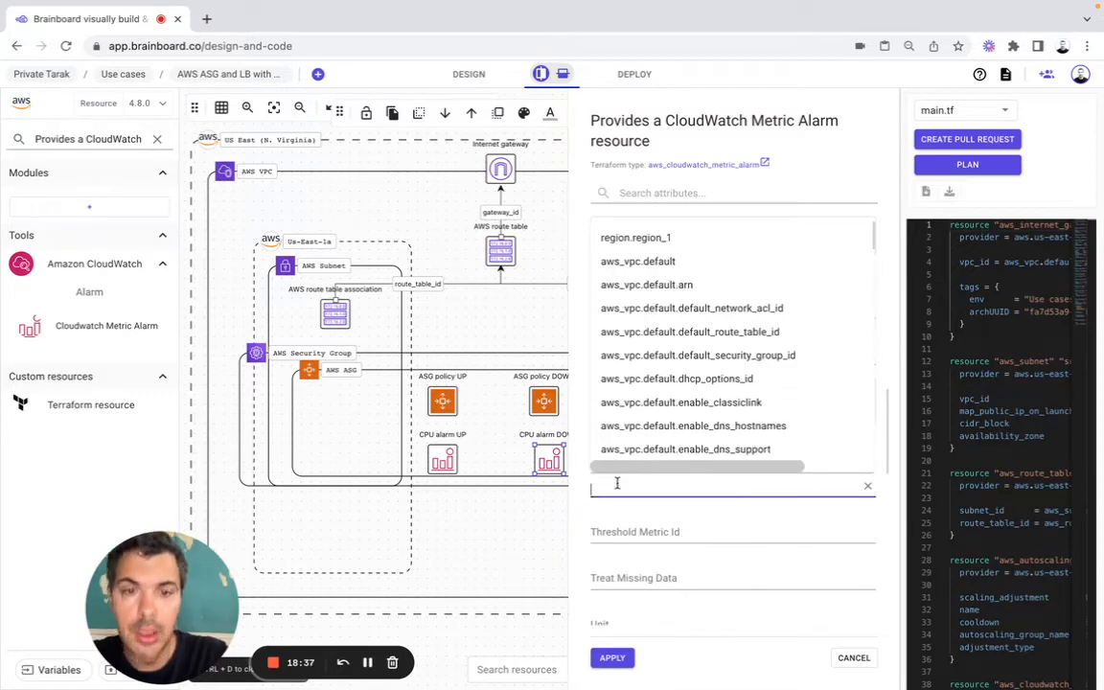
text(30)
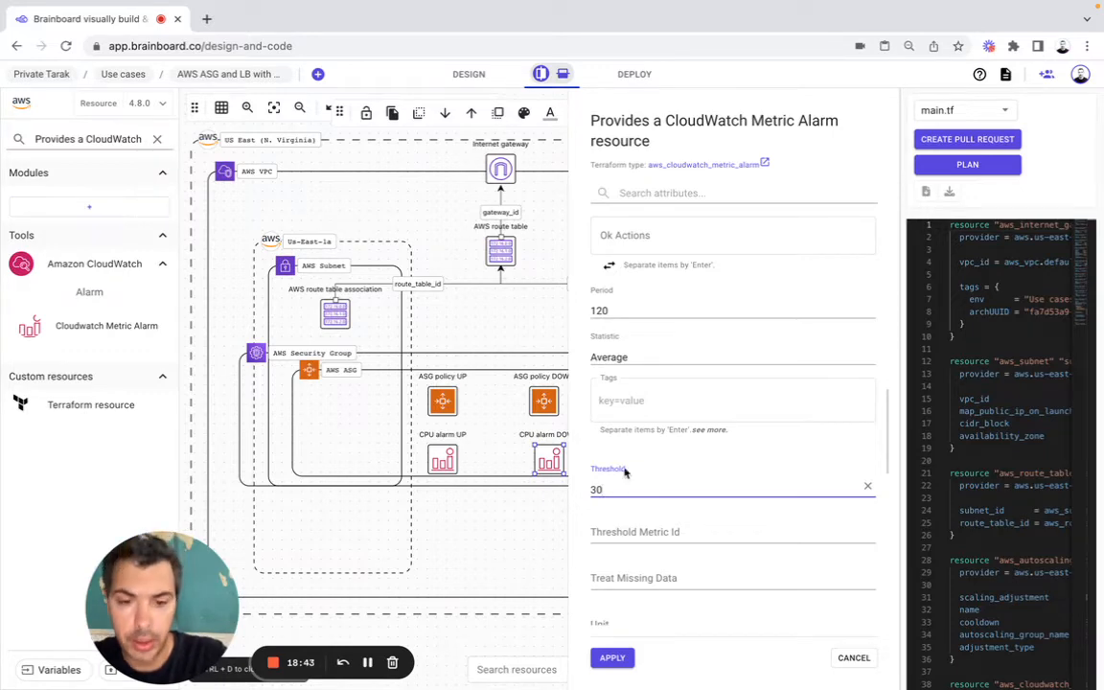
click(613, 657)
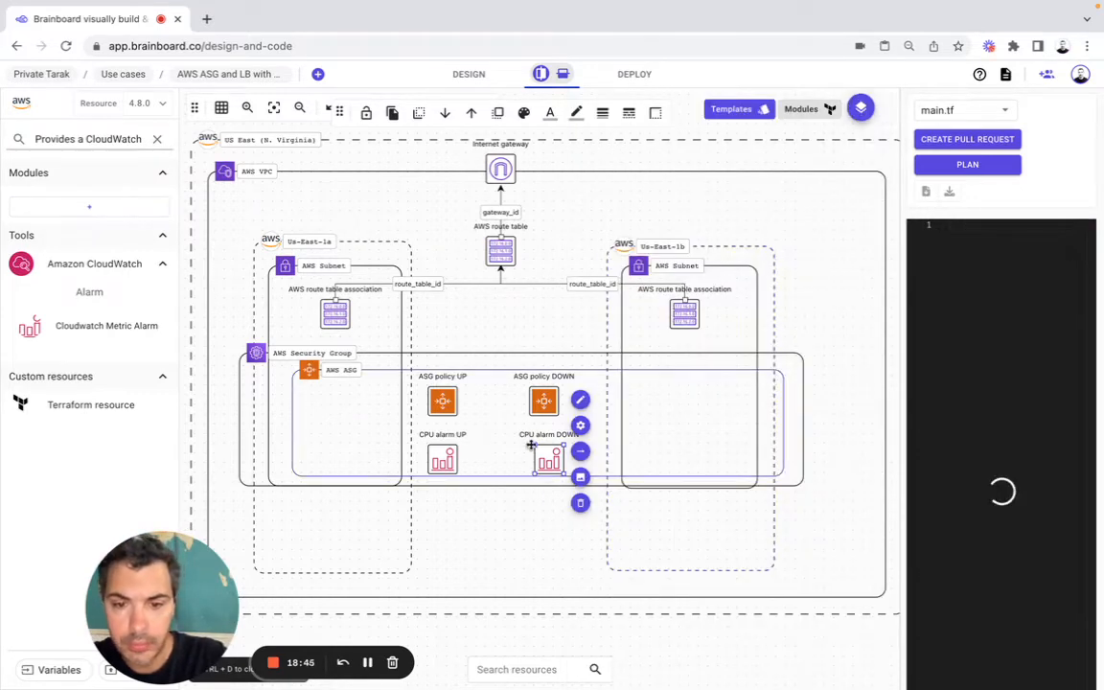
Step: Connect CPU alarm UP to ASG policy UP and CPU alarm DOWN to ASG policy DOWN with arrows pointing to the policies
click(444, 457)
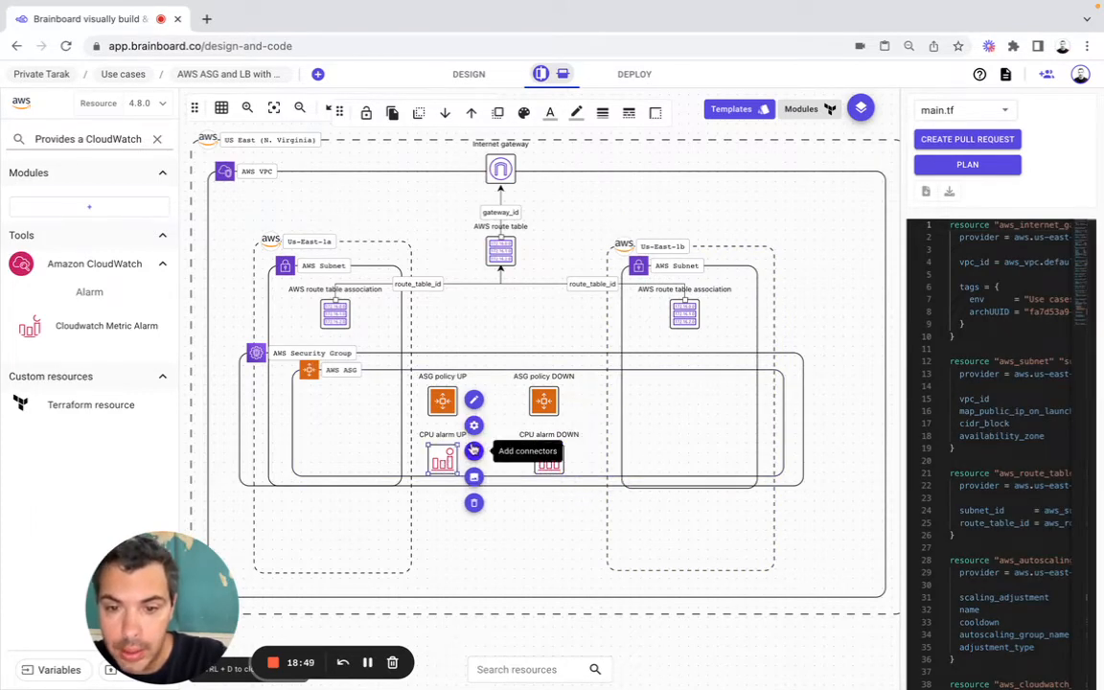
click(474, 450)
click(442, 410)
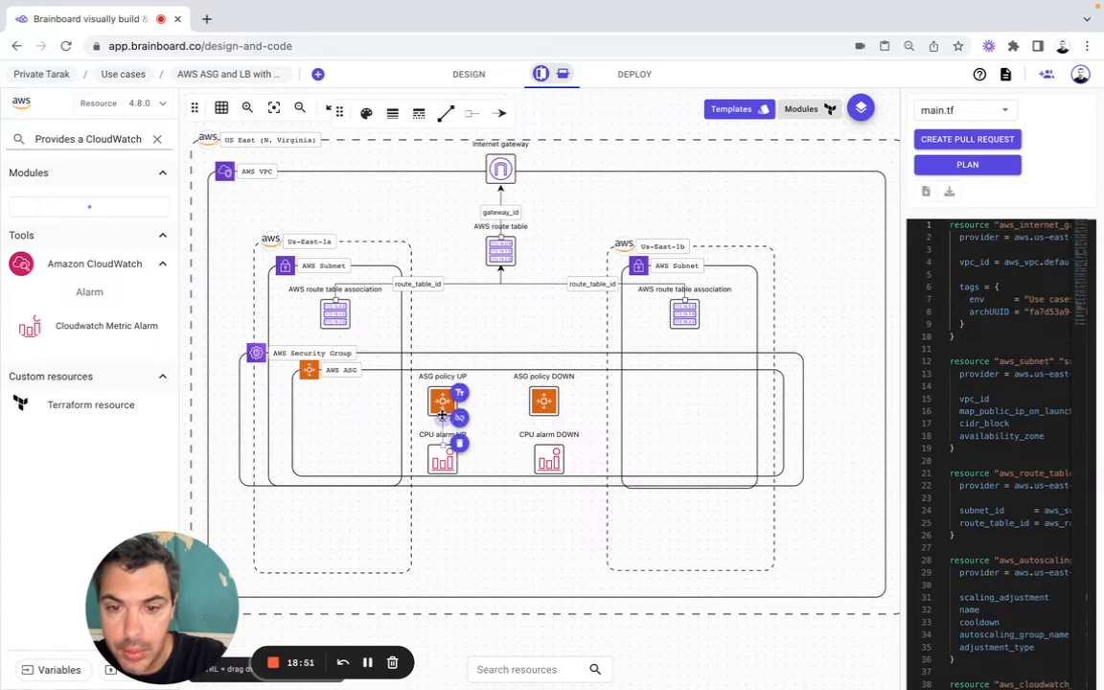
click(550, 461)
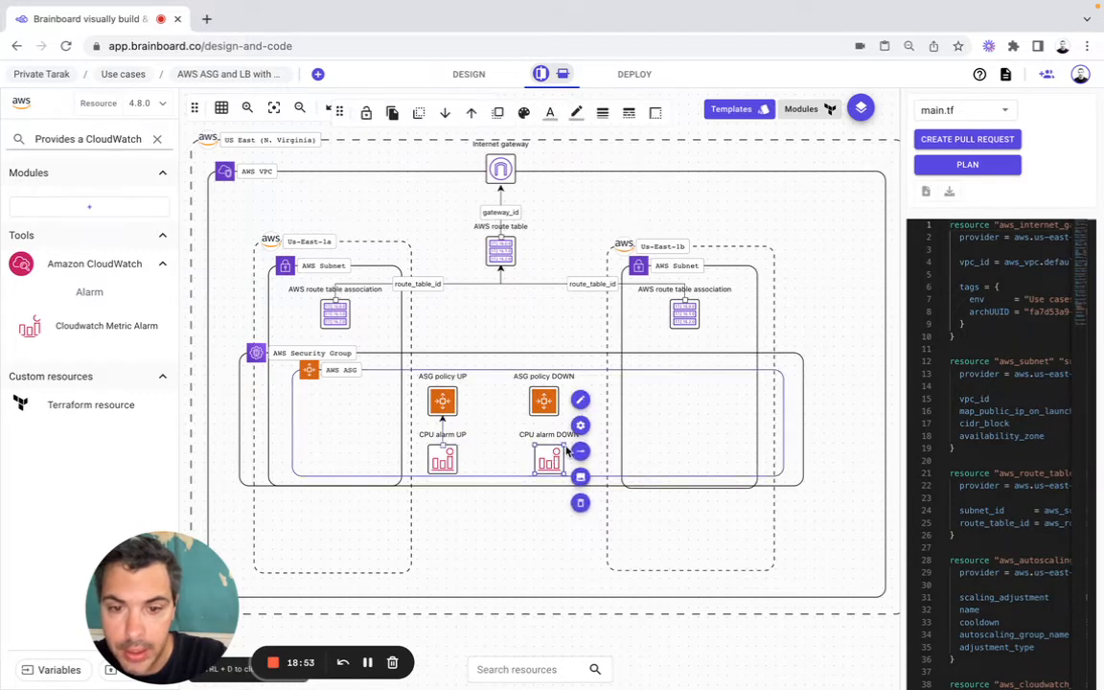
click(579, 452)
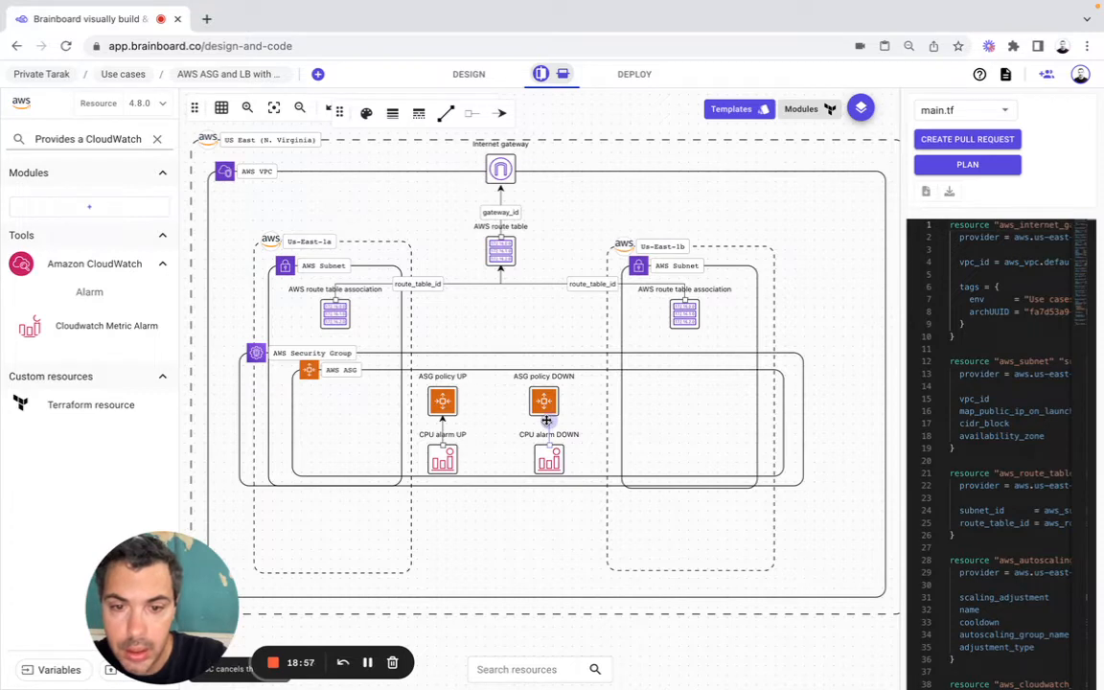
click(546, 417)
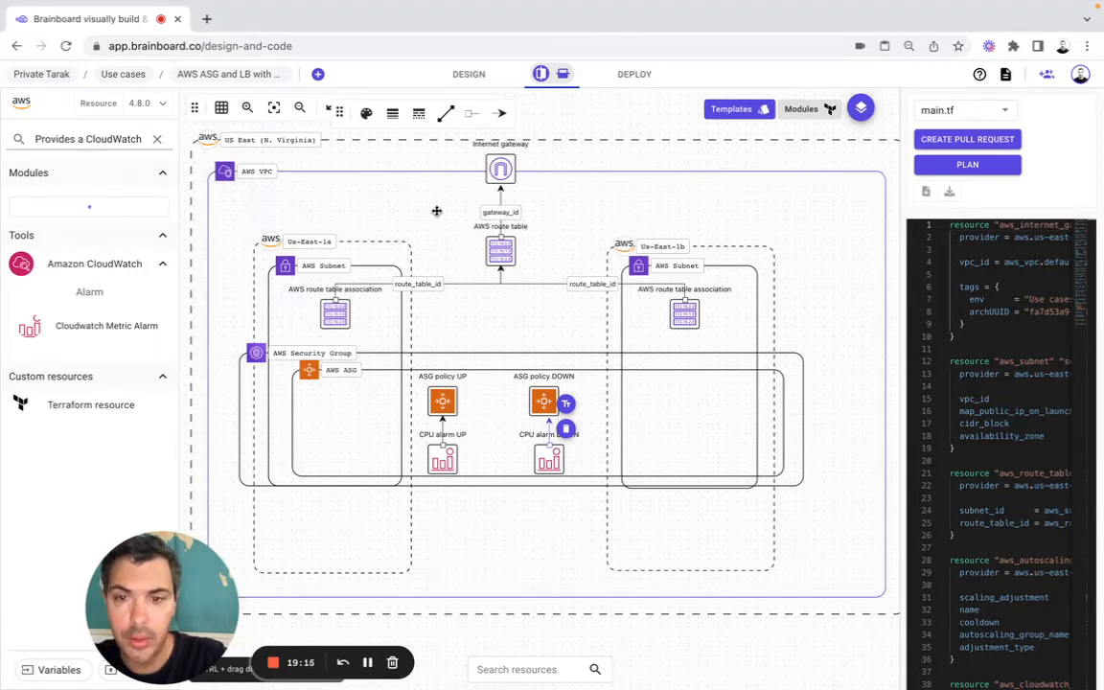
Step: Enlarge the US East (N. Virginia) region frame and the AWS VPC frame downward and to the right to free up space
click(273, 107)
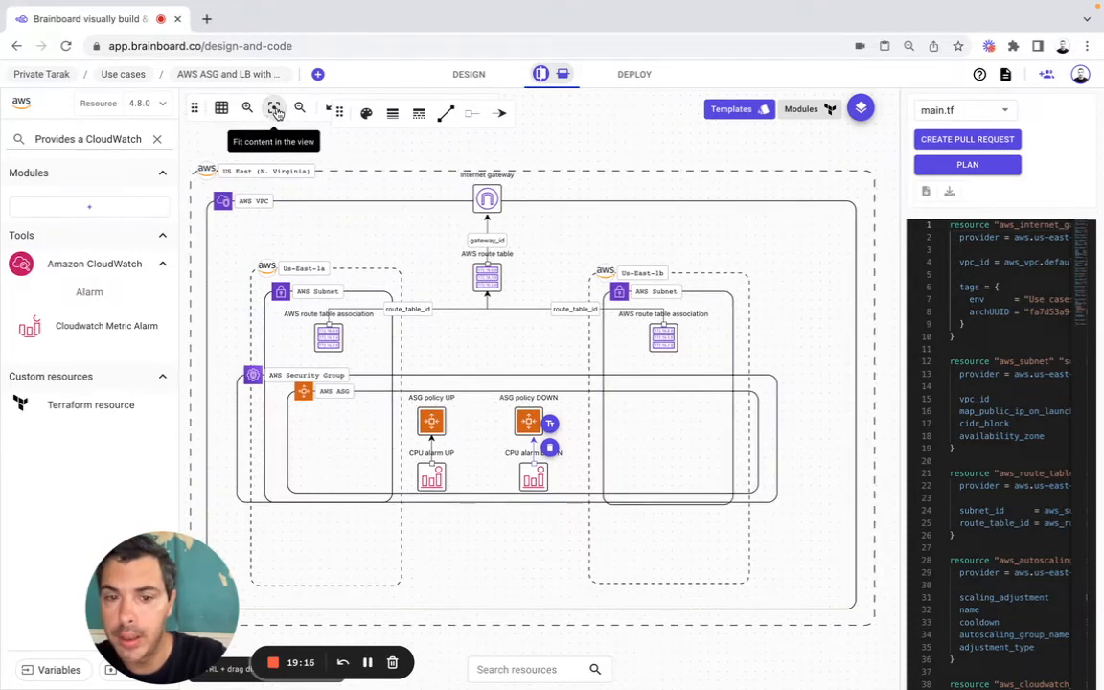
click(869, 601)
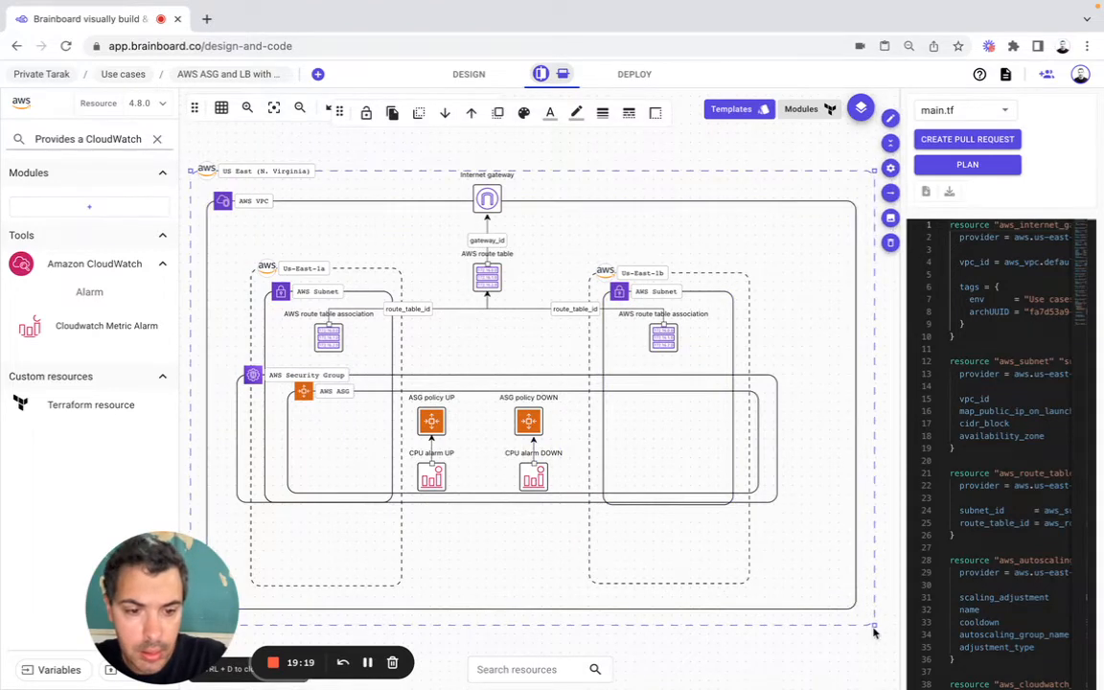
drag(875, 627, 969, 686)
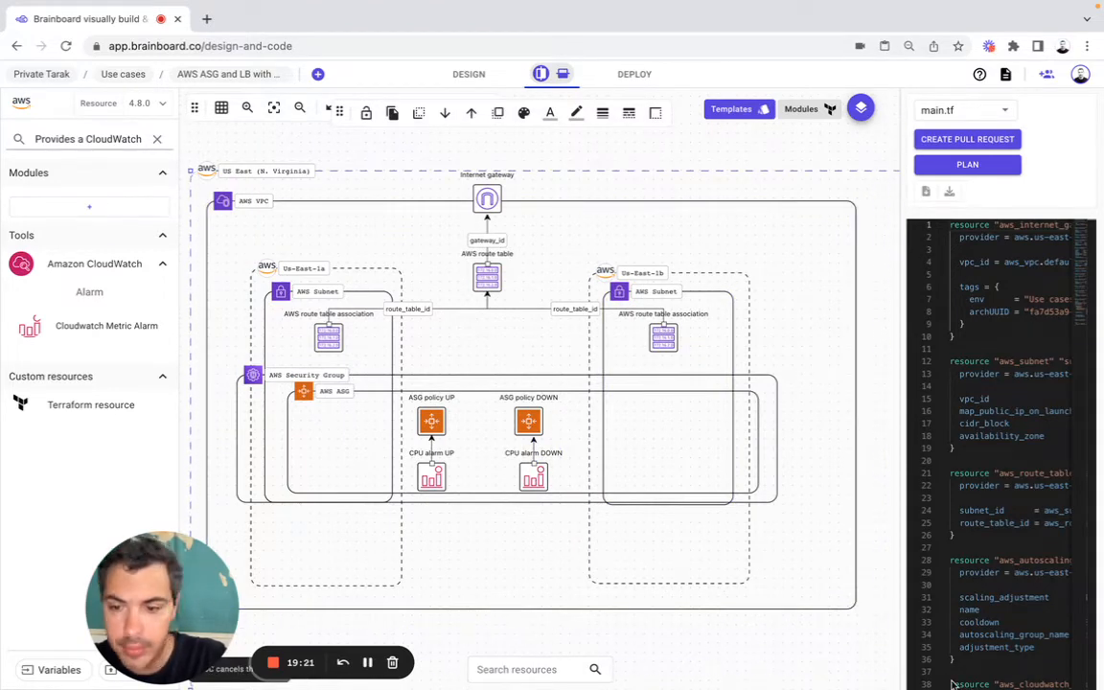
drag(179, 585, 99, 575)
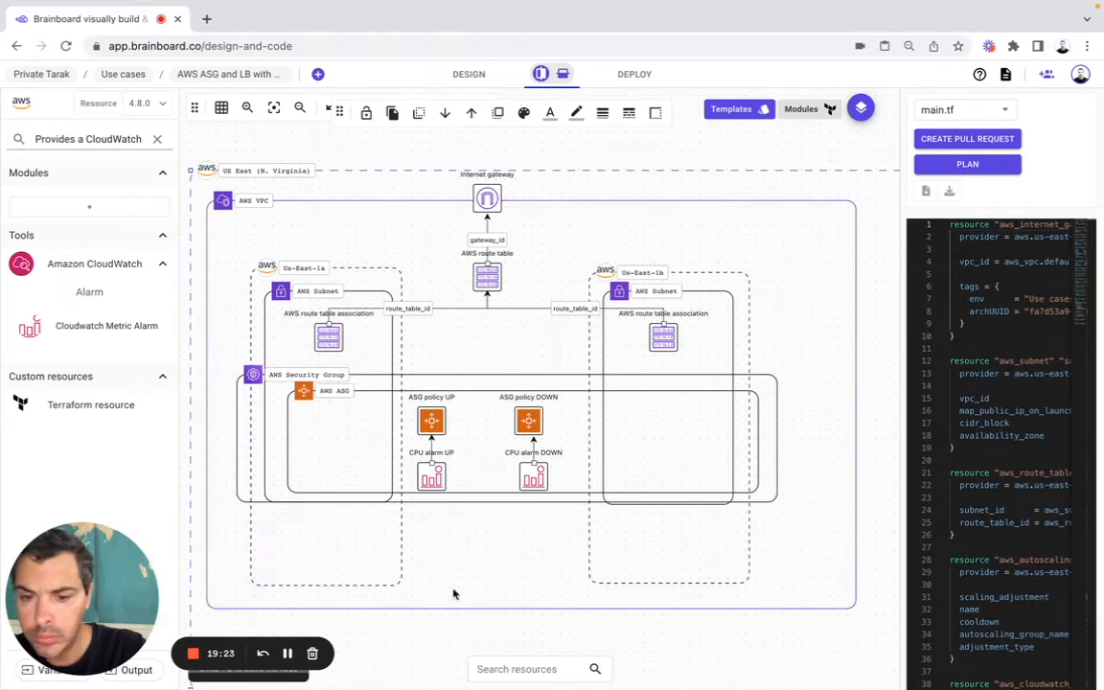
click(854, 598)
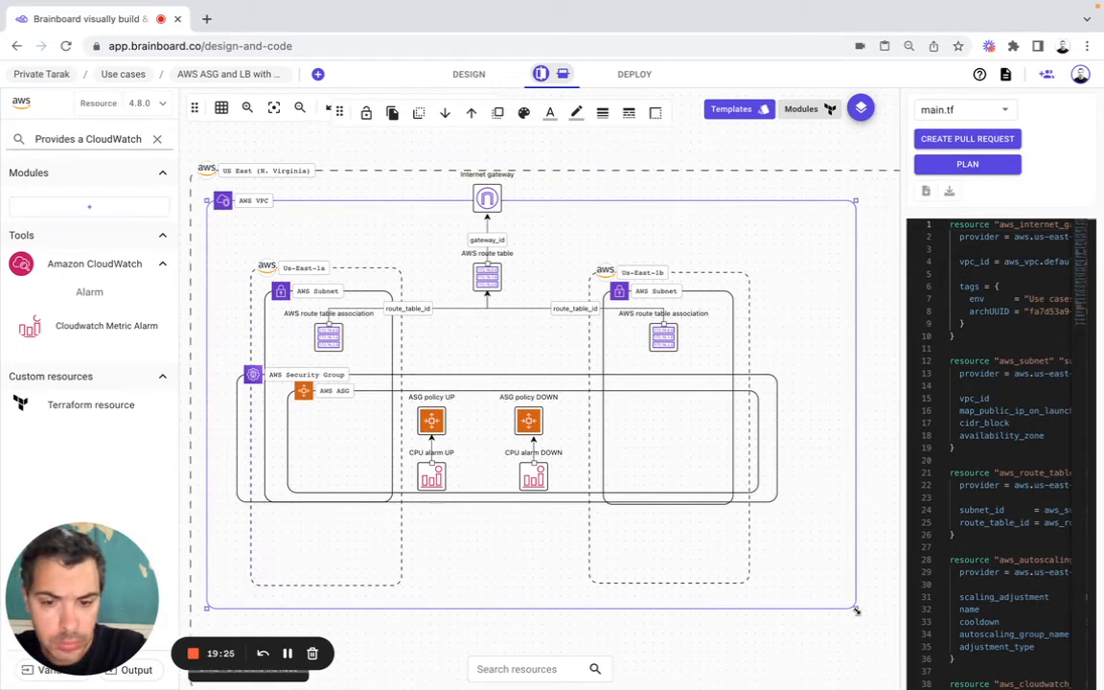
drag(856, 609, 915, 677)
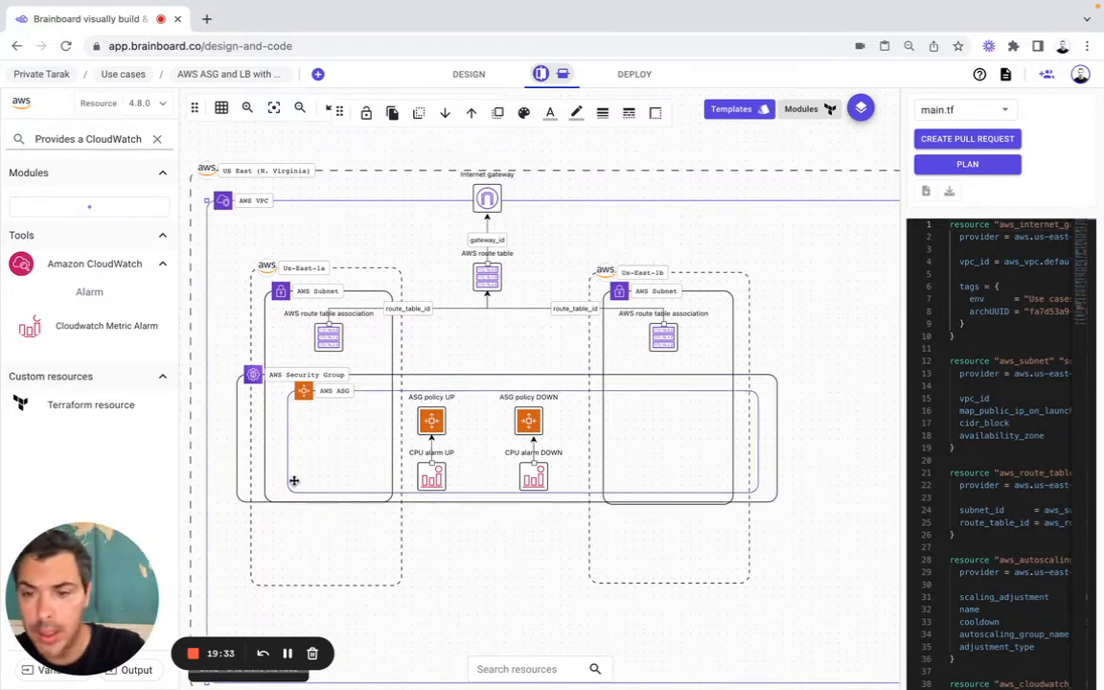
Step: Add a second security group below the ASG with AZ as main parent, inheriting AWS VPC and region, and move it between the two zones
triple_click(103, 140)
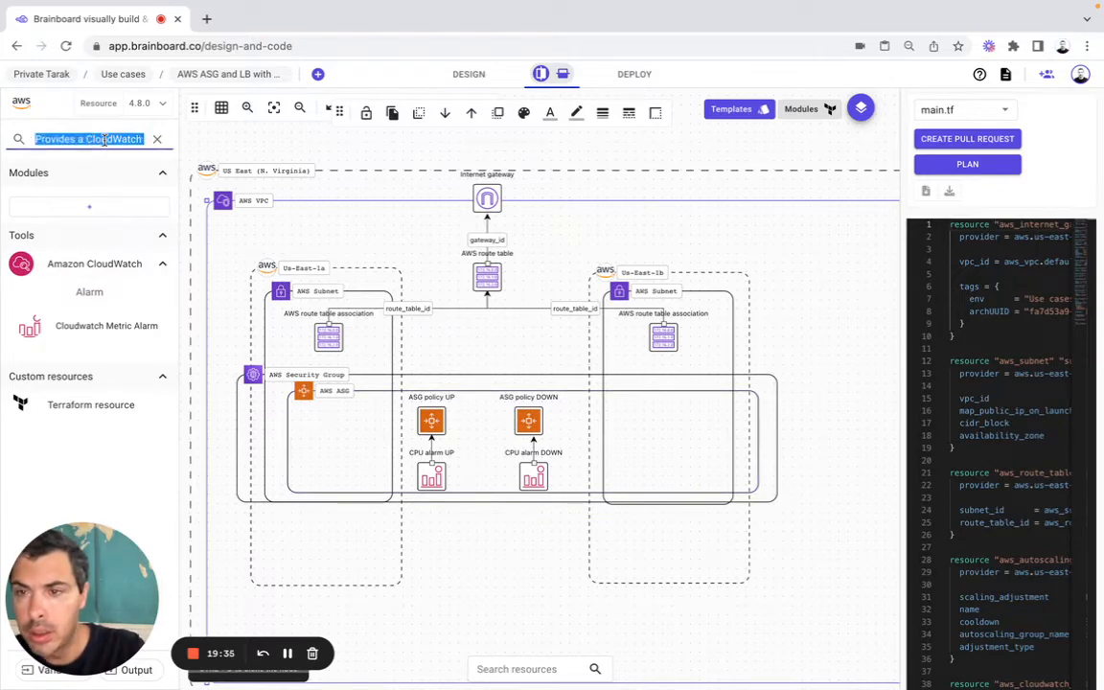
text(secur)
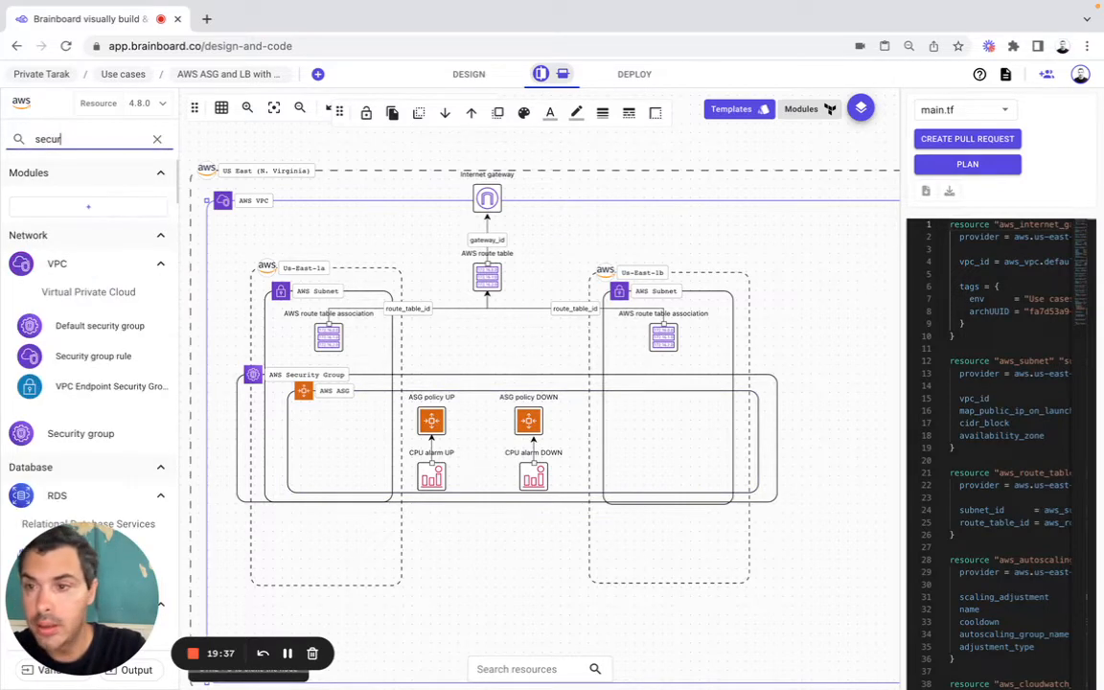
drag(81, 433, 308, 527)
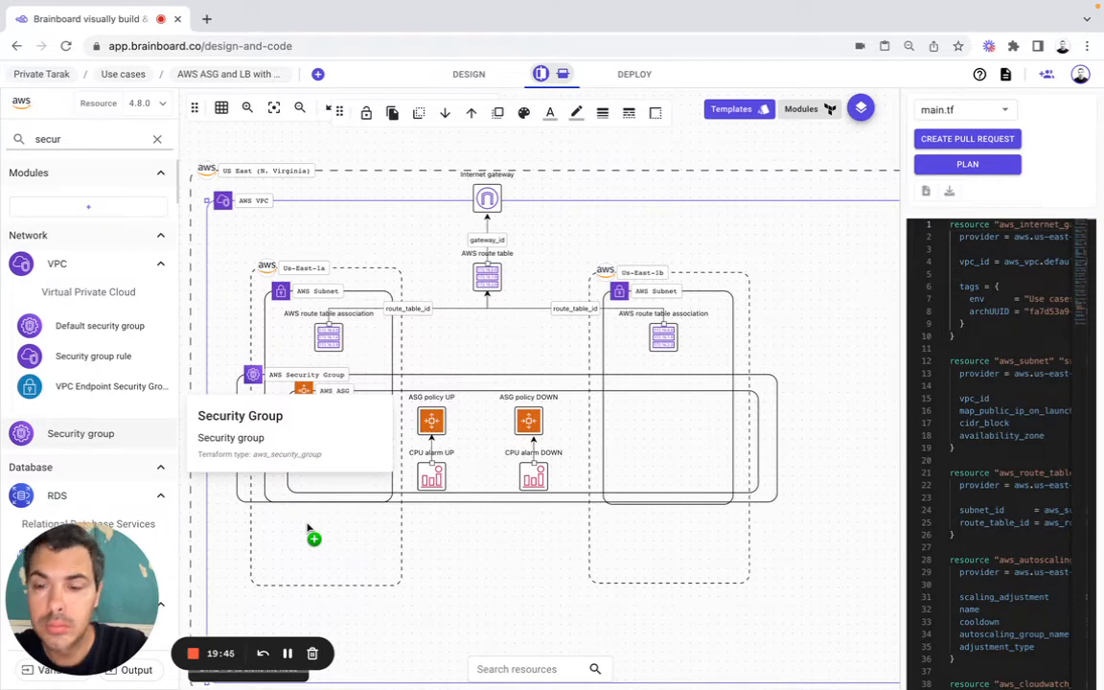
mouse_move(307, 527)
mouse_down()
mouse_move(293, 530)
mouse_move(362, 542)
mouse_move(308, 531)
mouse_up()
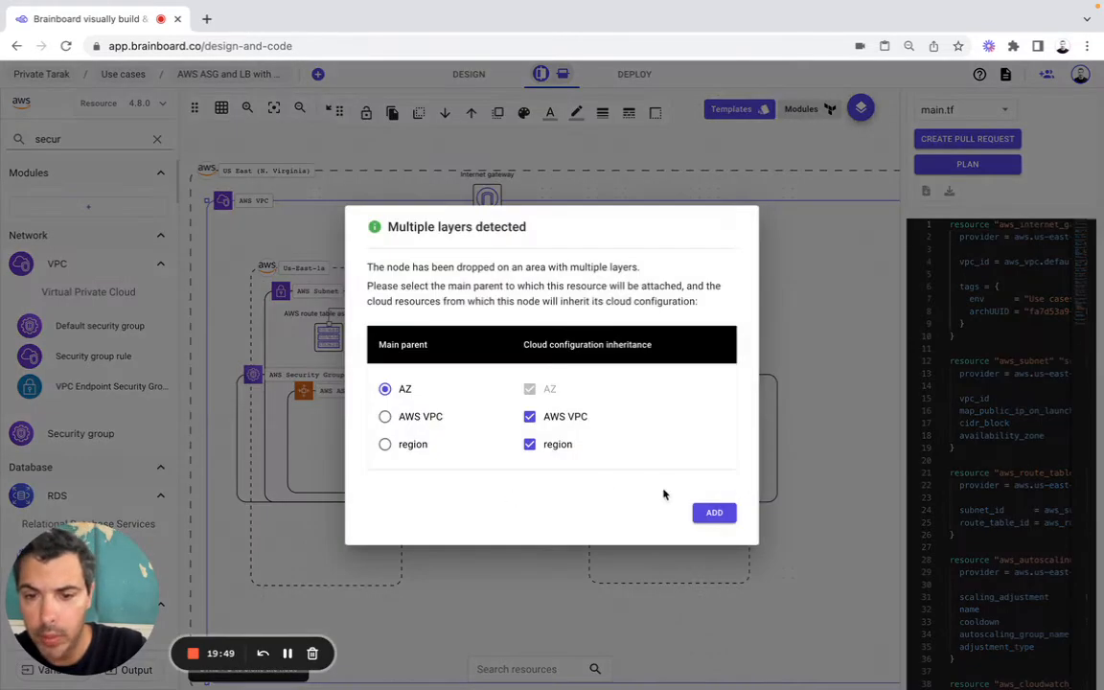
click(714, 514)
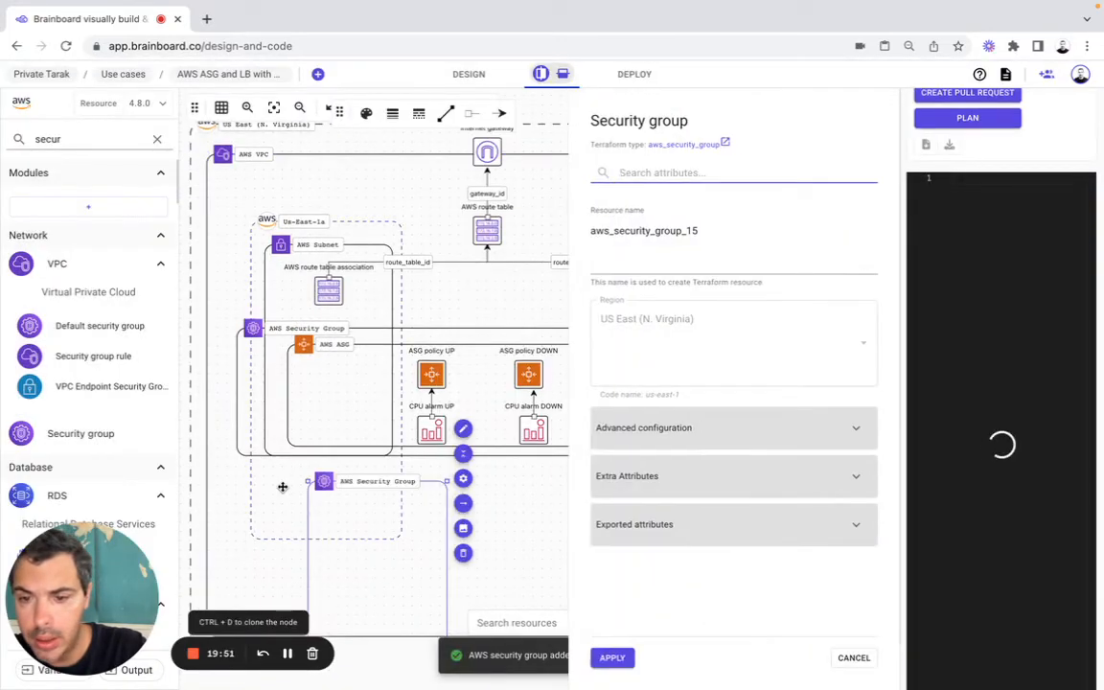
drag(379, 505, 531, 510)
click(660, 502)
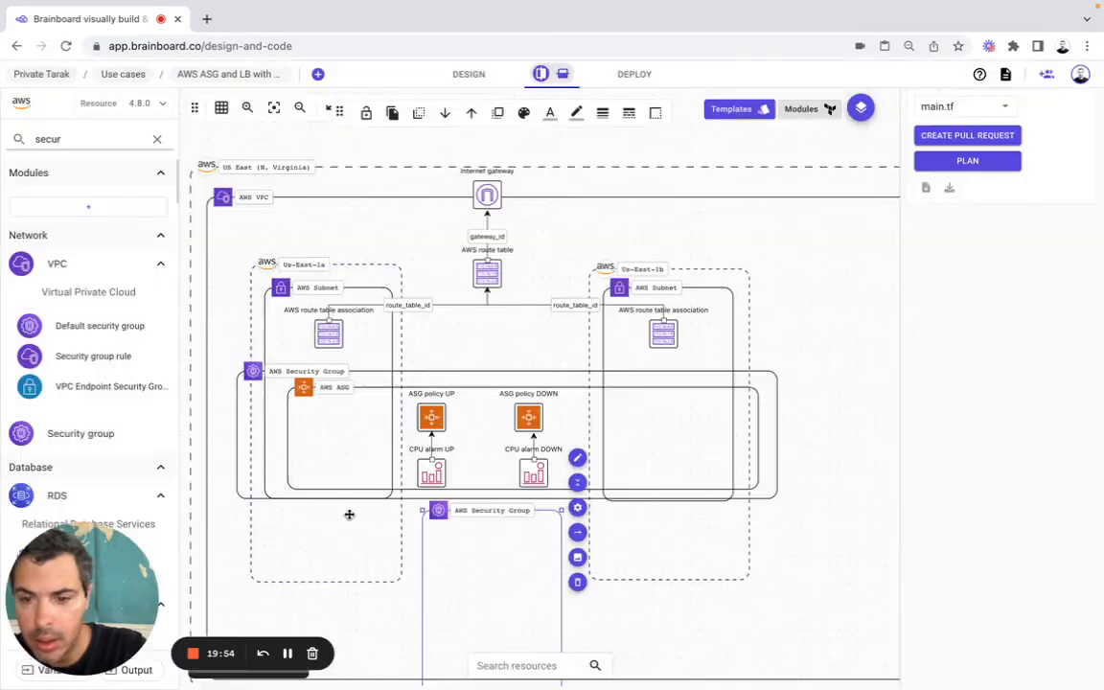
Step: Extend the Us-East-1a and Us-East-1b availability zone frames downward to make room below the ASG
drag(397, 538, 406, 620)
click(752, 537)
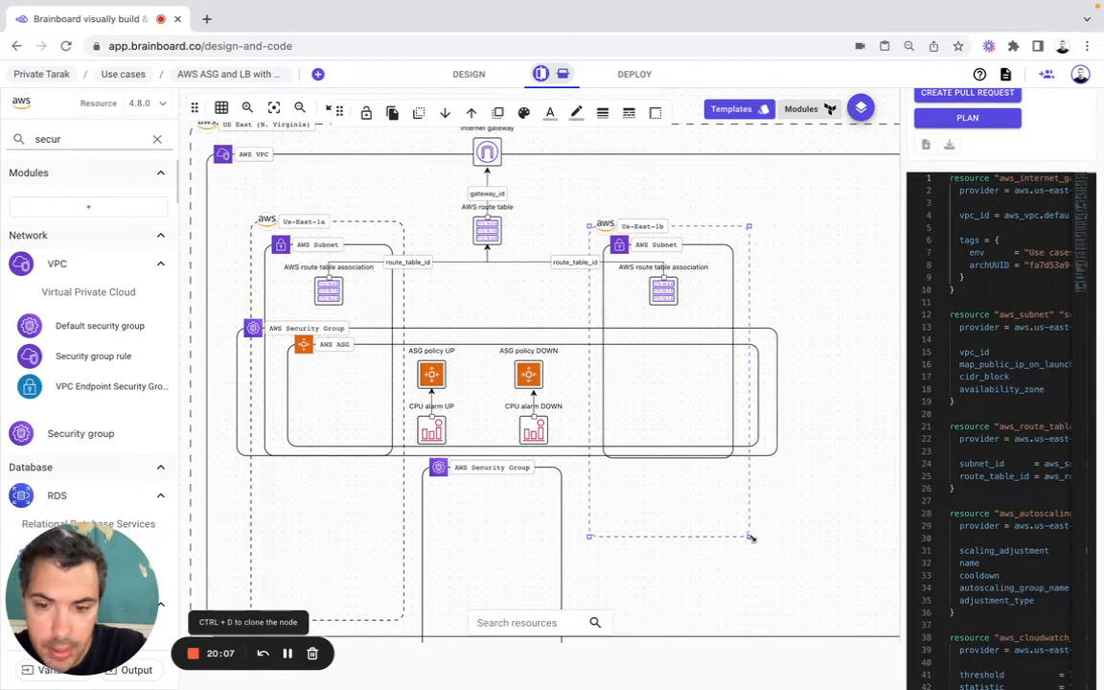
drag(752, 536, 757, 621)
Step: Move the new security group just below the first one, widen it across both zones and keep AZ as its main parent
drag(552, 537, 321, 527)
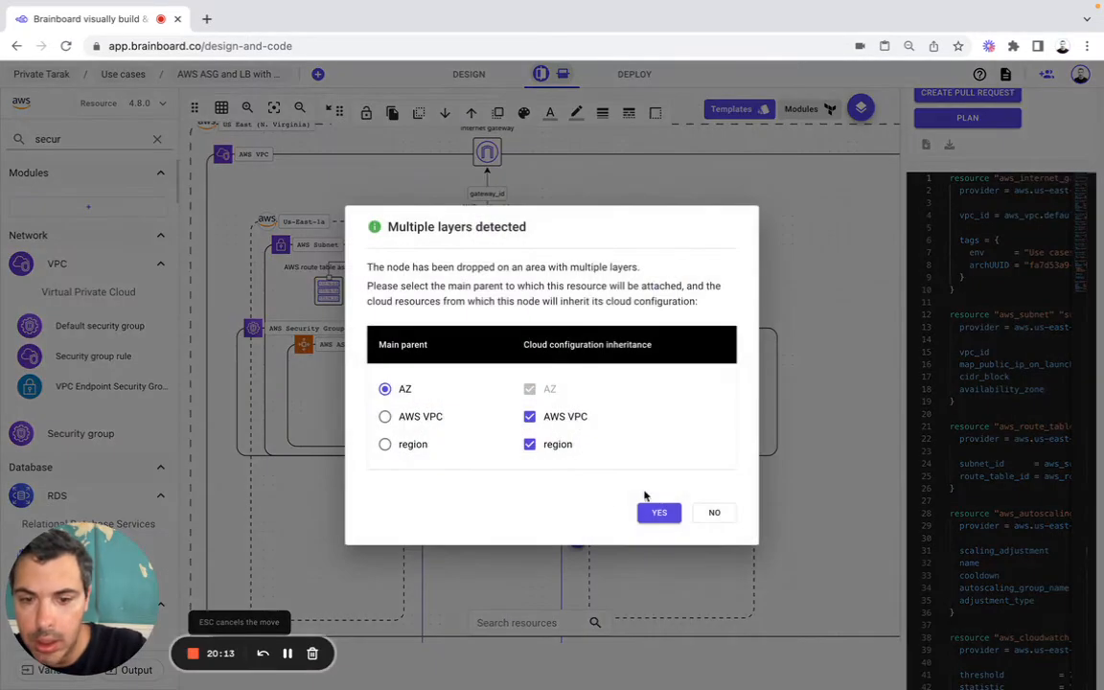
click(655, 513)
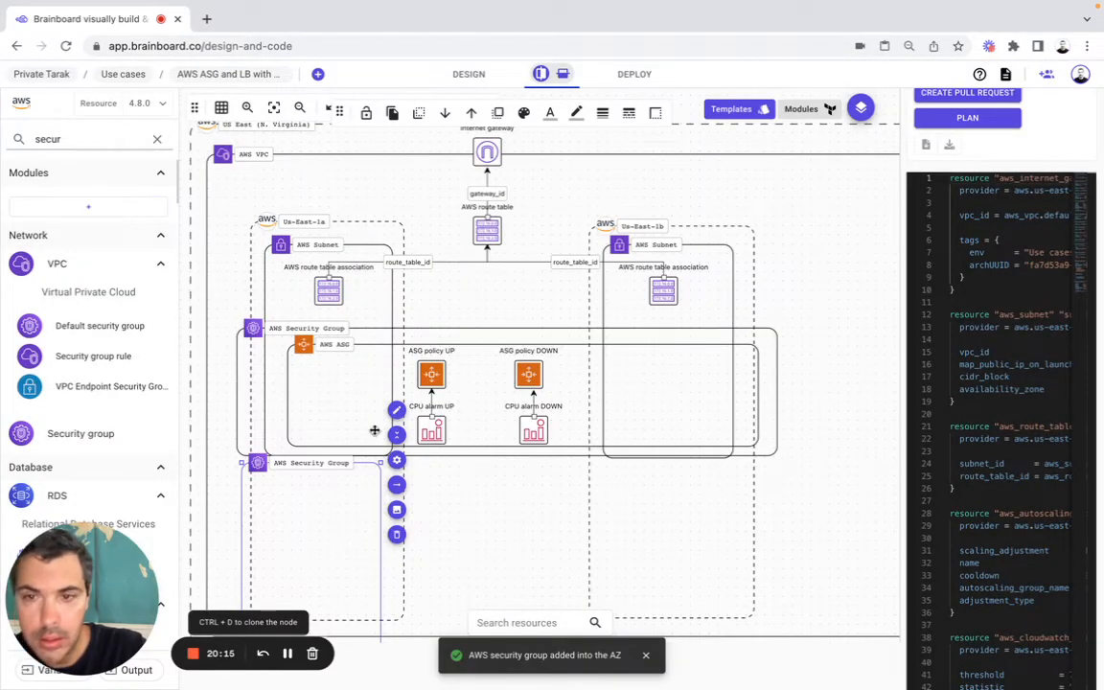
click(274, 109)
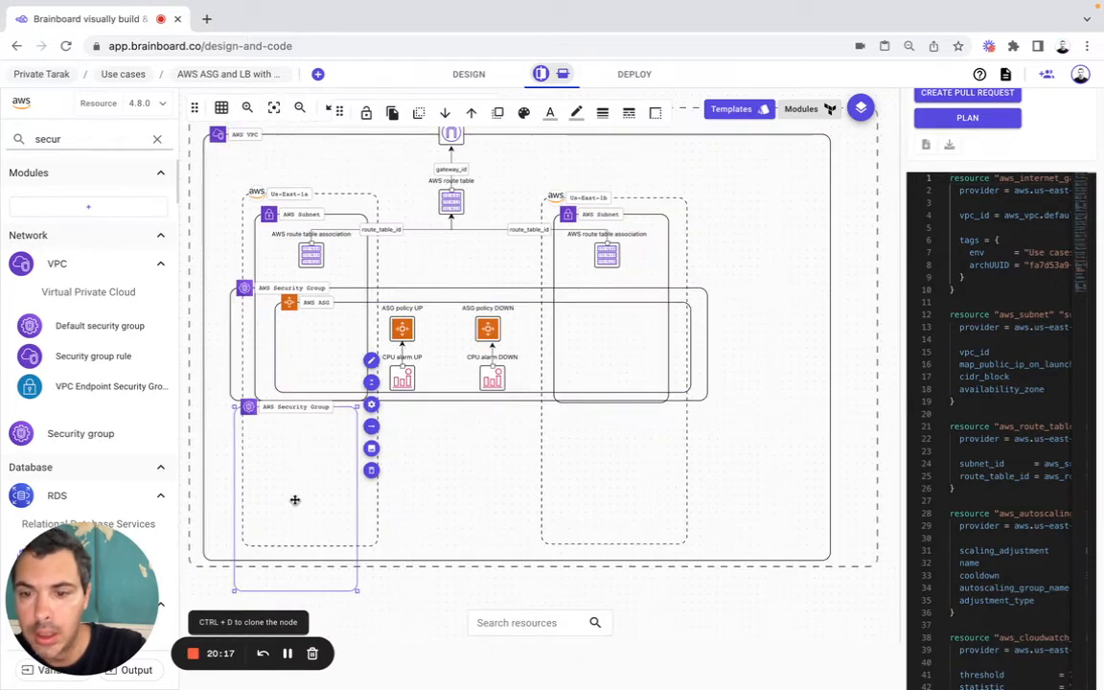
drag(356, 590, 745, 496)
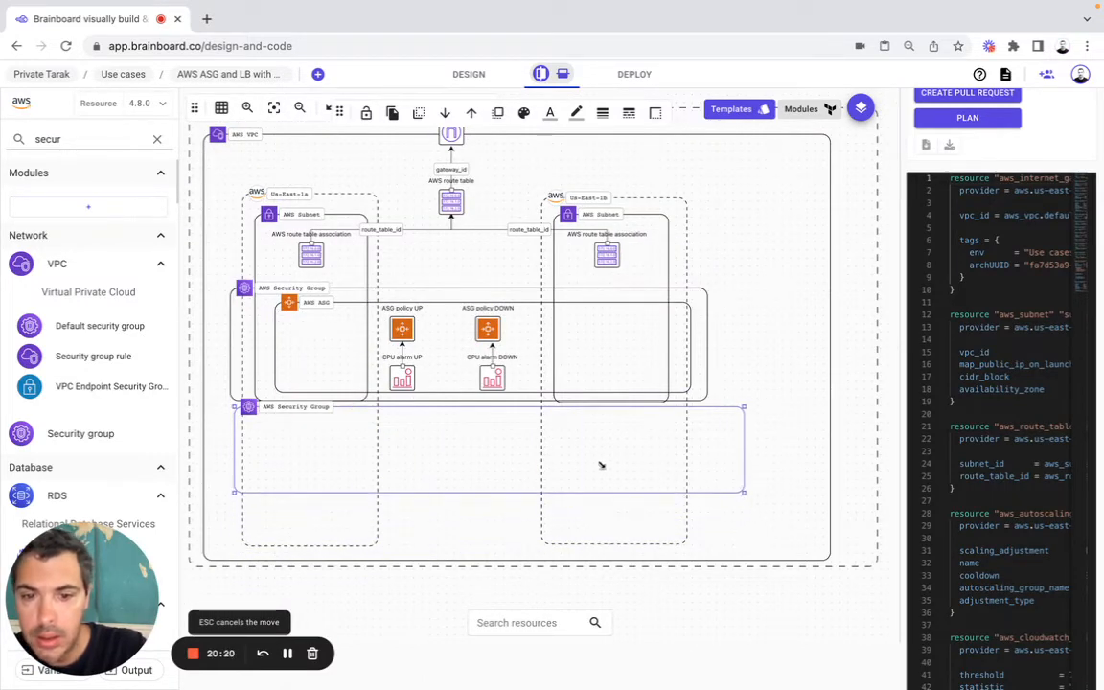
drag(600, 464, 598, 476)
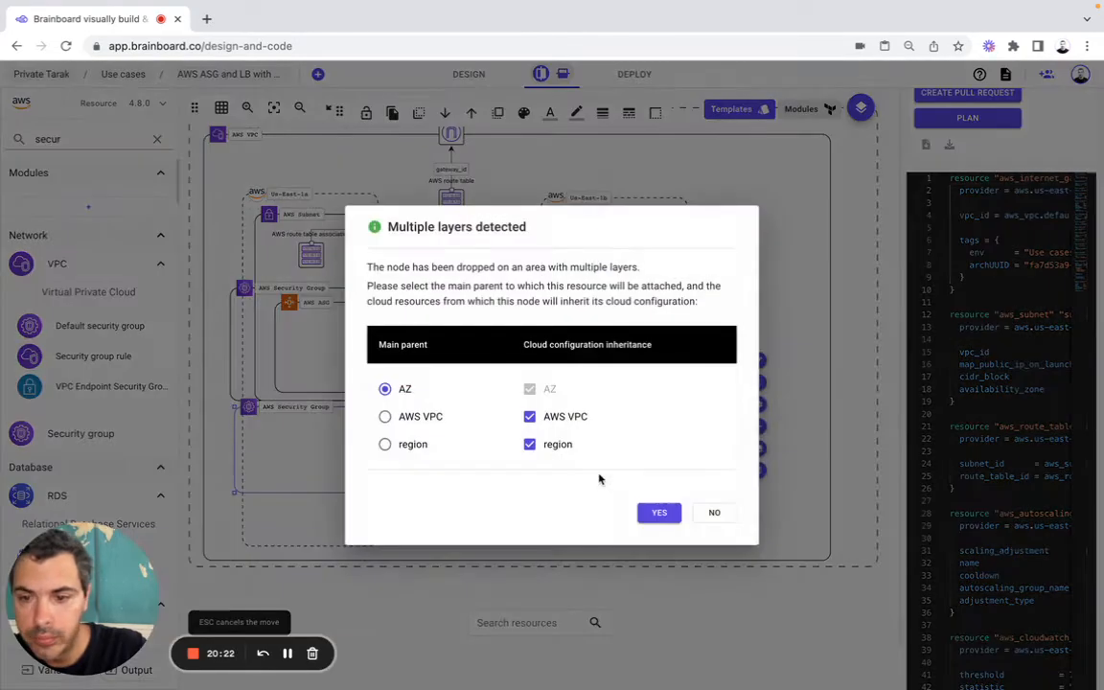
click(657, 512)
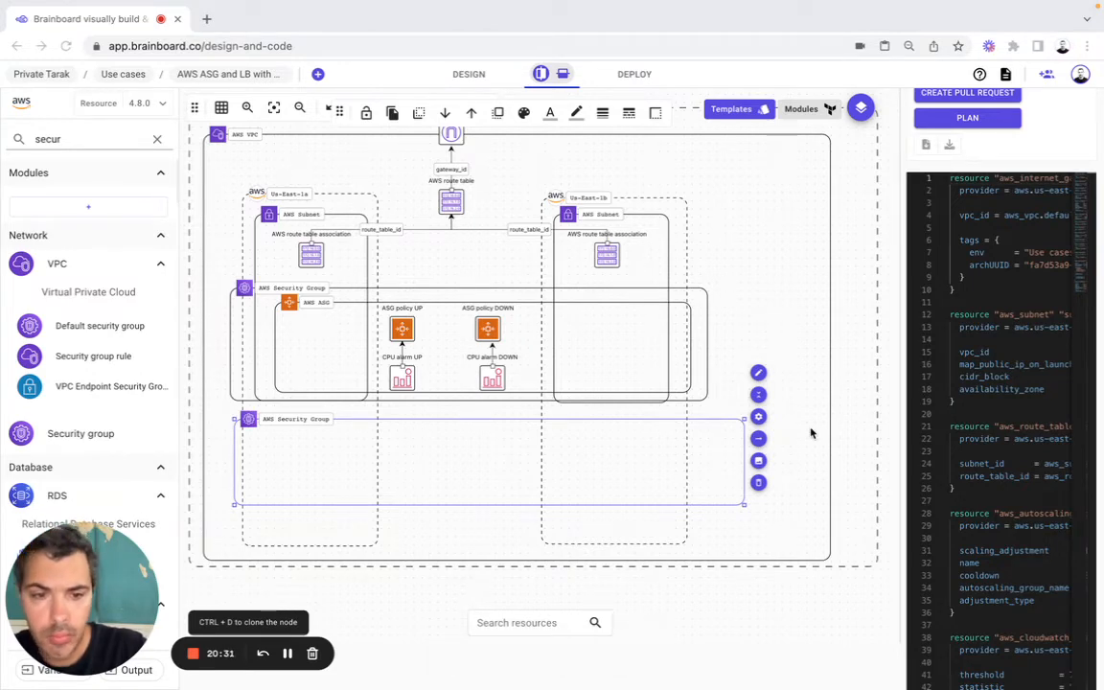
Step: Open the lower security group's cloud configuration and set its resource name to default
click(758, 420)
click(758, 419)
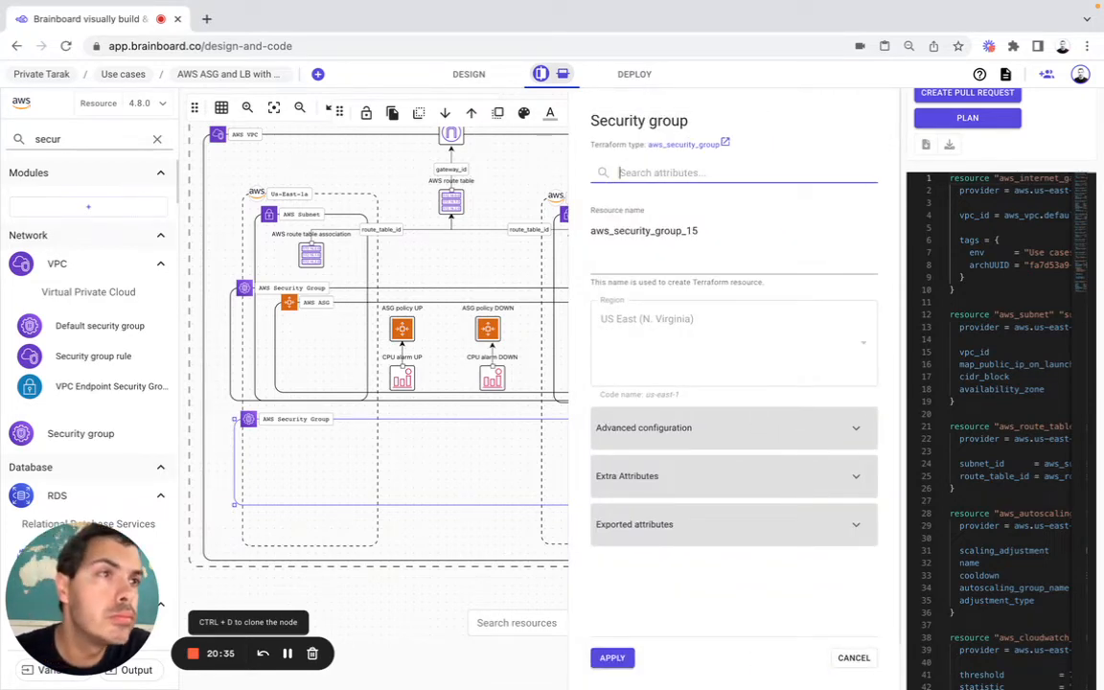
click(636, 234)
text(de)
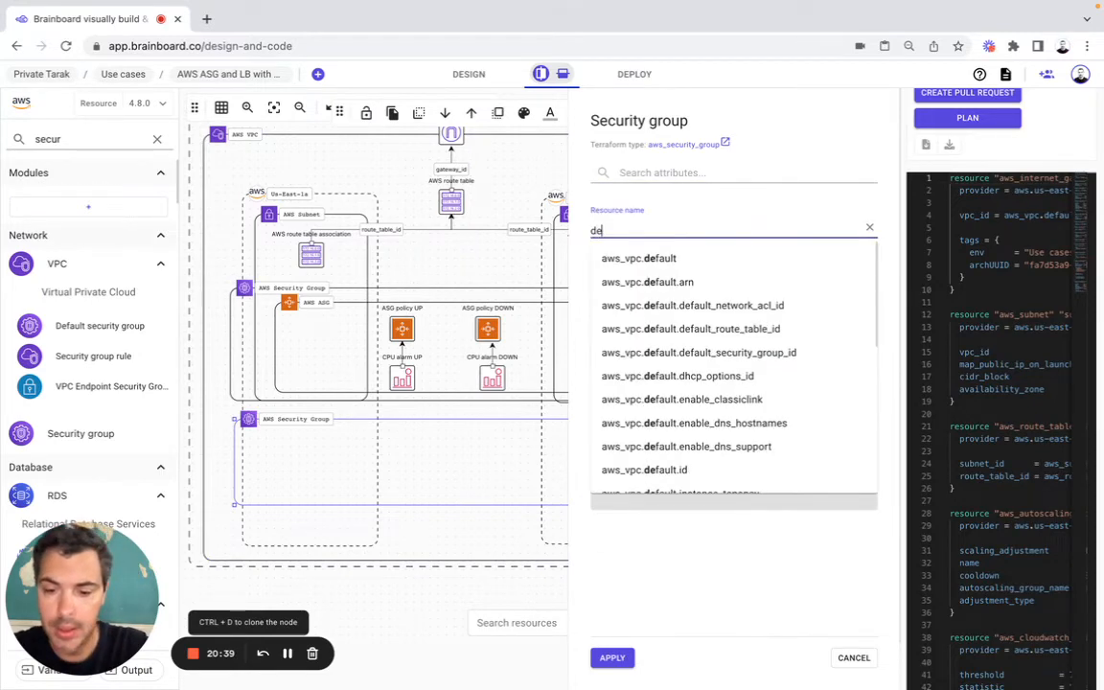
text(fault)
click(580, 247)
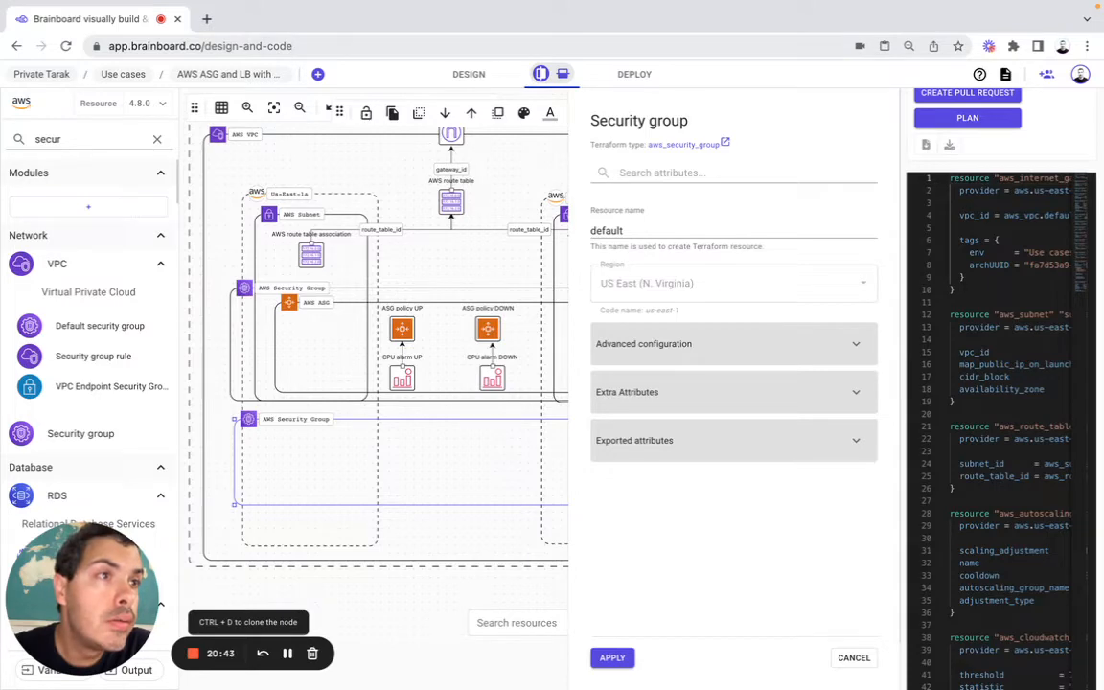
Step: Set the security group's Name to Default SG and remove its archUUID and env tags
click(616, 350)
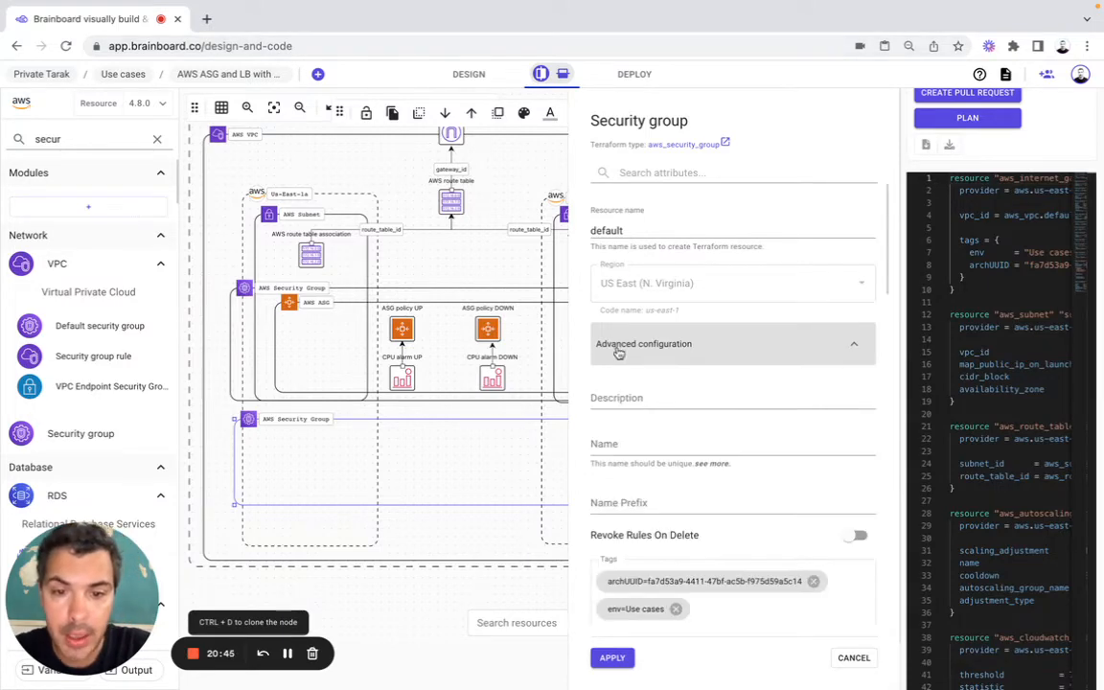
click(615, 439)
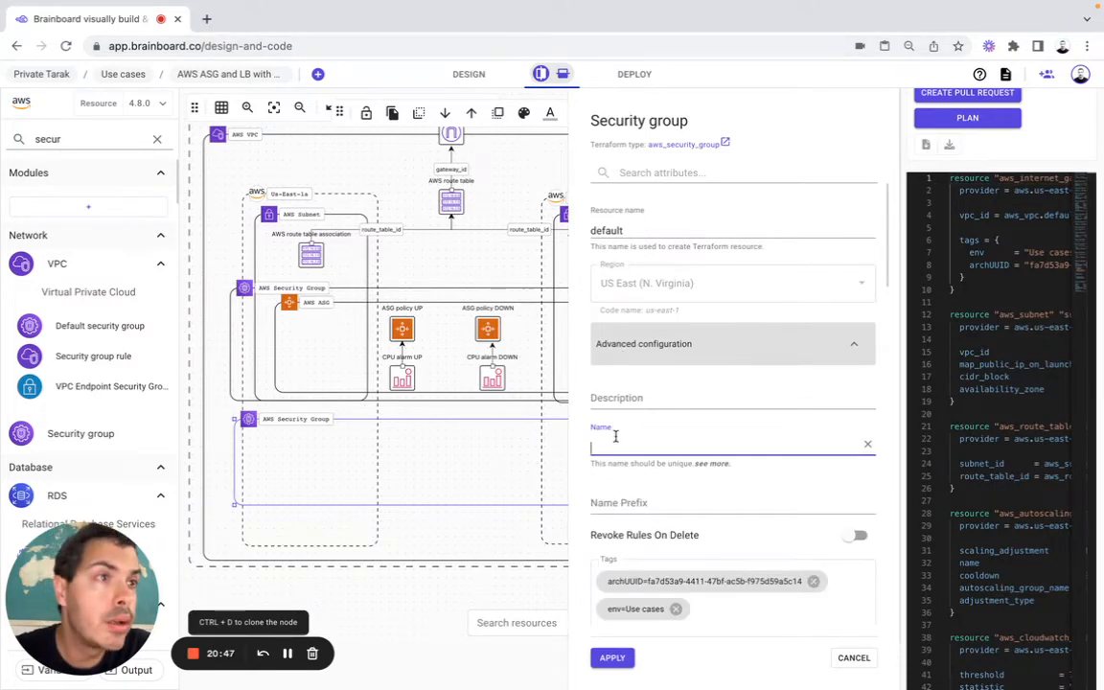
text(De)
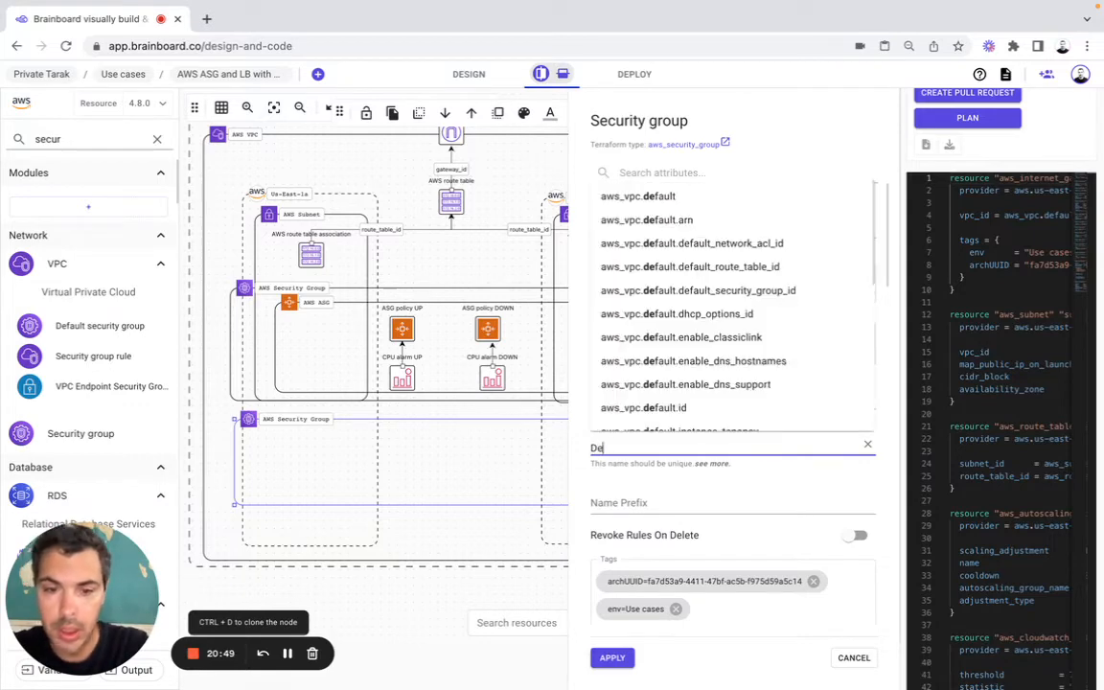
text(fault)
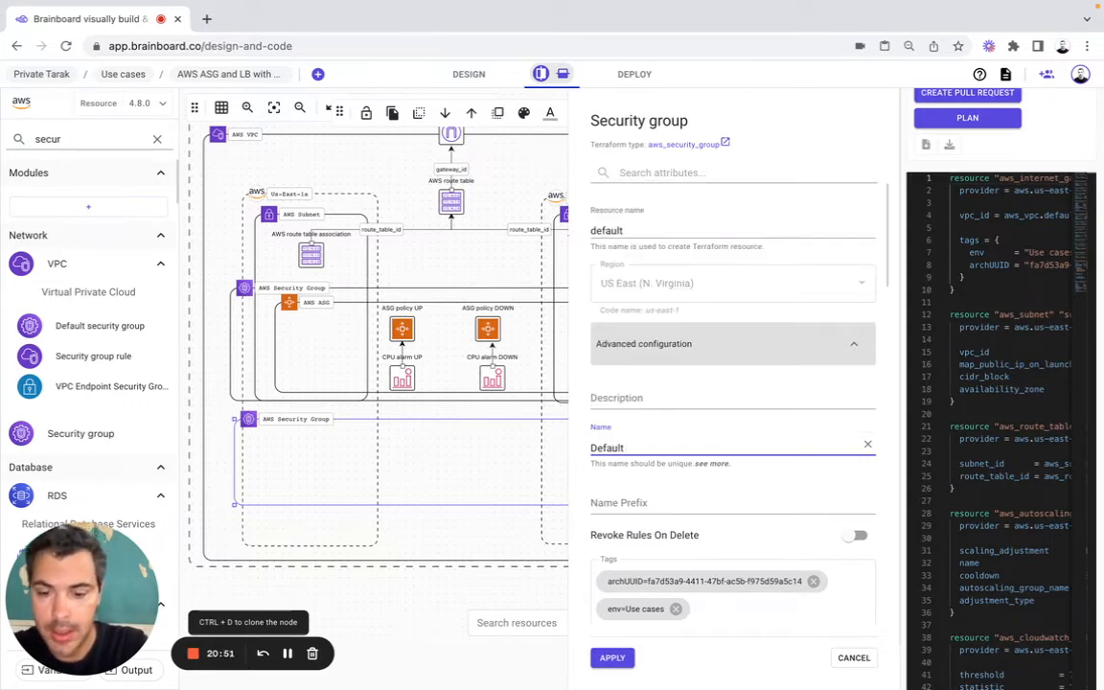
text( SG)
click(813, 581)
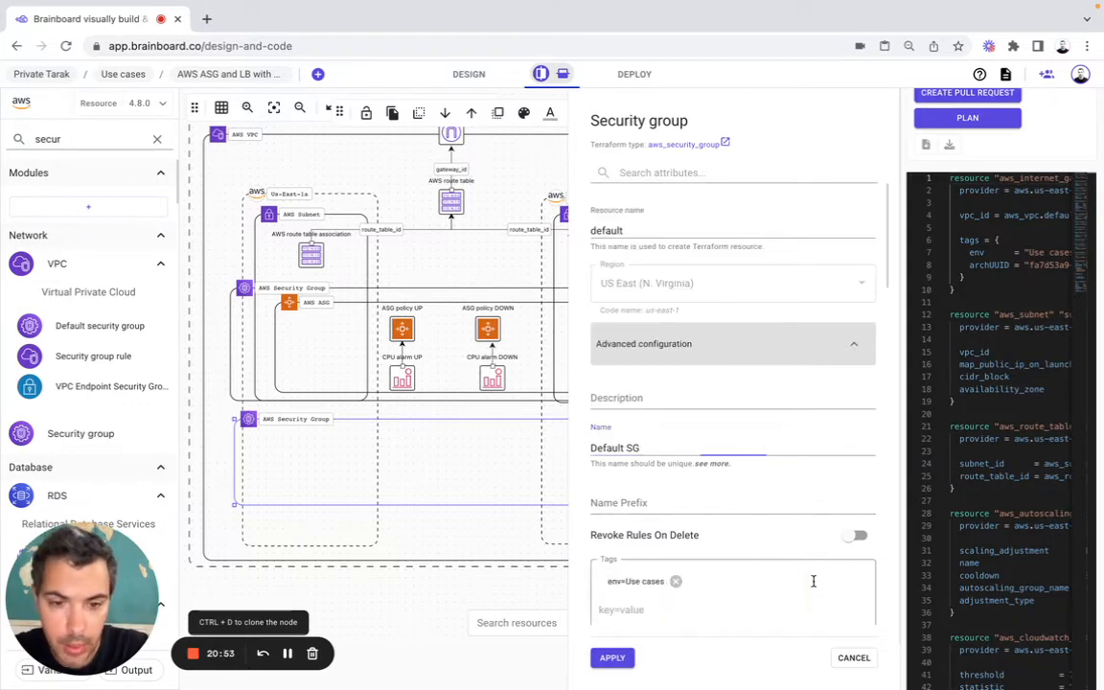
click(675, 581)
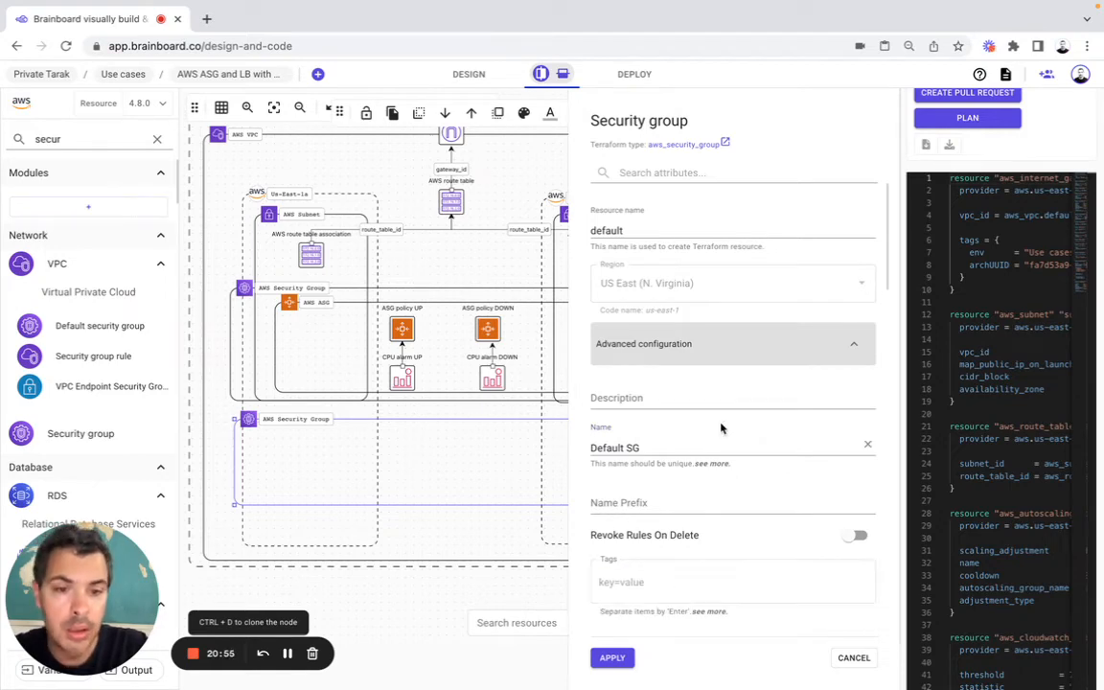
Step: Filter the security group's attributes by vpc to check its Vpc Id, and apply the configuration
scroll(721, 428, down, 1)
scroll(721, 428, down, 2)
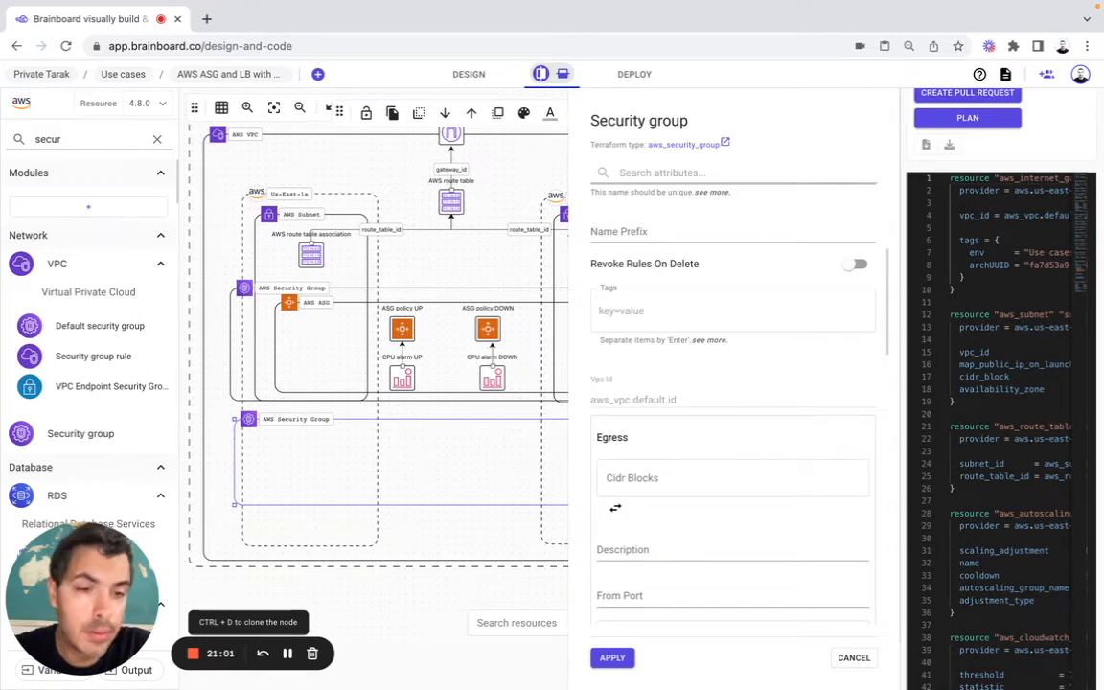
click(692, 174)
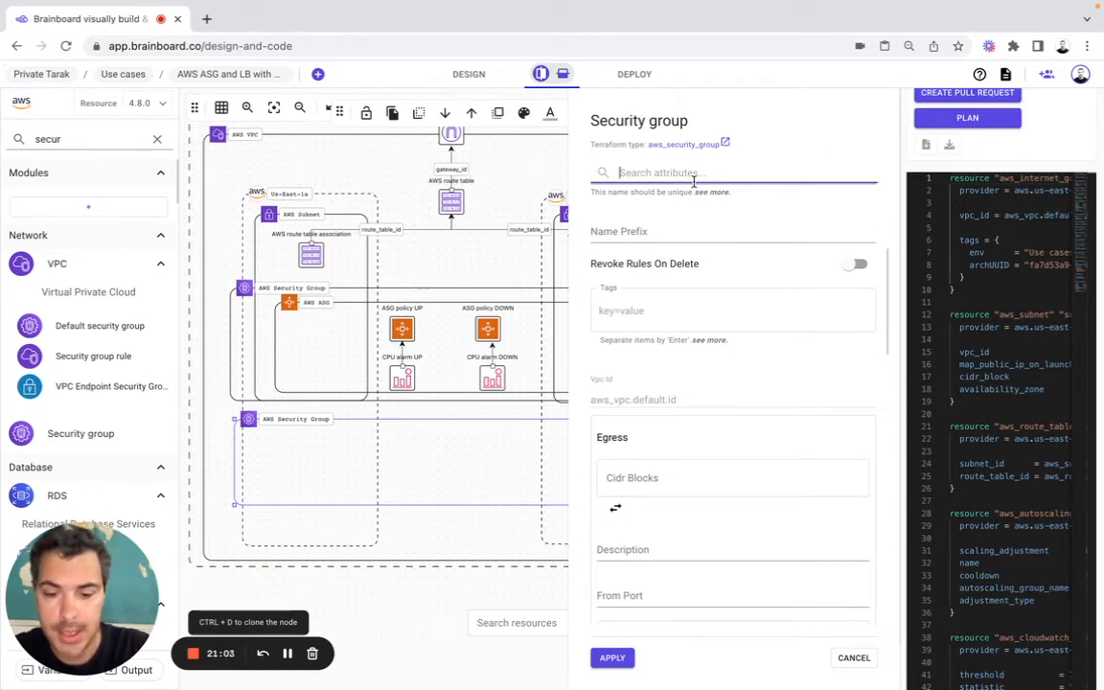
text(vpc)
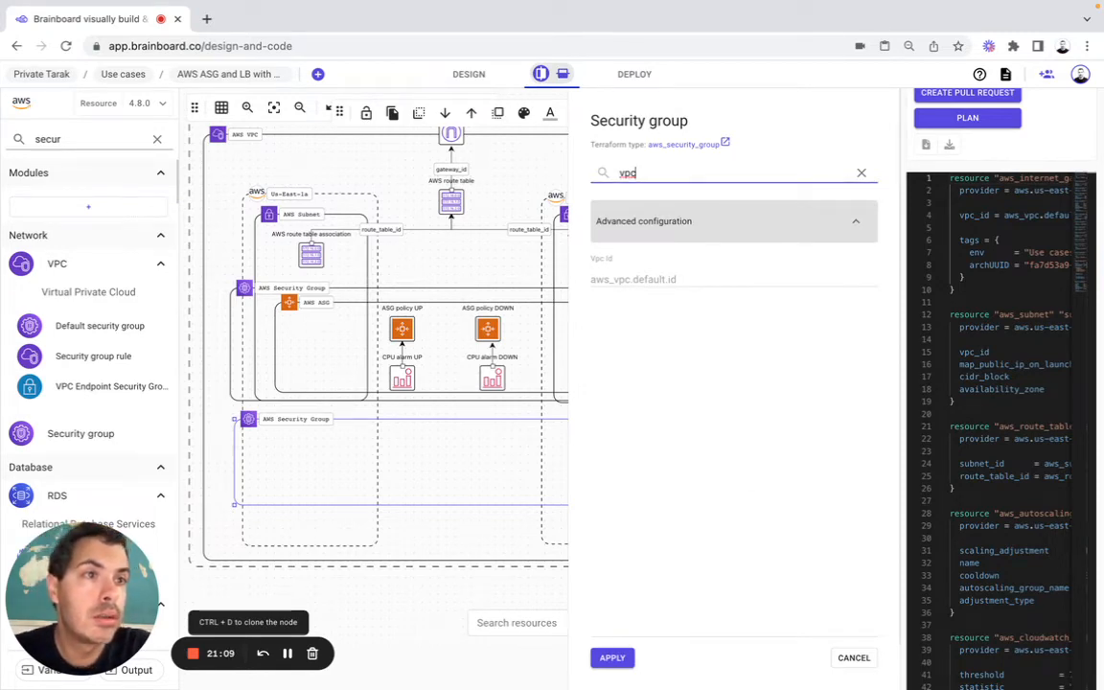
click(613, 660)
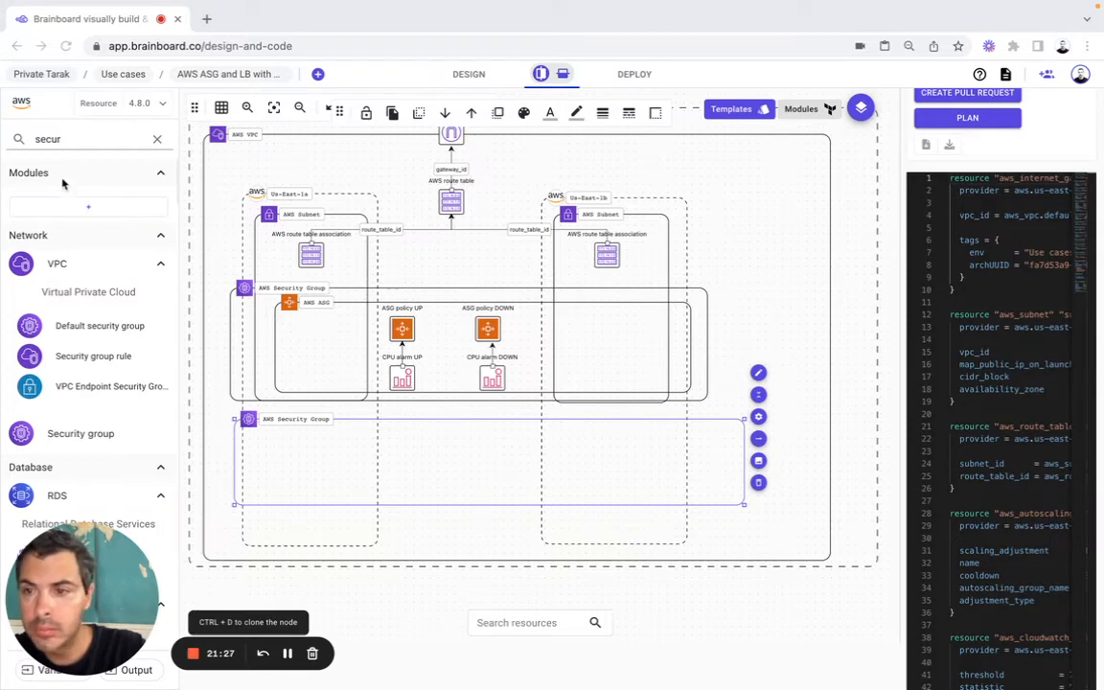
Step: Search the resources for "Classic Elastic Load Balacing (CLB) - version 1" and resize the lower security group to align with the upper one's width
double_click(77, 141)
text(Elastic Load Balancing (CLB) - version 1)
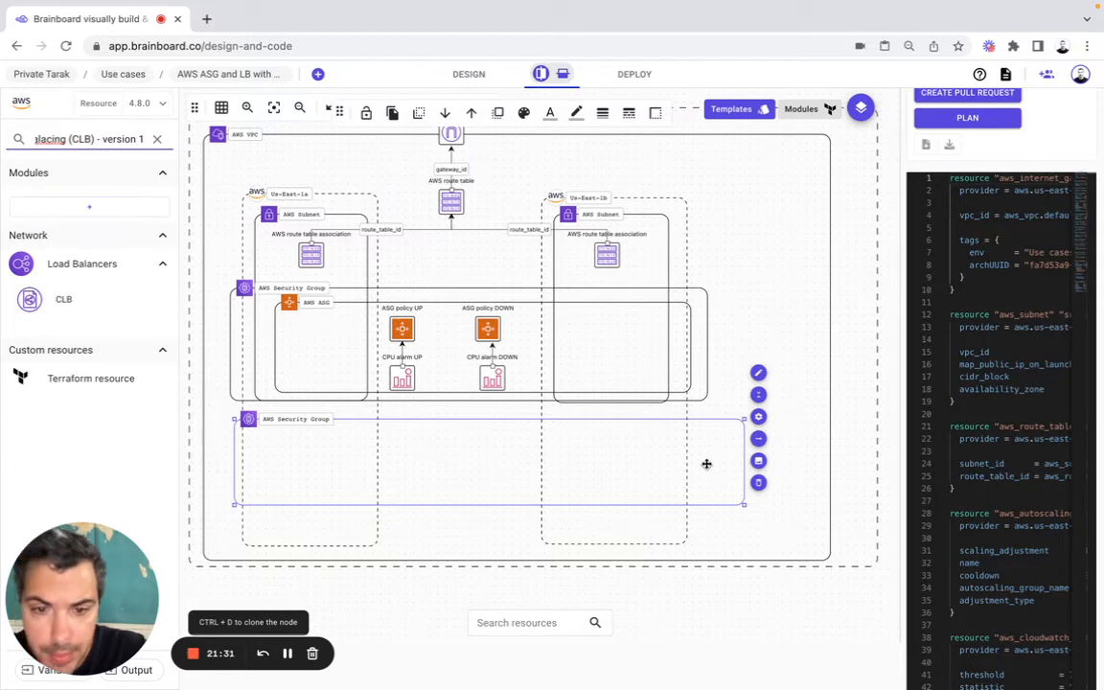
drag(745, 416, 712, 413)
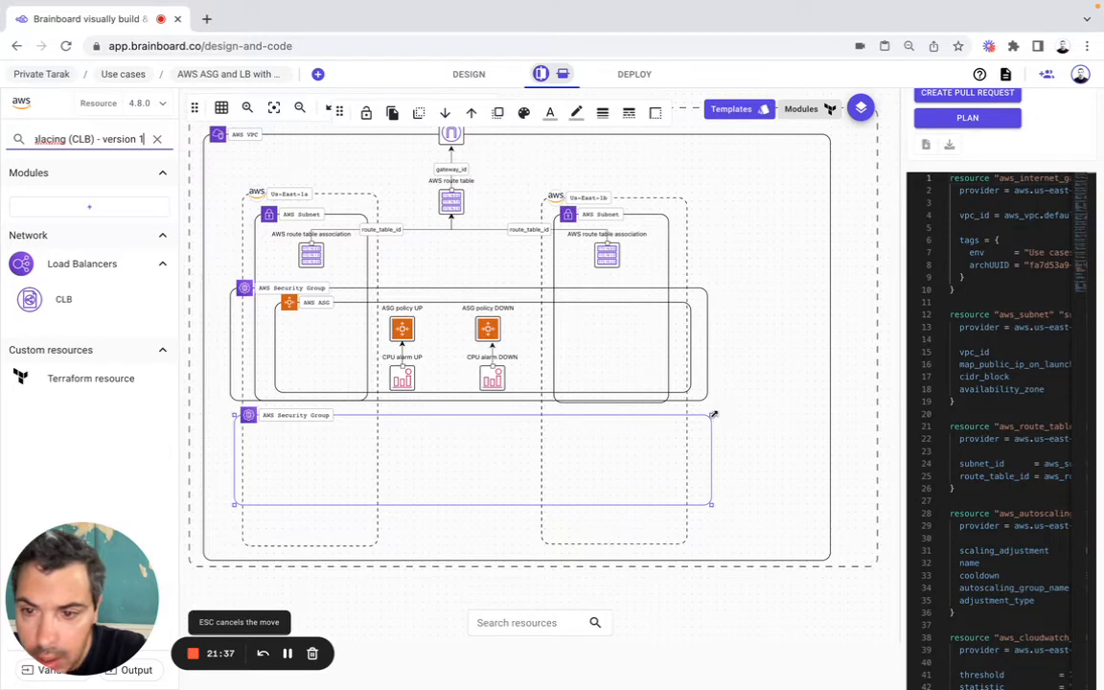
drag(713, 414, 714, 415)
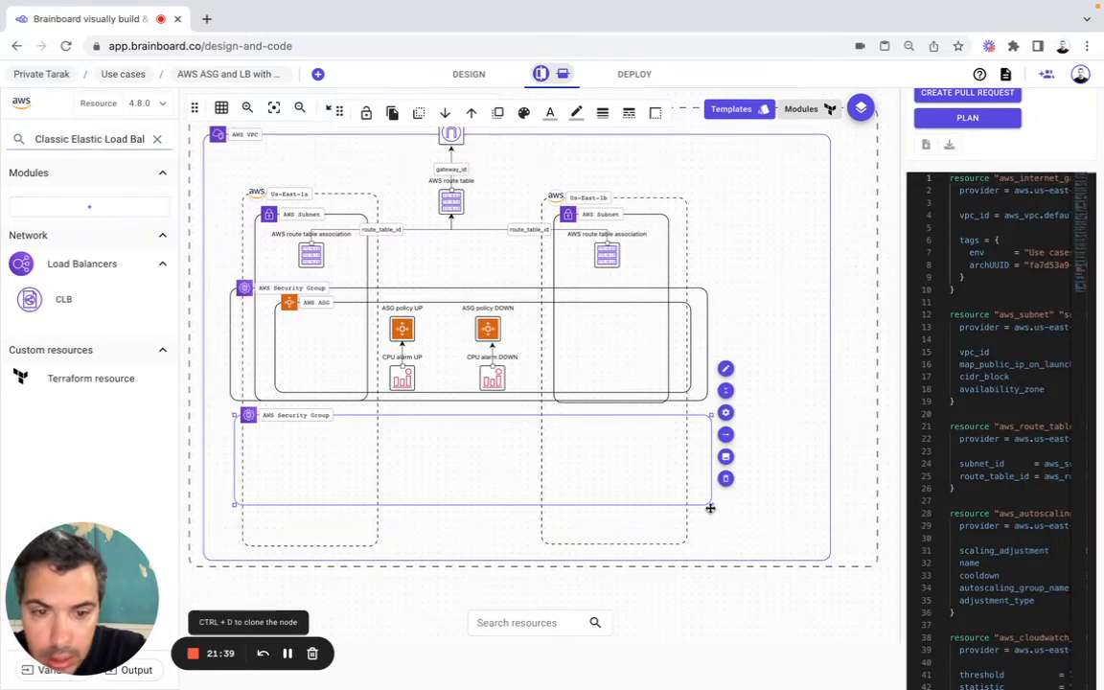
drag(712, 508, 714, 529)
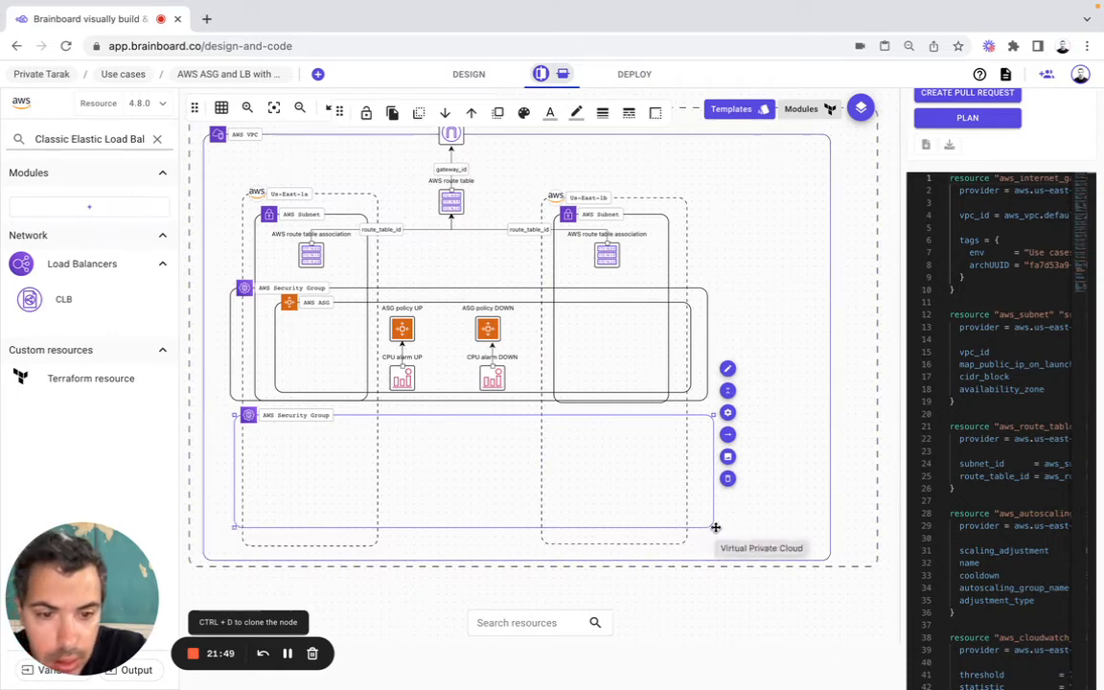
drag(713, 529, 712, 528)
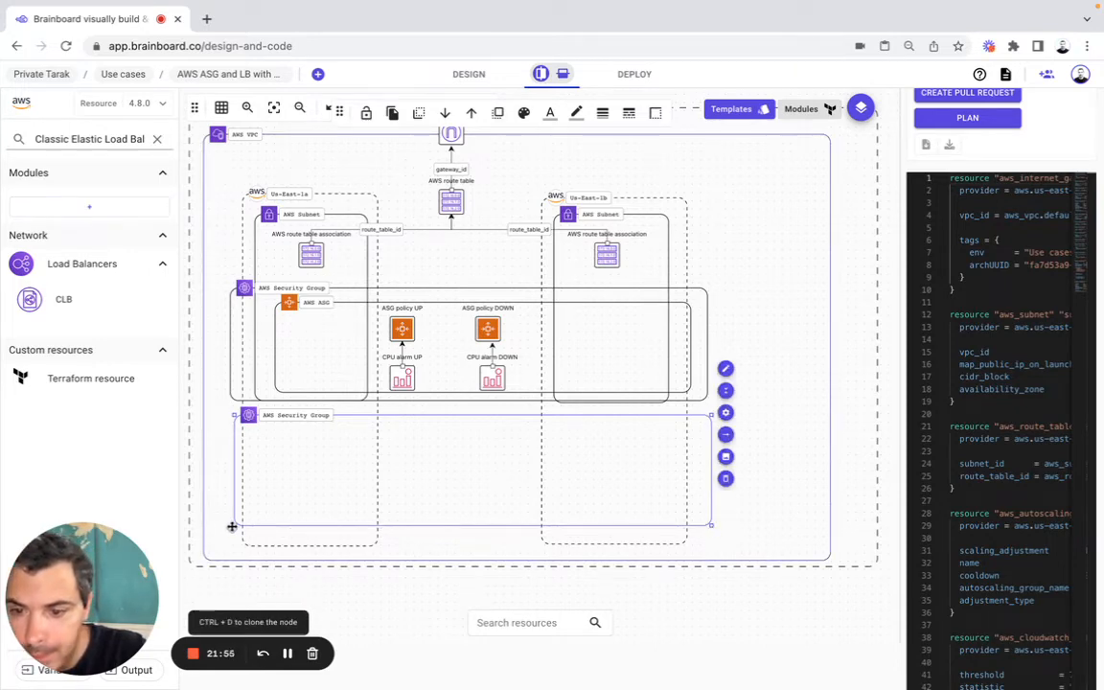
drag(232, 526, 229, 526)
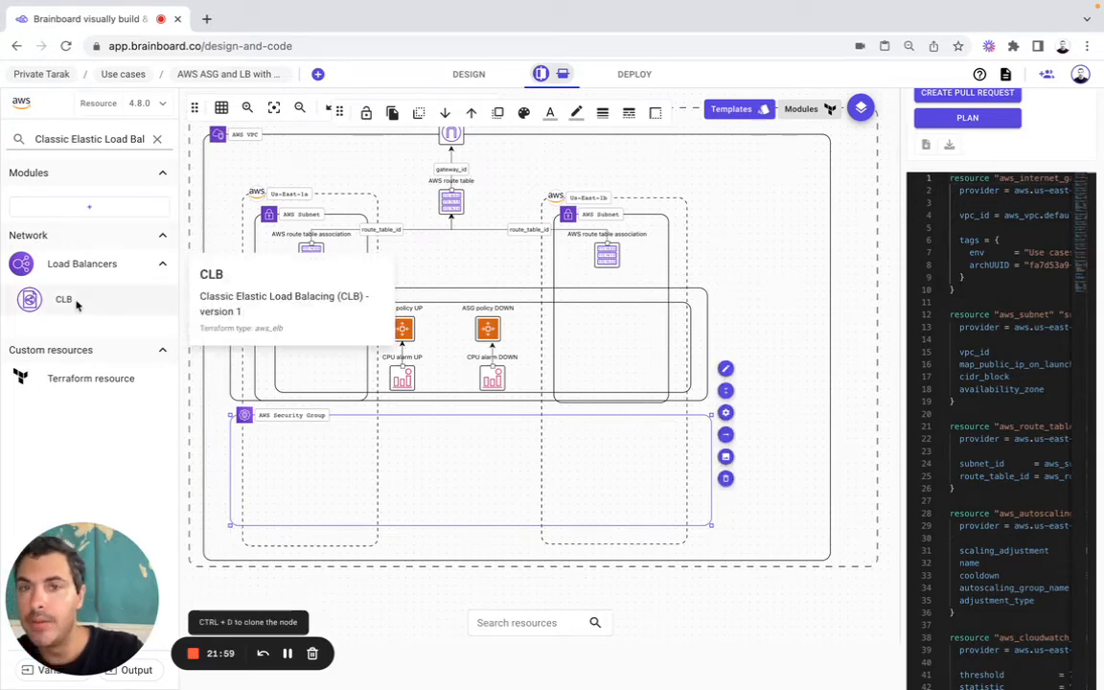
Step: Add a CLB, place it inside the lower security group midway between the two zones, and open its cloud configuration
drag(77, 304, 433, 431)
click(714, 513)
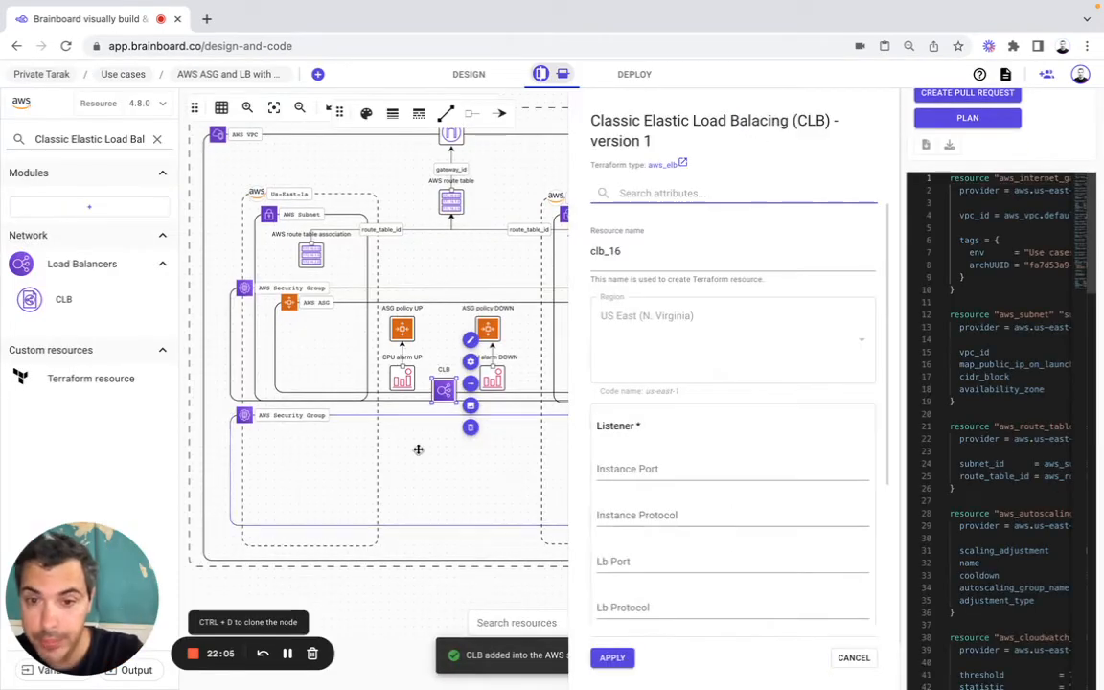
drag(439, 400, 454, 446)
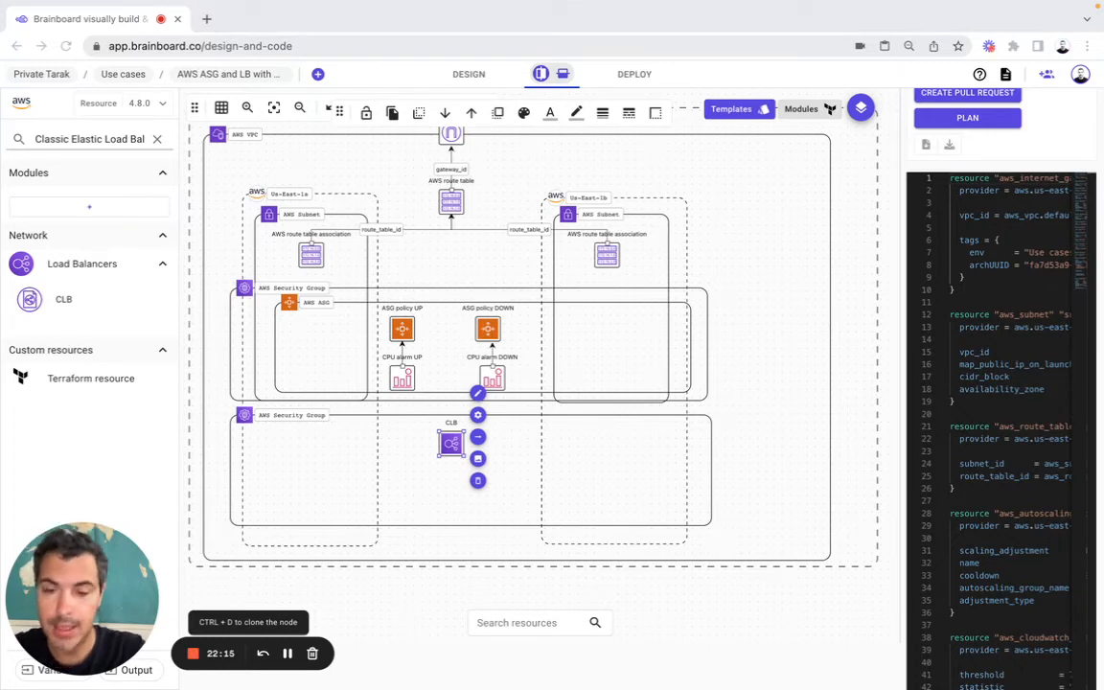
click(478, 418)
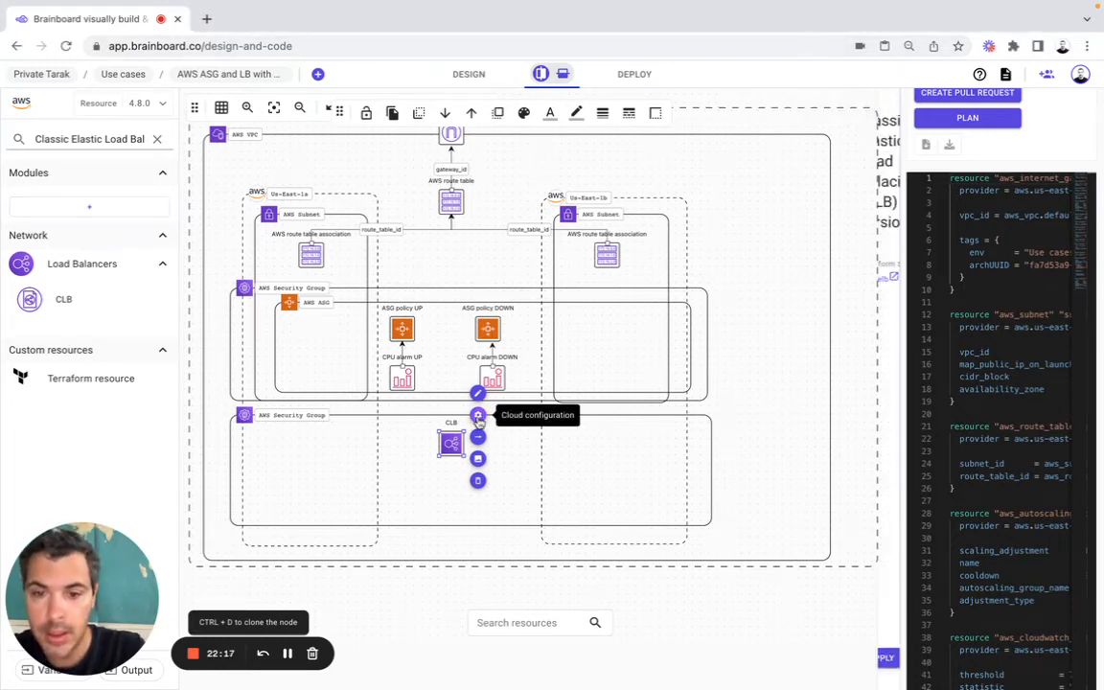
Step: Rename the CLB resource to clb_9 and set its listener's Instance Port to 80 and Instance Protocol to http
double_click(621, 250)
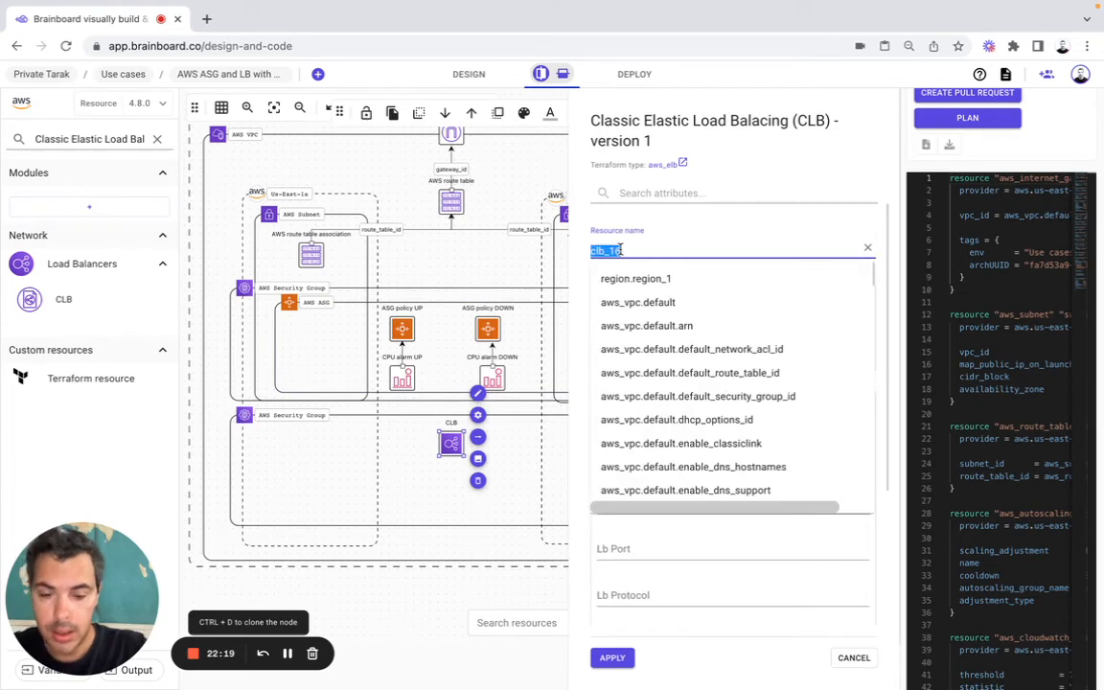
text(clb_9)
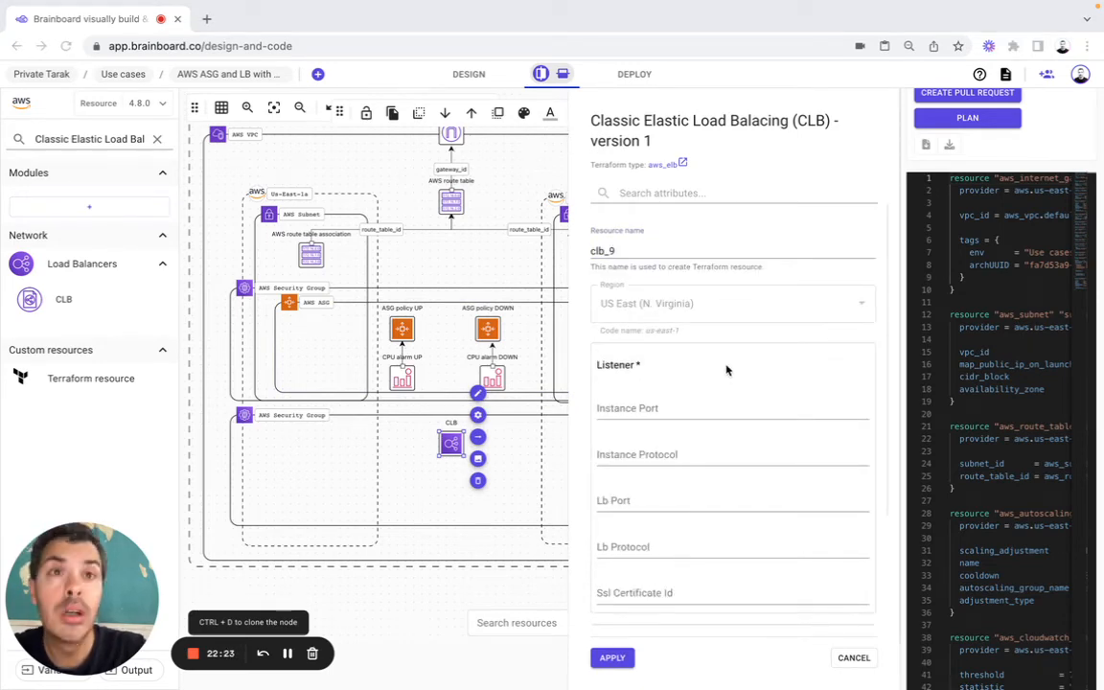
click(629, 409)
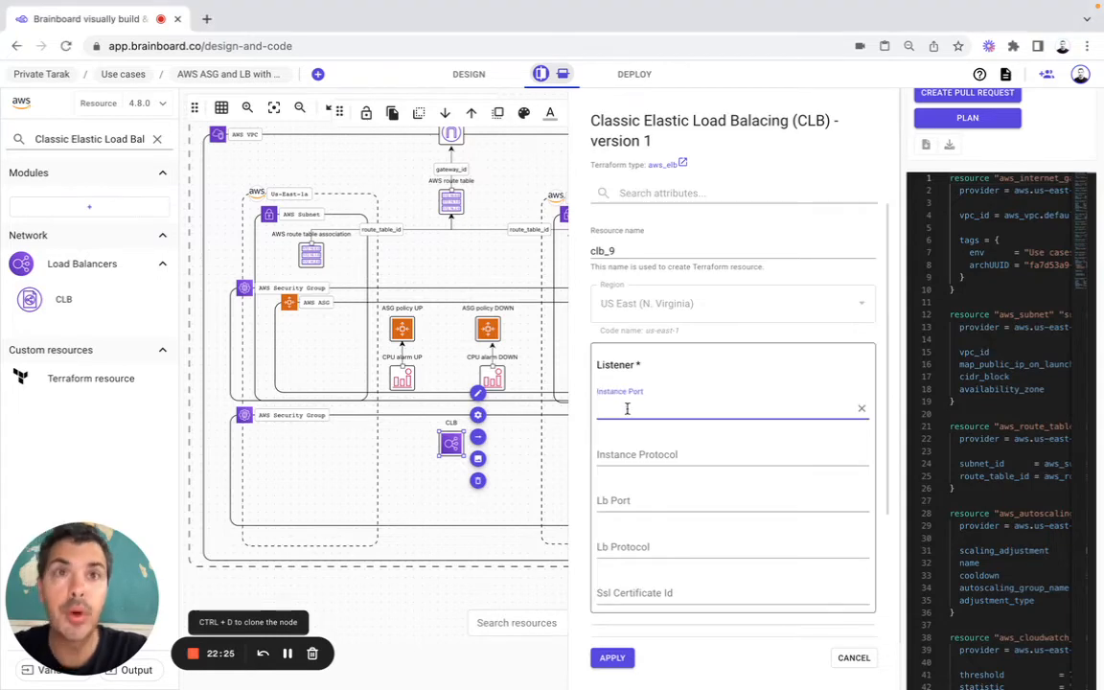
text(80)
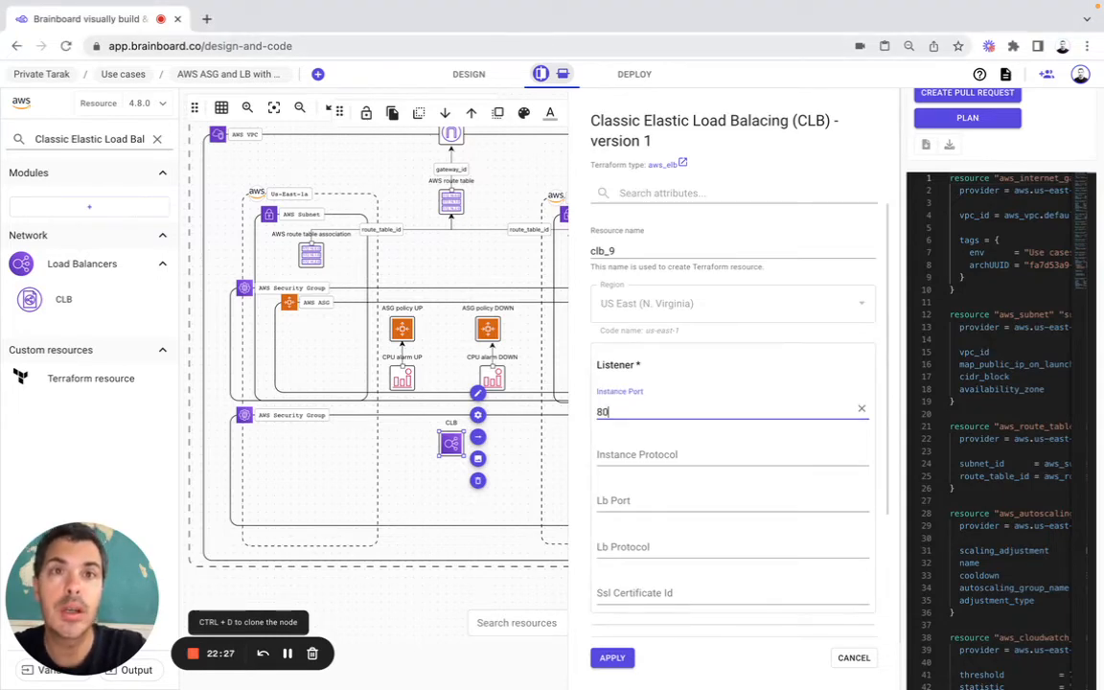
key(super+Tab)
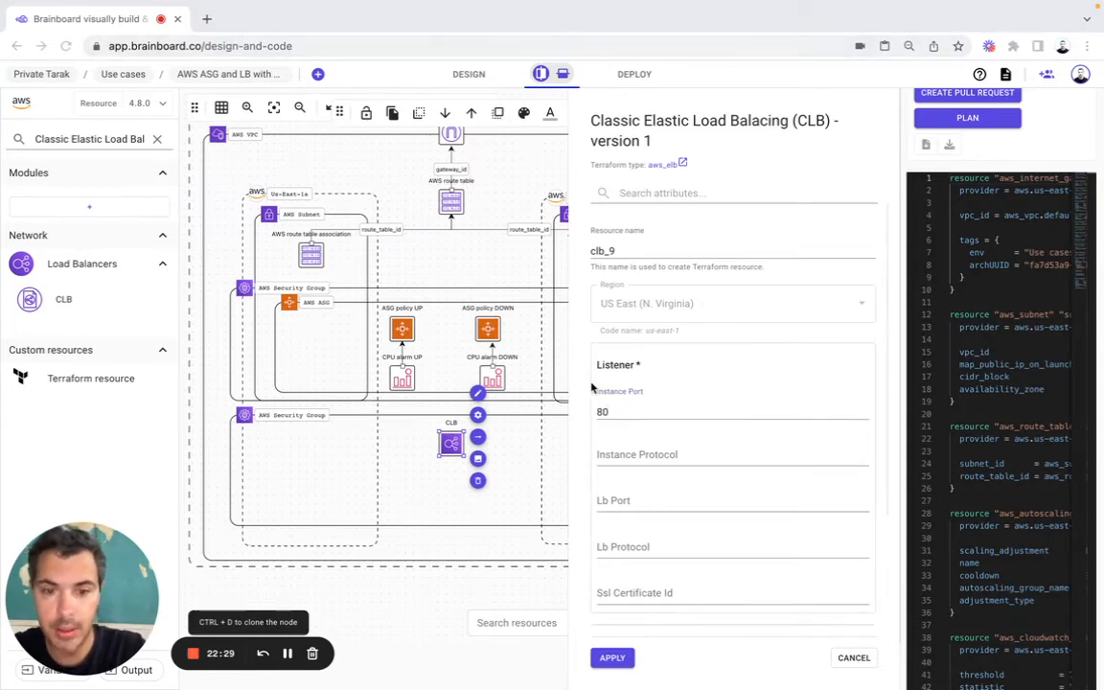
click(623, 454)
text(http)
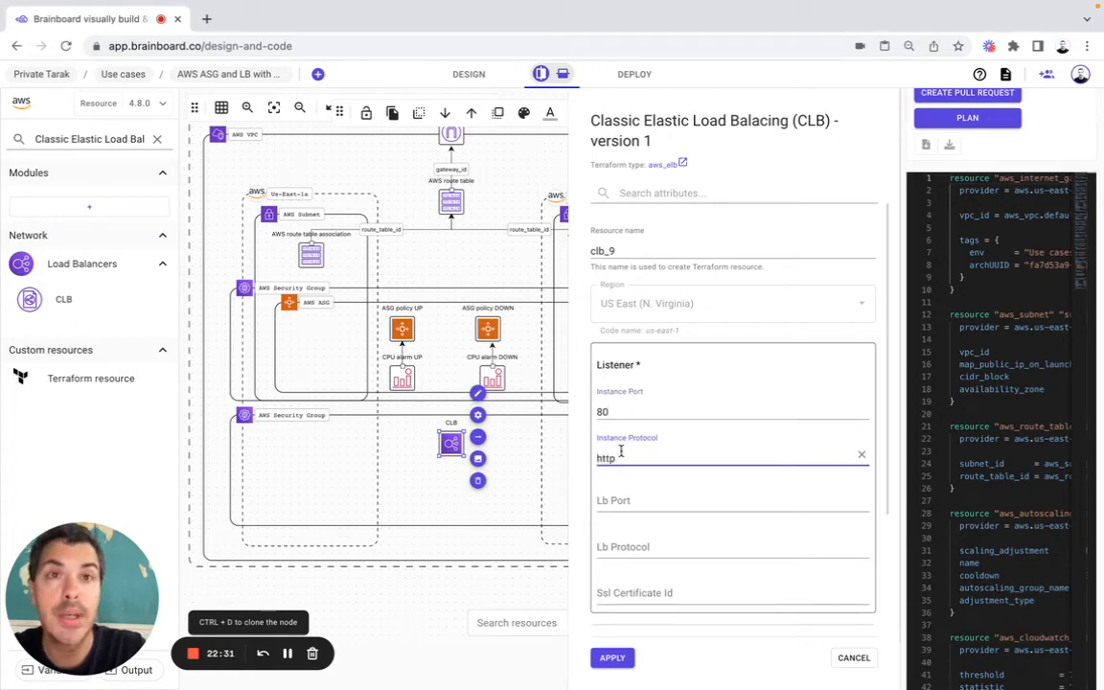
Step: Set the listener's Lb Port to 80 and Lb Protocol to http
click(618, 500)
text(80)
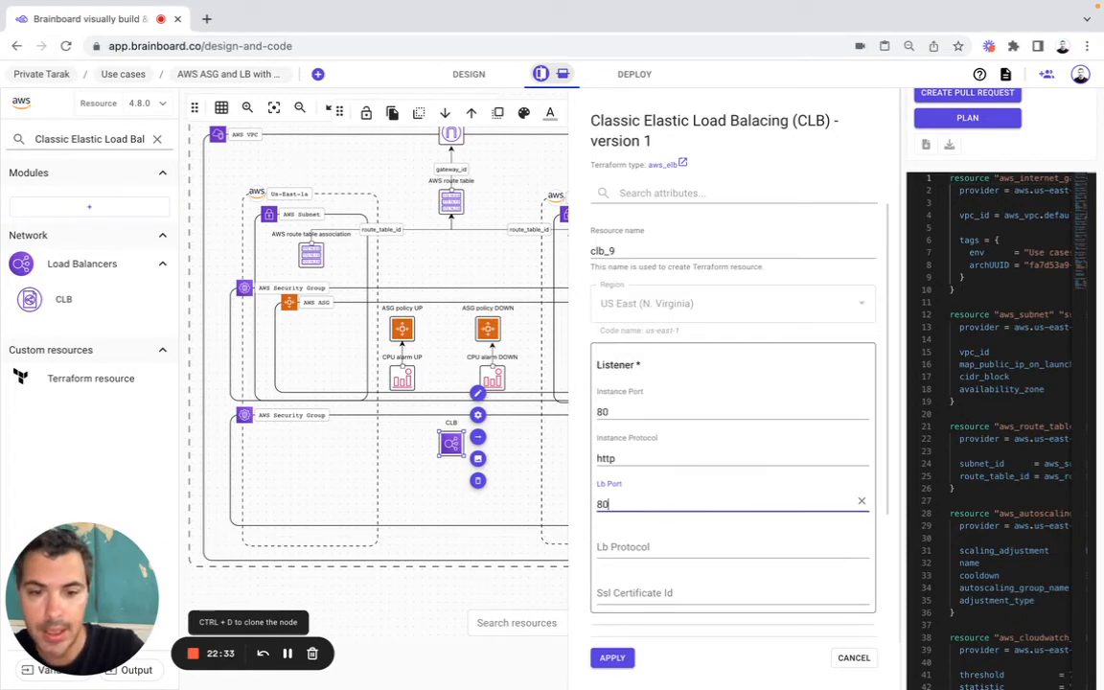
click(625, 548)
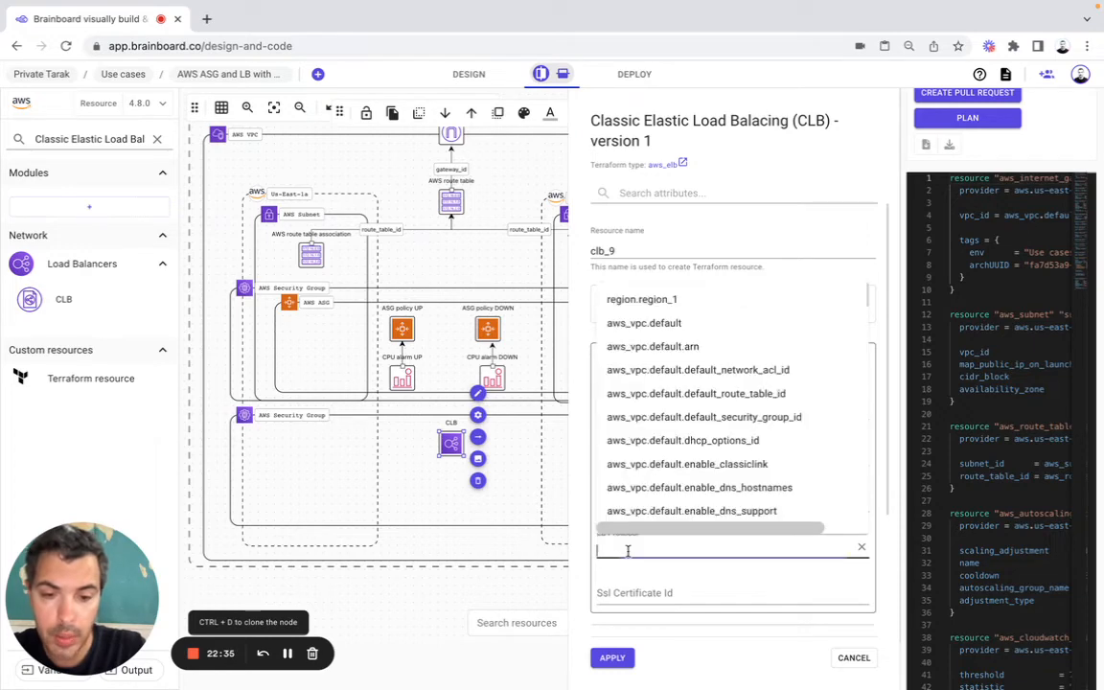
text(http)
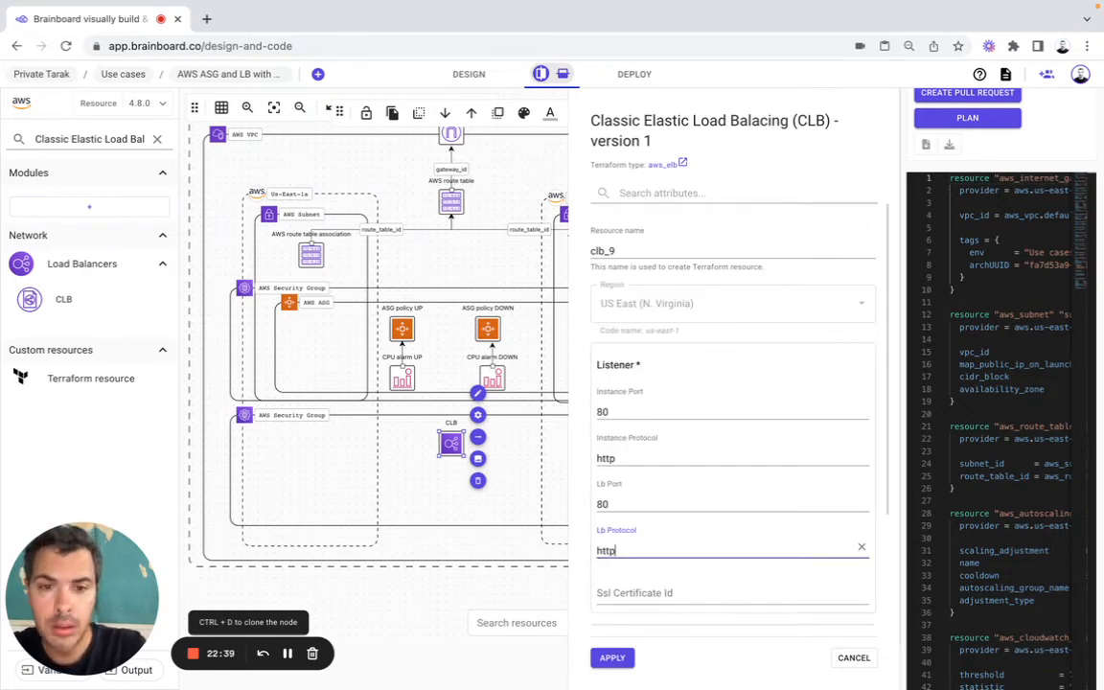
key(super+Tab)
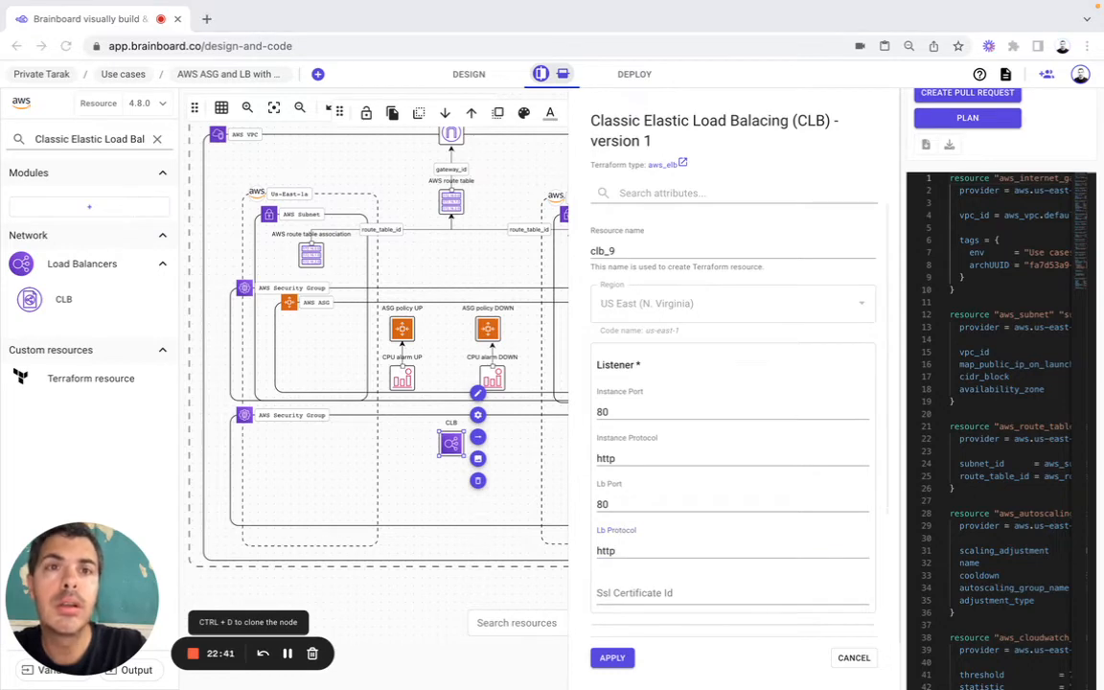
Step: Enable Cross Zone Load Balancing in the load balancer's advanced configuration
scroll(675, 423, down, 3)
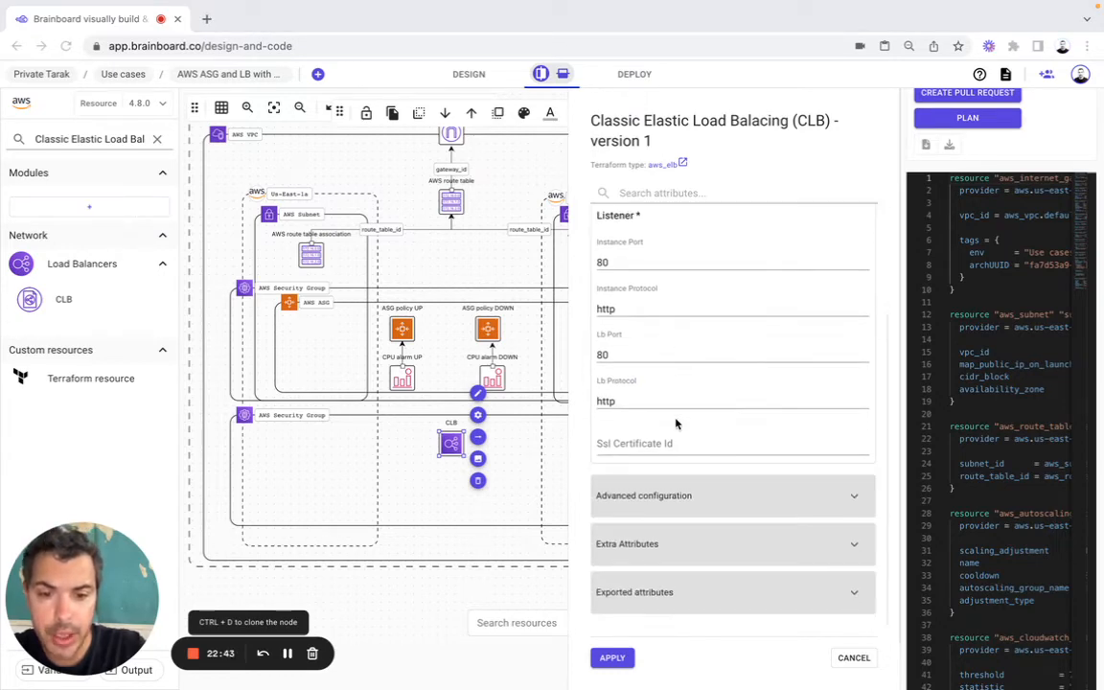
click(669, 498)
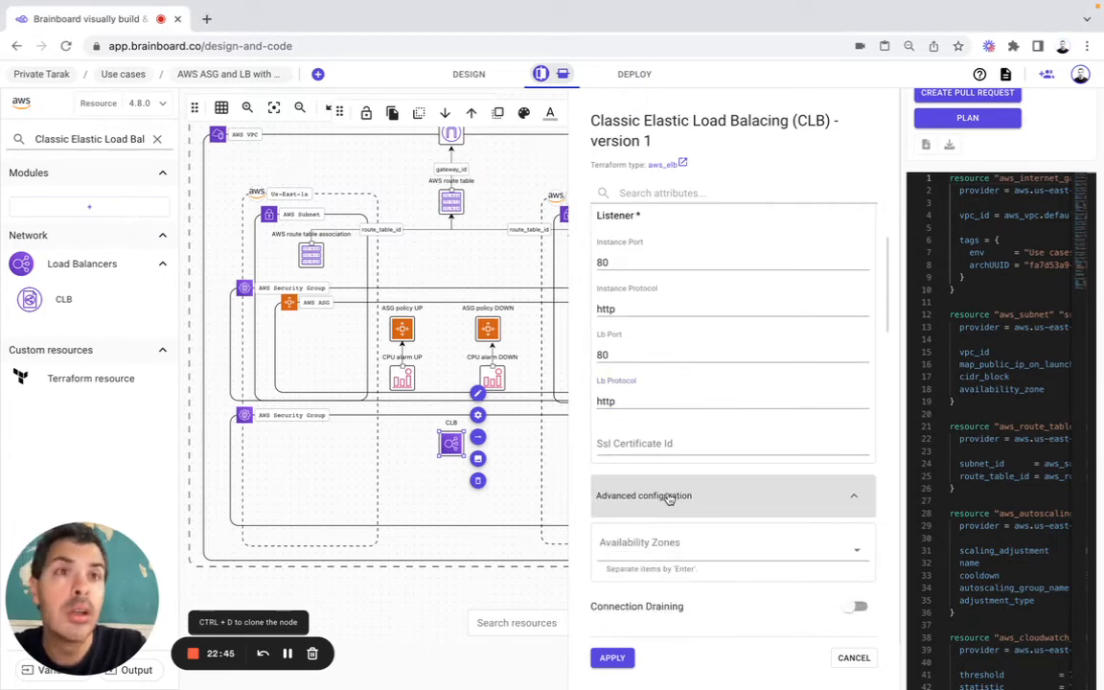
scroll(667, 500, down, 3)
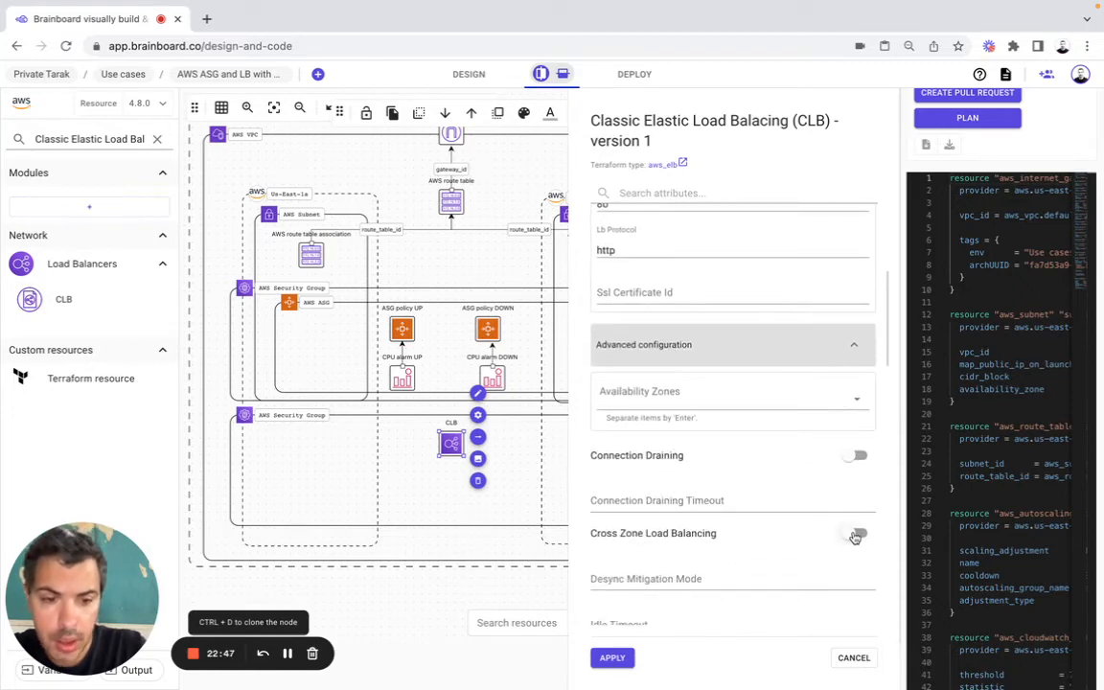
click(855, 535)
Step: Add aws_subnet.subnet1.id to the load balancer's Subnets
scroll(815, 404, down, 3)
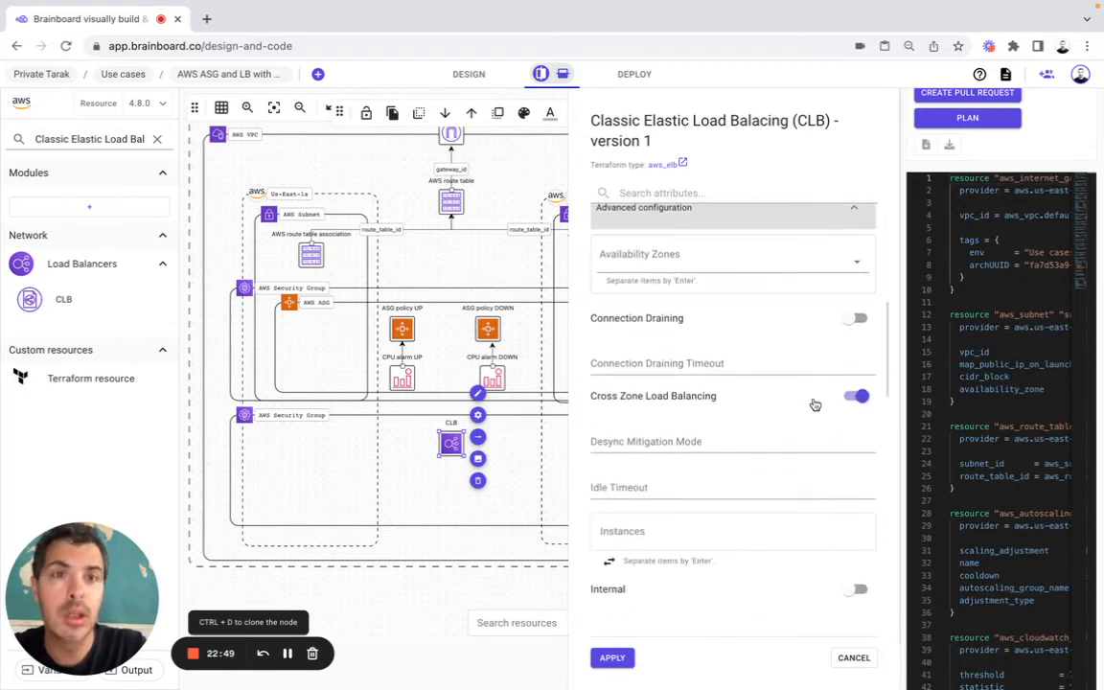
scroll(814, 404, down, 5)
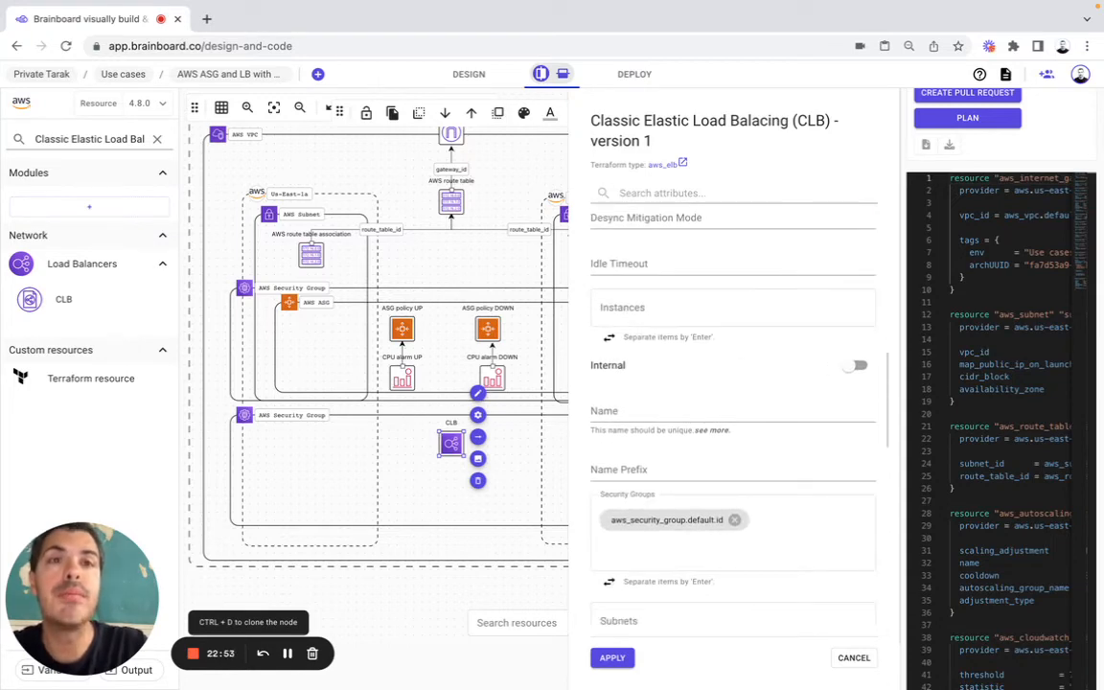
scroll(629, 523, down, 5)
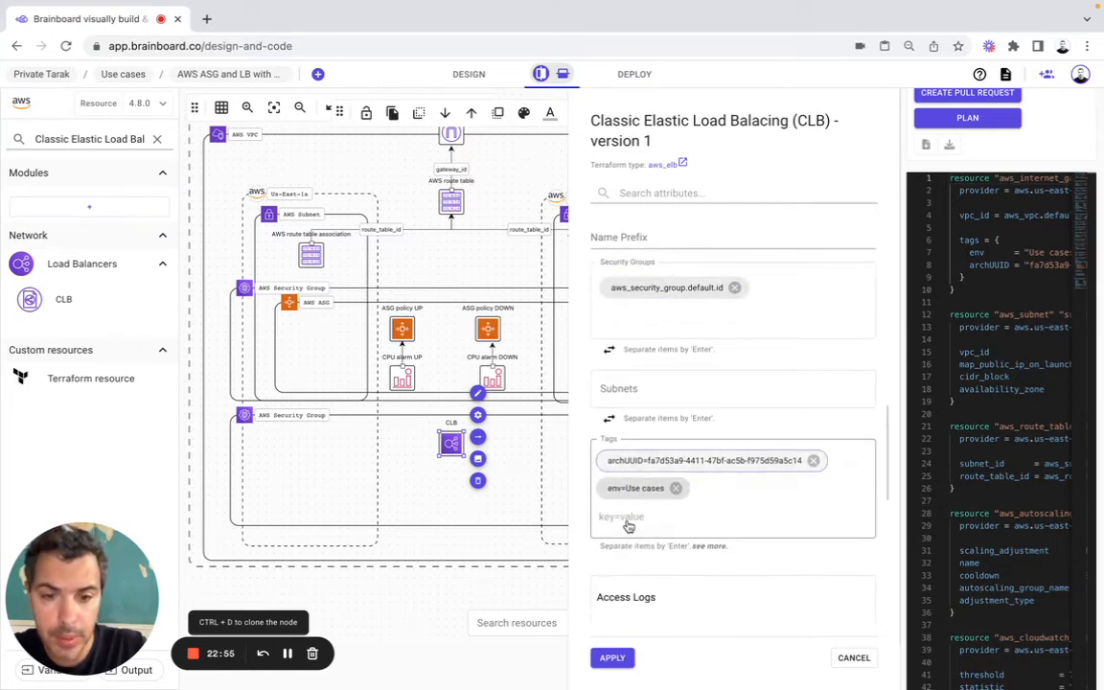
click(633, 380)
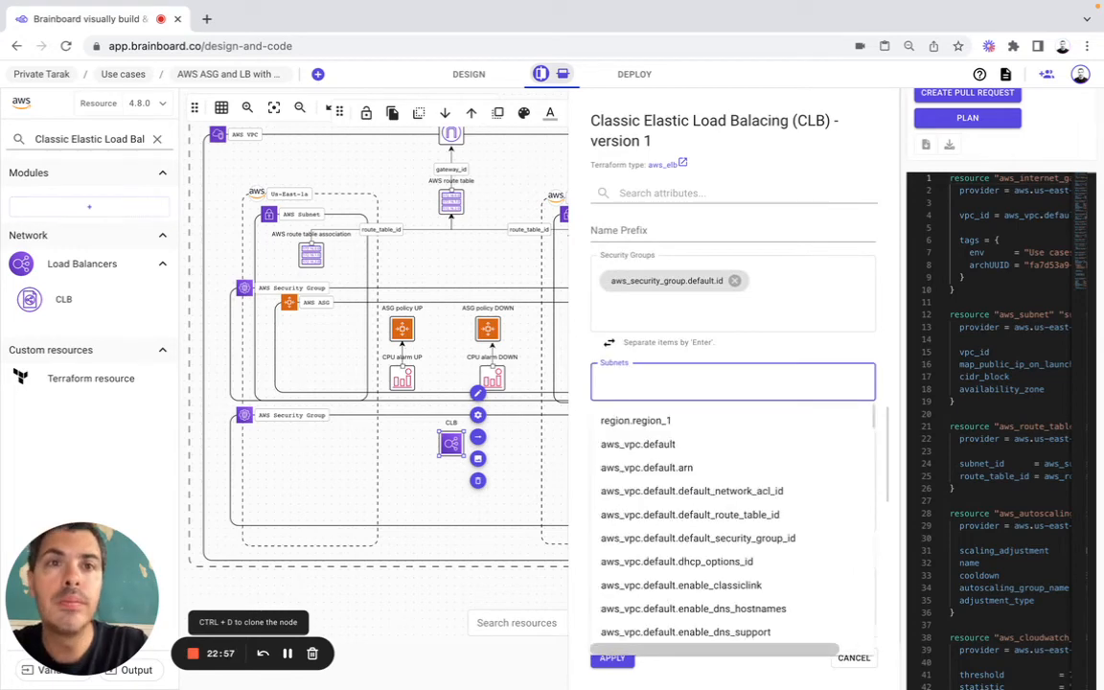
key(super+Tab)
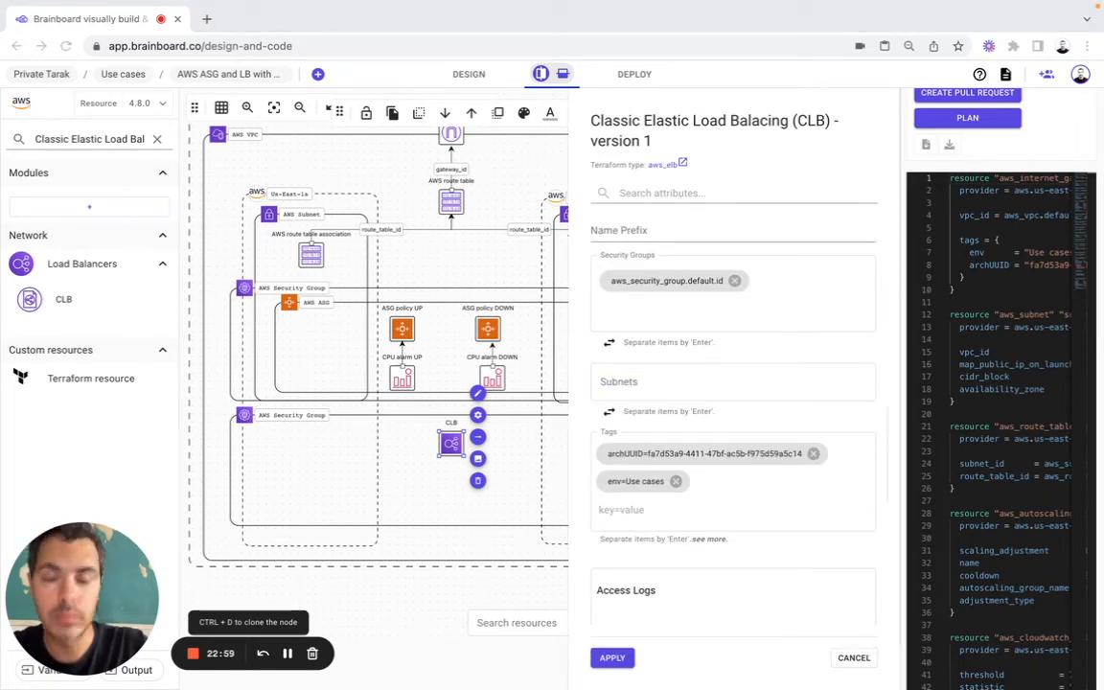
click(656, 374)
text(aws_subnet.subnet1.id)
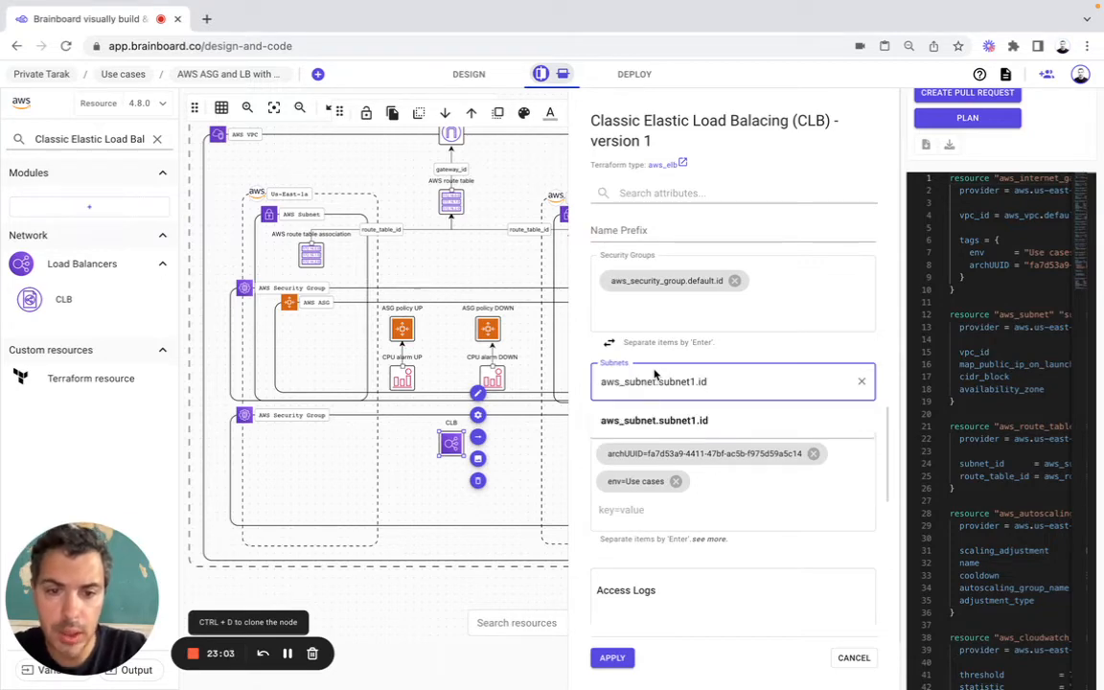
click(667, 422)
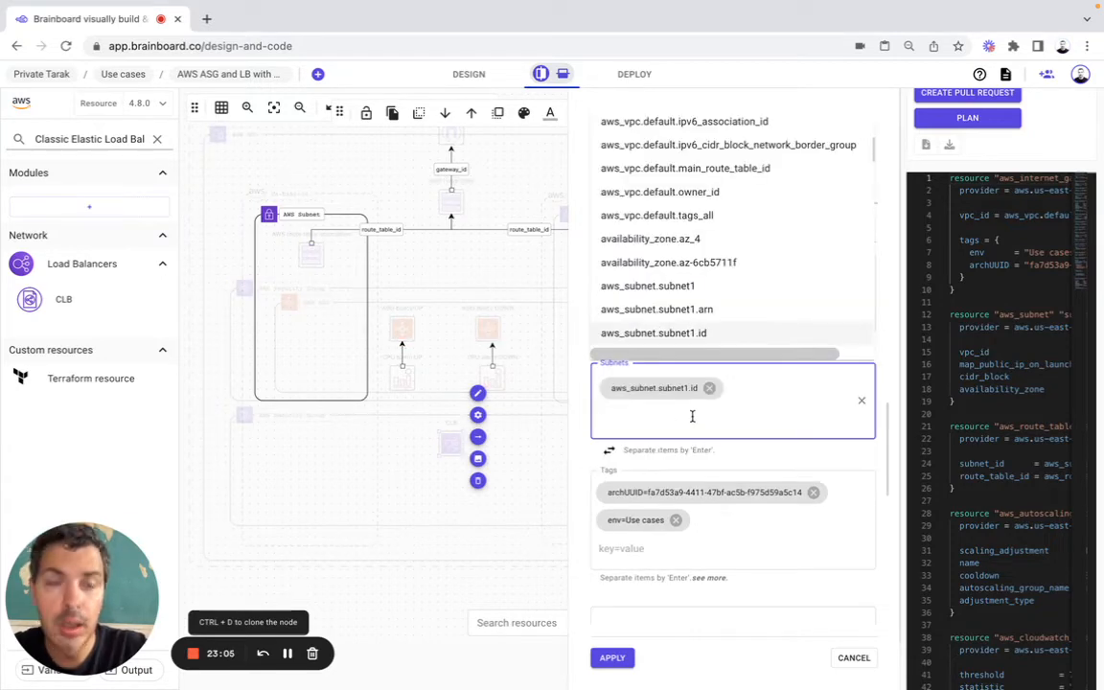
Step: Add aws_subnet.subnet2.id to the load balancer's Subnets and remove its archUUID and env tags
key(super+Tab)
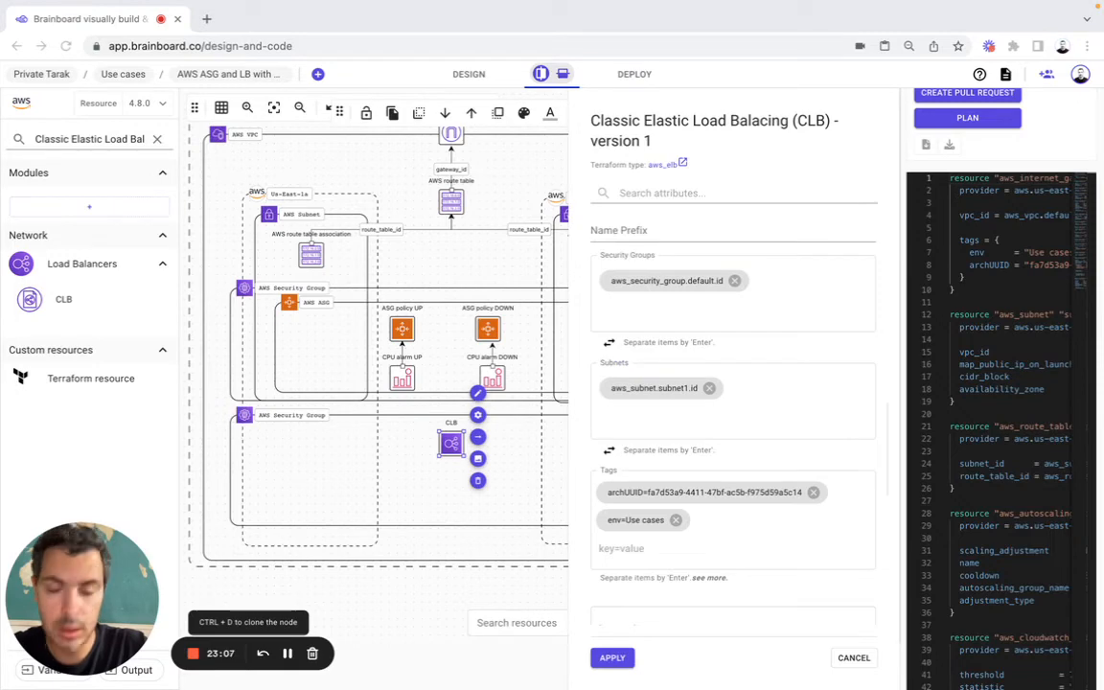
click(802, 387)
text(aws_subnet.subnet2.id)
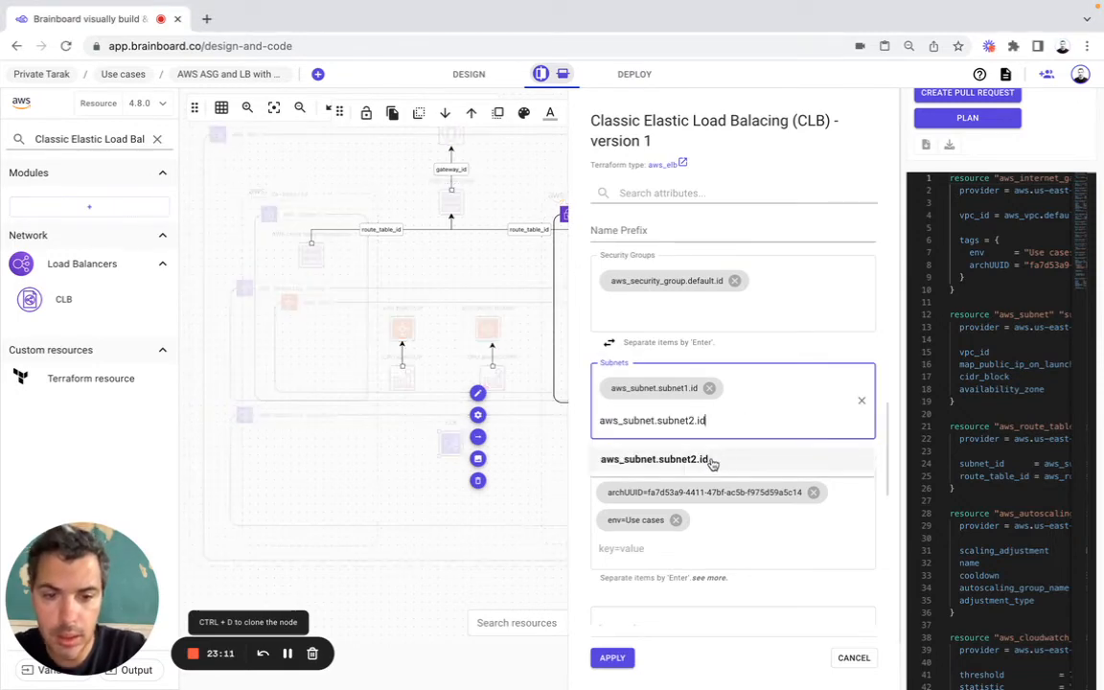
click(709, 459)
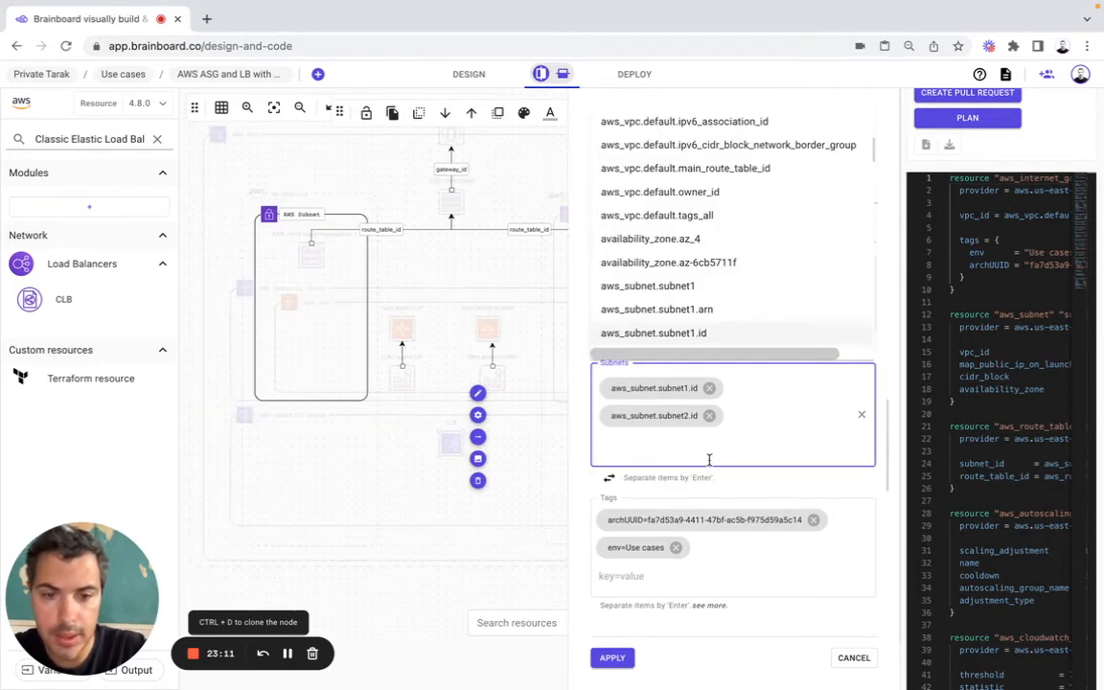
click(814, 519)
click(678, 519)
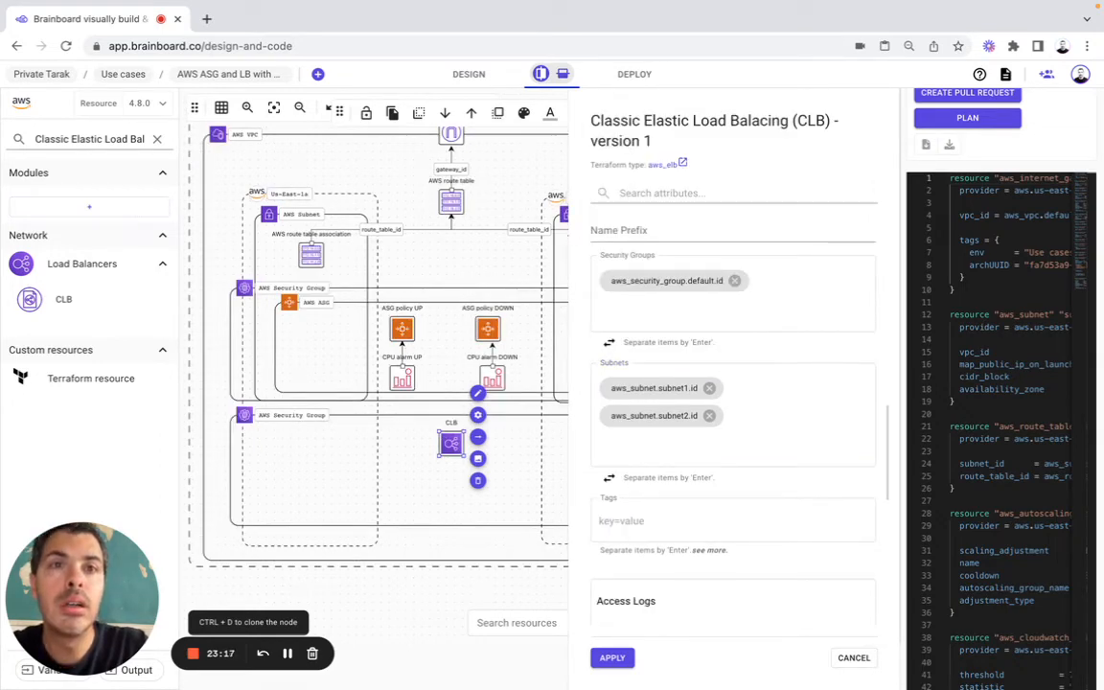
Step: Set the Health Check's Healthy Threshold to 2, Interval to 30 and Target to HTTP:80/
scroll(677, 340, down, 10)
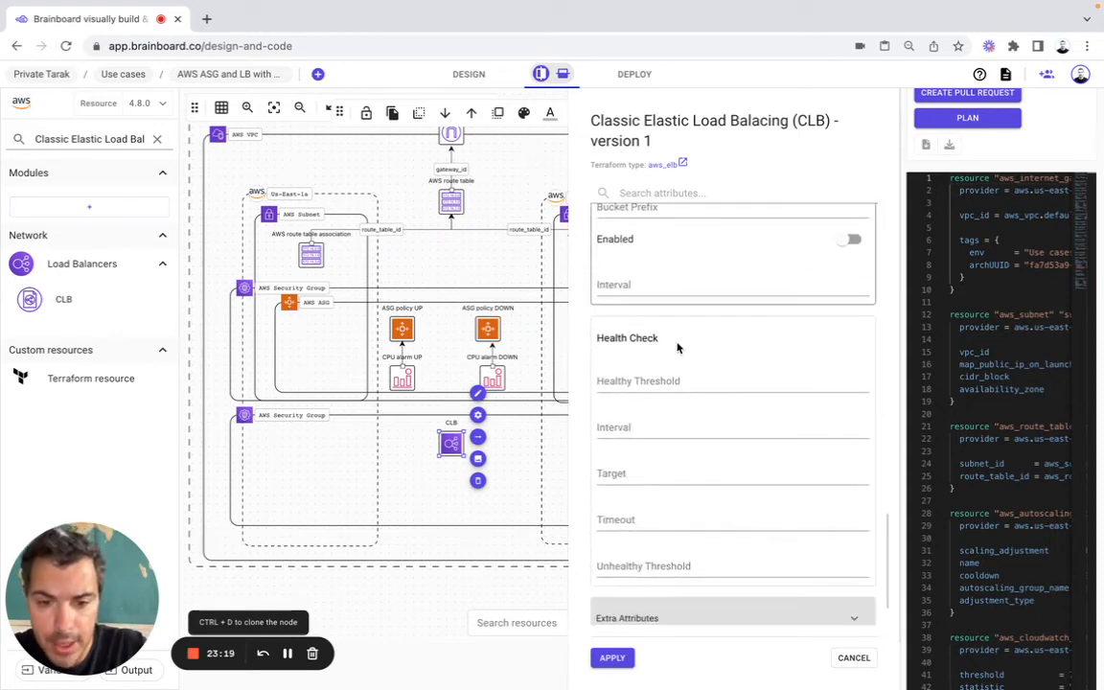
click(641, 360)
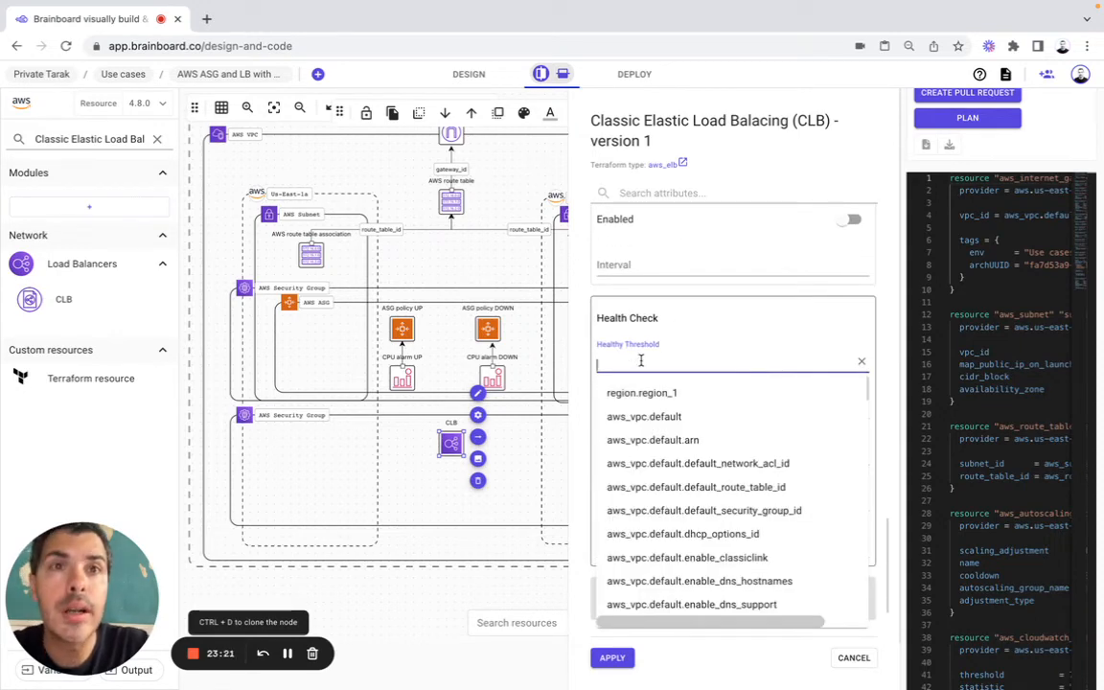
text(2)
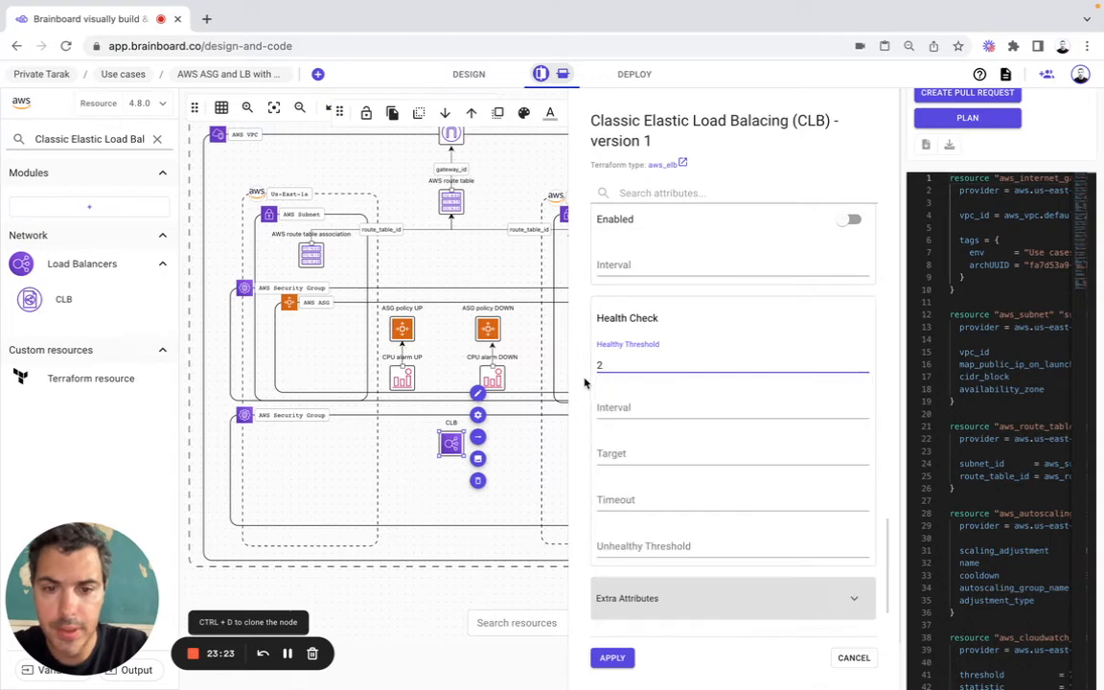
click(616, 403)
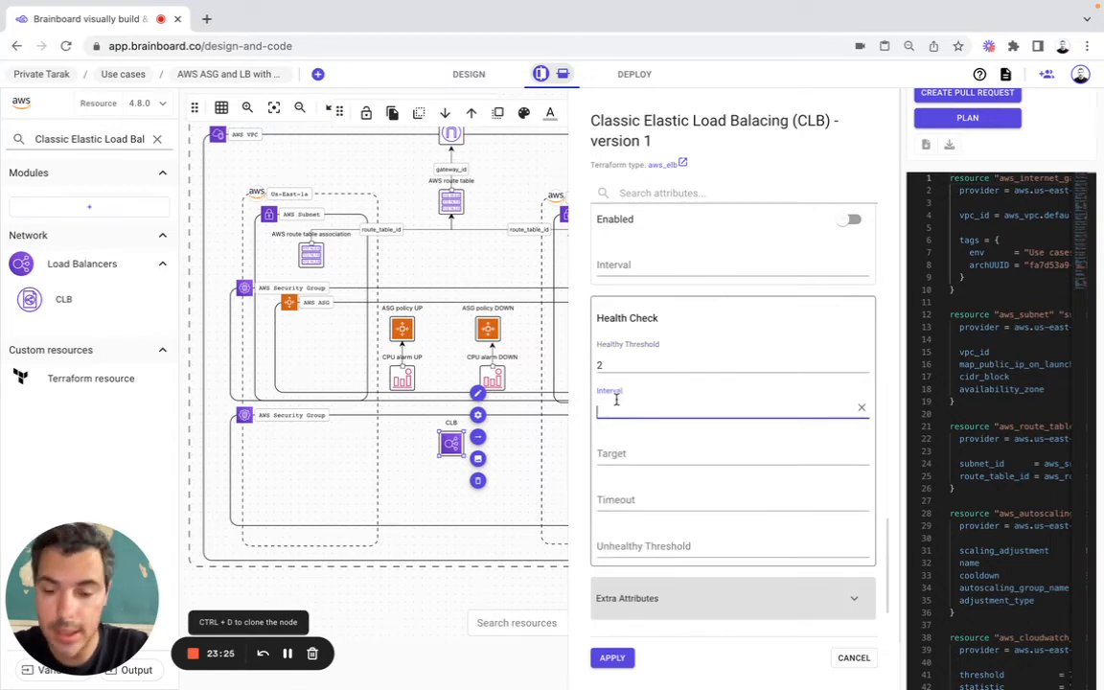
text(30)
click(624, 454)
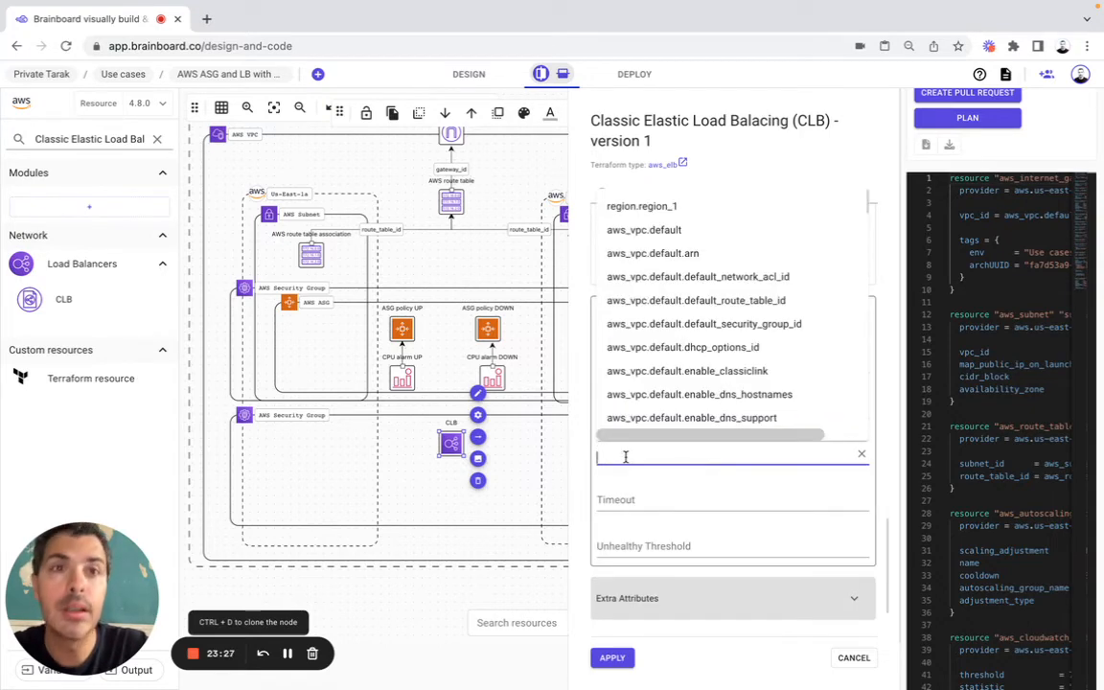
key(super+Tab)
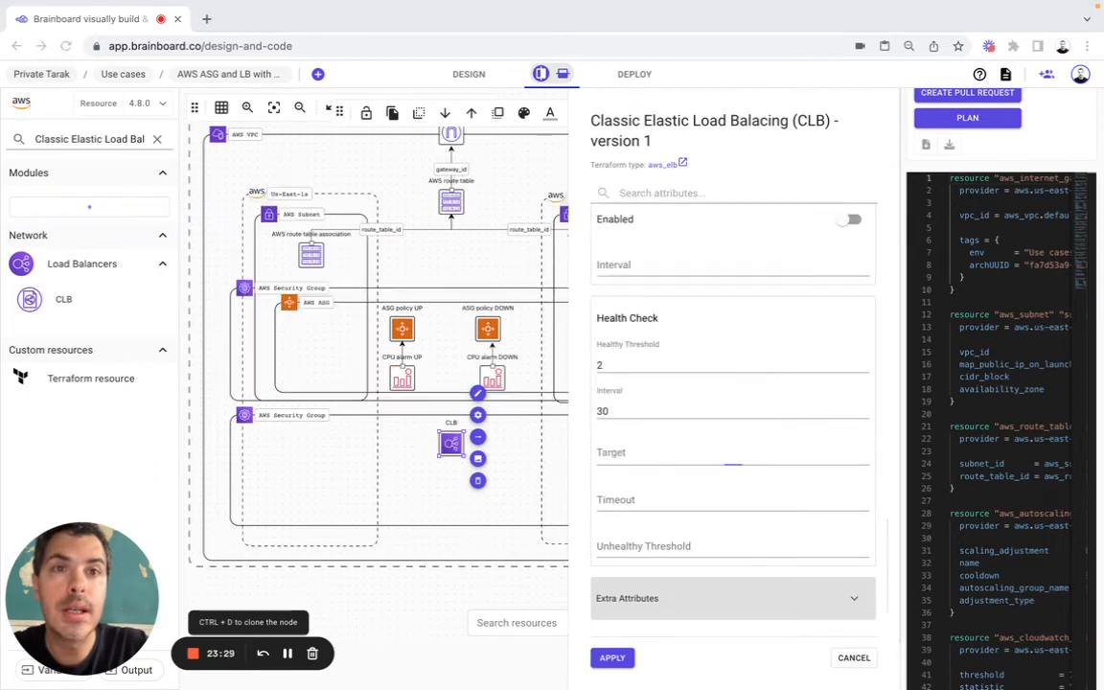
click(615, 457)
text(HTTP:80/)
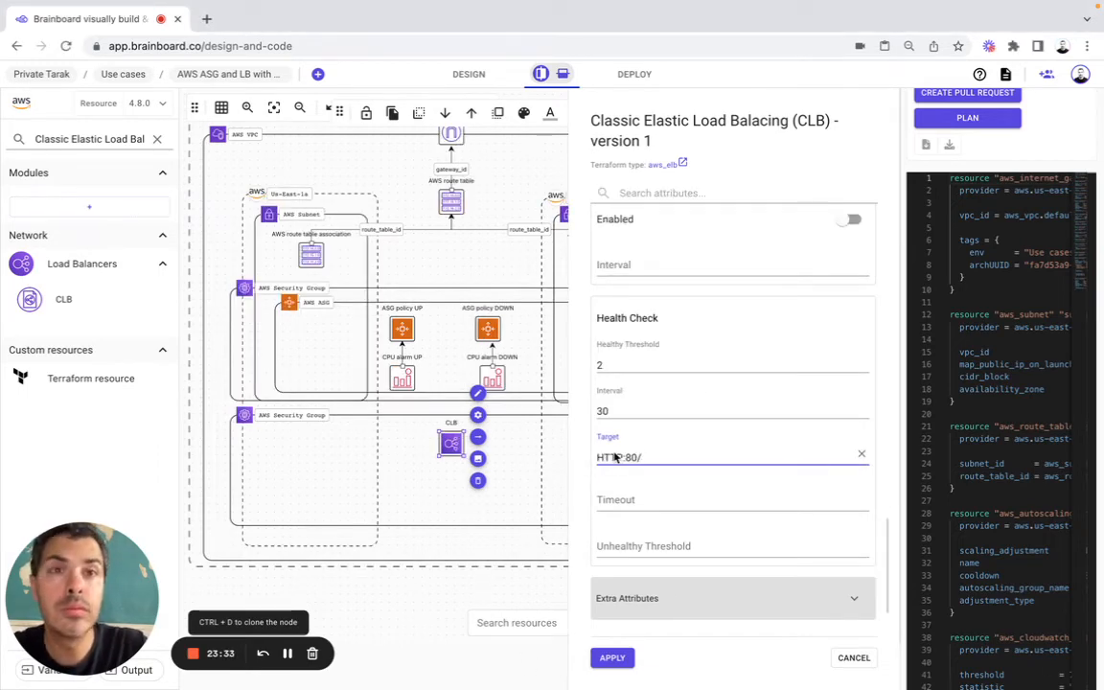
Step: Set the Health Check's Timeout to 3 and Unhealthy Threshold to 2
click(621, 500)
text(3)
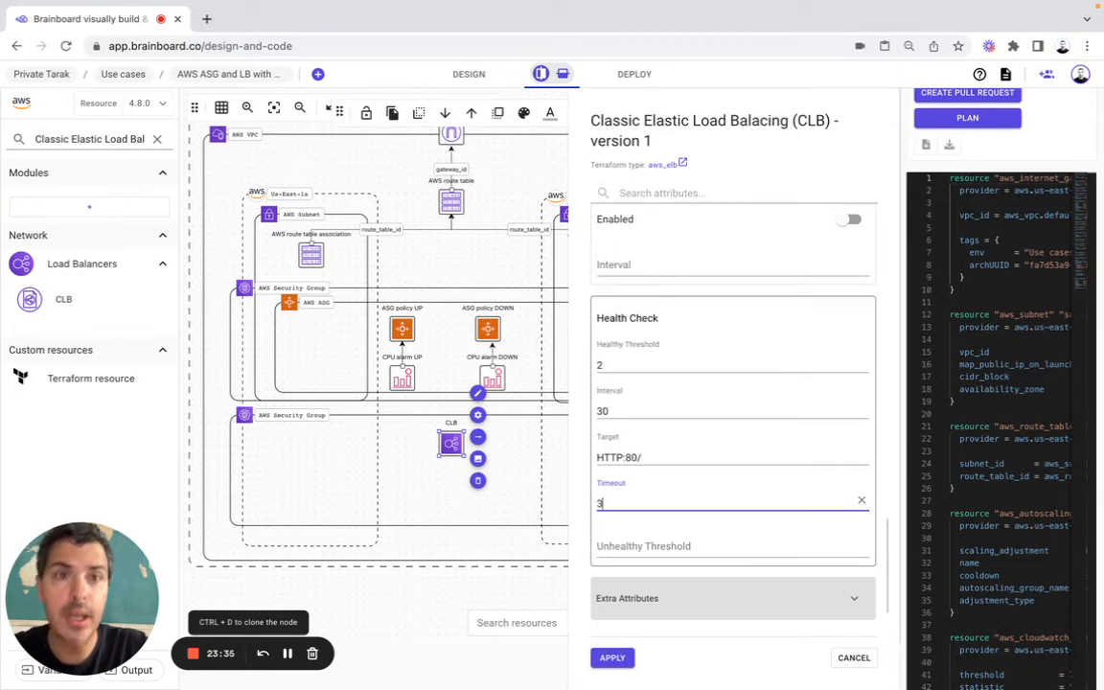
click(623, 546)
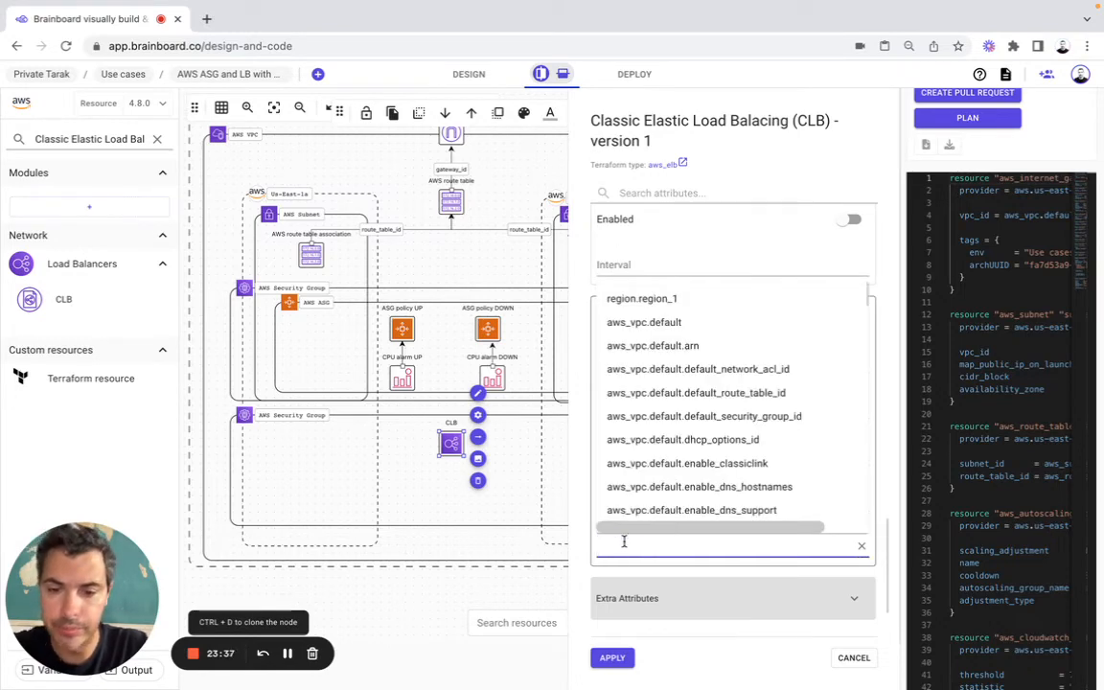
text(2)
click(583, 526)
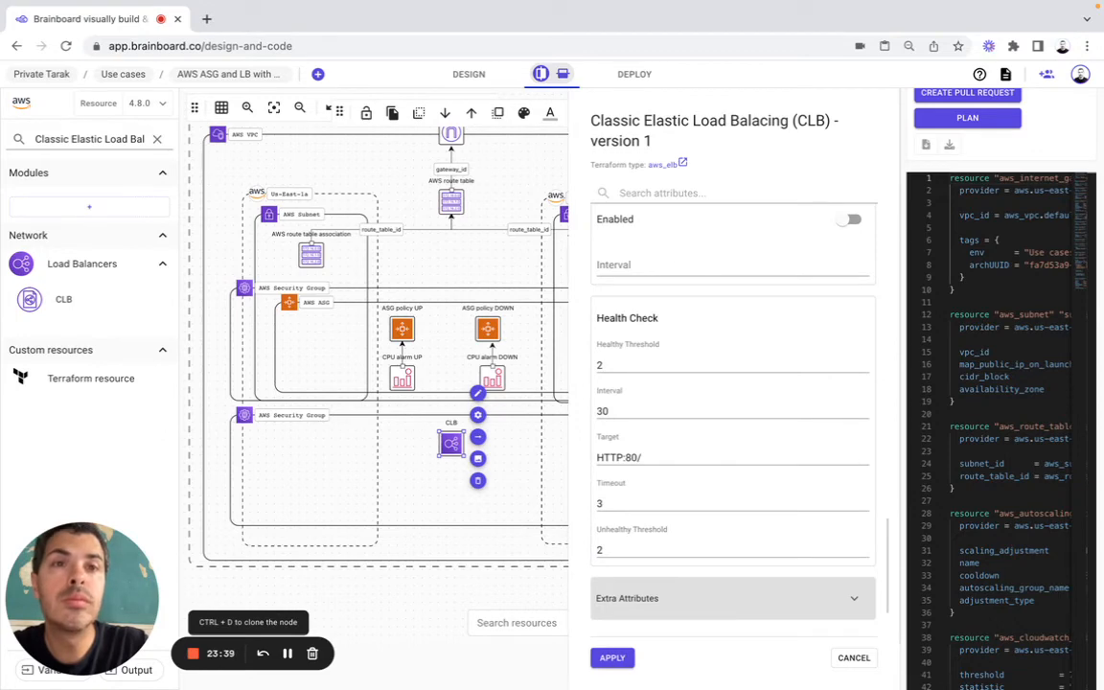
key(super+Tab)
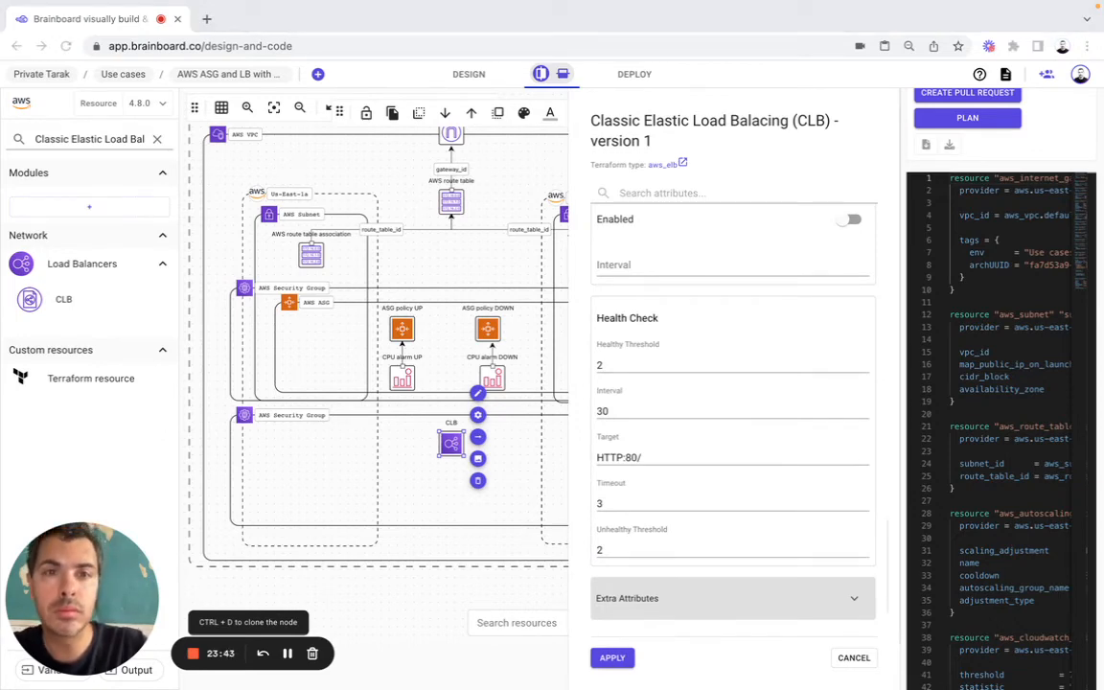
Step: Apply the load balancer settings and place a Launch configuration below the CLB with AWS security group as main parent
click(612, 659)
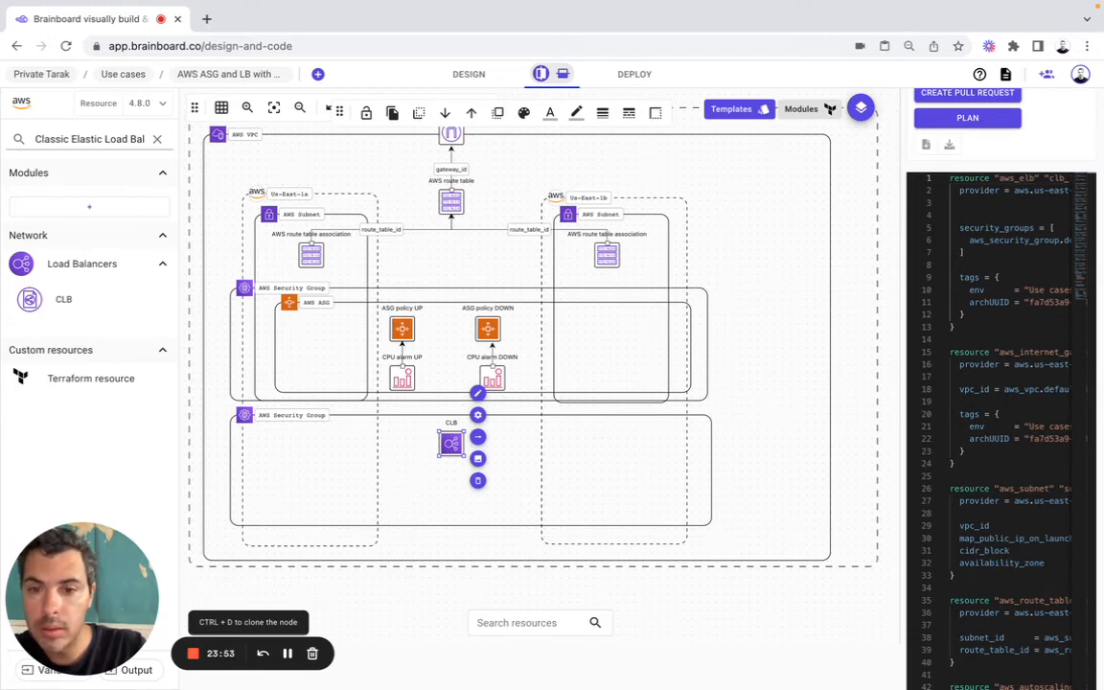
key(super+Tab)
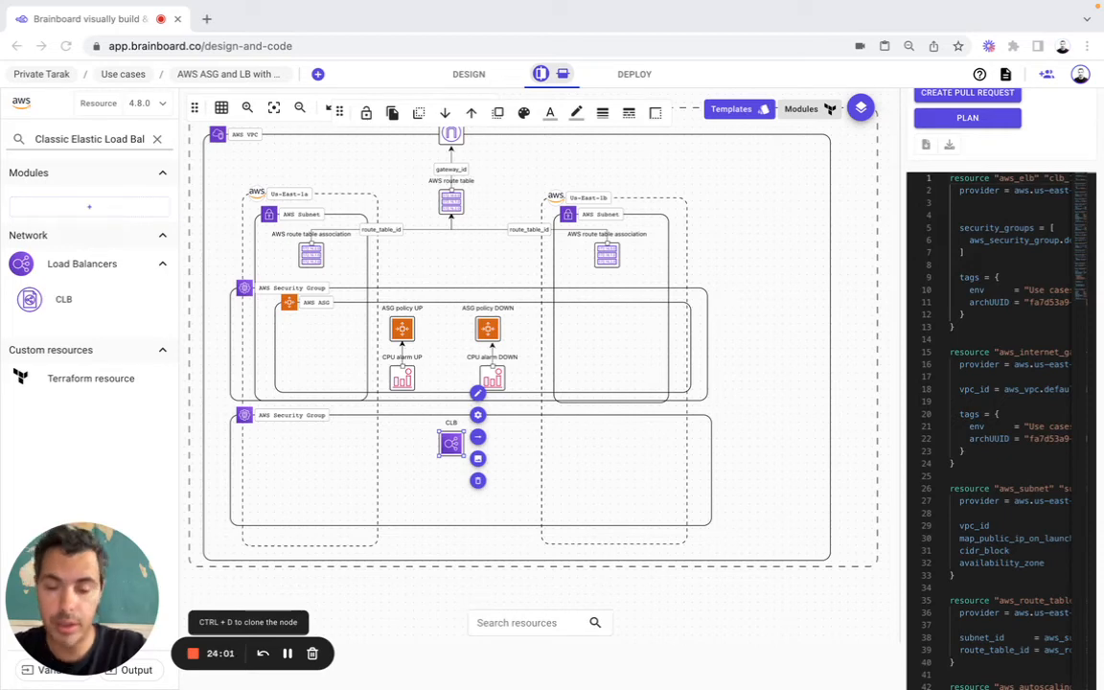
click(109, 137)
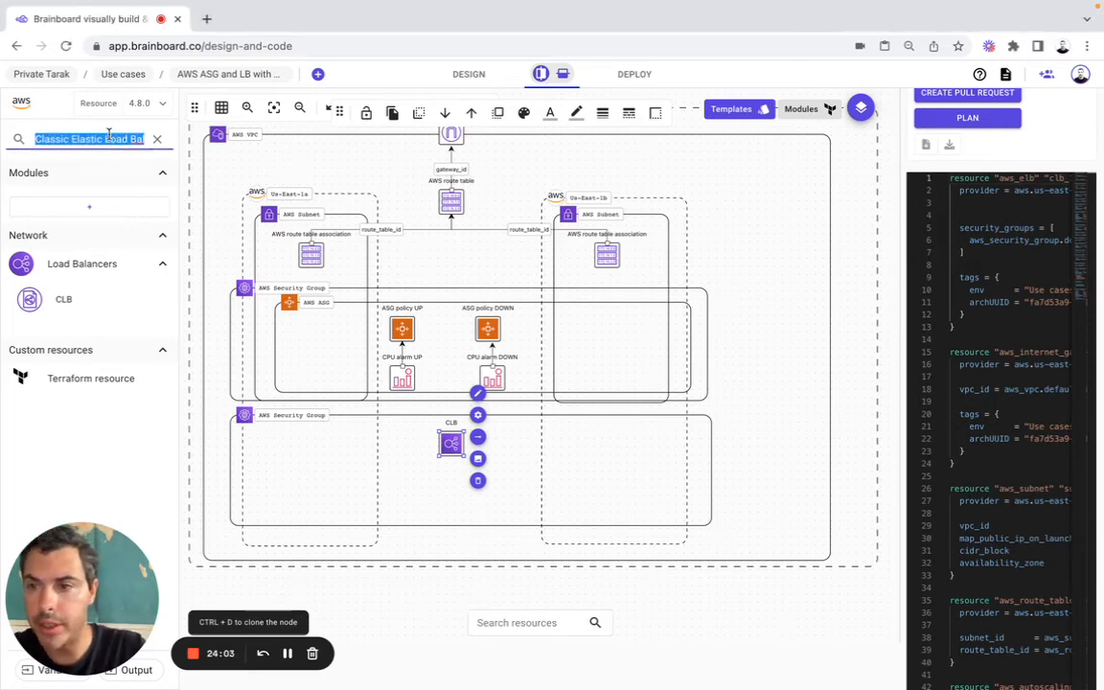
text(Launch configuration (for autoscaling groups))
drag(74, 328, 419, 485)
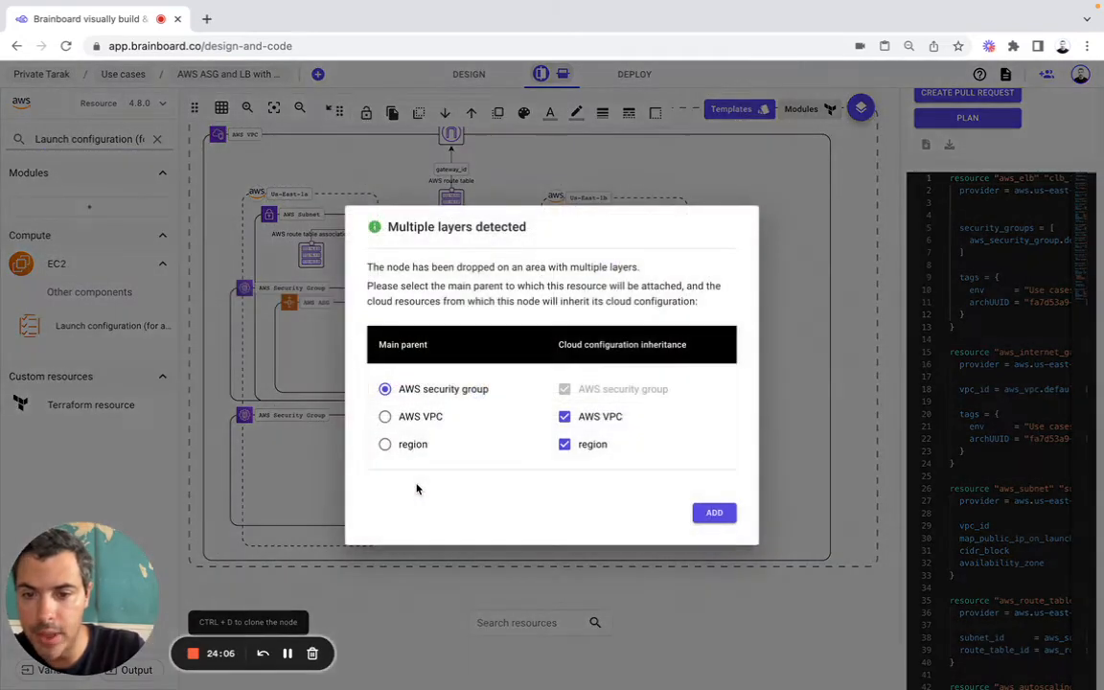
click(714, 513)
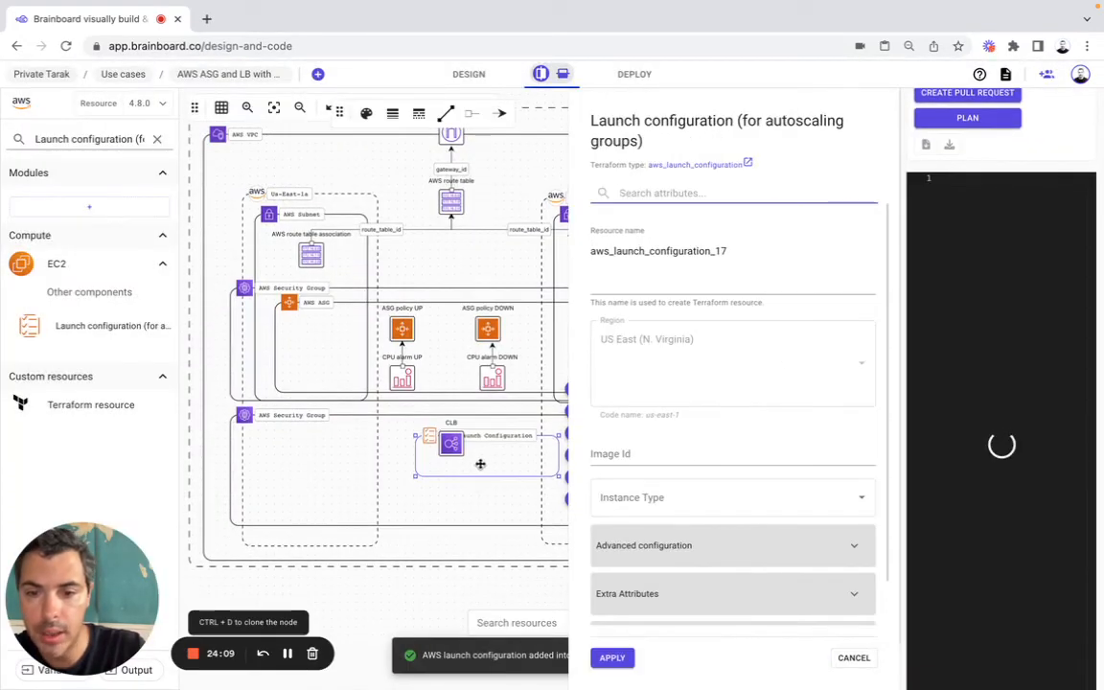
mouse_move(453, 478)
mouse_down()
mouse_move(434, 497)
mouse_move(455, 503)
mouse_up()
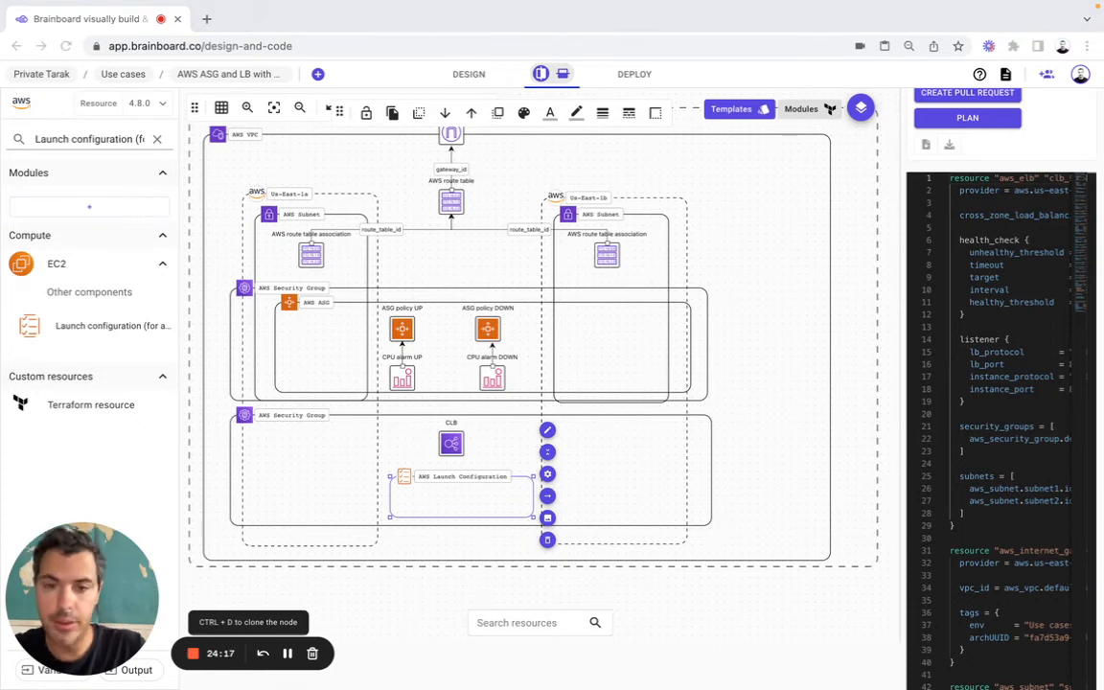
Step: Set the launch configuration's Resource name to default and its Image Id to ami-087c17d1fe0178315
click(548, 476)
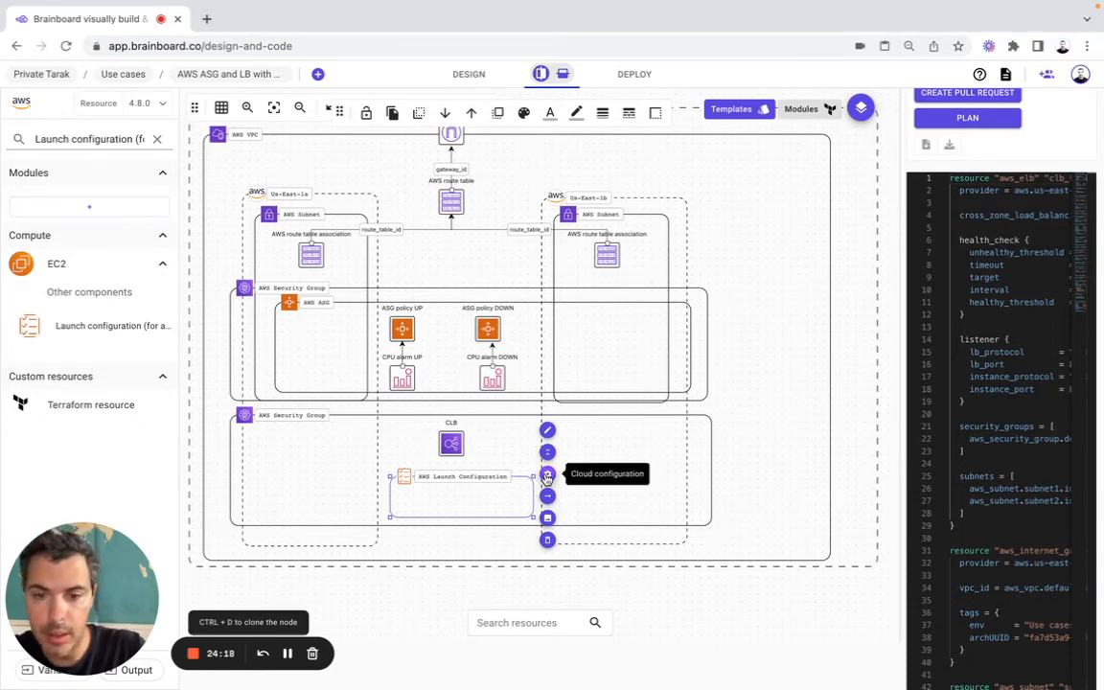
click(548, 477)
double_click(623, 249)
text(default)
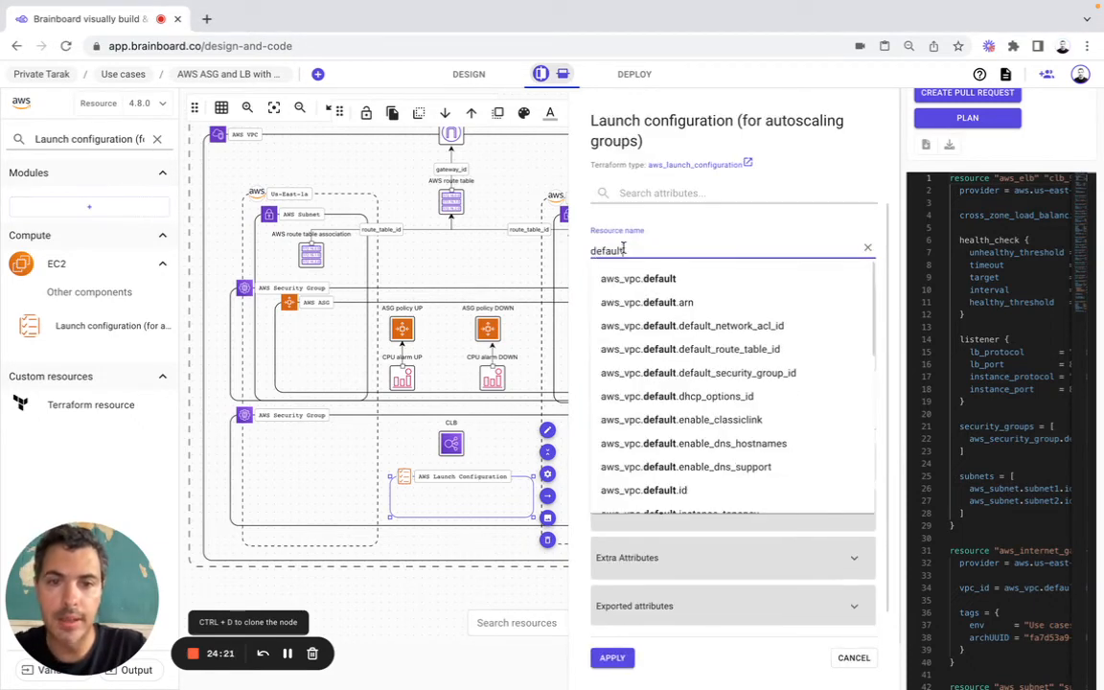
key(super+Tab)
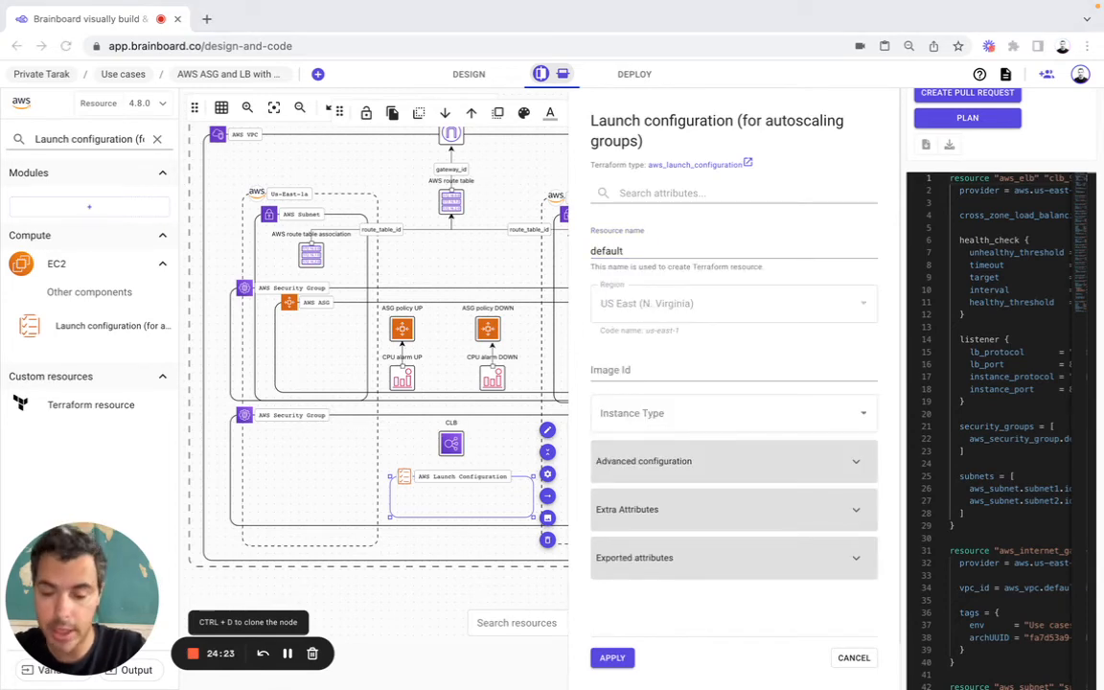
key(super+Tab)
click(632, 371)
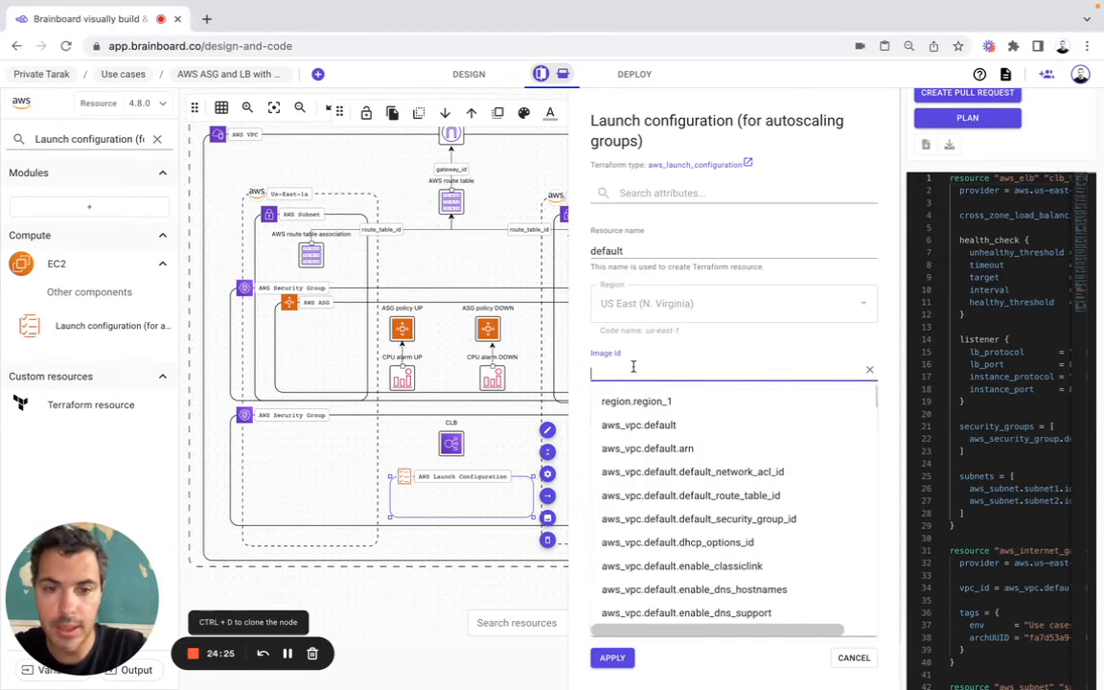
text(ami-087c17d1fe0178315)
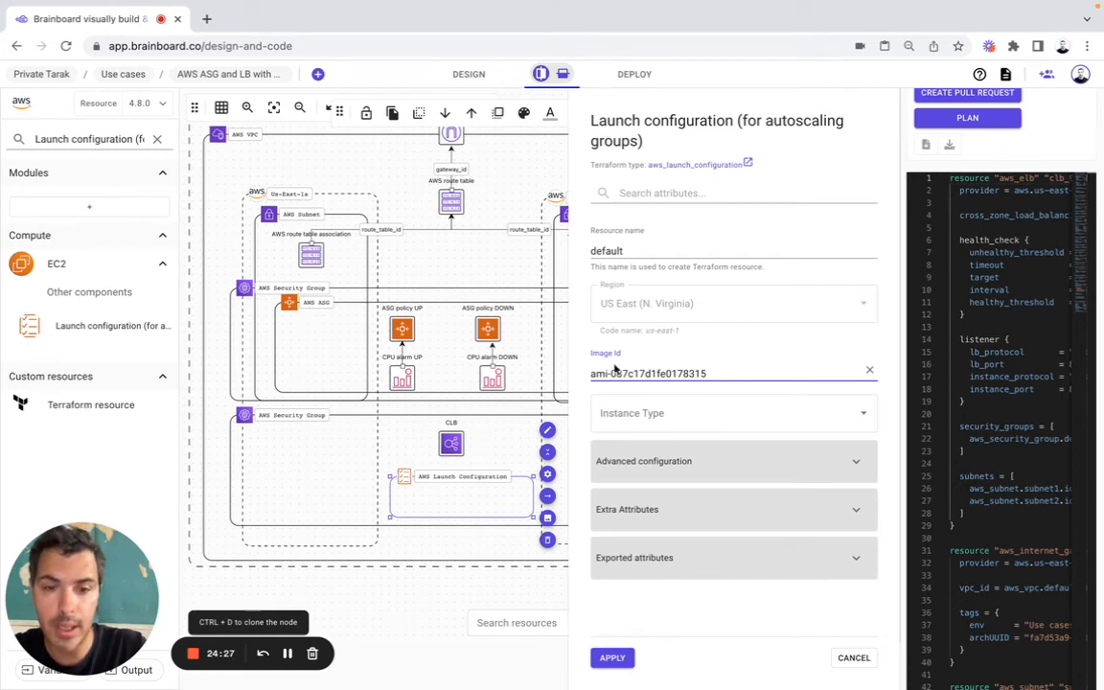
Step: Set the launch configuration's Instance Type to t2.micro, enable Associate Public Ip Address and apply the configuration
click(664, 418)
text(t2)
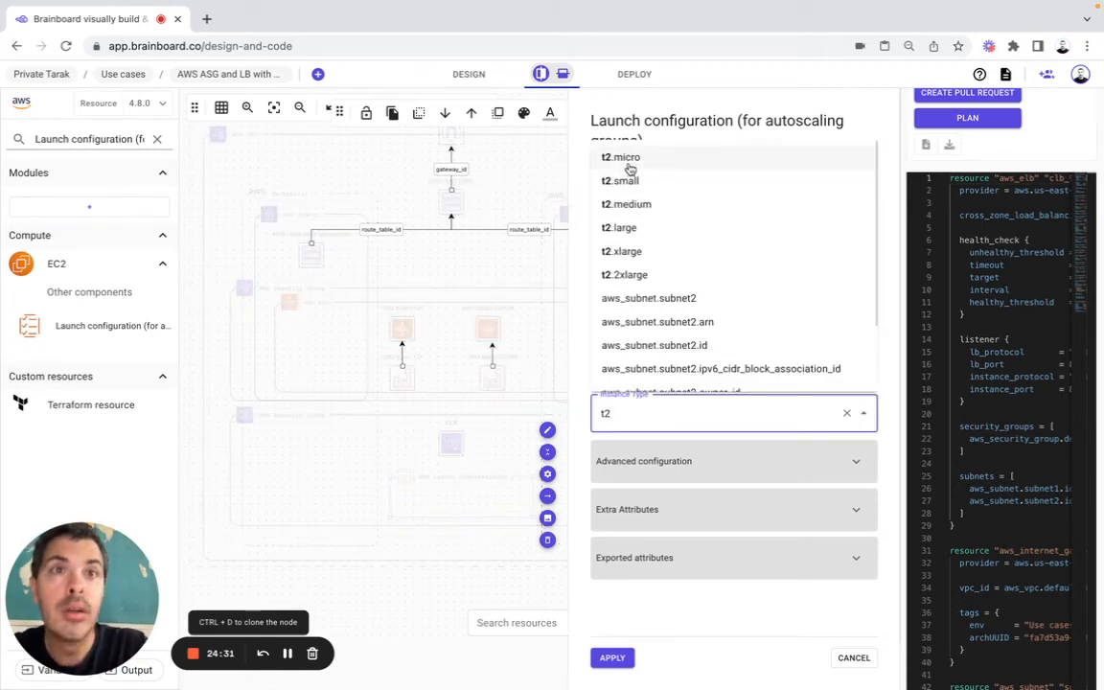
click(625, 159)
click(688, 468)
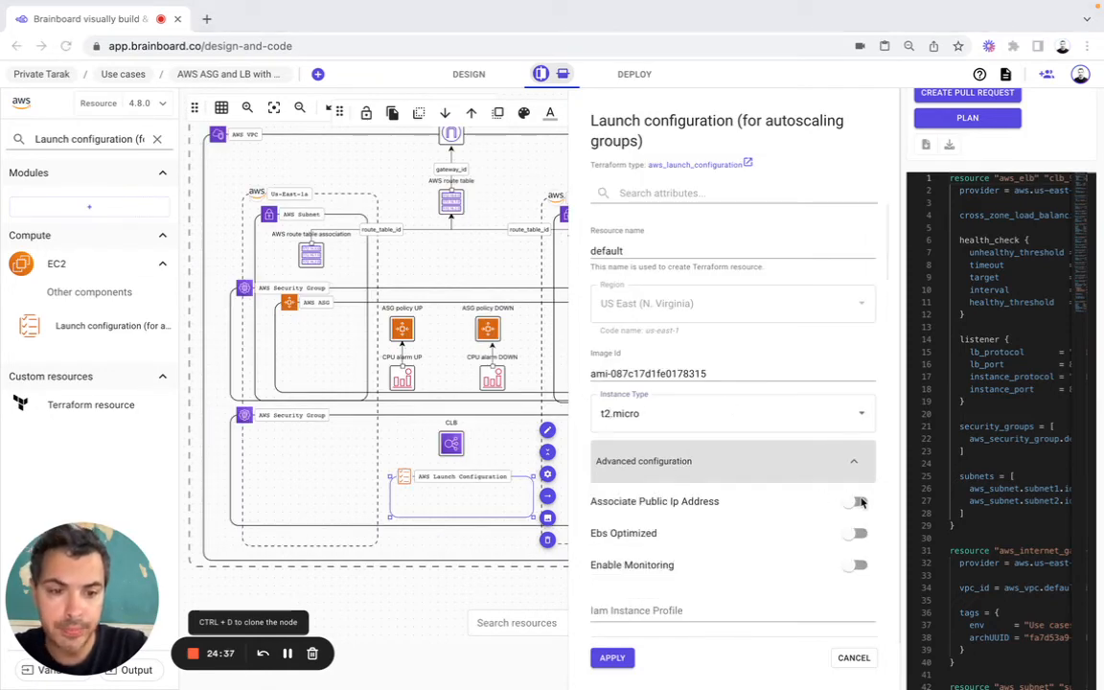
click(856, 502)
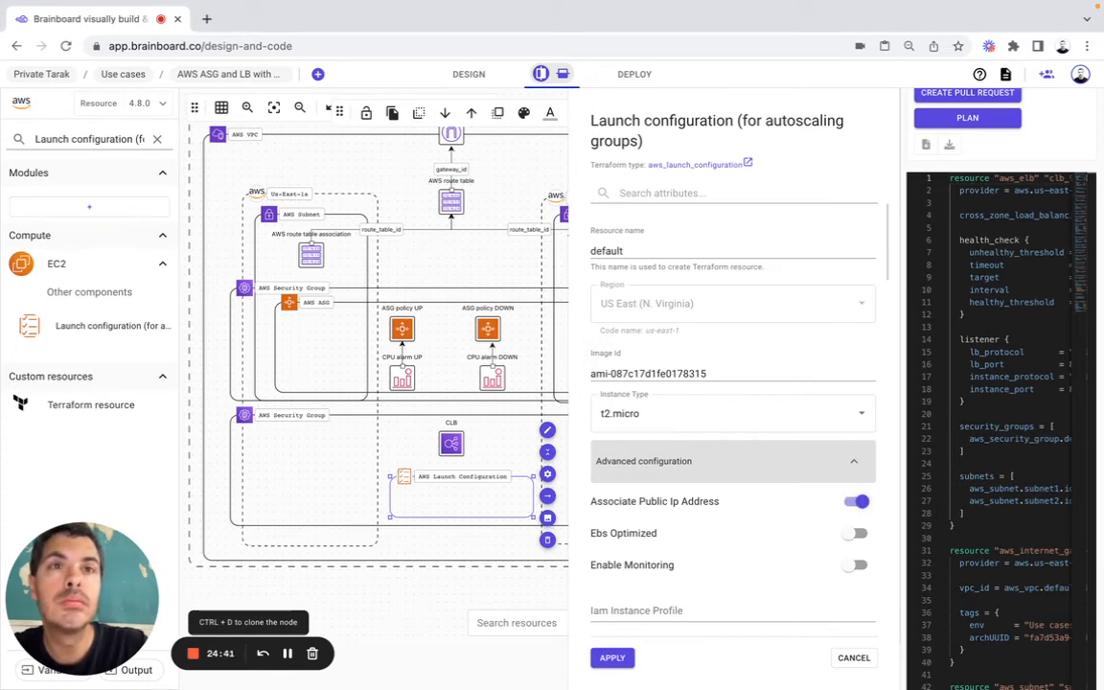
scroll(722, 419, down, 5)
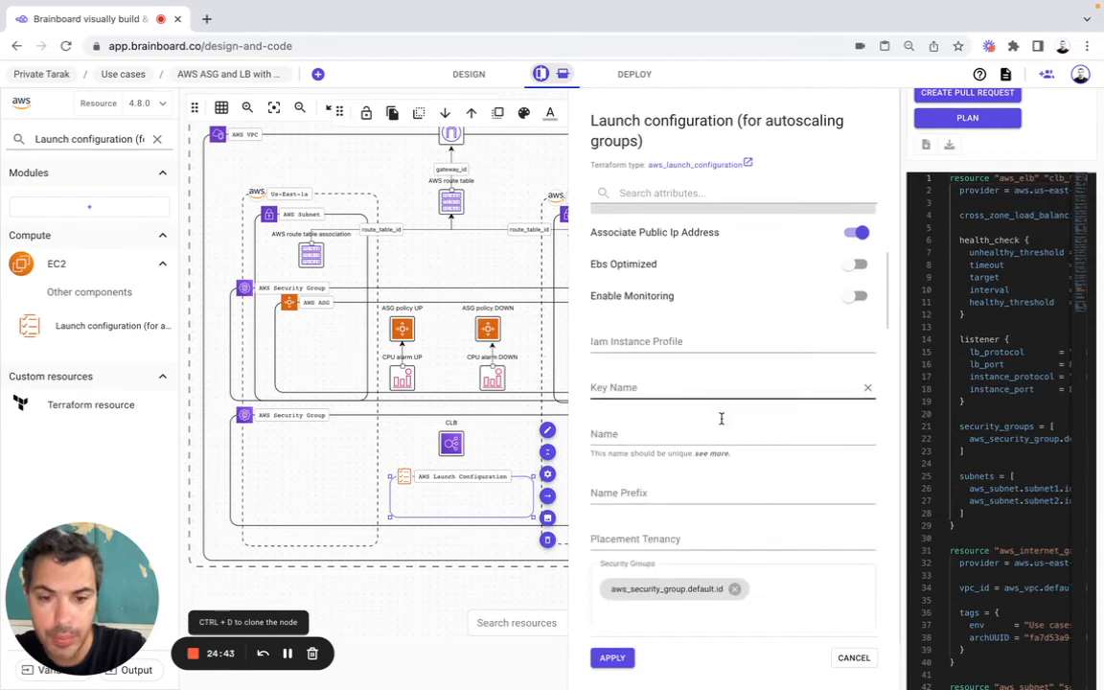
scroll(721, 418, down, 2)
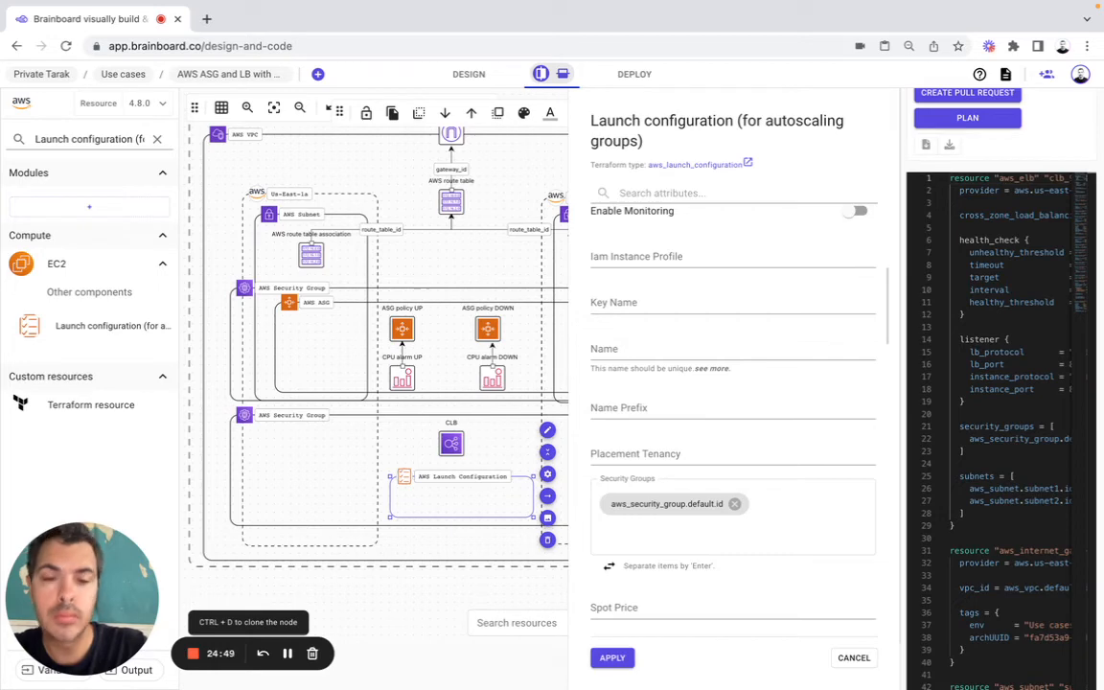
click(613, 657)
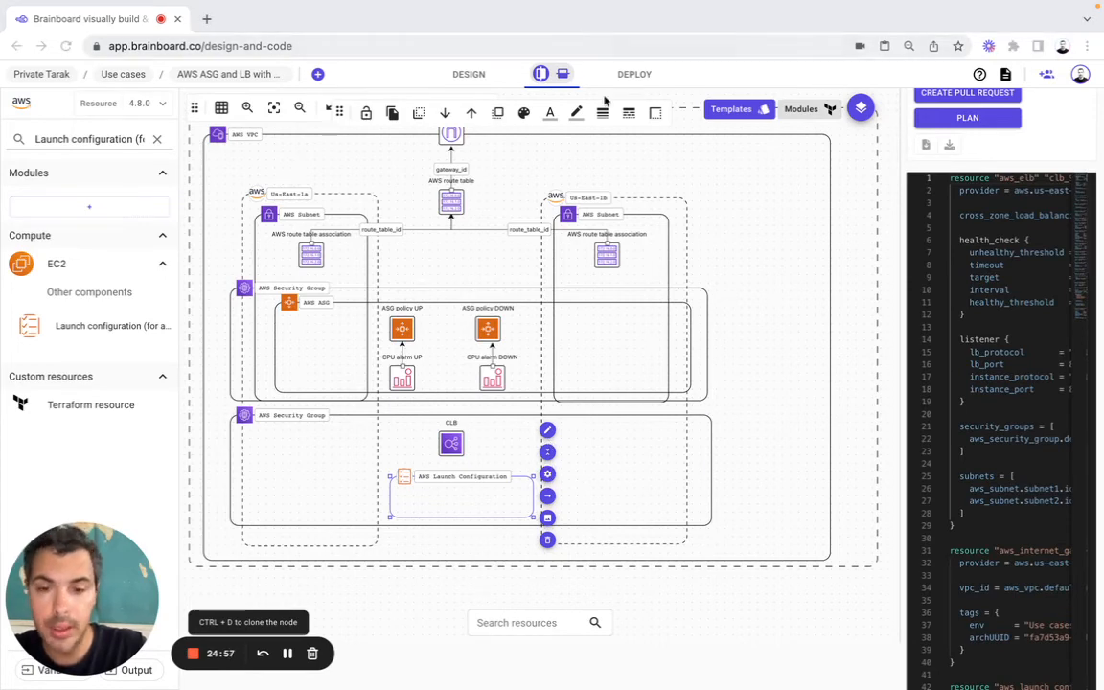
Step: Draw a connector from the CPU alarm DOWN node to the AWS Launch Configuration
click(493, 381)
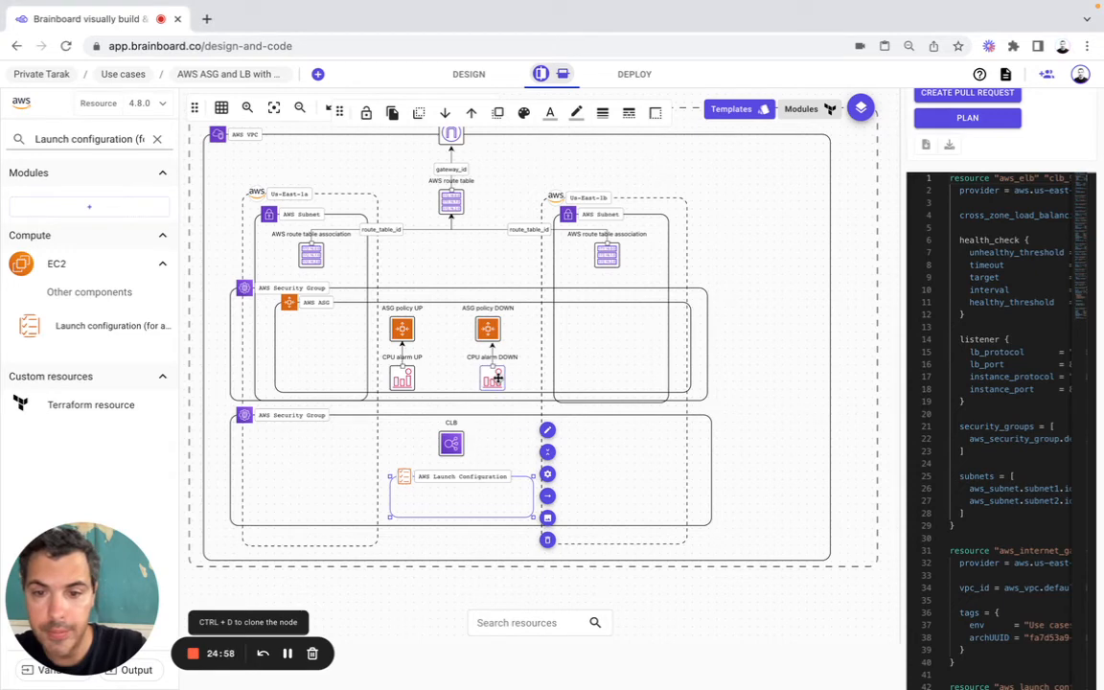
click(497, 379)
click(520, 372)
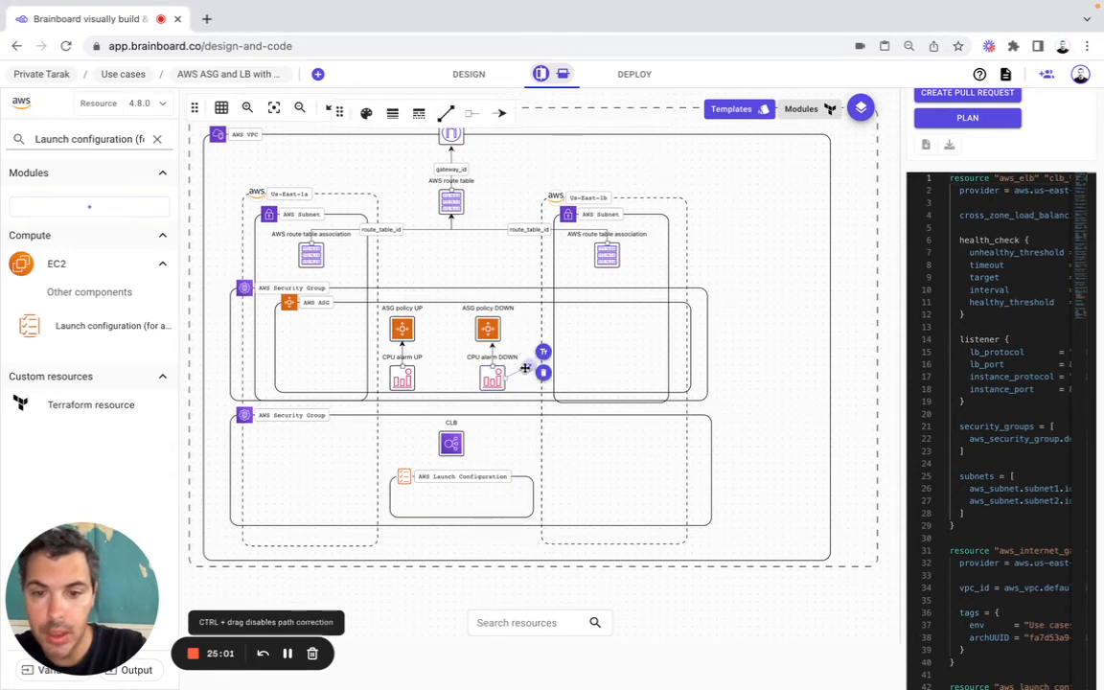
drag(525, 368, 490, 473)
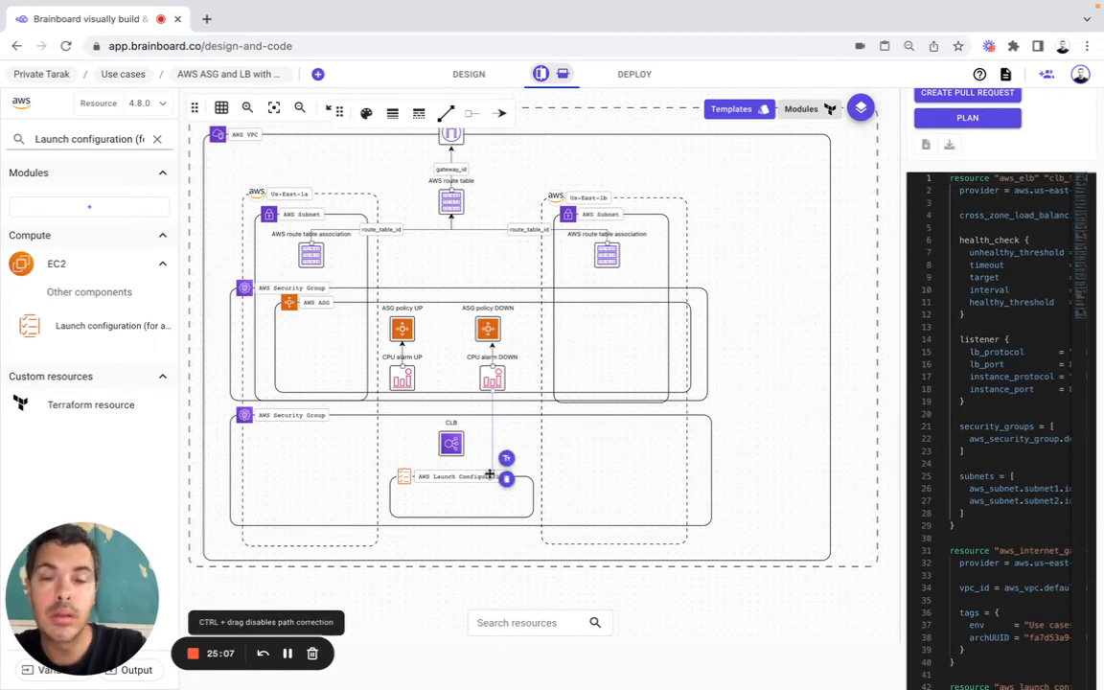
Step: Narrow the AWS VPC frame and the surrounding US East (N. Virginia) region frame to fit the diagram's contents
click(274, 107)
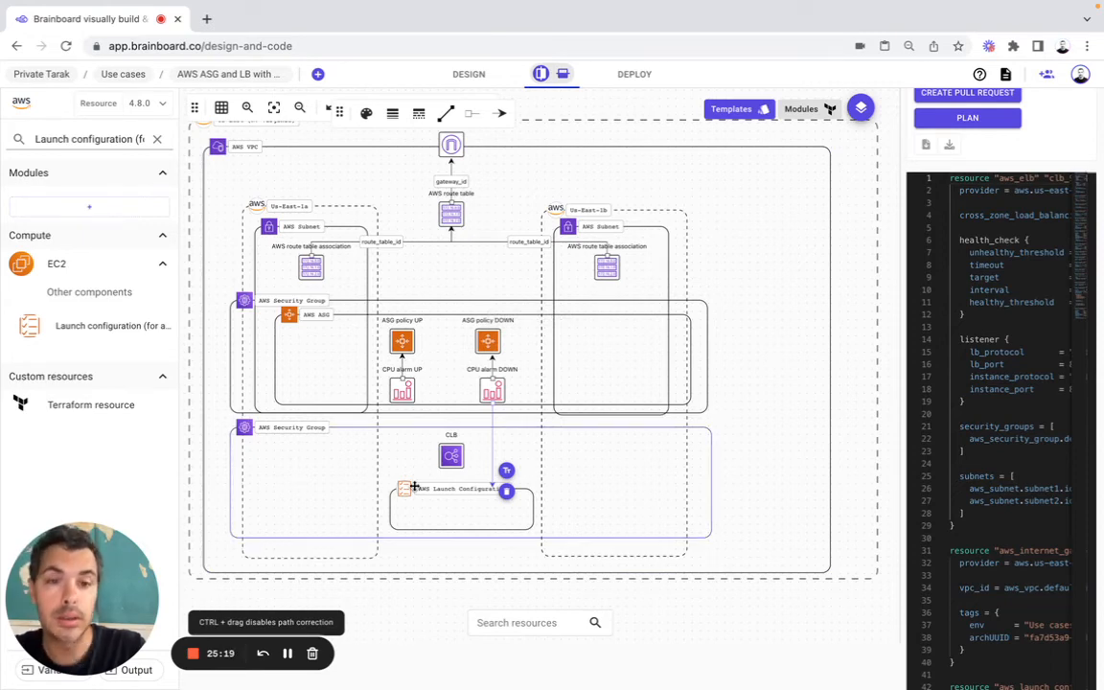
click(778, 461)
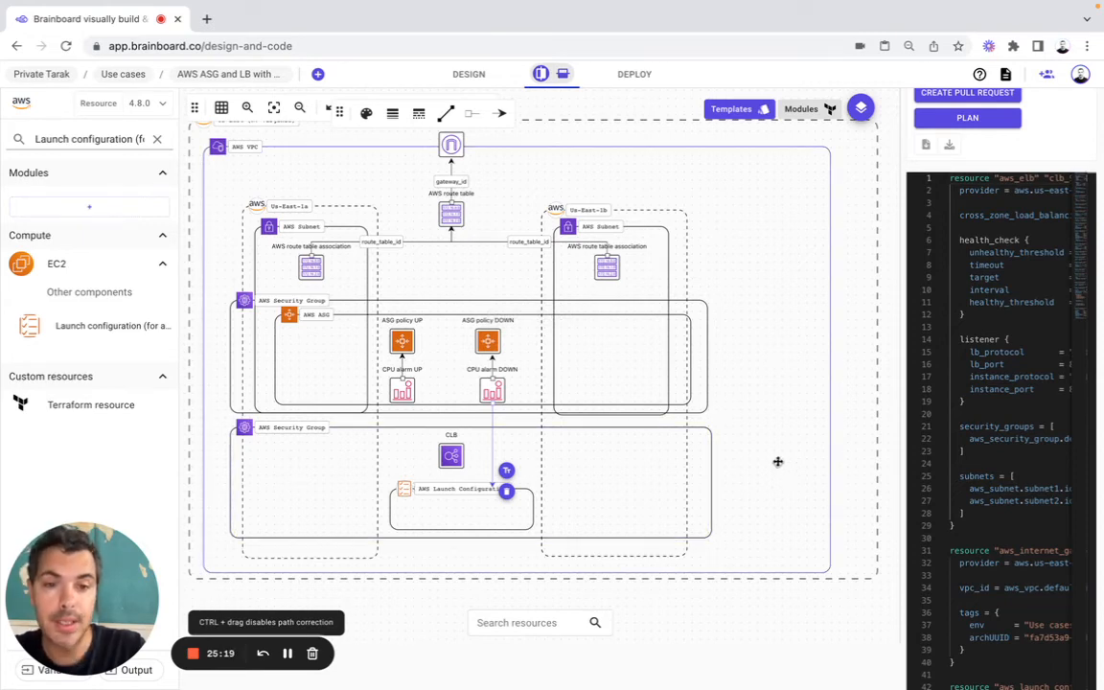
drag(831, 572, 756, 571)
click(853, 540)
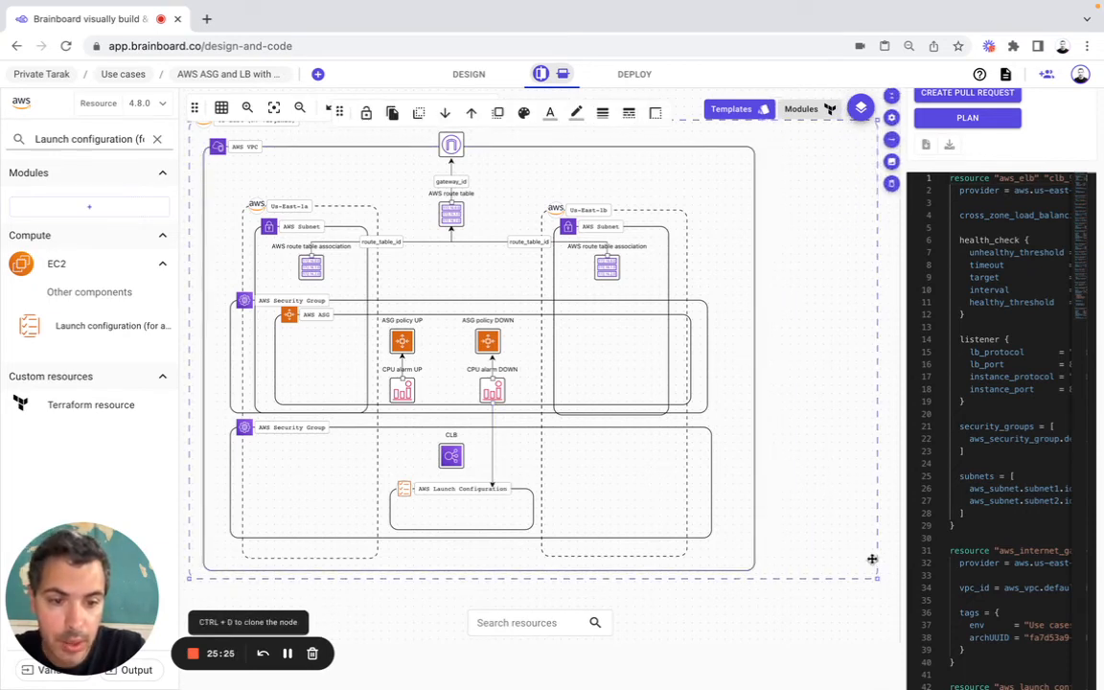
drag(877, 579, 790, 577)
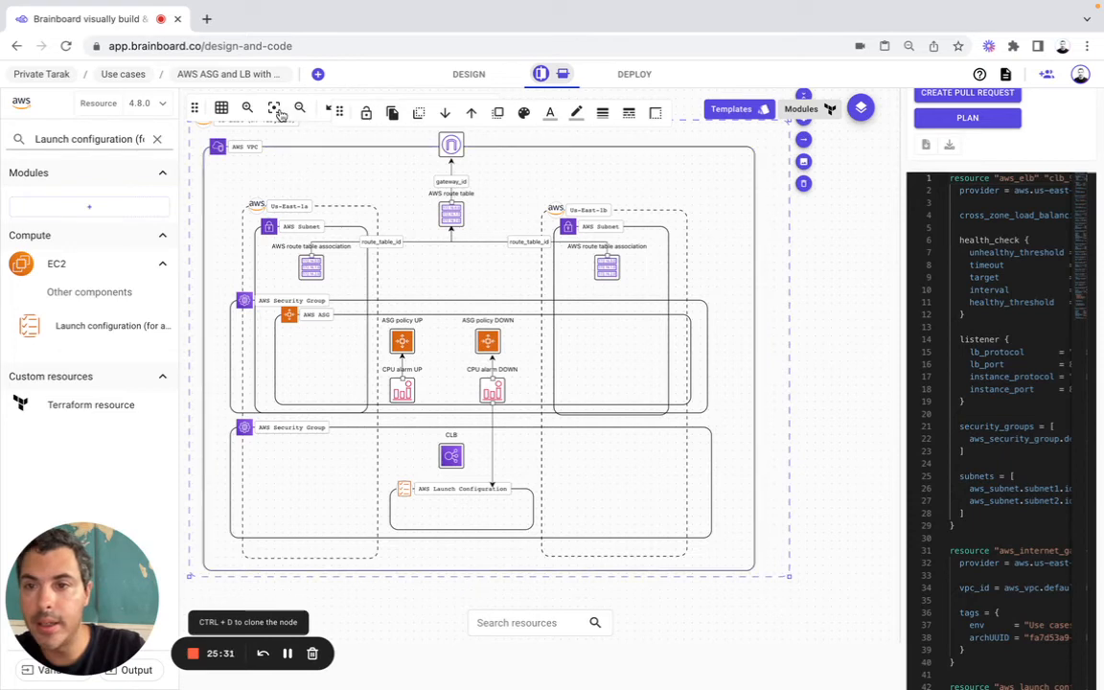
click(274, 107)
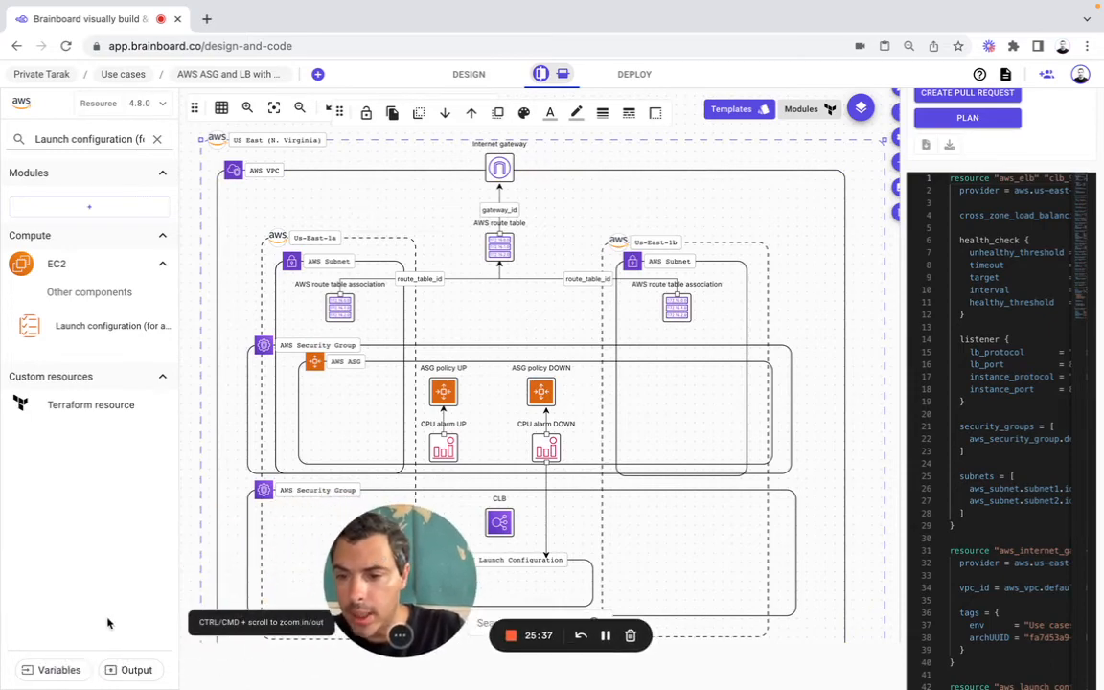
Step: Open the Terraform variables and define a variable named subnet1 with architecture scope
click(55, 668)
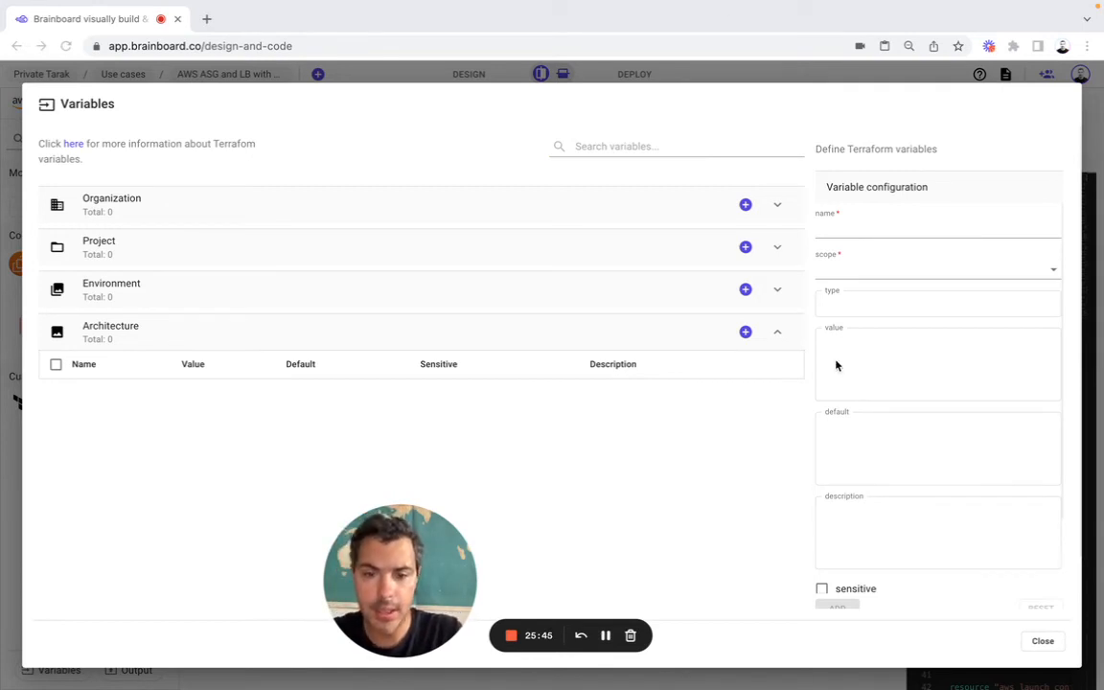
drag(381, 558, 54, 592)
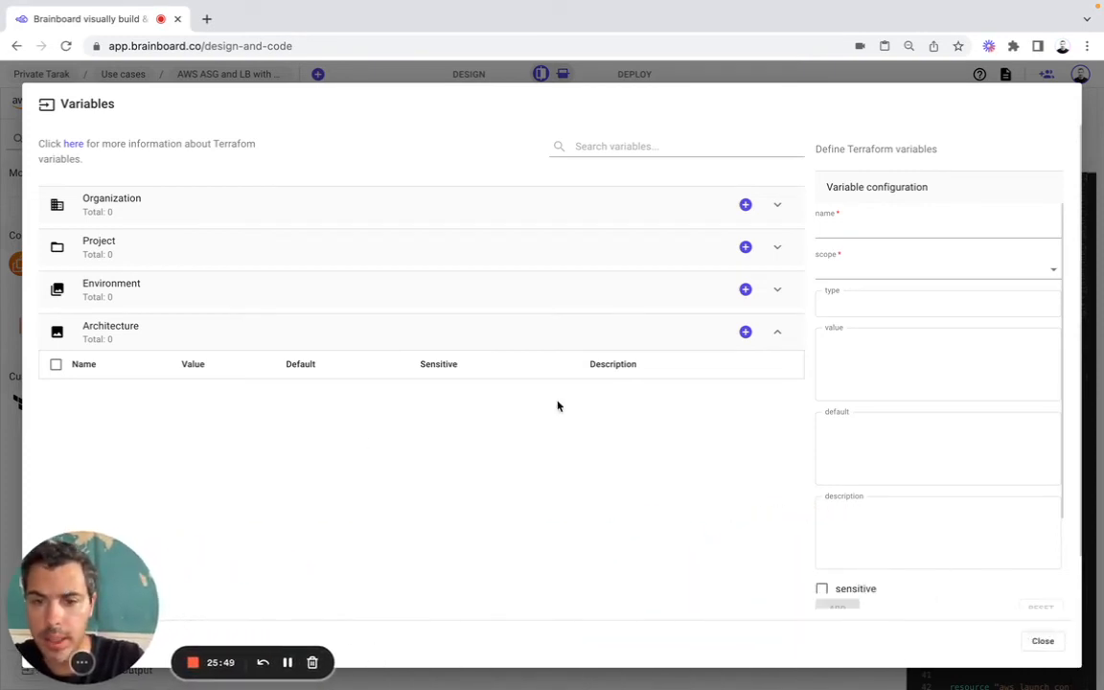
click(852, 222)
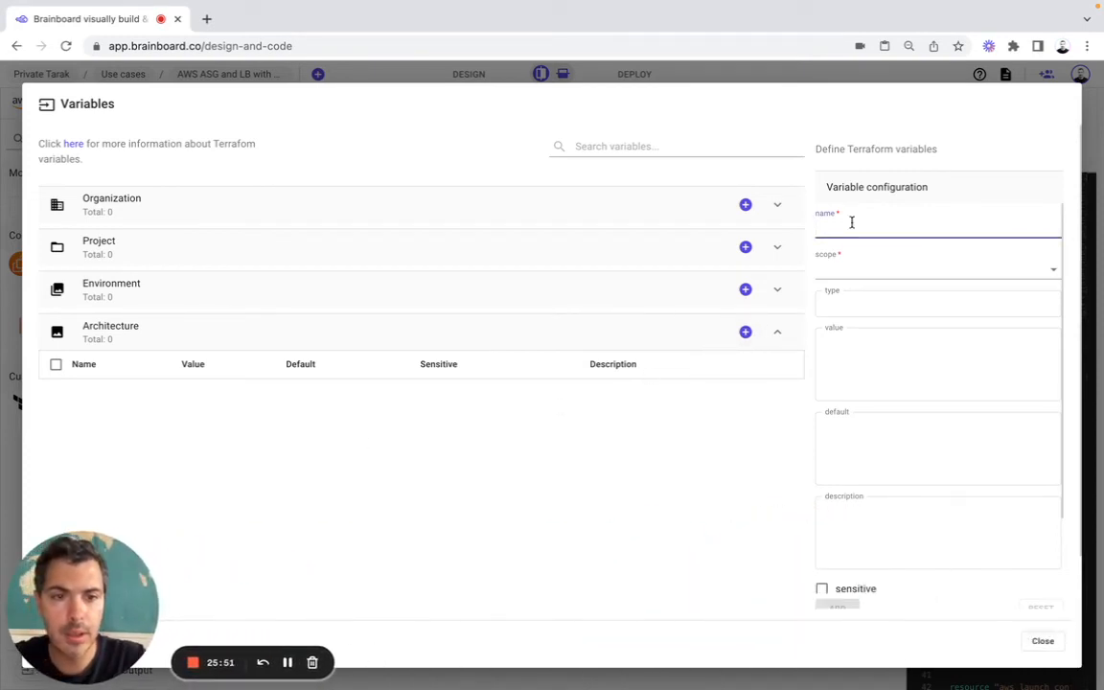
text(subnet1)
click(843, 270)
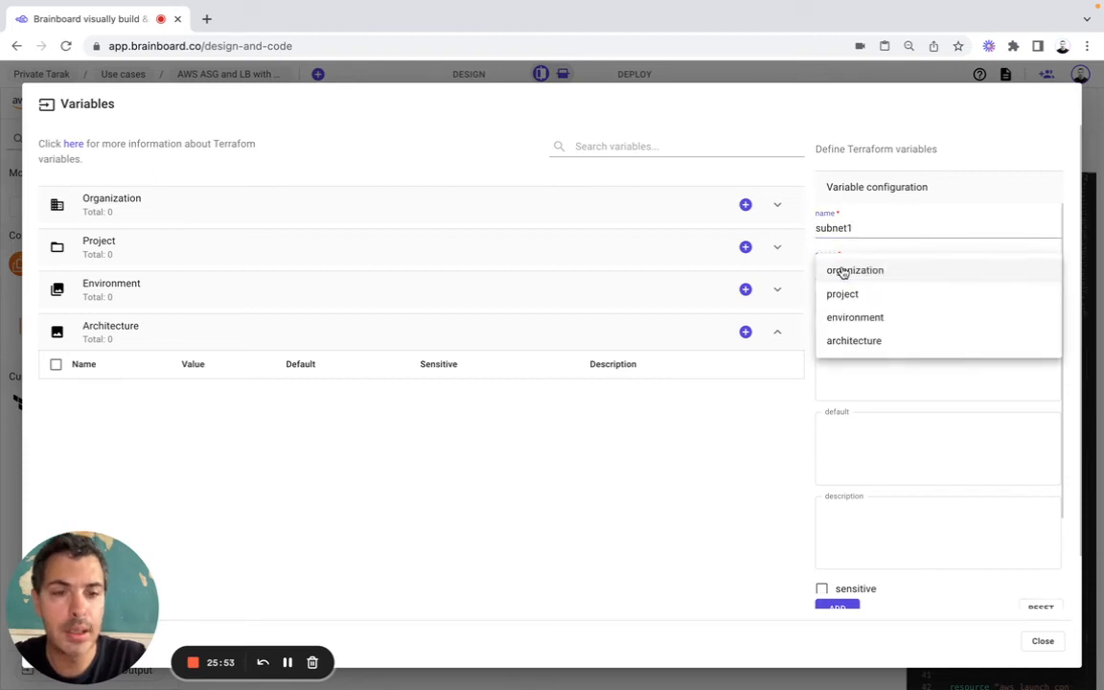
click(850, 339)
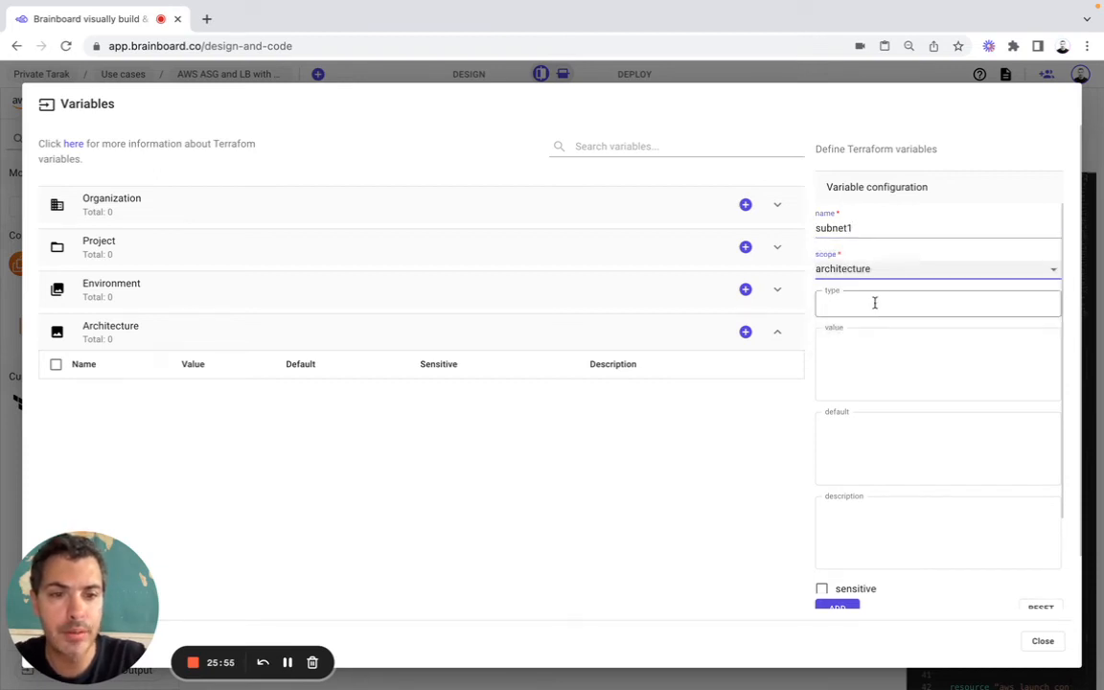
Step: Set the subnet1 variable's type to string and default to 10.0.1.0/24, and add it
click(874, 302)
text(s)
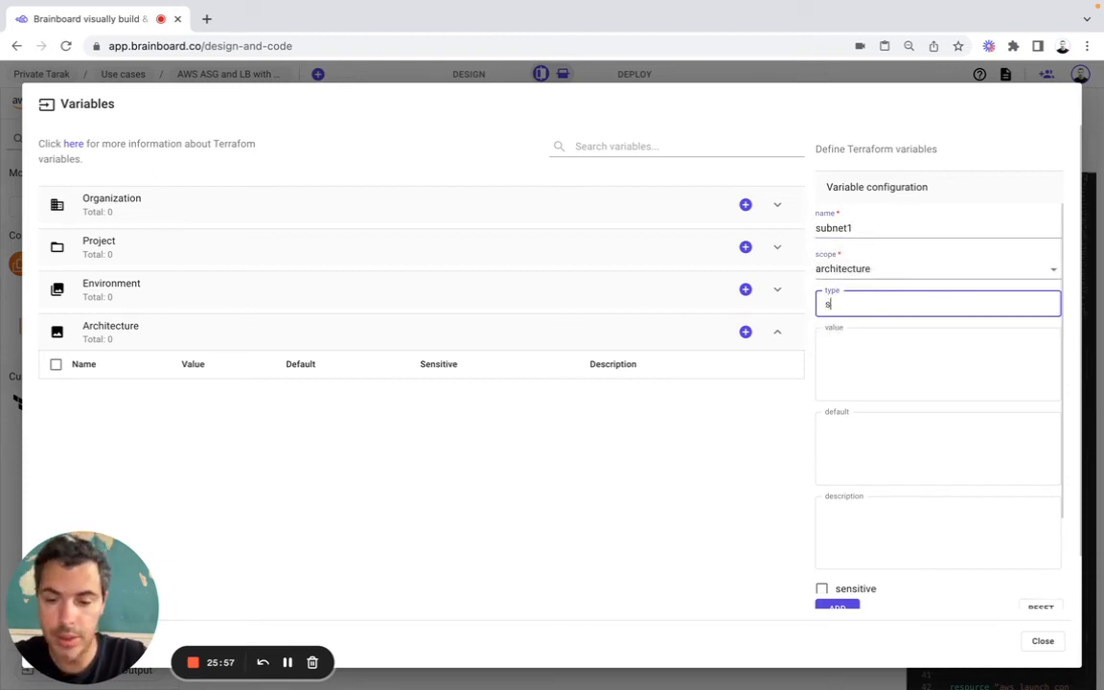
text(tring)
click(888, 445)
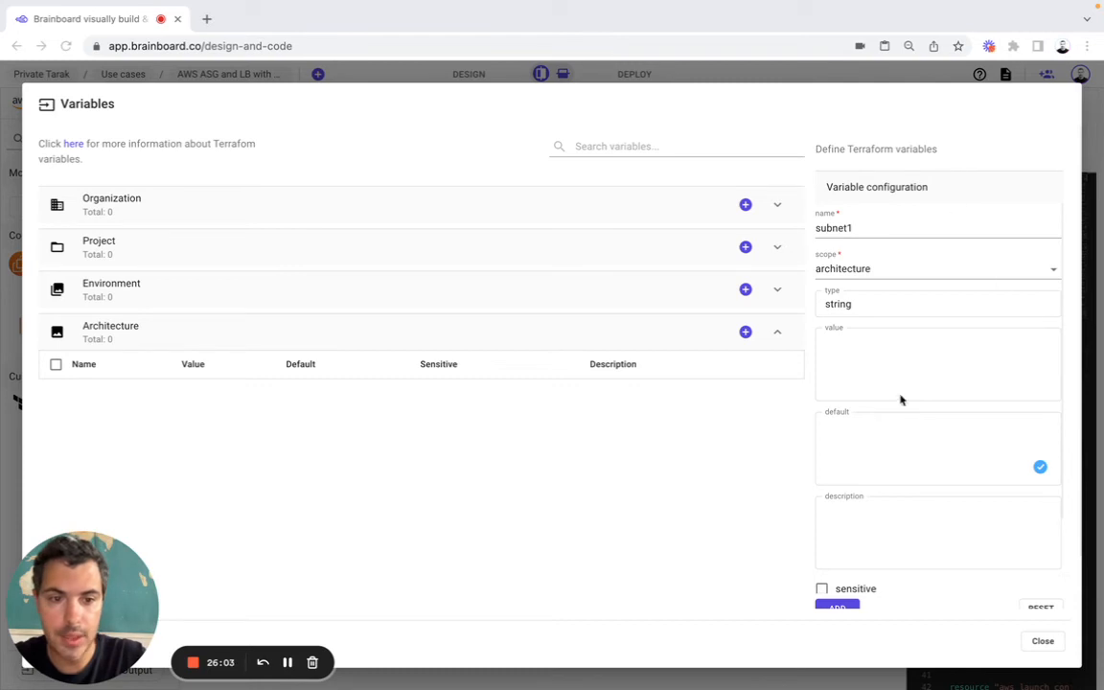
click(877, 434)
text(10.0.1.0/24)
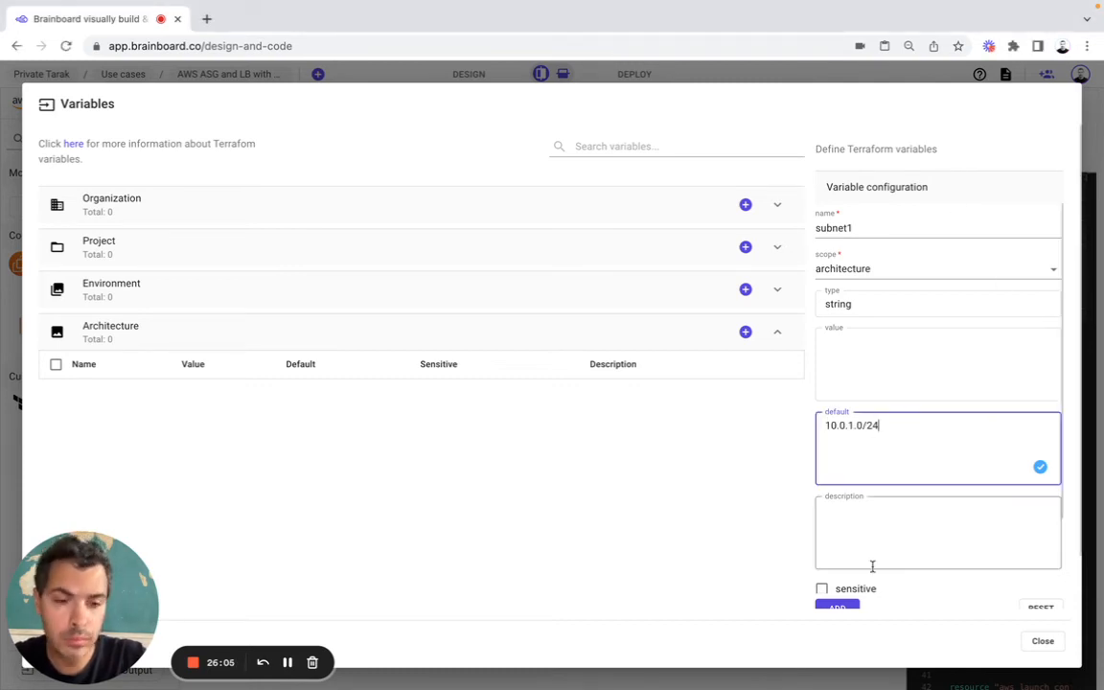
click(841, 606)
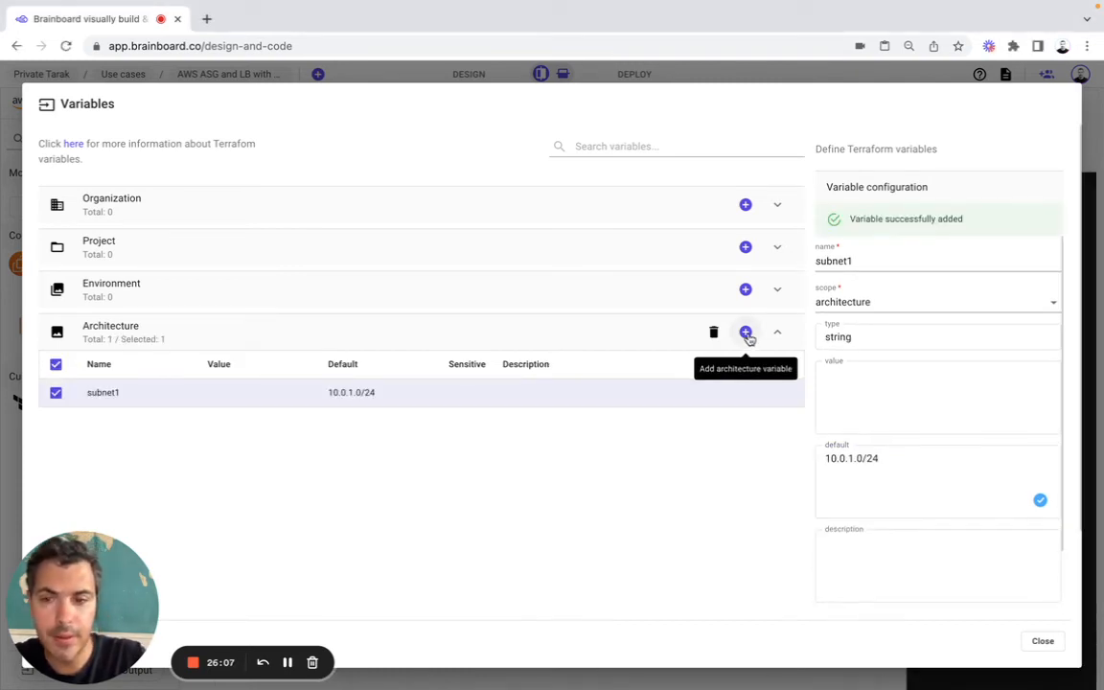
Step: Add an architecture variable named subnet2 with type string and default 10.0.2.0/24
click(745, 333)
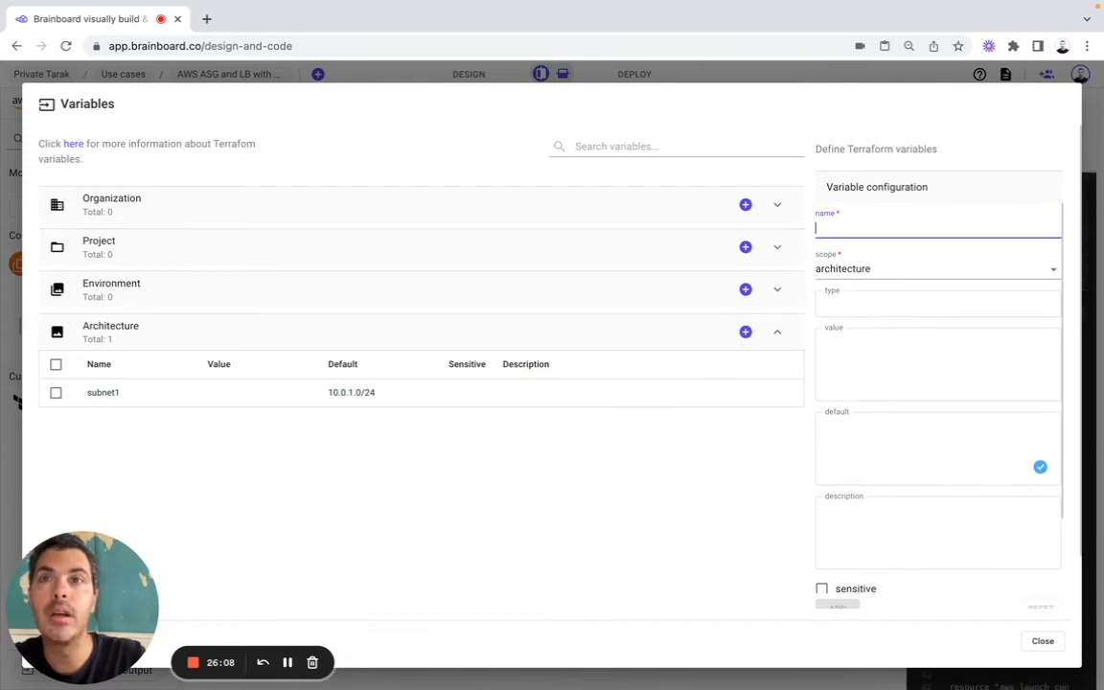
key(super+Tab)
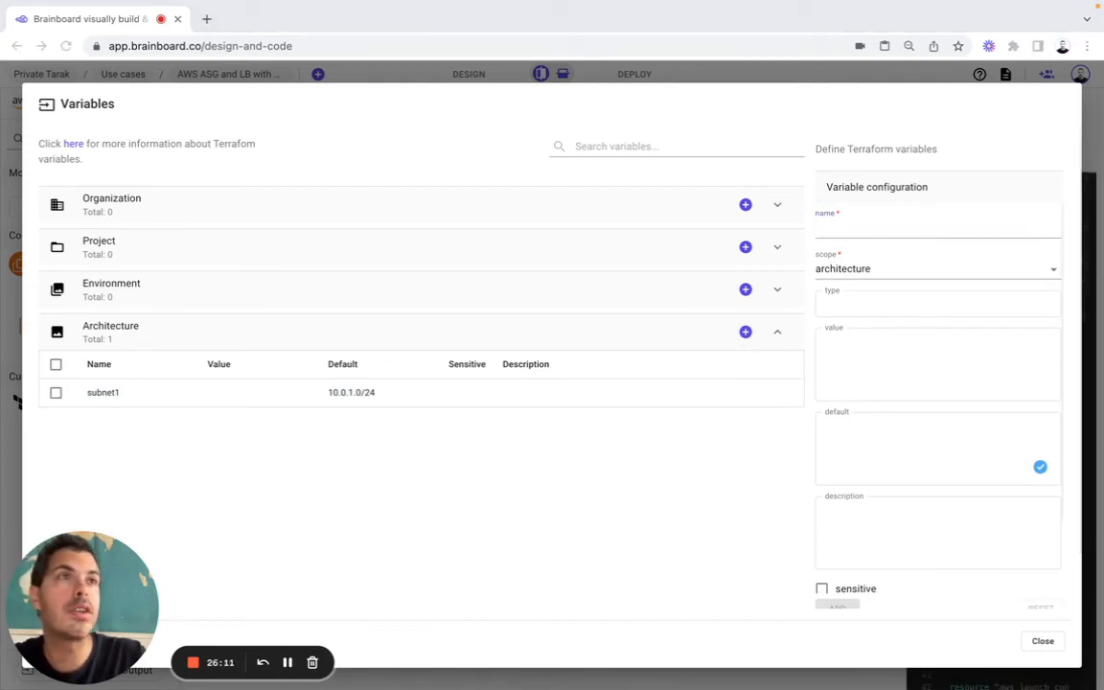
click(909, 229)
text(subnet2)
click(836, 299)
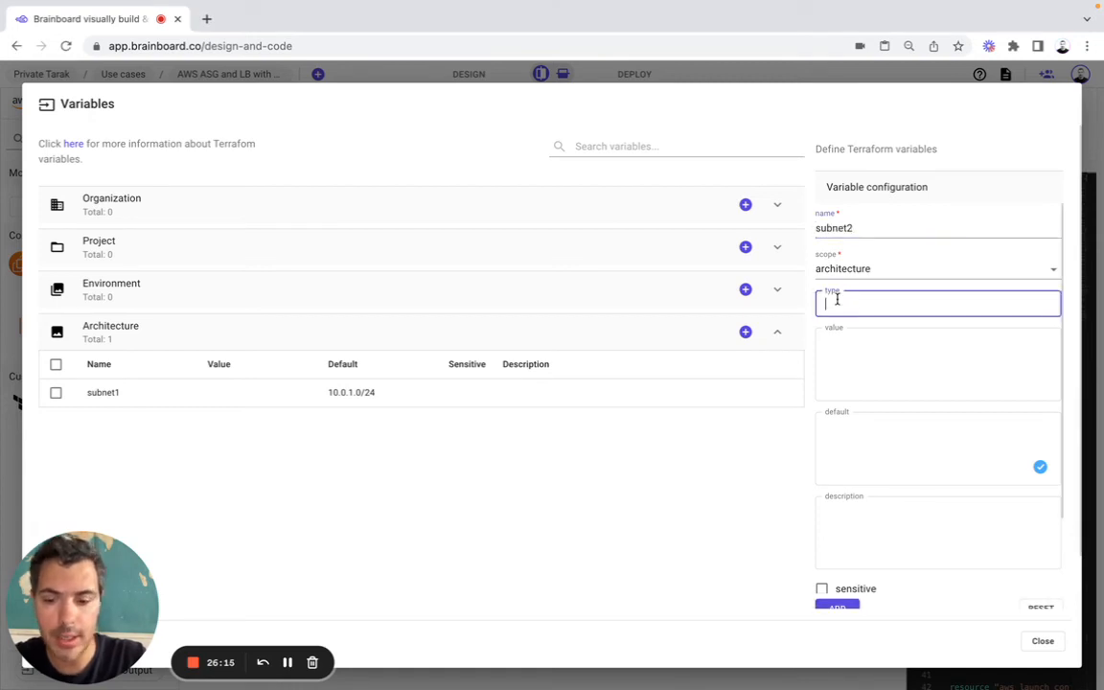
text(string)
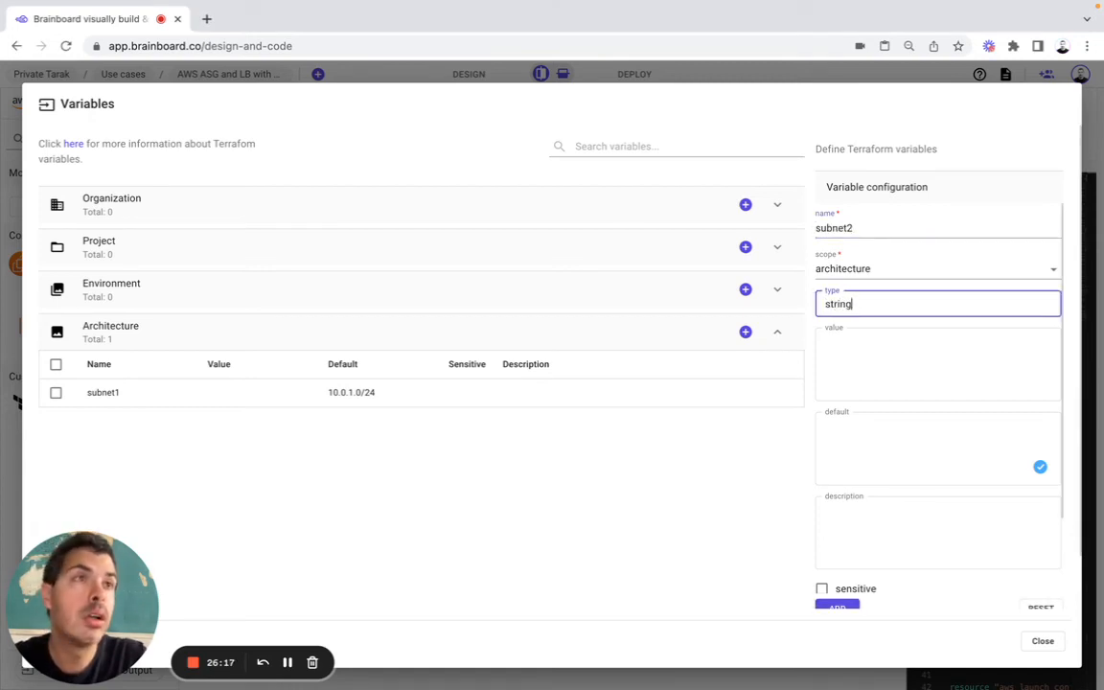
key(super+Tab)
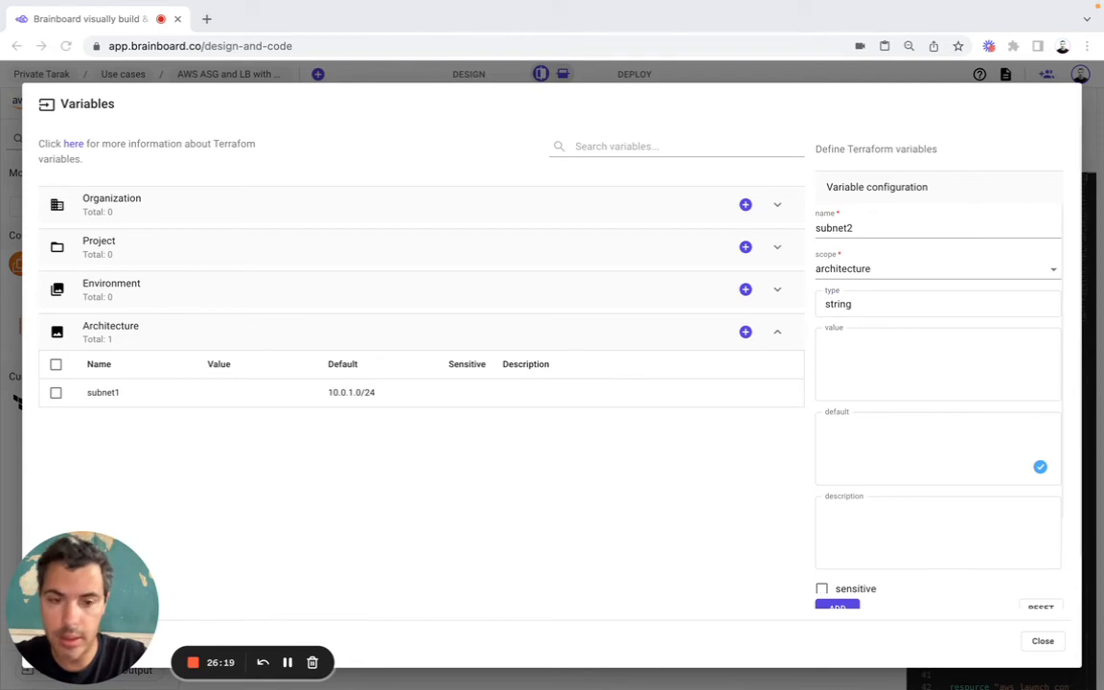
key(super+Tab)
click(902, 436)
text(10.0.2.0/24)
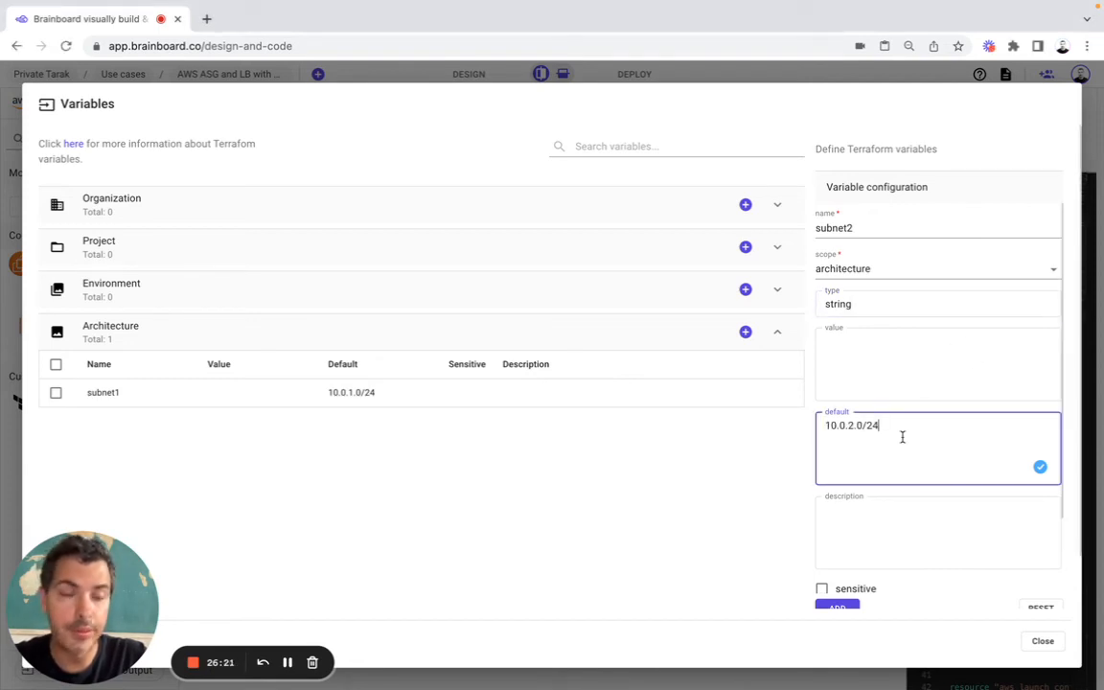
click(839, 606)
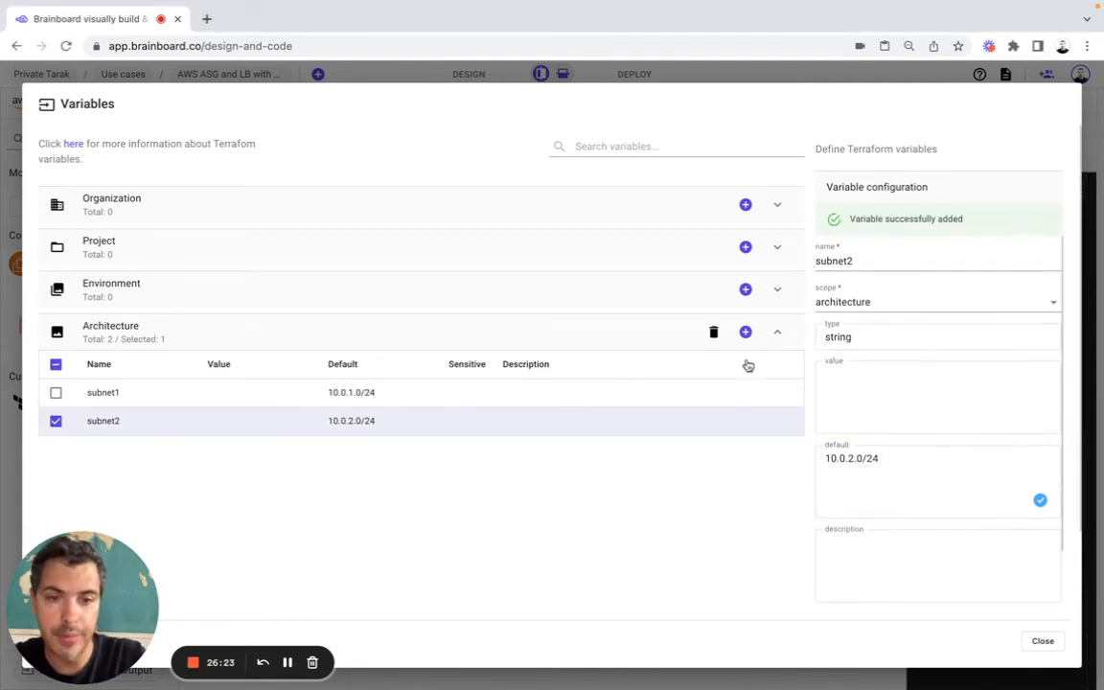
Step: Add an architecture variable named vpc_cidr with type string and default 10.0.0.0/16, and close the Terraform variables
click(745, 333)
key(super+Tab)
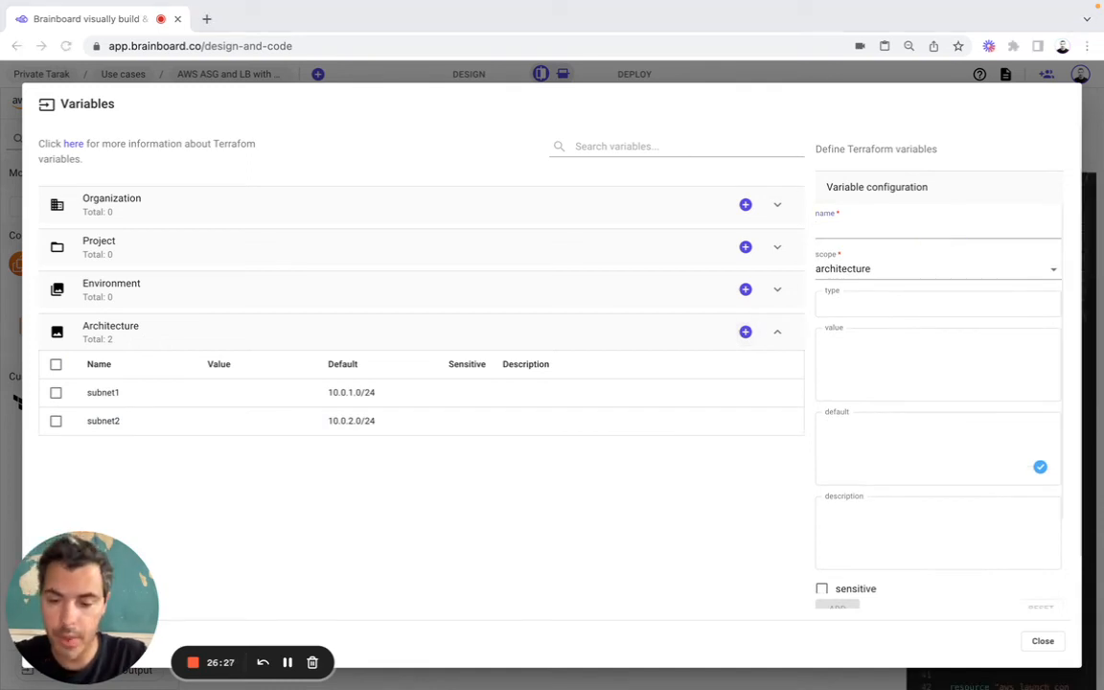
click(928, 229)
text(vpc_cidr)
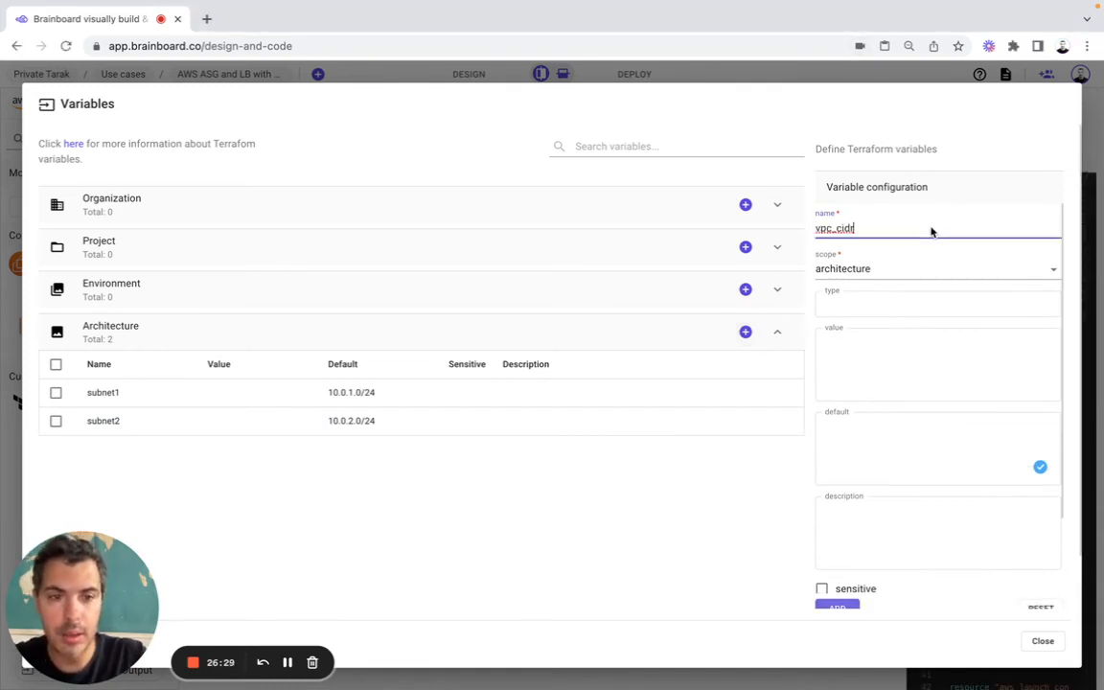
click(846, 300)
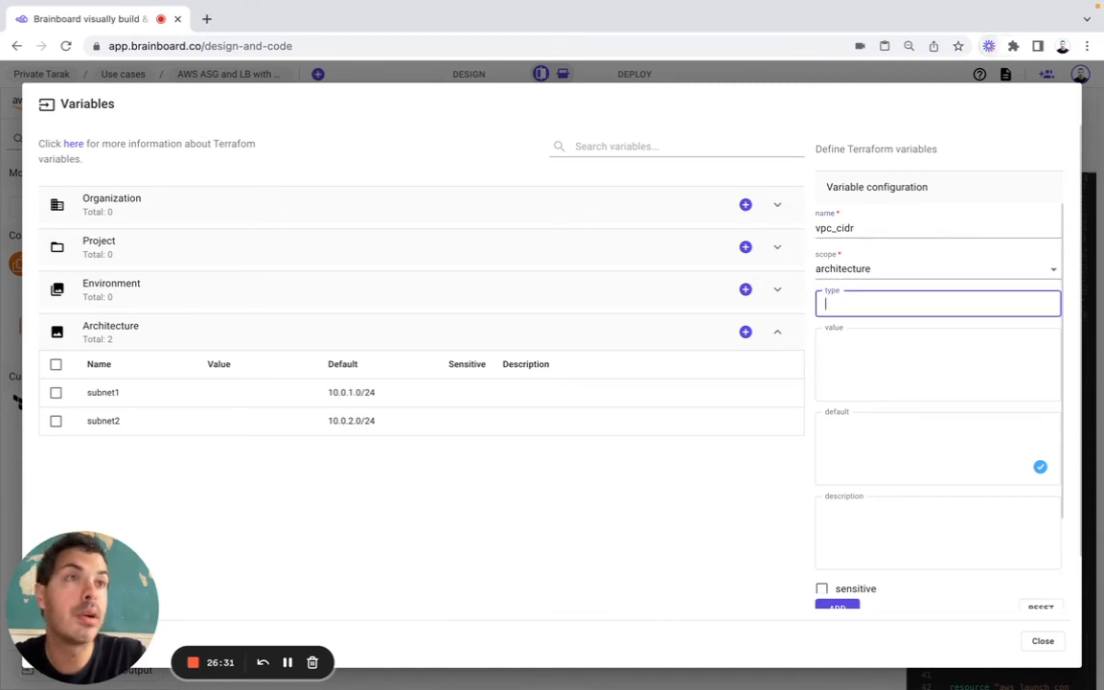
click(882, 302)
text(string)
click(868, 451)
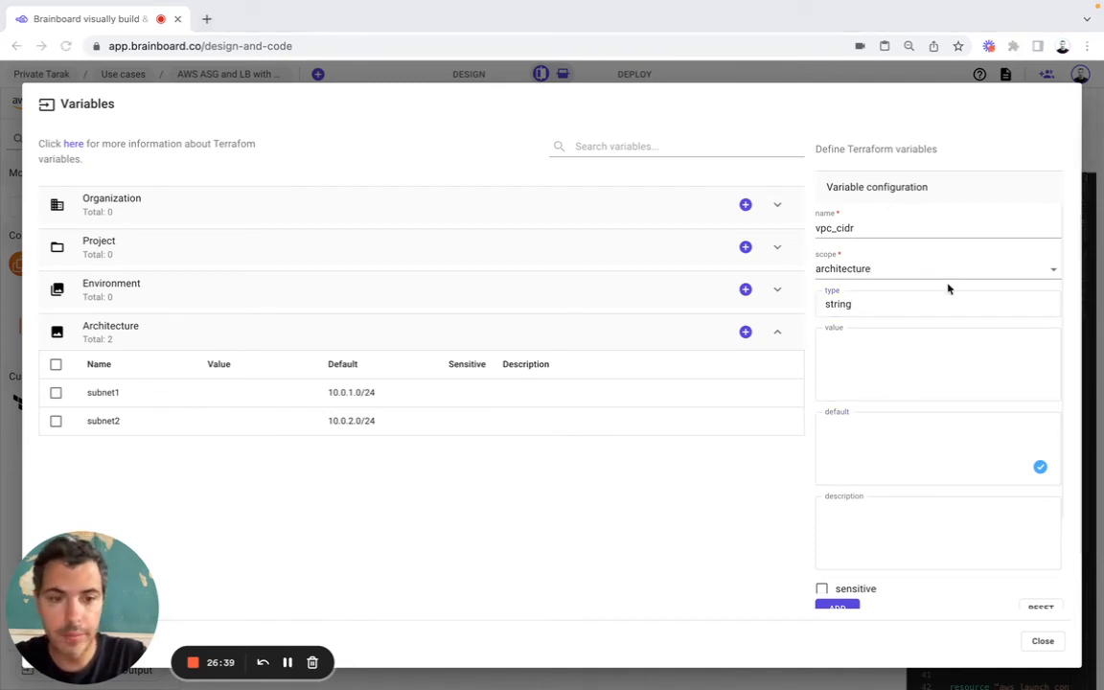
click(879, 439)
text(10.0.0.0/16)
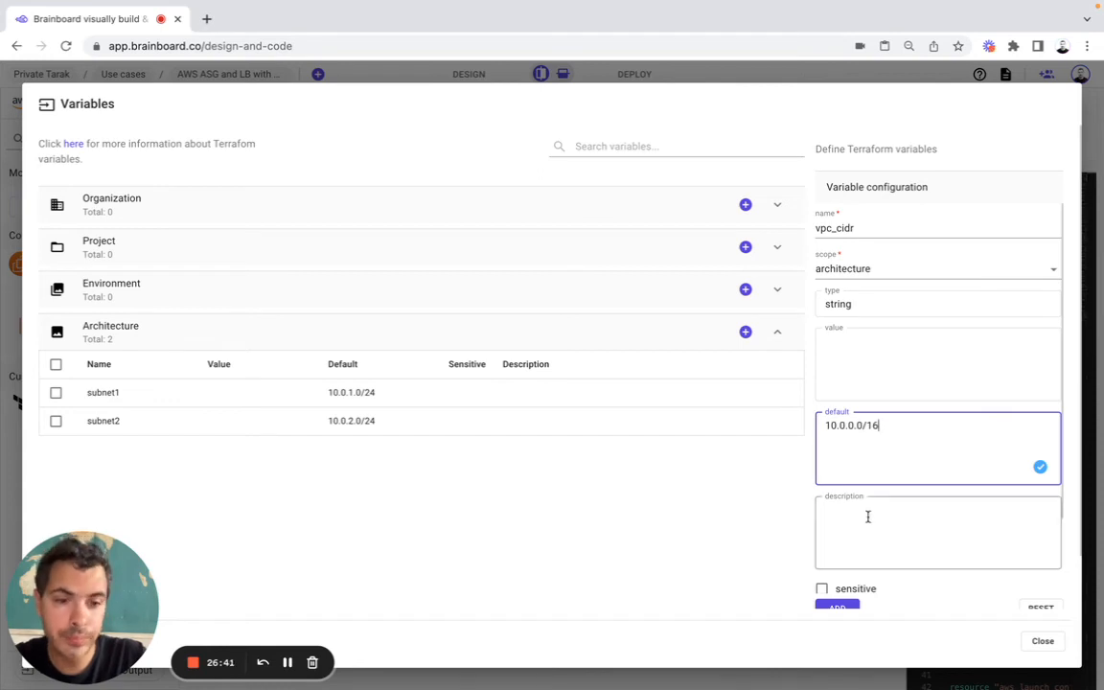
click(843, 605)
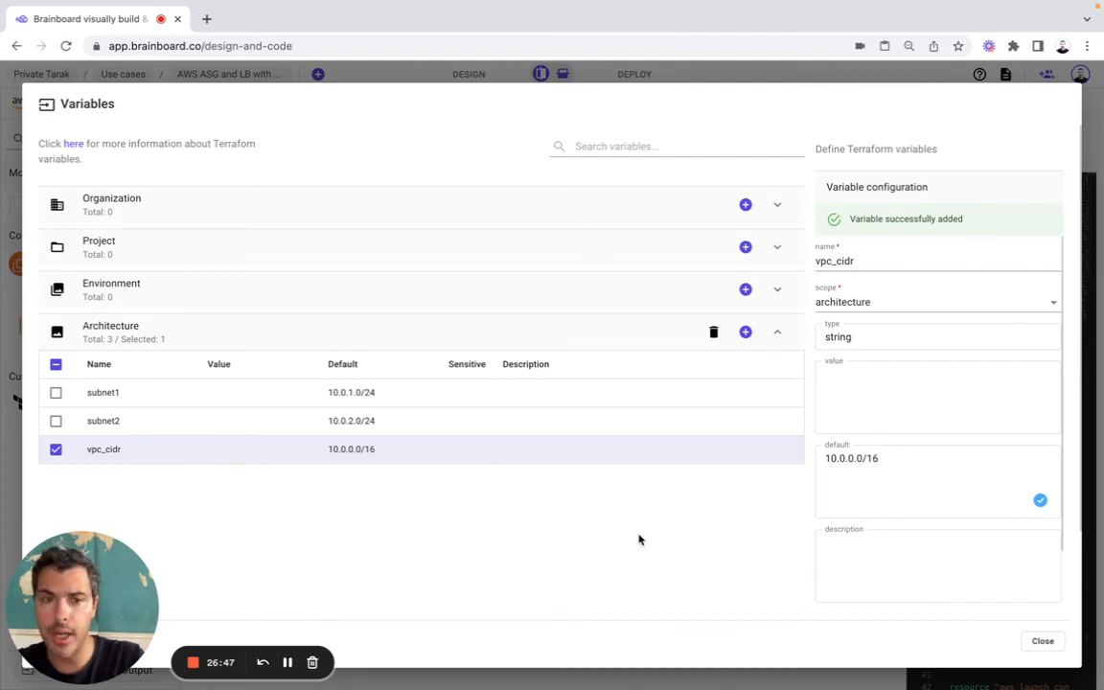
click(1042, 640)
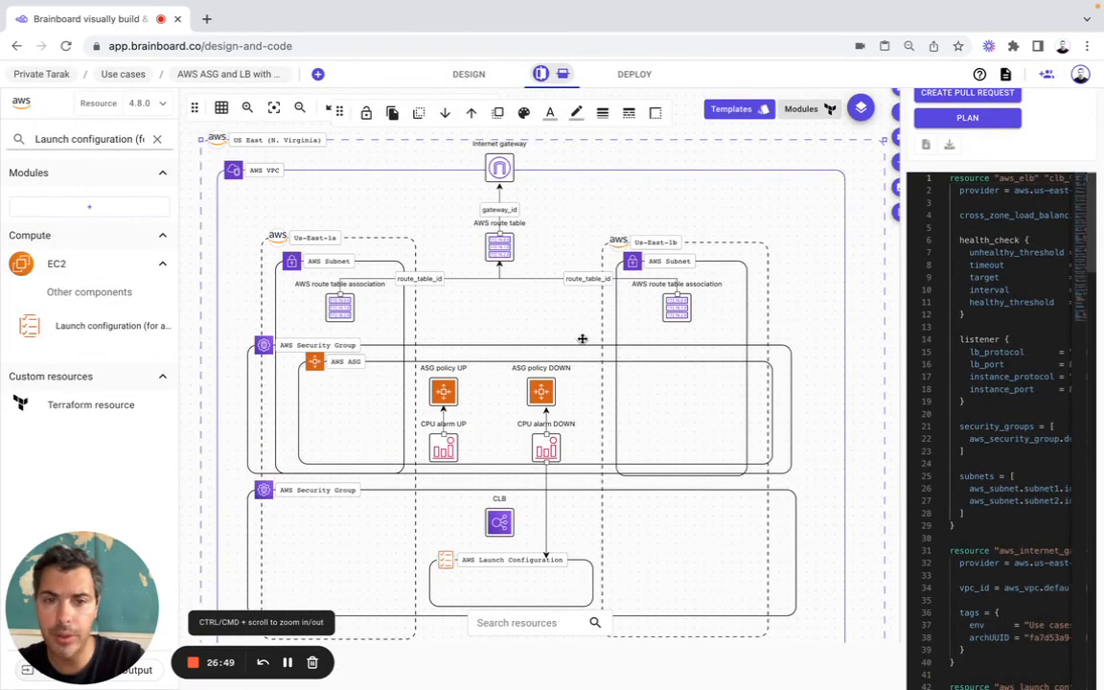
Step: Clear the launch configuration search so the full Terraform resource catalogue is listed
click(274, 111)
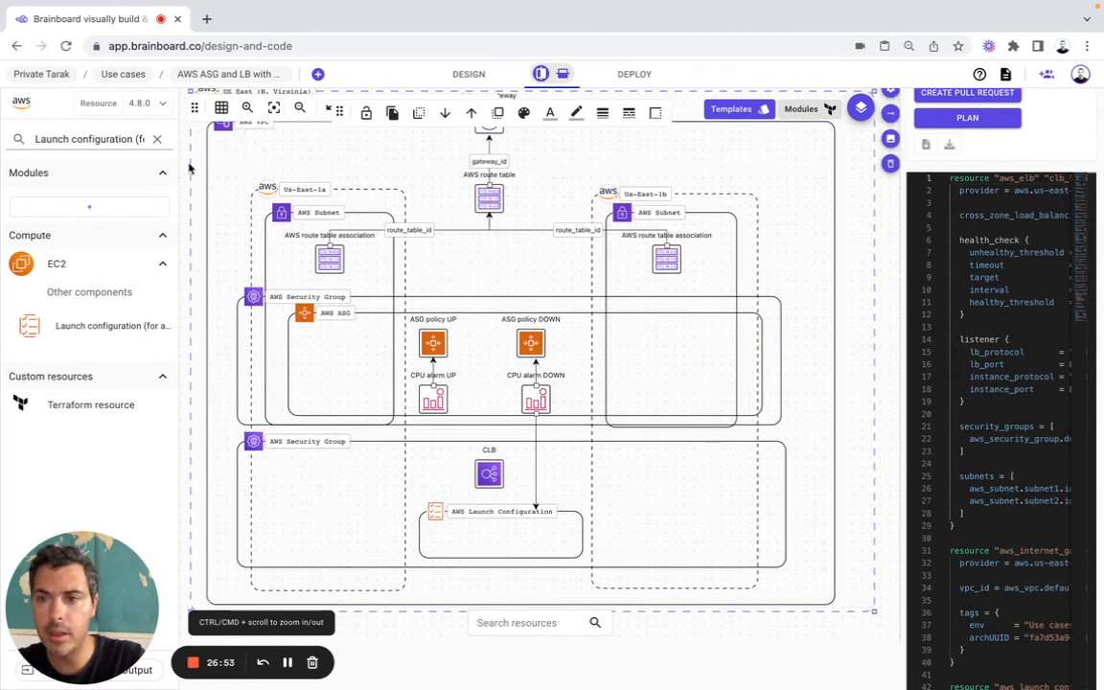
click(157, 139)
scroll(187, 168, up, 1)
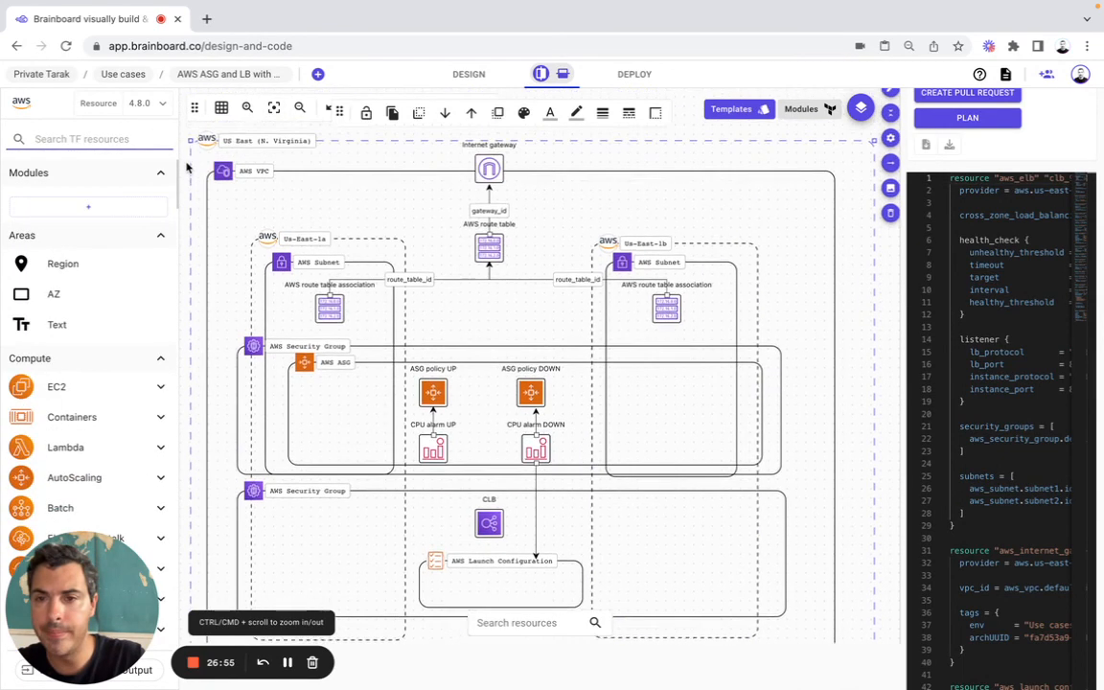
scroll(186, 168, down, 1)
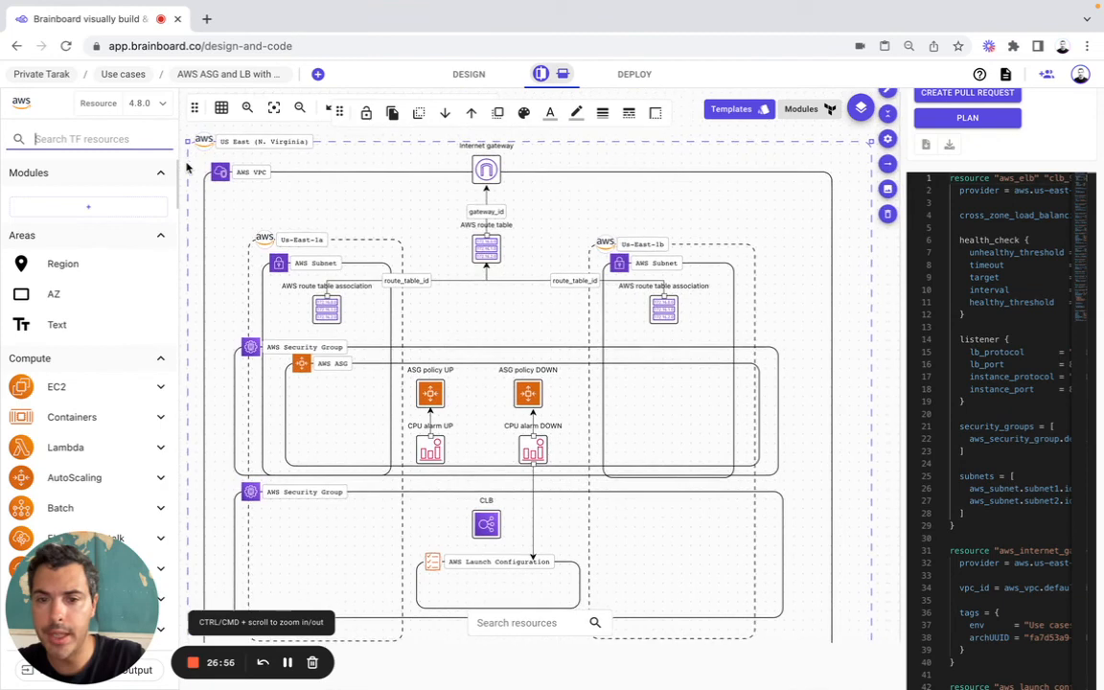
Step: Widen the Terraform code pane beside the diagram and fit the whole architecture in the remaining canvas
click(903, 297)
click(927, 292)
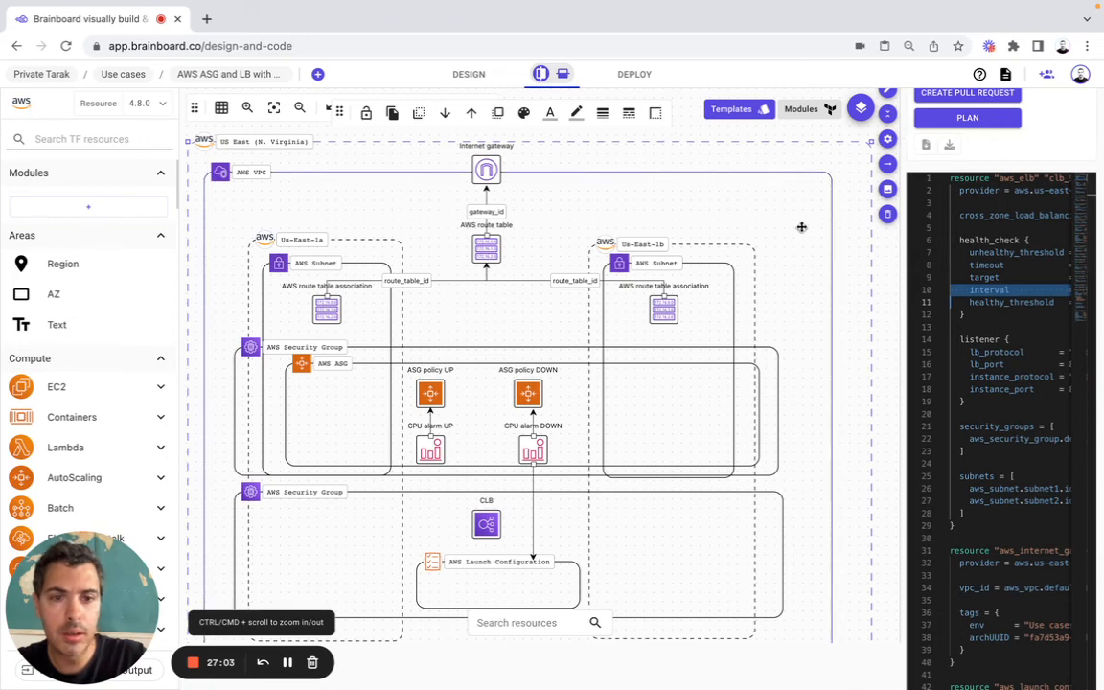
click(887, 374)
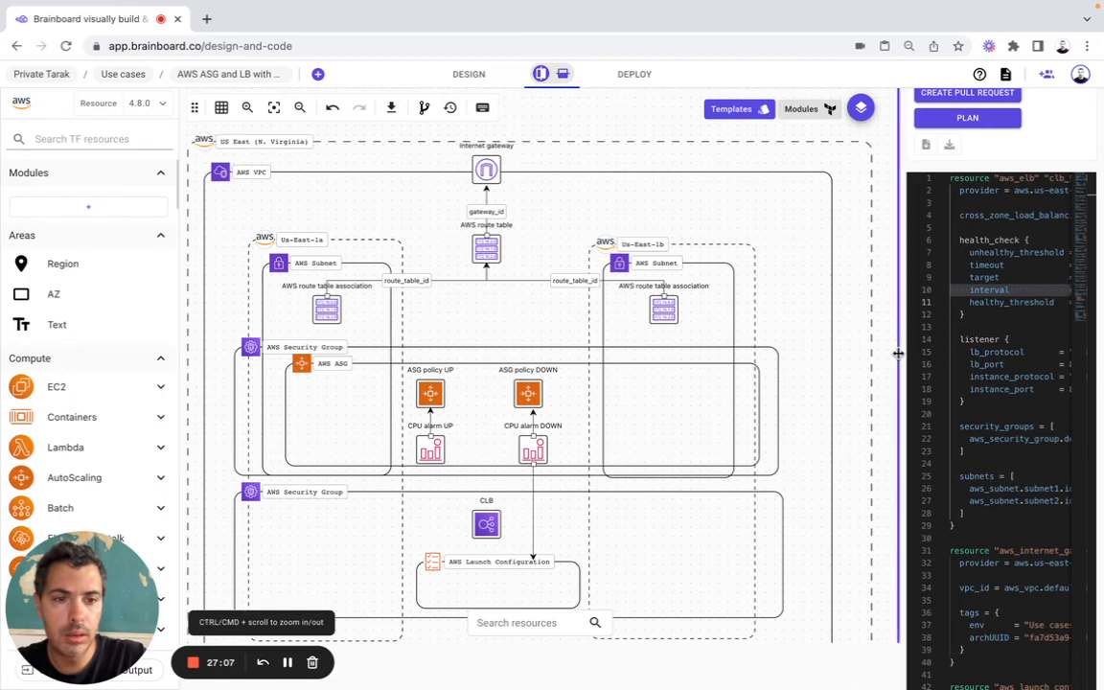
drag(902, 355, 709, 362)
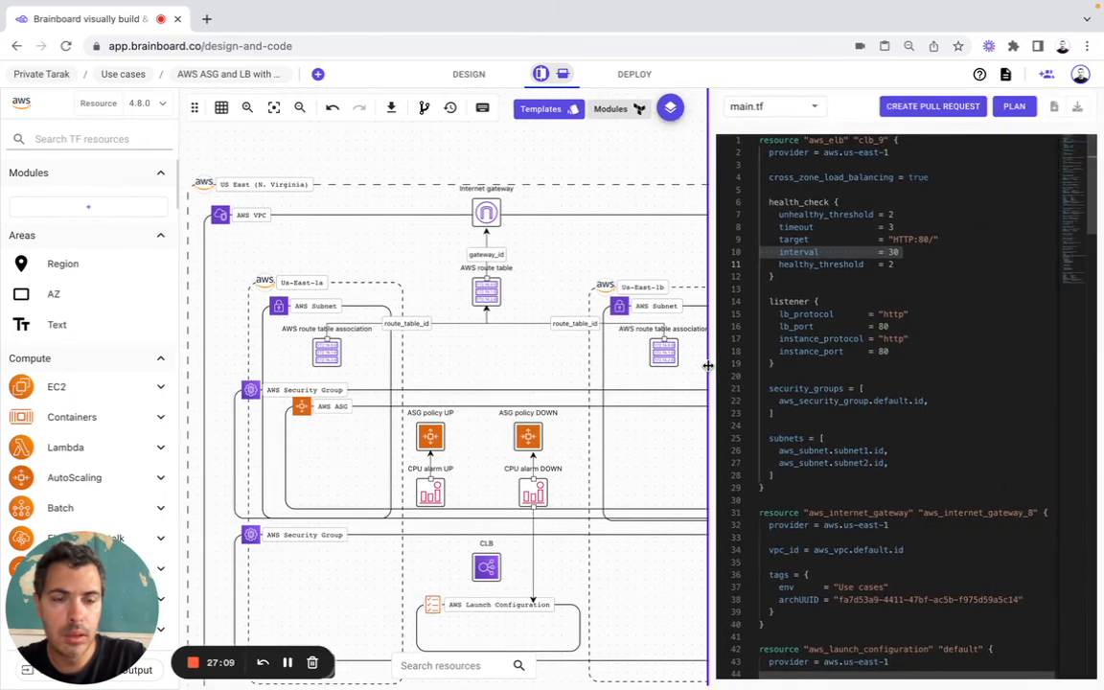
scroll(891, 319, down, 10)
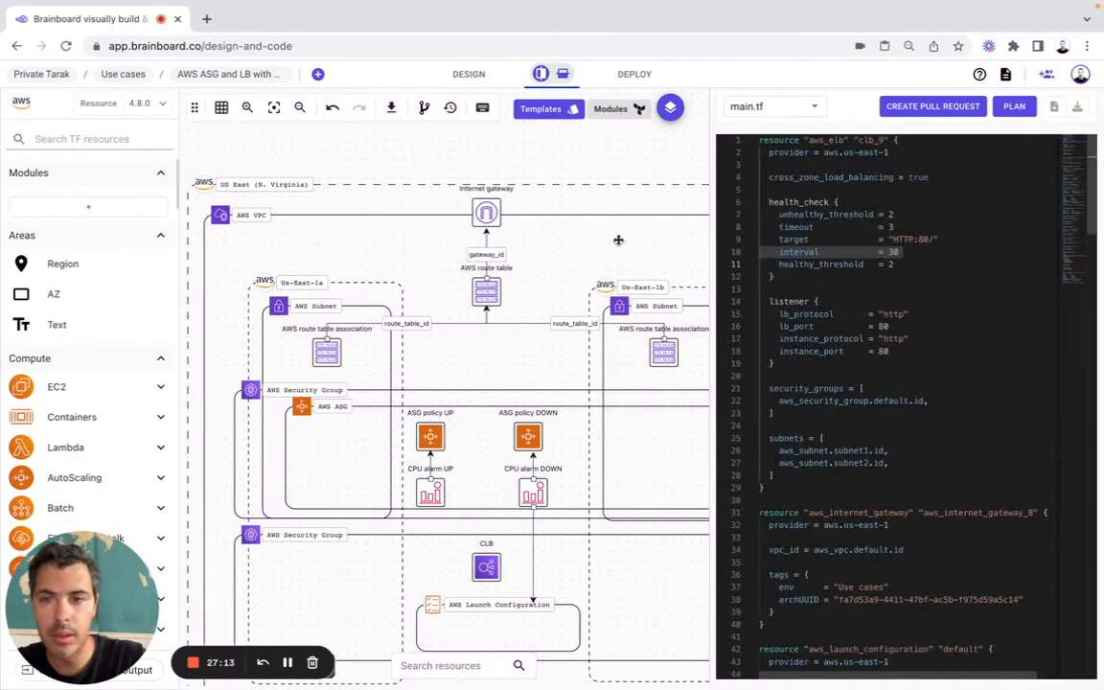
click(274, 110)
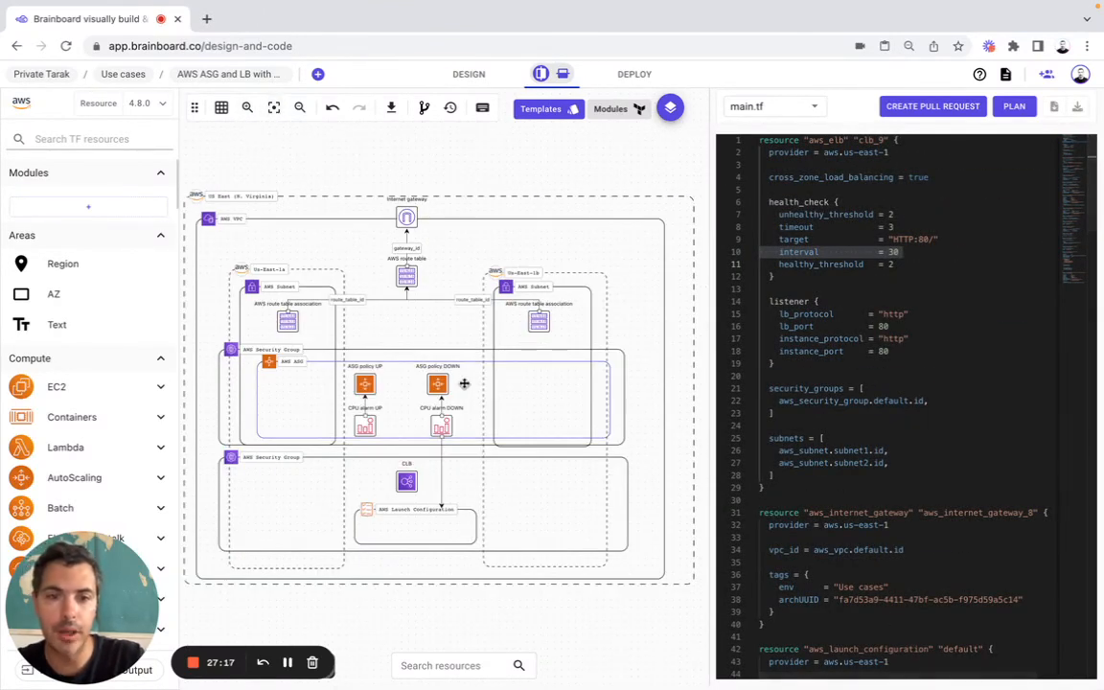
Step: Open the deployment settings and review the Git services available for the repository integration
click(287, 664)
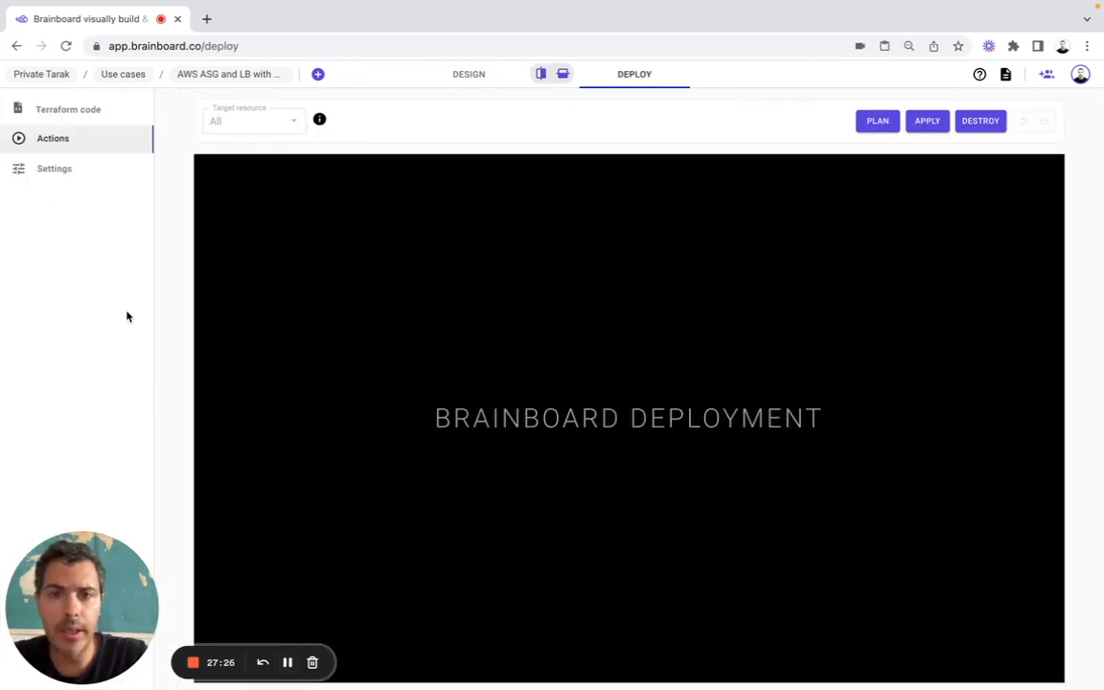
click(70, 179)
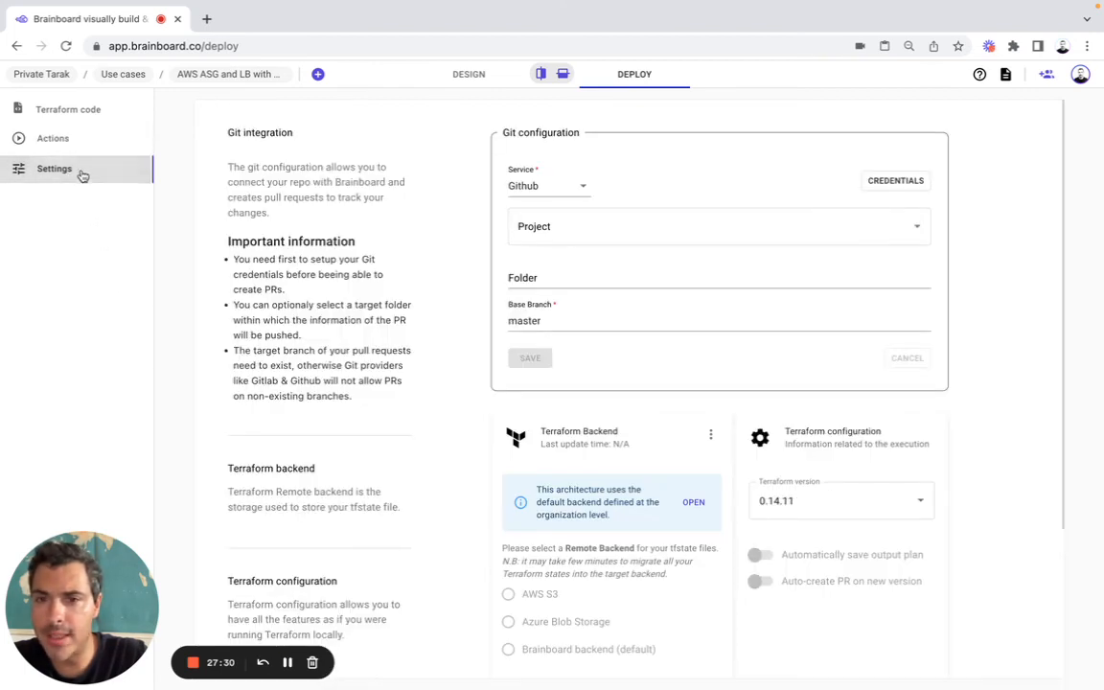
click(535, 187)
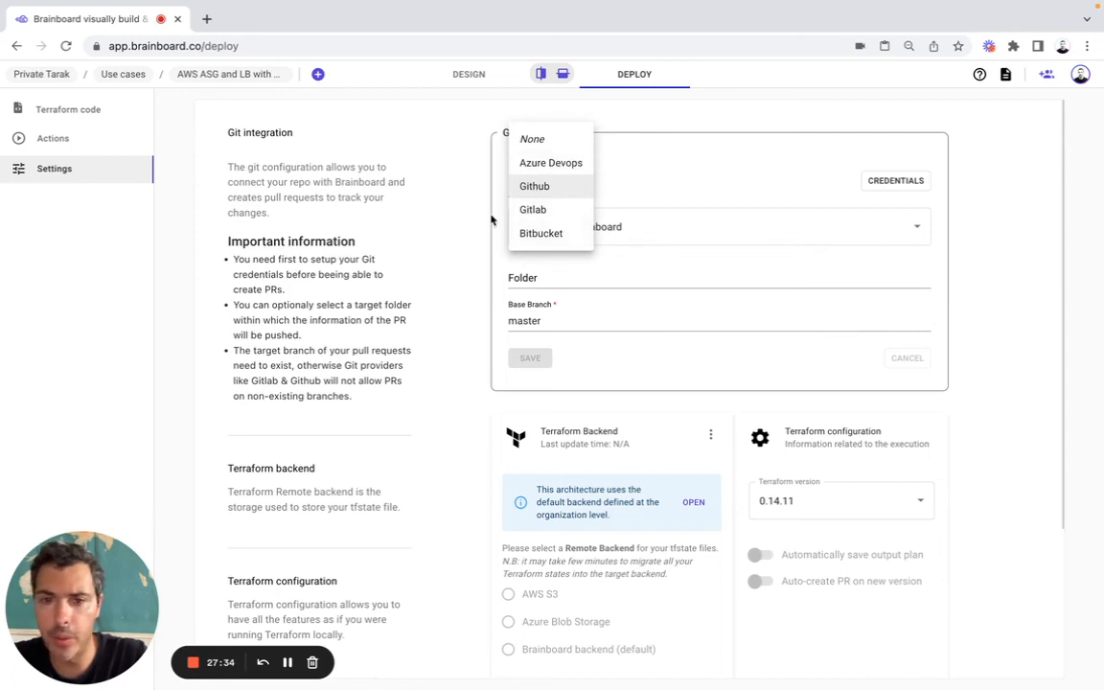
click(443, 198)
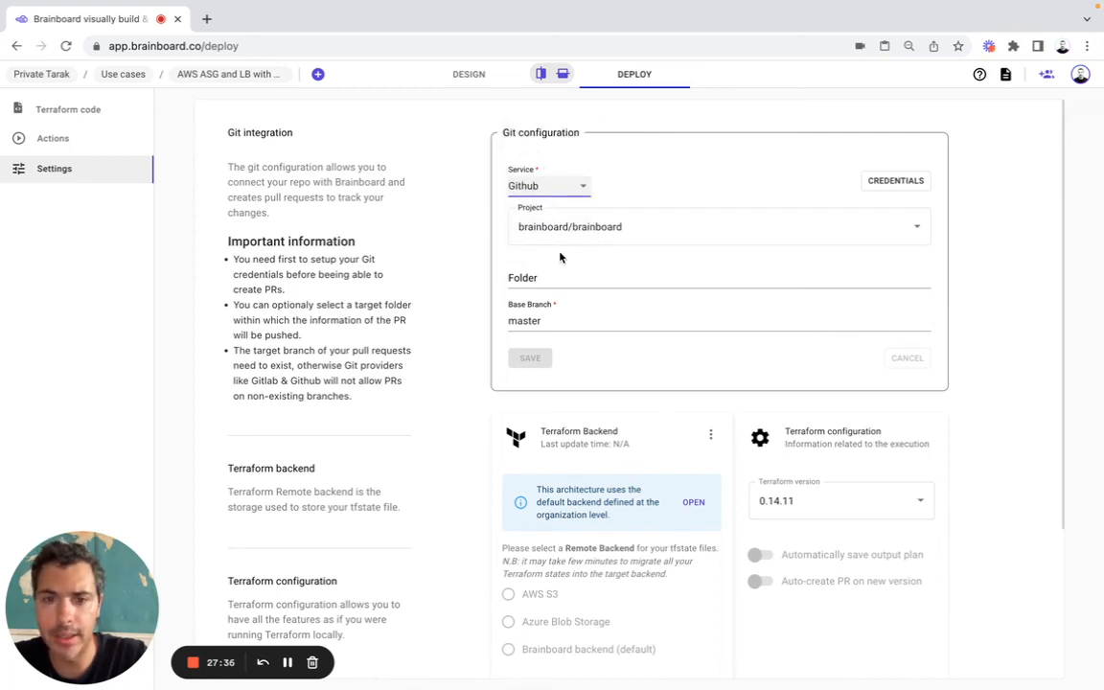
Step: Create a pull request from the architecture's Terraform code with the description "Use case"
click(105, 109)
click(899, 118)
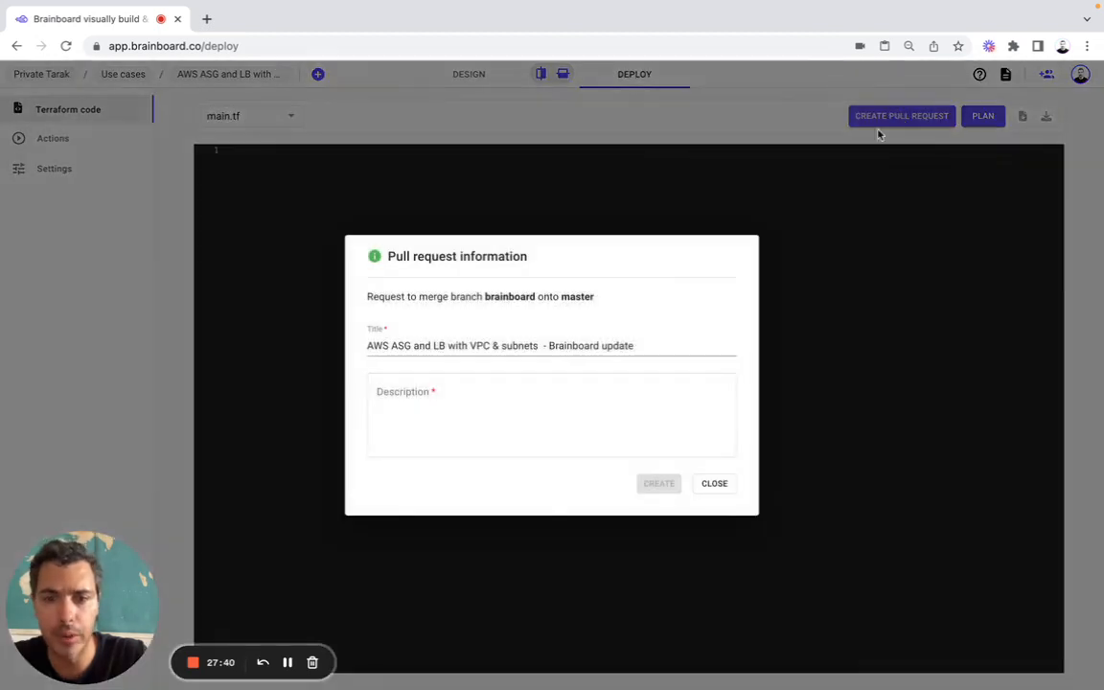
click(548, 394)
text(Use case)
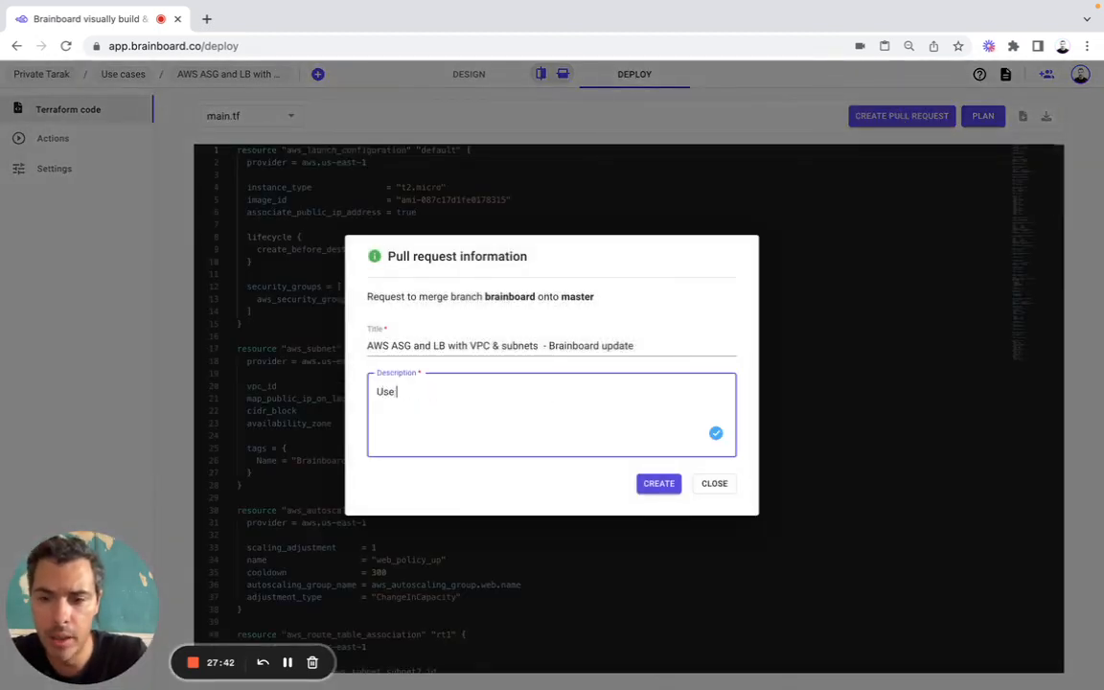
click(663, 489)
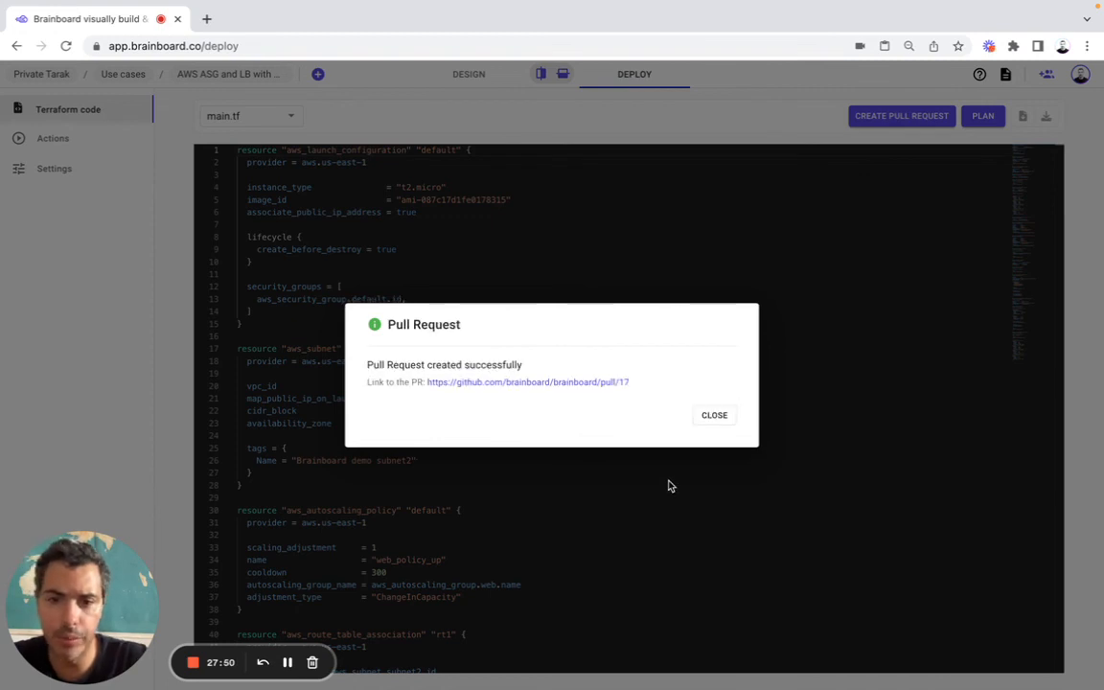
Step: Open the created pull request on GitHub and examine its description and the changed Terraform files
click(596, 383)
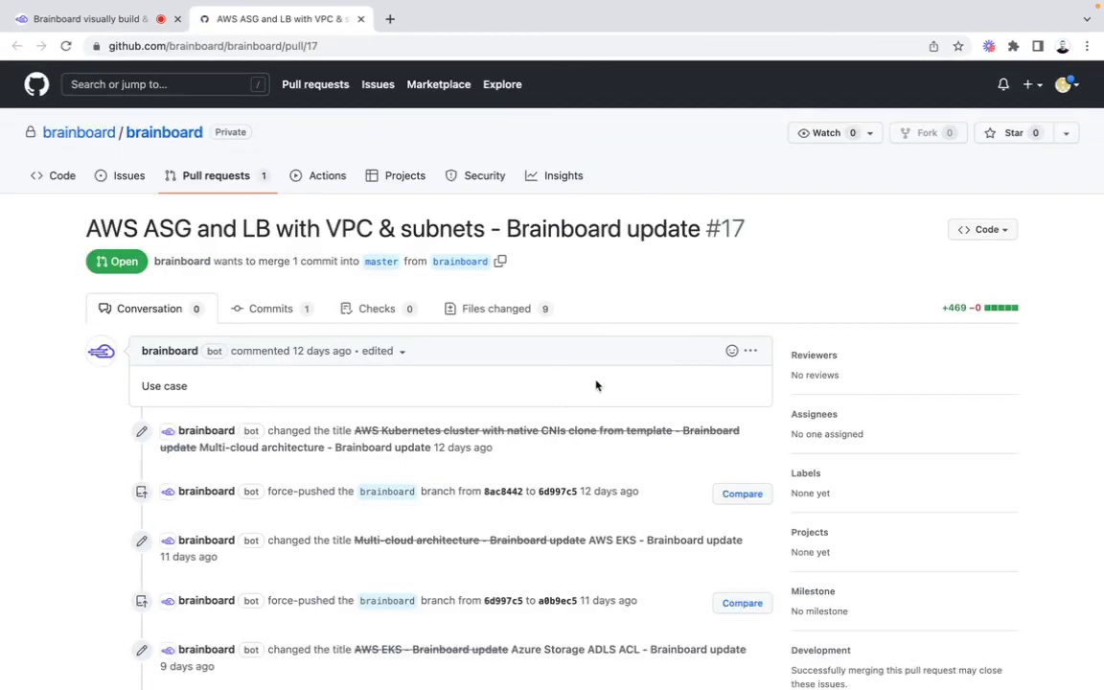
drag(157, 384, 200, 382)
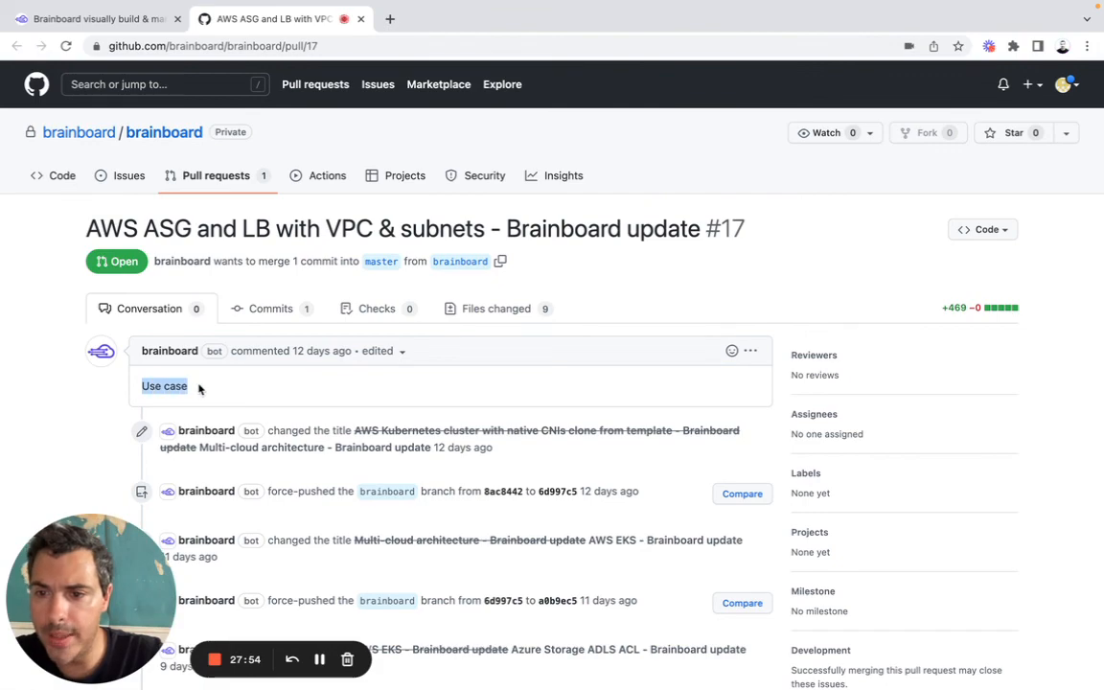
click(474, 311)
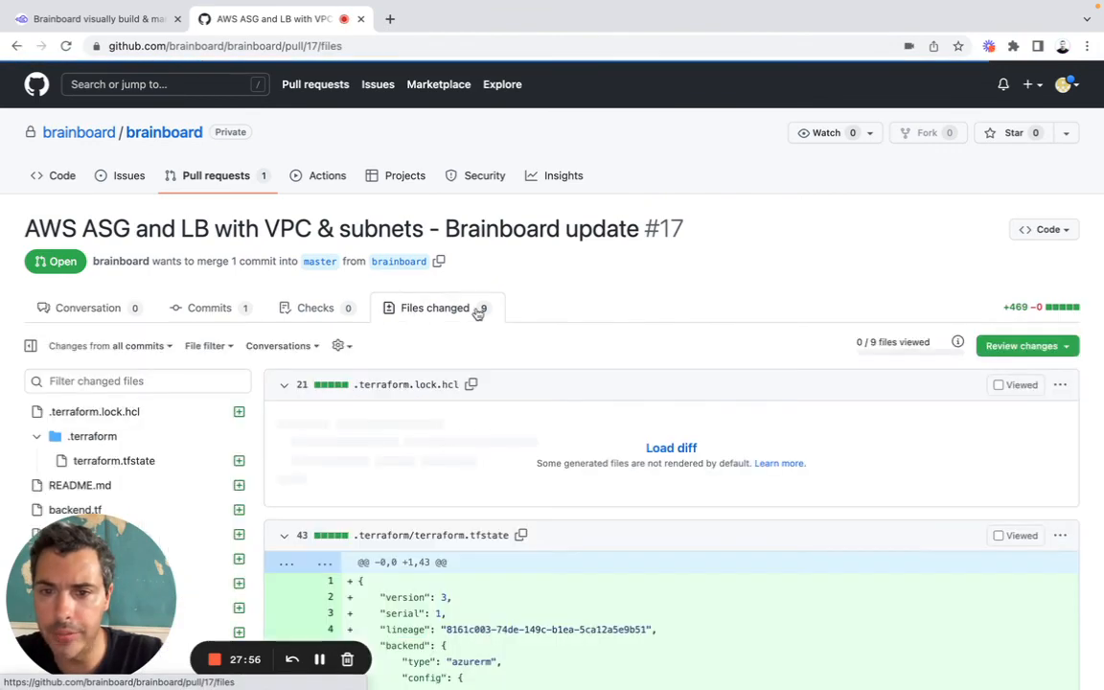
scroll(510, 450, down, 15)
scroll(515, 450, down, 20)
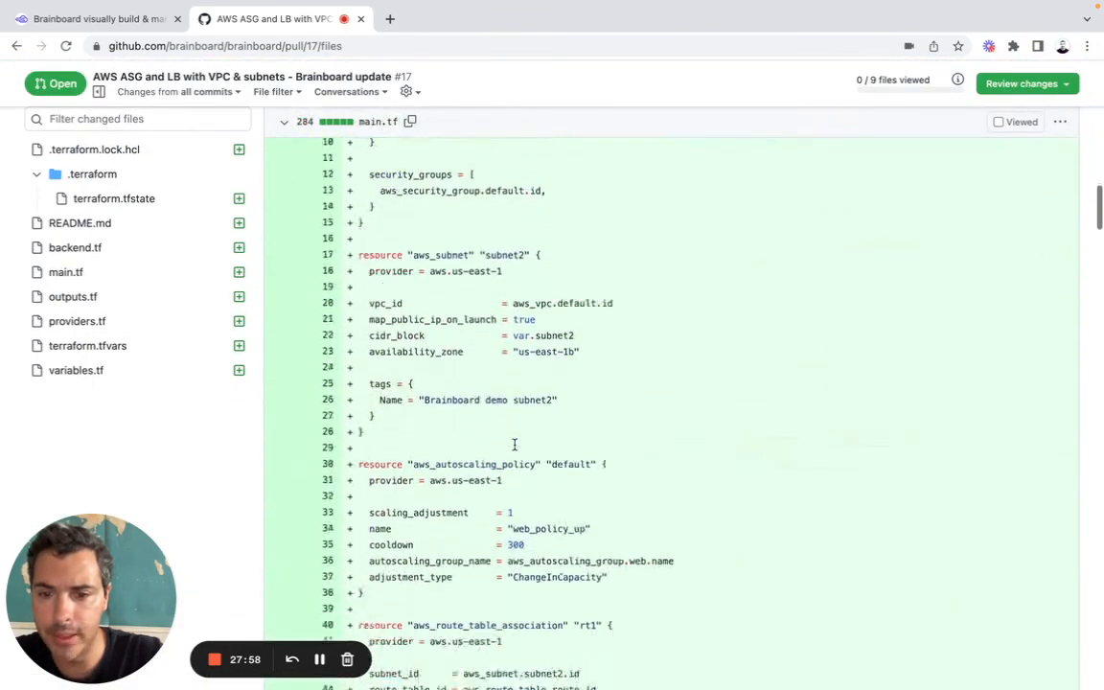
scroll(514, 449, down, 20)
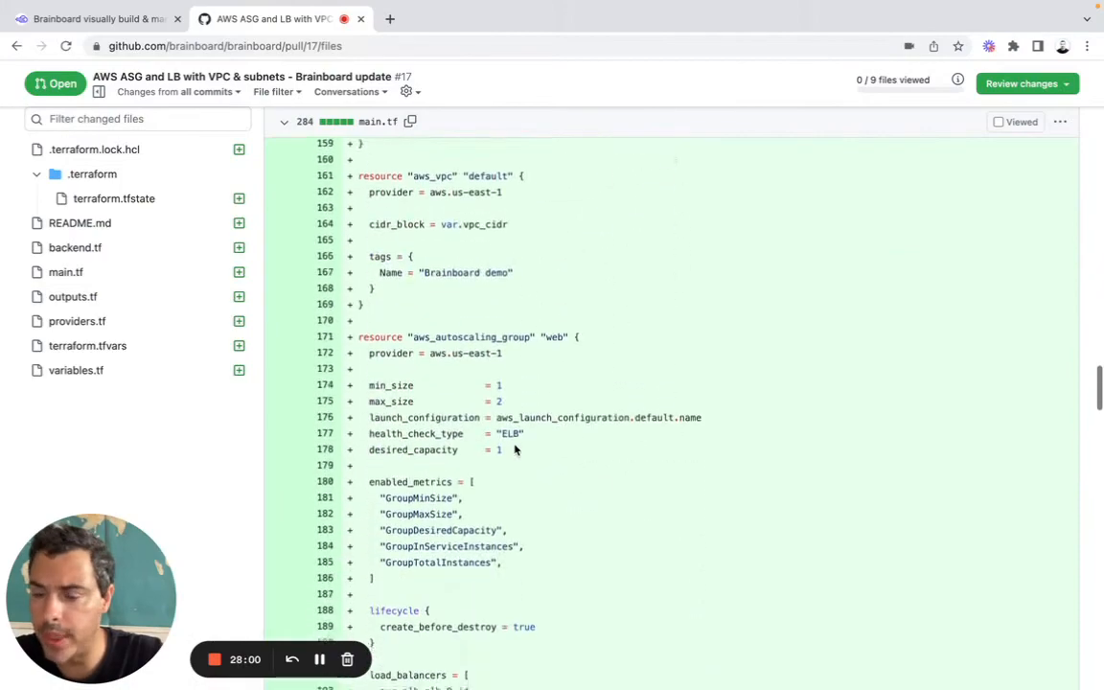
scroll(515, 449, down, 5)
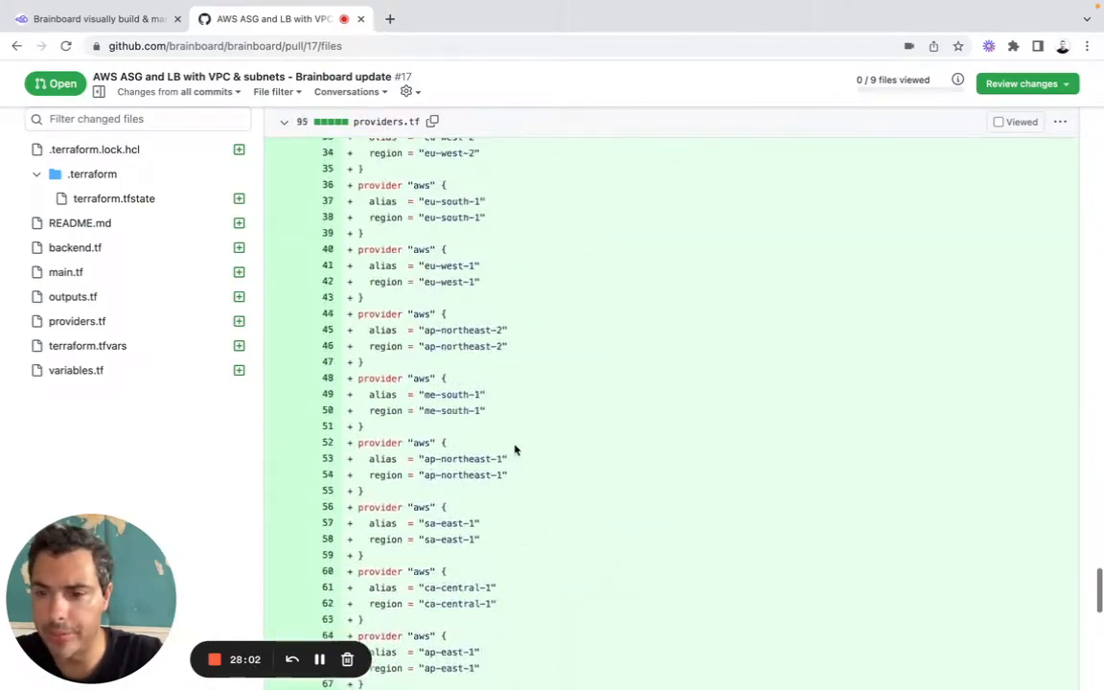
Step: Switch back from the GitHub pull request to Brainboard and dismiss the pull request creation notice
scroll(515, 449, up, 20)
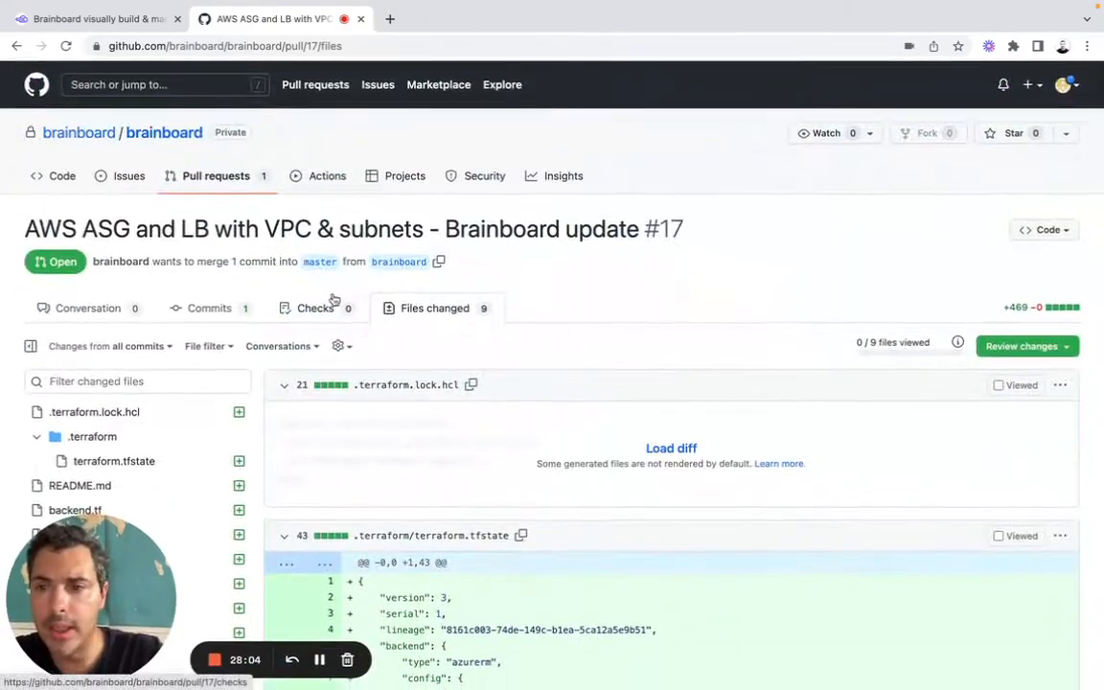
click(128, 25)
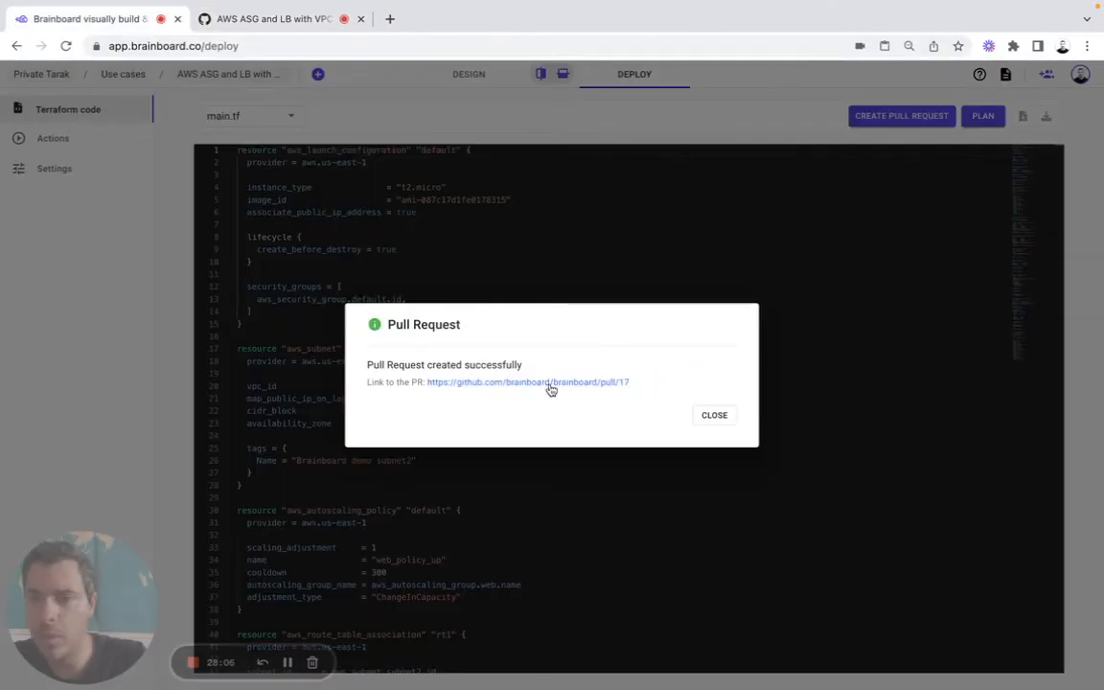
click(709, 414)
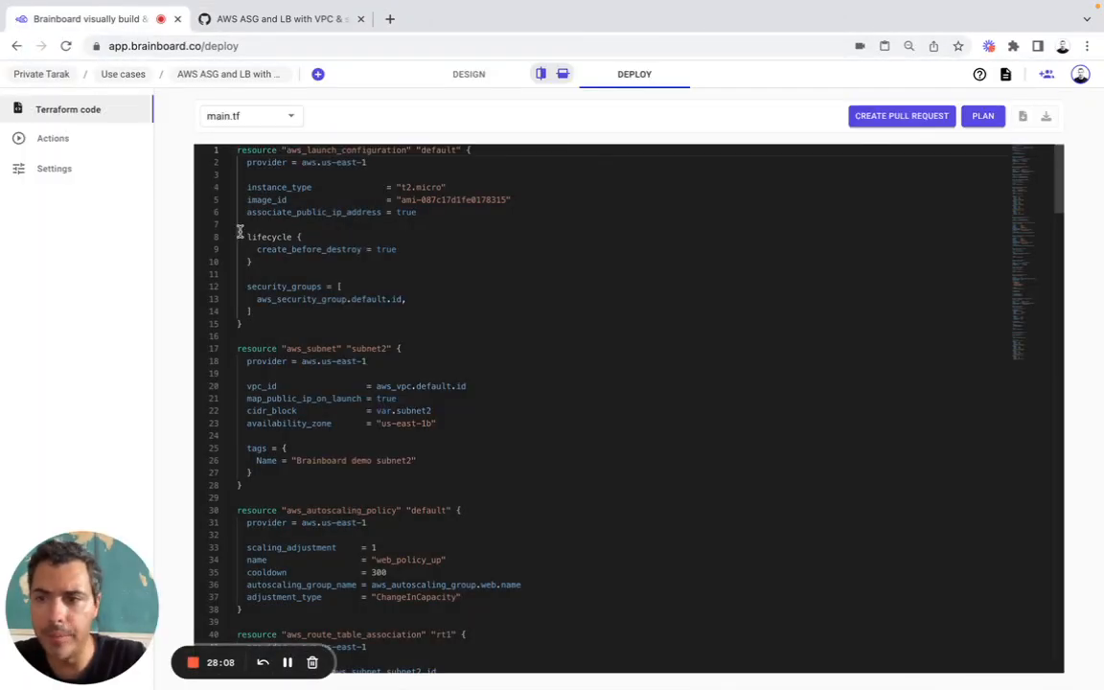
Step: Run a Terraform plan for all resources of the architecture and examine its output back to the beginning
click(87, 141)
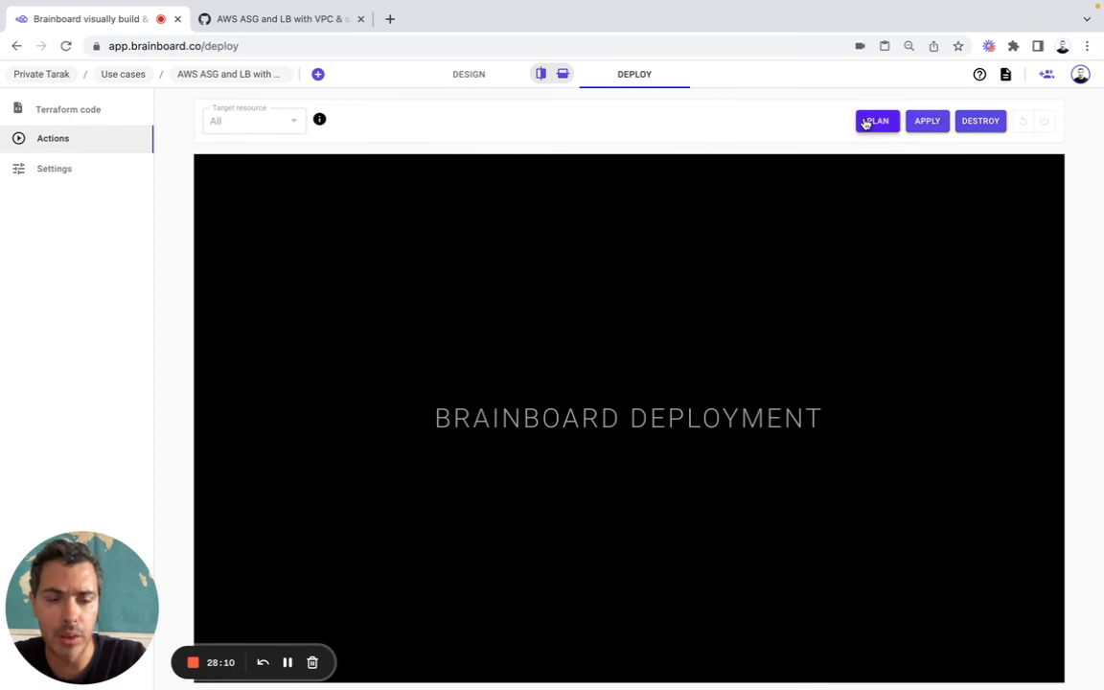
click(871, 121)
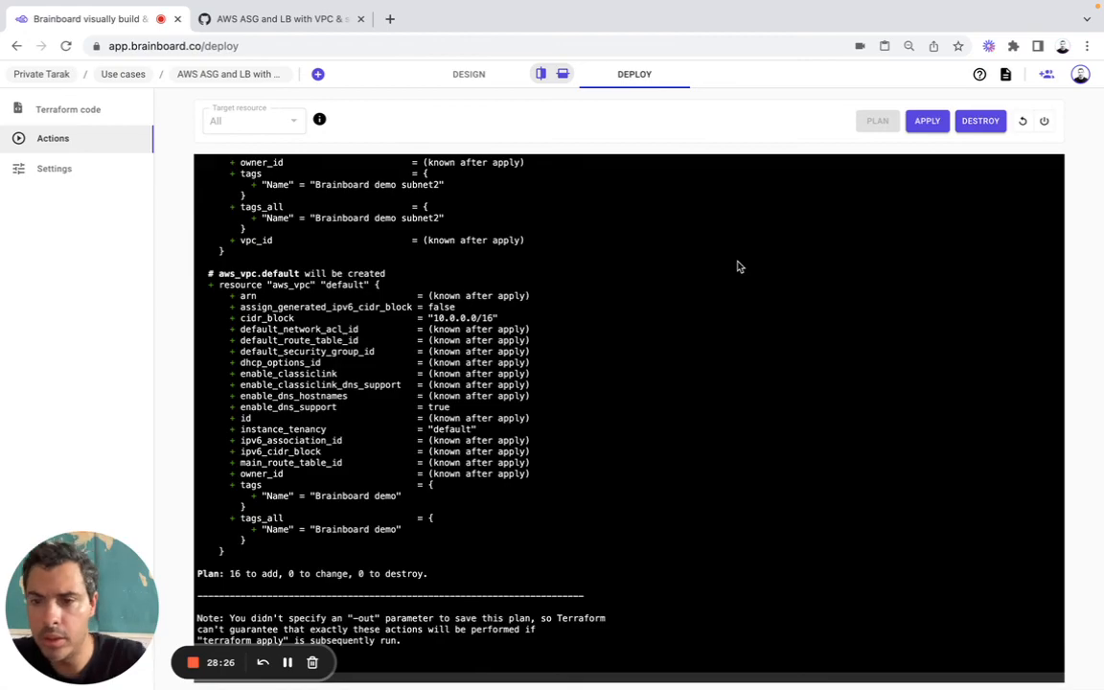
scroll(738, 267, up, 20)
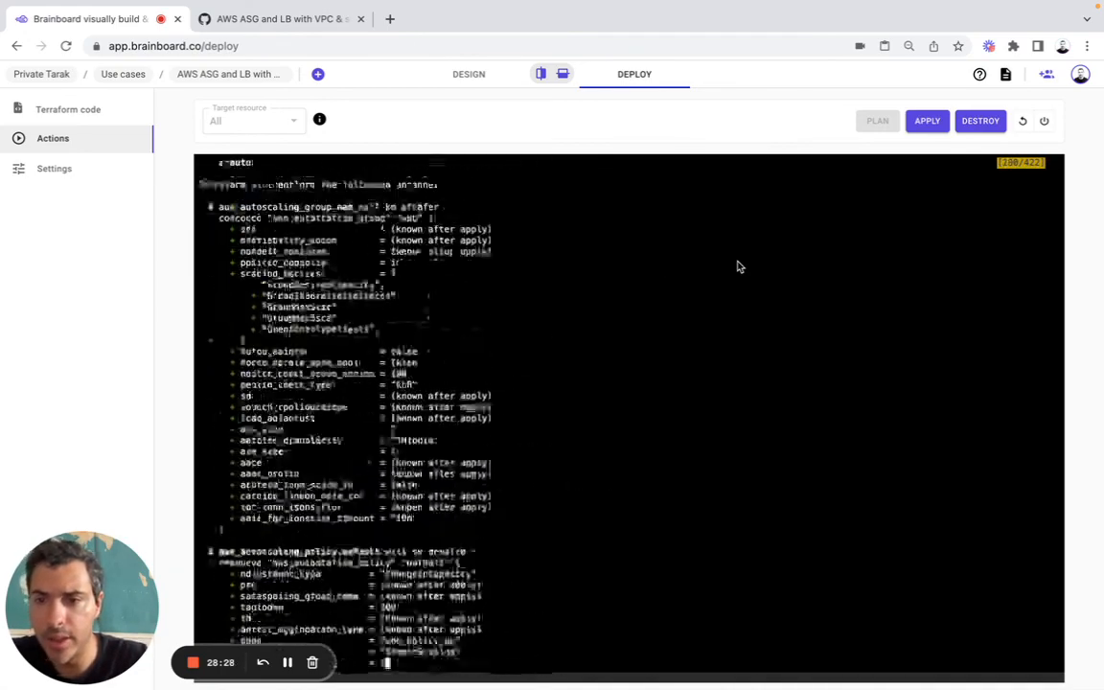
scroll(738, 267, up, 3)
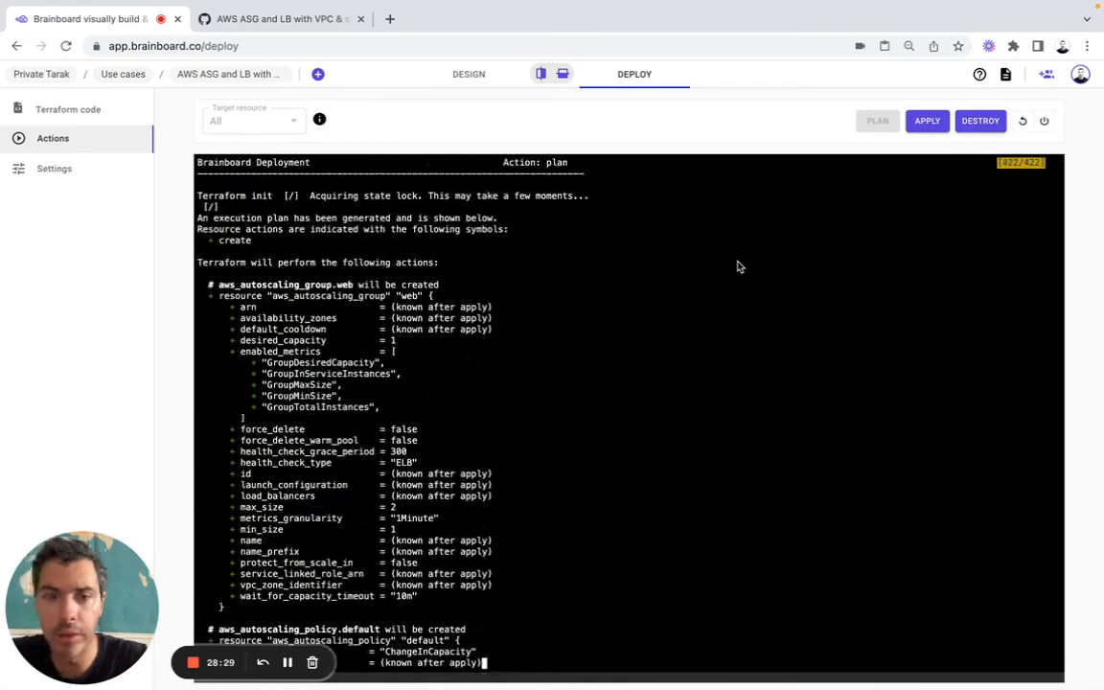
Step: Shut down the ongoing Terraform plan action, and view the Terraform apply confirmation without deploying the architecture
click(1044, 121)
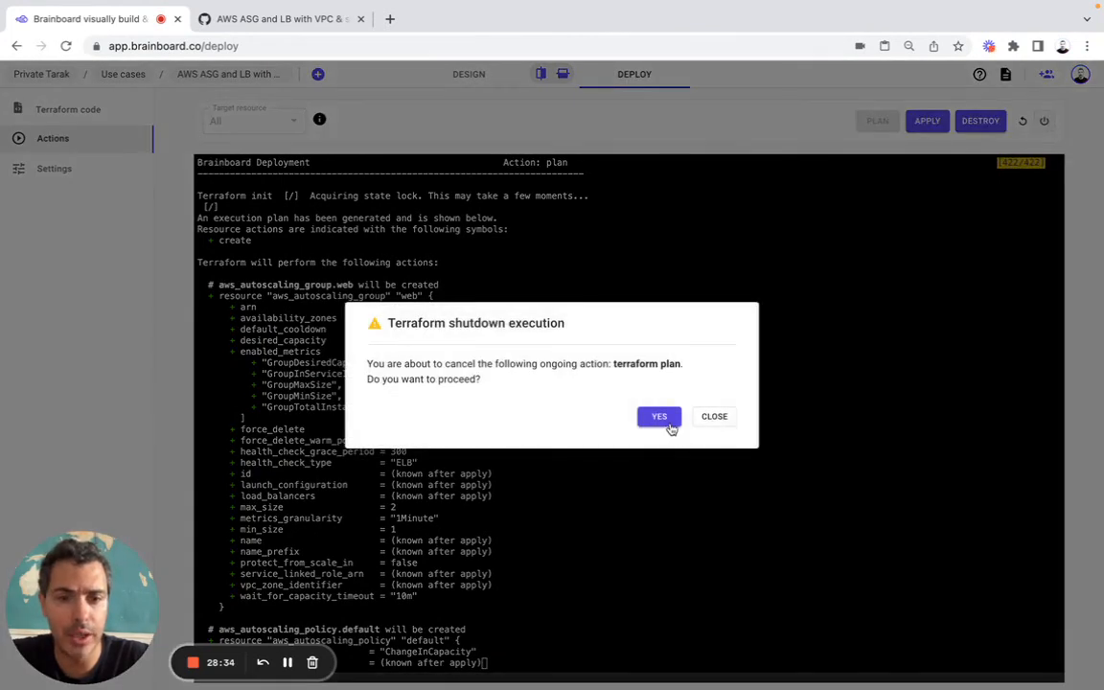
click(658, 414)
click(928, 121)
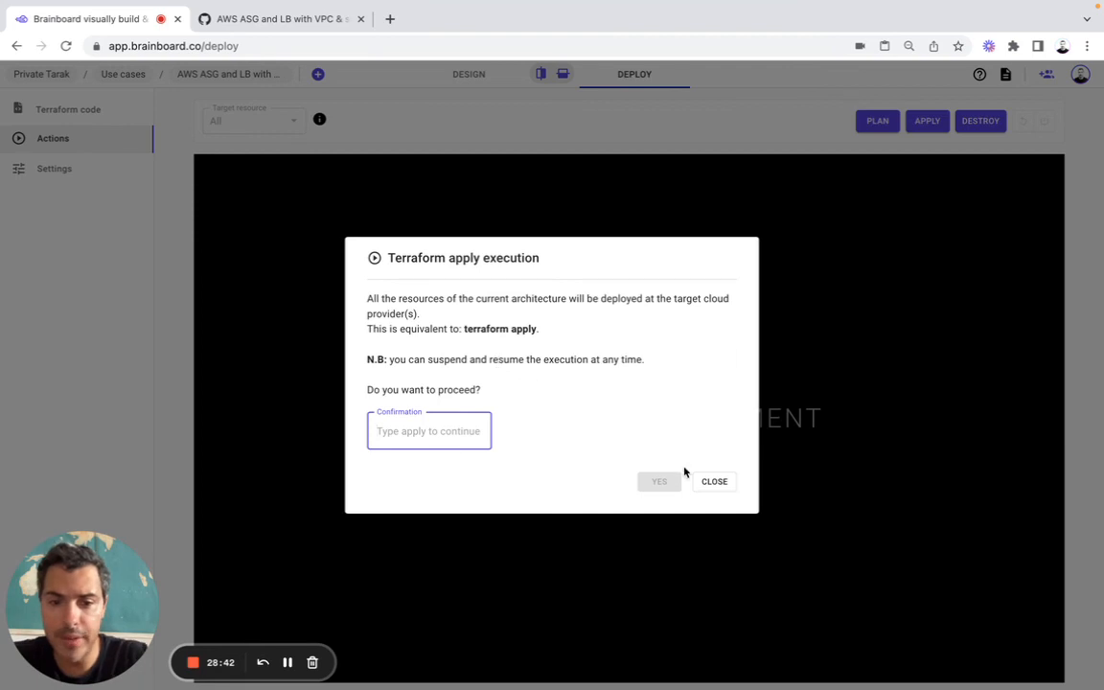
click(715, 481)
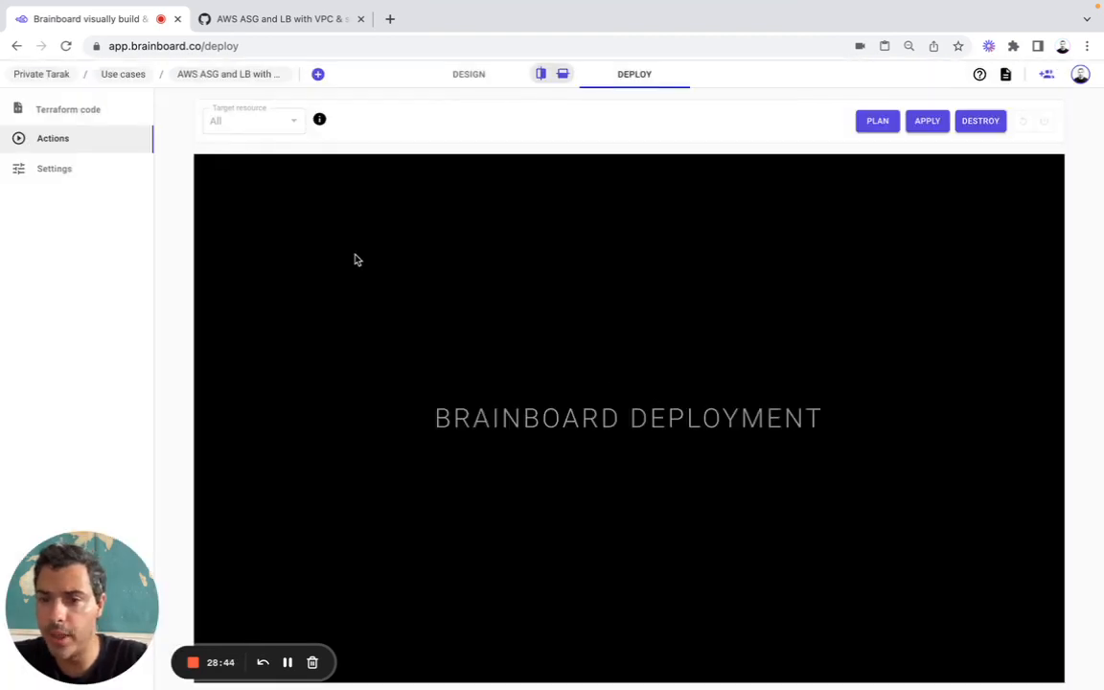